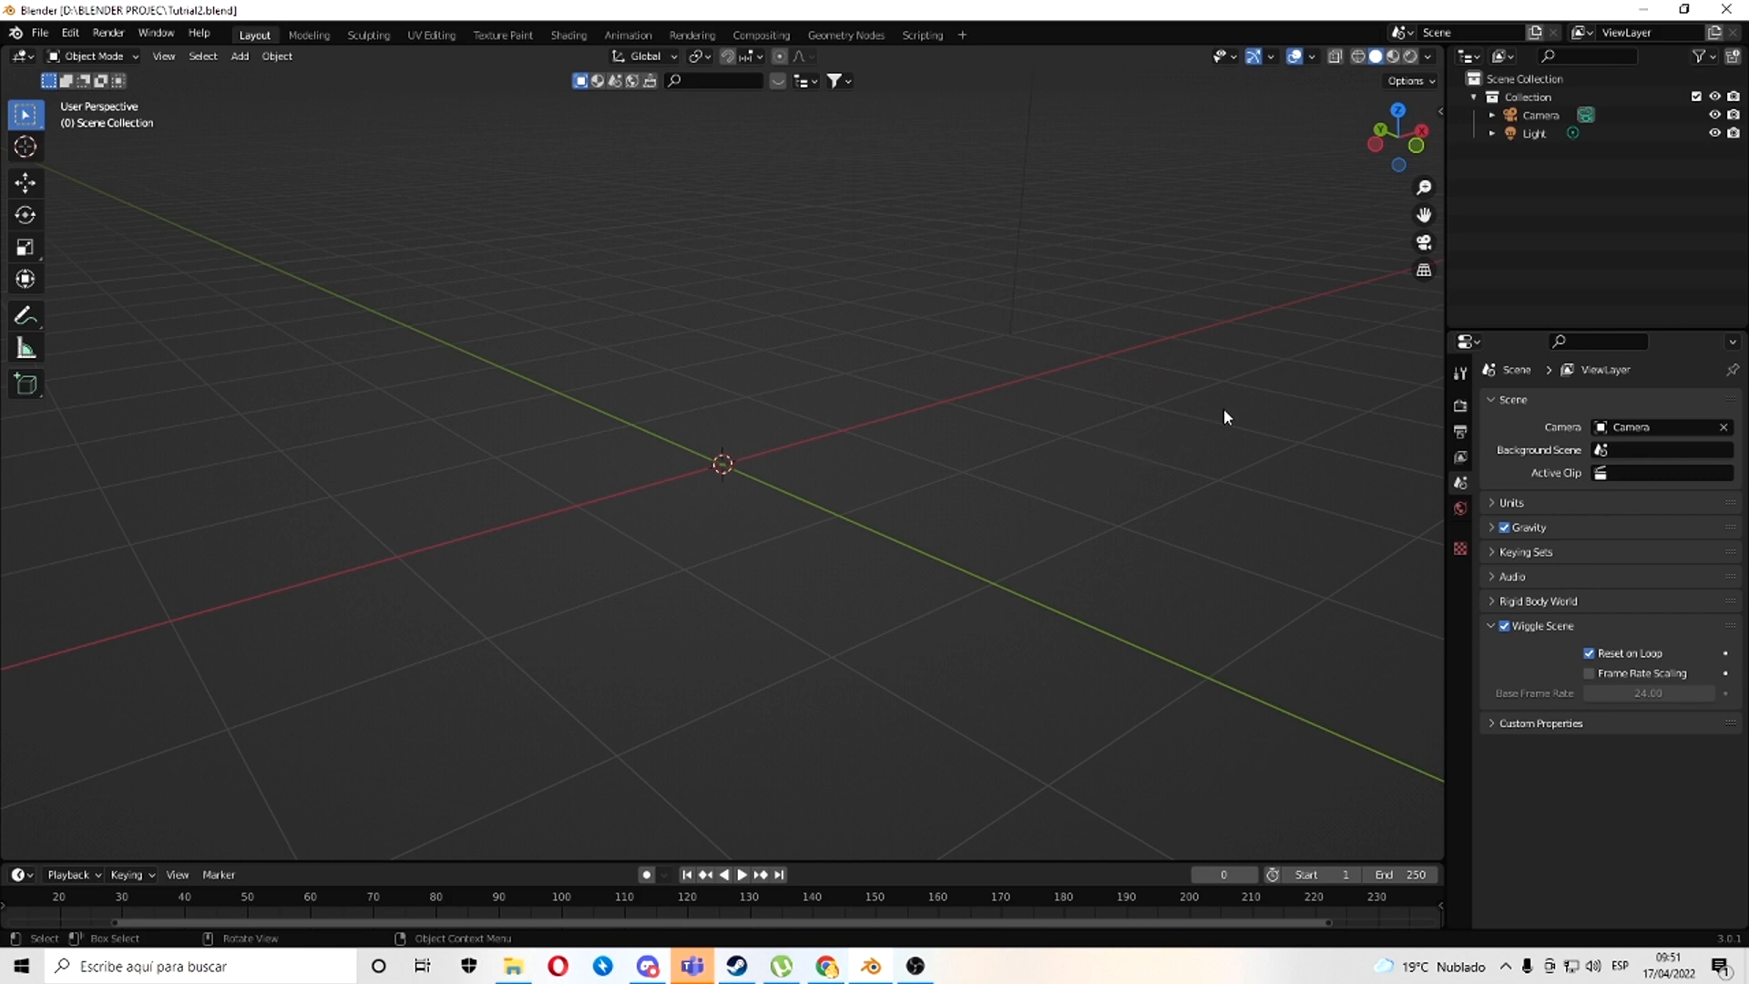
{"action": "middle_click_drag", "start_coordinate": [1225, 417], "coordinate": [1107, 446]}
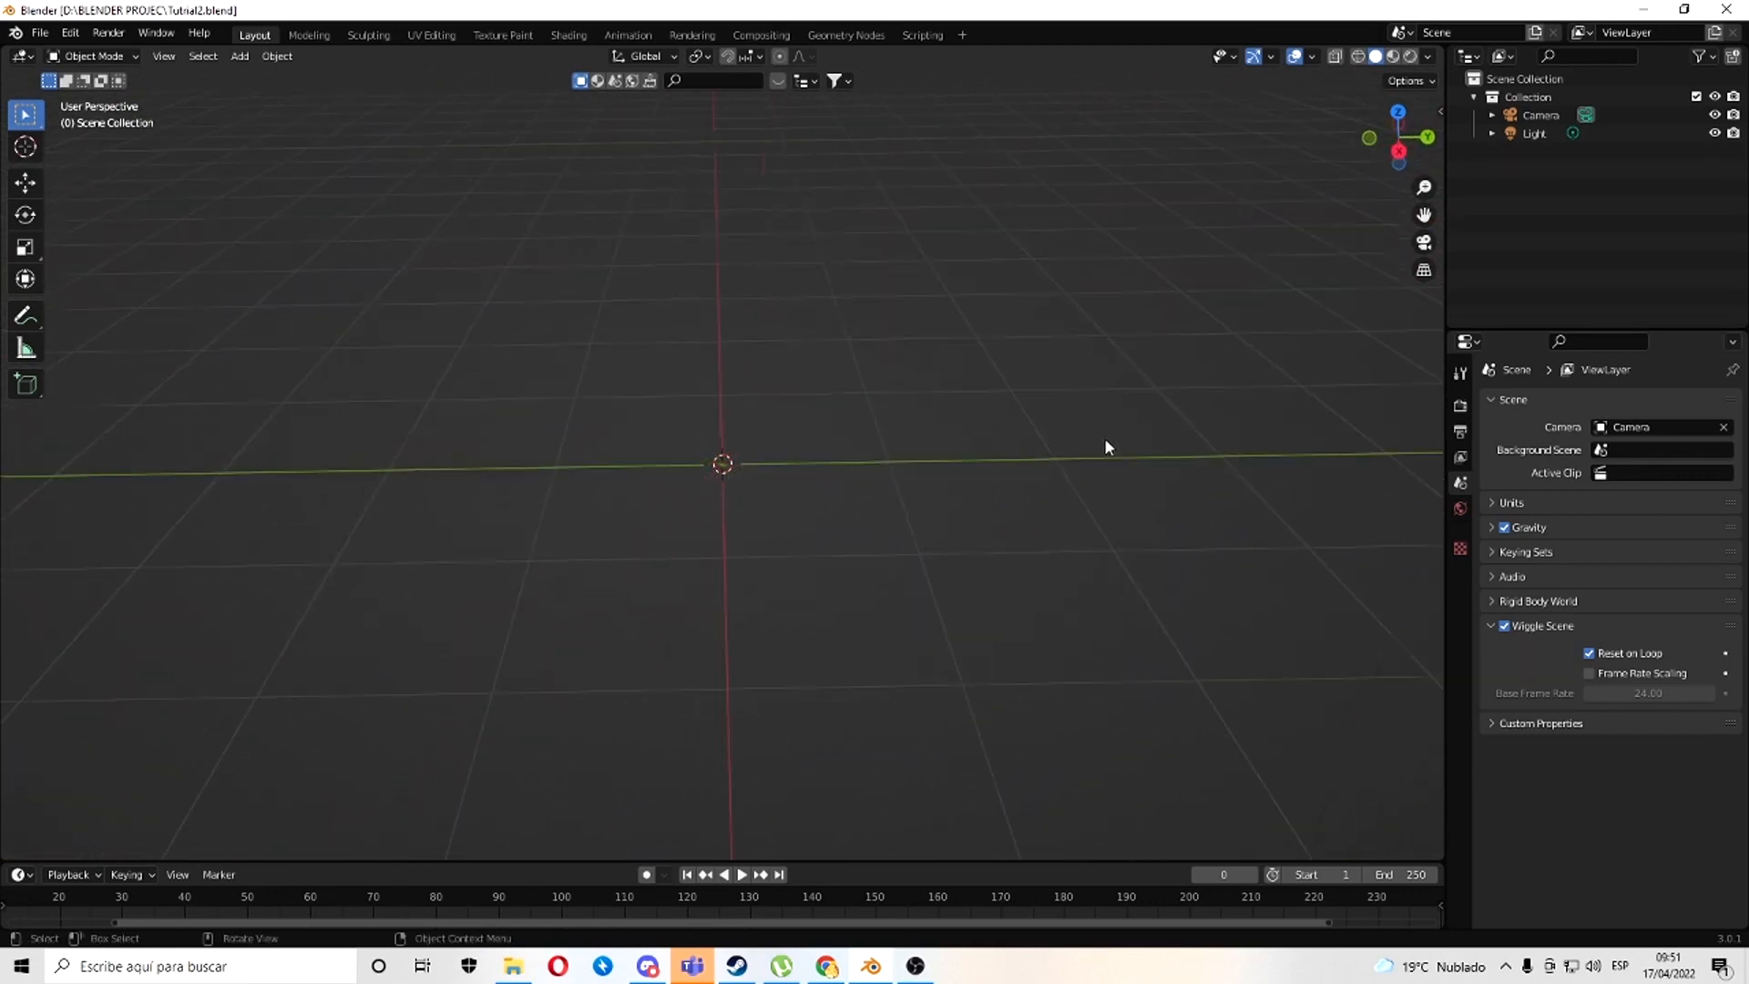
{"action": "middle_click_drag", "start_coordinate": [835, 461], "coordinate": [891, 475]}
{"action": "middle_click_drag", "start_coordinate": [1017, 497], "coordinate": [905, 434]}
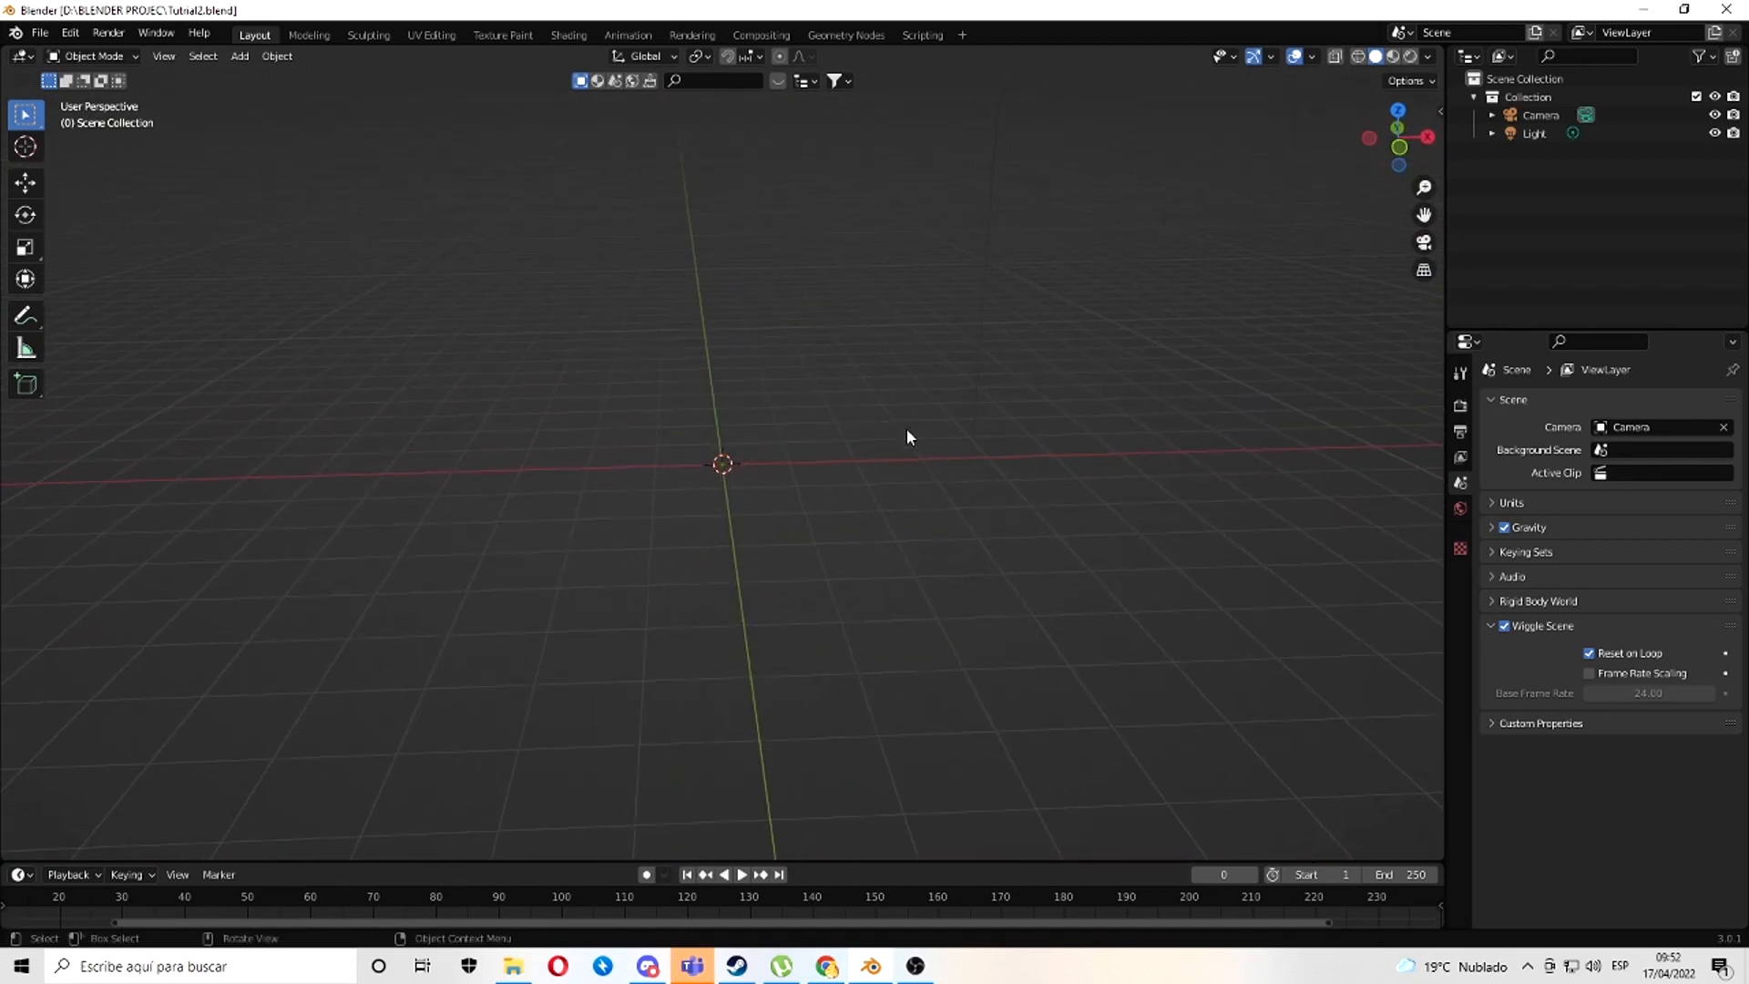
- Search the add-on preferences for "image" and make sure Import-Export: Import Images as Planes is enabled
{"action": "left_click", "coordinate": [77, 38]}
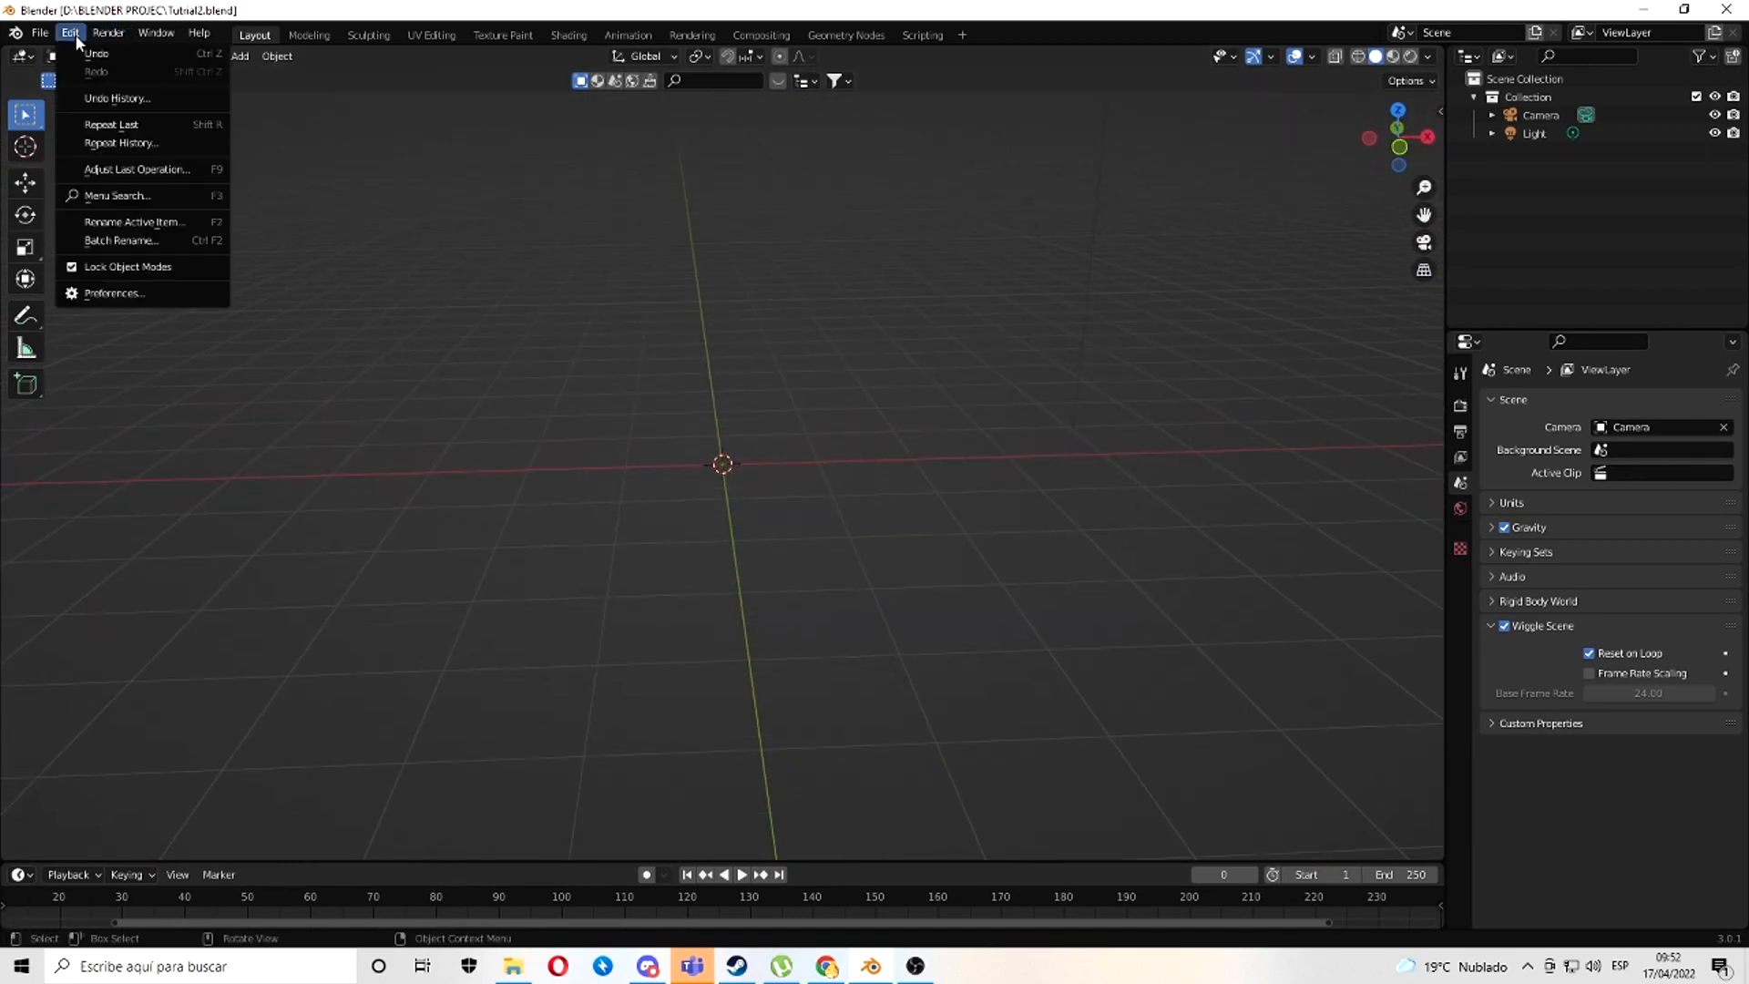
{"action": "left_click", "coordinate": [112, 294]}
{"action": "left_click", "coordinate": [532, 94]}
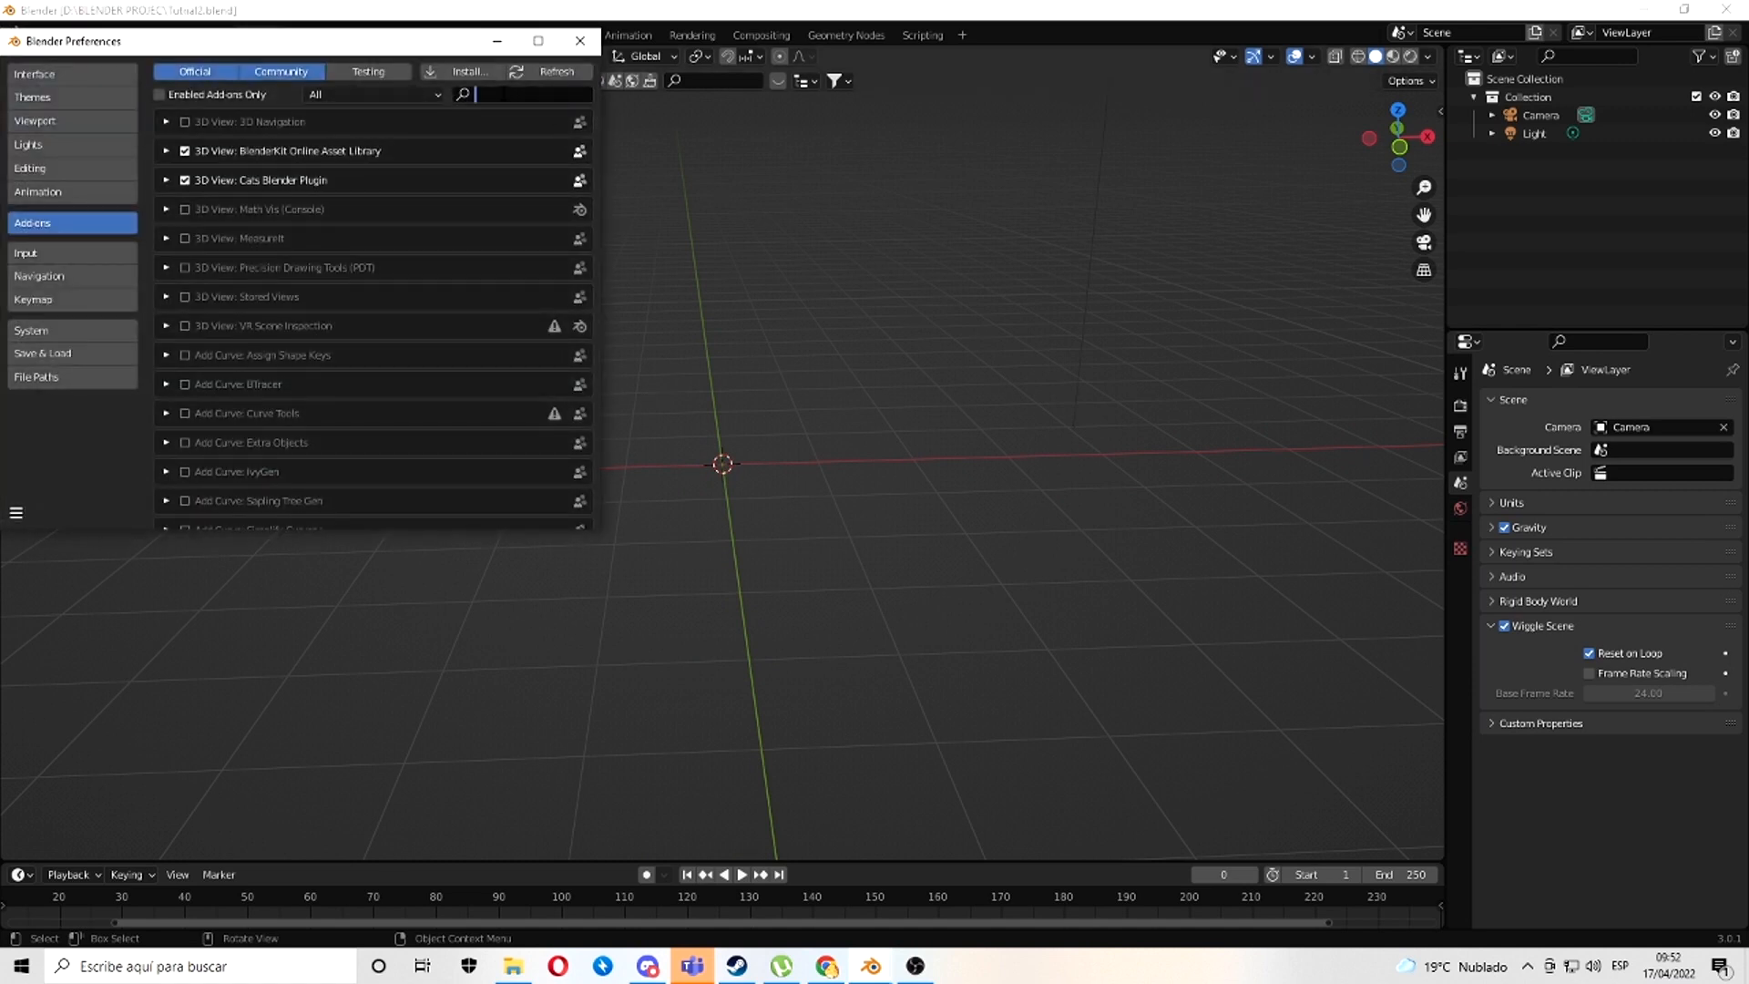
{"action": "type", "text": "image"}
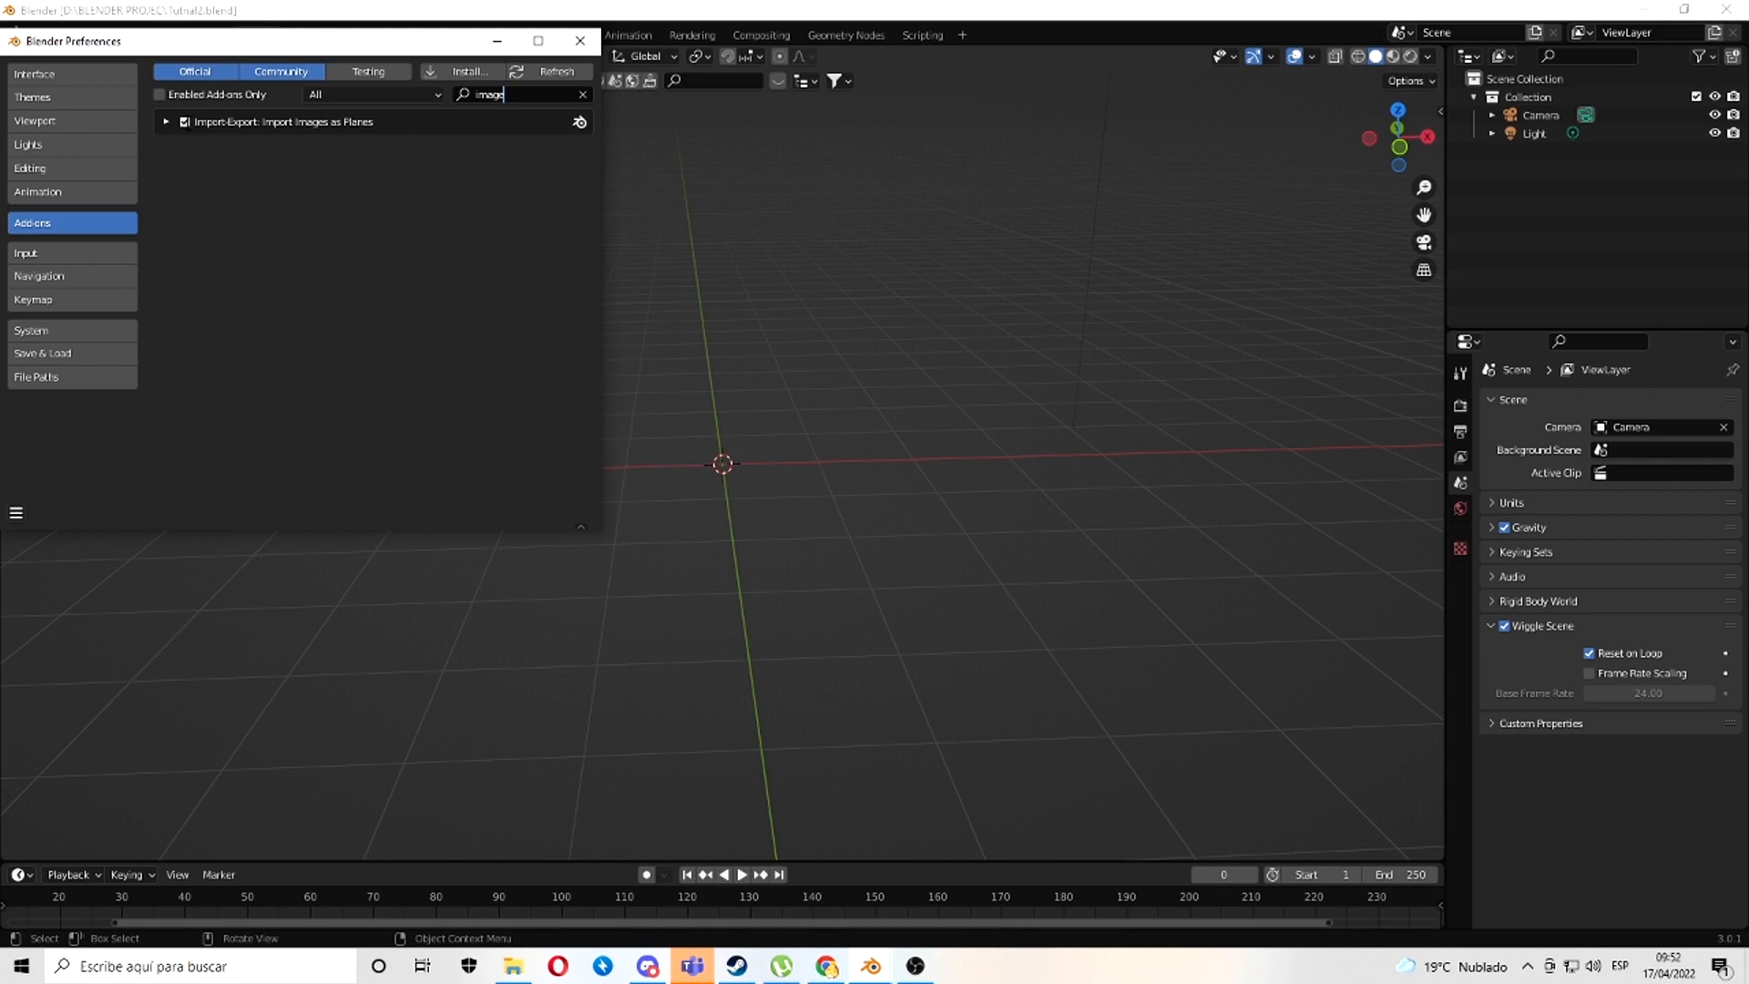
{"action": "left_click", "coordinate": [185, 121]}
{"action": "left_click", "coordinate": [185, 121]}
- Search the add-ons for "cell", make sure Object: Cell Fracture is enabled, and close the preferences
{"action": "left_click", "coordinate": [512, 87]}
{"action": "type", "text": "cell"}
{"action": "key", "text": "Return"}
{"action": "left_click", "coordinate": [185, 121]}
{"action": "left_click", "coordinate": [185, 122]}
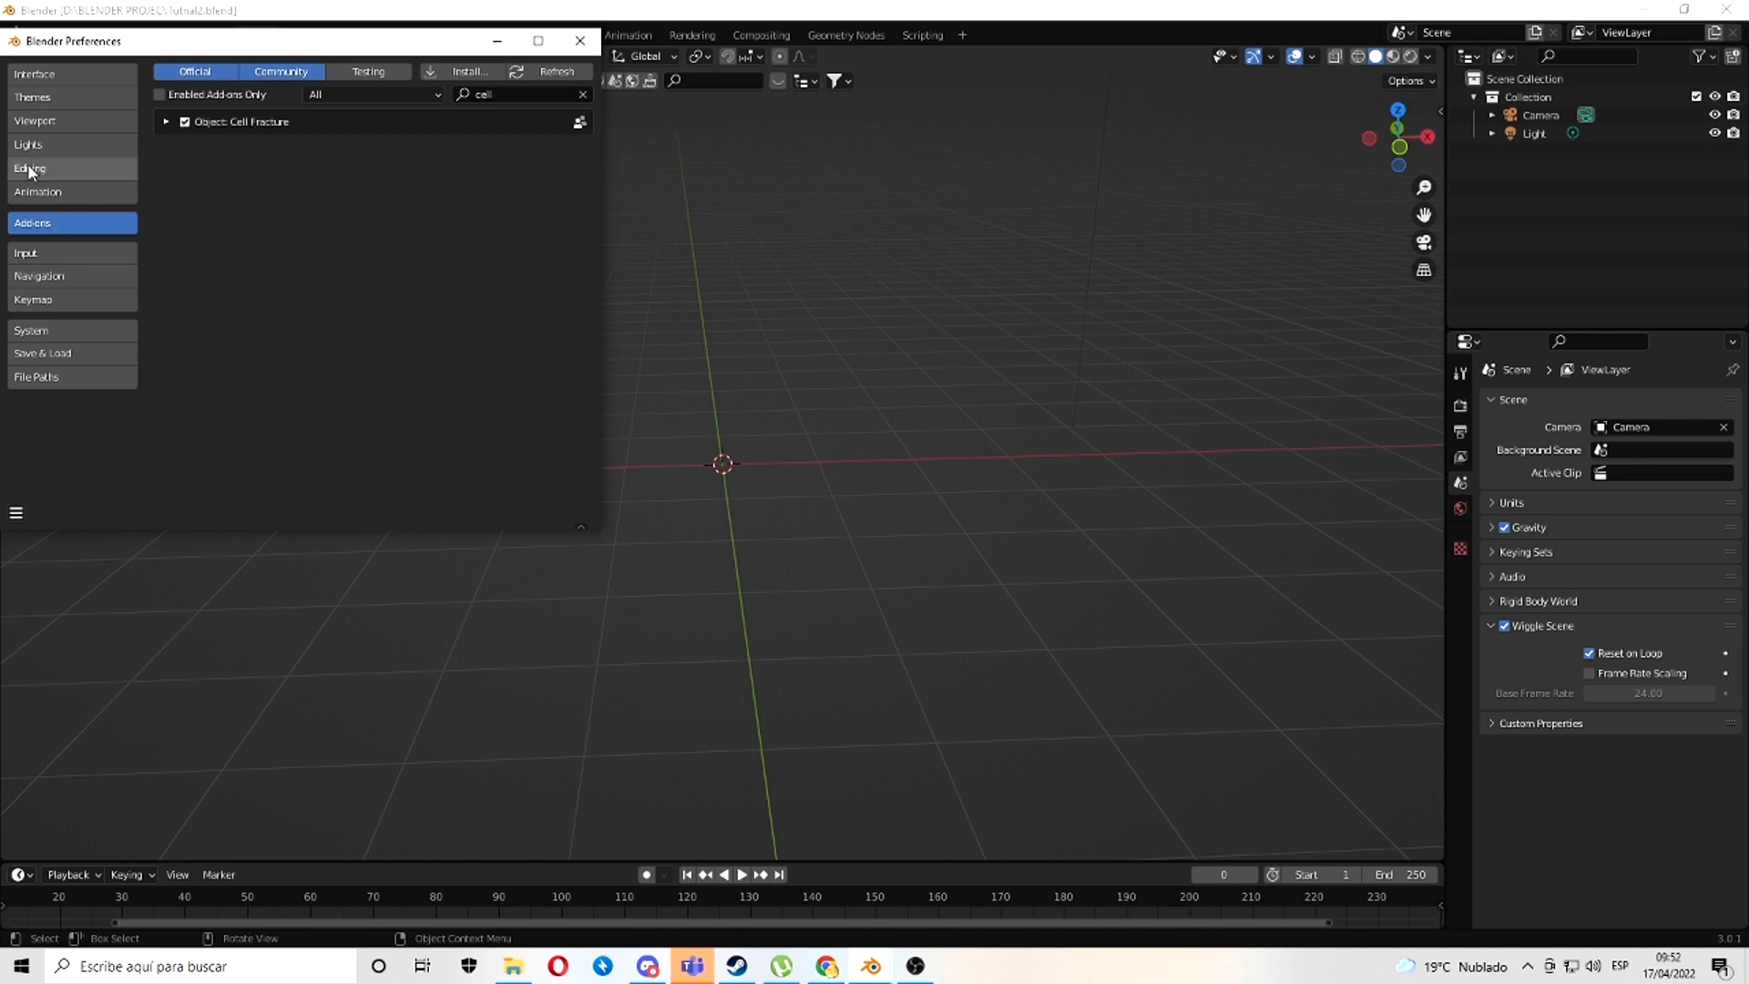
{"action": "left_click", "coordinate": [30, 191]}
{"action": "left_click", "coordinate": [114, 219]}
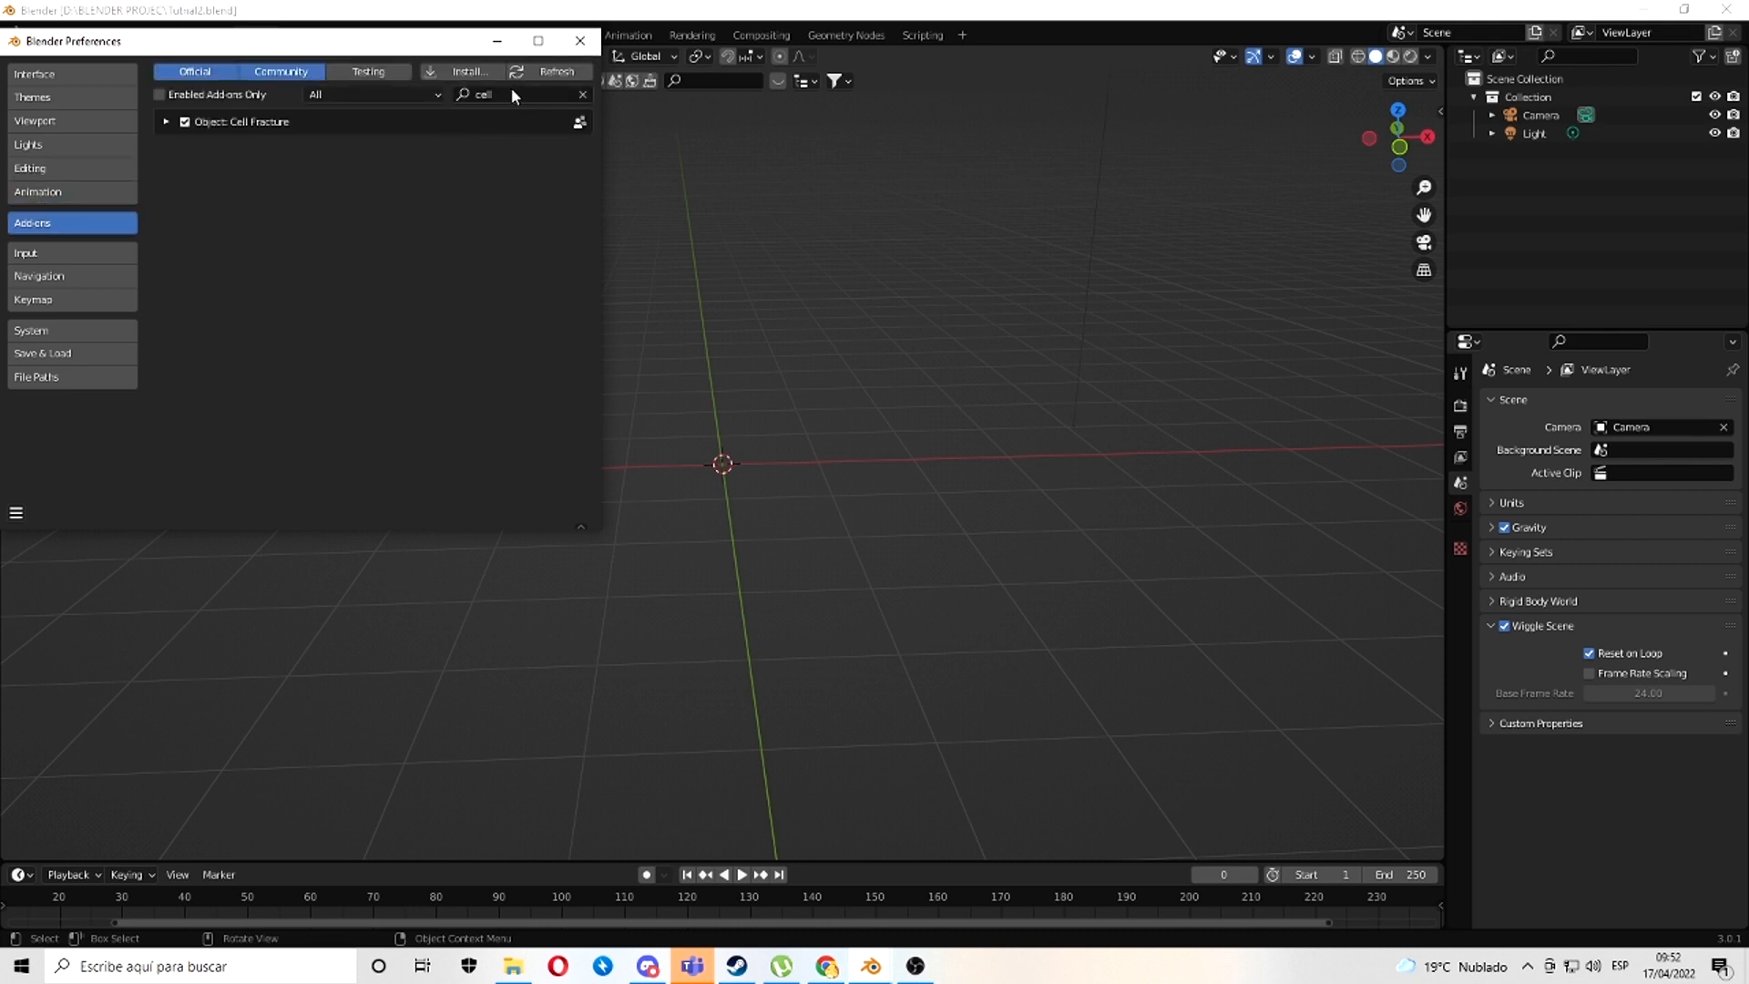
{"action": "left_click", "coordinate": [580, 41]}
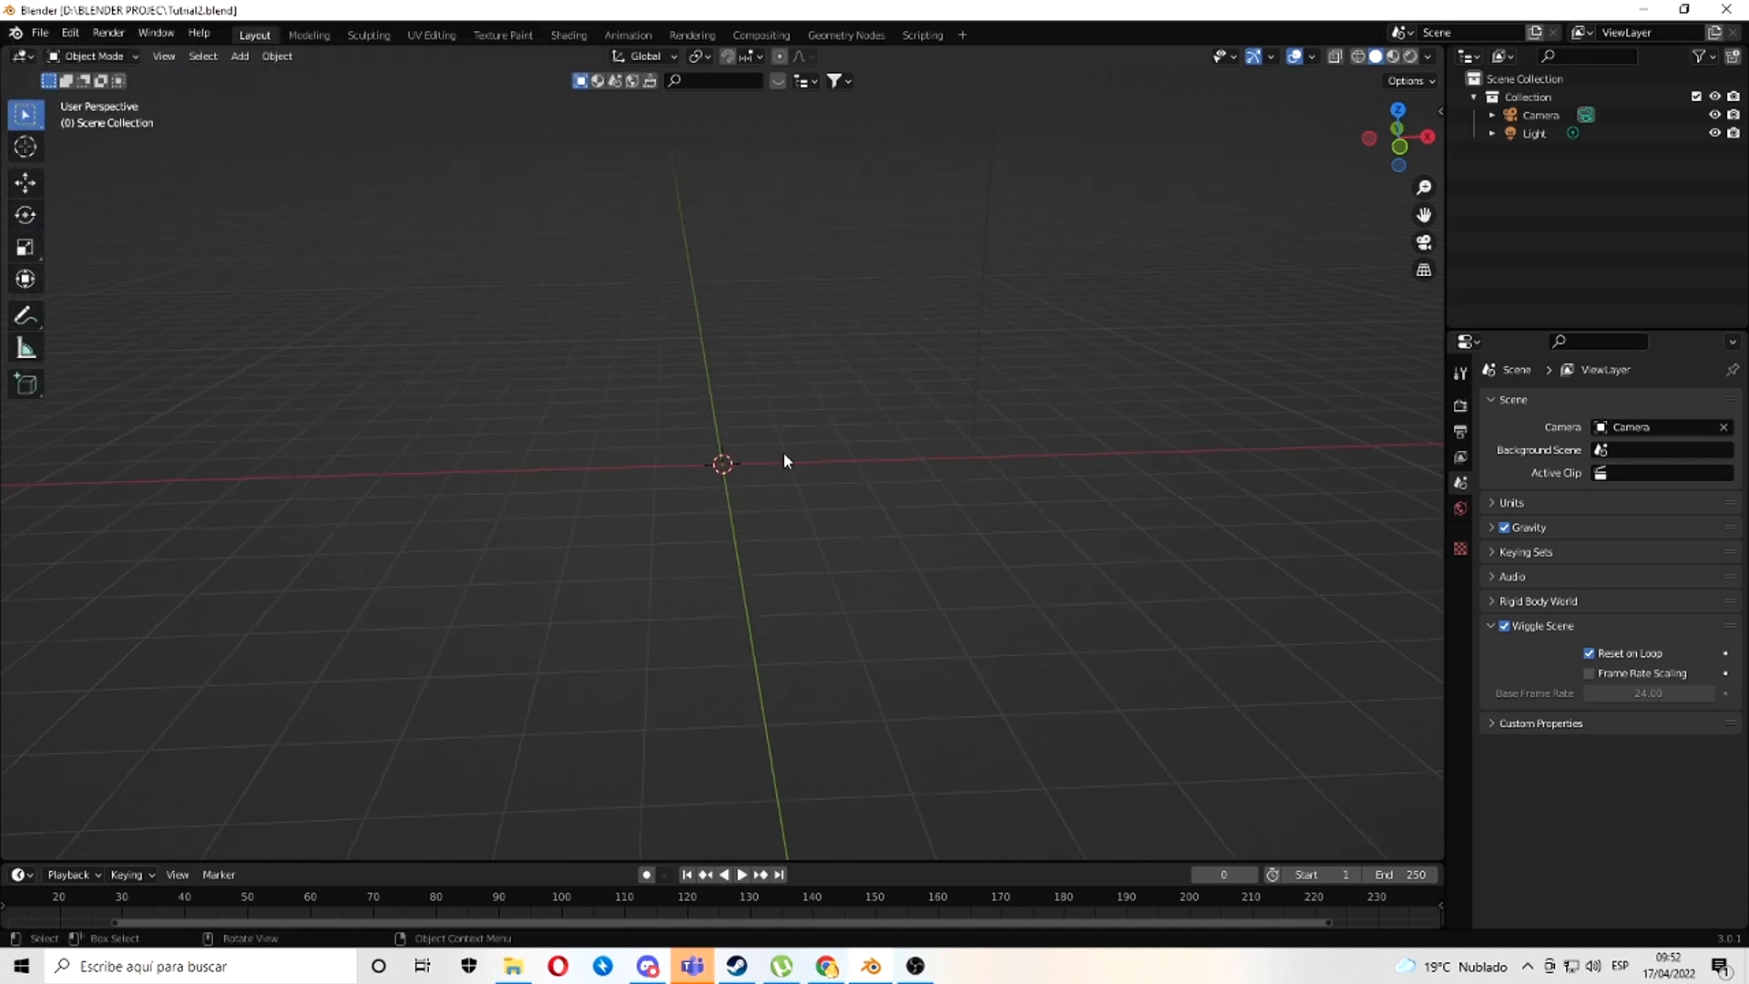
- Import sukuna.png from the D:\Tutorial folder into the scene as an image plane
{"action": "key", "text": "shift+a"}
{"action": "mouse_move", "coordinate": [765, 653]}
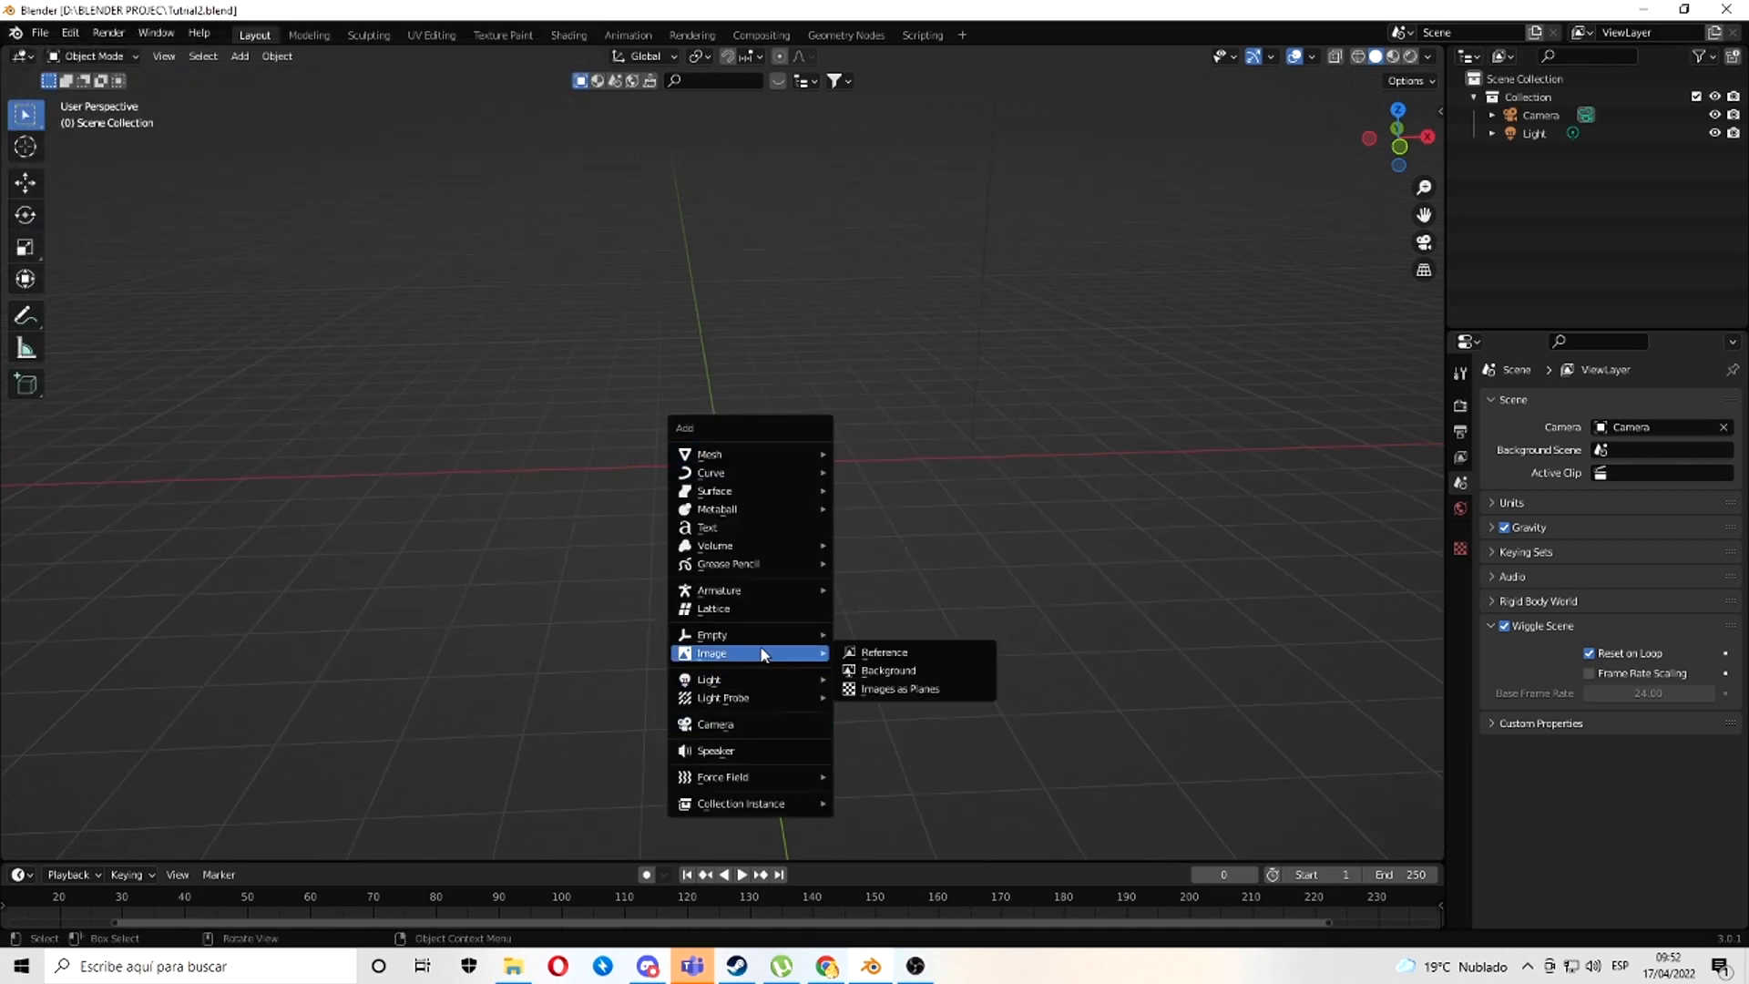
{"action": "left_click", "coordinate": [897, 693]}
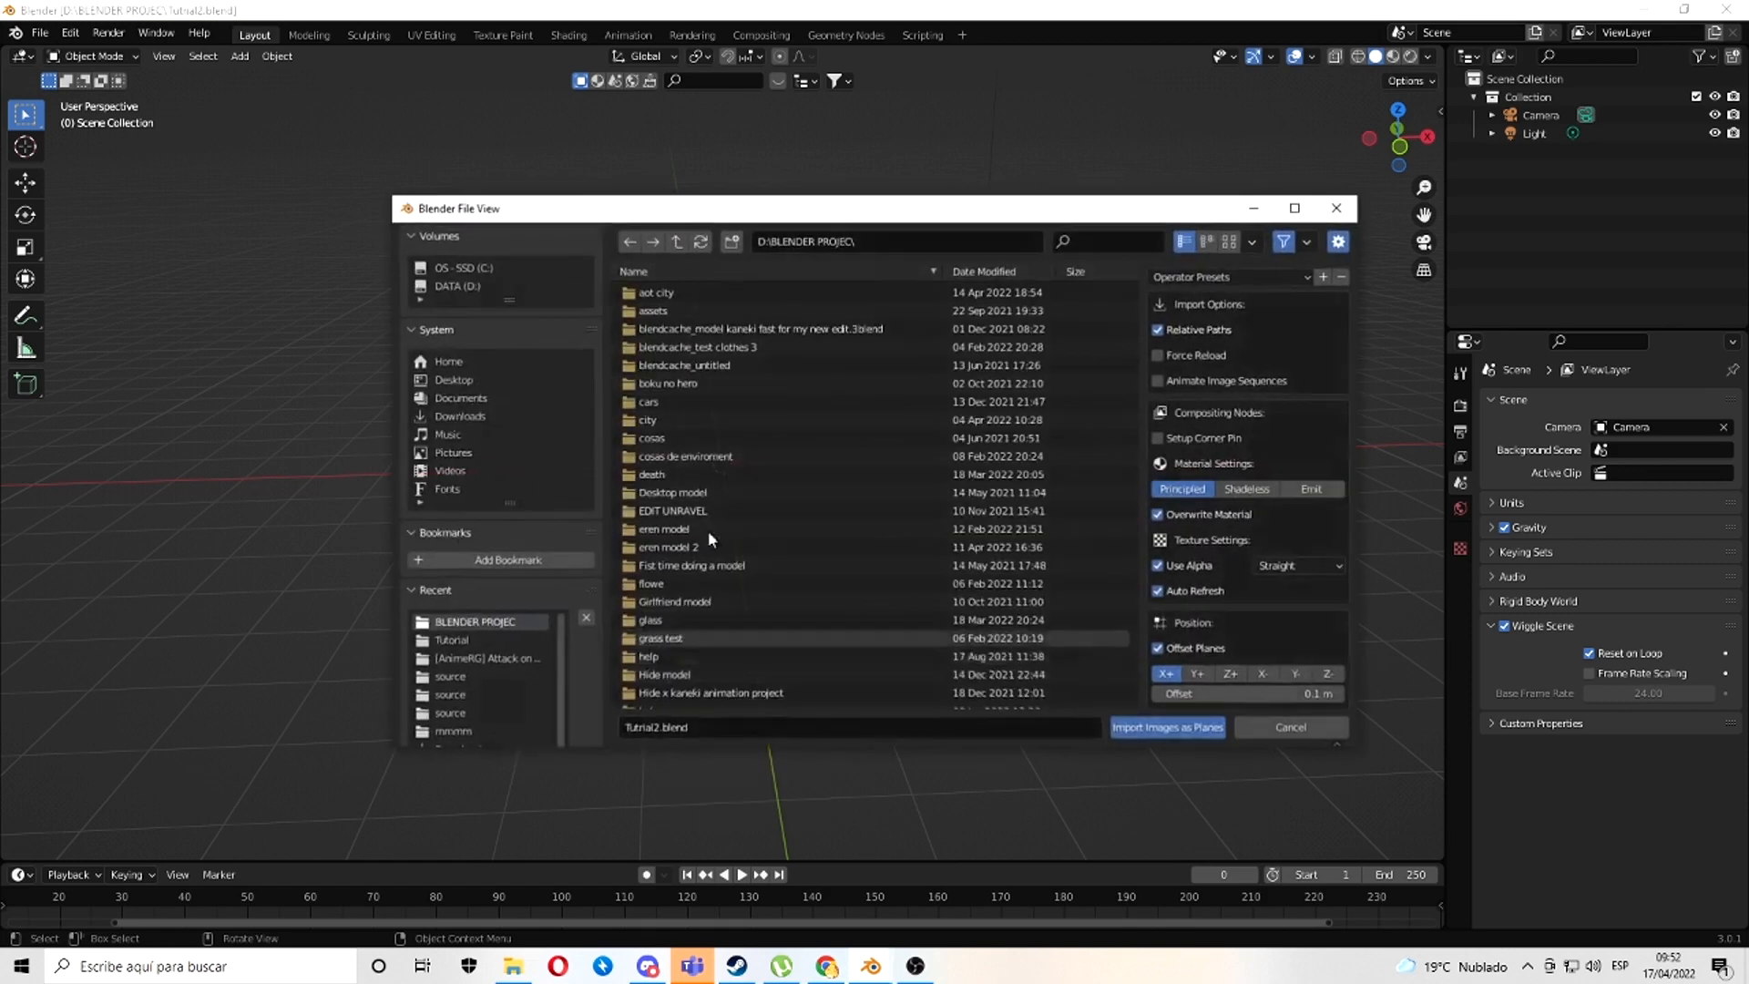
{"action": "left_click", "coordinate": [459, 285]}
{"action": "scroll", "coordinate": [764, 692], "scroll_direction": "down", "scroll_amount": 4}
{"action": "scroll", "coordinate": [763, 714], "scroll_direction": "down", "scroll_amount": 2}
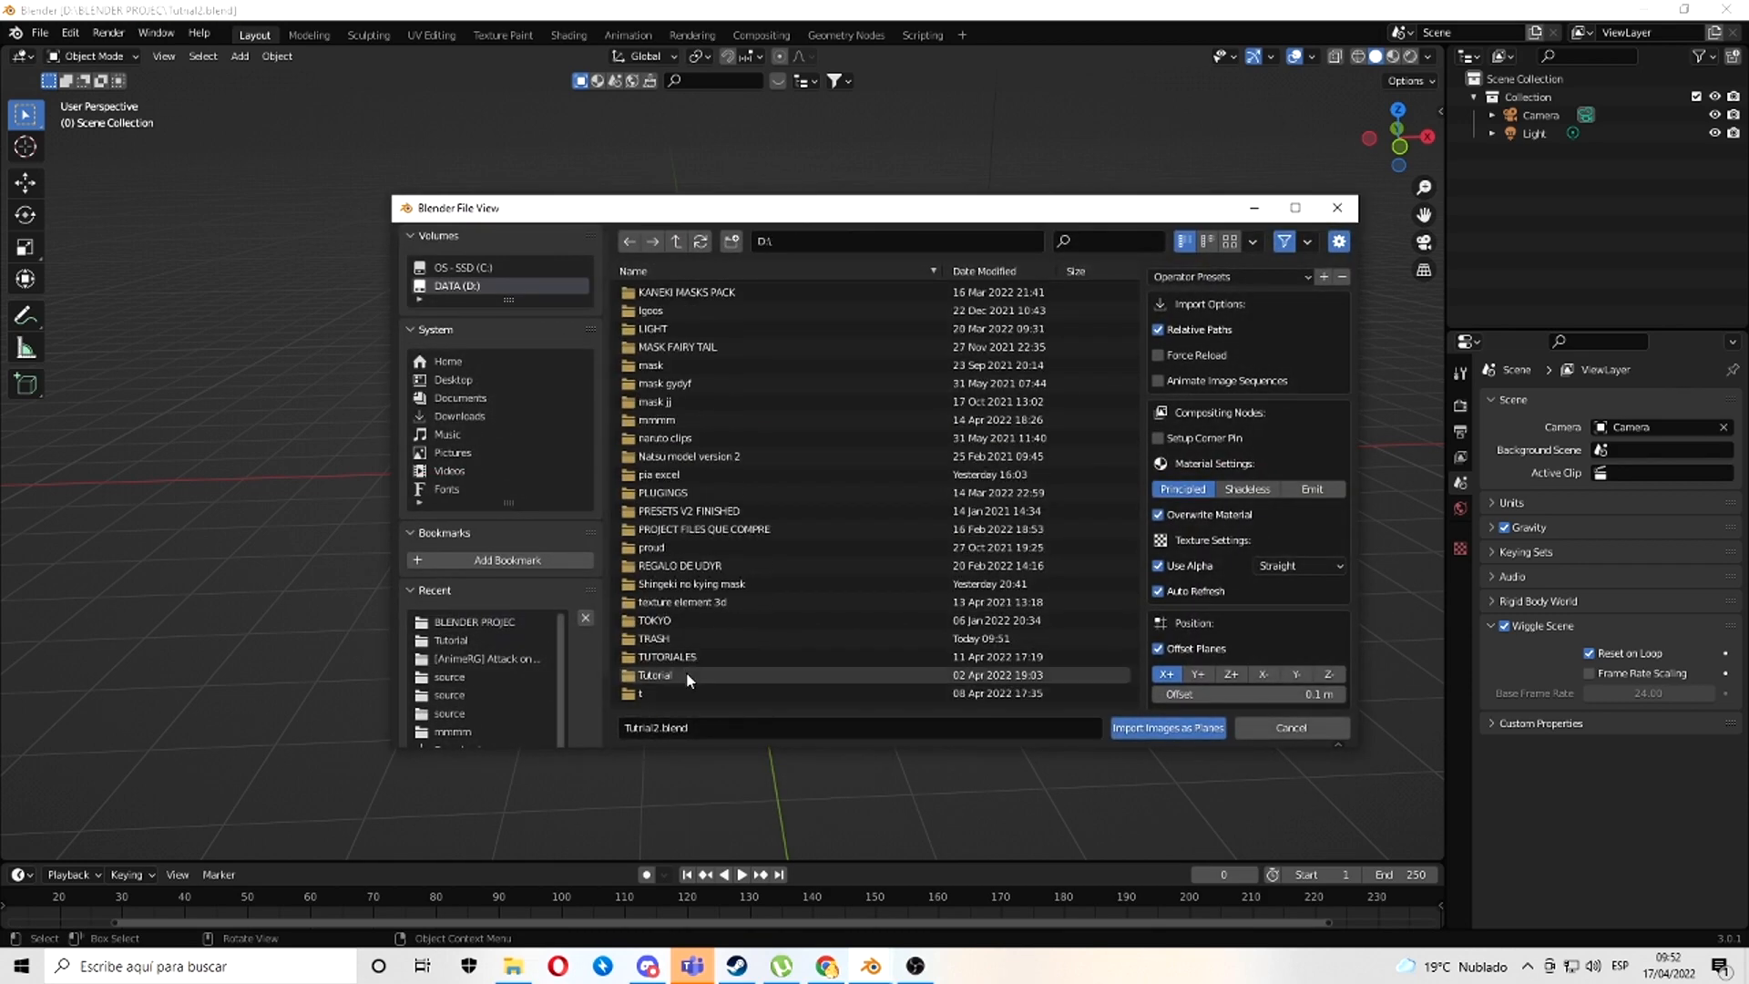
{"action": "double_click", "coordinate": [648, 686]}
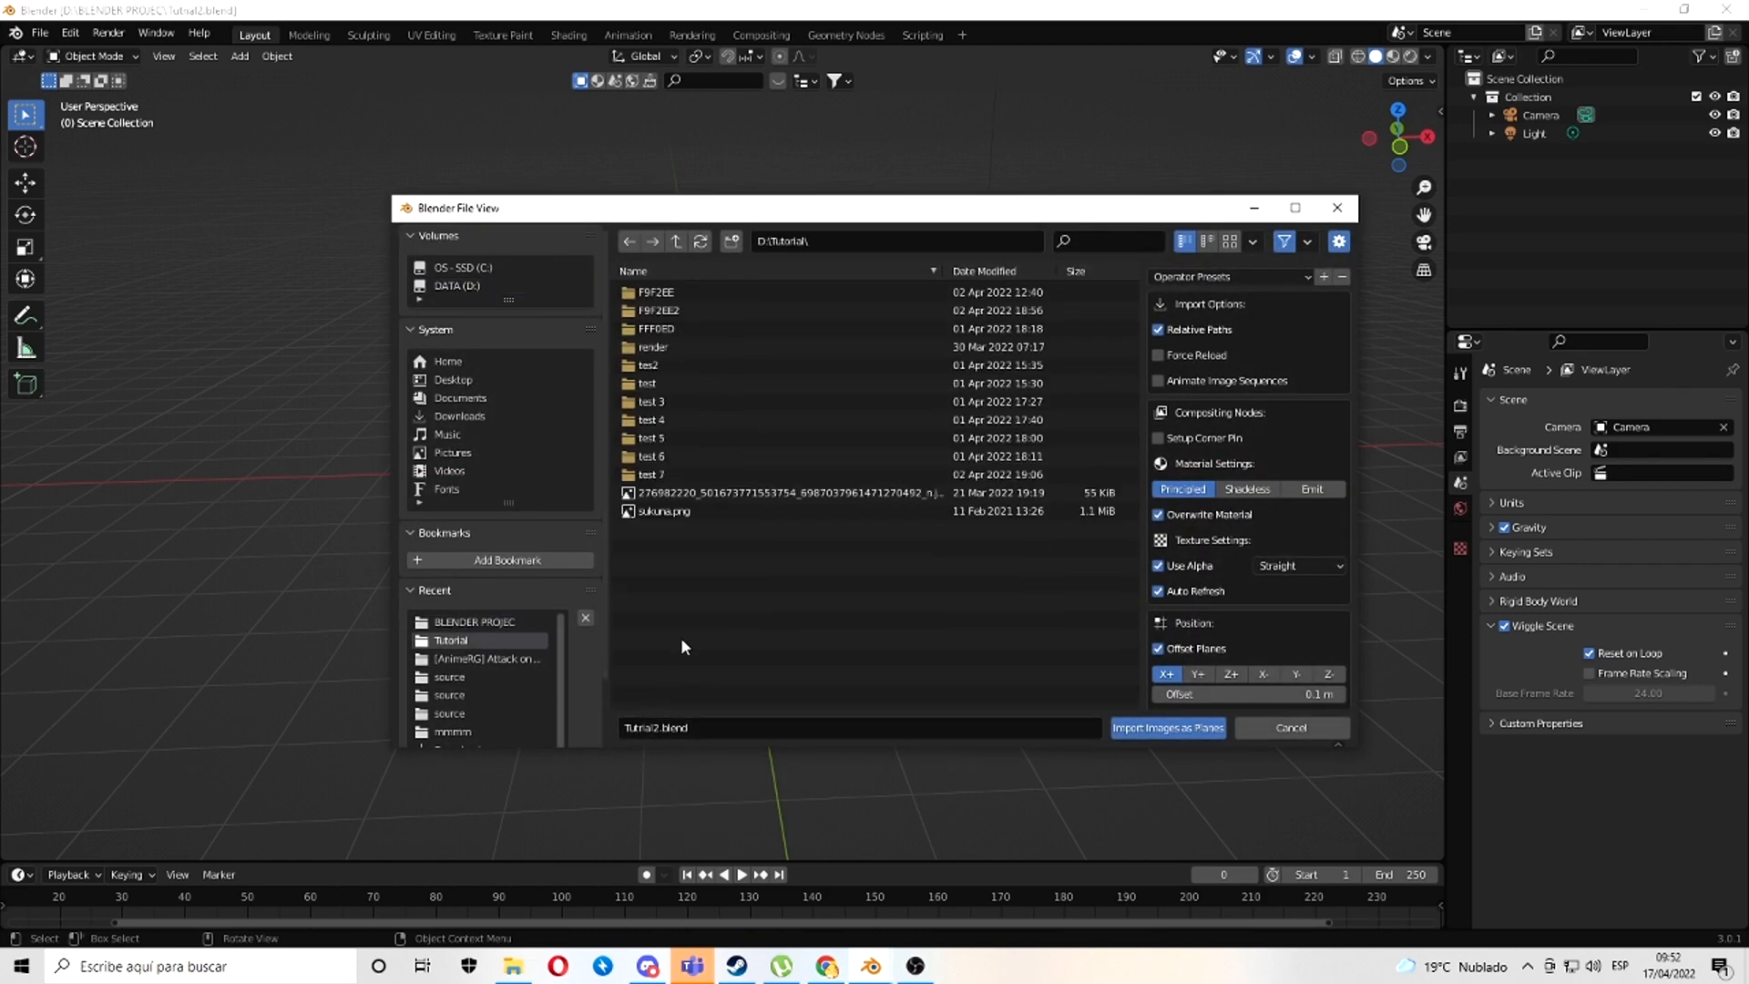
{"action": "double_click", "coordinate": [665, 511]}
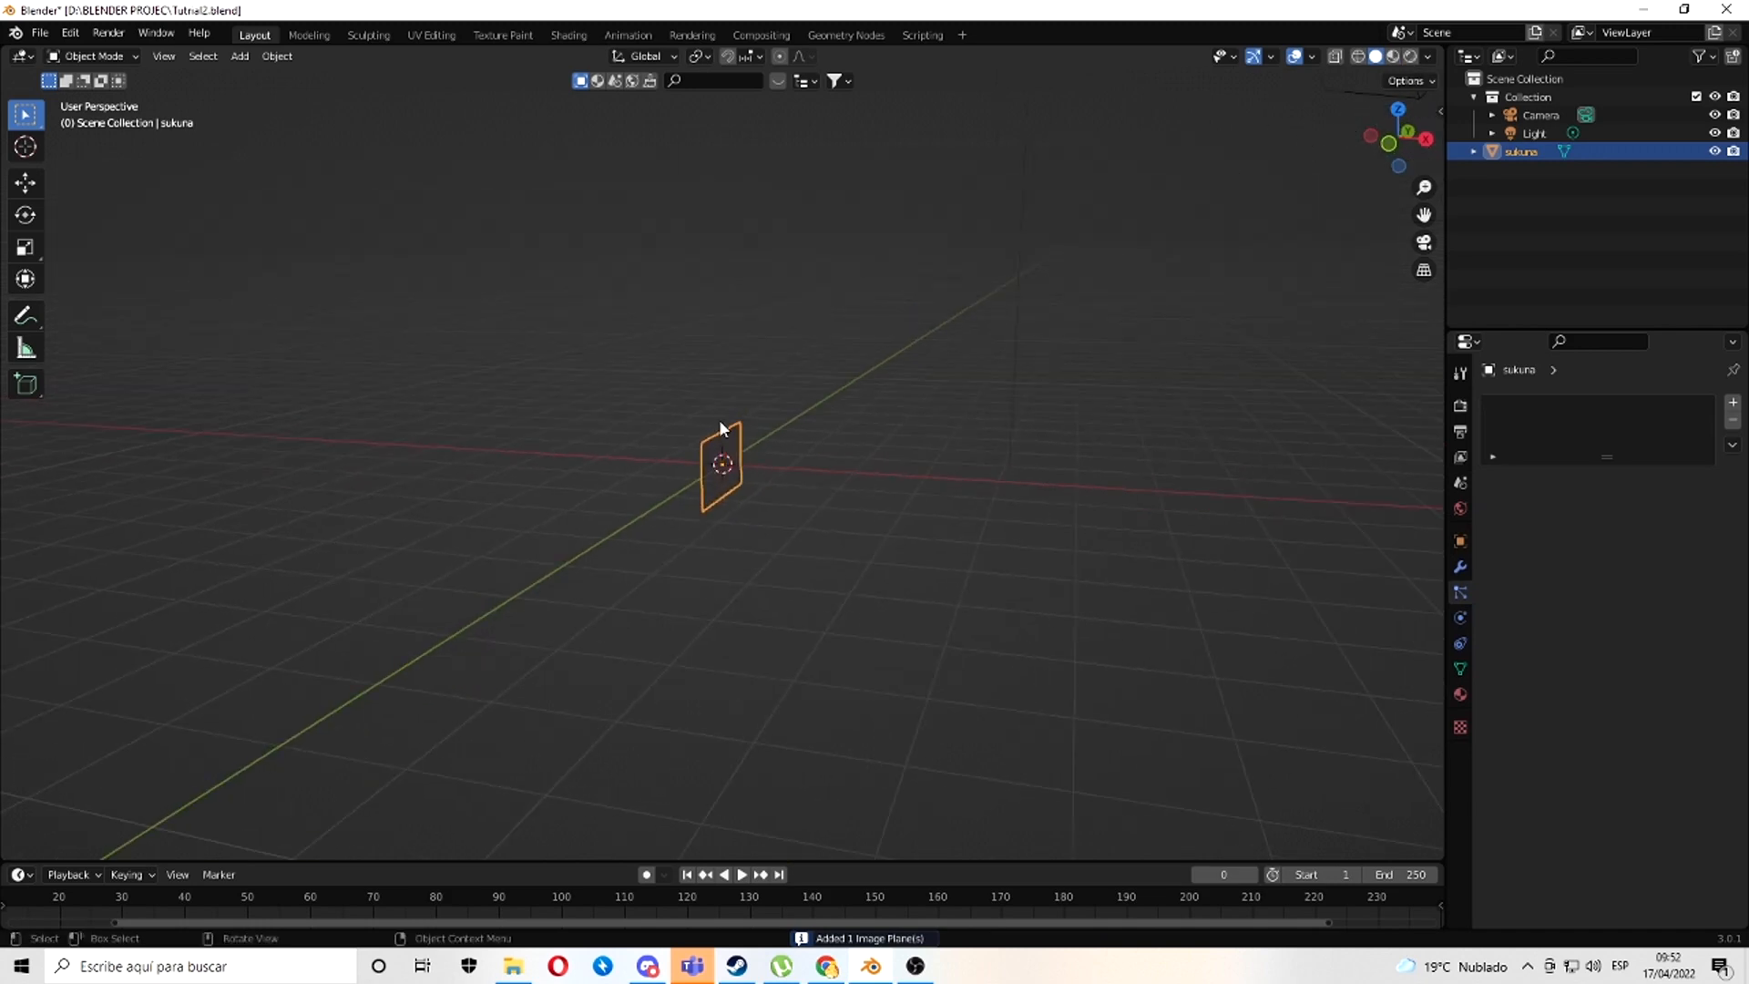
- Show the image texture on the sukuna plane with Material Preview shading
{"action": "left_click_drag", "start_coordinate": [1381, 94], "coordinate": [1378, 223]}
{"action": "middle_click_drag", "start_coordinate": [1022, 266], "coordinate": [913, 262]}
{"action": "scroll", "coordinate": [913, 262], "scroll_direction": "down", "scroll_amount": 4}
{"action": "scroll", "coordinate": [913, 261], "scroll_direction": "up", "scroll_amount": 2}
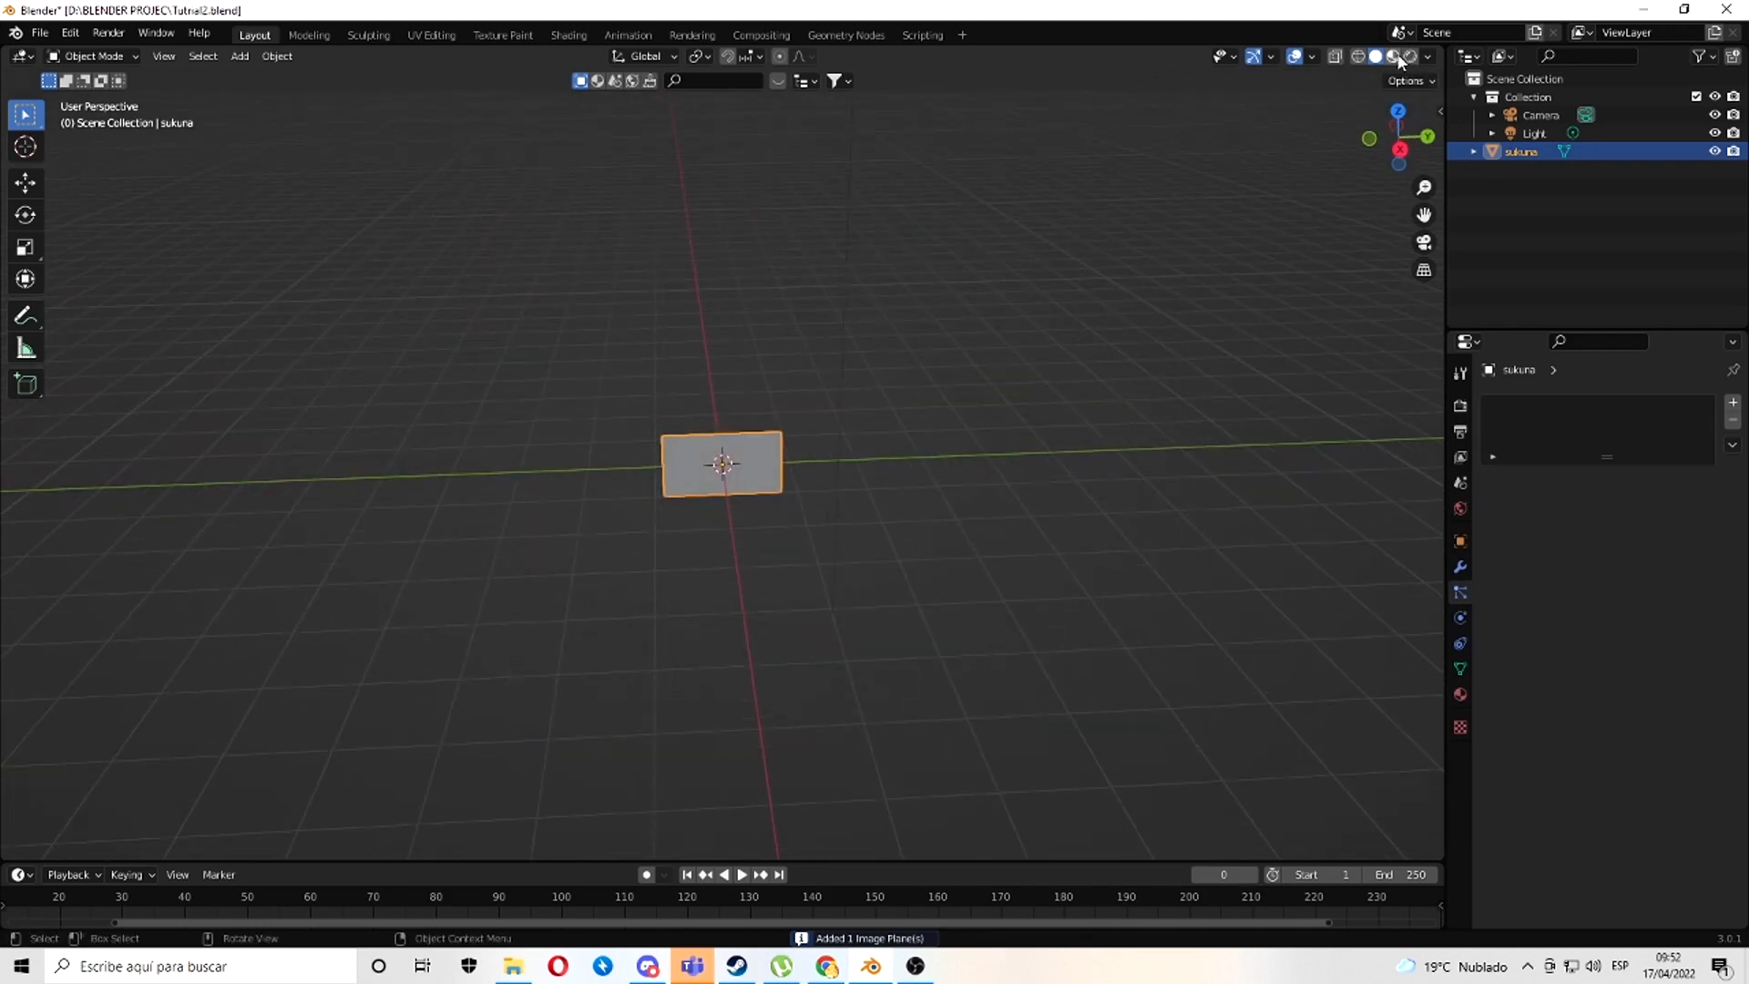
{"action": "left_click", "coordinate": [1393, 56]}
{"action": "middle_click_drag", "start_coordinate": [1022, 271], "coordinate": [1017, 215]}
{"action": "scroll", "coordinate": [763, 461], "scroll_direction": "up", "scroll_amount": 2}
{"action": "scroll", "coordinate": [764, 465], "scroll_direction": "up", "scroll_amount": 2}
{"action": "key", "text": "s"}
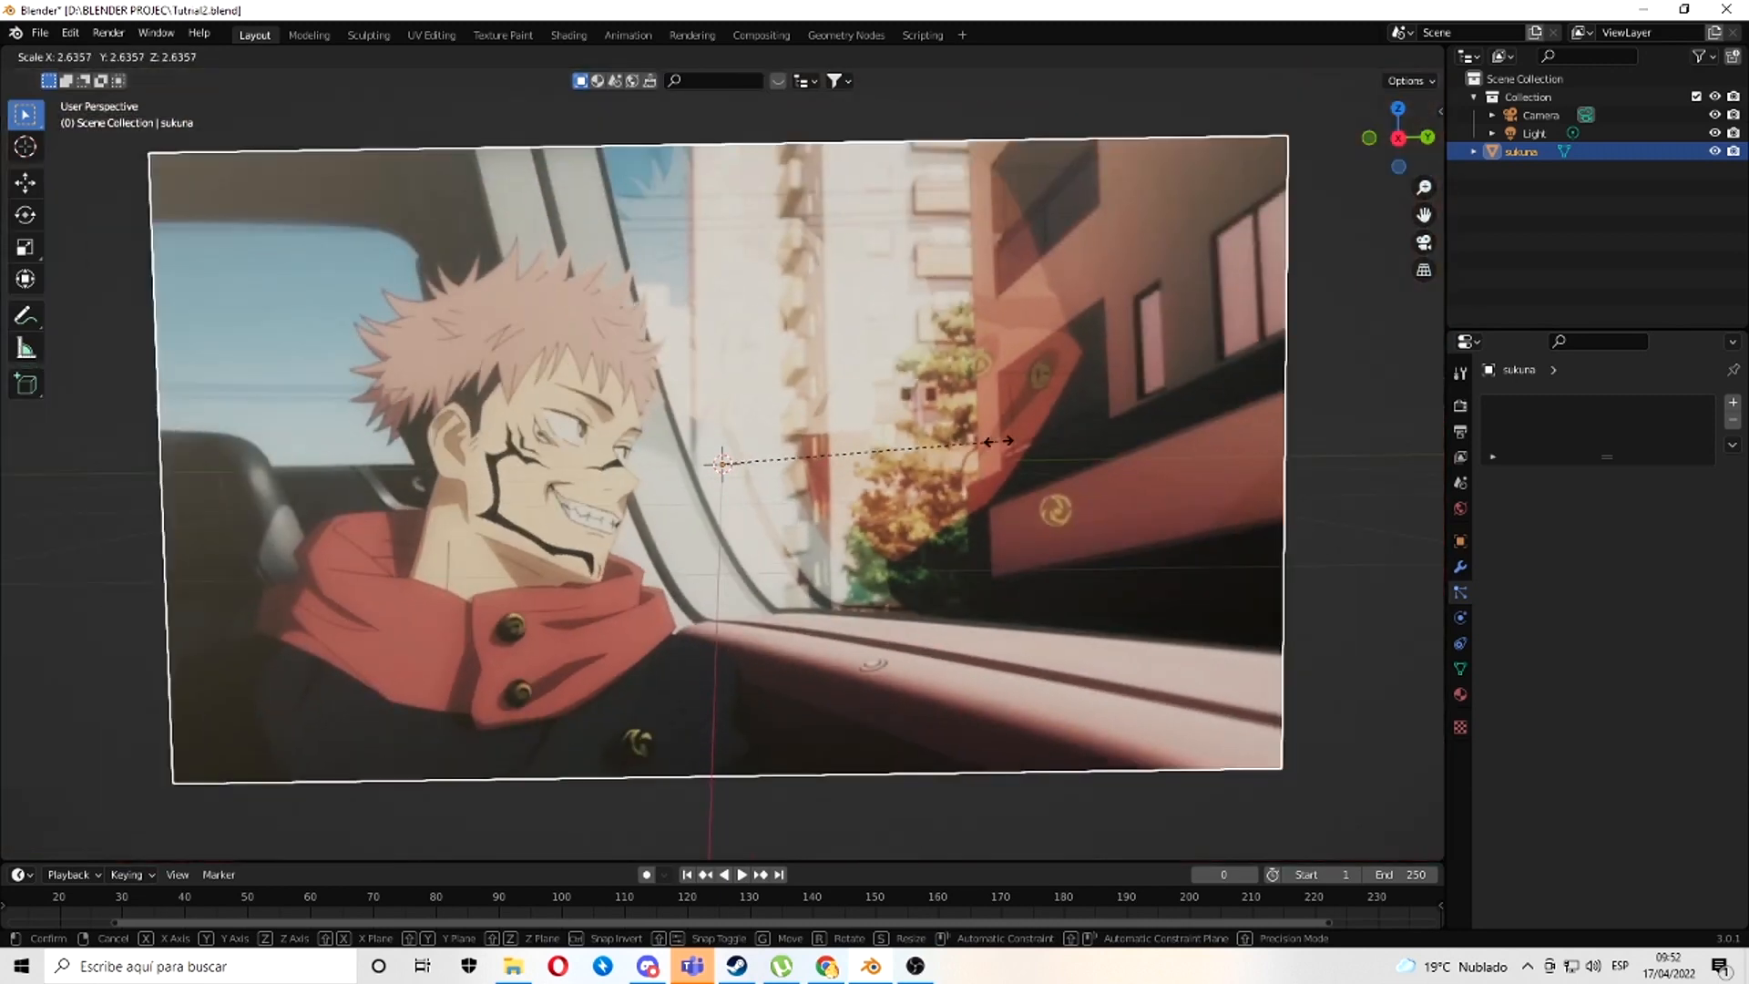
{"action": "right_click", "coordinate": [999, 441]}
- Clear the camera's location and rotation
{"action": "scroll", "coordinate": [877, 477], "scroll_direction": "down", "scroll_amount": 4}
{"action": "middle_click_drag", "start_coordinate": [875, 478], "coordinate": [1008, 463]}
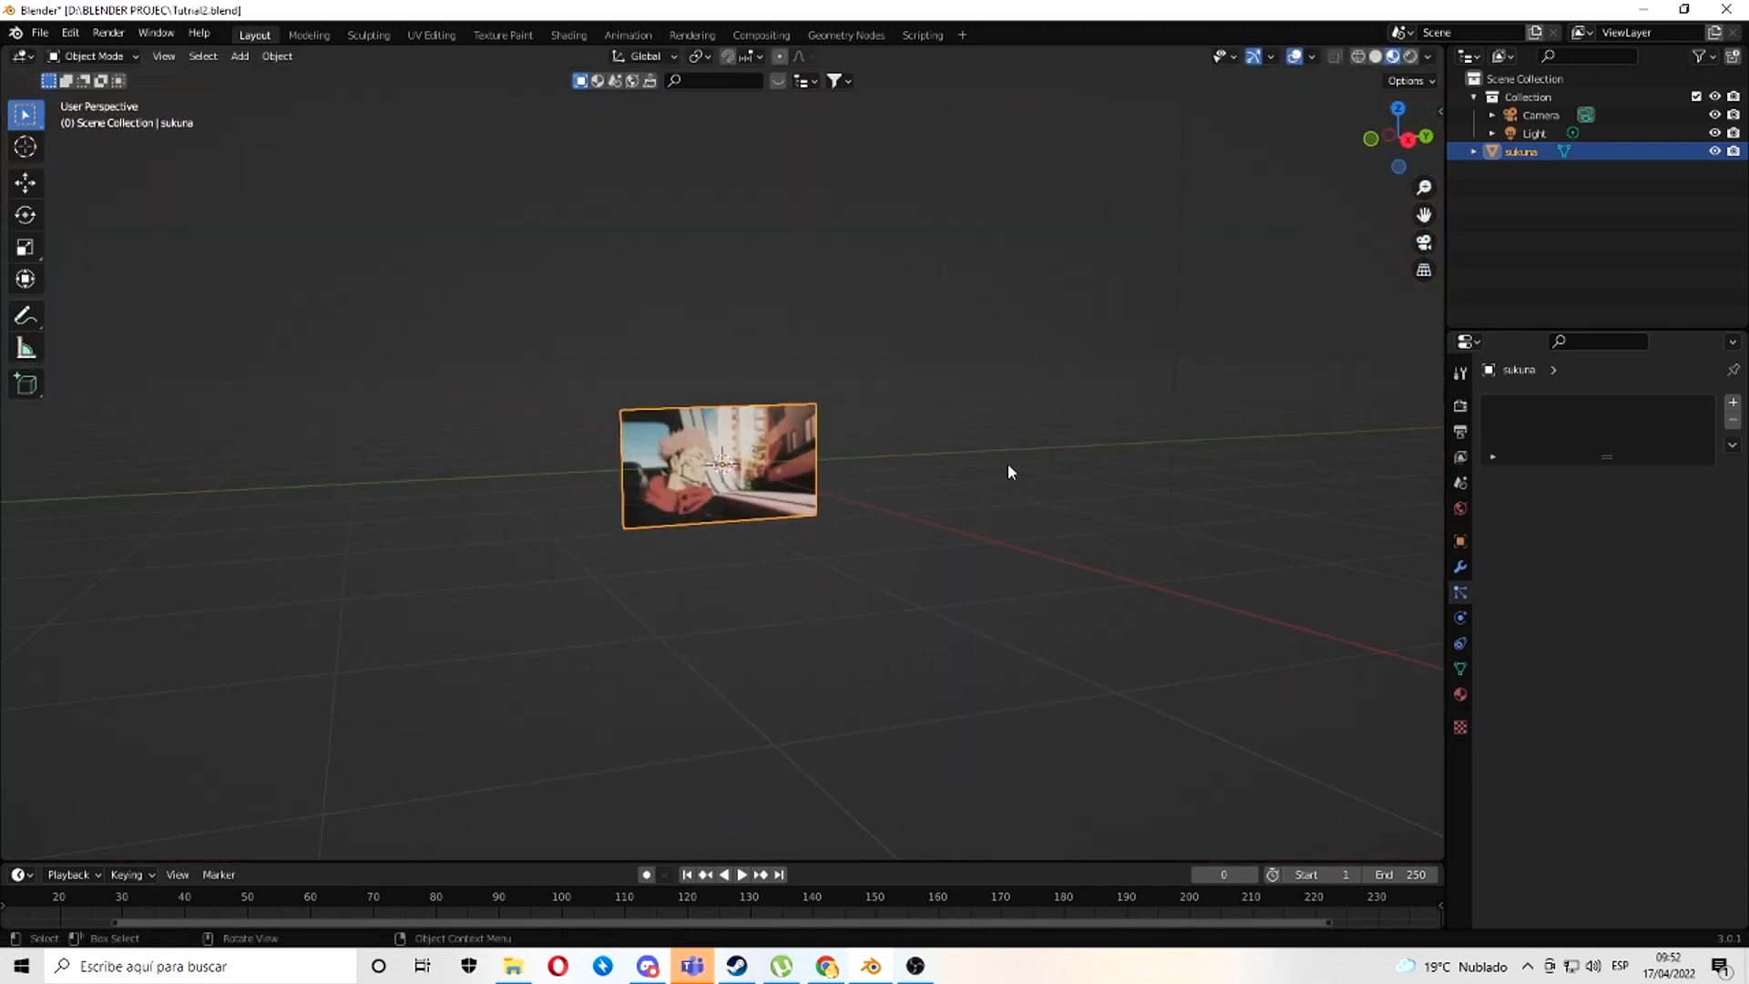
{"action": "scroll", "coordinate": [1009, 462], "scroll_direction": "down", "scroll_amount": 4}
{"action": "left_click", "coordinate": [1557, 116]}
{"action": "middle_click_drag", "start_coordinate": [524, 423], "coordinate": [938, 422]}
{"action": "key", "text": "alt+g"}
{"action": "key", "text": "alt+r"}
- Rotate the camera 90° around the X axis
{"action": "middle_click_drag", "start_coordinate": [727, 390], "coordinate": [771, 437]}
{"action": "key", "text": "r"}
{"action": "key", "text": "x"}
{"action": "key", "text": "9"}
{"action": "key", "text": "0"}
{"action": "key", "text": "Return"}
- Move the camera along the X axis away from the image plane, to about 26.7 m
{"action": "middle_click_drag", "start_coordinate": [814, 492], "coordinate": [879, 524]}
{"action": "key", "text": "g"}
{"action": "key", "text": "x"}
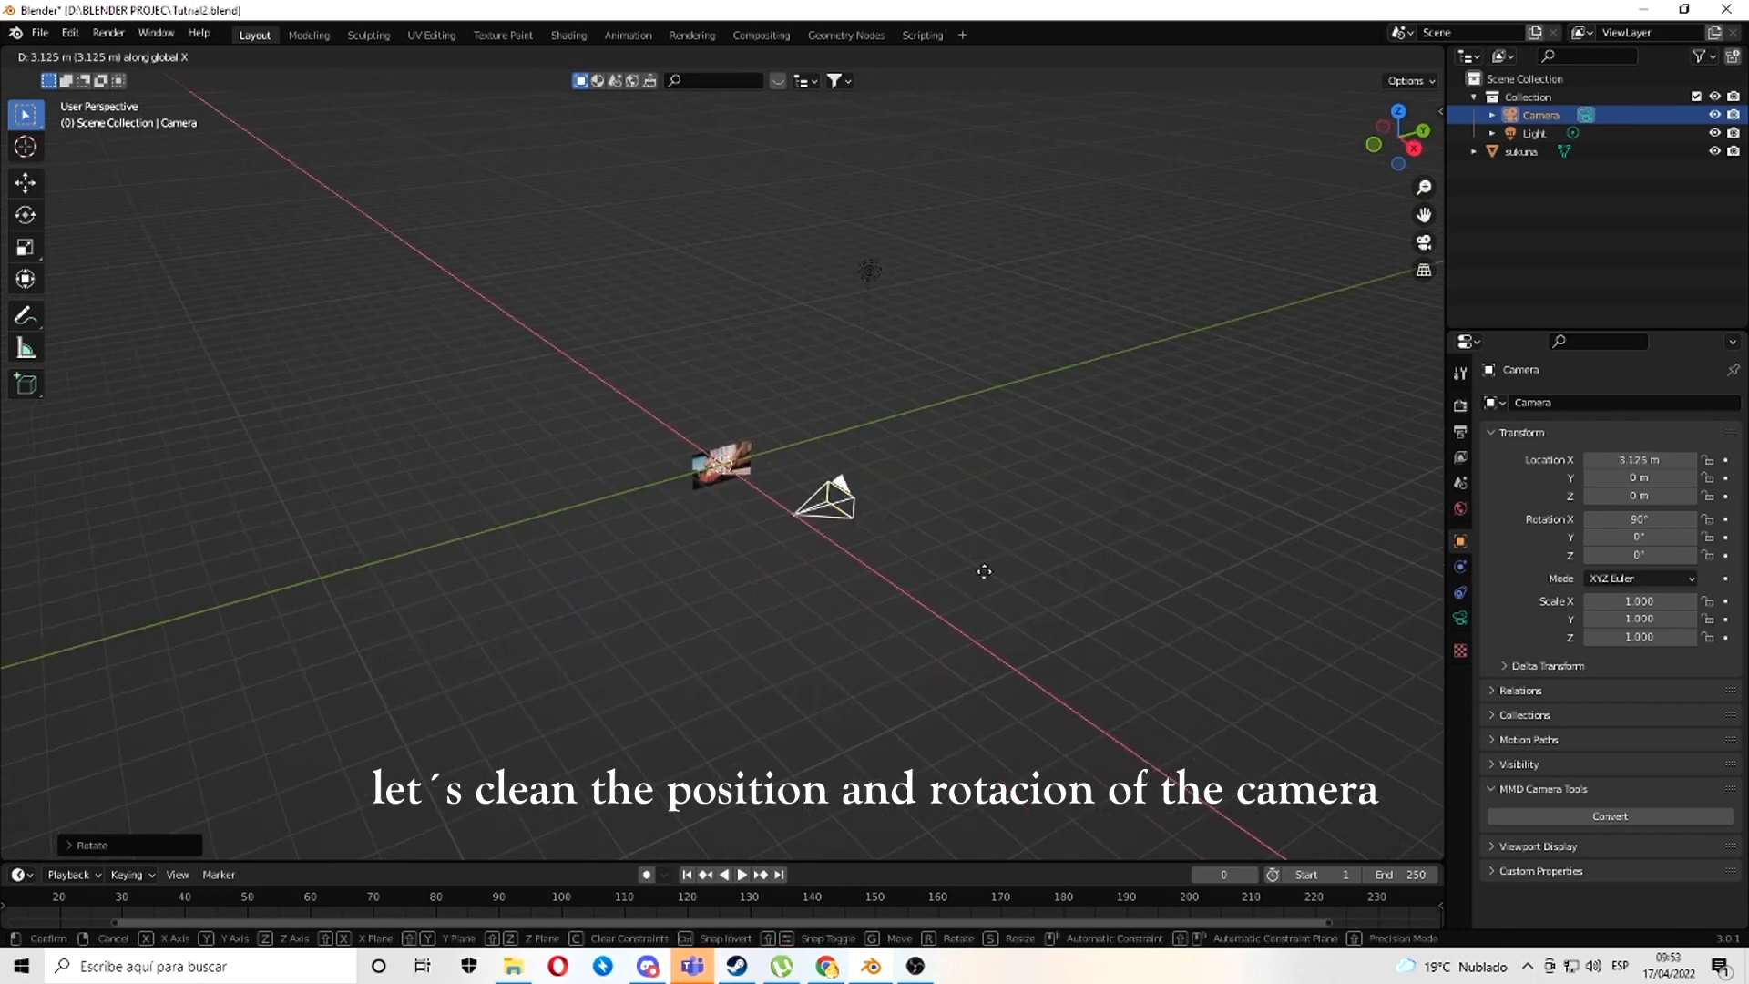
{"action": "left_click", "coordinate": [1185, 669]}
{"action": "middle_click_drag", "start_coordinate": [1184, 670], "coordinate": [1234, 666]}
{"action": "middle_click_drag", "start_coordinate": [1111, 642], "coordinate": [1043, 629], "text": "shift"}
{"action": "key", "text": "g"}
{"action": "key", "text": "x"}
{"action": "left_click", "coordinate": [1290, 672]}
{"action": "middle_click_drag", "start_coordinate": [1289, 672], "coordinate": [1152, 646], "text": "shift"}
{"action": "key", "text": "g"}
{"action": "key", "text": "x"}
{"action": "left_click", "coordinate": [1203, 638]}
- Rotate the camera 90° around the Z axis so it faces the plane, and look through it
{"action": "key", "text": "r"}
{"action": "key", "text": "z"}
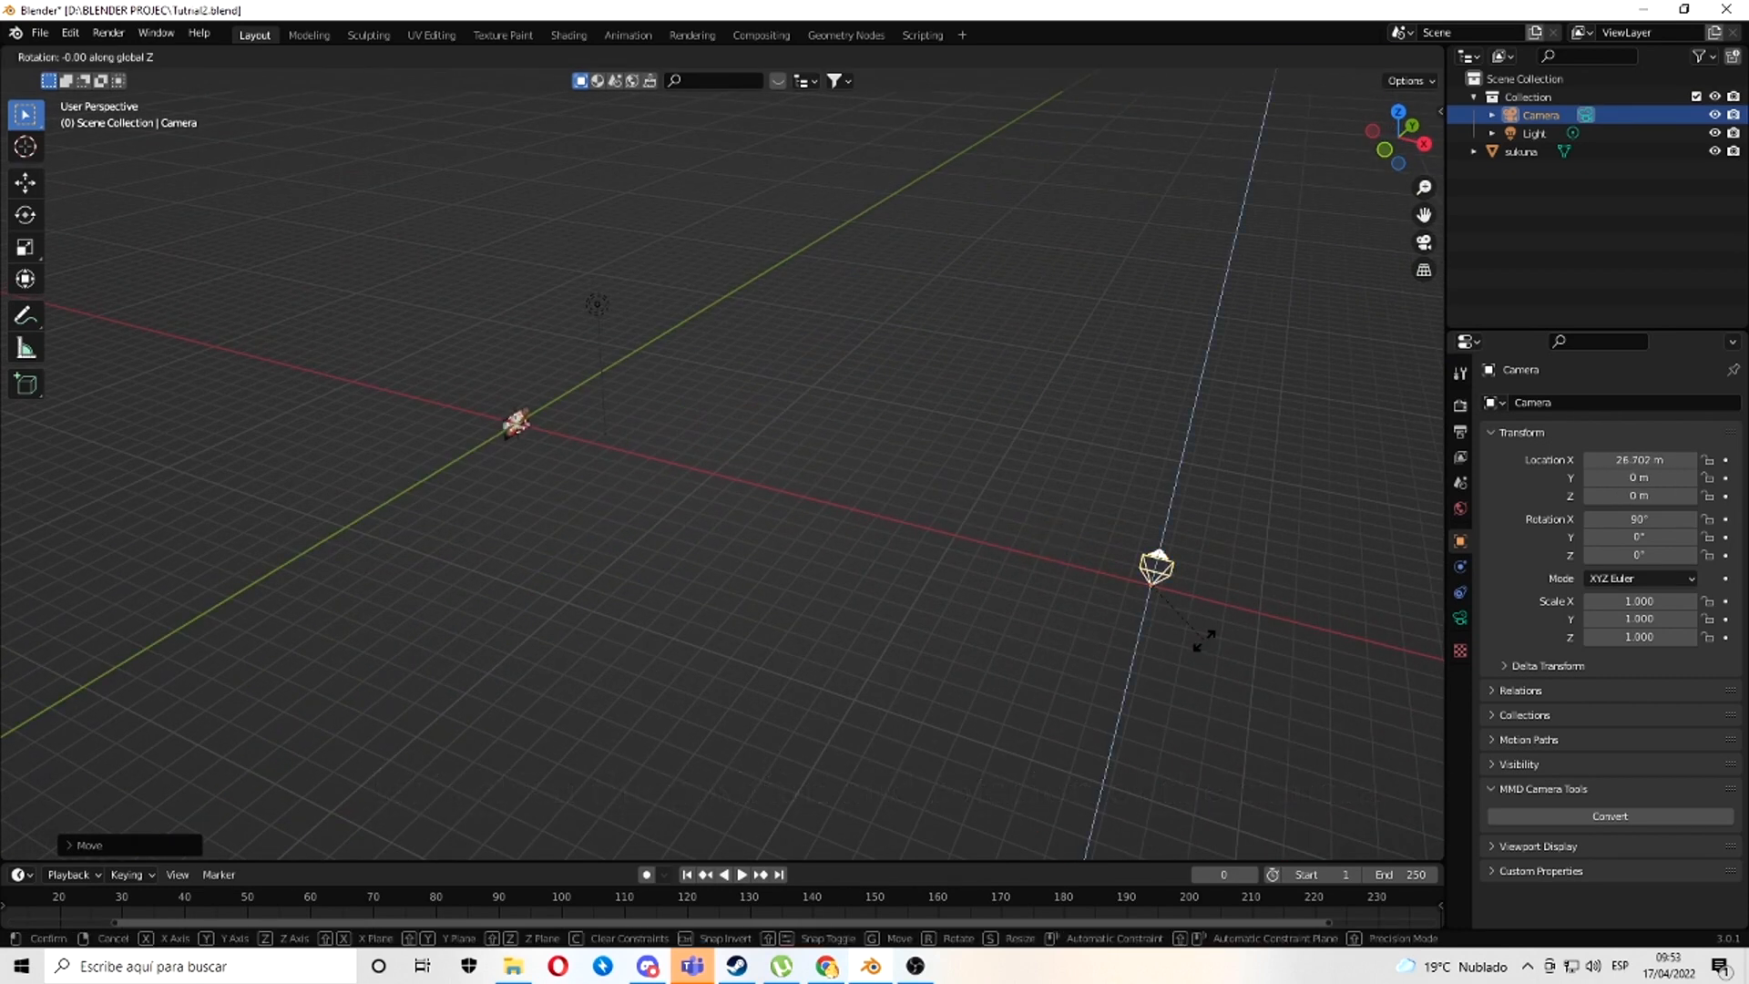
{"action": "key", "text": "9"}
{"action": "key", "text": "0"}
{"action": "key", "text": "Return"}
{"action": "key", "text": "KP_0"}
- Scale up the sukuna image plane until it fills the camera frame
{"action": "left_click", "coordinate": [728, 465]}
{"action": "key", "text": "s"}
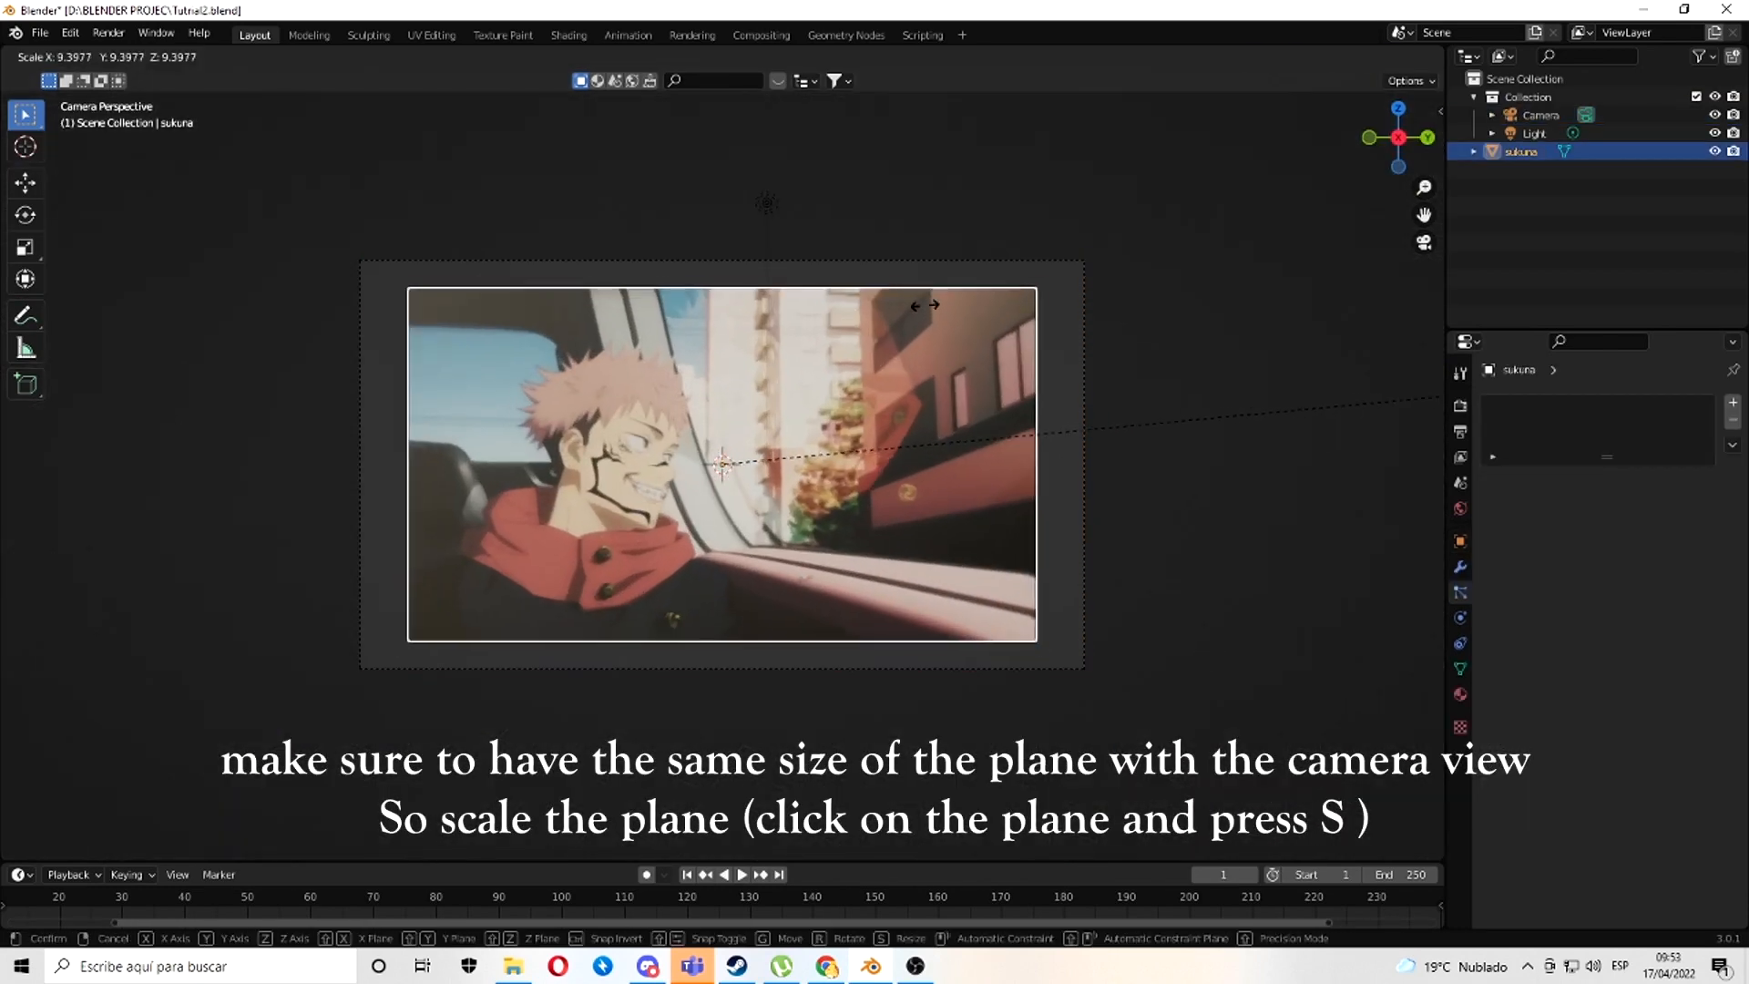
{"action": "left_click", "coordinate": [855, 365]}
{"action": "key", "text": "s"}
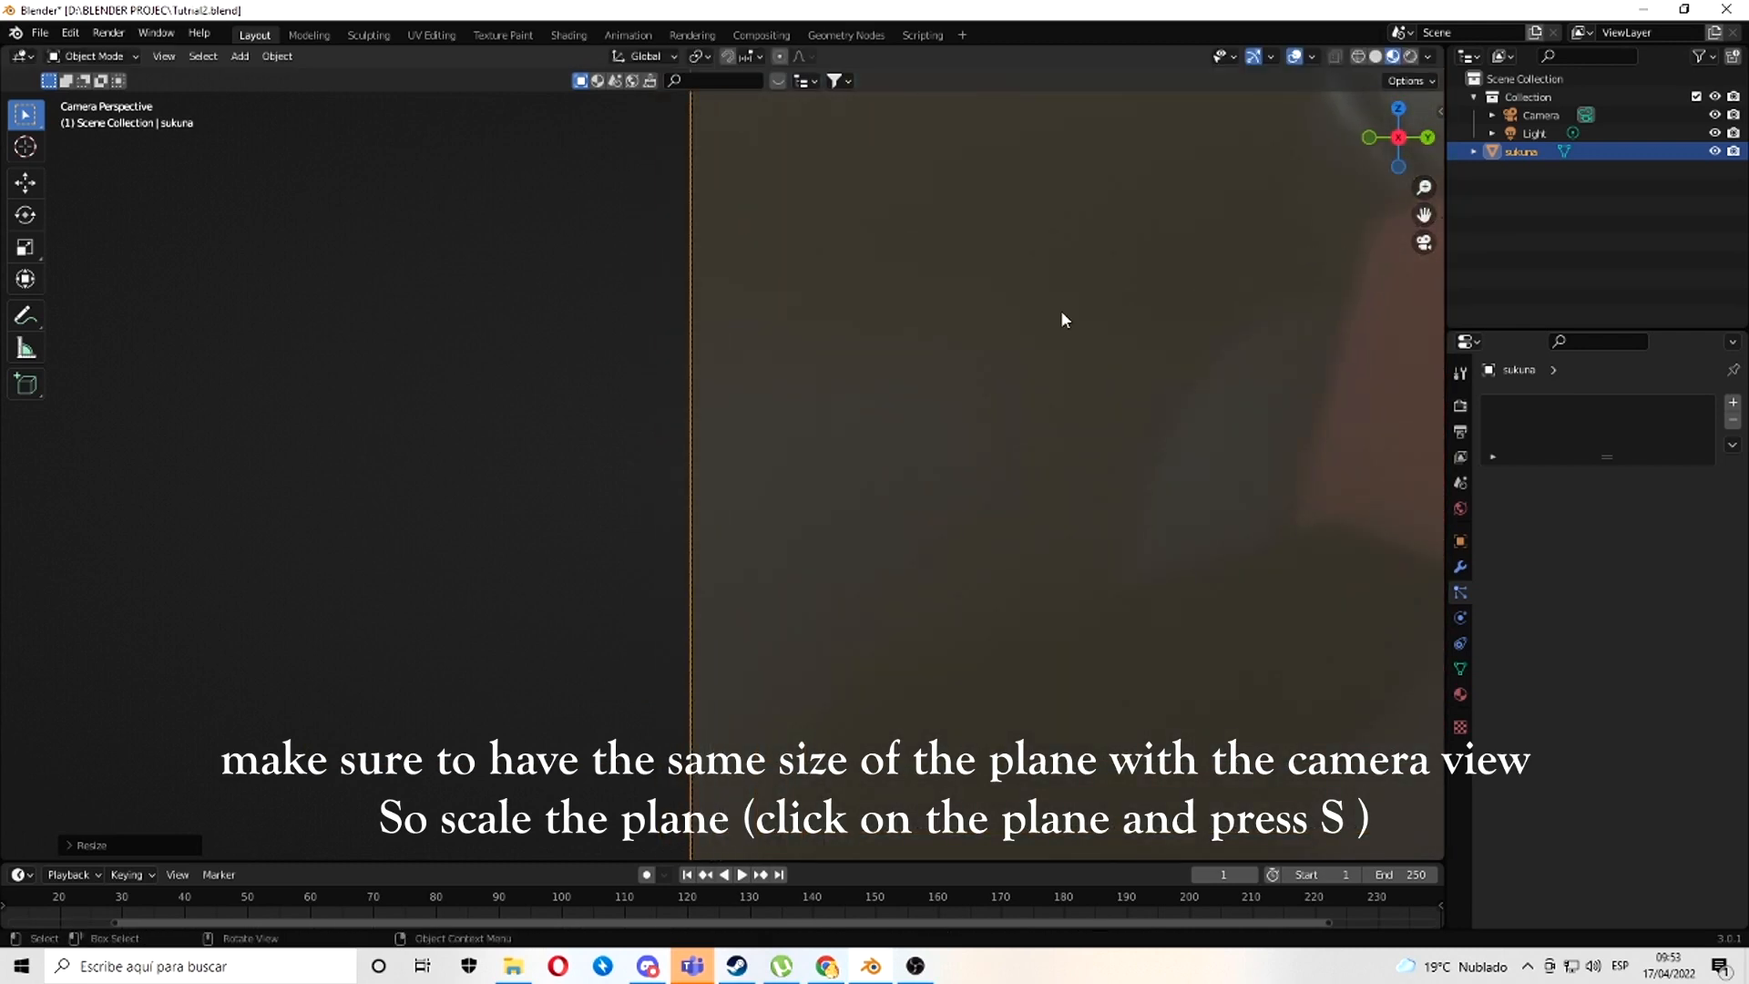
{"action": "left_click", "coordinate": [606, 492]}
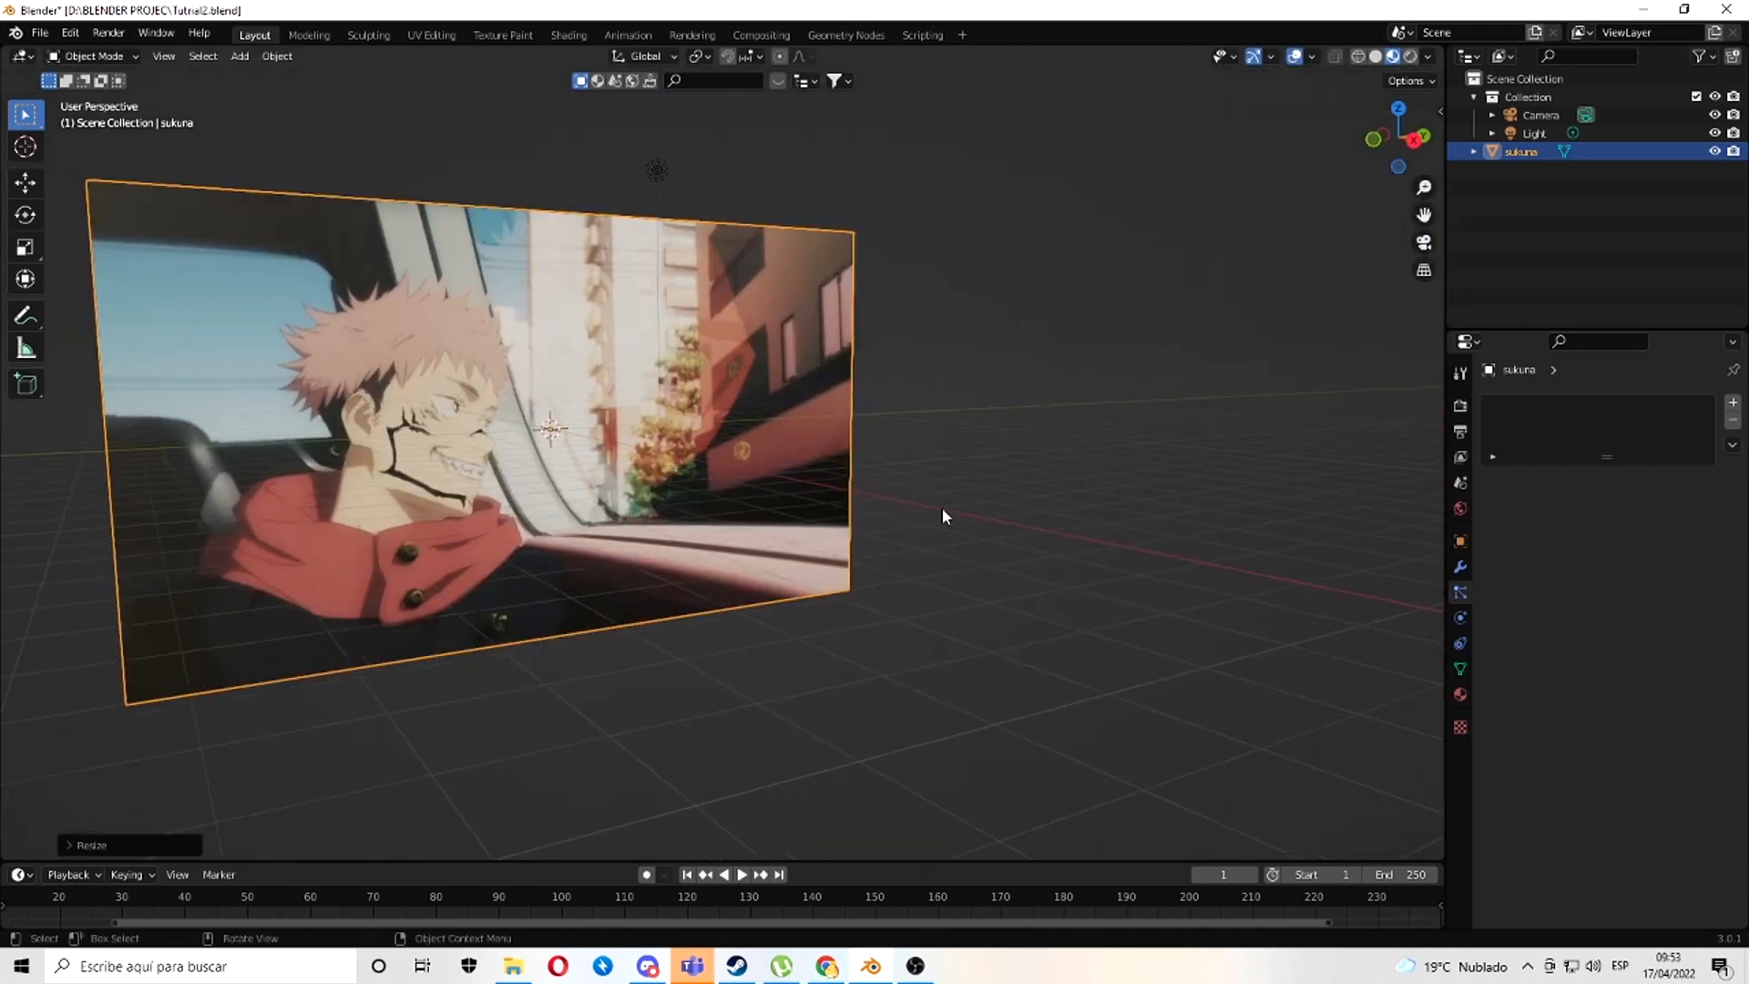
- Return to the camera view and display the scene with Rendered shading
{"action": "key", "text": "KP_0"}
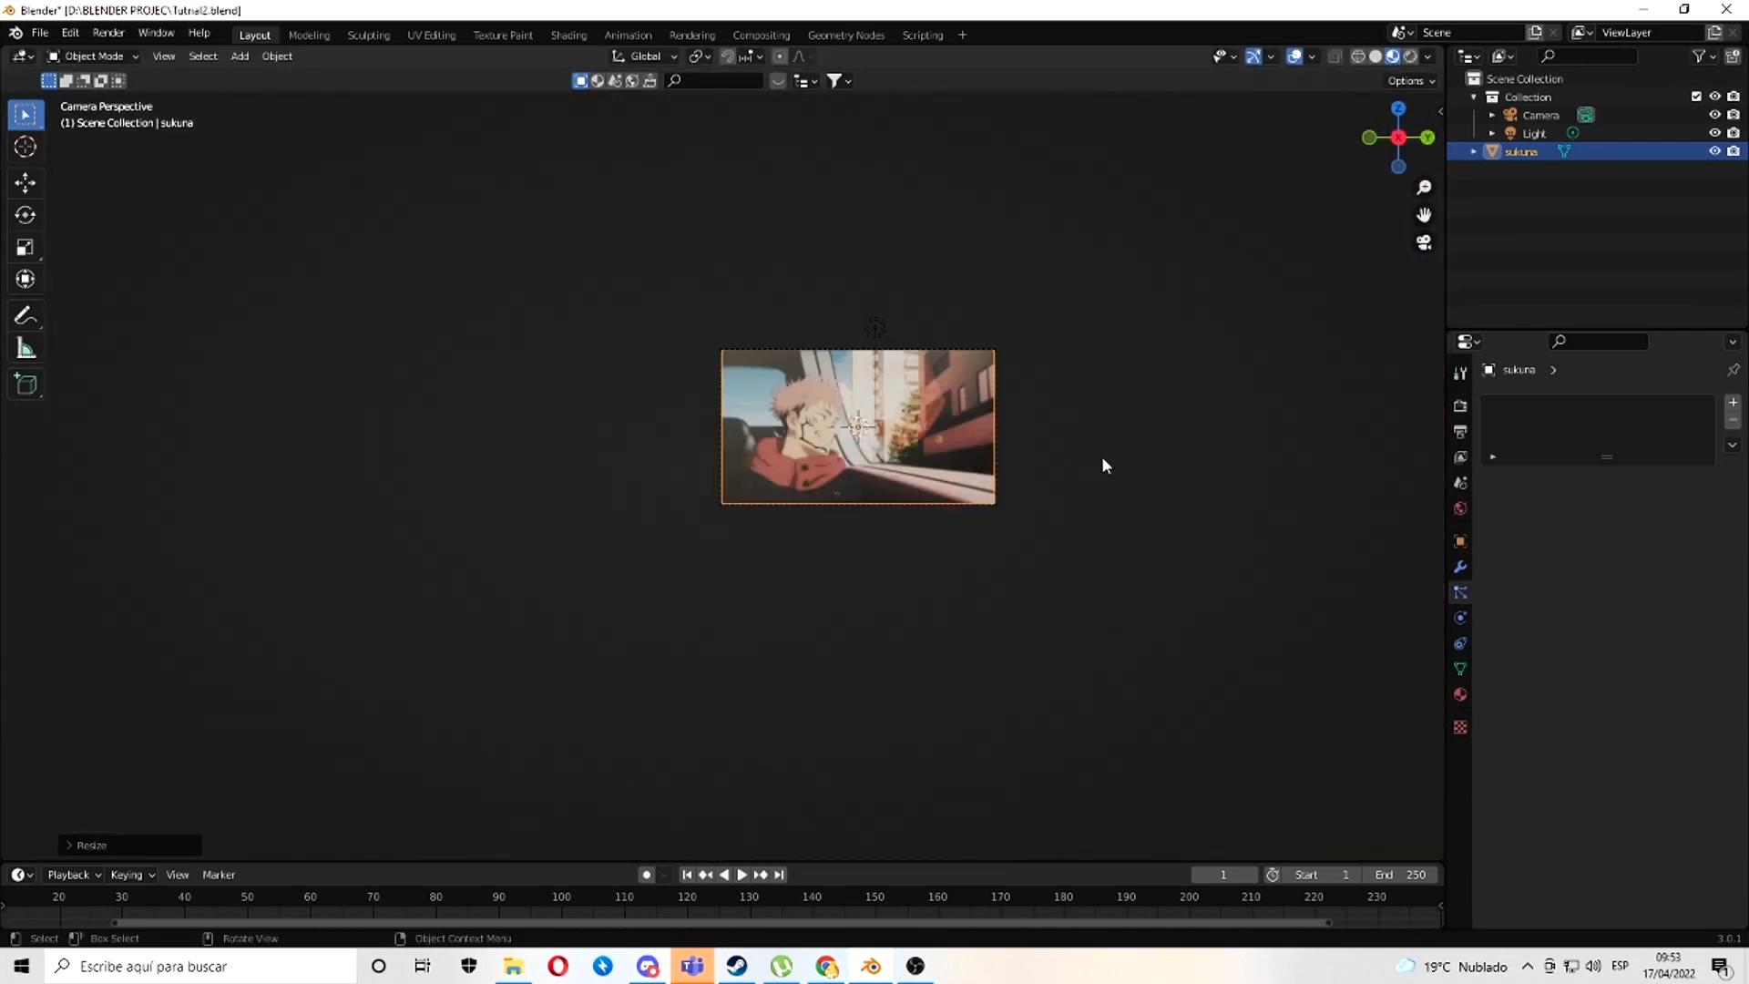
{"action": "left_click", "coordinate": [1410, 59]}
{"action": "scroll", "coordinate": [978, 320], "scroll_direction": "up", "scroll_amount": 2}
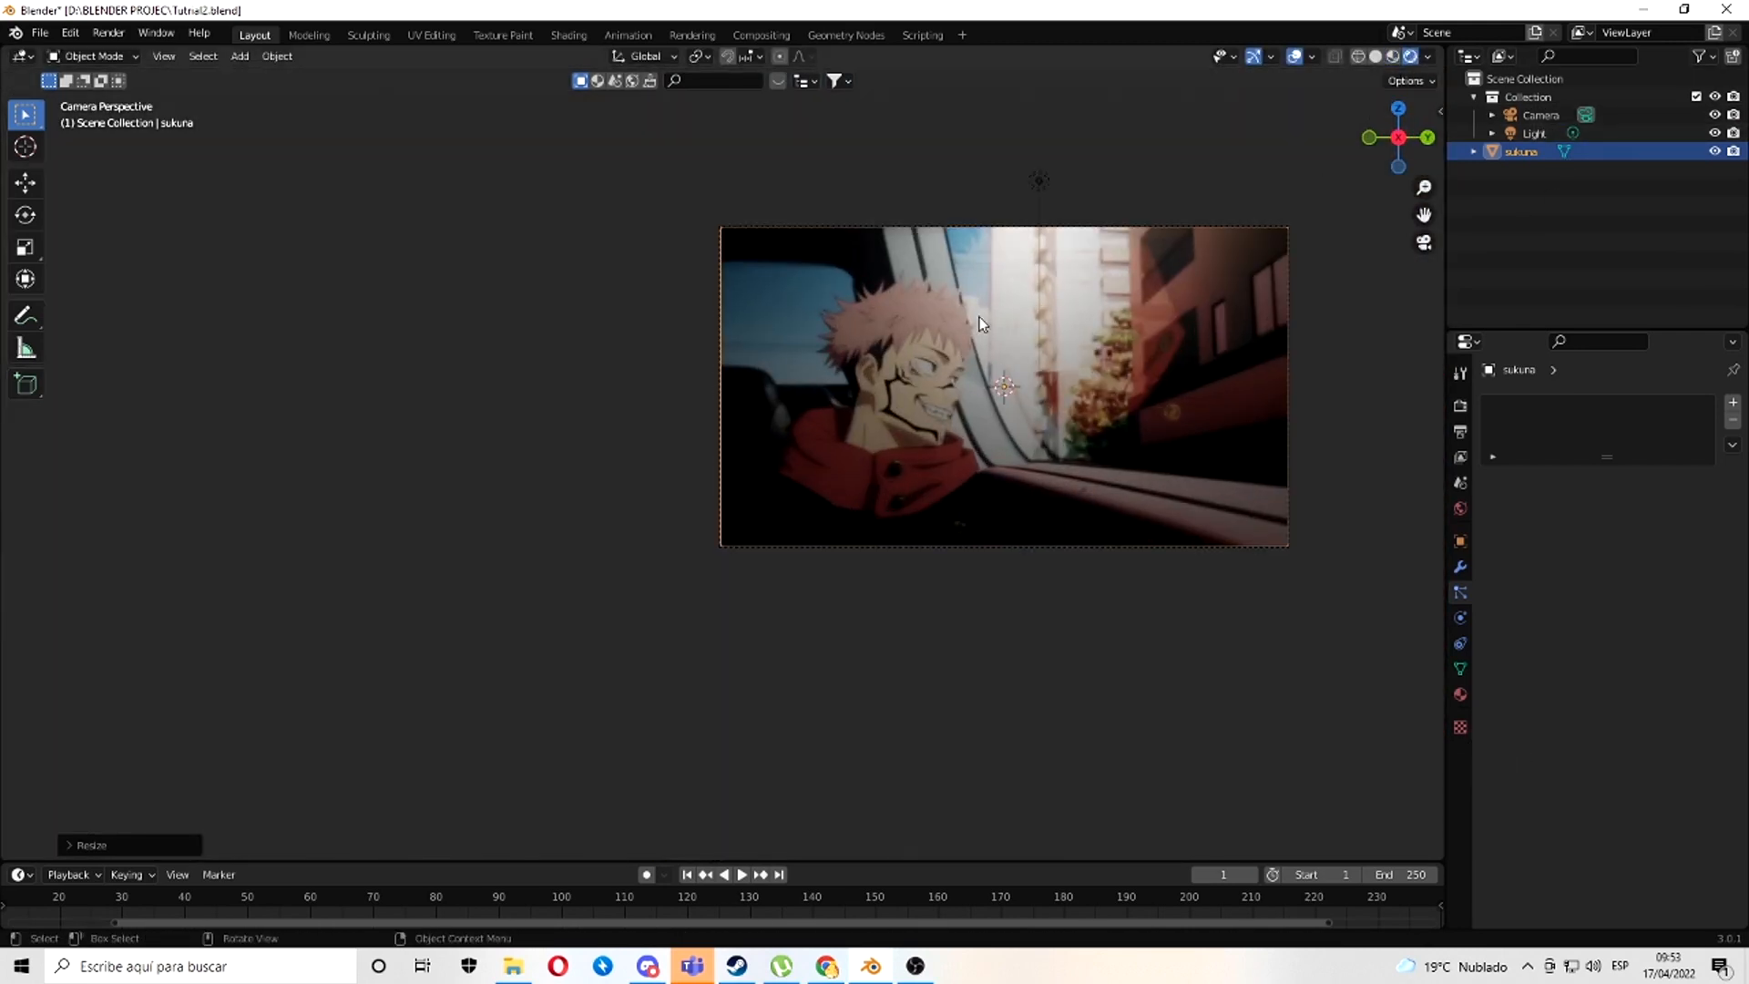
- Move the light around the image plane to test its effect, placing it at about Y 0.43 m, Z 5.46 m
{"action": "left_click", "coordinate": [1572, 137]}
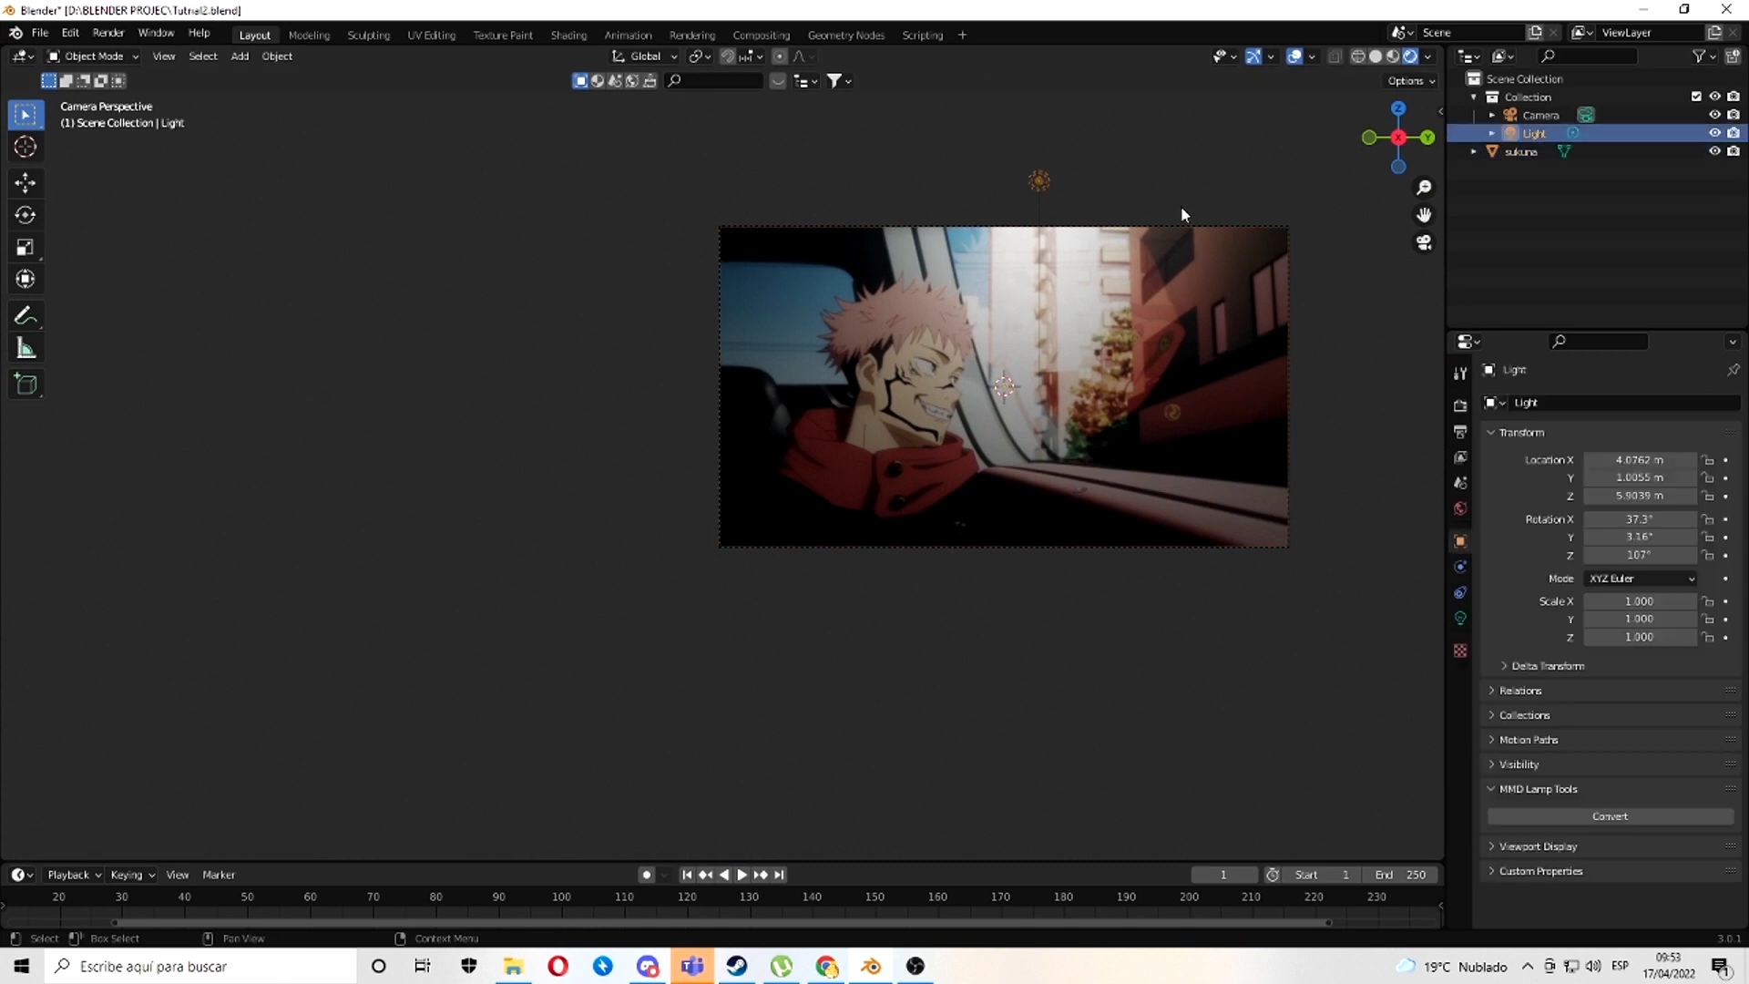
{"action": "key", "text": "g"}
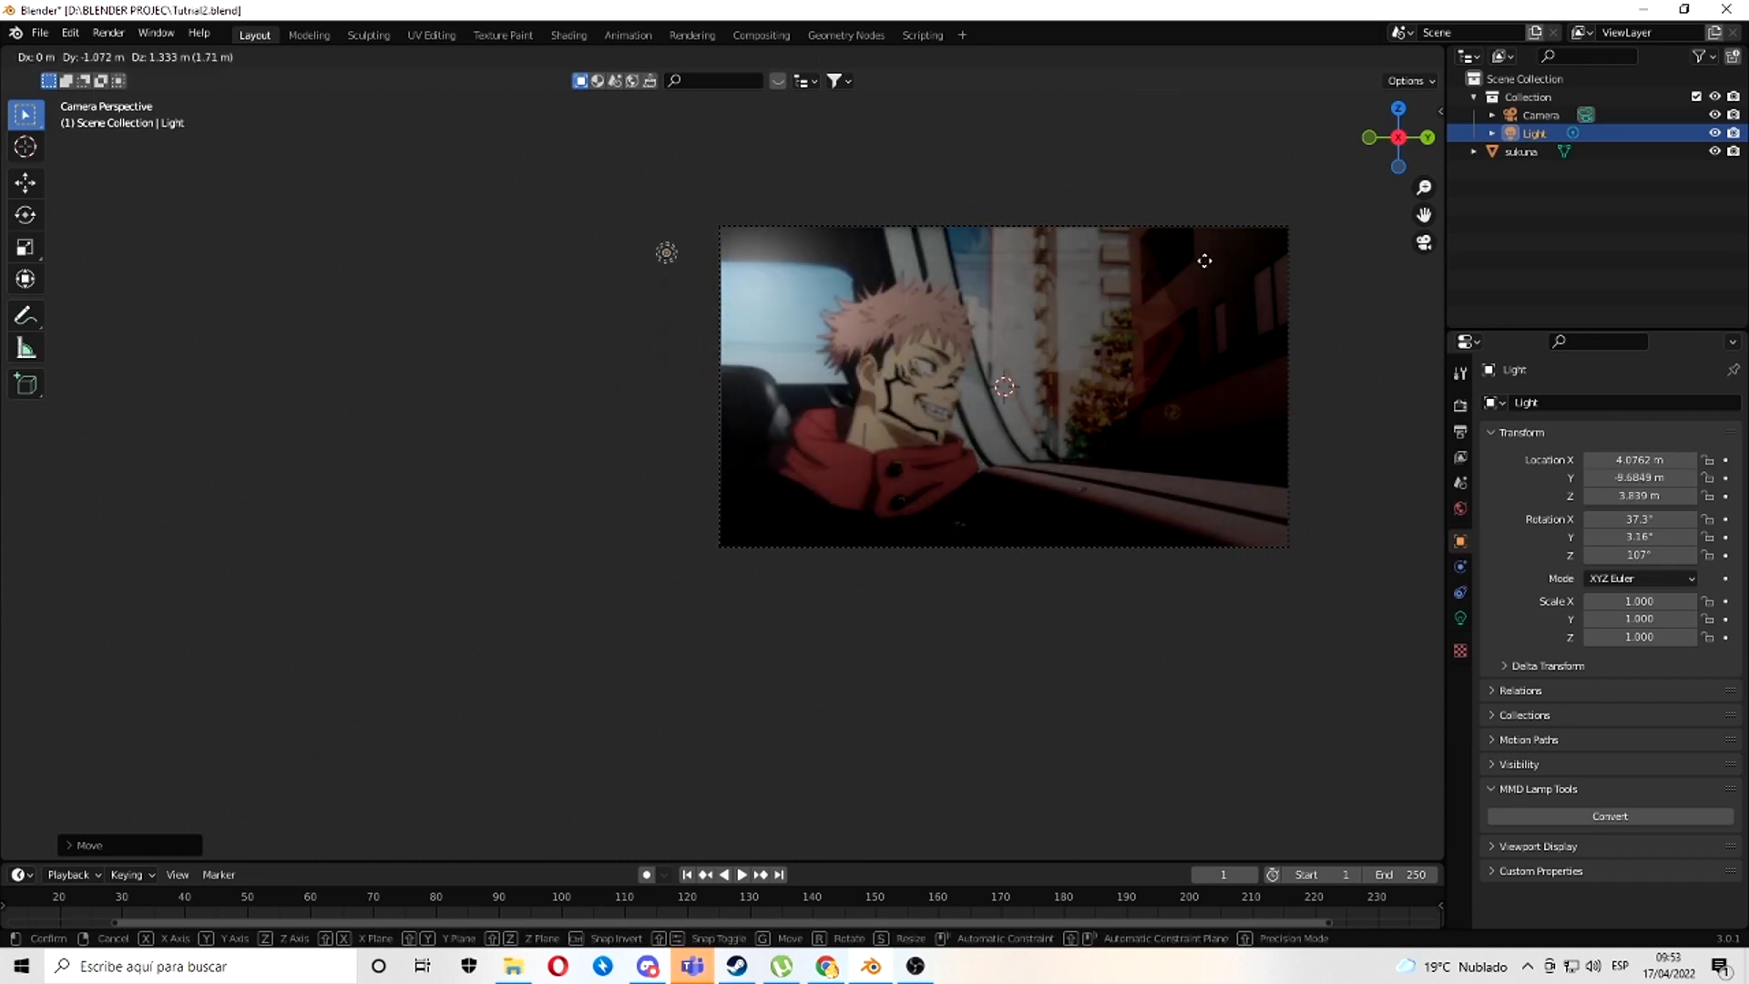
{"action": "left_click", "coordinate": [857, 288]}
- In the sukuna plane's material, delete the Principled BSDF node and connect the image texture's Color directly to the Material Output Surface
{"action": "left_click", "coordinate": [911, 353]}
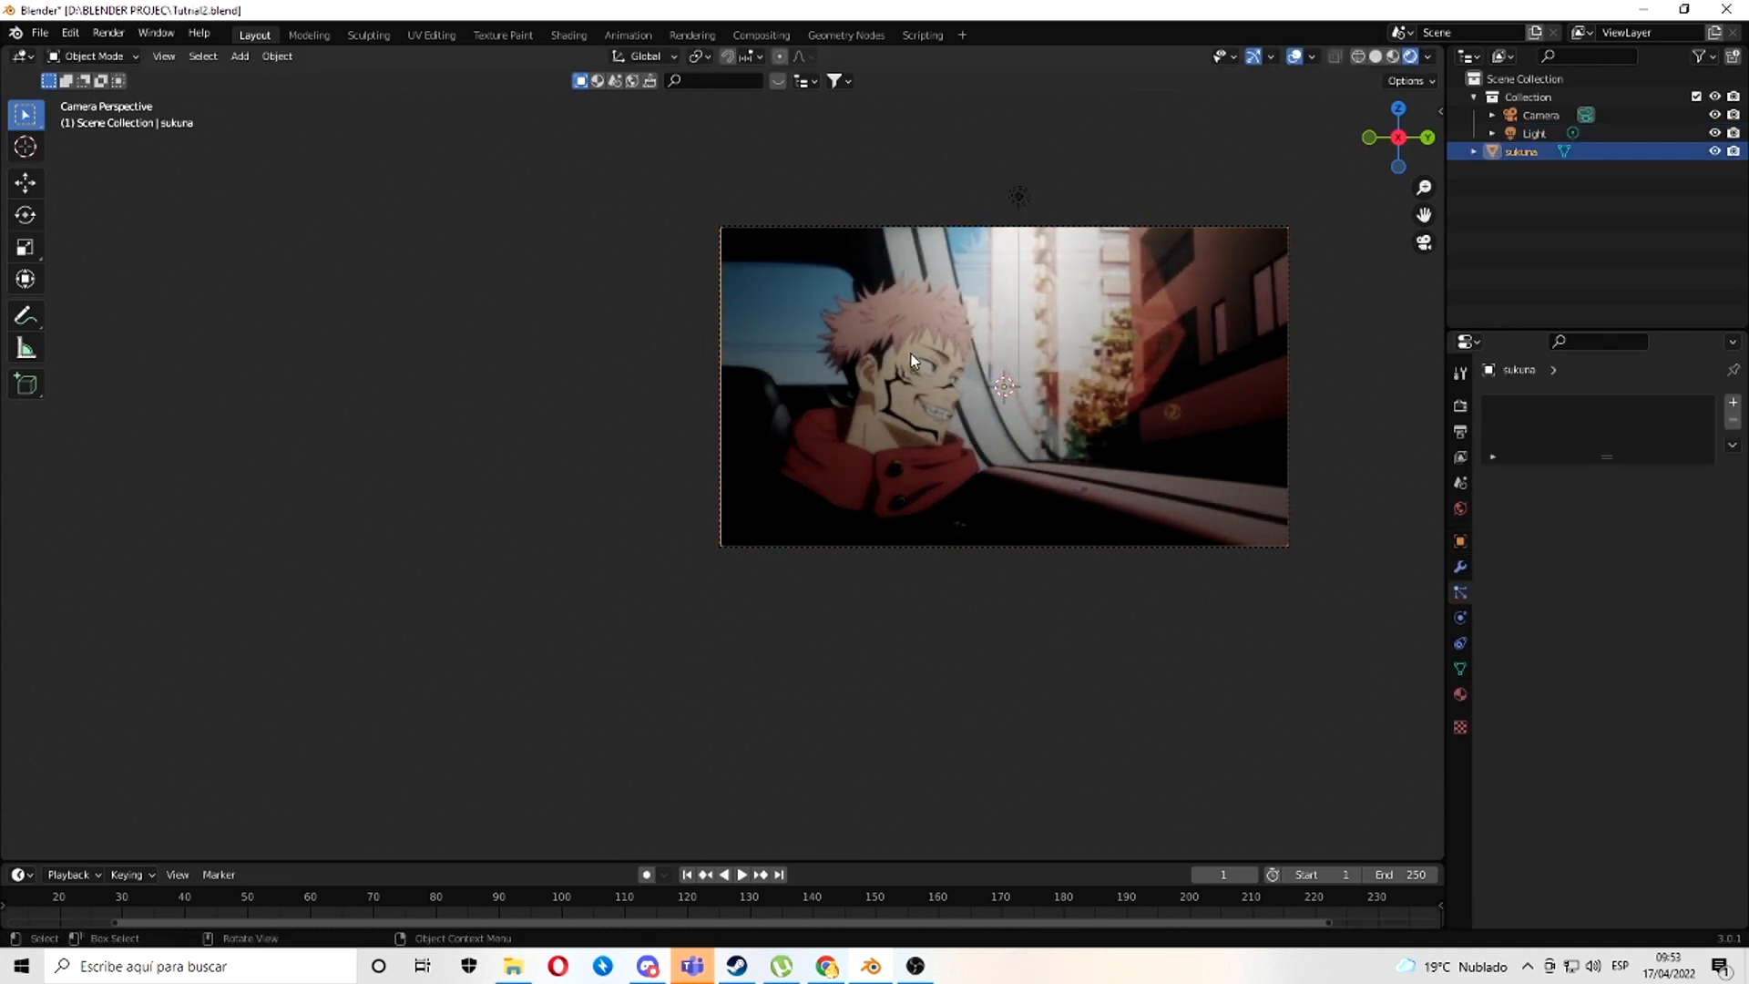
{"action": "left_click", "coordinate": [568, 35]}
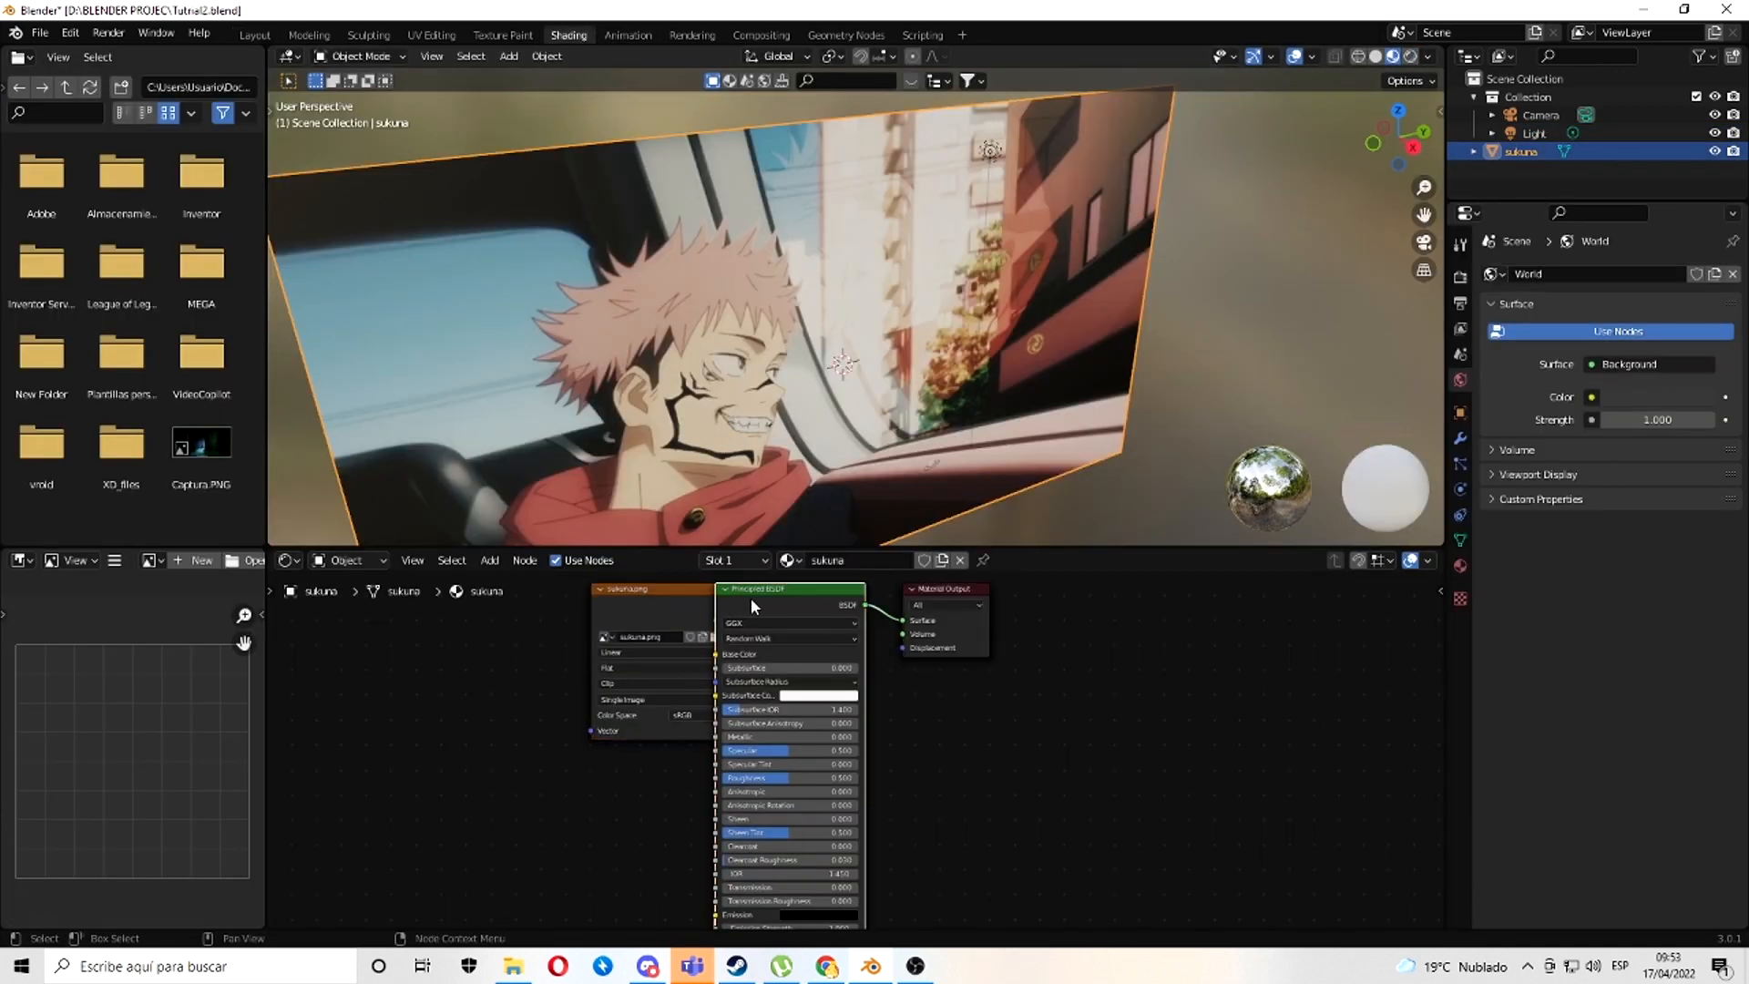
{"action": "key", "text": "x"}
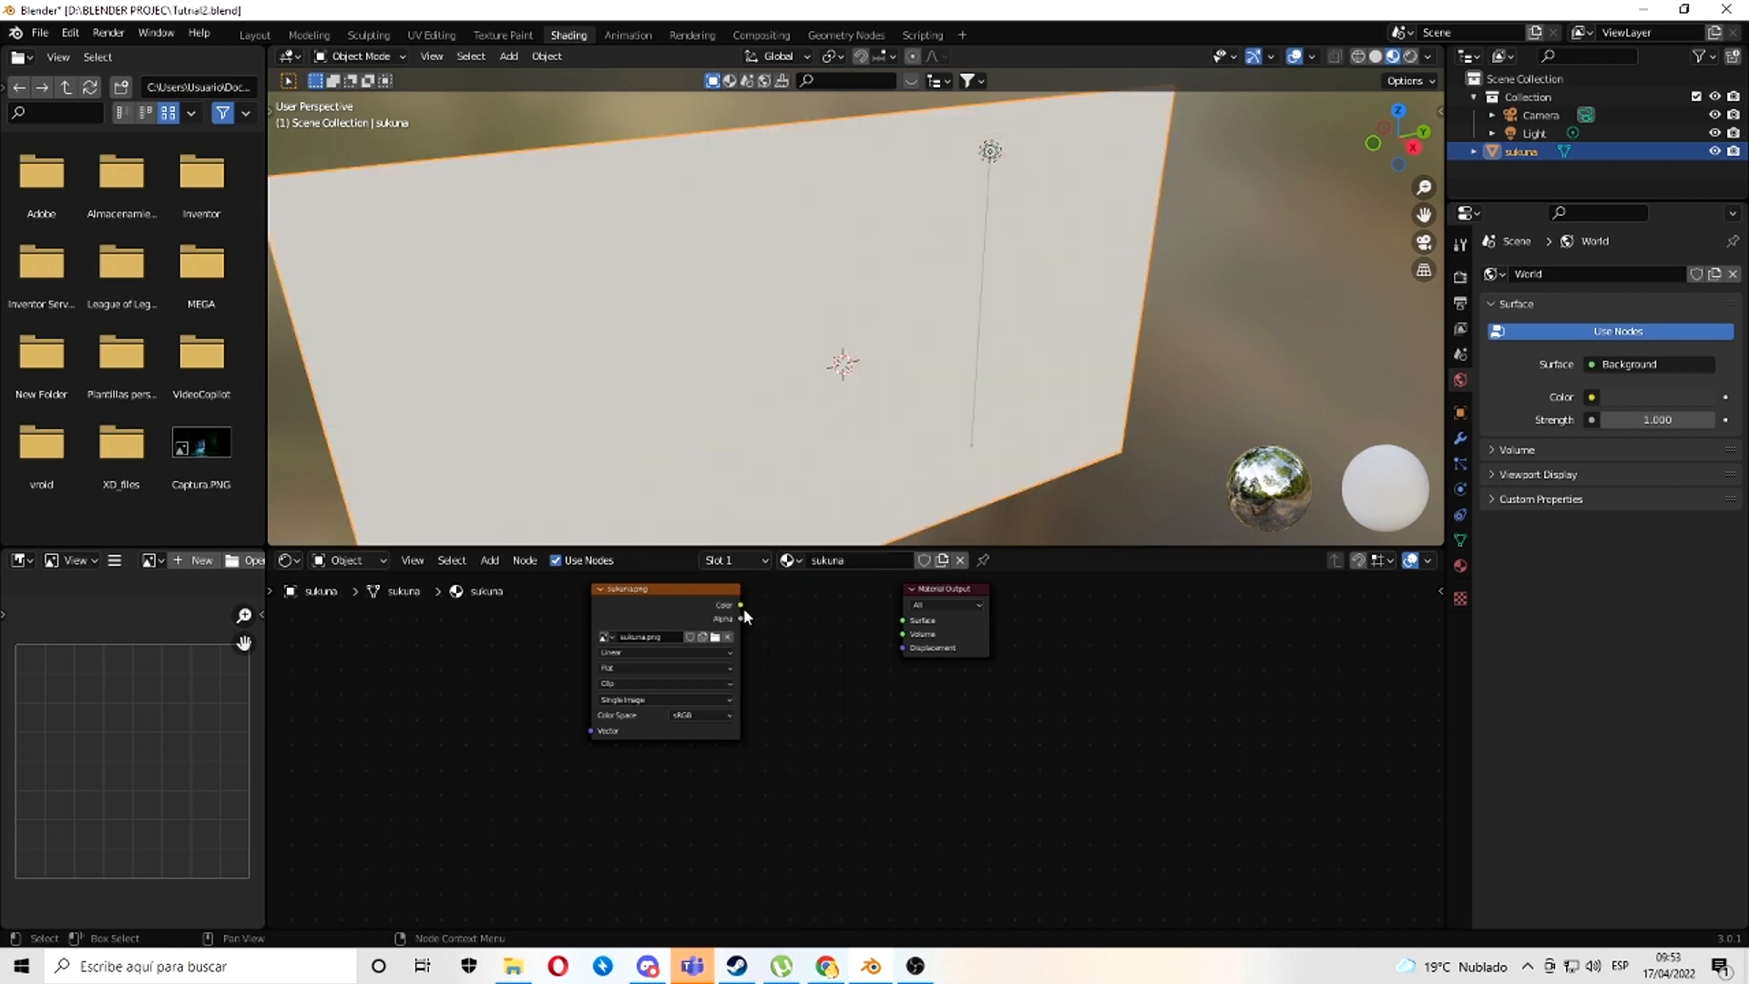
{"action": "left_click_drag", "start_coordinate": [740, 605], "coordinate": [914, 622]}
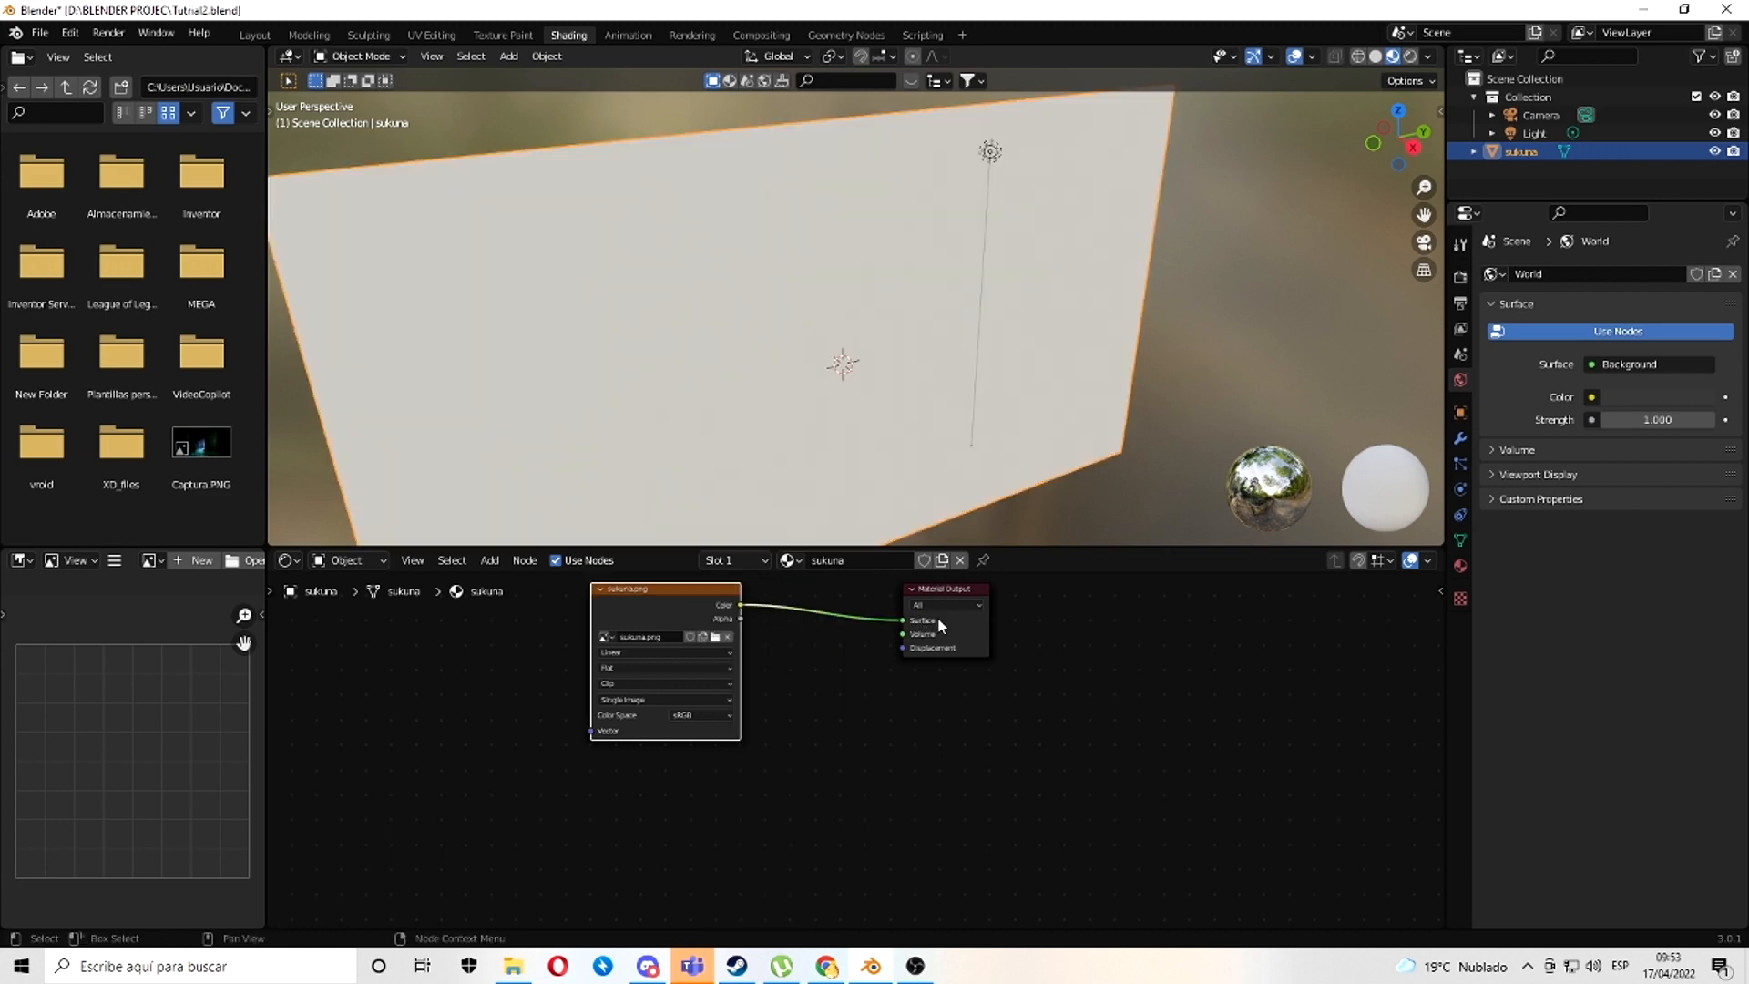
- Move the light in the Layout workspace to test its effect, delete it, and save the file
{"action": "left_click", "coordinate": [265, 33]}
{"action": "left_click", "coordinate": [1555, 131]}
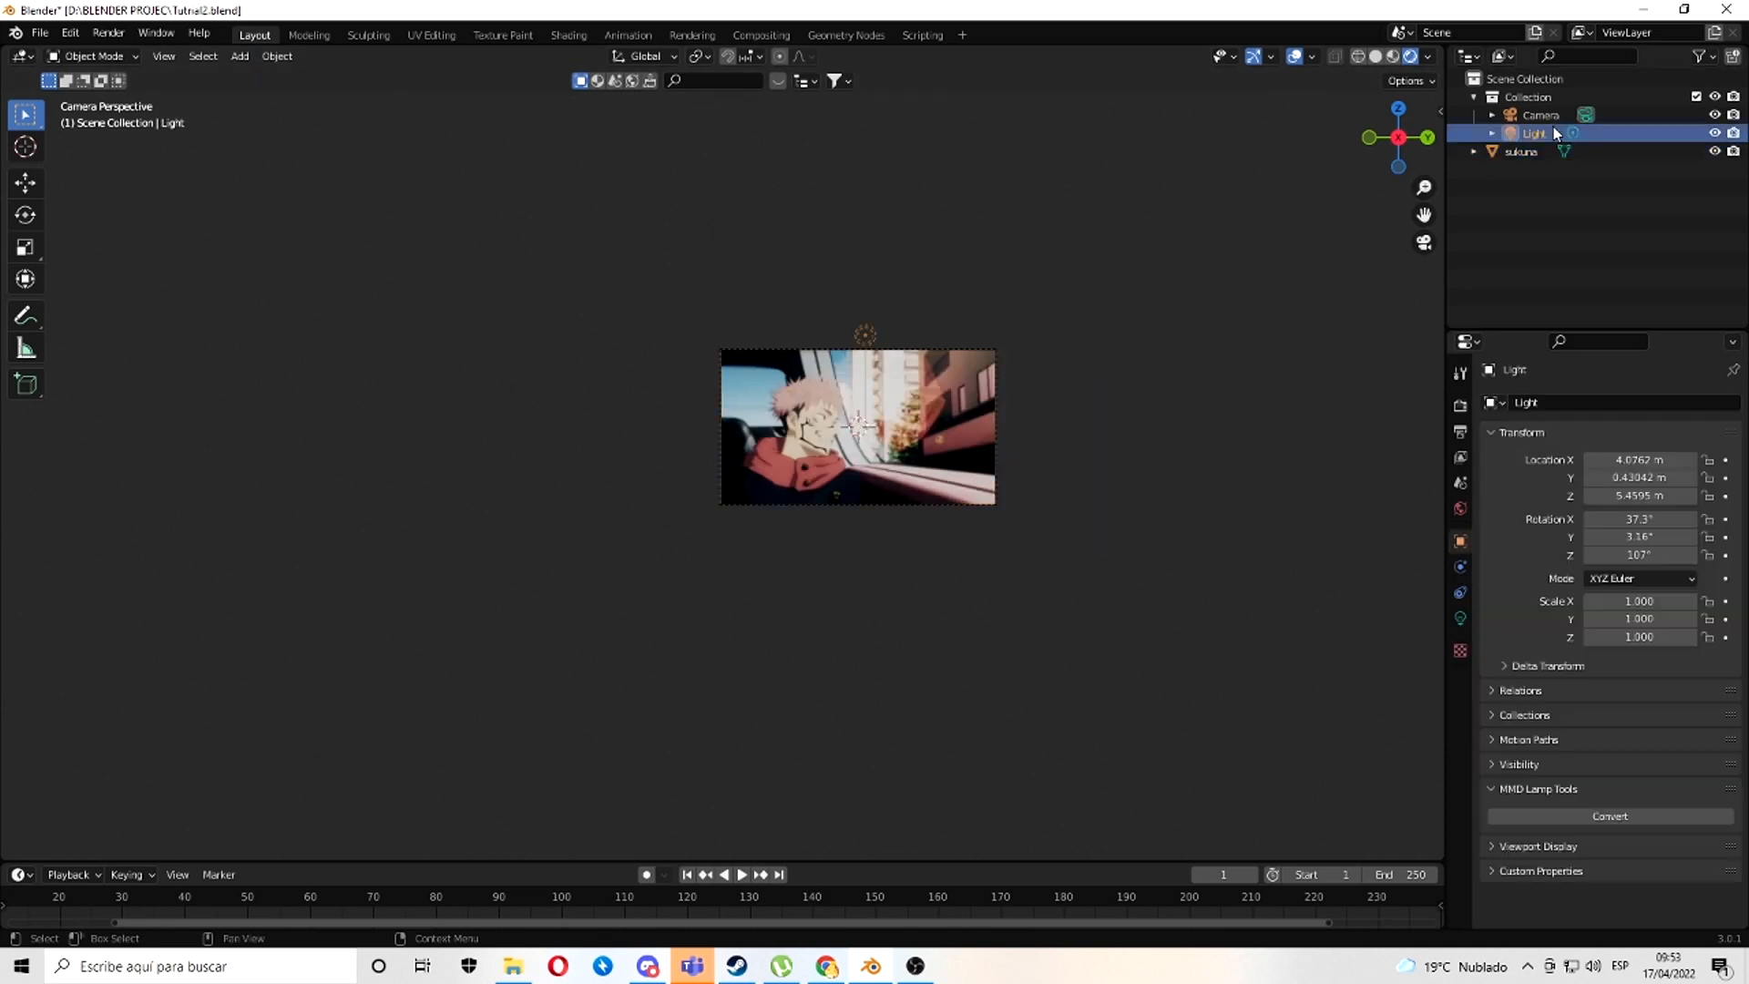
{"action": "key", "text": "g"}
{"action": "left_click", "coordinate": [890, 471]}
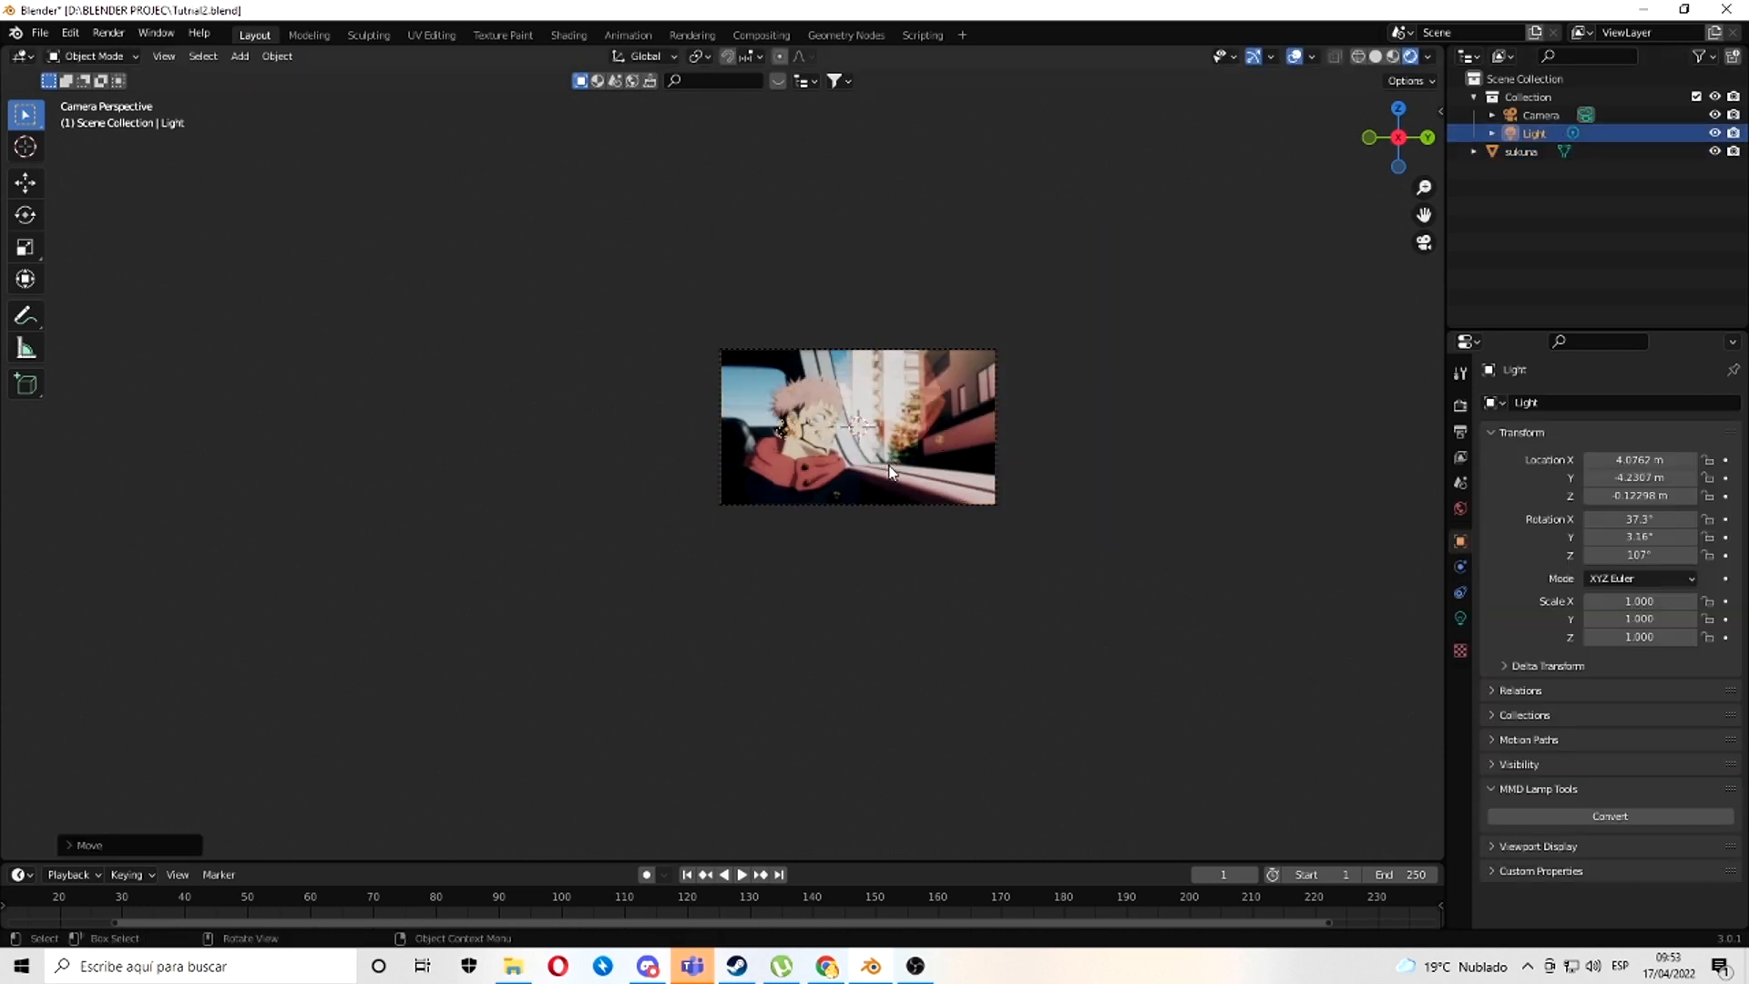
{"action": "key", "text": "Delete"}
{"action": "key", "text": "Home"}
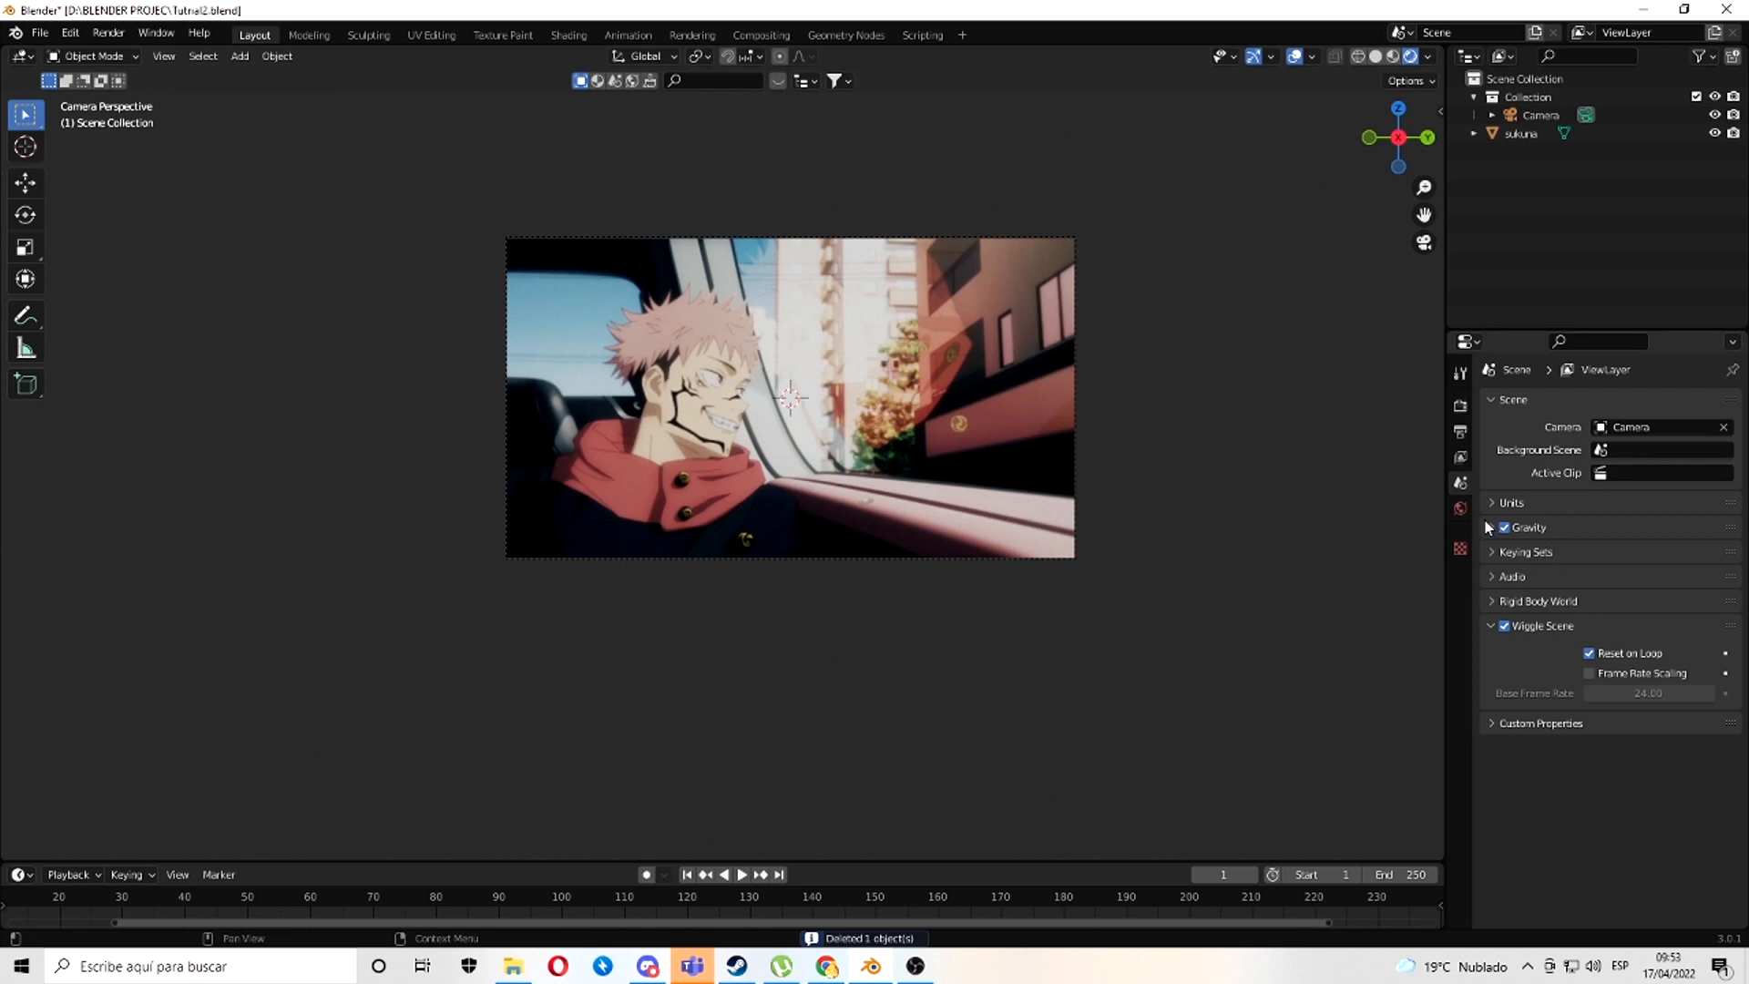
{"action": "key", "text": "ctrl+s"}
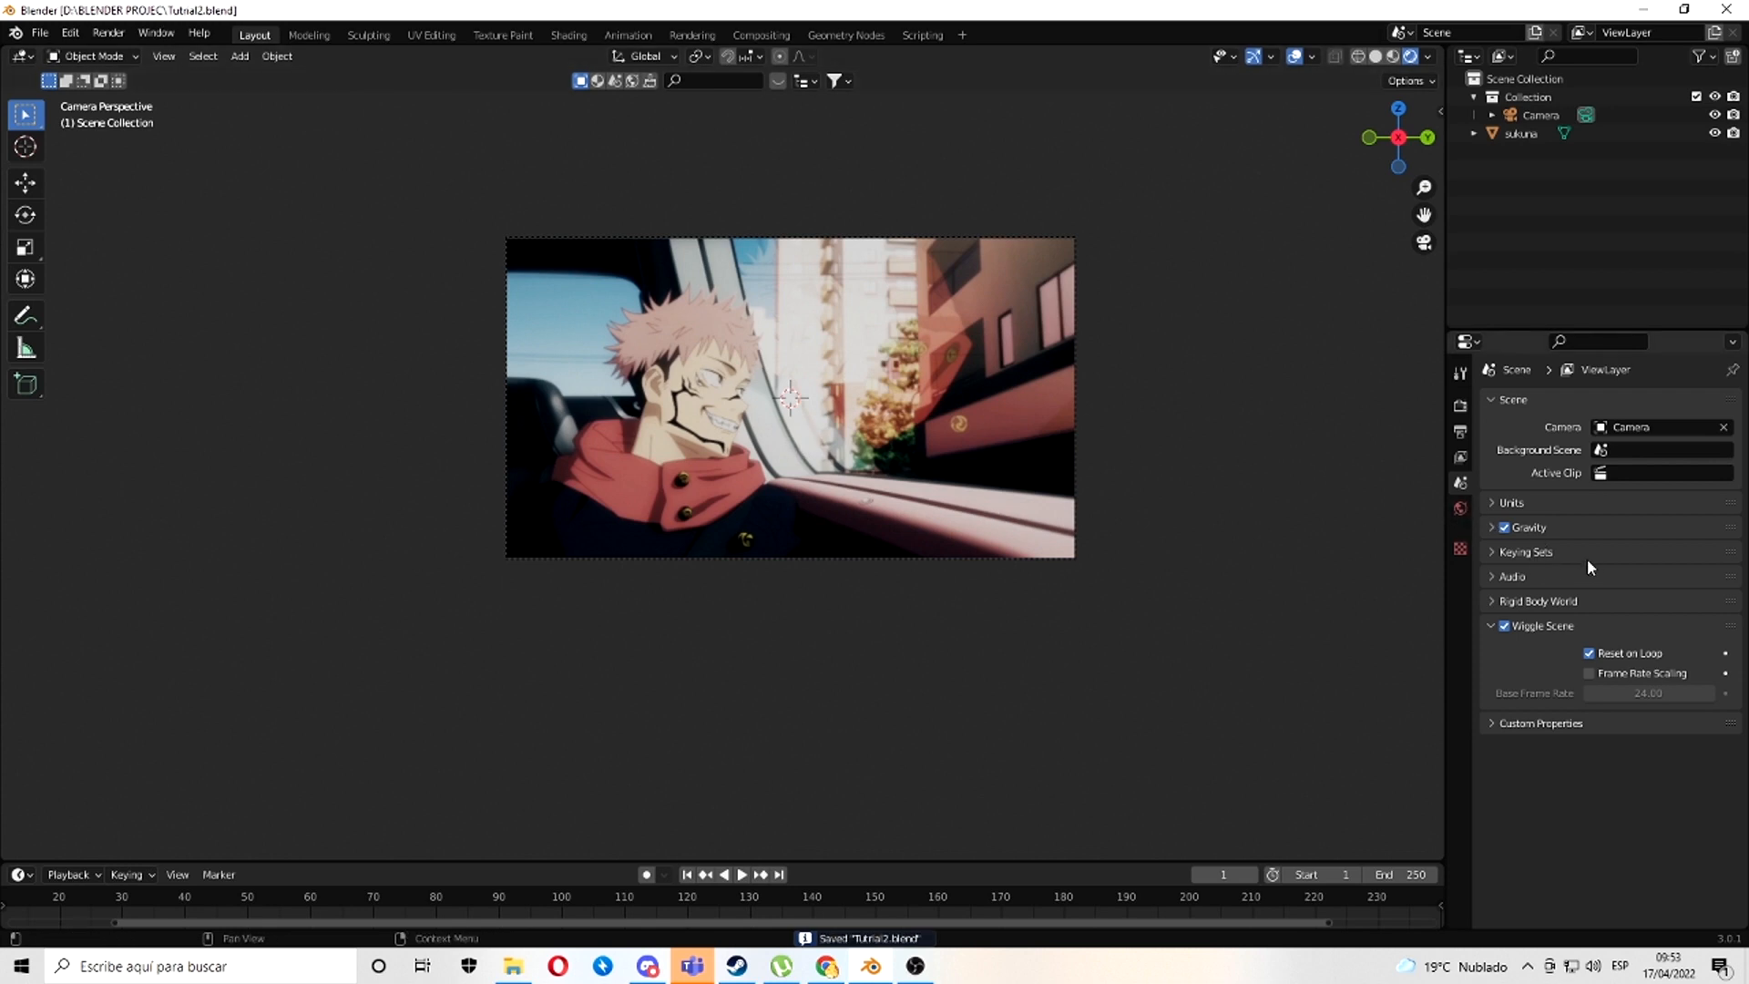
- Set the world background colour to an Environment Texture and load sukuna.png from the Tutorial folder on drive D
{"action": "left_click", "coordinate": [1460, 510]}
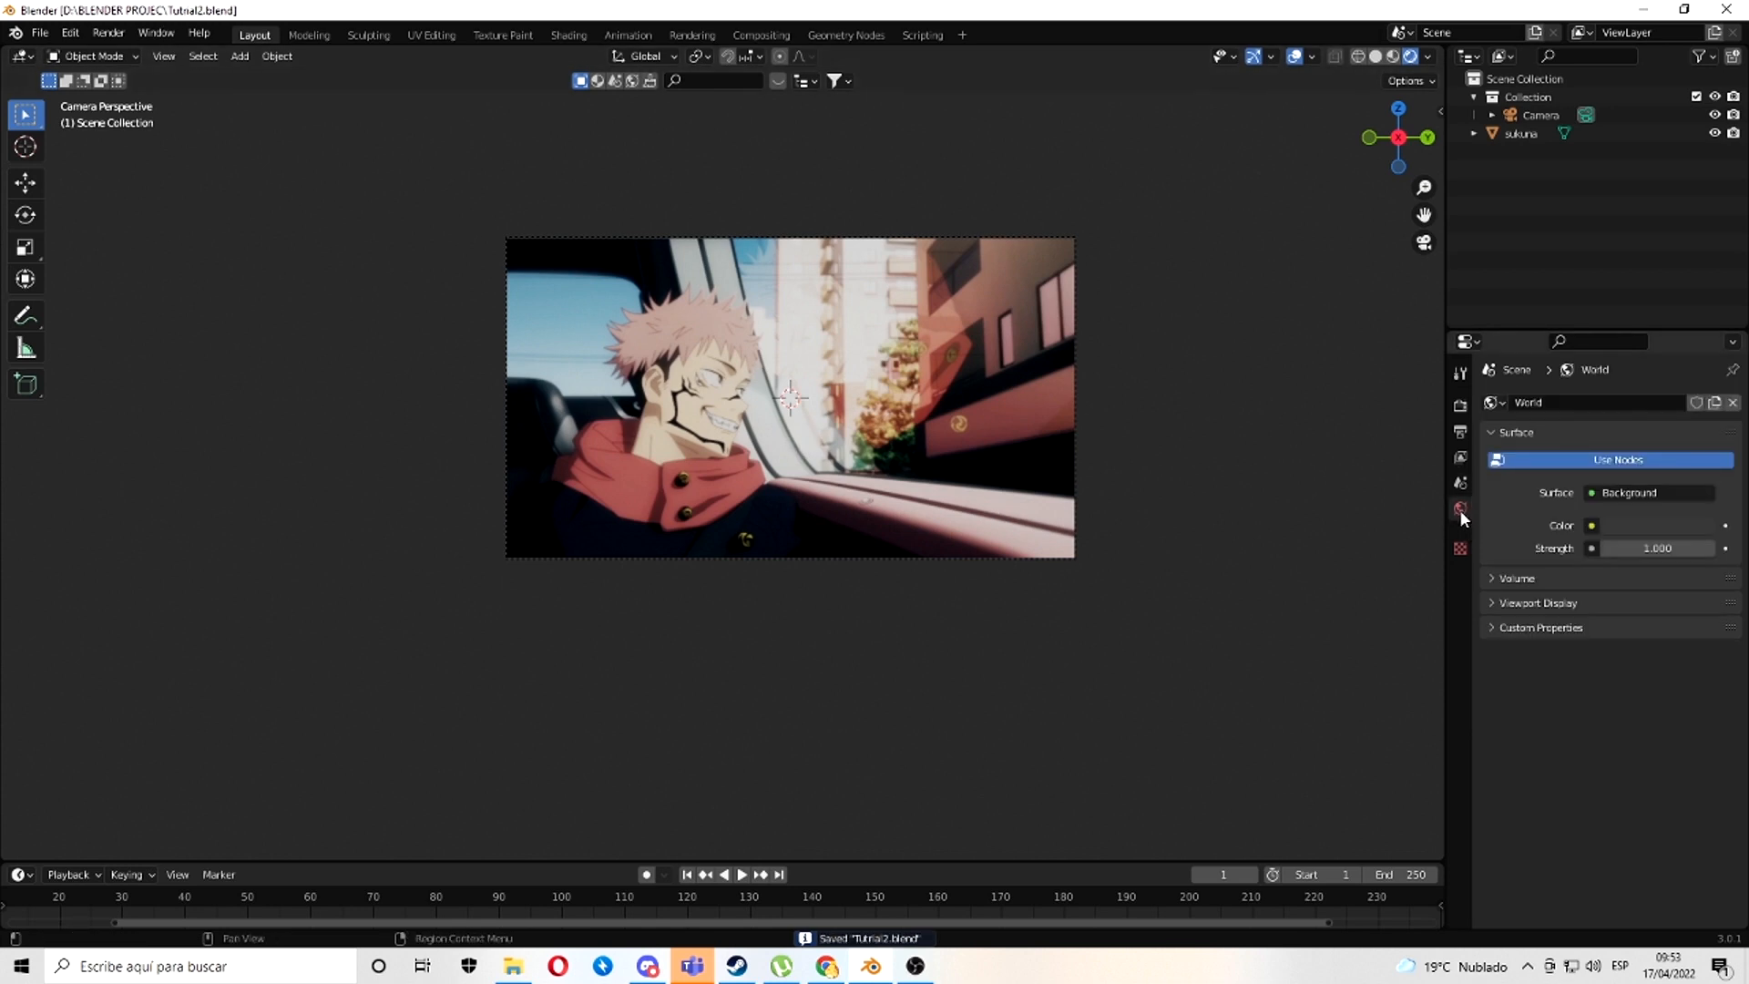
{"action": "left_click", "coordinate": [1592, 526]}
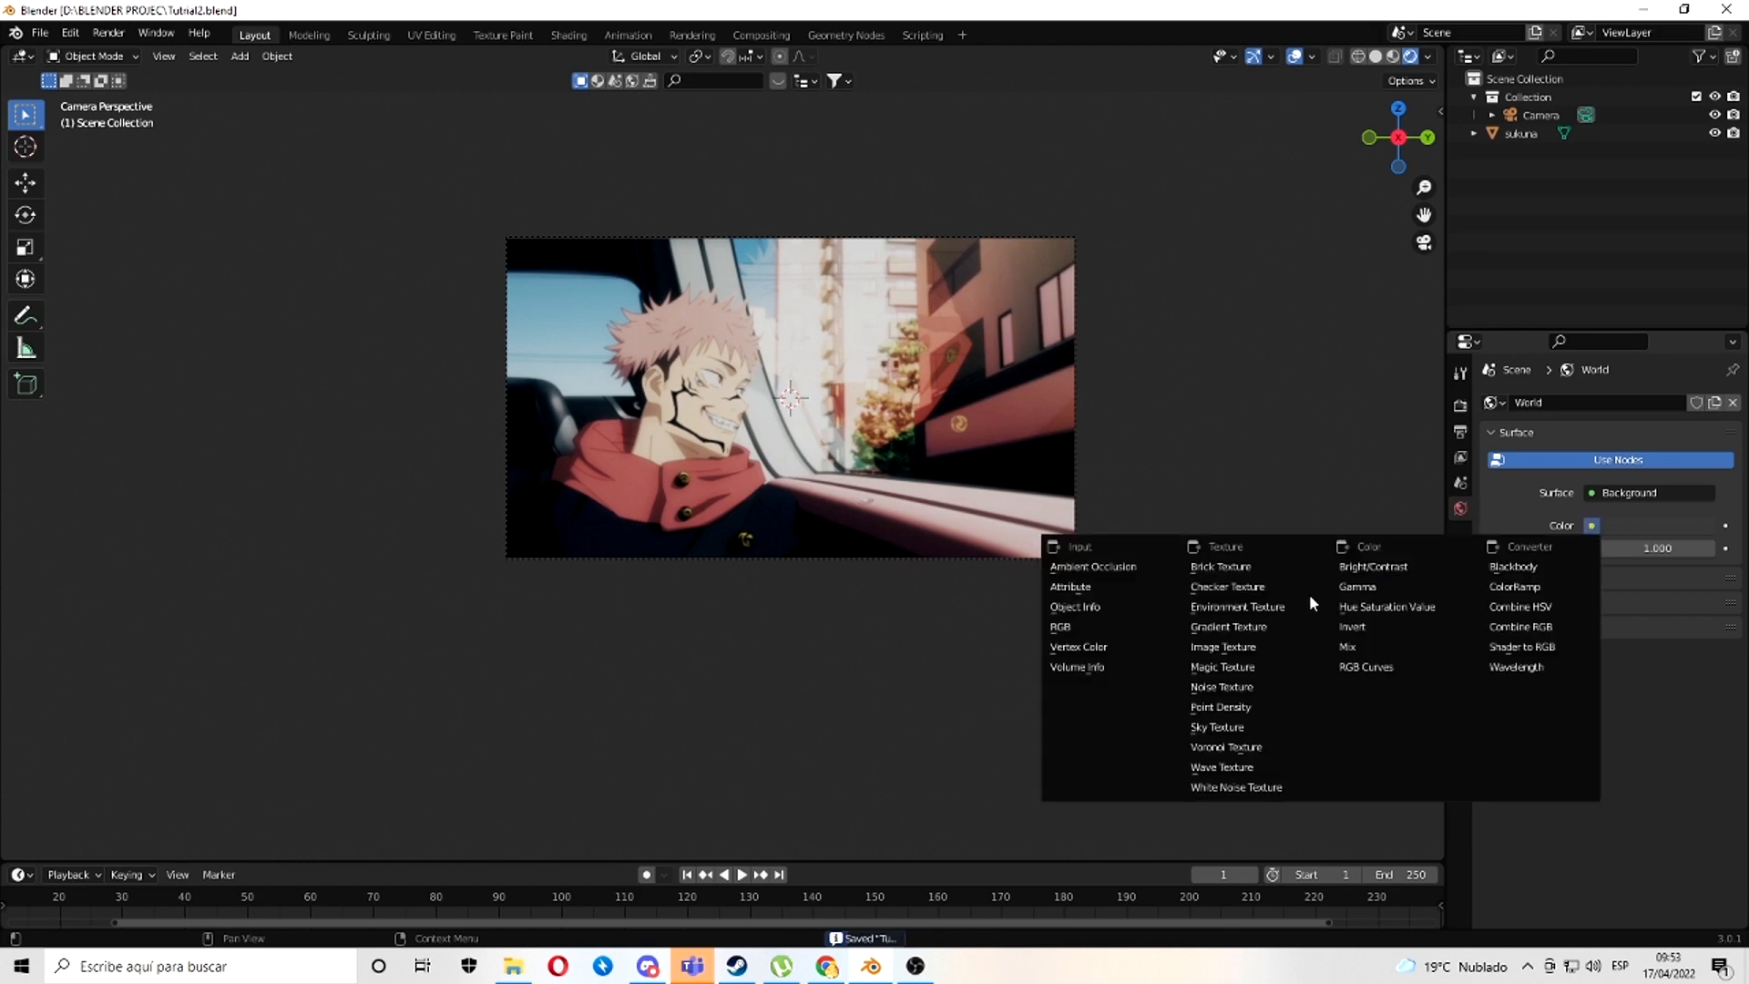
{"action": "left_click", "coordinate": [1253, 605]}
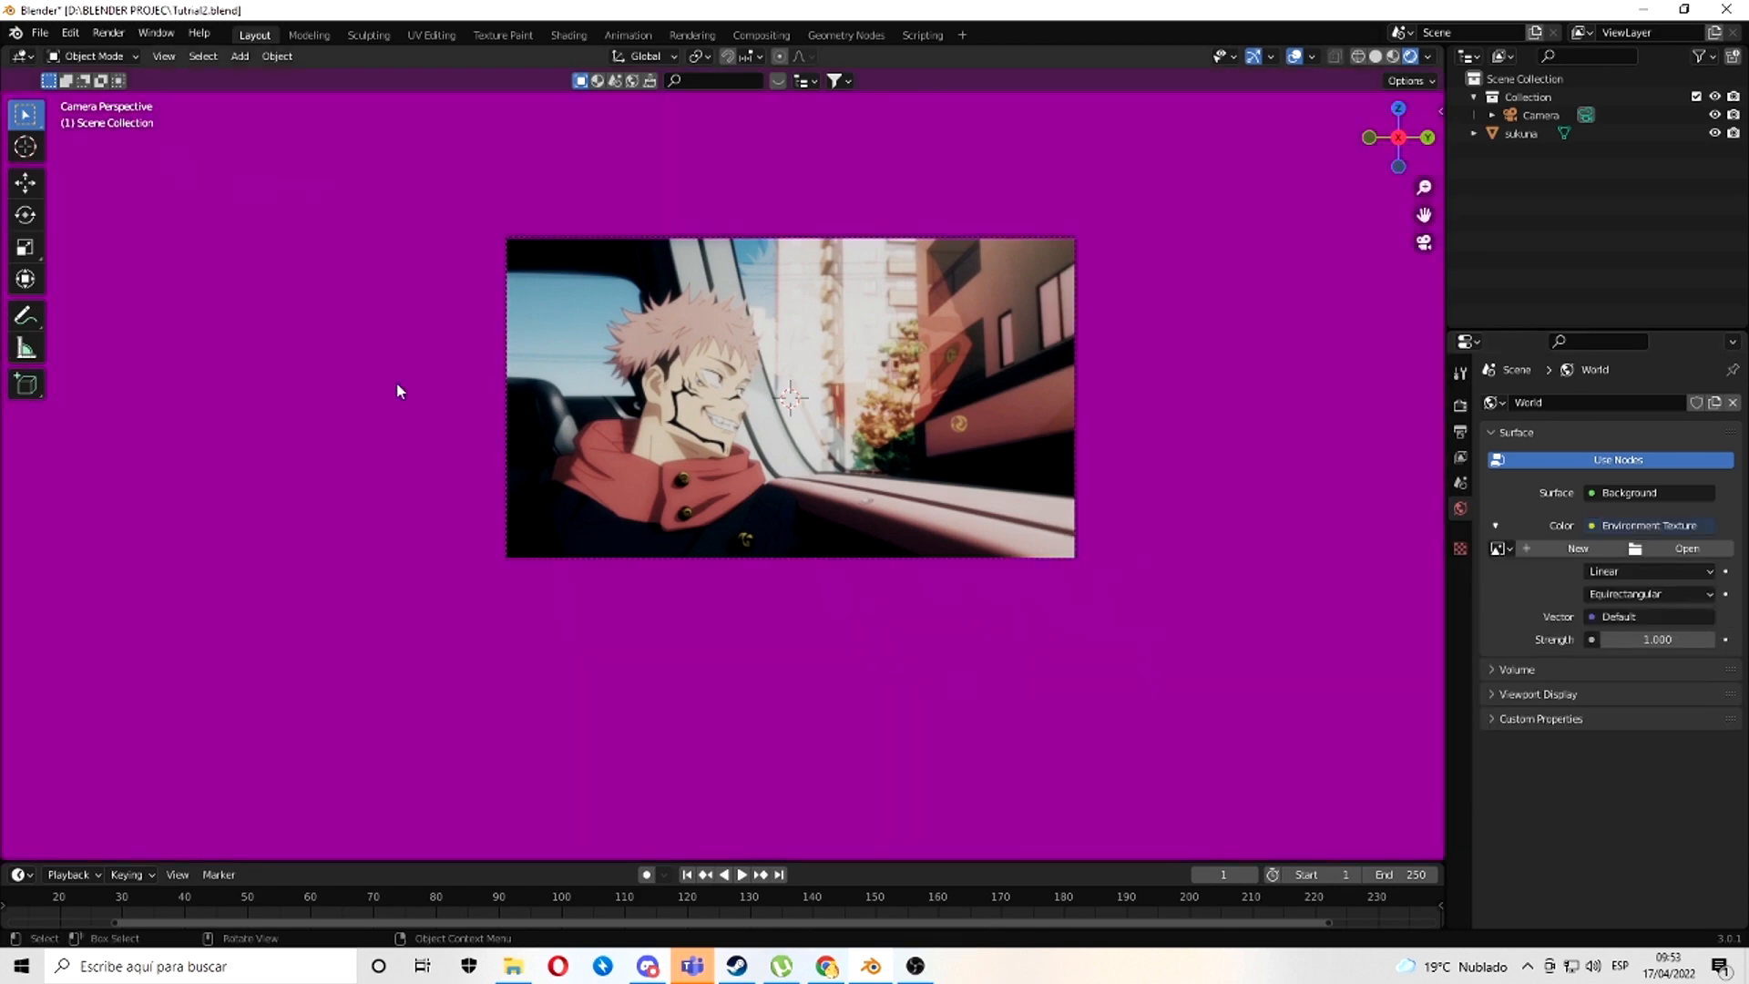
{"action": "left_click", "coordinate": [1687, 547]}
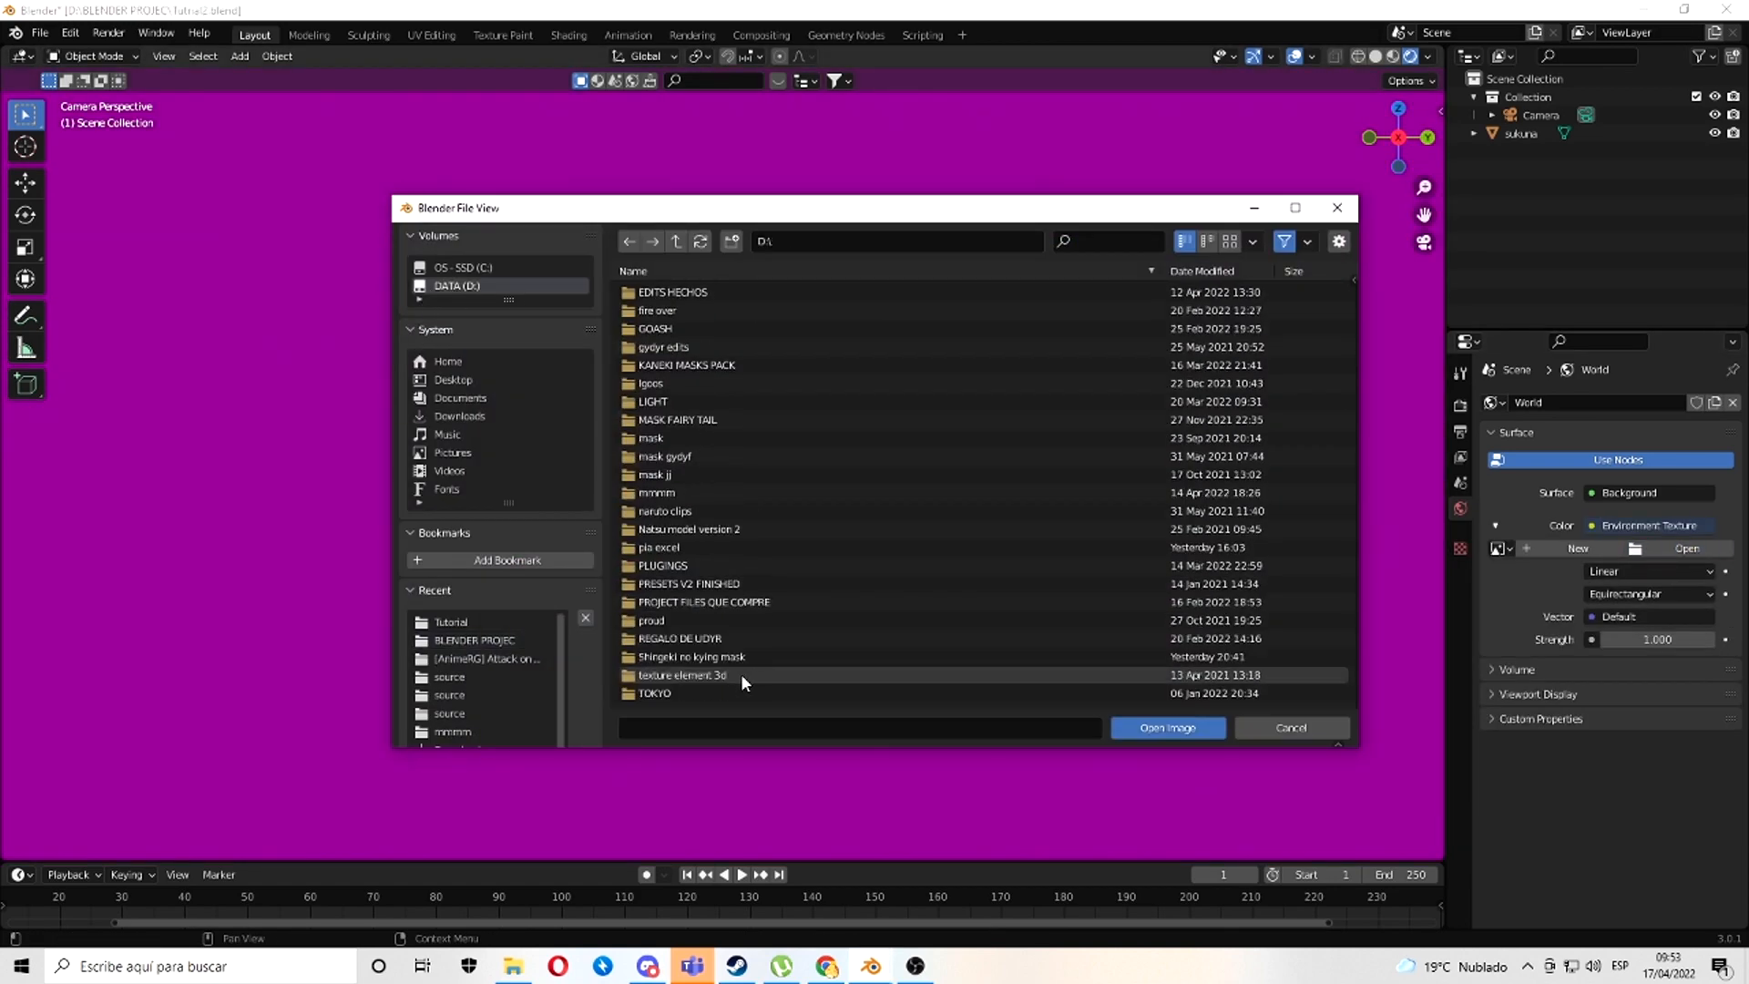
{"action": "scroll", "coordinate": [729, 674], "scroll_direction": "down", "scroll_amount": 5}
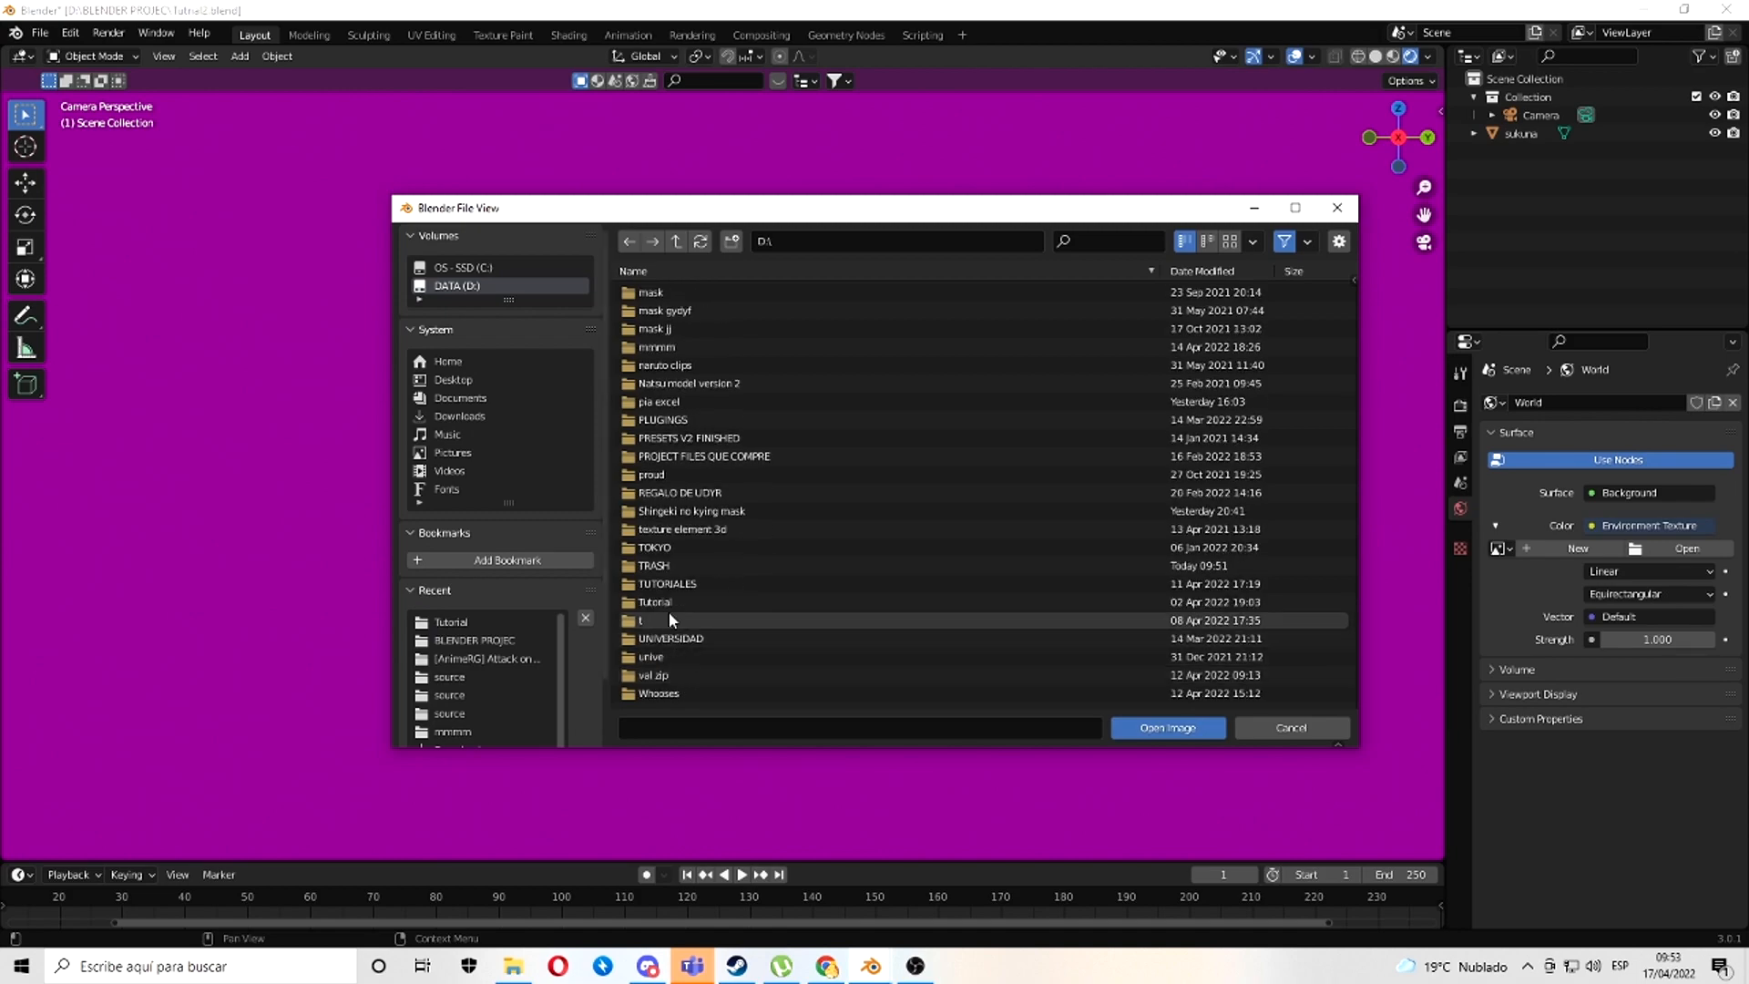
{"action": "double_click", "coordinate": [671, 603]}
{"action": "double_click", "coordinate": [681, 509]}
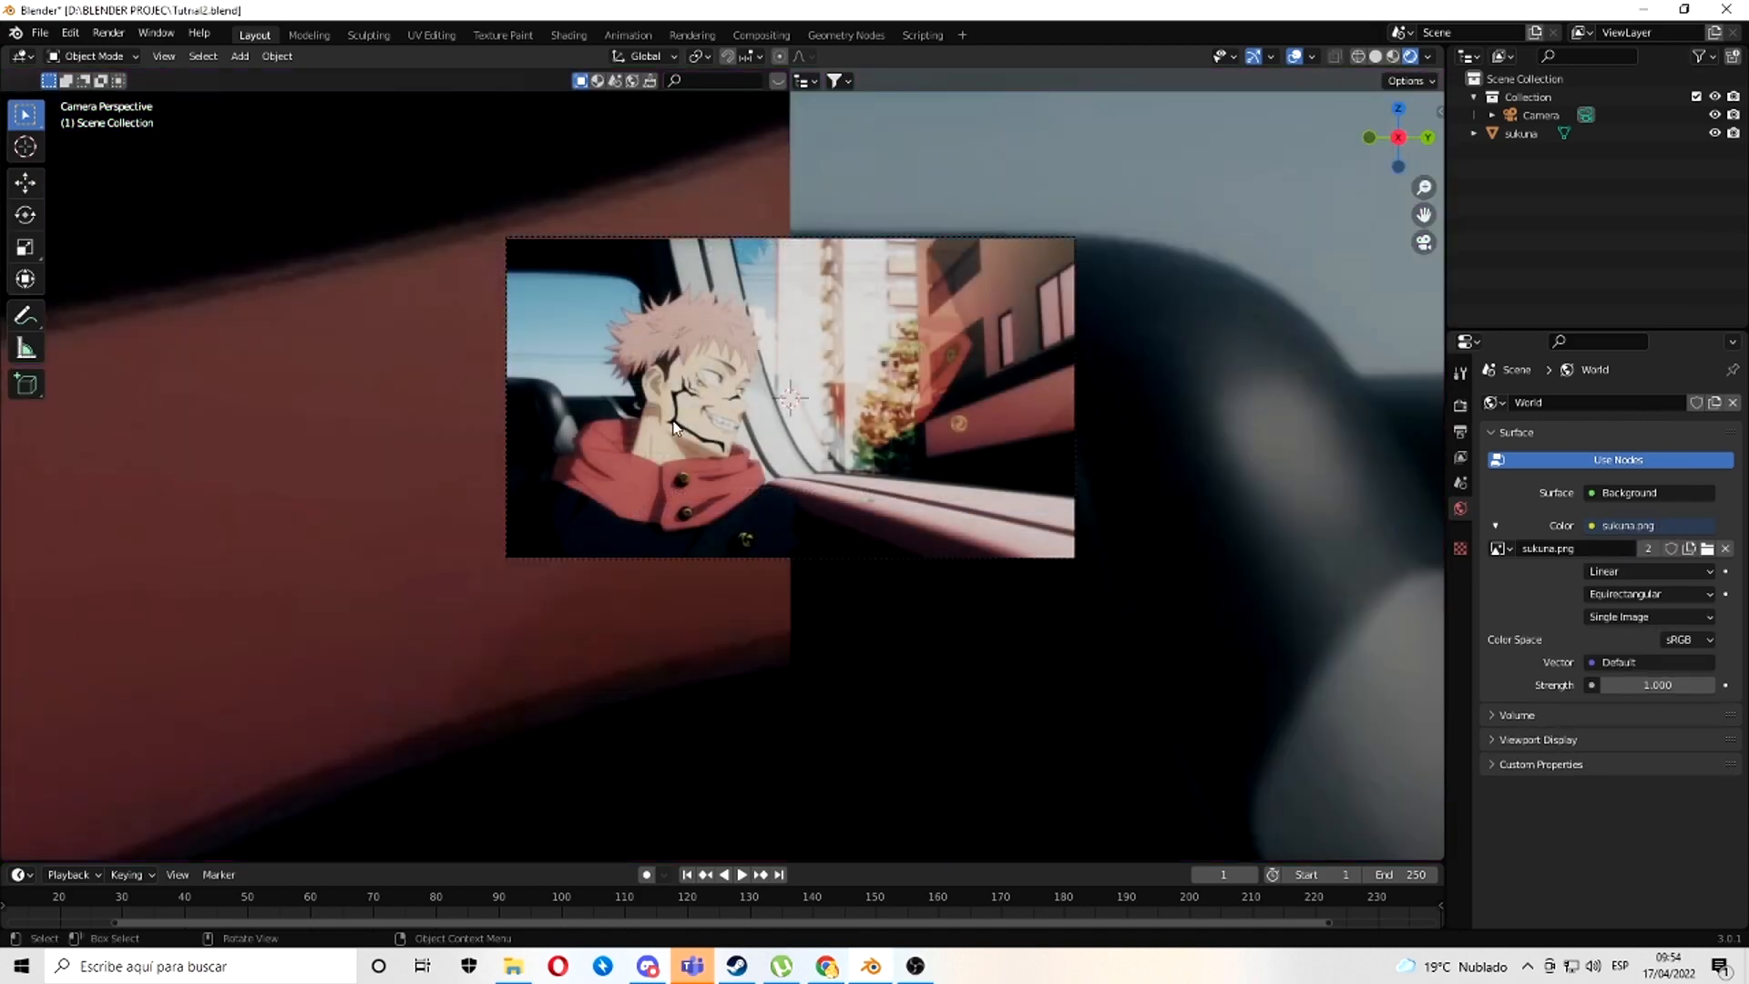
{"action": "middle_click_drag", "start_coordinate": [741, 538], "coordinate": [993, 436]}
{"action": "scroll", "coordinate": [872, 428], "scroll_direction": "up", "scroll_amount": 3}
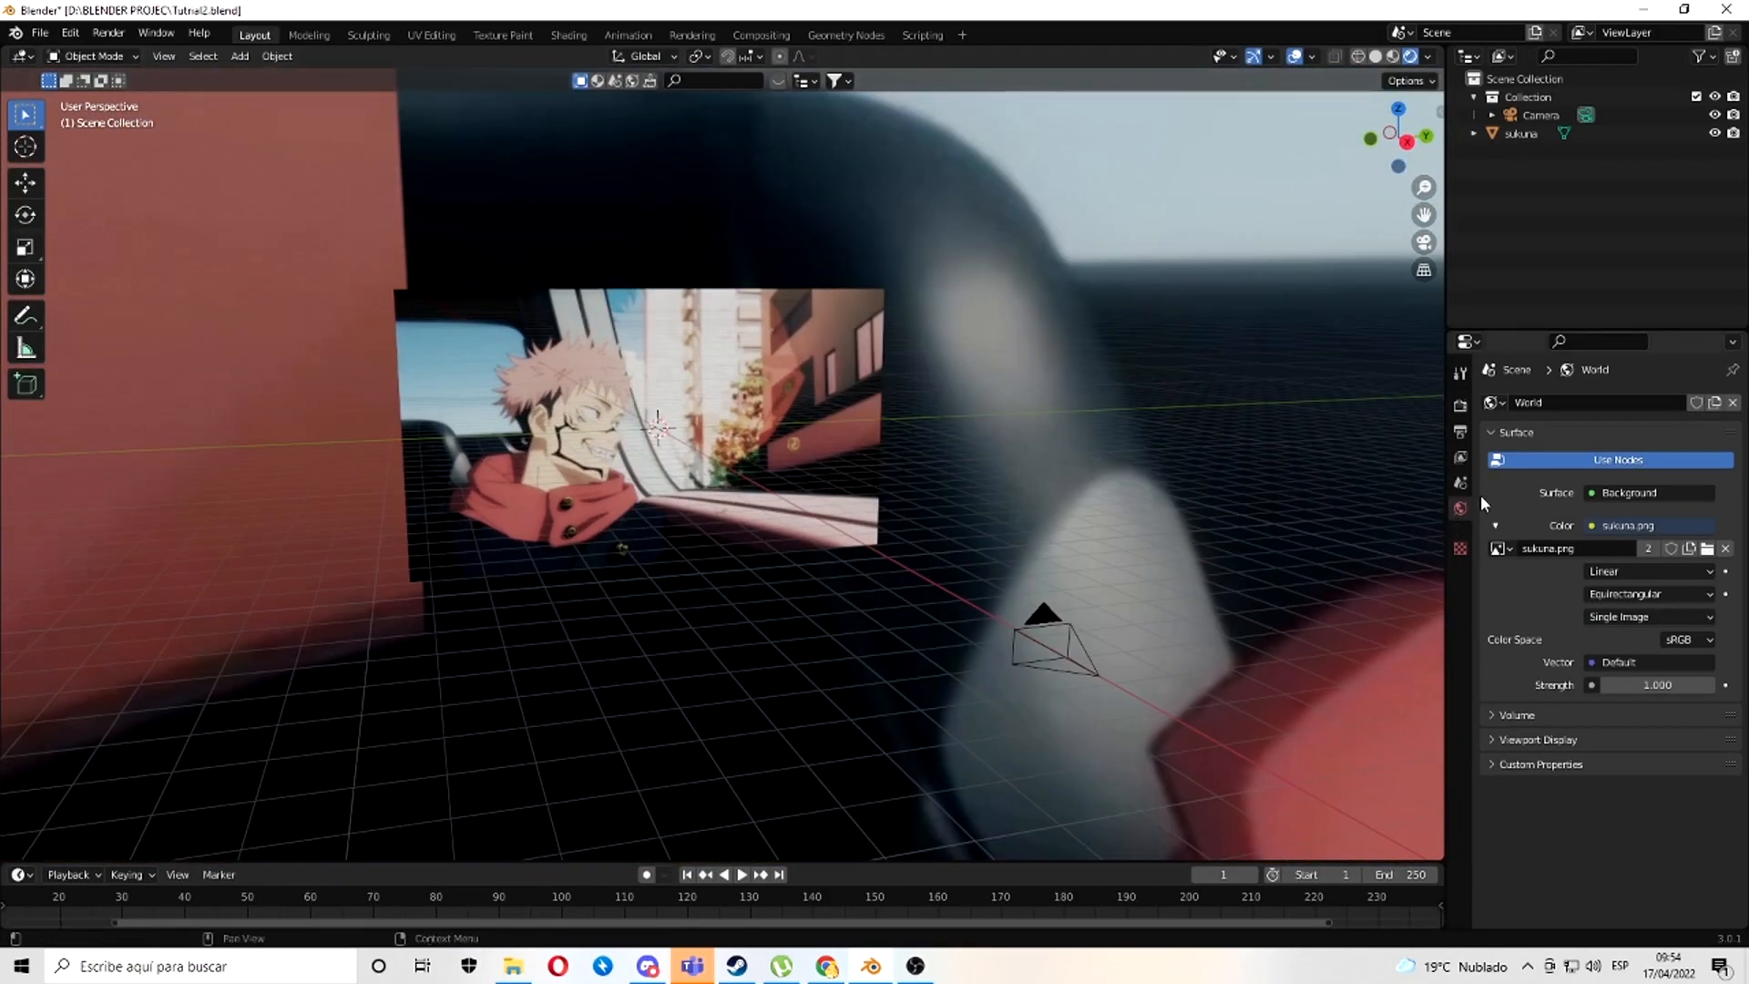
- Set the Color Management View Transform to Standard in the render settings
{"action": "left_click", "coordinate": [1460, 405]}
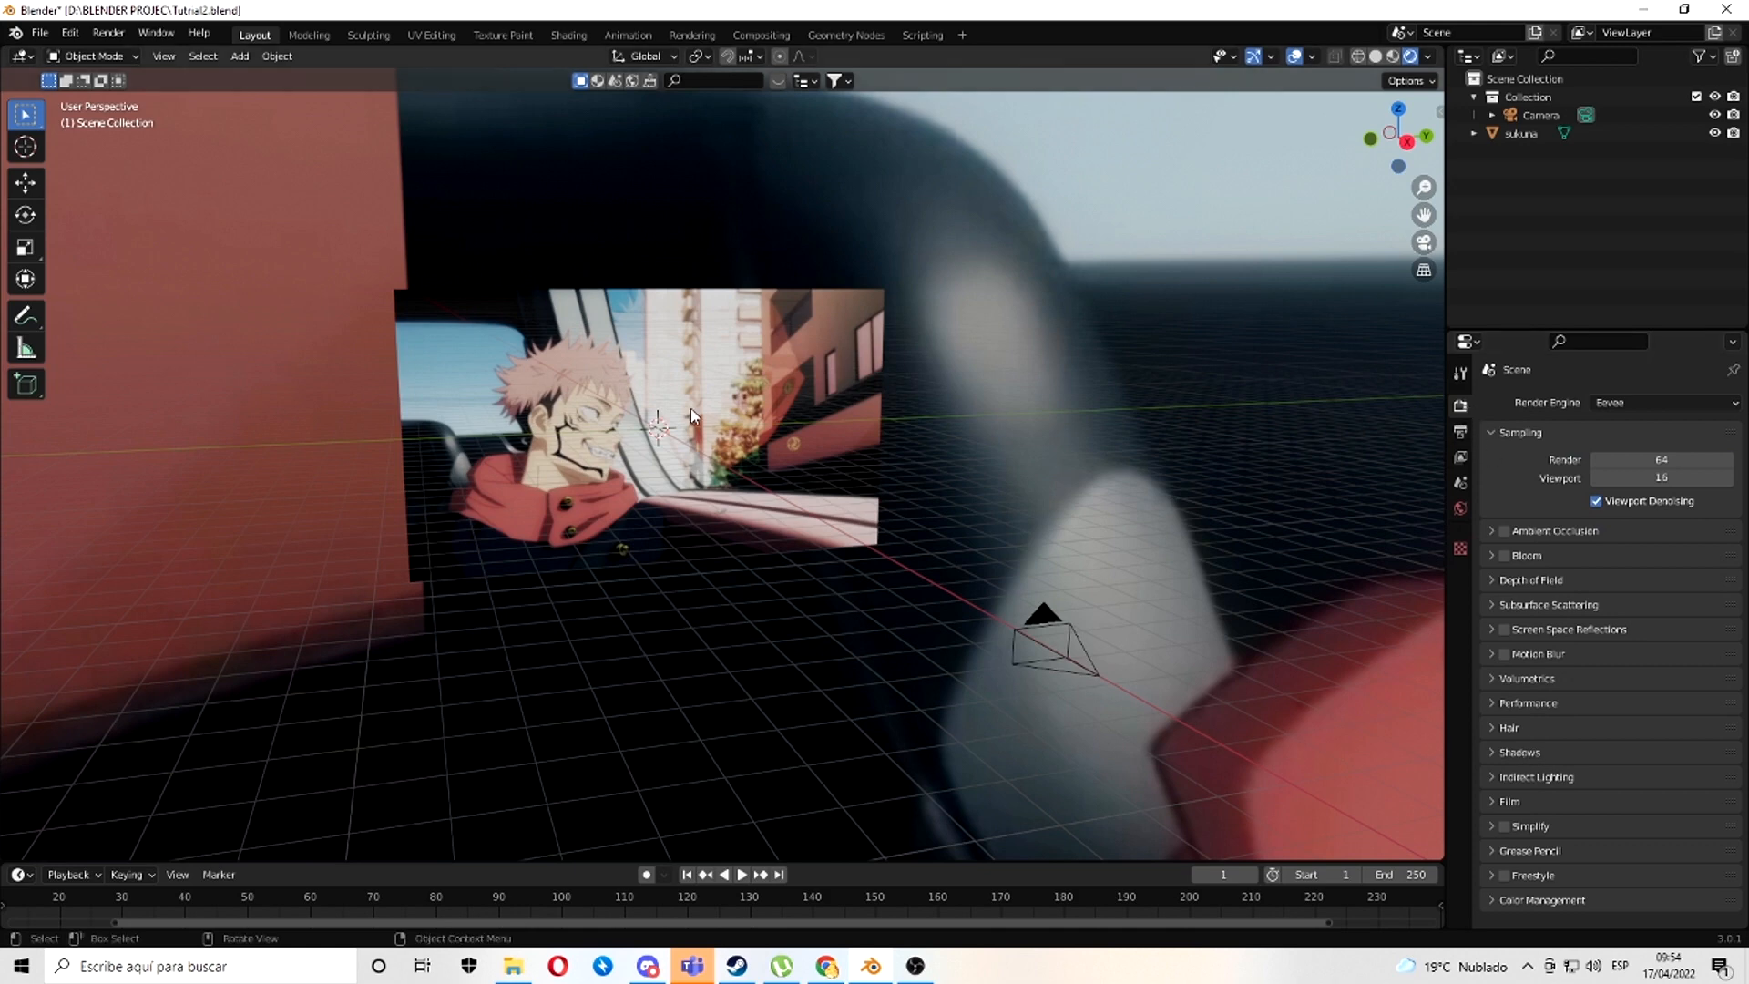
{"action": "scroll", "coordinate": [676, 390], "scroll_direction": "up", "scroll_amount": 5}
{"action": "middle_click_drag", "start_coordinate": [838, 407], "coordinate": [935, 395], "text": "shift"}
{"action": "scroll", "coordinate": [931, 393], "scroll_direction": "up", "scroll_amount": 4}
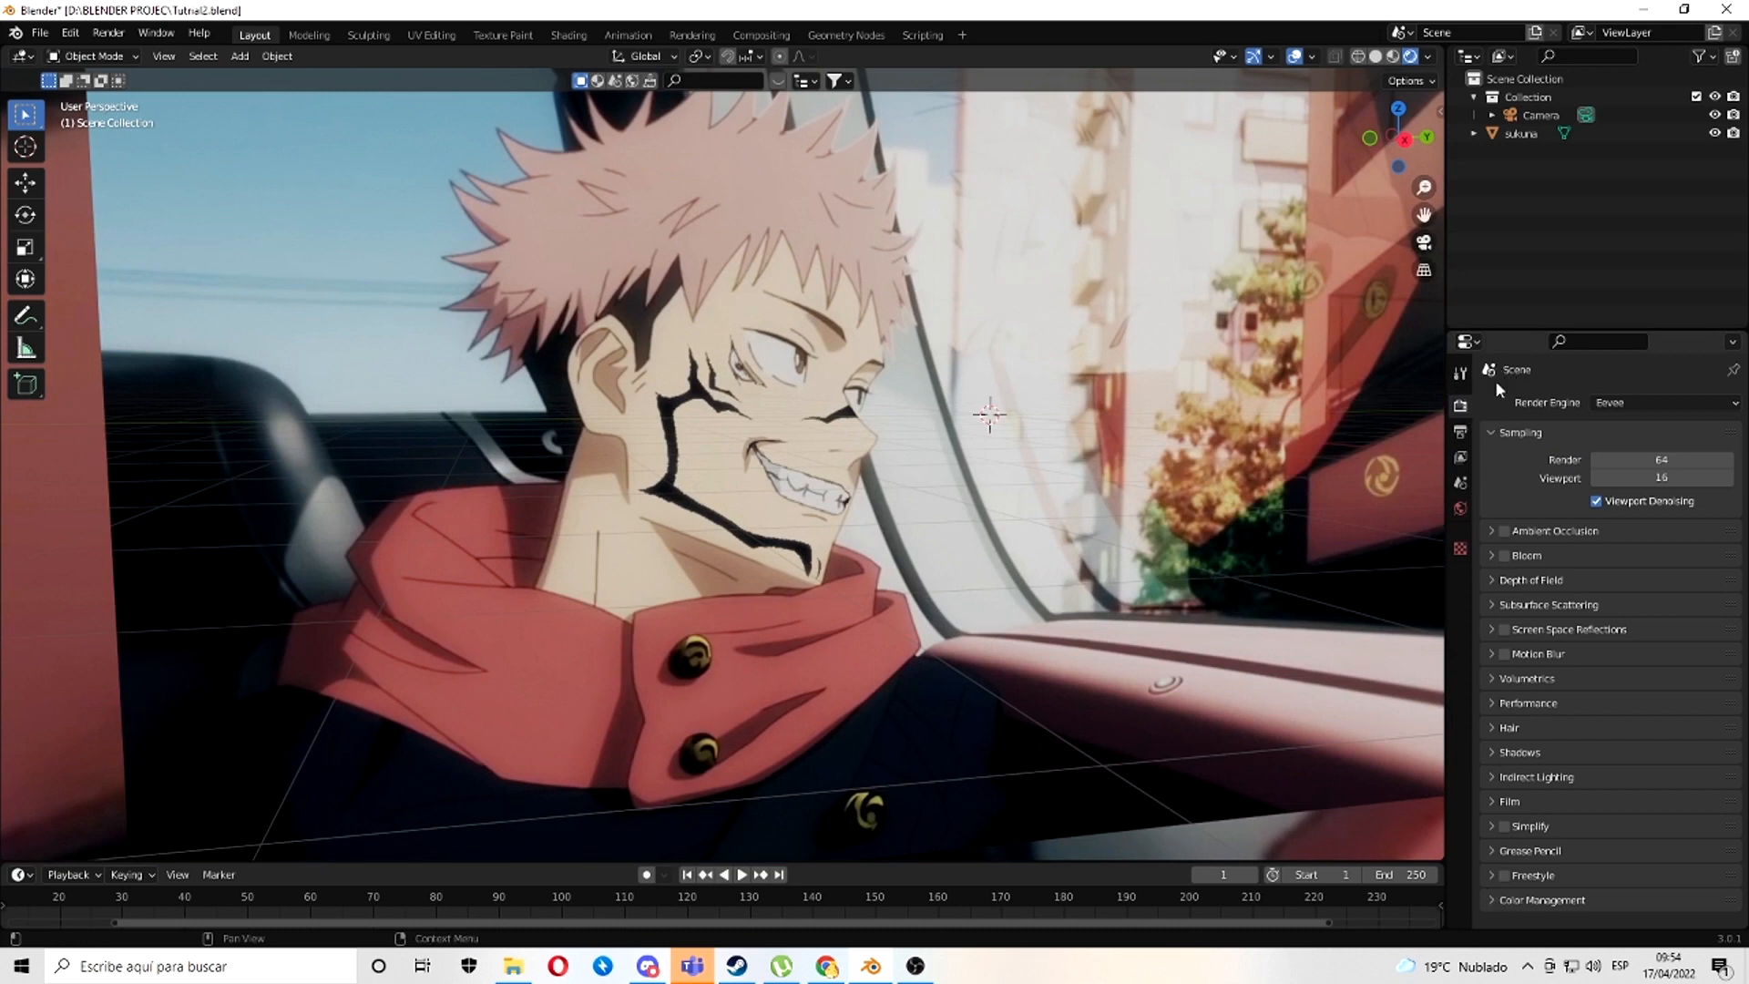
{"action": "left_click", "coordinate": [1493, 899]}
{"action": "scroll", "coordinate": [1603, 856], "scroll_direction": "down", "scroll_amount": 3}
{"action": "left_click", "coordinate": [1626, 846]}
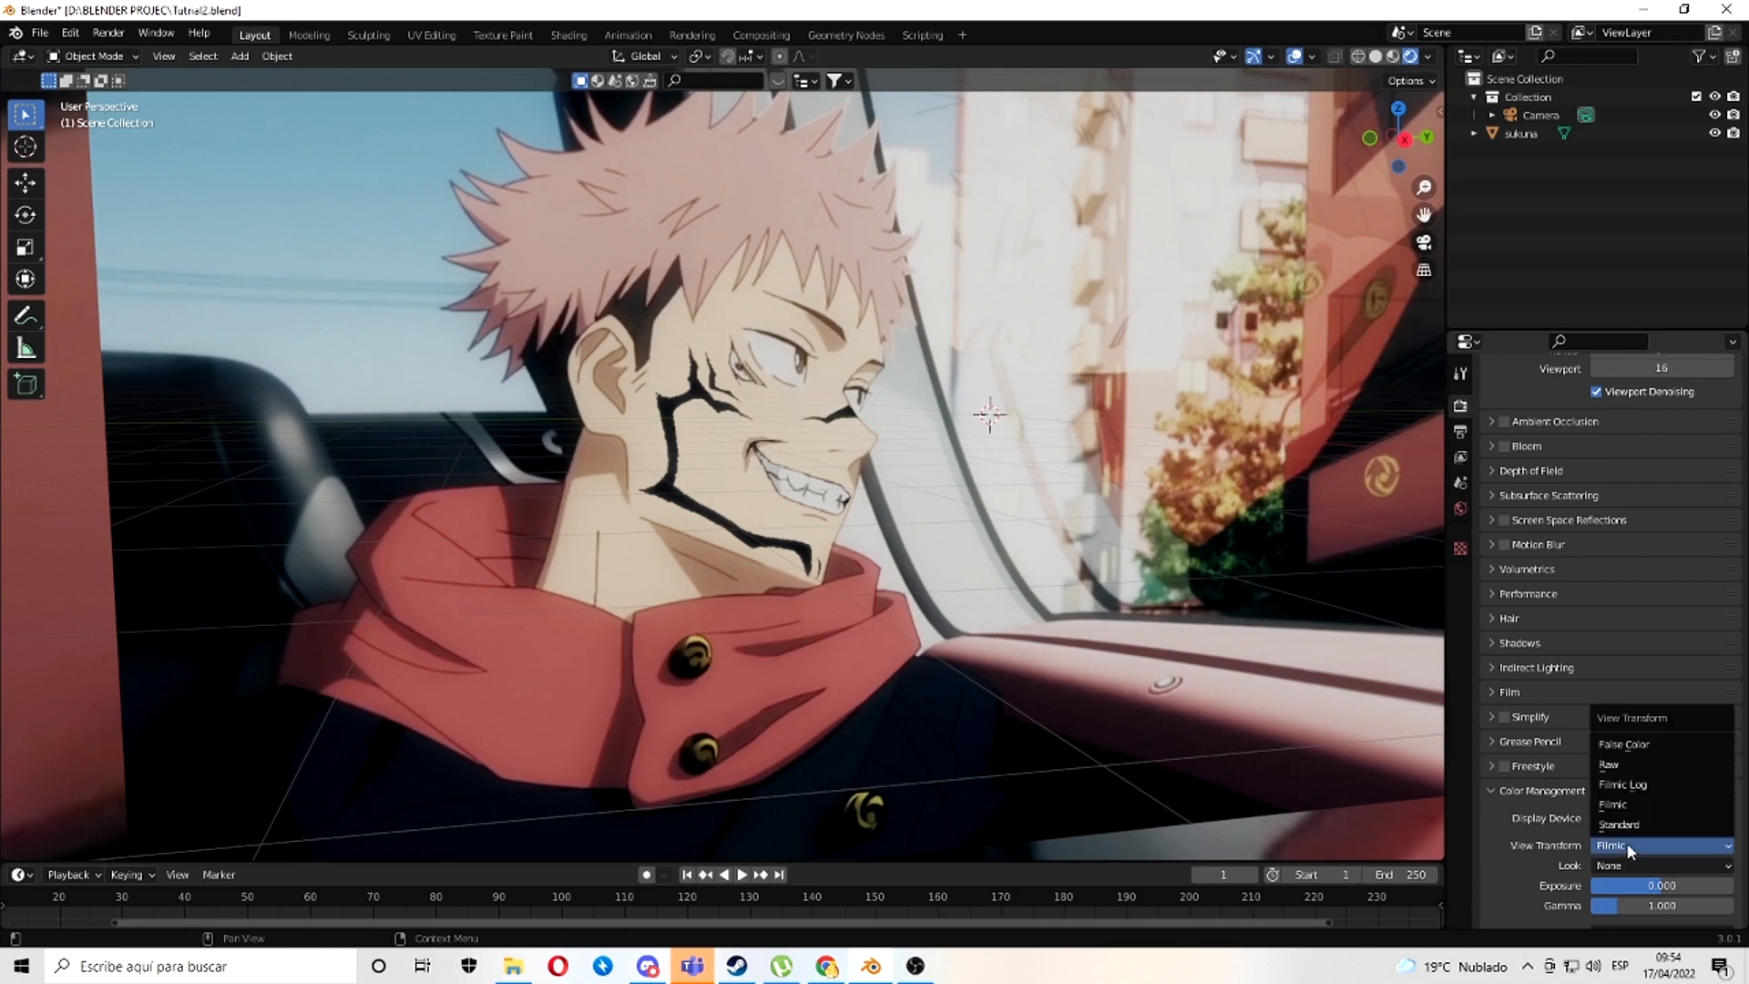
{"action": "left_click", "coordinate": [1631, 824]}
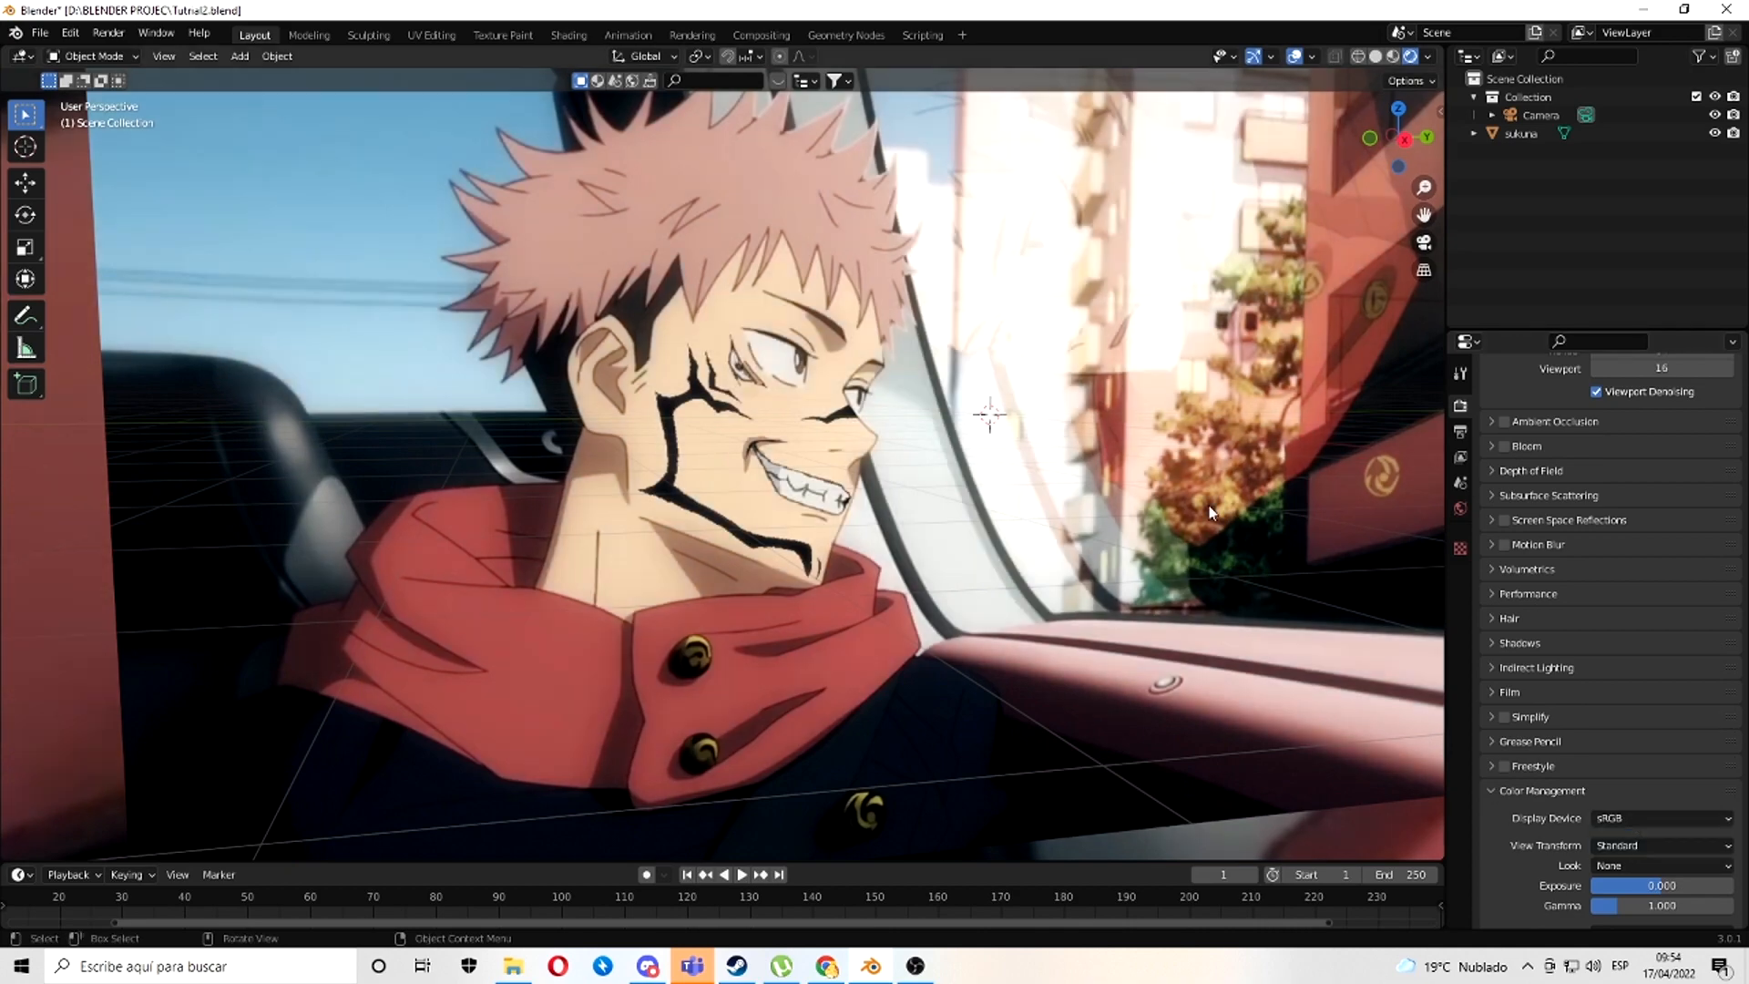
- Display the viewport with Solid shading and hide the sukuna plane
{"action": "scroll", "coordinate": [945, 468], "scroll_direction": "down", "scroll_amount": 3}
{"action": "middle_click_drag", "start_coordinate": [945, 468], "coordinate": [863, 501]}
{"action": "scroll", "coordinate": [863, 500], "scroll_direction": "down", "scroll_amount": 3}
{"action": "key", "text": "KP_0"}
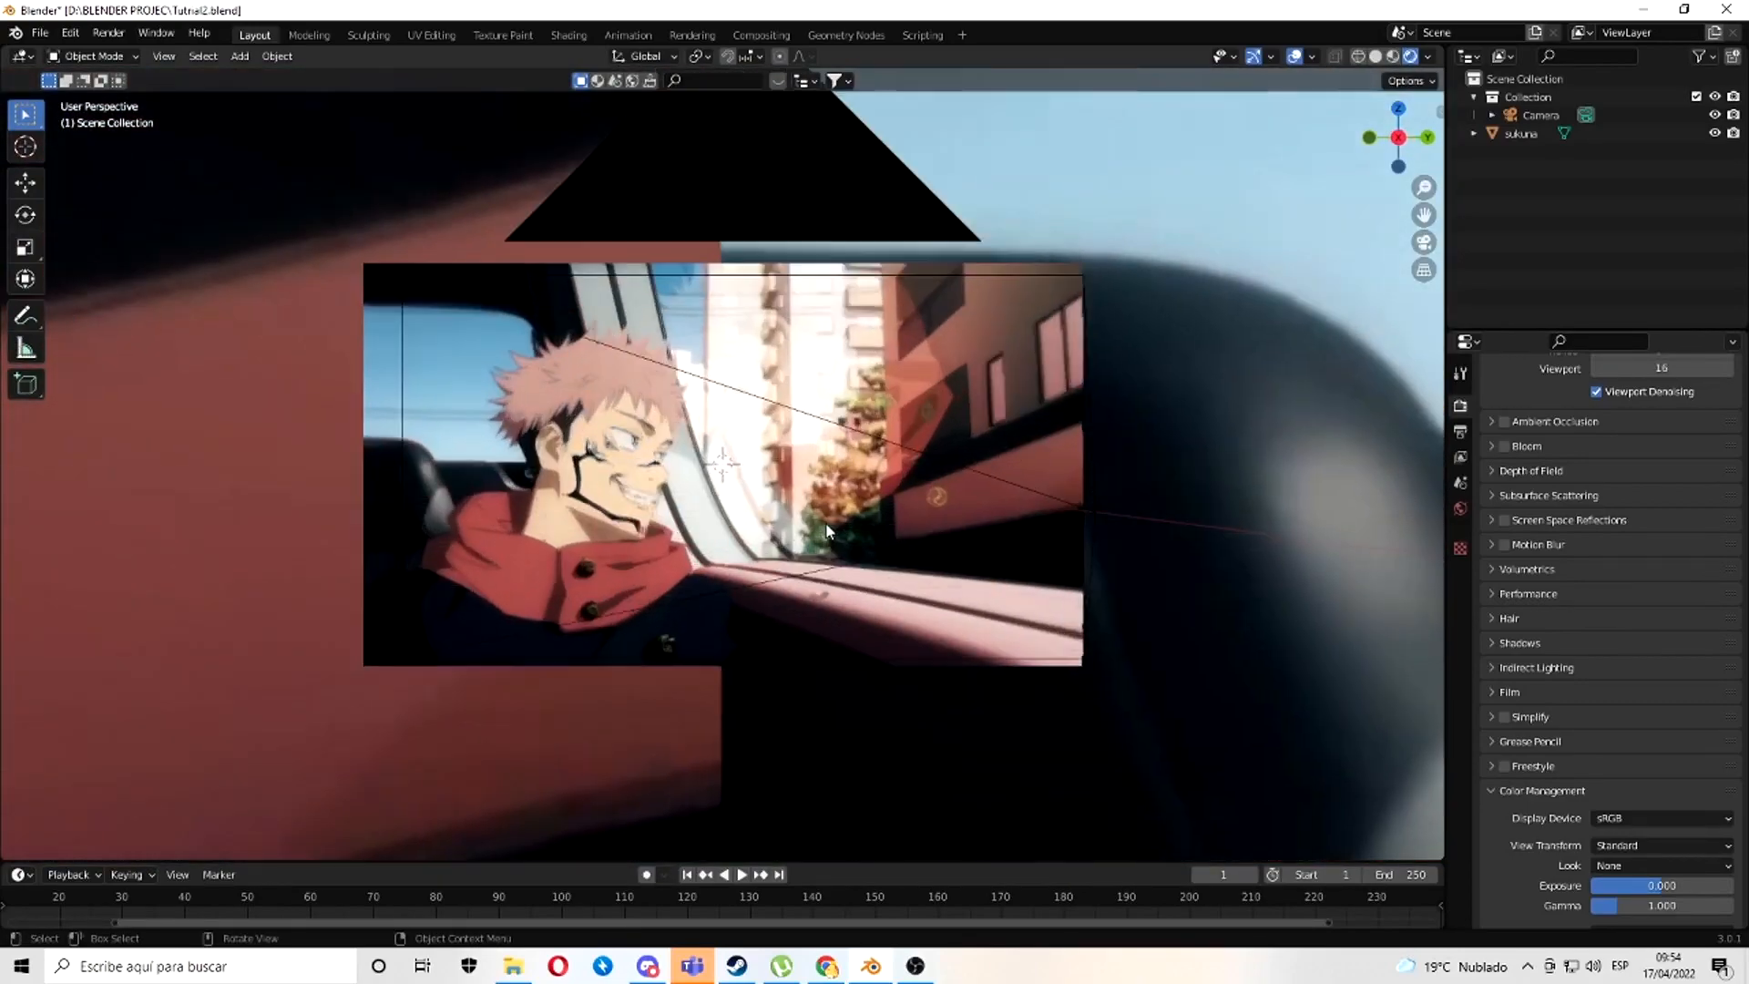
{"action": "scroll", "coordinate": [796, 414], "scroll_direction": "up", "scroll_amount": 4}
{"action": "middle_click_drag", "start_coordinate": [796, 413], "coordinate": [1069, 406]}
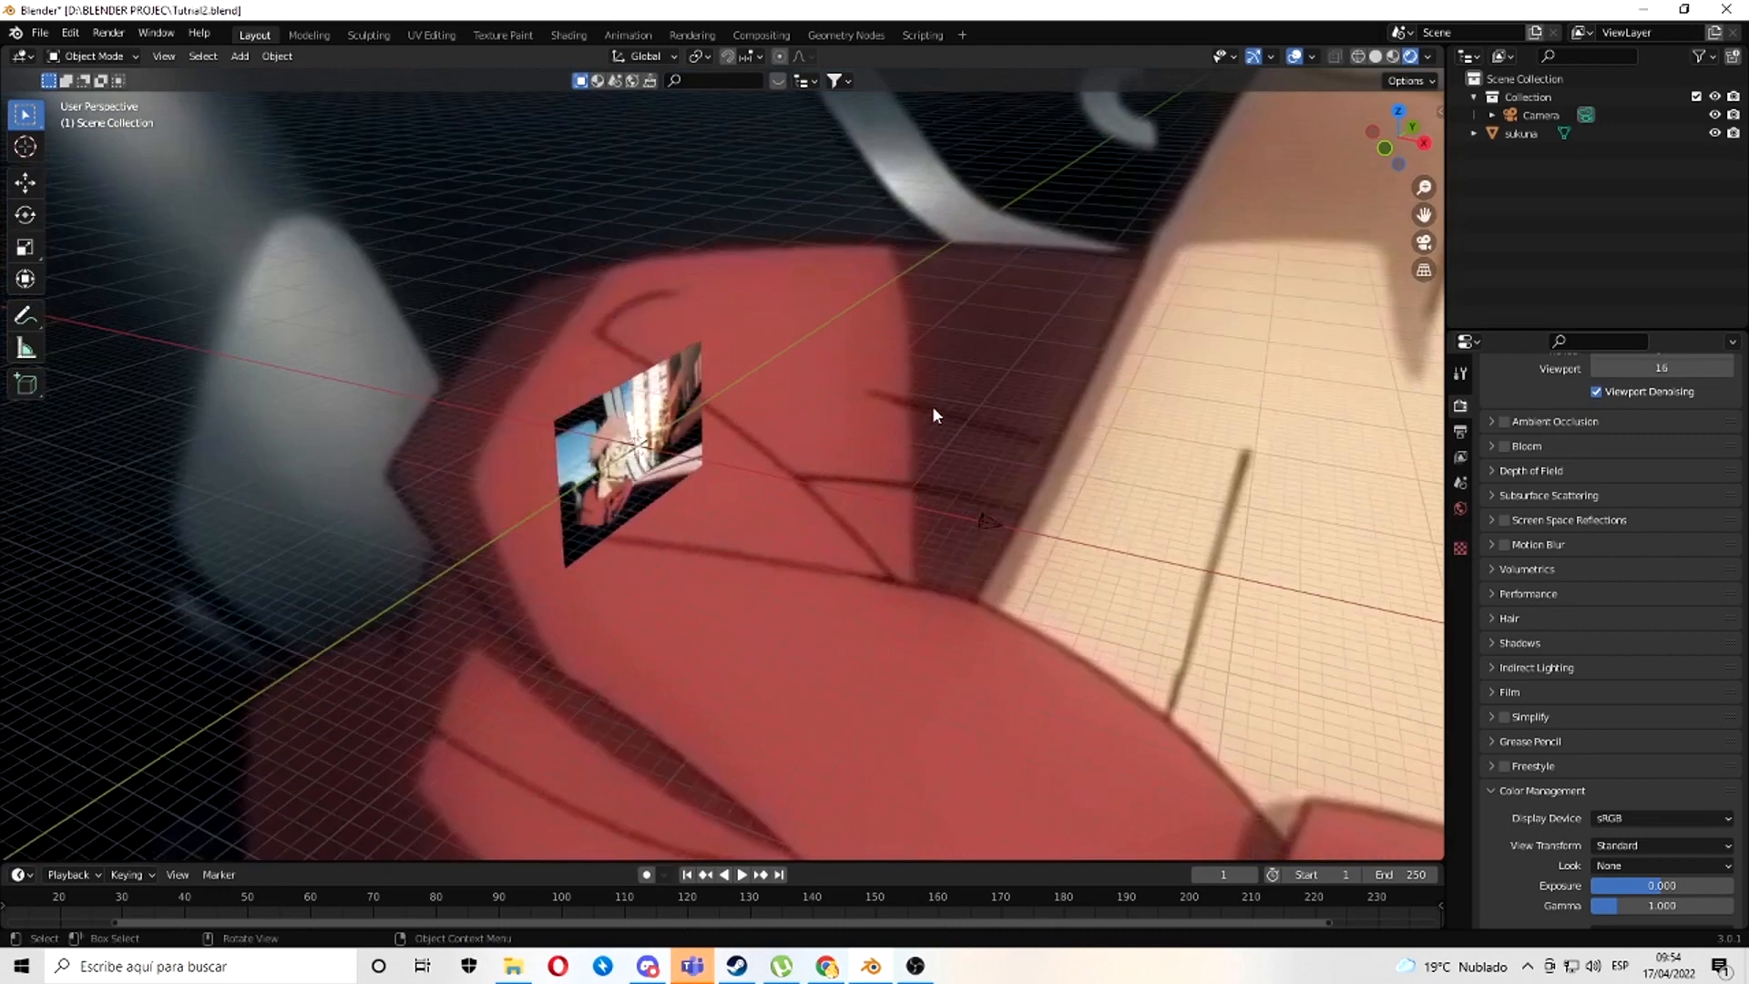
{"action": "scroll", "coordinate": [1069, 406], "scroll_direction": "up", "scroll_amount": 2}
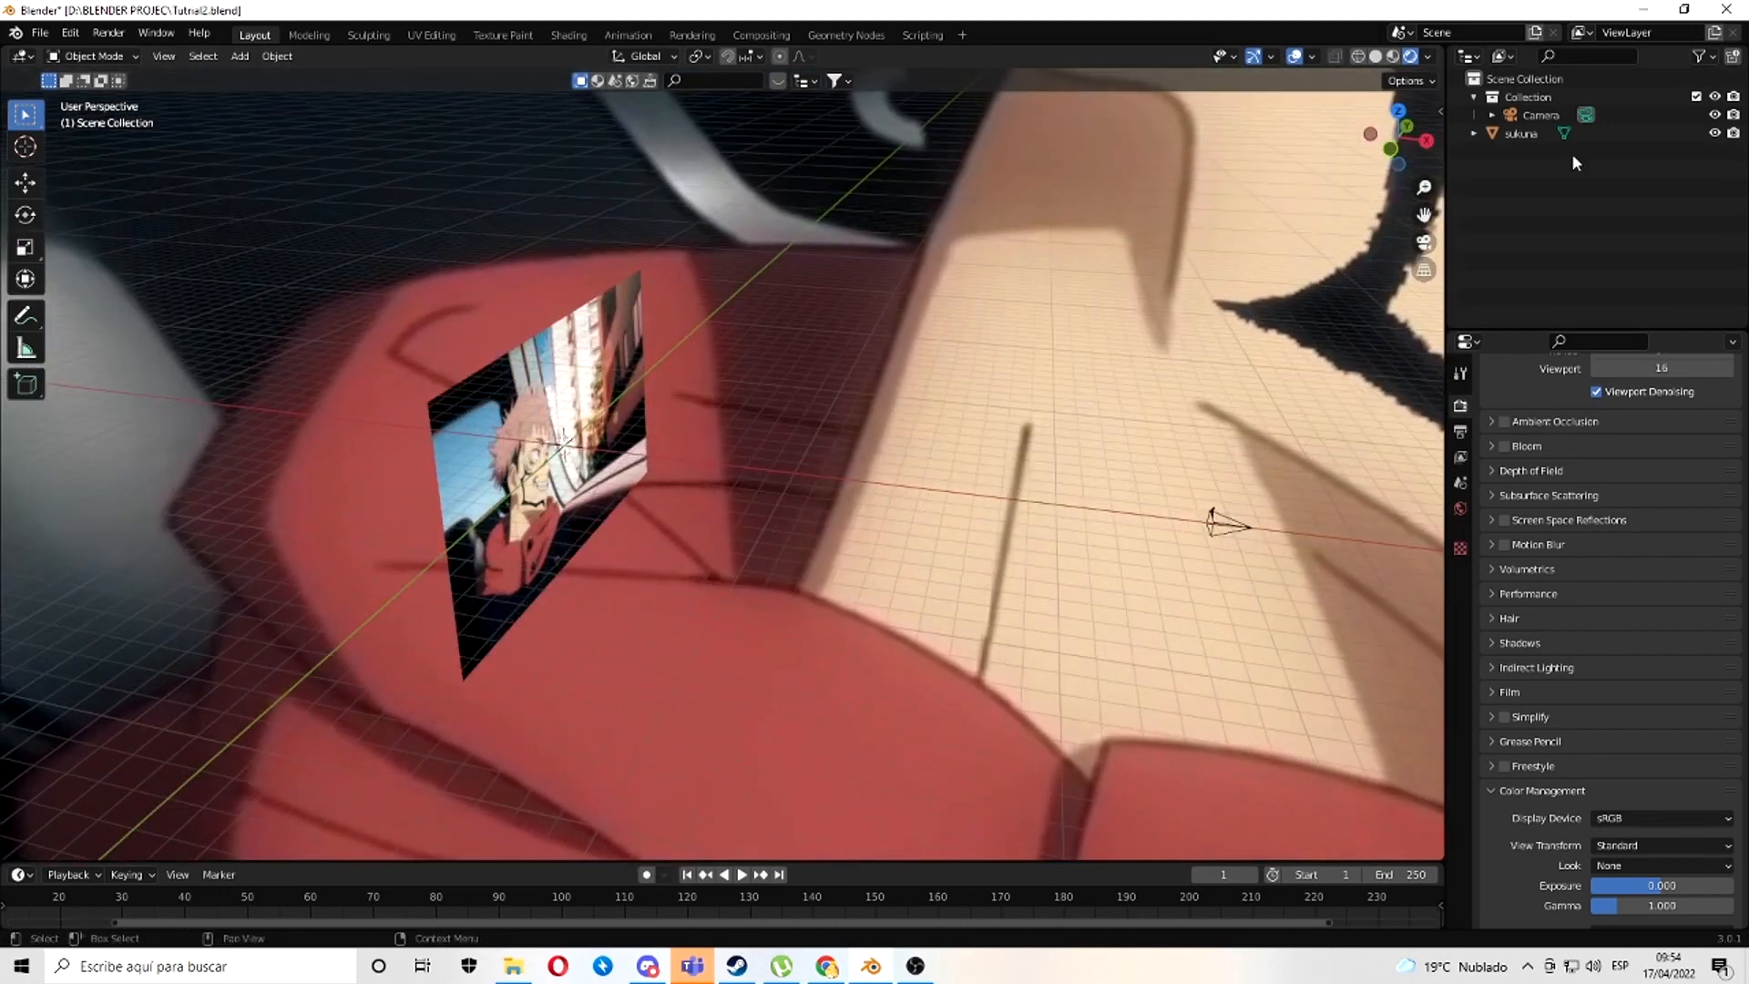
{"action": "left_click", "coordinate": [1376, 56]}
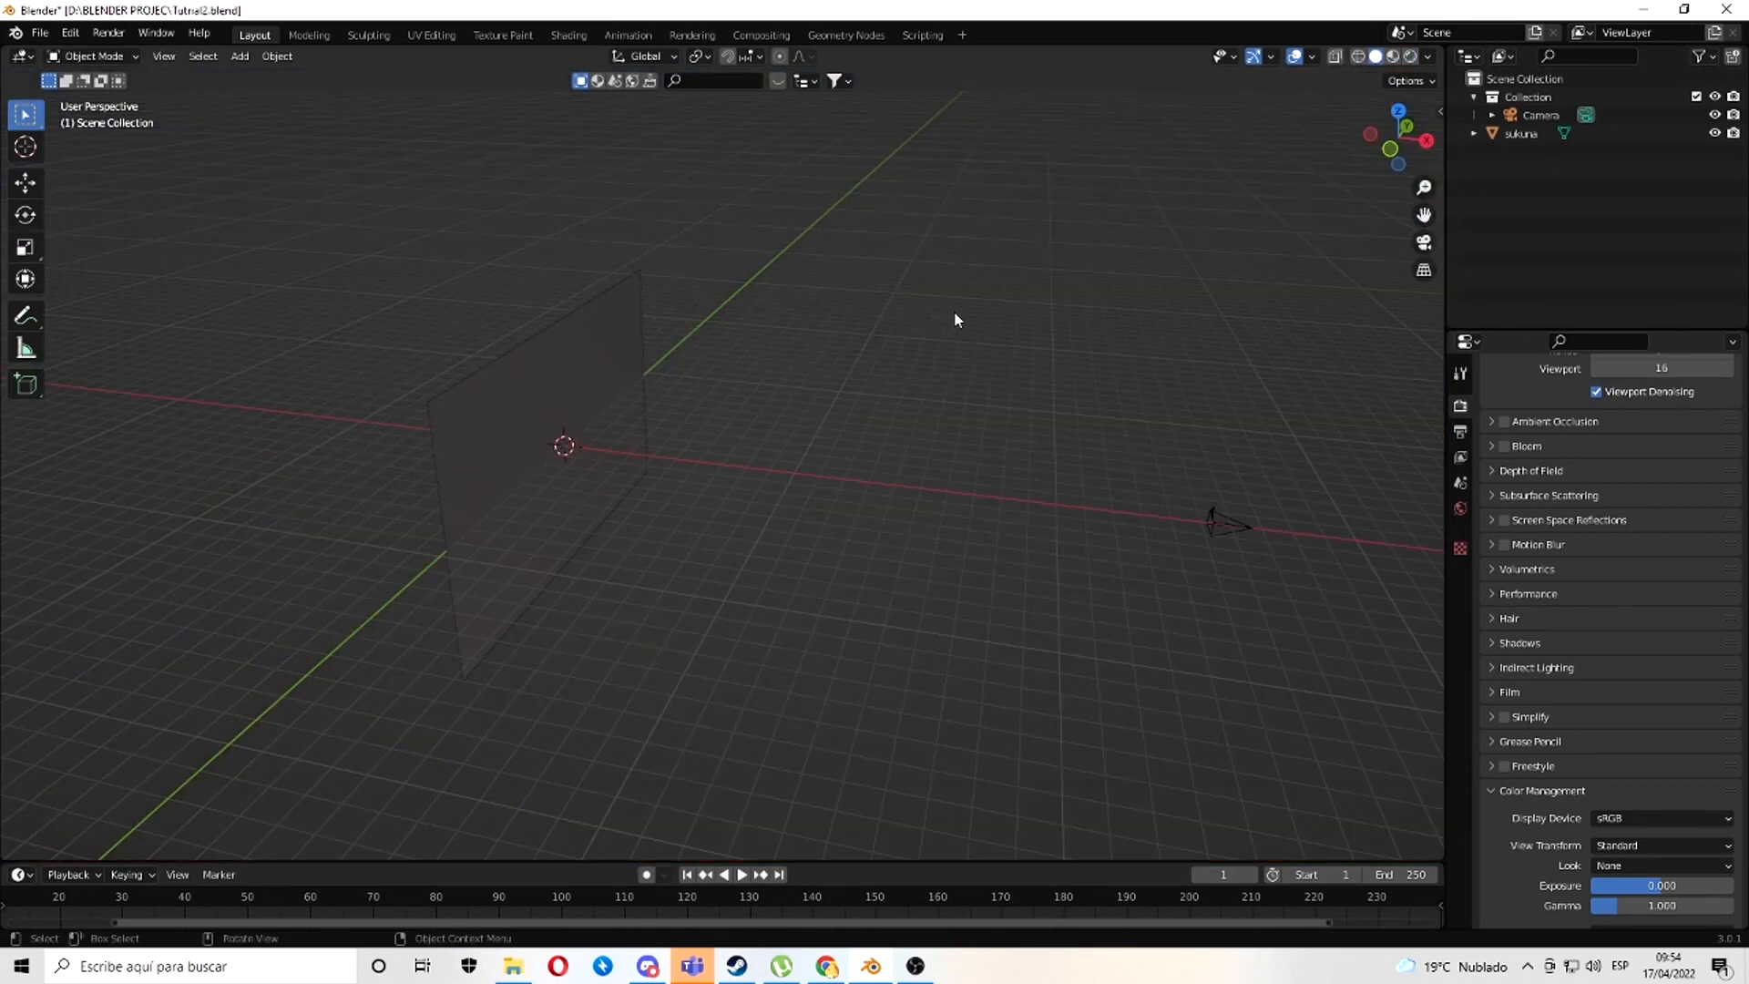
{"action": "left_click", "coordinate": [1714, 133]}
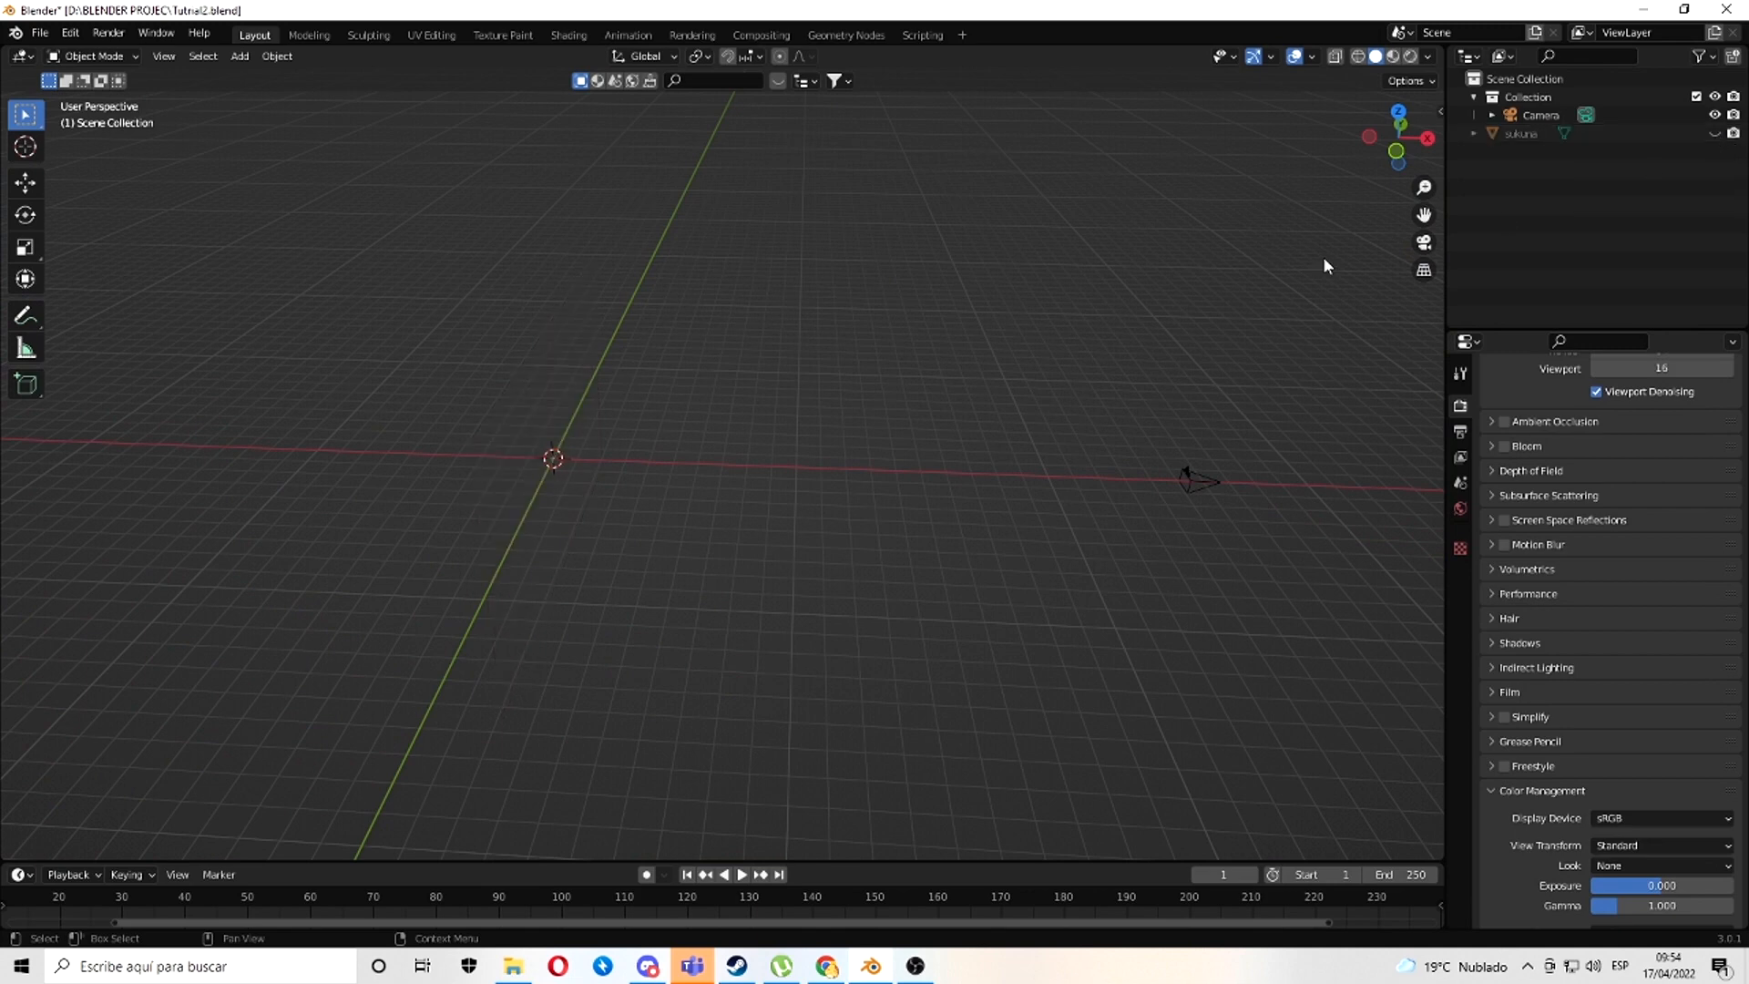
- Add a plane mesh at the 3D cursor and give it a new material
{"action": "middle_click_drag", "start_coordinate": [1328, 266], "coordinate": [914, 377]}
{"action": "key", "text": "shift+a"}
{"action": "mouse_move", "coordinate": [819, 180]}
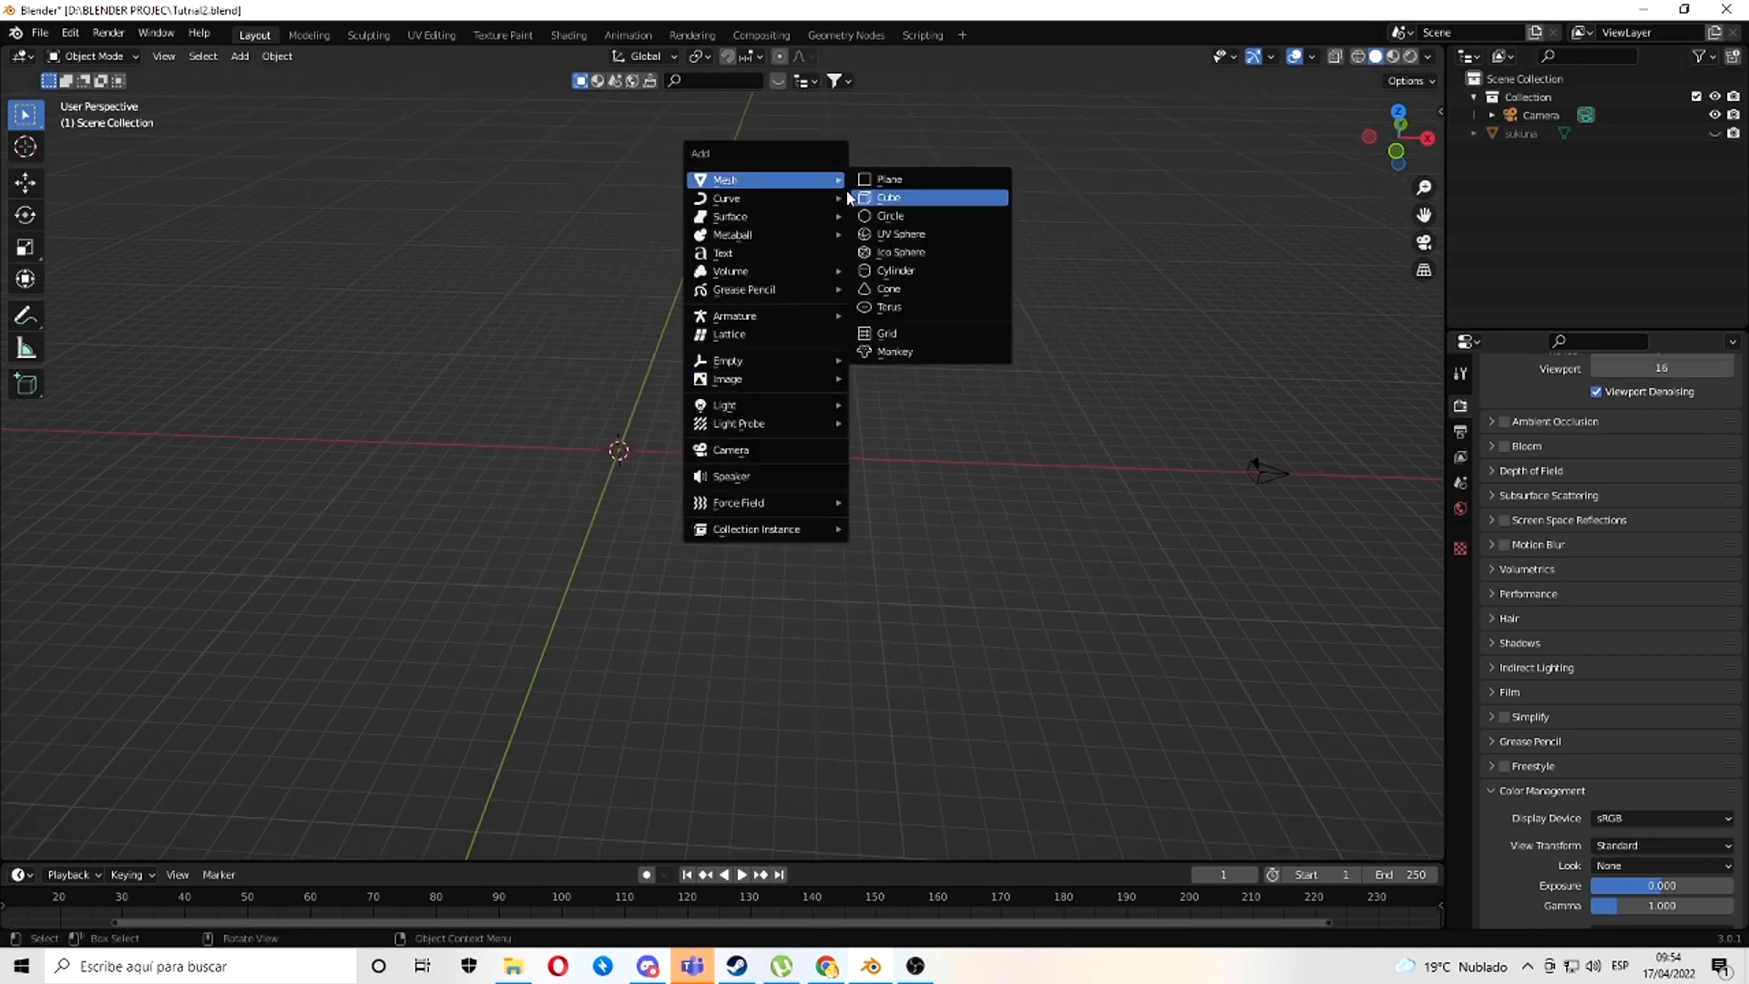
{"action": "left_click", "coordinate": [938, 183]}
{"action": "middle_click_drag", "start_coordinate": [628, 400], "coordinate": [936, 399], "text": "shift"}
{"action": "scroll", "coordinate": [1090, 424], "scroll_direction": "up", "scroll_amount": 8}
{"action": "left_click", "coordinate": [1461, 694]}
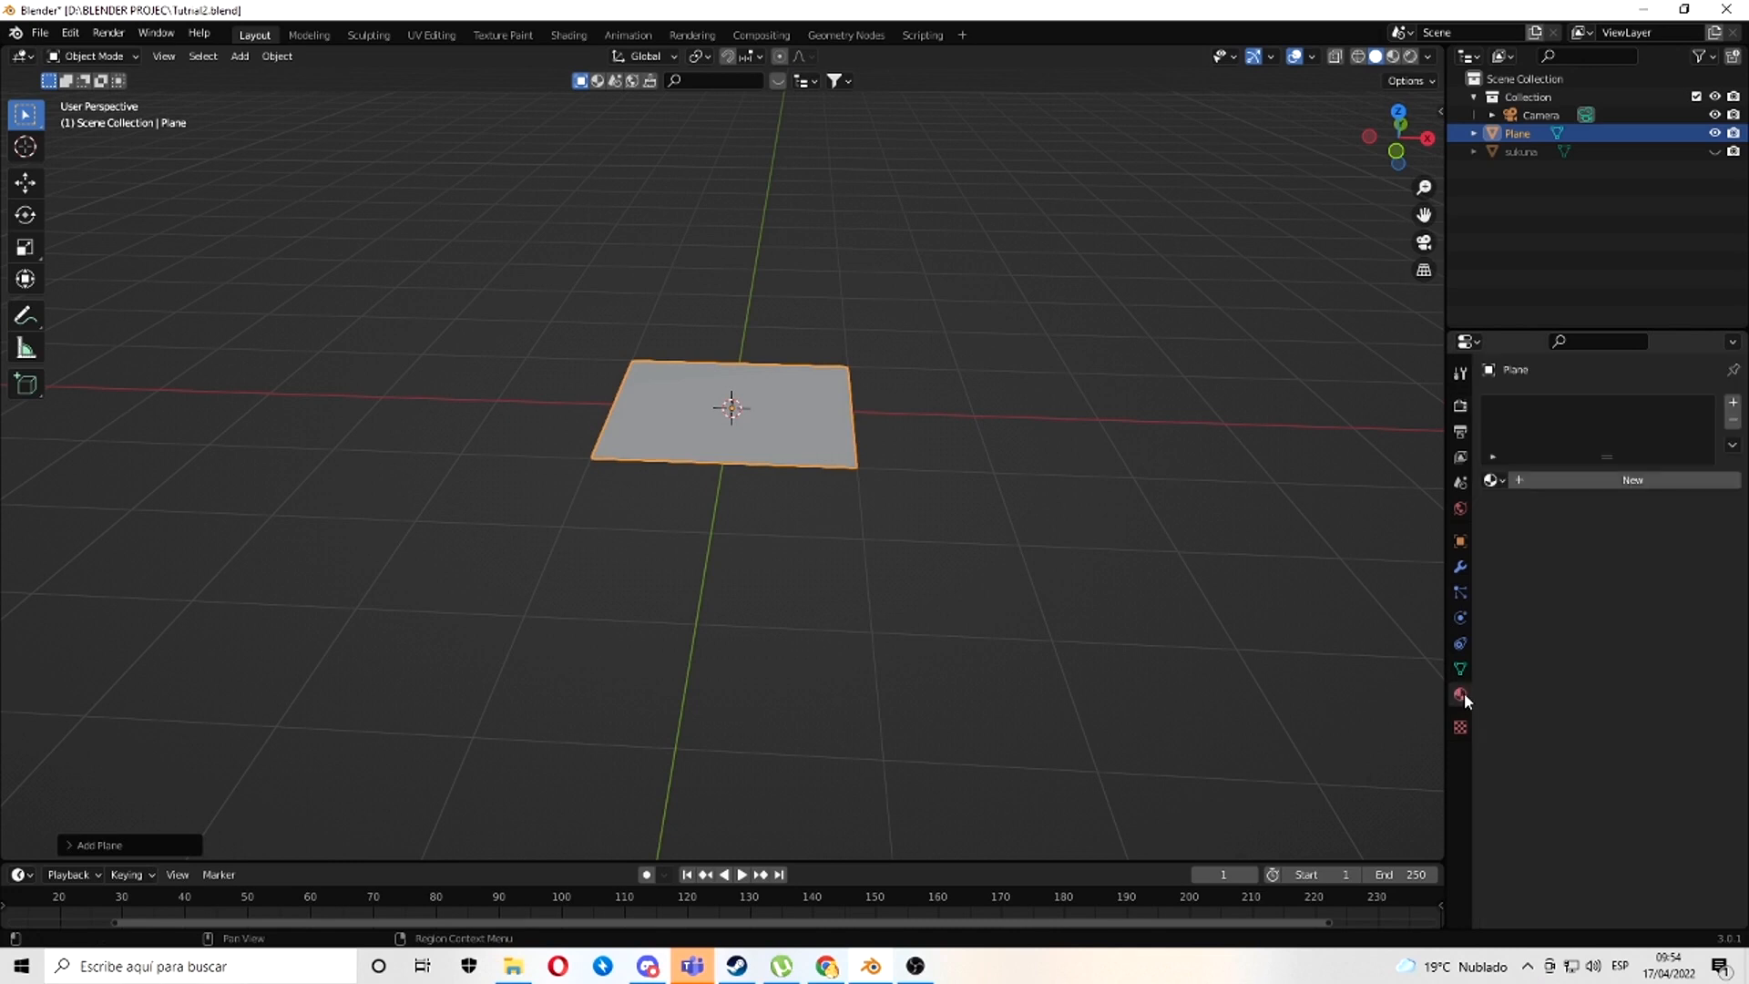
{"action": "left_click", "coordinate": [1587, 481]}
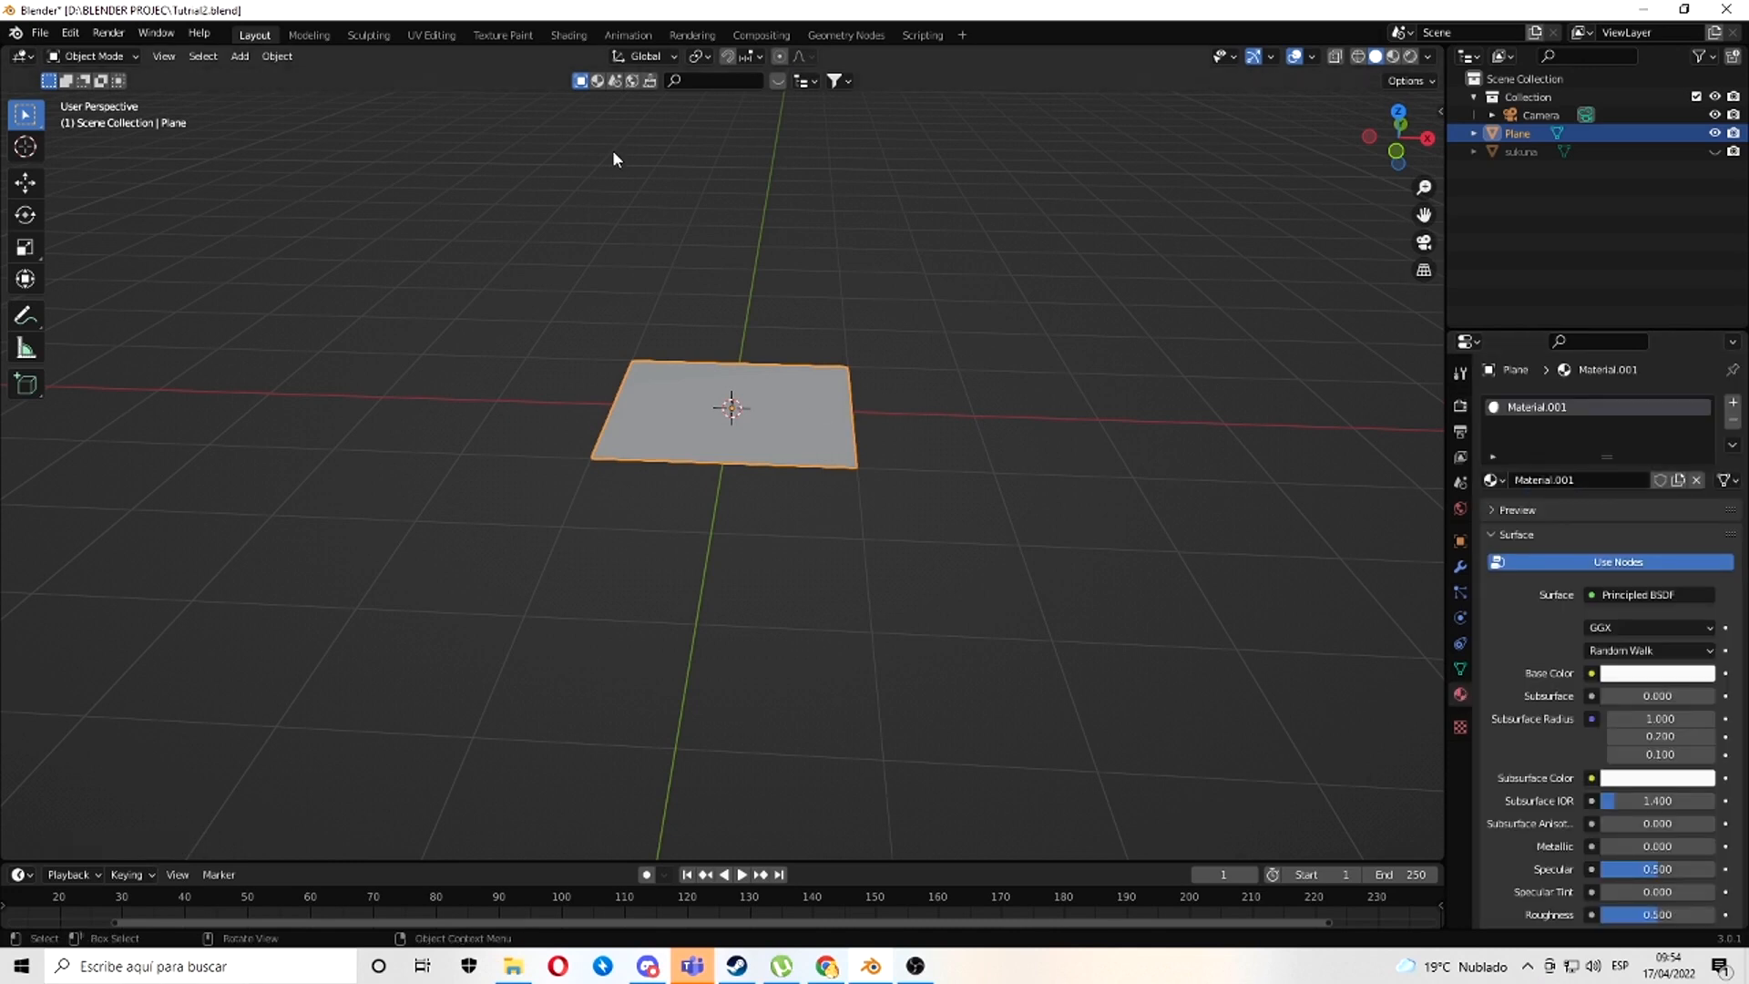
- In the Shading workspace, delete the Principled BSDF node from the new plane's material
{"action": "left_click", "coordinate": [579, 39]}
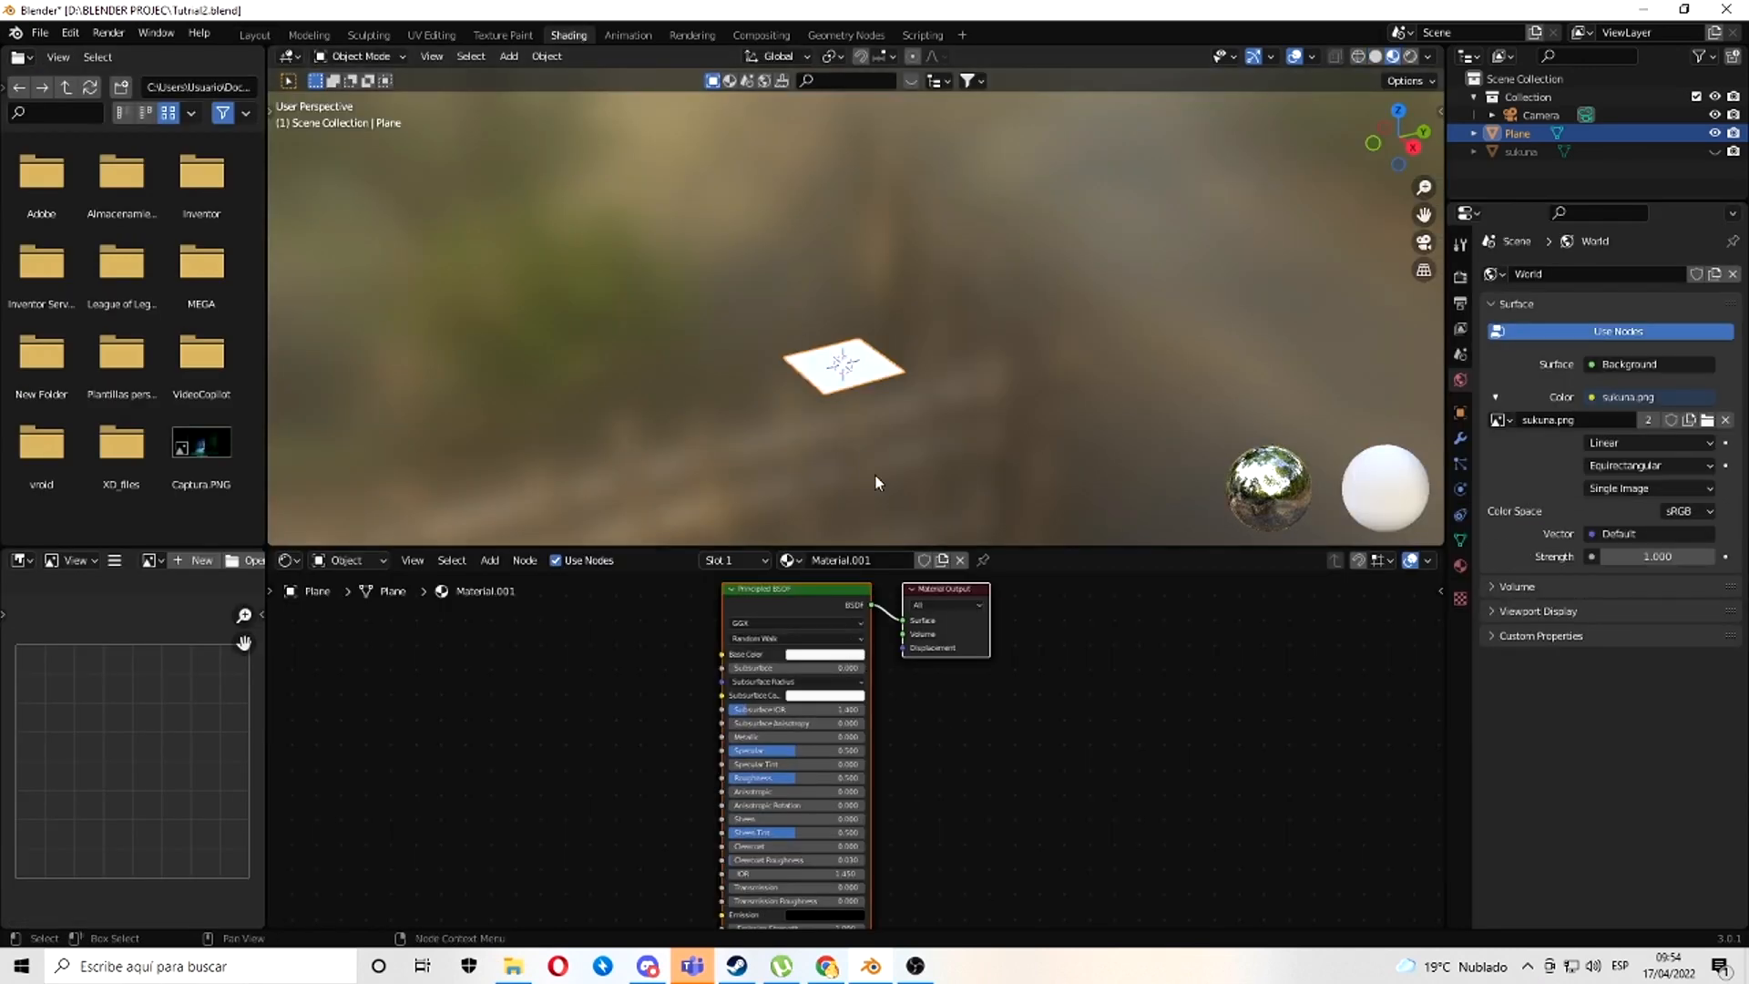
{"action": "scroll", "coordinate": [996, 375], "scroll_direction": "up", "scroll_amount": 3}
{"action": "mouse_move", "coordinate": [996, 375]}
{"action": "middle_mouse_down"}
{"action": "mouse_move", "coordinate": [913, 400]}
{"action": "mouse_move", "coordinate": [1034, 378]}
{"action": "middle_mouse_up"}
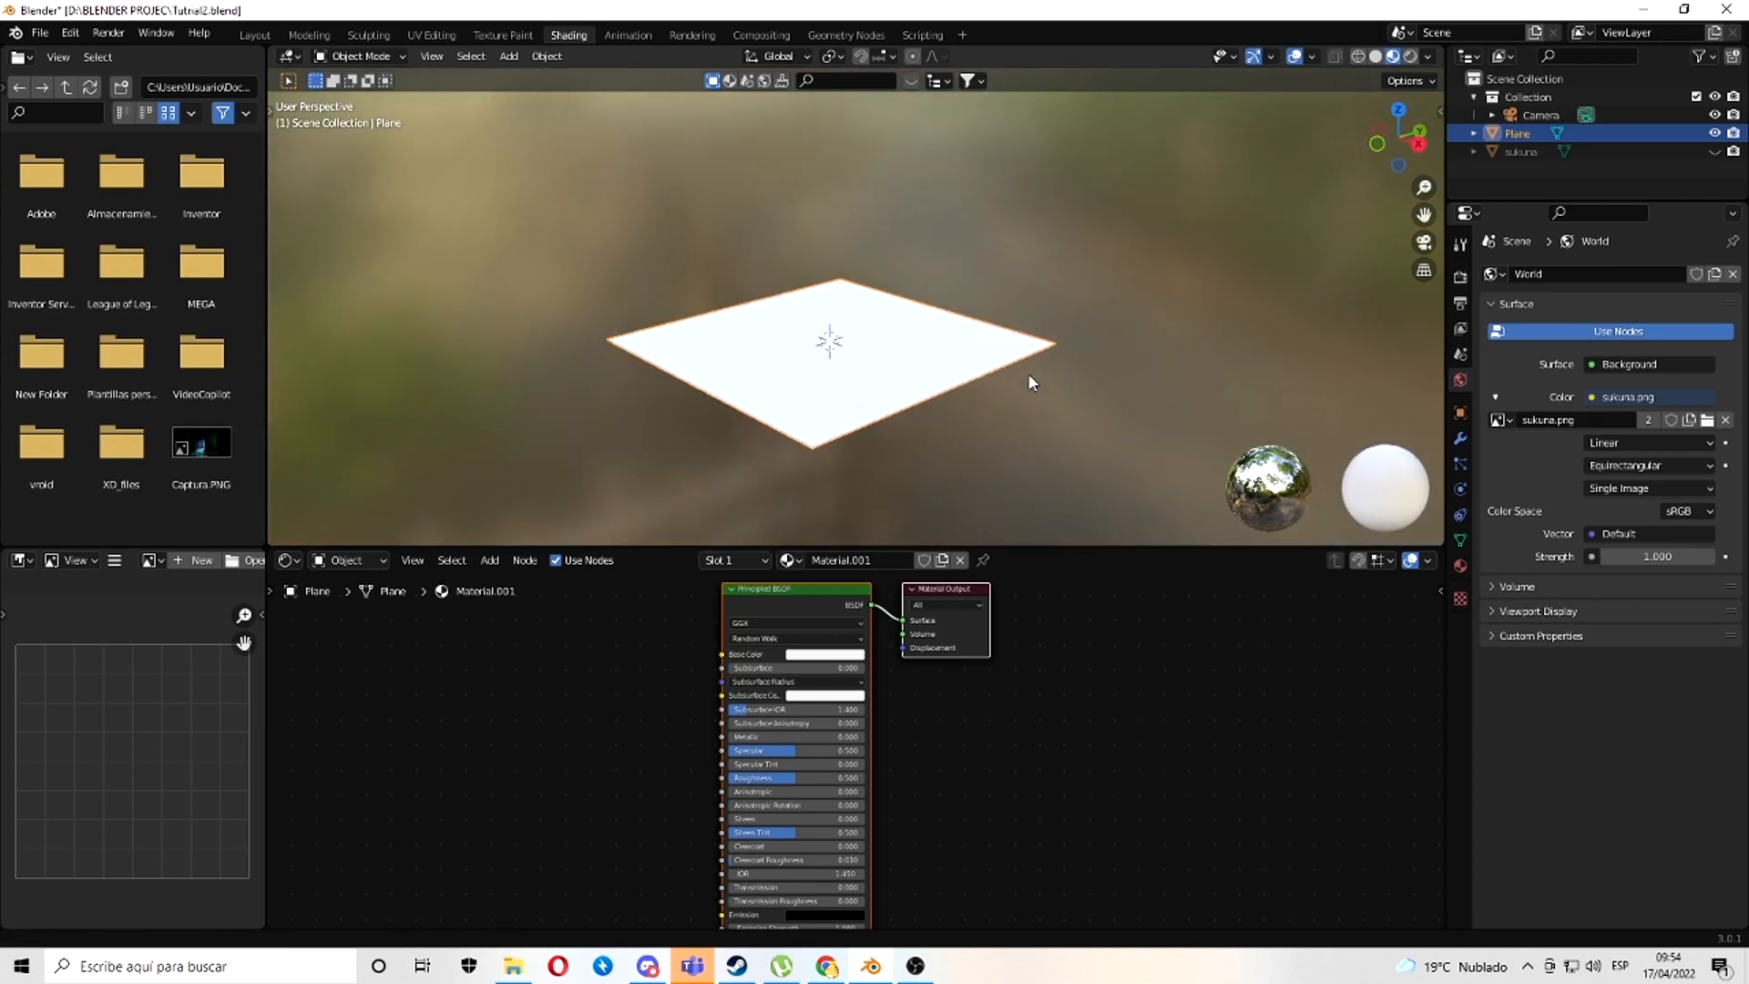
{"action": "left_click", "coordinate": [786, 603]}
{"action": "key", "text": "x"}
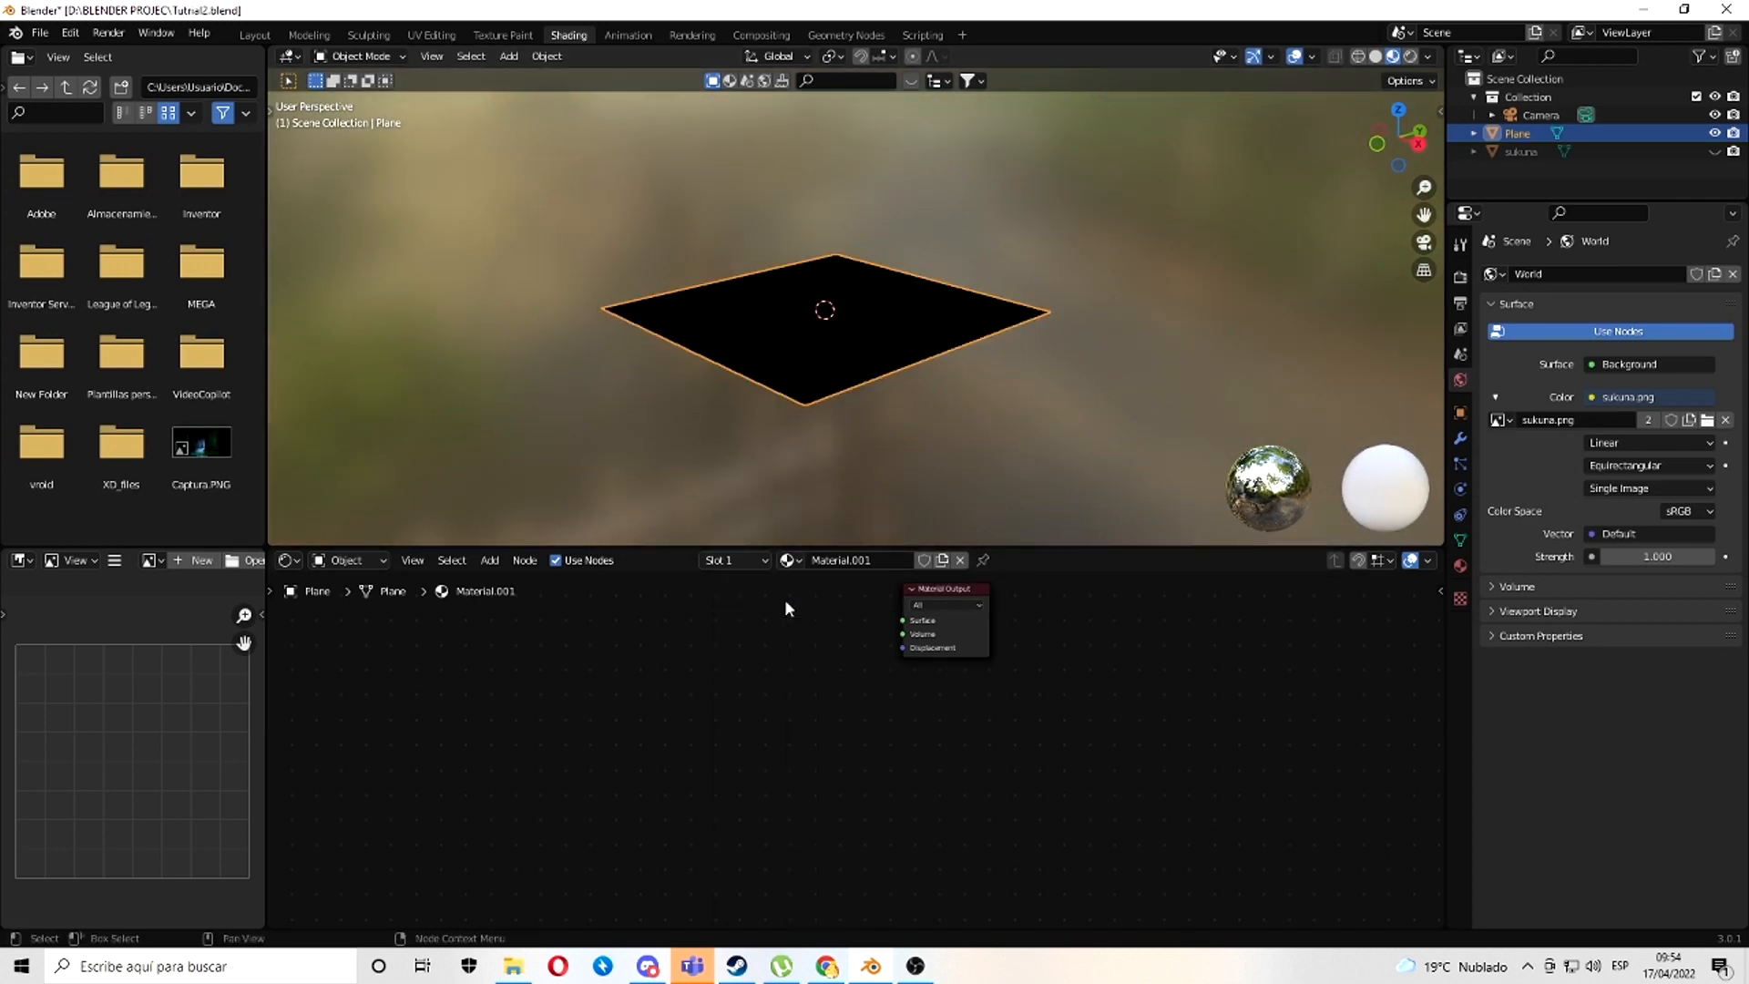
- Add a Glass BSDF node and connect its BSDF output to the Material Output Surface
{"action": "key", "text": "shift+a"}
{"action": "type", "text": "glass"}
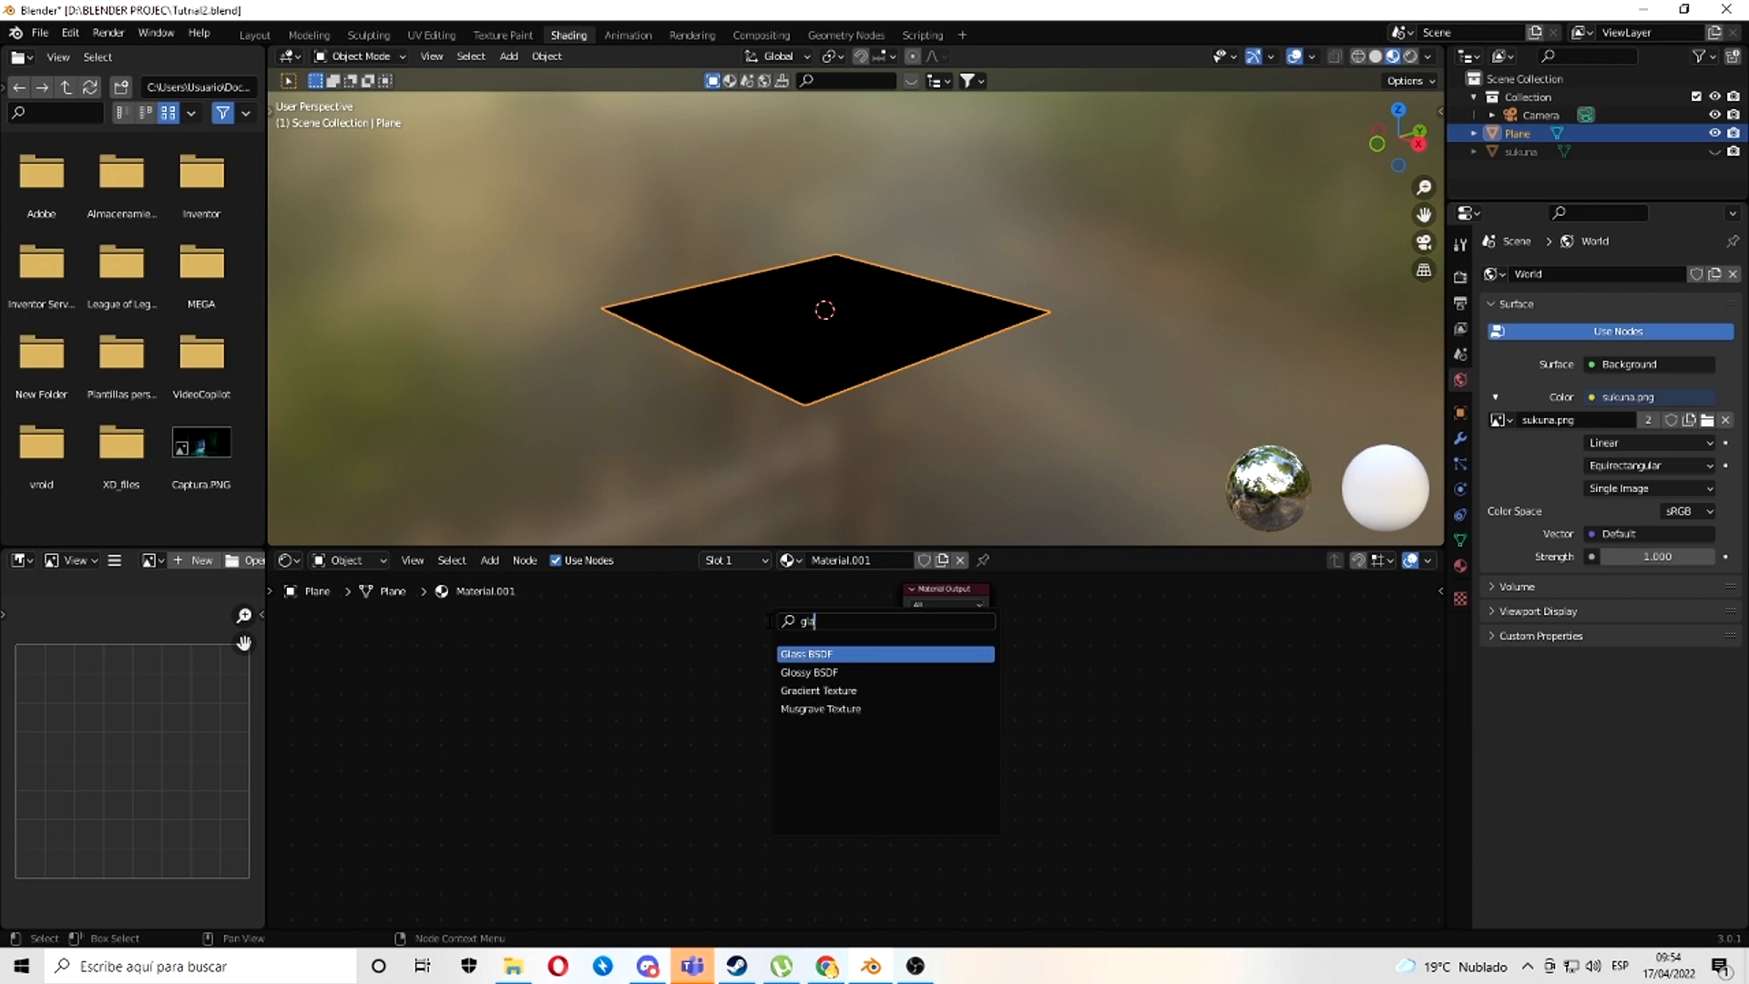
{"action": "left_click", "coordinate": [806, 653]}
{"action": "left_click", "coordinate": [769, 645]}
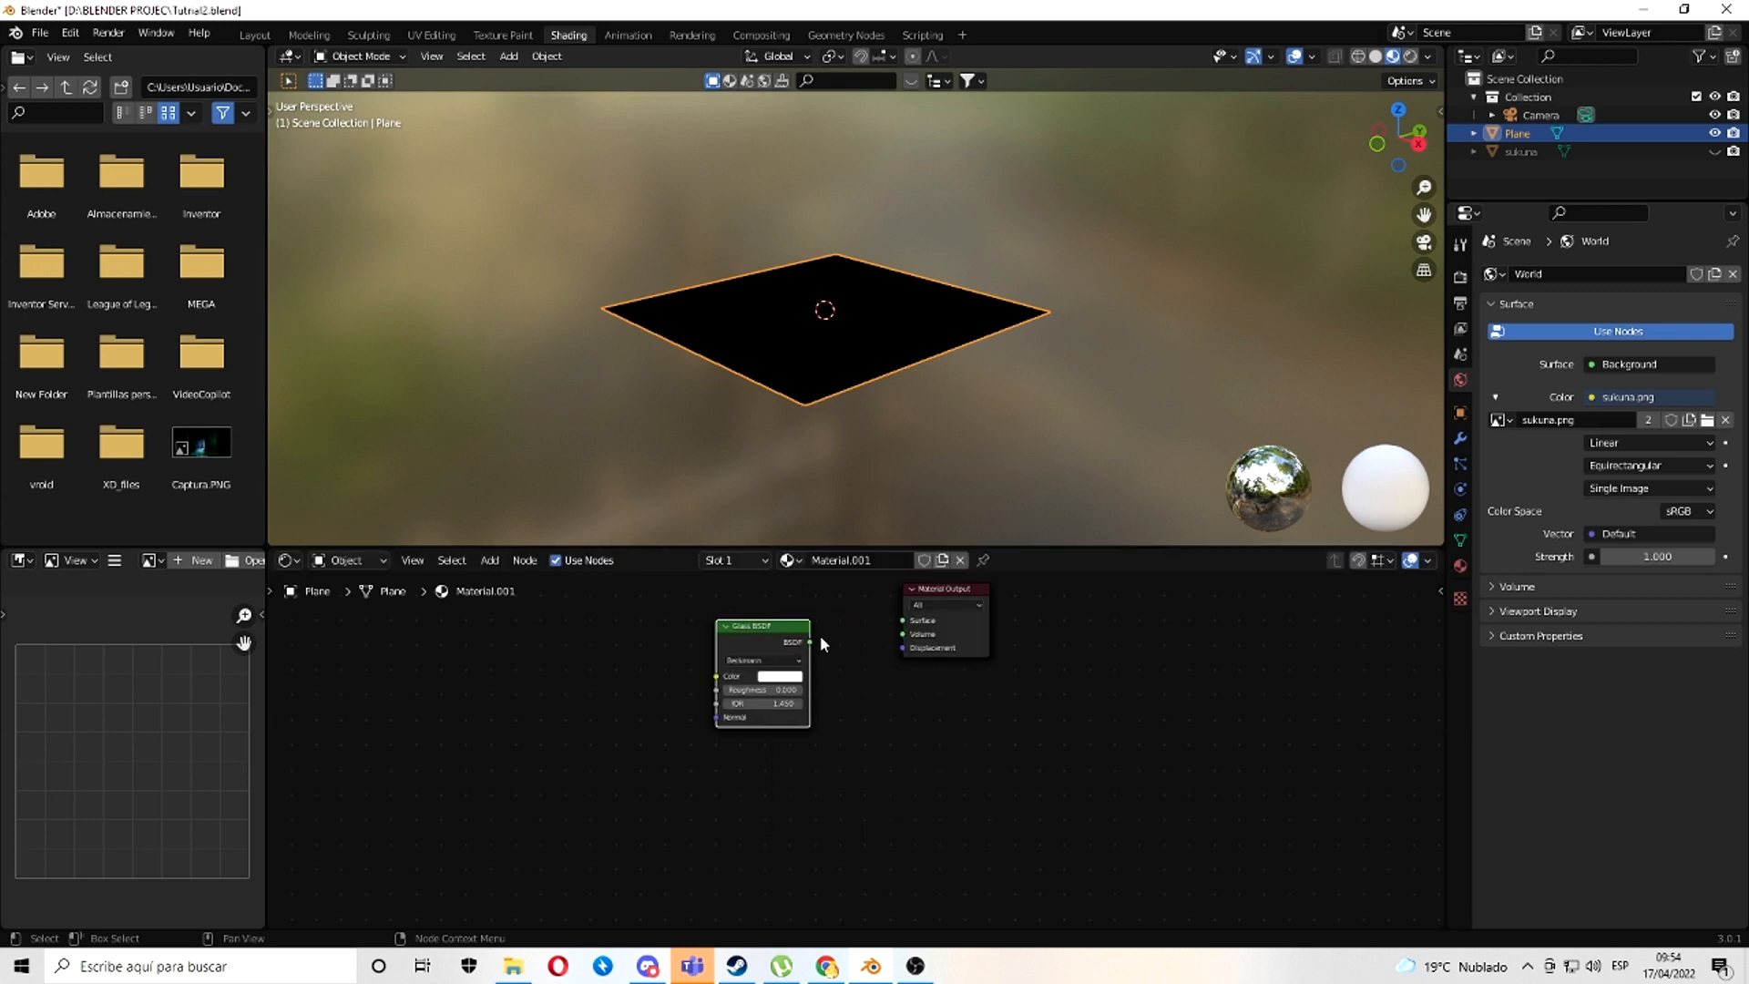
{"action": "left_click_drag", "start_coordinate": [814, 641], "coordinate": [903, 620]}
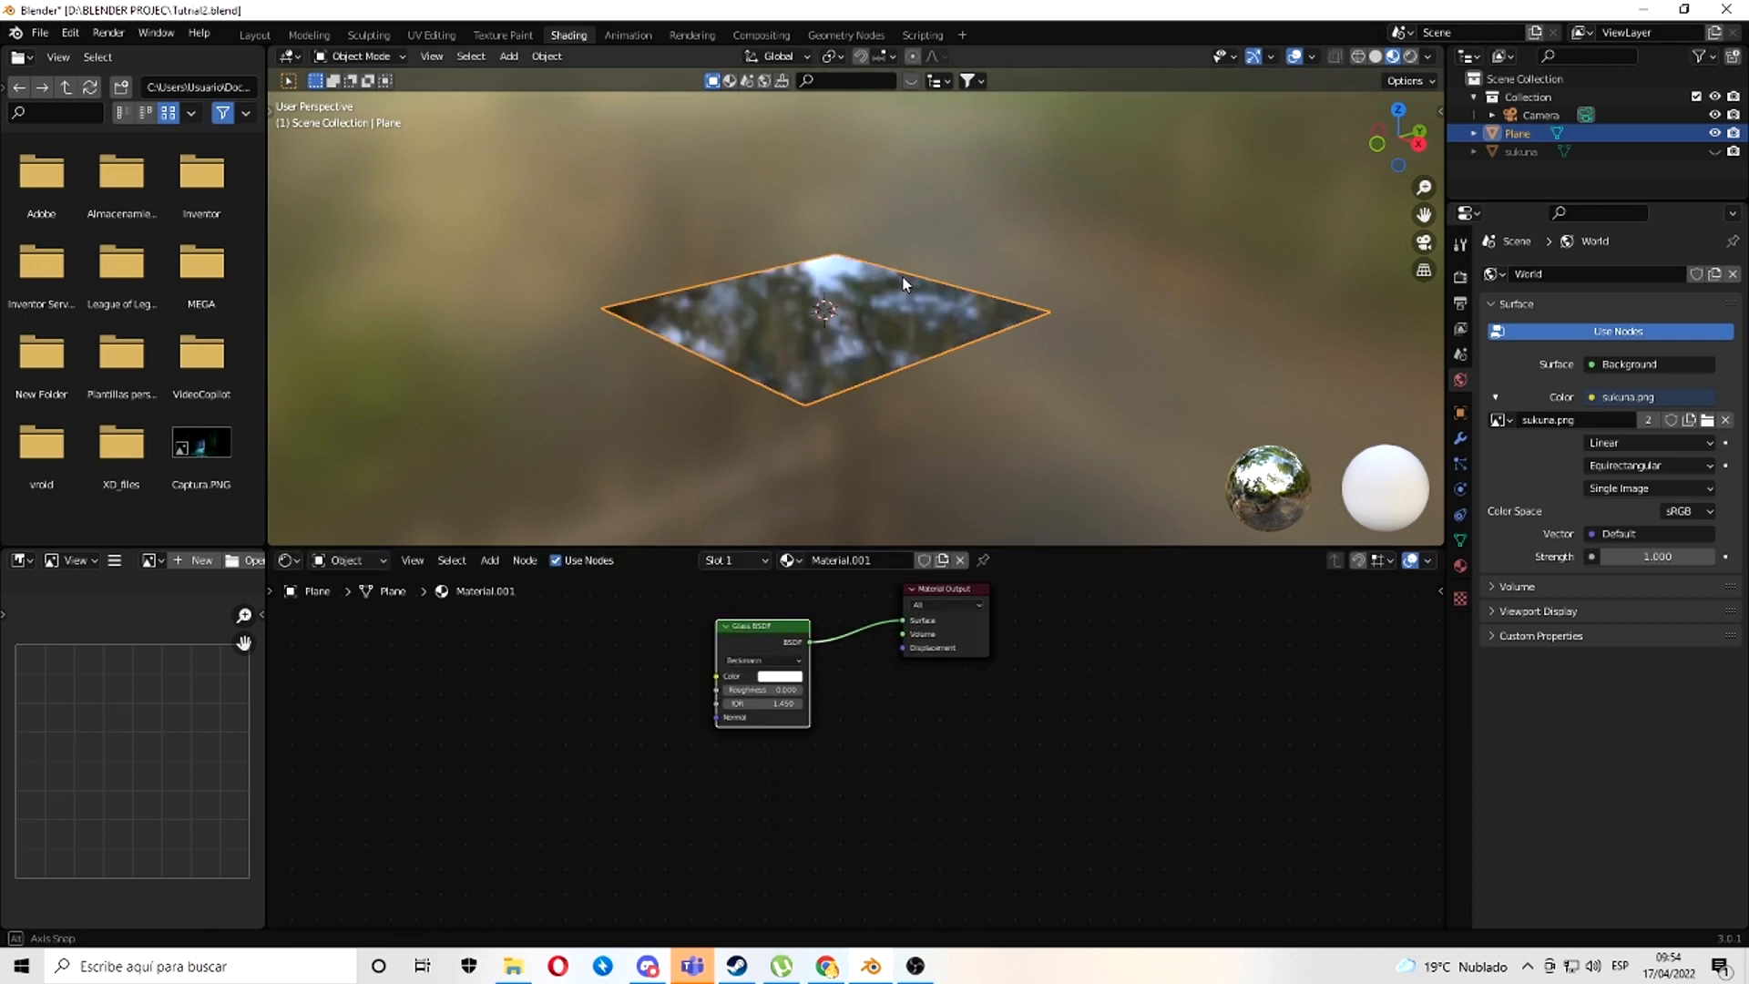
- Set the Glass BSDF node's IOR to 1.1
{"action": "middle_click_drag", "start_coordinate": [1011, 291], "coordinate": [871, 388]}
{"action": "double_click", "coordinate": [781, 704]}
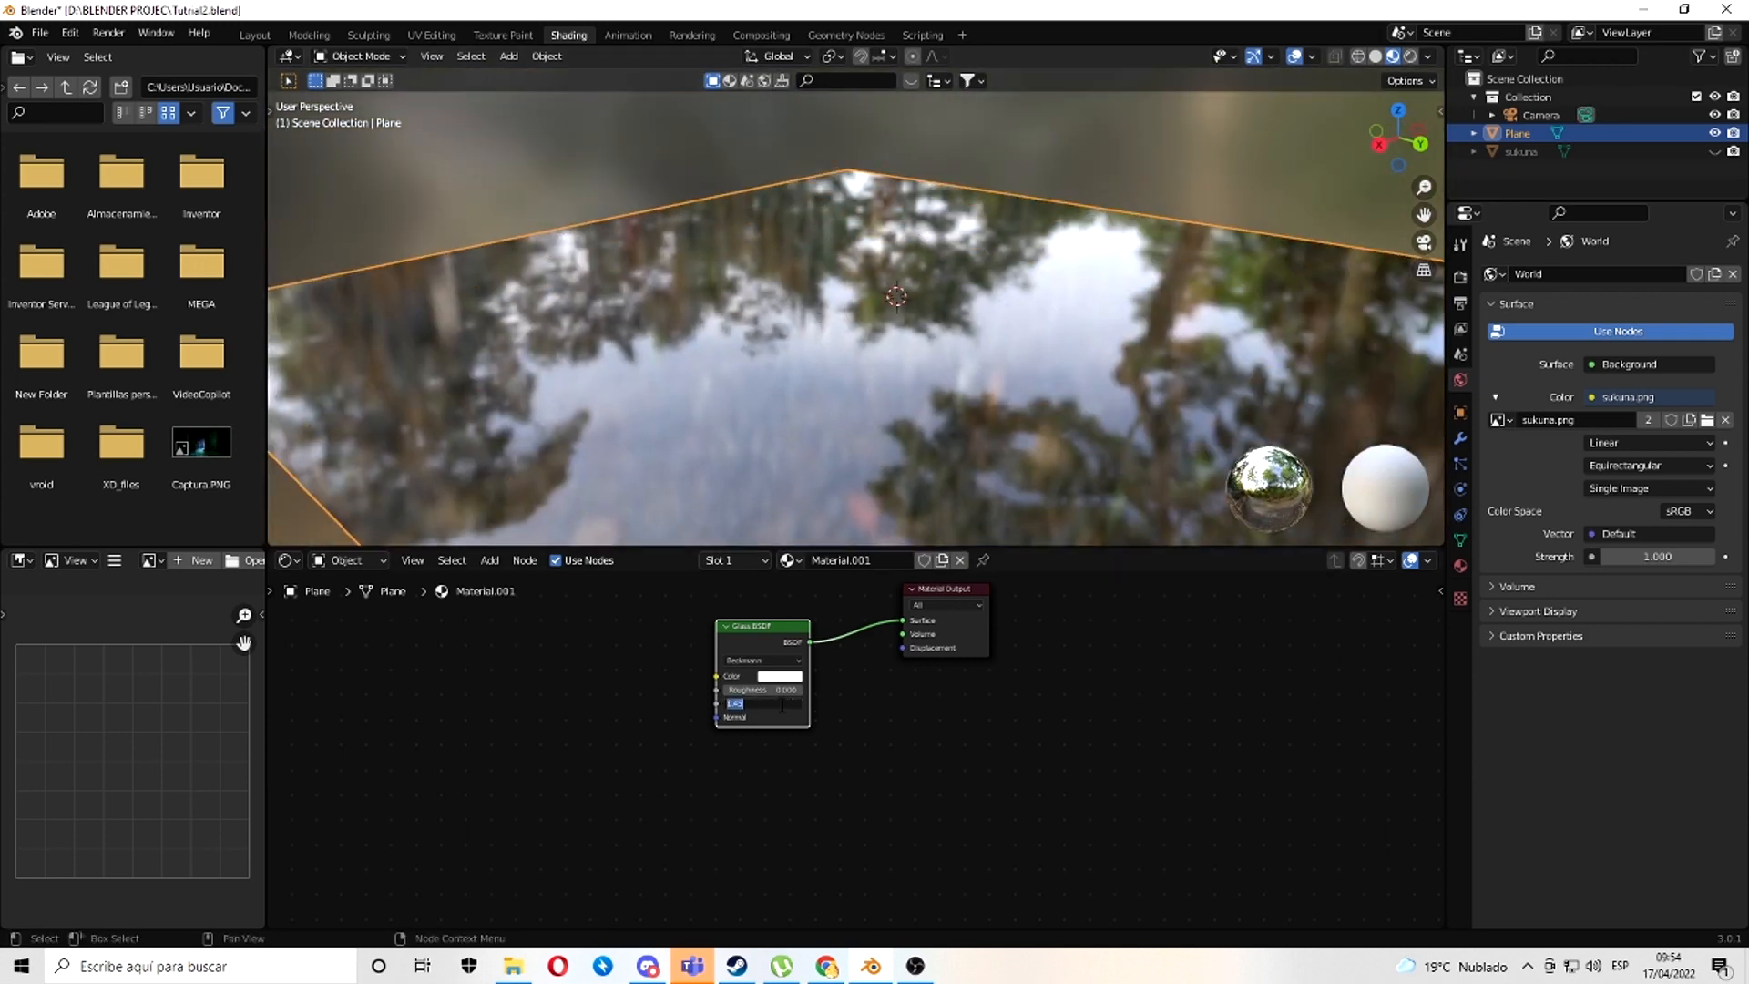
{"action": "type", "text": "1"}
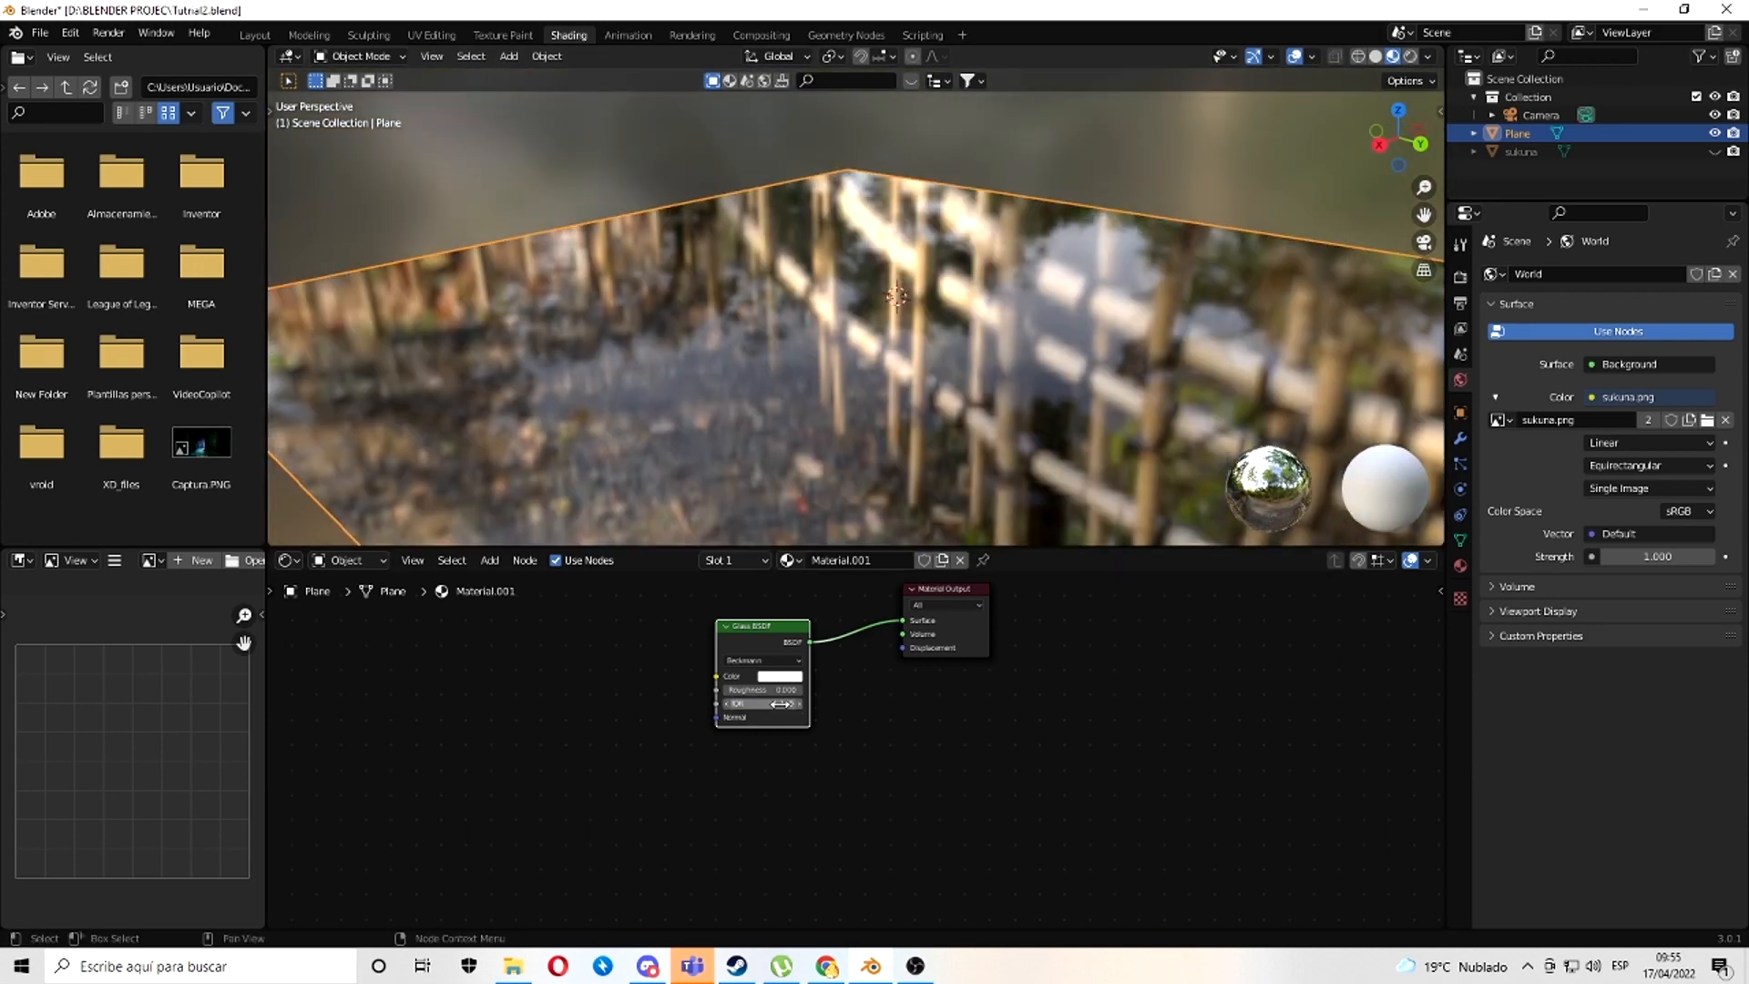
{"action": "type", "text": ".1"}
{"action": "key", "text": "Return"}
{"action": "middle_click_drag", "start_coordinate": [947, 420], "coordinate": [953, 601]}
{"action": "scroll", "coordinate": [953, 602], "scroll_direction": "up", "scroll_amount": 1}
{"action": "middle_click_drag", "start_coordinate": [1035, 379], "coordinate": [1122, 438]}
{"action": "scroll", "coordinate": [1085, 700], "scroll_direction": "down", "scroll_amount": 4}
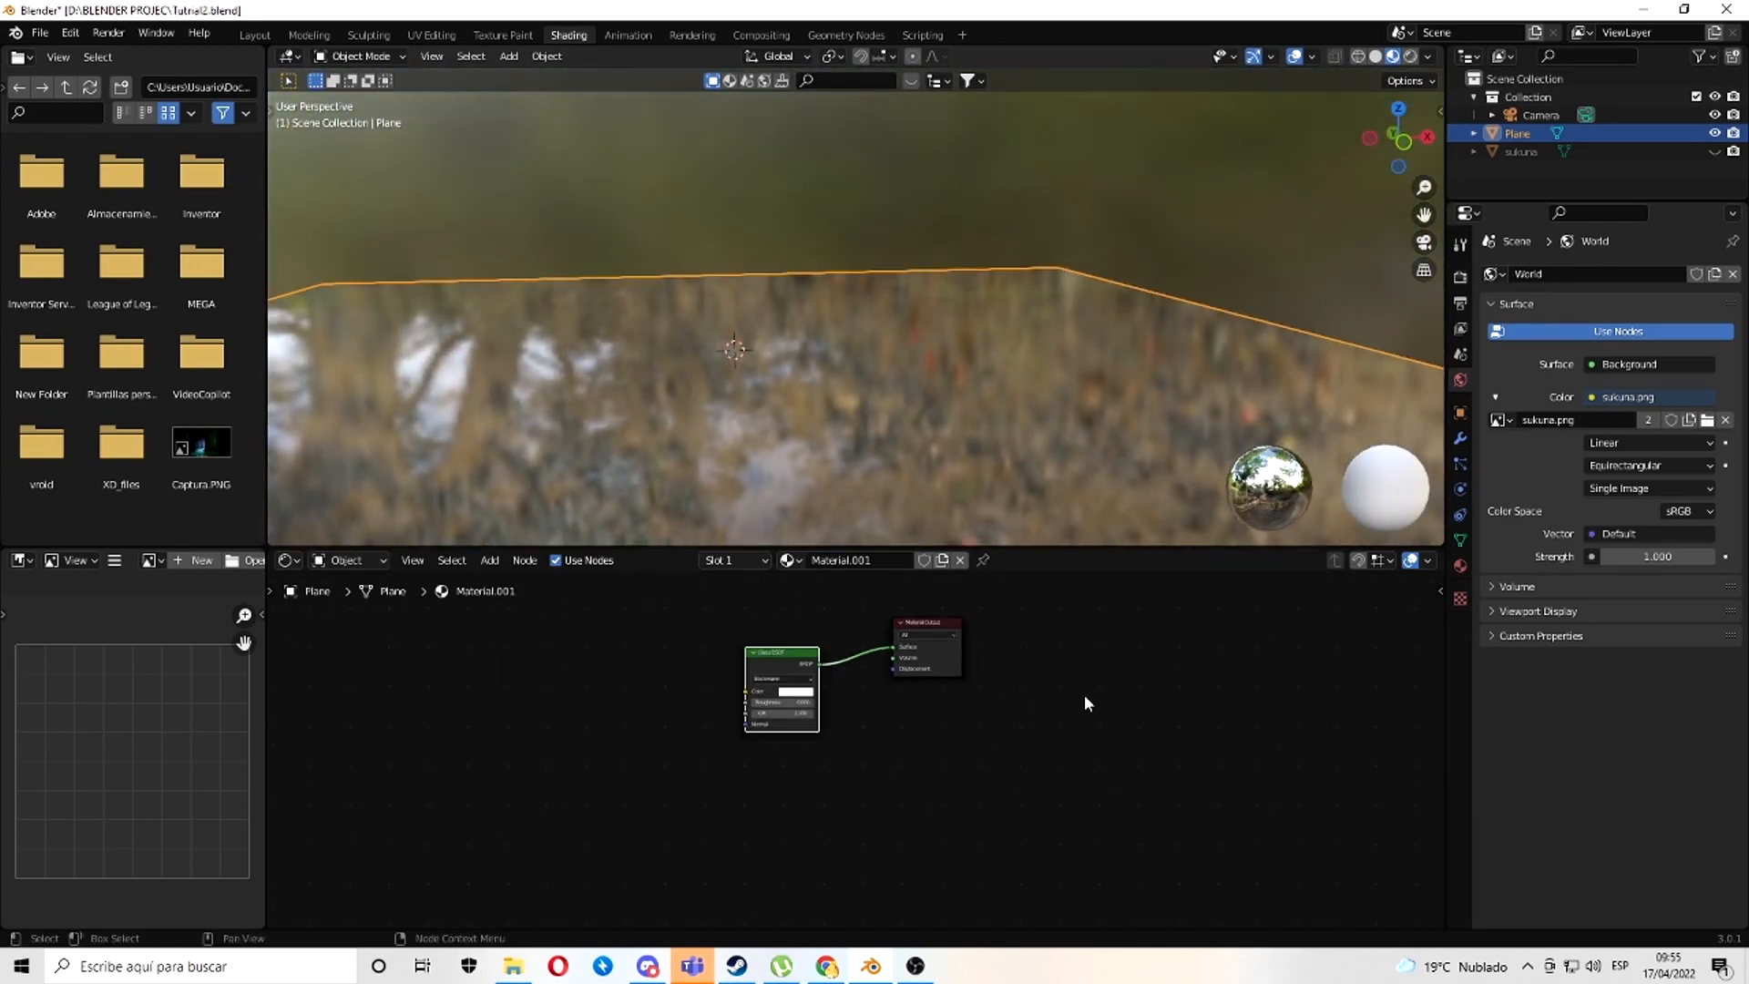
{"action": "middle_click_drag", "start_coordinate": [943, 419], "coordinate": [1222, 416]}
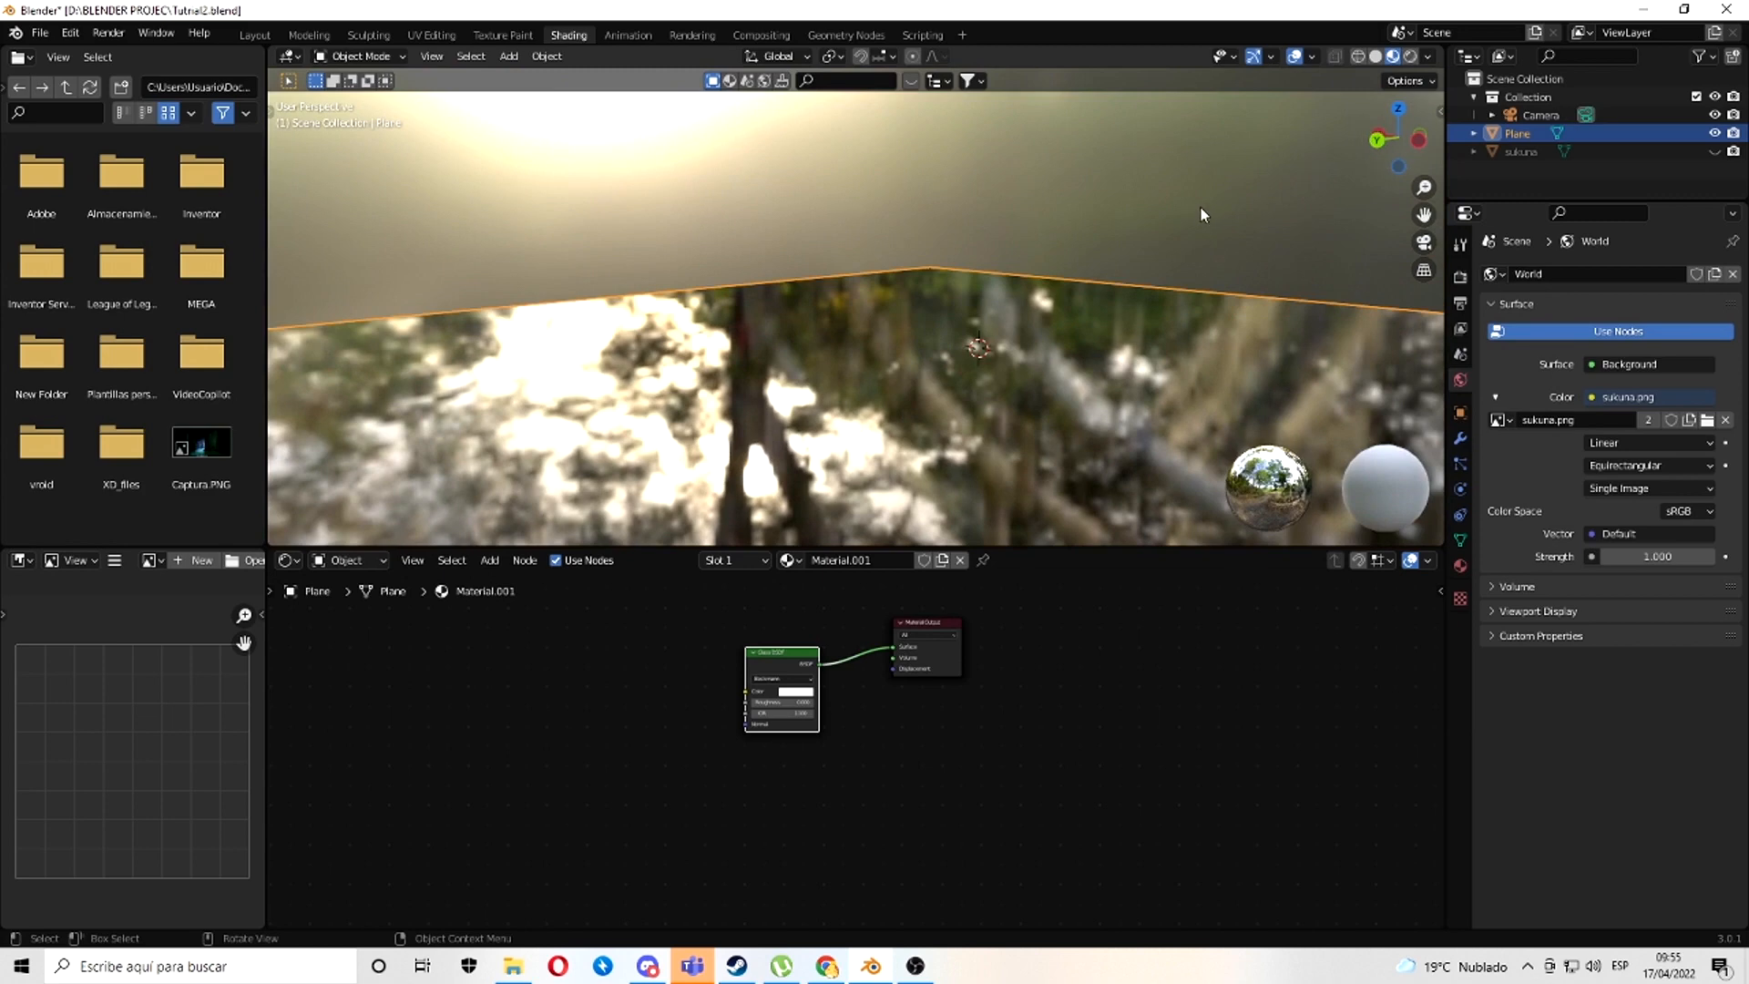
{"action": "mouse_move", "coordinate": [1200, 206]}
{"action": "middle_mouse_down"}
{"action": "mouse_move", "coordinate": [1304, 189]}
{"action": "mouse_move", "coordinate": [1184, 189]}
{"action": "mouse_move", "coordinate": [948, 246]}
{"action": "mouse_move", "coordinate": [1144, 258]}
{"action": "mouse_move", "coordinate": [769, 258]}
{"action": "mouse_move", "coordinate": [1068, 290]}
{"action": "mouse_move", "coordinate": [907, 375]}
{"action": "middle_mouse_up"}
- With Solid shading displayed, add a Solidify modifier to the new plane and apply it
{"action": "left_click", "coordinate": [1376, 56]}
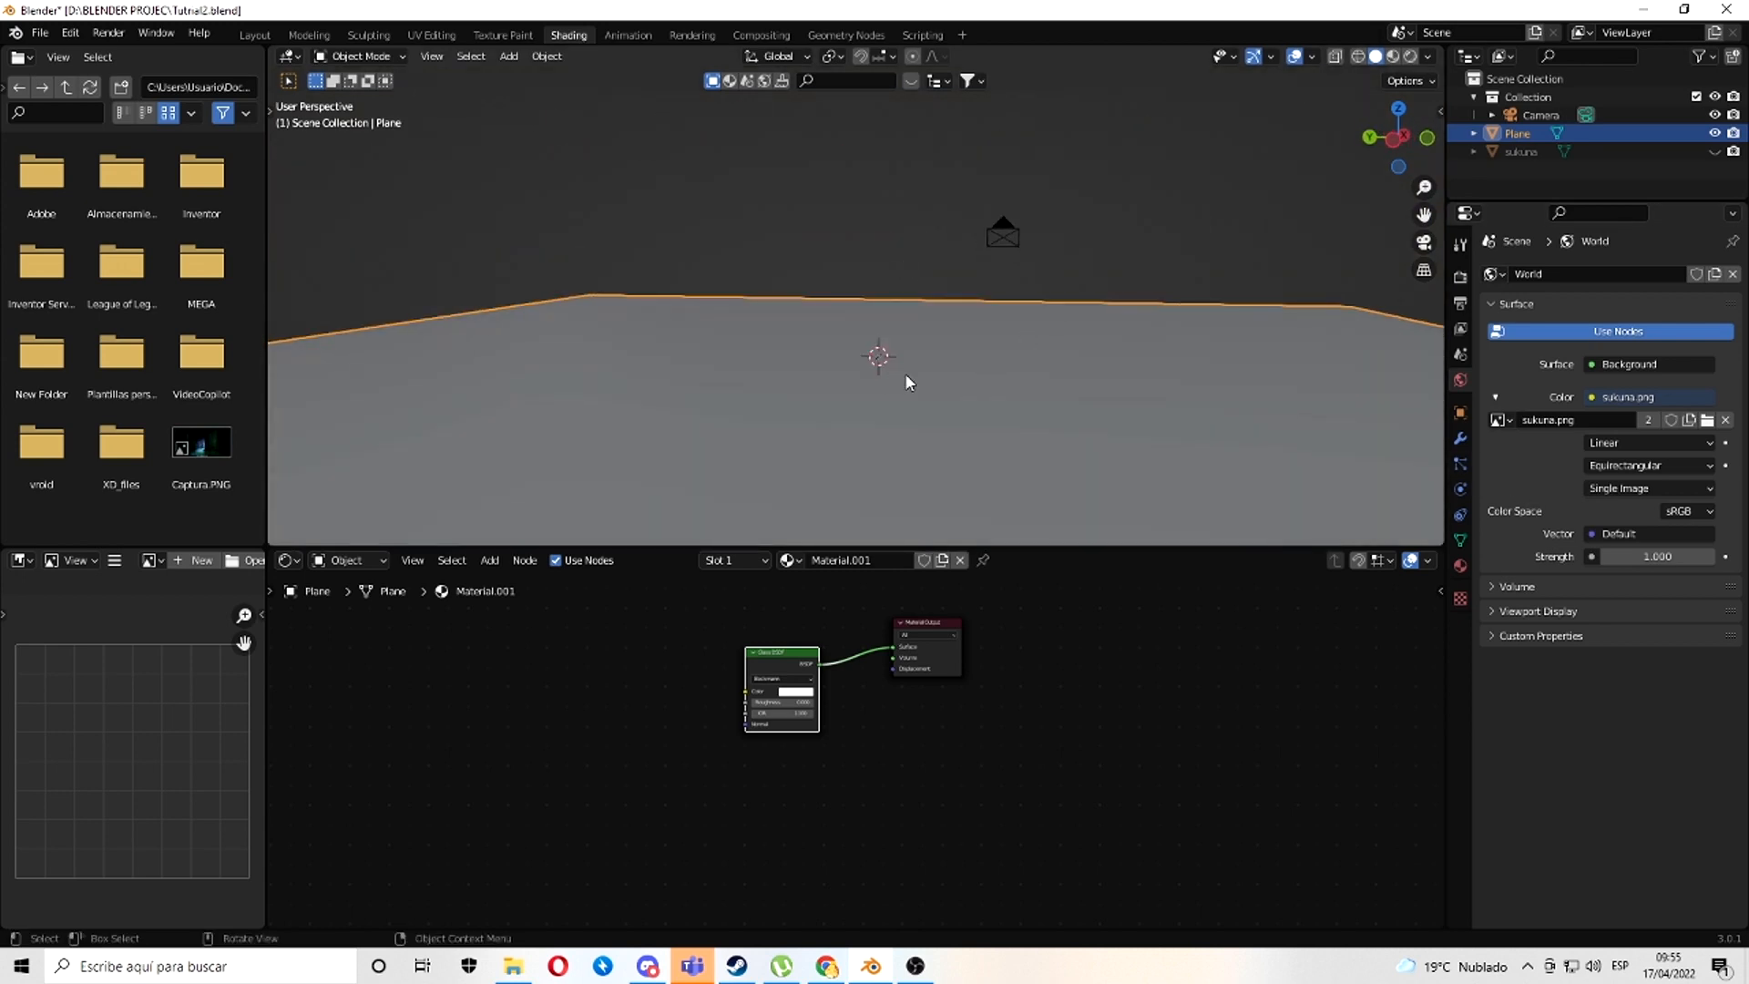
{"action": "left_click", "coordinate": [1462, 439]}
{"action": "left_click", "coordinate": [1536, 274]}
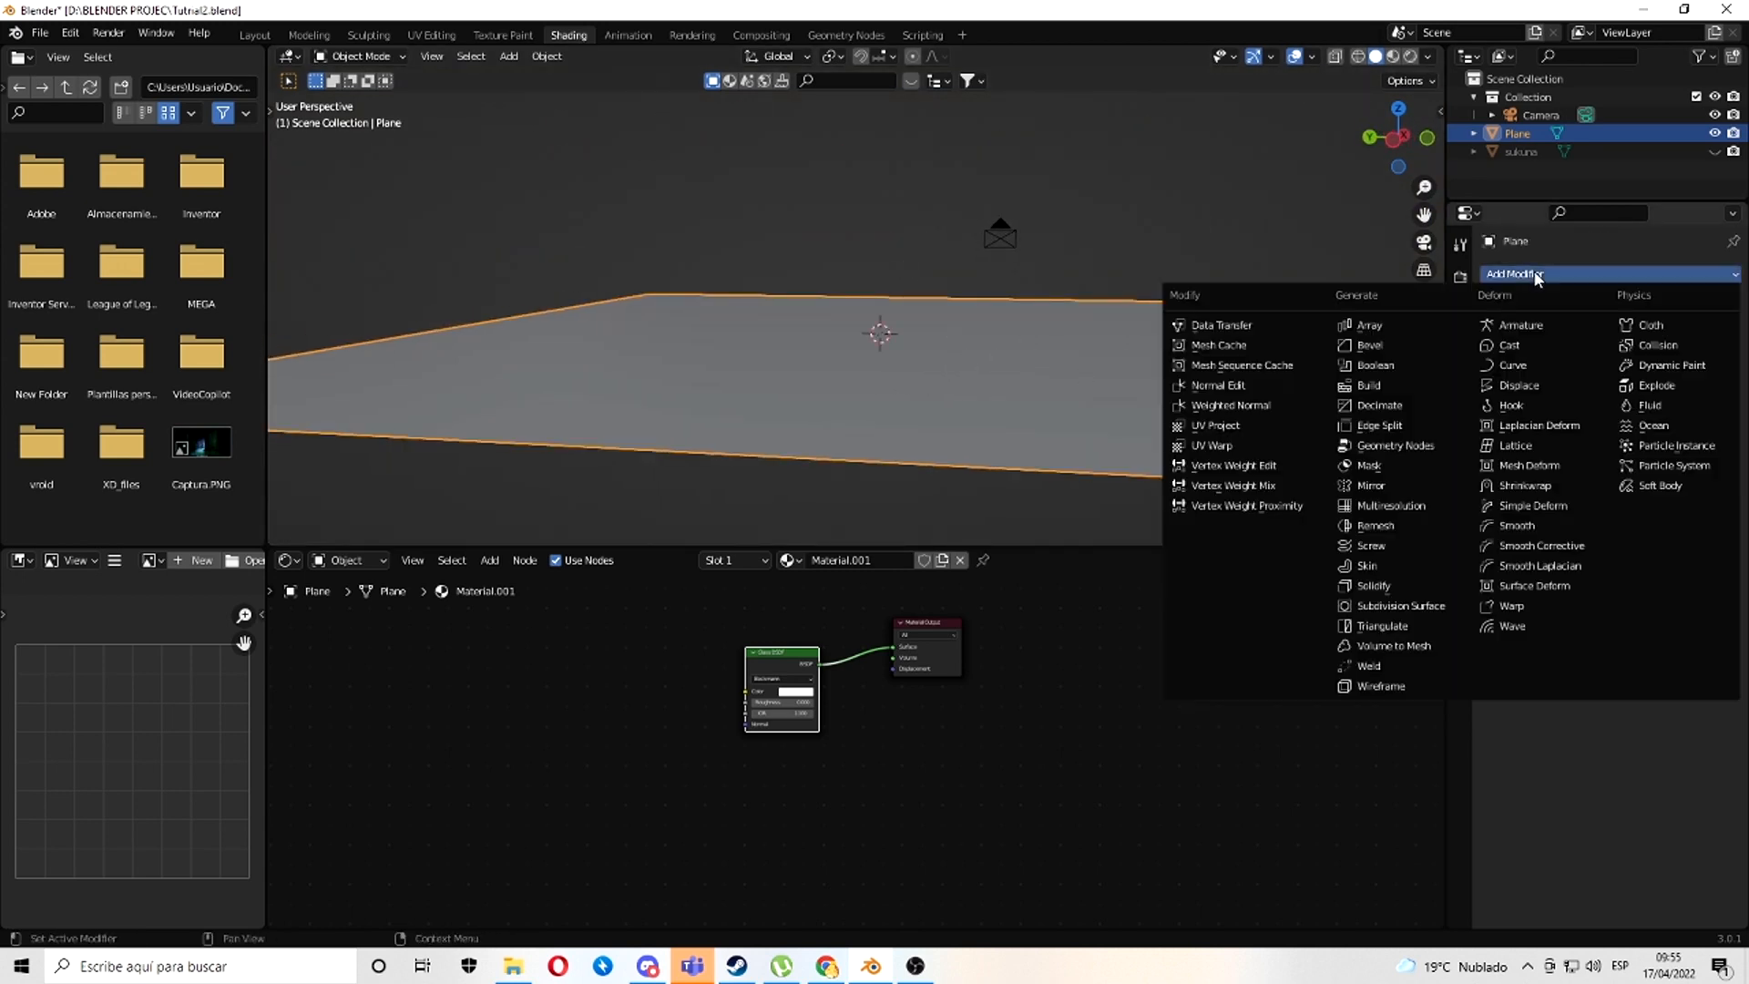
{"action": "left_click", "coordinate": [1373, 586]}
{"action": "middle_click_drag", "start_coordinate": [1254, 534], "coordinate": [880, 385]}
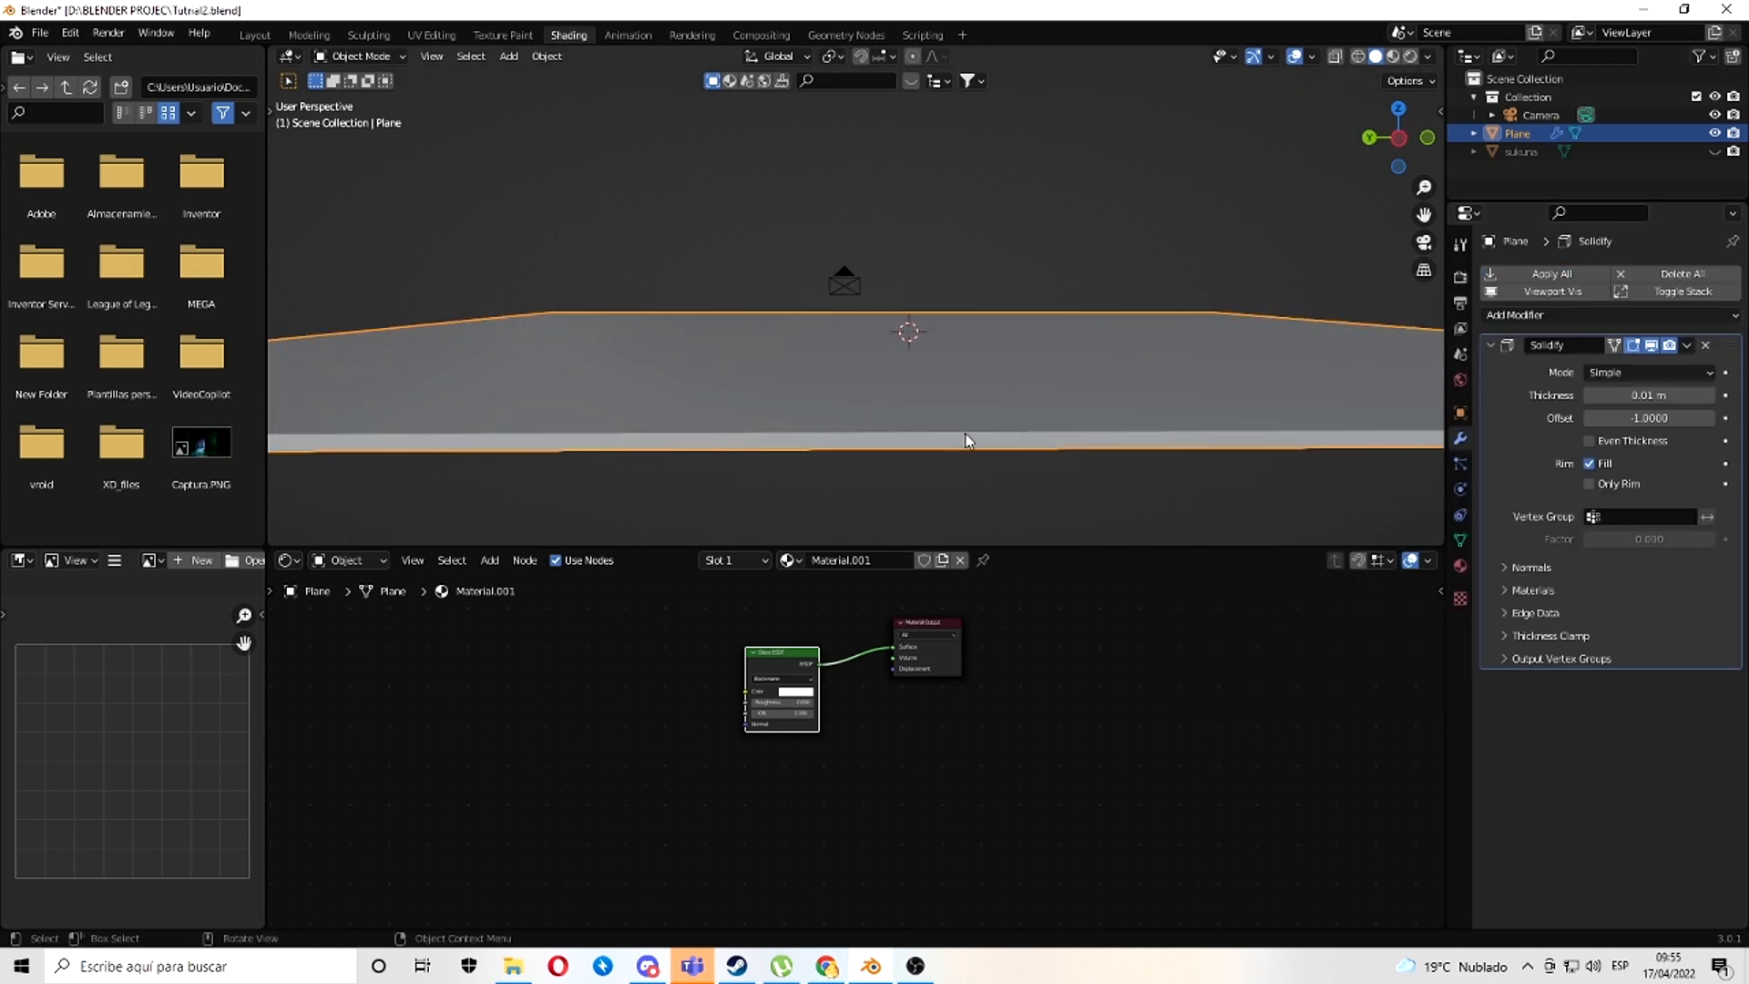
{"action": "middle_click_drag", "start_coordinate": [967, 441], "coordinate": [949, 377]}
{"action": "left_click", "coordinate": [1687, 346]}
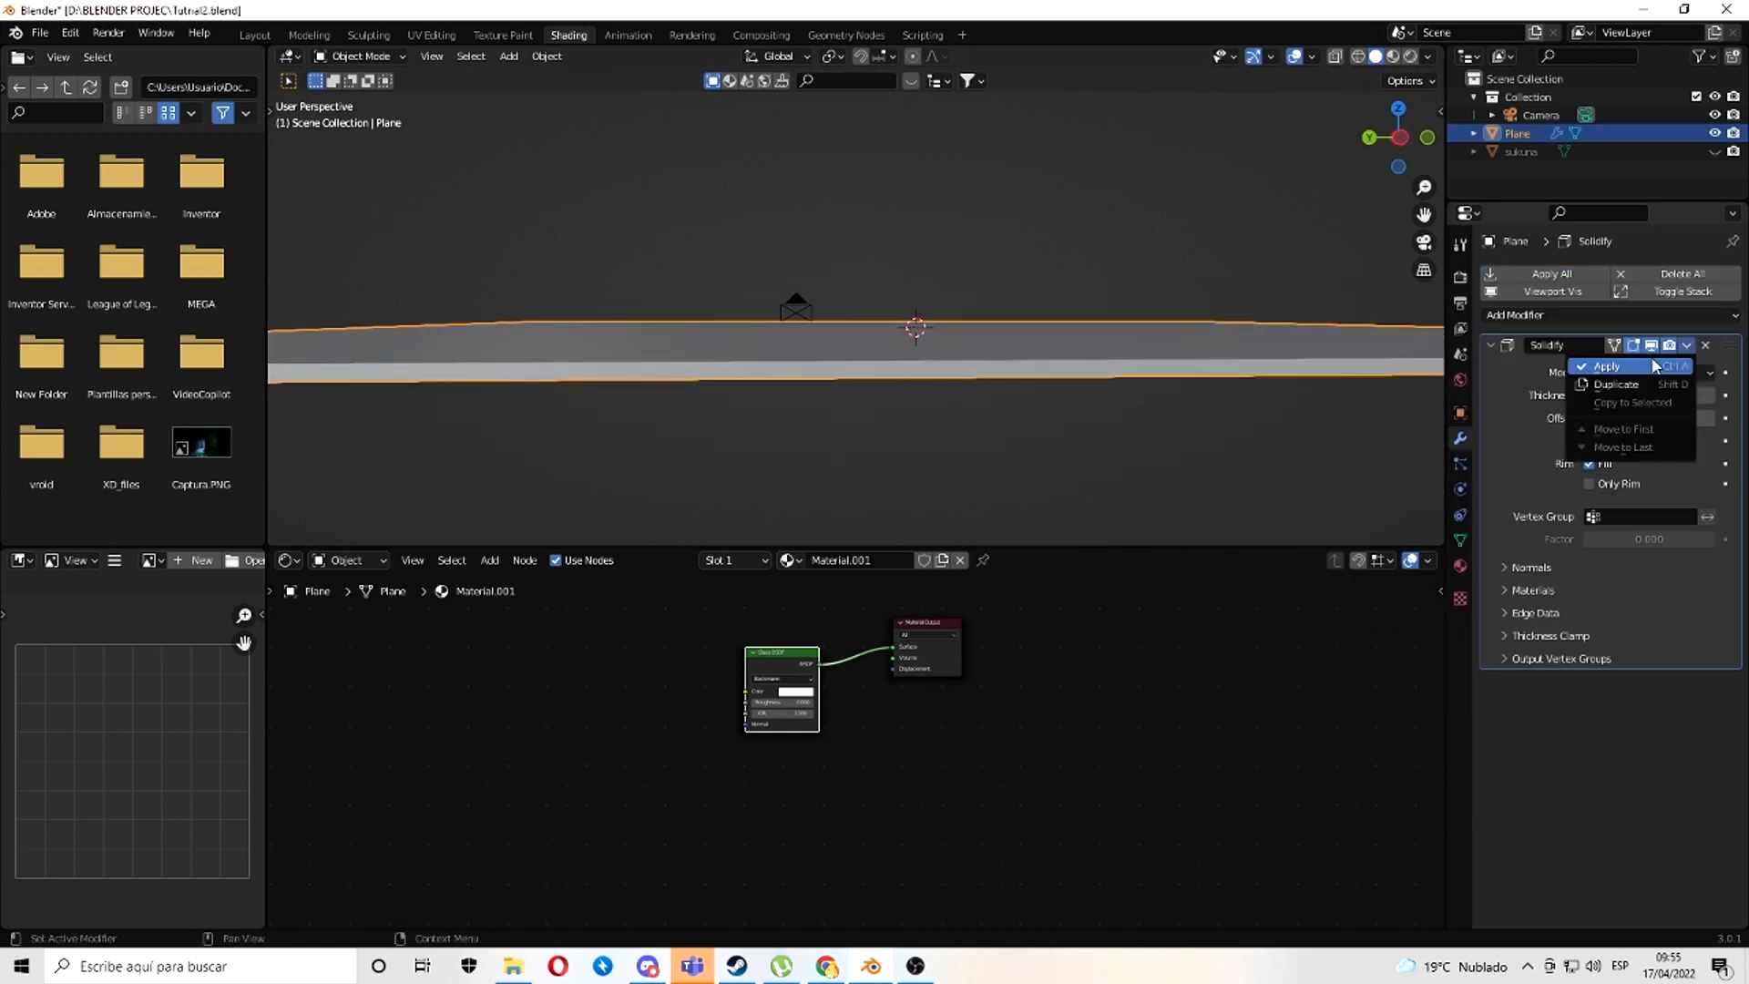
{"action": "left_click", "coordinate": [1642, 367]}
- Display the thickened glass plane with Material Preview shading
{"action": "middle_click_drag", "start_coordinate": [1011, 382], "coordinate": [782, 406]}
{"action": "left_click", "coordinate": [1392, 56]}
{"action": "mouse_move", "coordinate": [1235, 144]}
{"action": "middle_mouse_down"}
{"action": "mouse_move", "coordinate": [948, 304]}
{"action": "mouse_move", "coordinate": [1266, 298]}
{"action": "mouse_move", "coordinate": [1269, 328]}
{"action": "mouse_move", "coordinate": [1052, 324]}
{"action": "mouse_move", "coordinate": [1035, 348]}
{"action": "mouse_move", "coordinate": [1184, 257]}
{"action": "mouse_move", "coordinate": [1138, 283]}
{"action": "middle_mouse_up"}
- Add a Bump node and connect its Normal output to the Normal input of the Glass BSDF
{"action": "scroll", "coordinate": [664, 697], "scroll_direction": "down", "scroll_amount": 3}
{"action": "middle_click_drag", "start_coordinate": [653, 711], "coordinate": [747, 690]}
{"action": "scroll", "coordinate": [758, 697], "scroll_direction": "up", "scroll_amount": 4}
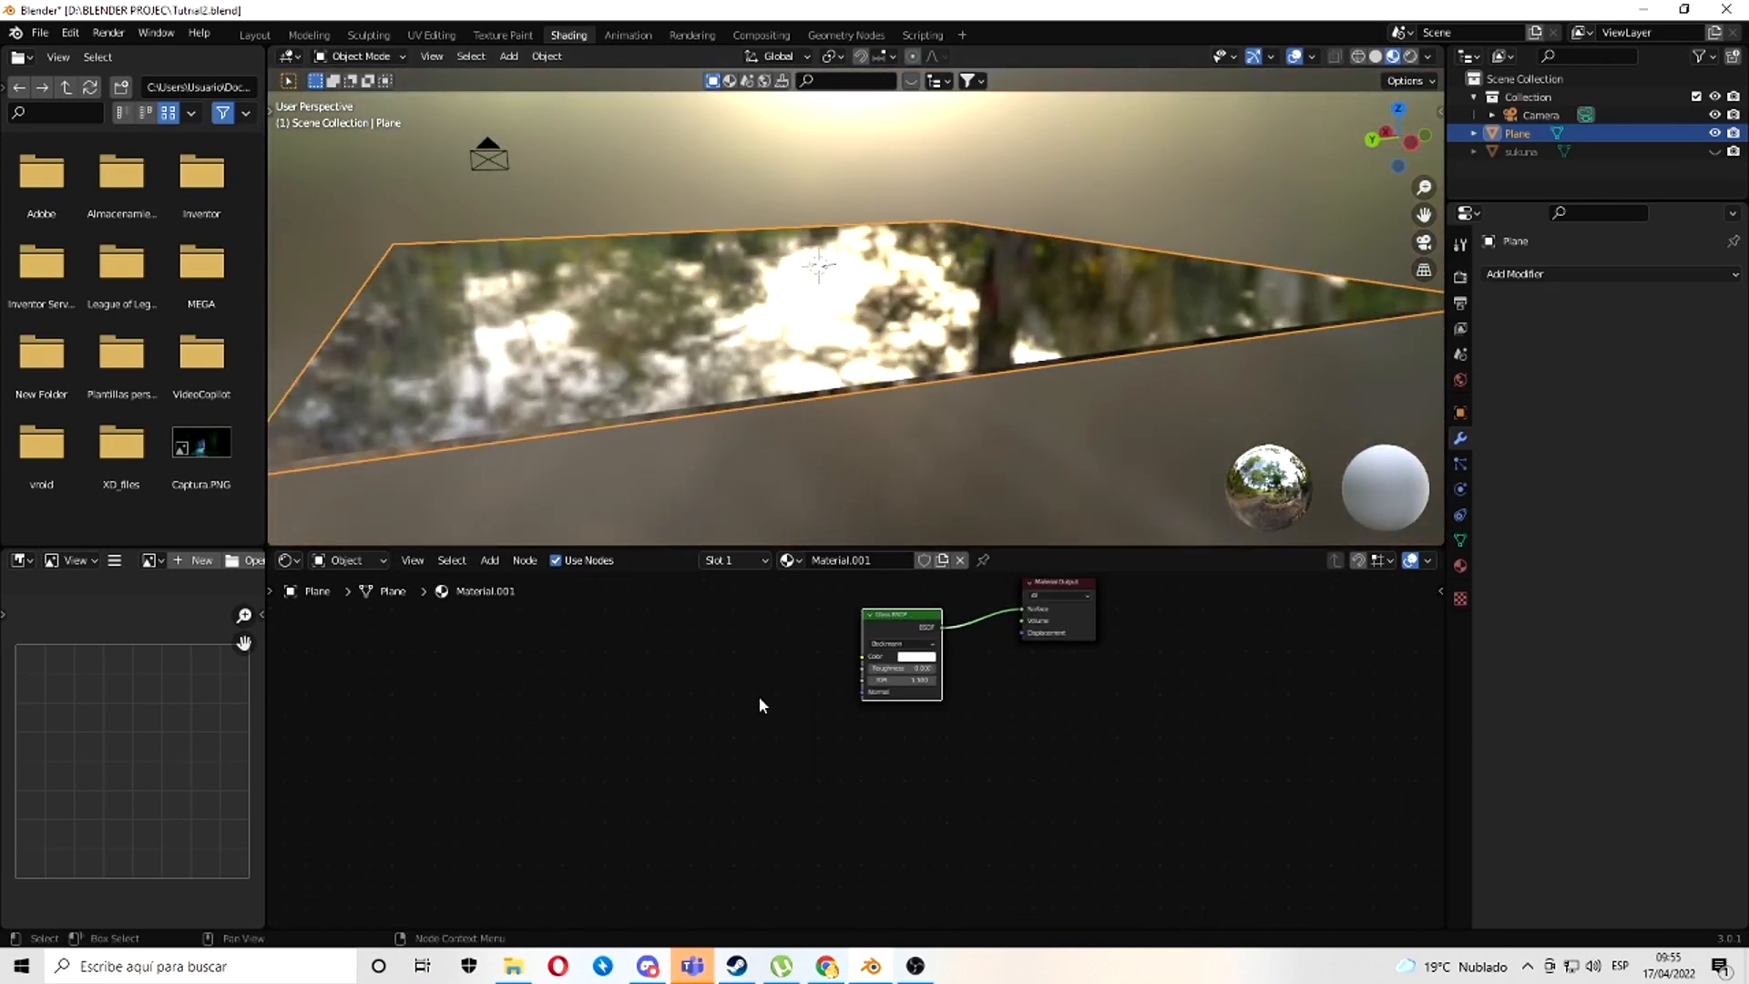
{"action": "key", "text": "shift+a"}
{"action": "left_click", "coordinate": [763, 696]}
{"action": "type", "text": "bum"}
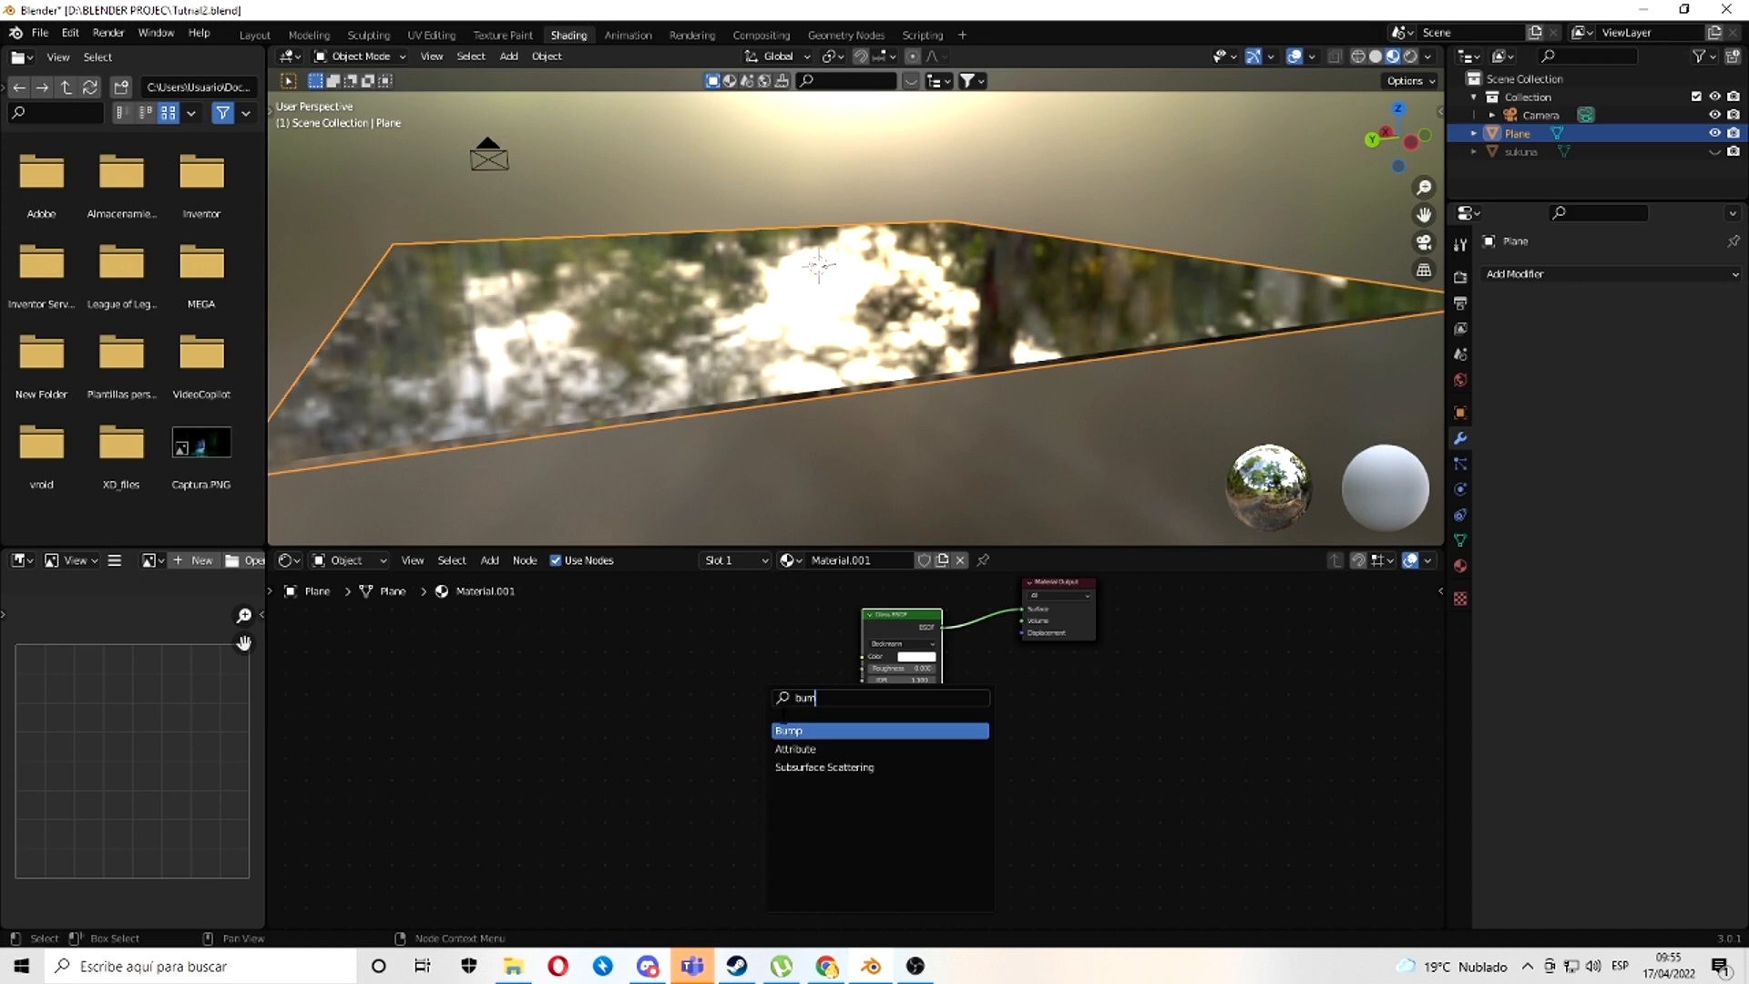
{"action": "key", "text": "Return"}
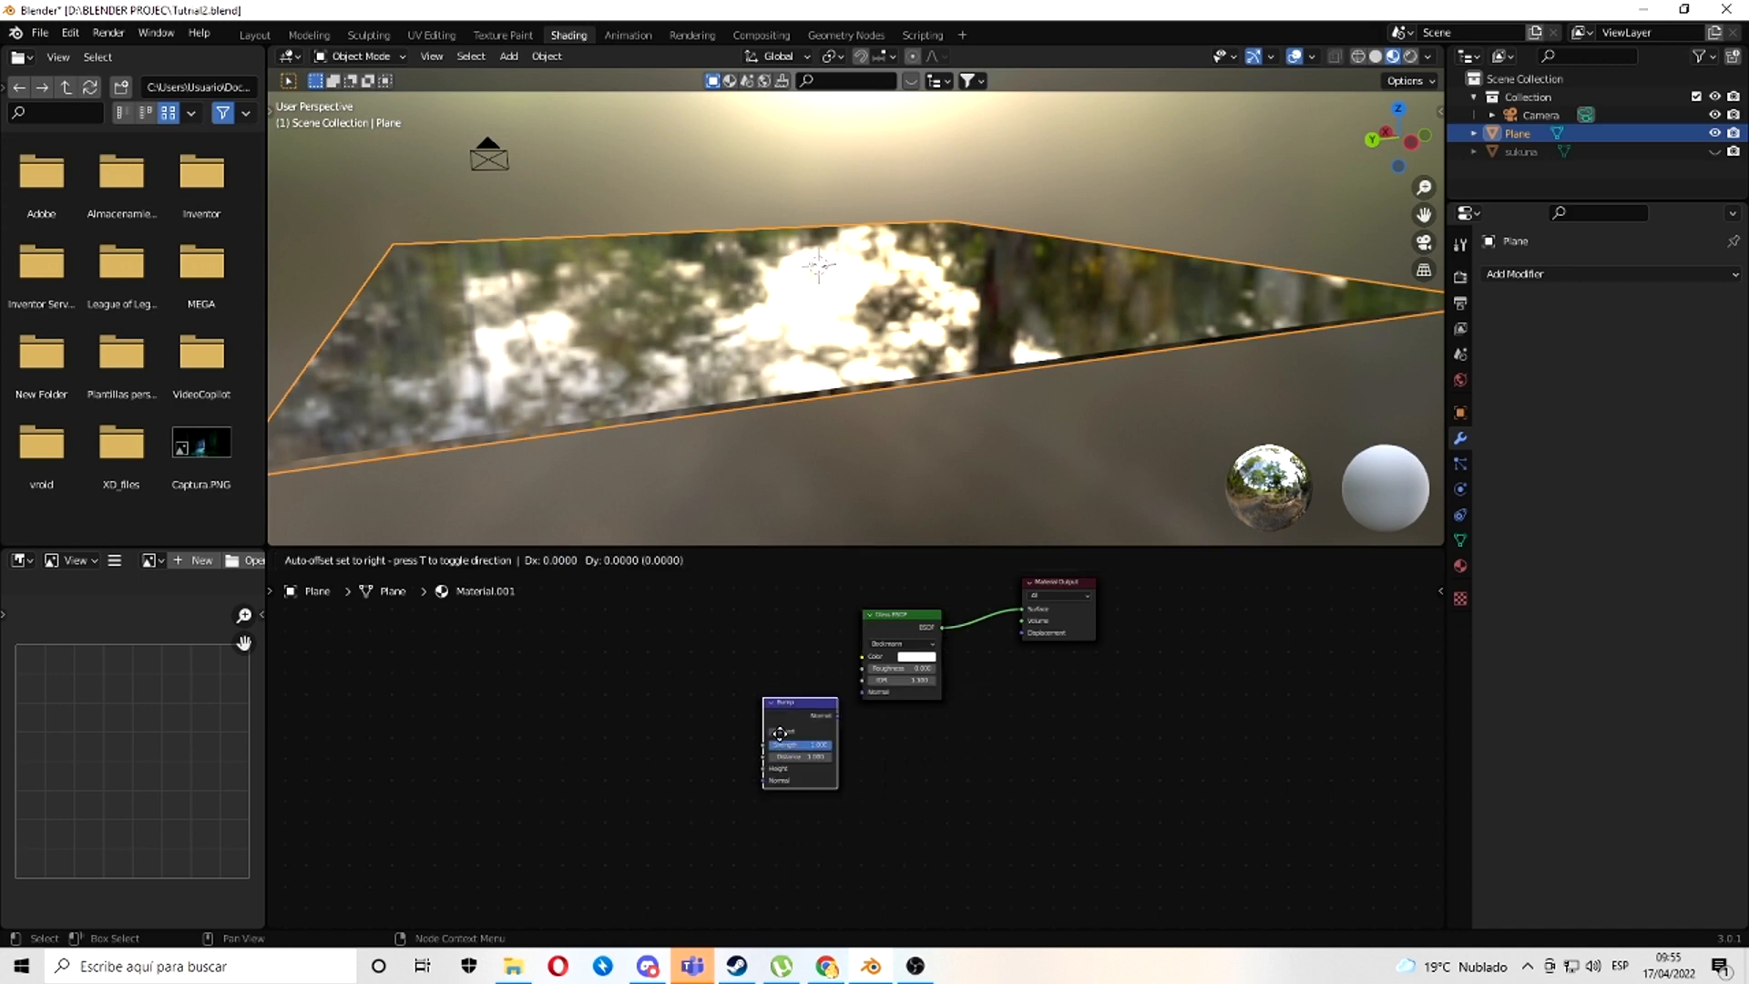
{"action": "left_click", "coordinate": [763, 698]}
{"action": "scroll", "coordinate": [853, 713], "scroll_direction": "up", "scroll_amount": 5}
{"action": "left_click_drag", "start_coordinate": [793, 668], "coordinate": [872, 650]}
{"action": "middle_click_drag", "start_coordinate": [920, 428], "coordinate": [1027, 406]}
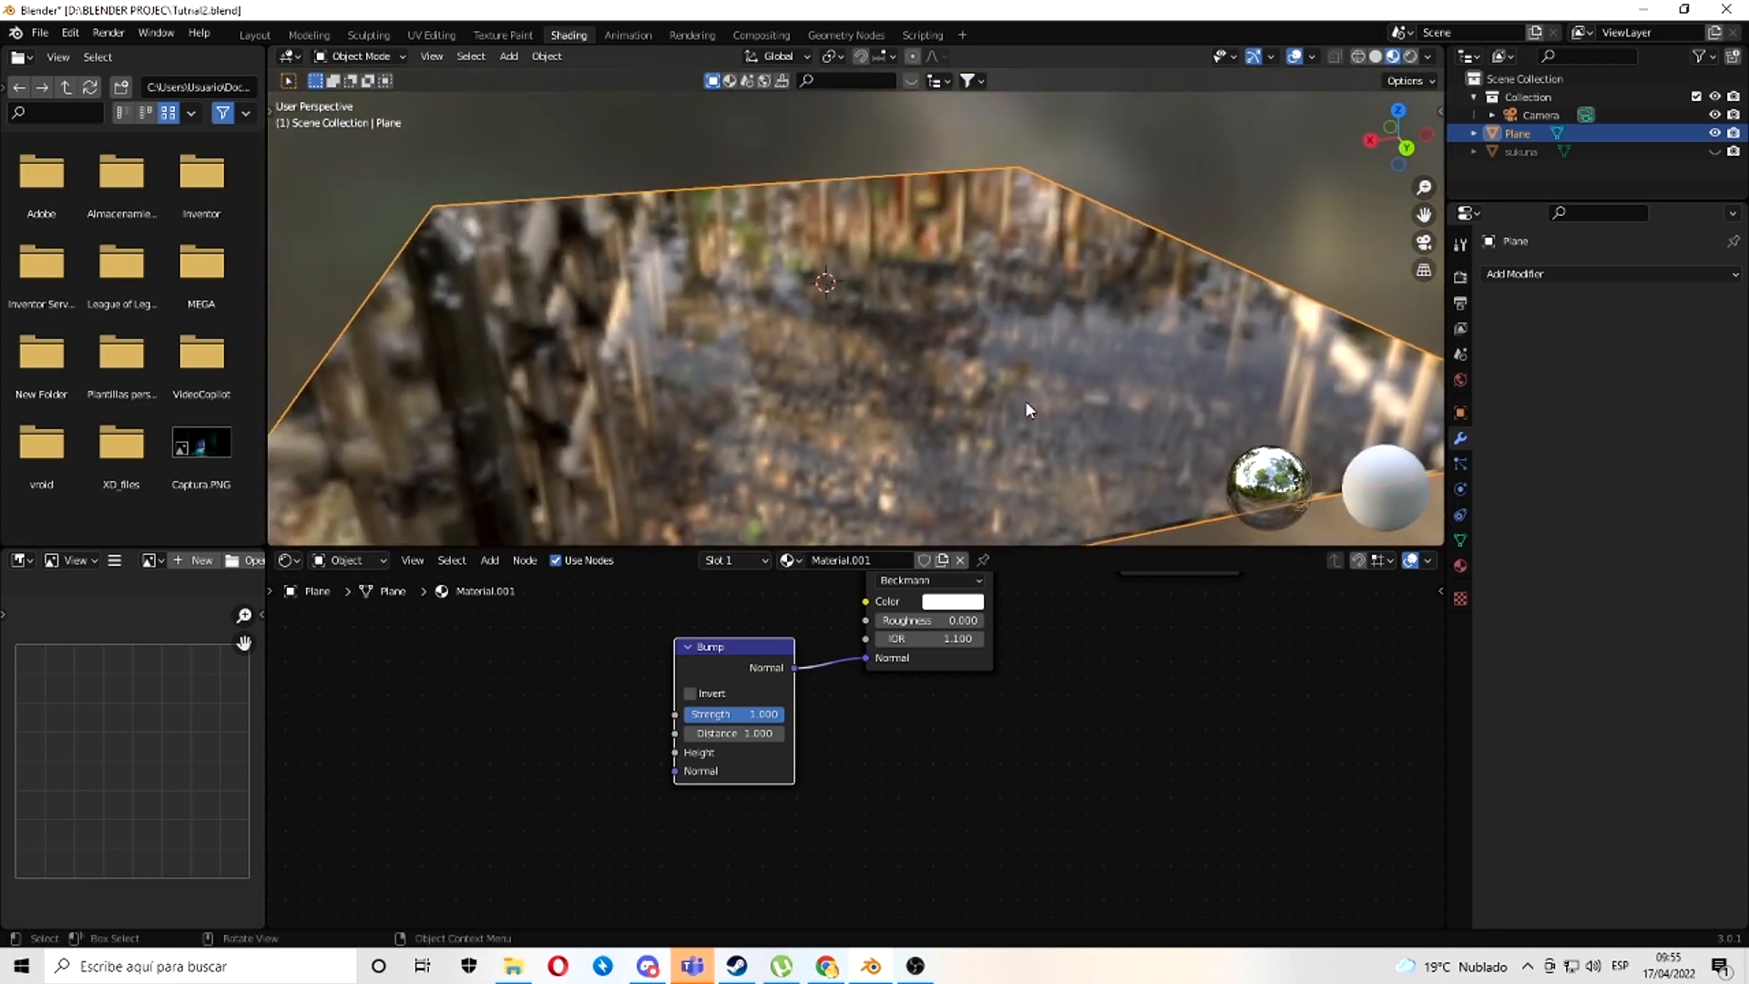
- Bring the black 276982220 image from the Tutorial folder on drive D: into the shader nodes and connect its Color to the Bump Height
{"action": "left_click", "coordinate": [516, 970]}
{"action": "left_click", "coordinate": [715, 707]}
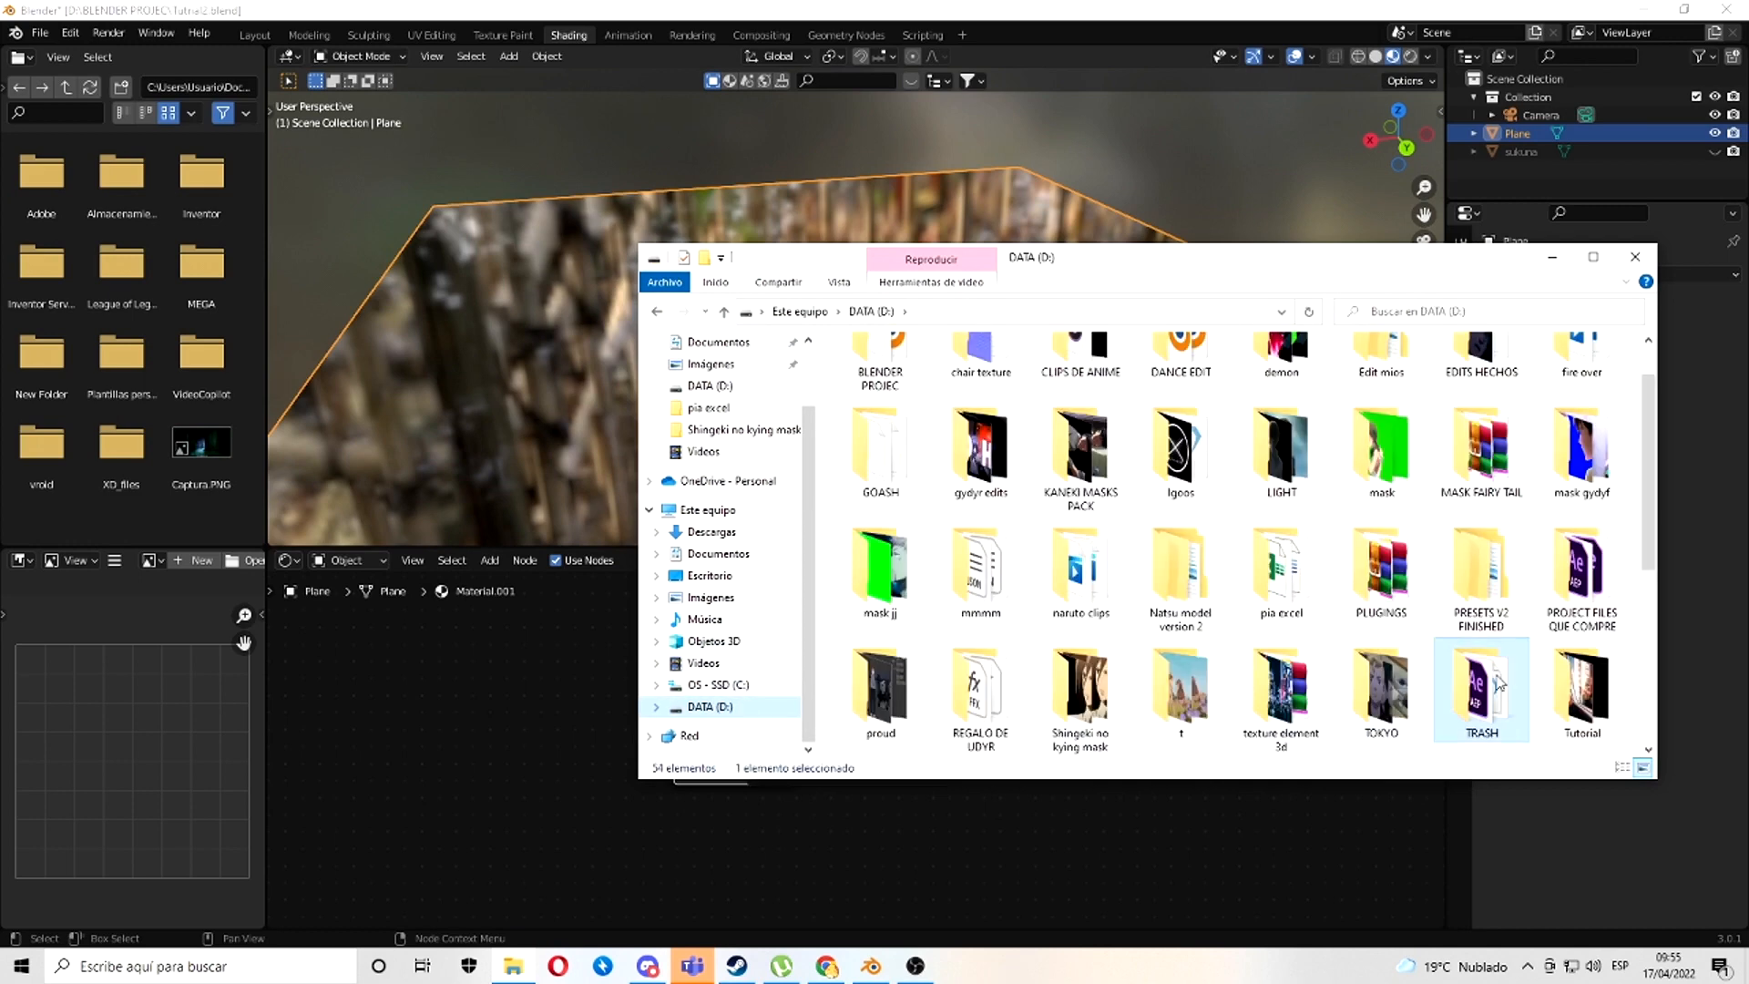
{"action": "double_click", "coordinate": [1586, 697]}
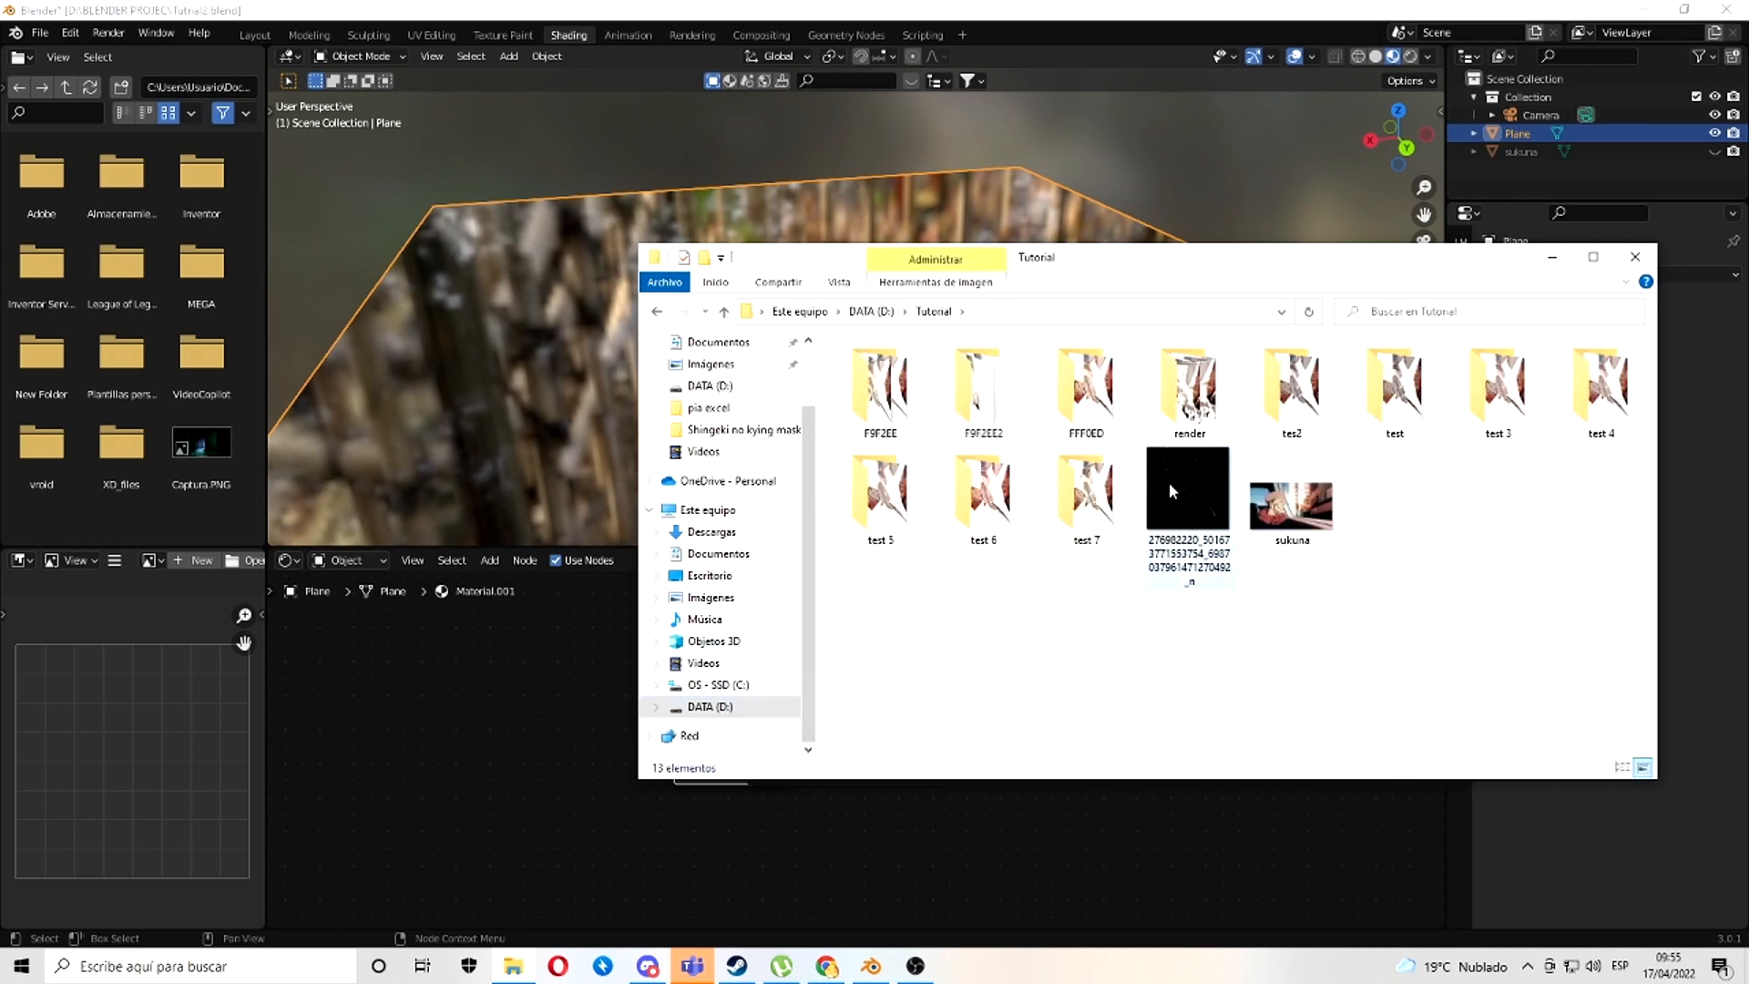
{"action": "left_click_drag", "start_coordinate": [1188, 492], "coordinate": [426, 694]}
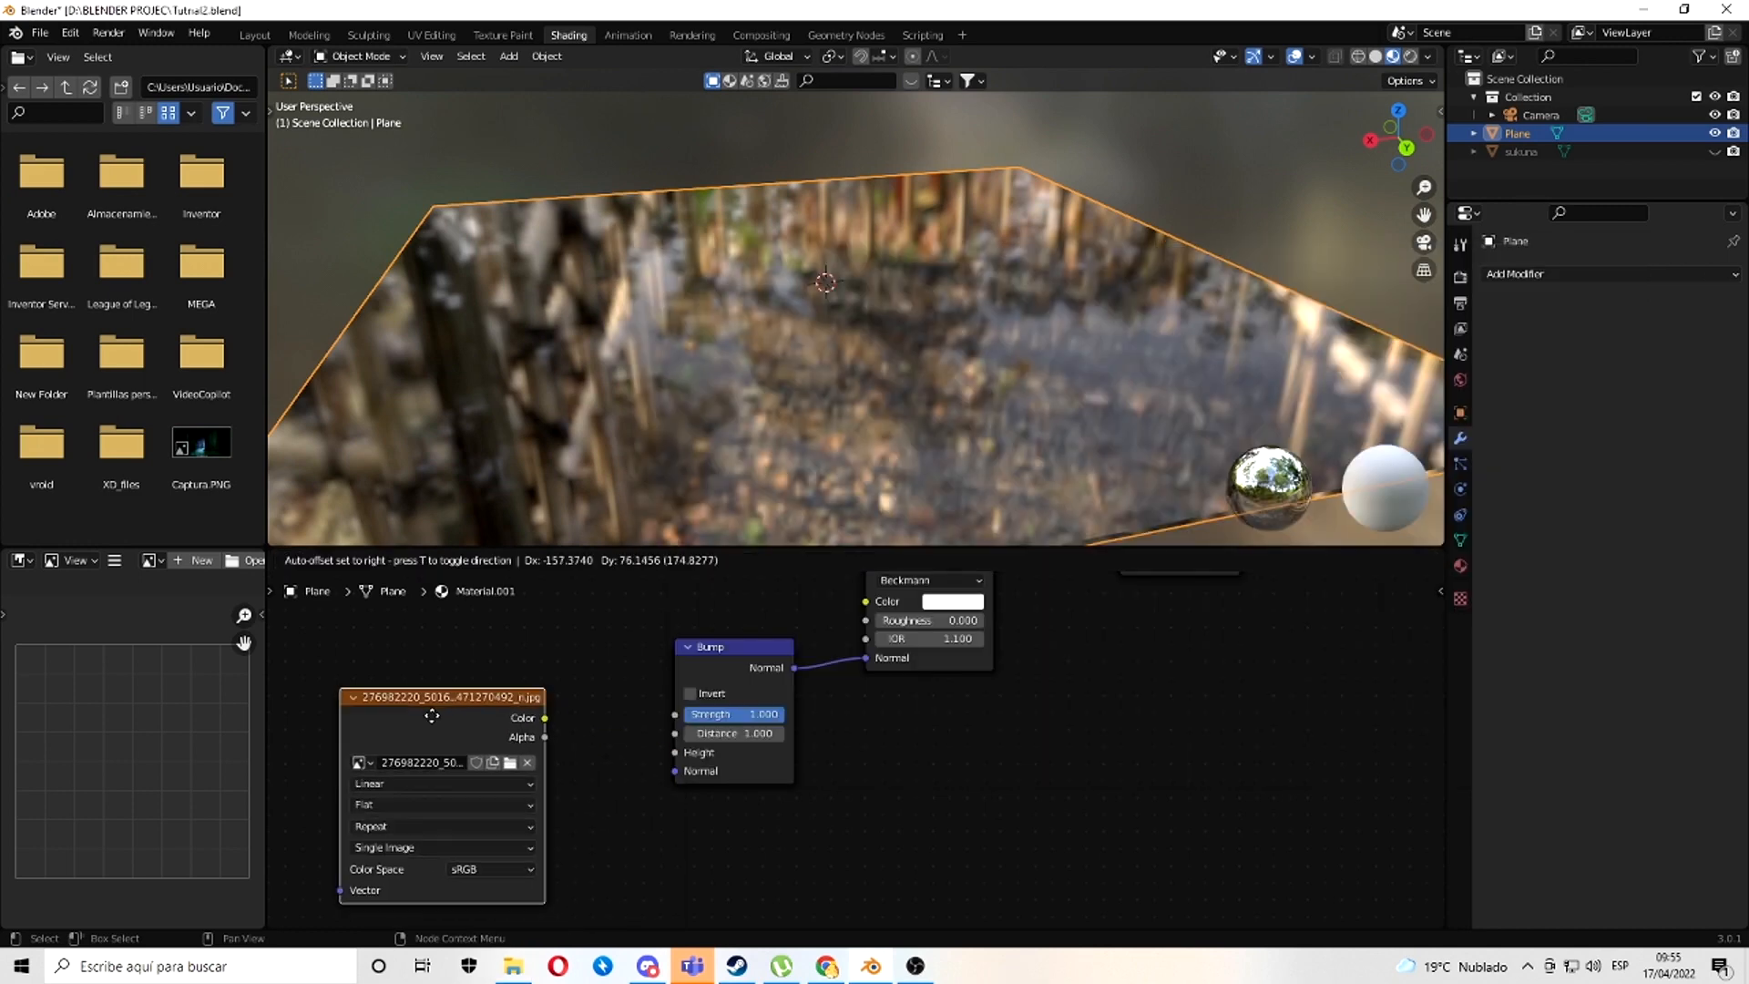
{"action": "left_click_drag", "start_coordinate": [544, 714], "coordinate": [675, 753]}
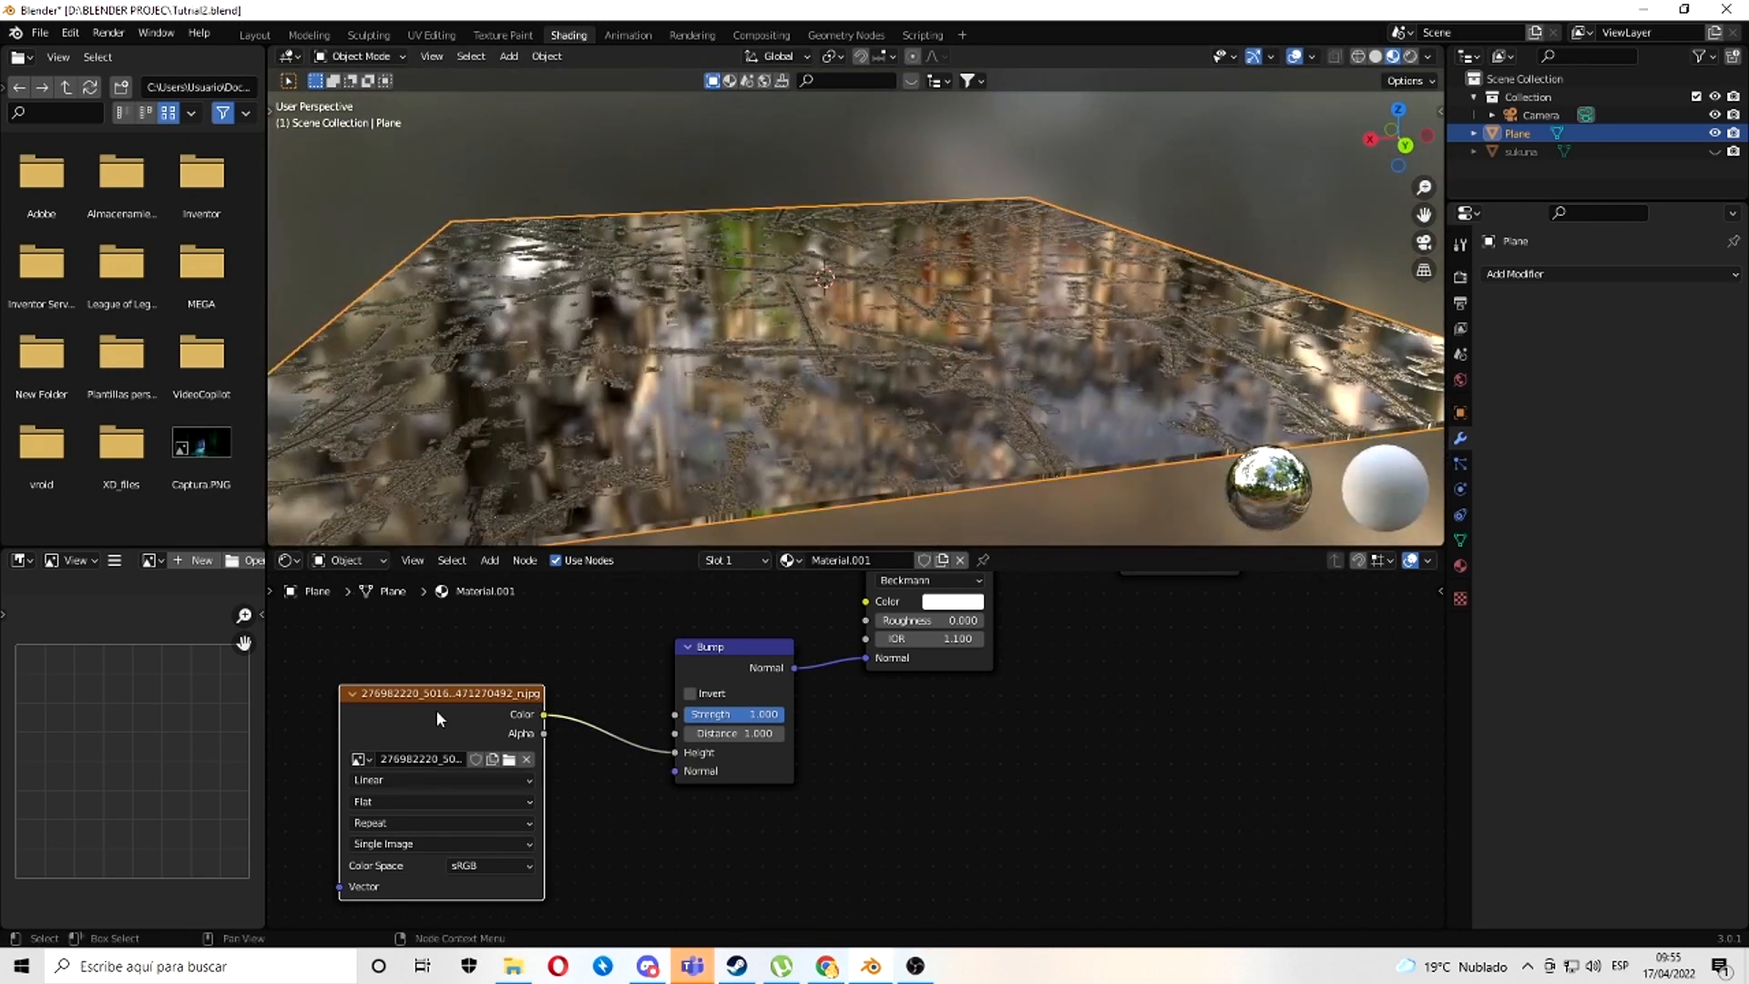
- Add Texture Coordinate and Mapping nodes to the image texture node, driven by the UV output
{"action": "key", "text": "ctrl+t"}
{"action": "middle_click_drag", "start_coordinate": [858, 520], "coordinate": [947, 446]}
{"action": "scroll", "coordinate": [439, 777], "scroll_direction": "down", "scroll_amount": 2}
{"action": "middle_click_drag", "start_coordinate": [439, 777], "coordinate": [857, 752]}
{"action": "middle_click_drag", "start_coordinate": [1043, 459], "coordinate": [1069, 313]}
{"action": "scroll", "coordinate": [1244, 756], "scroll_direction": "up", "scroll_amount": 1}
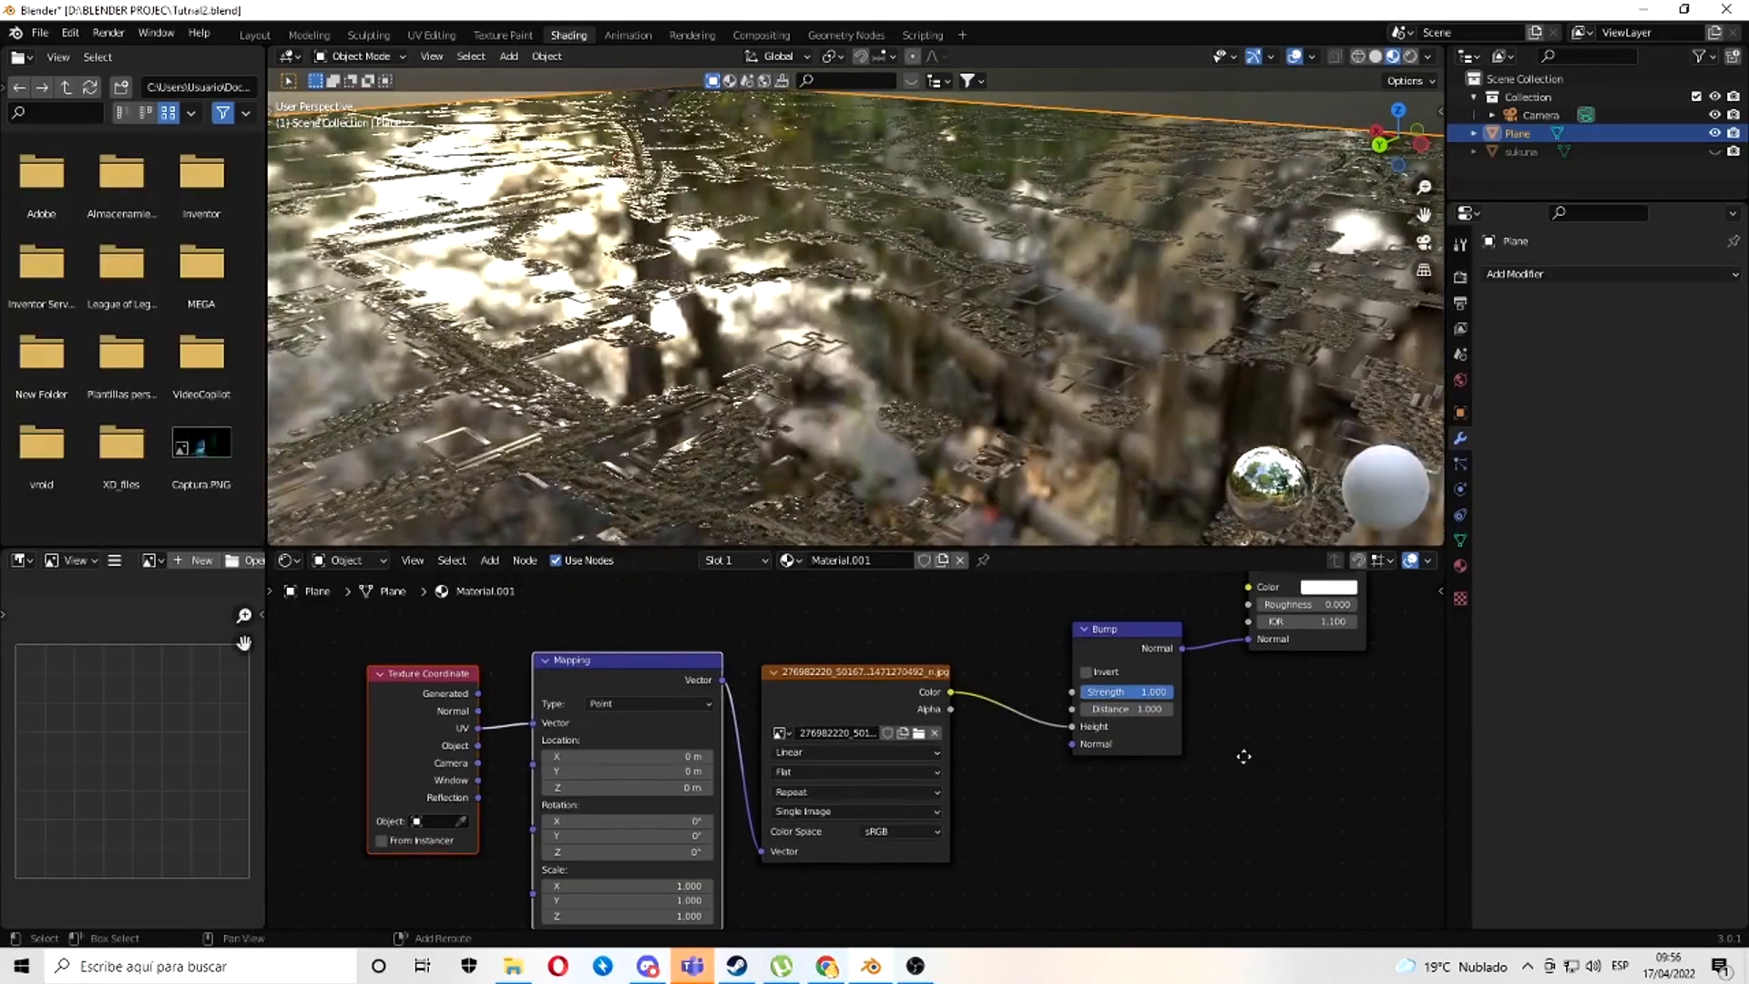
- Set the Bump node's Strength to 0.1 and its Distance to 0.02
{"action": "scroll", "coordinate": [1129, 740], "scroll_direction": "up", "scroll_amount": 5}
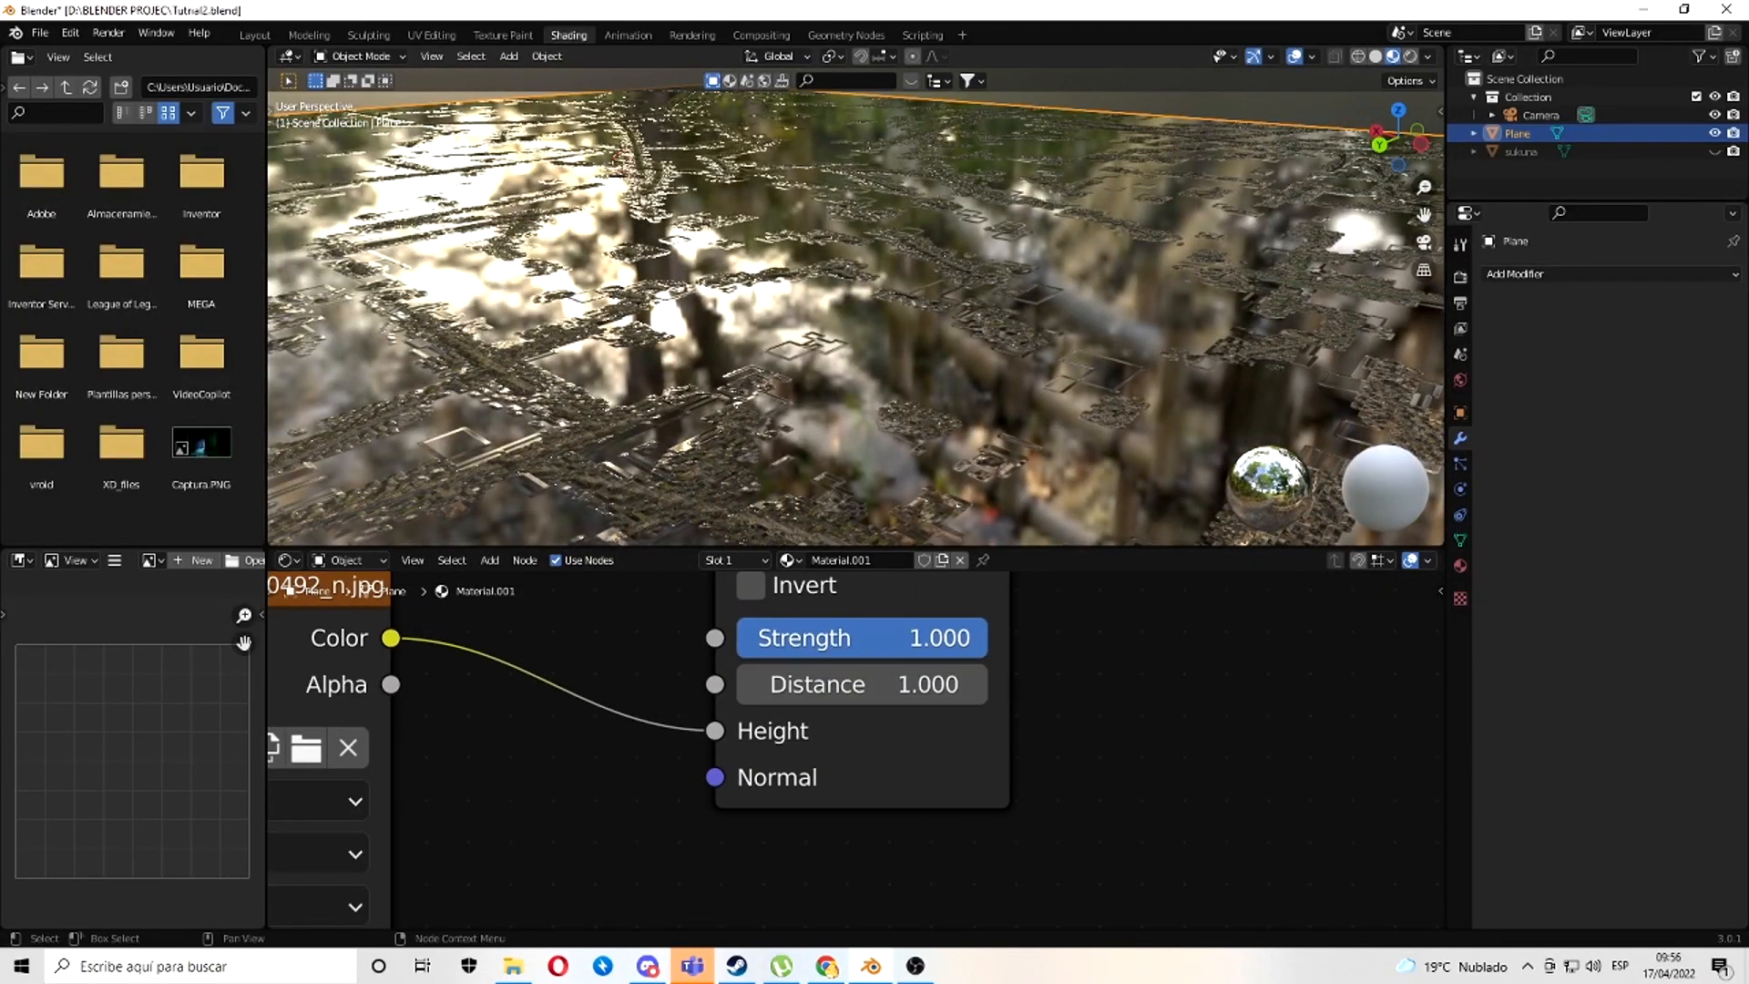
{"action": "left_click_drag", "start_coordinate": [981, 637], "coordinate": [832, 638]}
{"action": "left_click", "coordinate": [834, 637]}
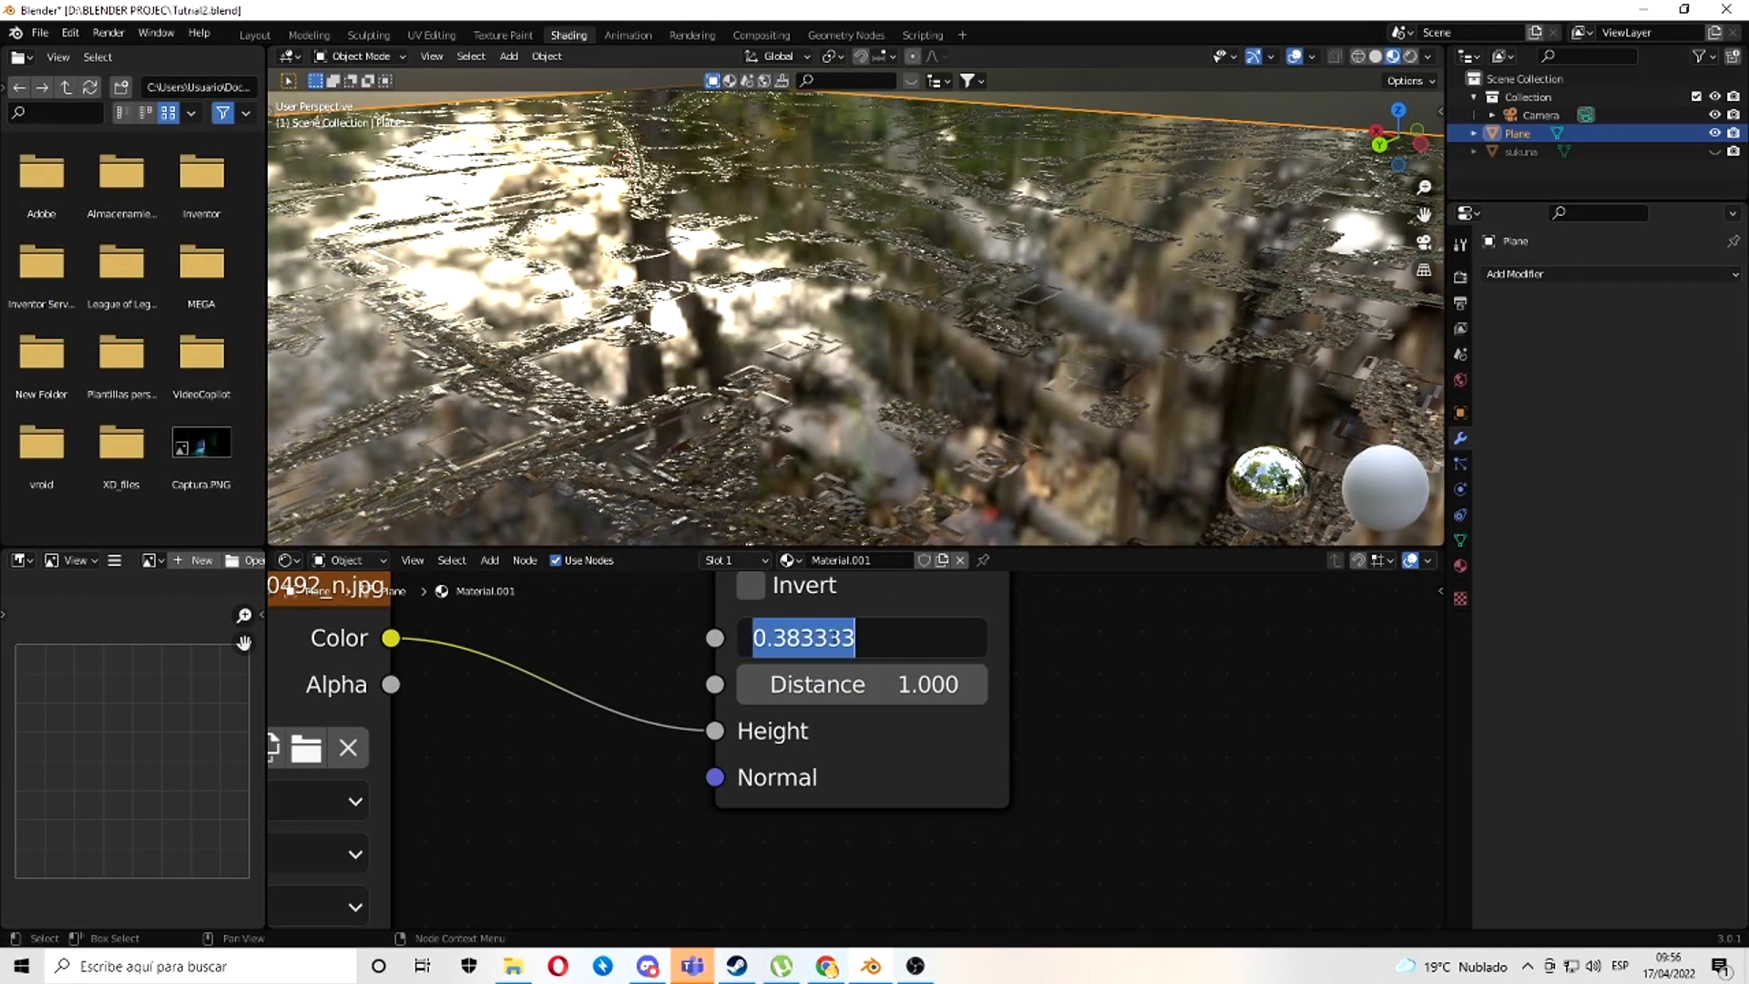
{"action": "type", "text": "´.1"}
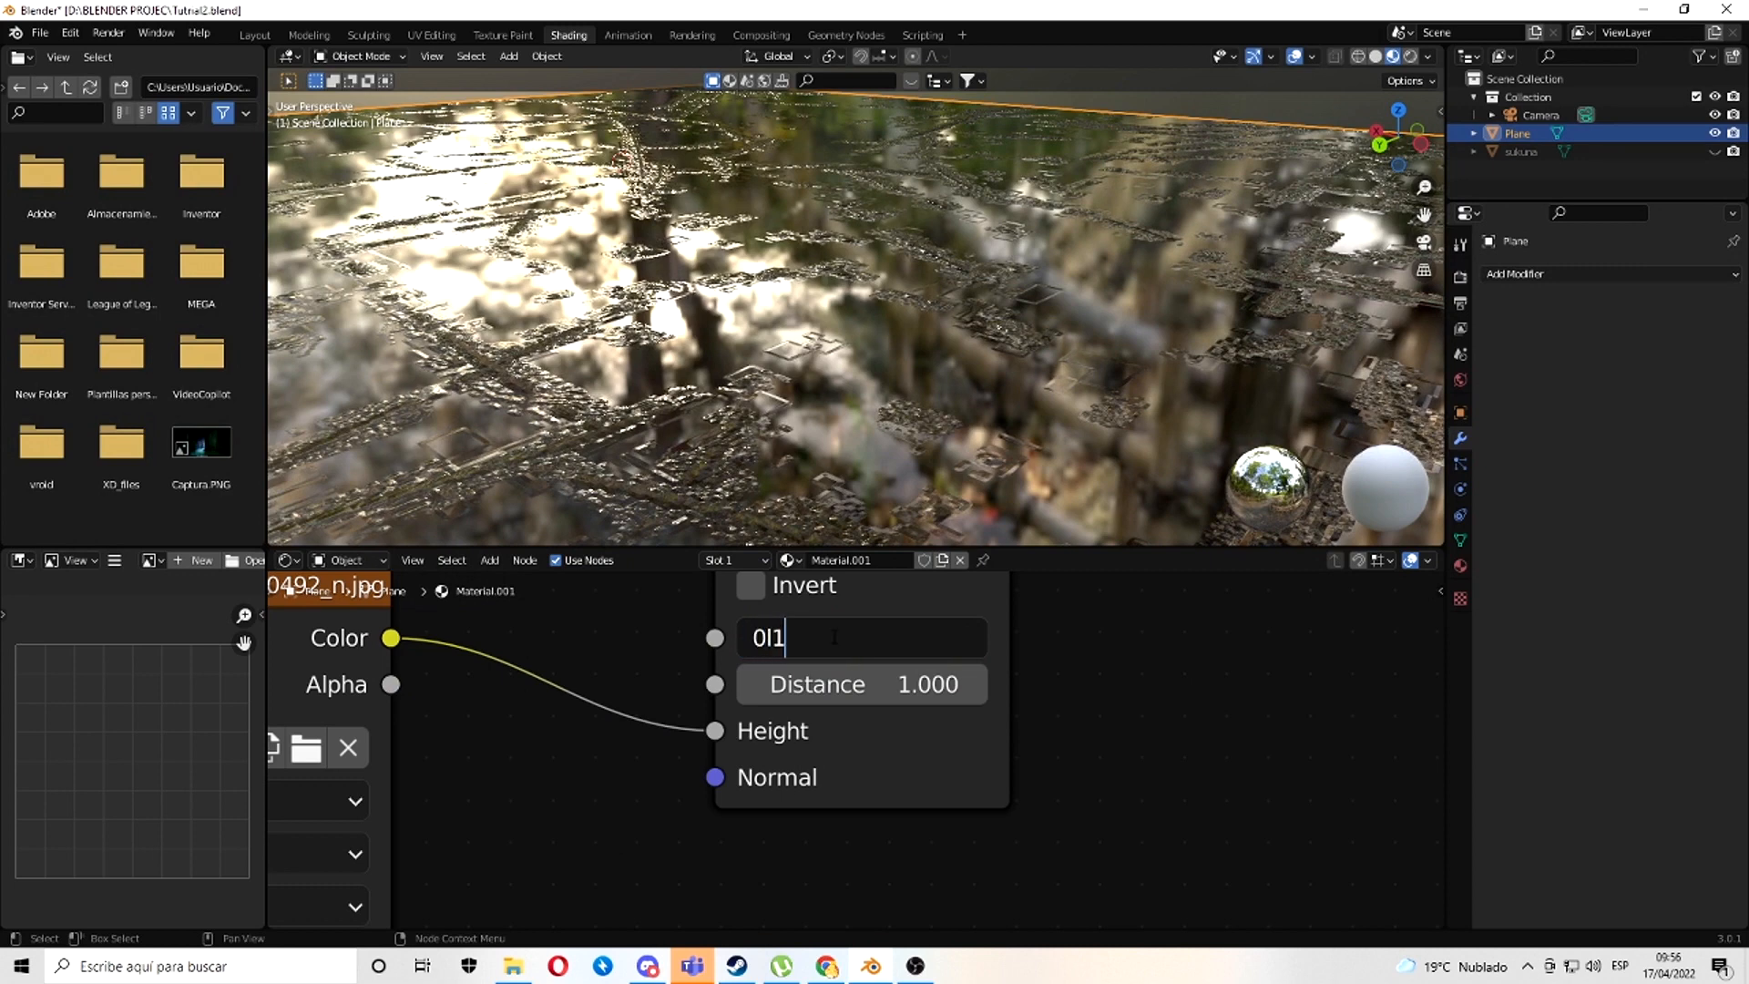
{"action": "type", "text": "1"}
{"action": "key", "text": "Return"}
{"action": "left_click", "coordinate": [874, 685]}
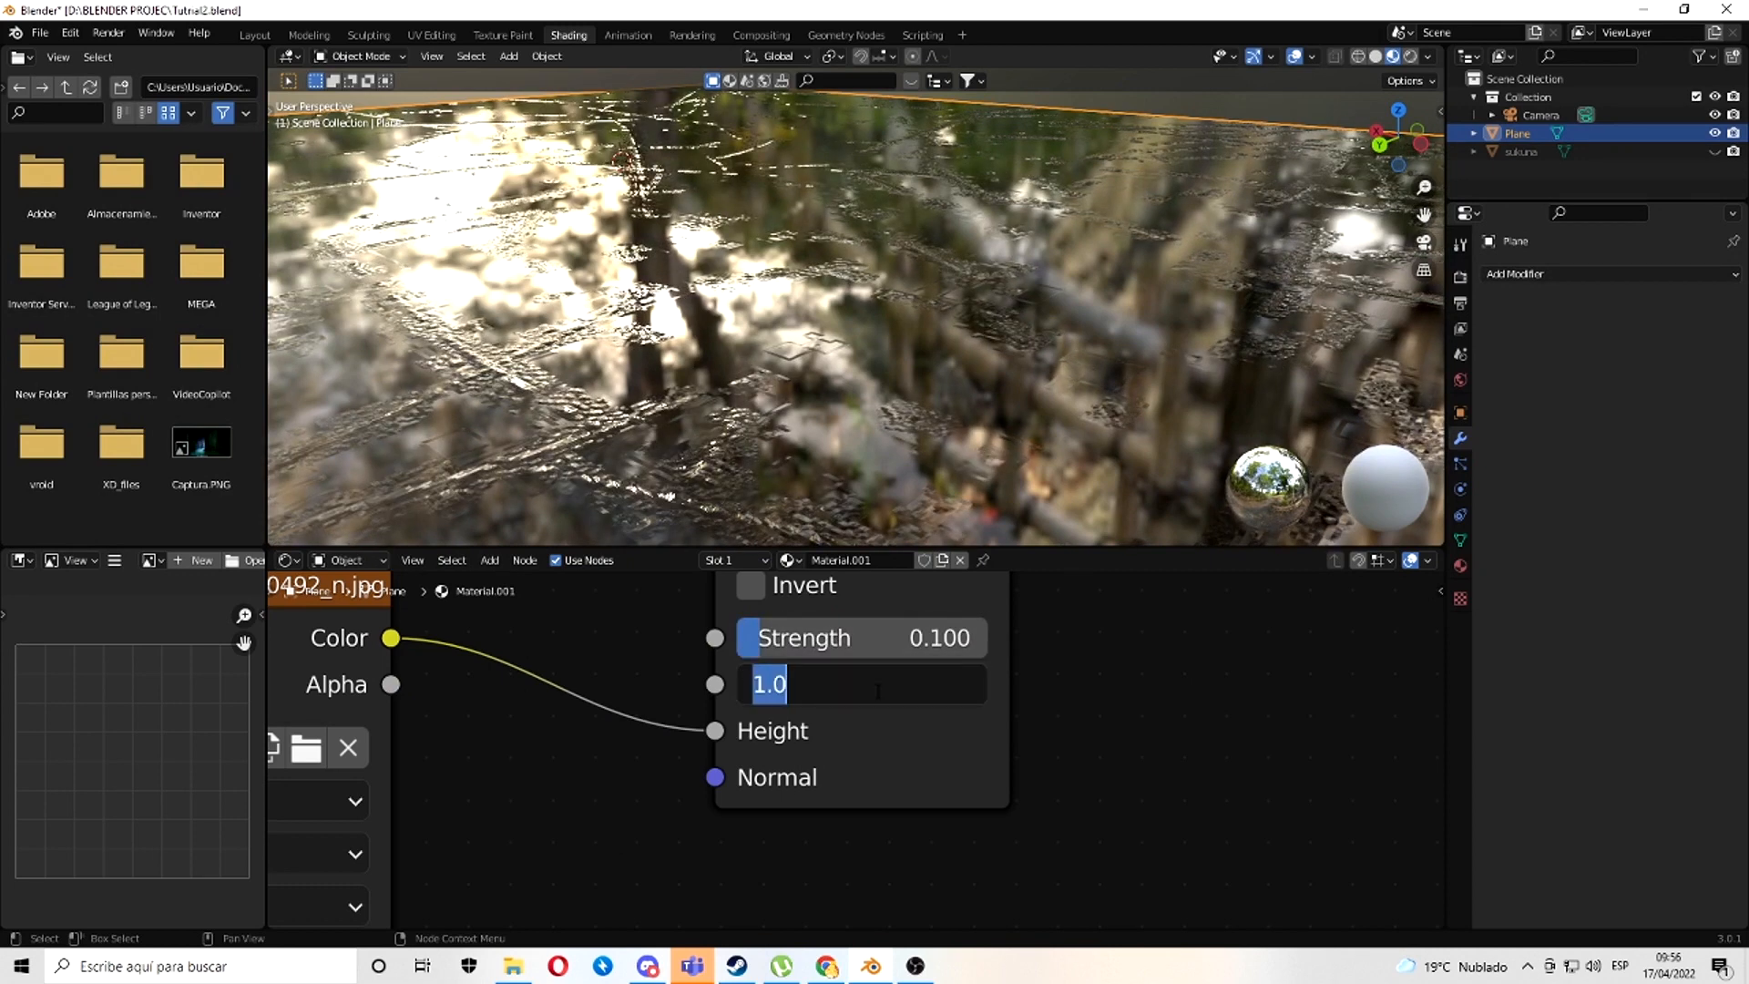
{"action": "type", "text": "0.02"}
{"action": "key", "text": "Return"}
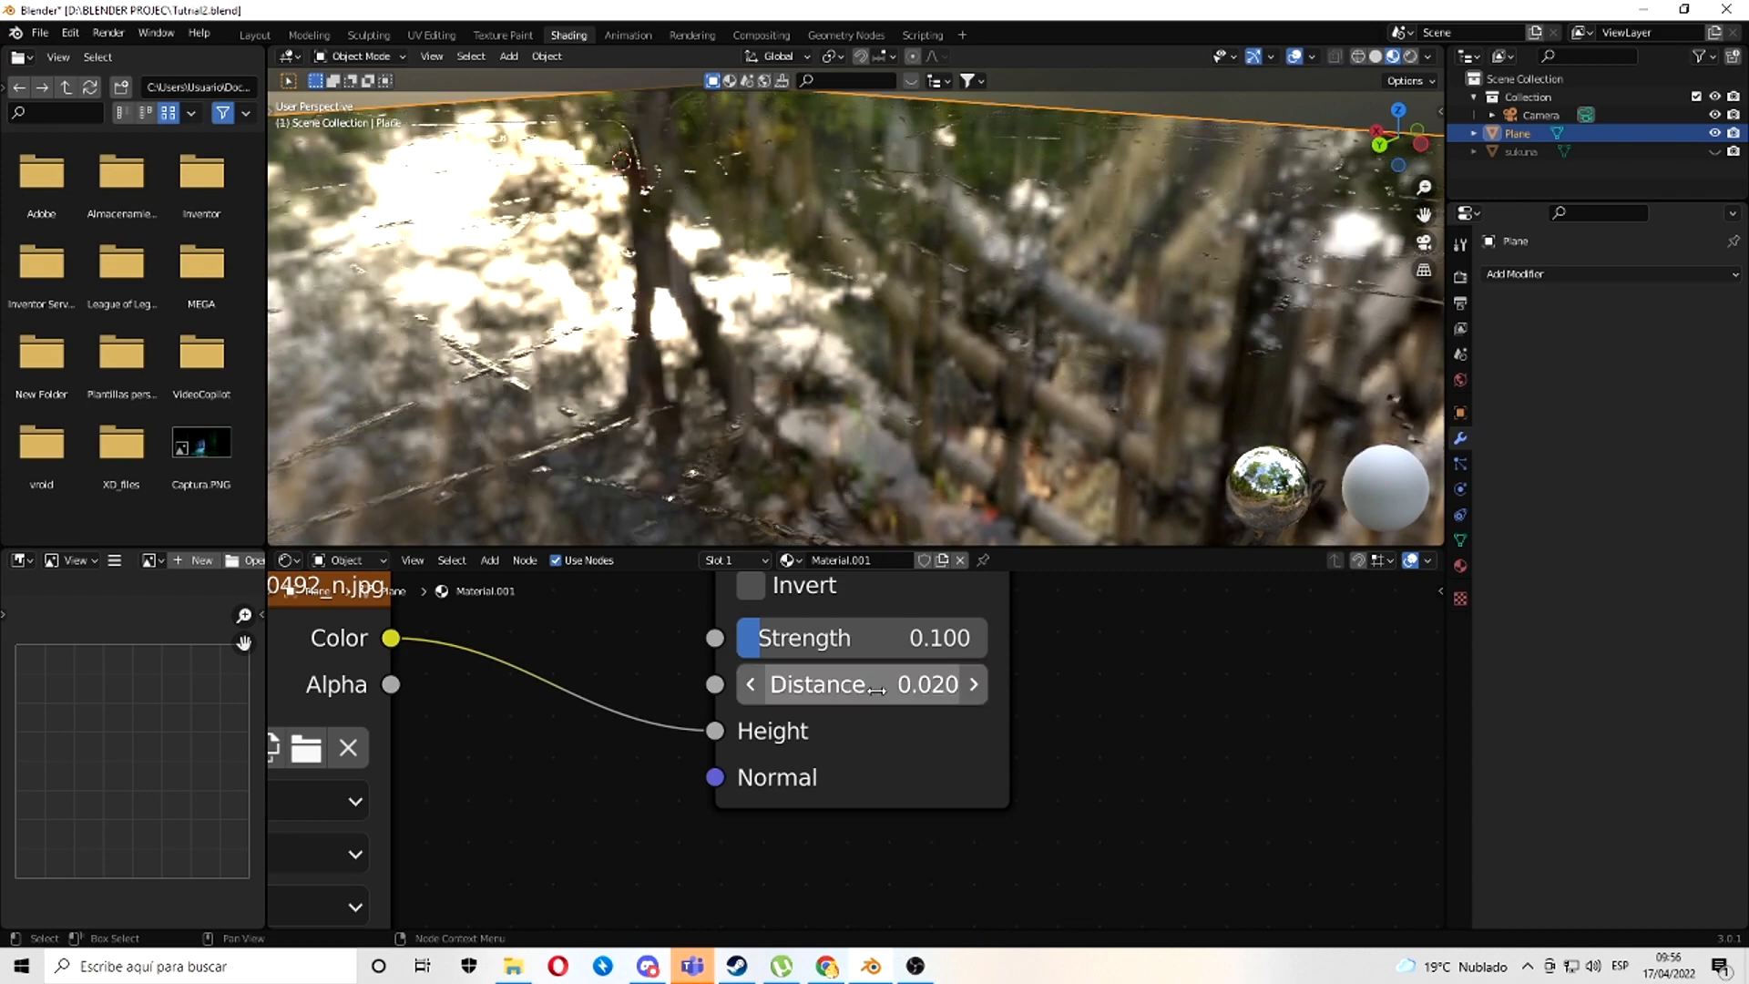
{"action": "scroll", "coordinate": [775, 378], "scroll_direction": "down", "scroll_amount": 6}
{"action": "middle_click_drag", "start_coordinate": [727, 375], "coordinate": [785, 341]}
{"action": "scroll", "coordinate": [803, 356], "scroll_direction": "up", "scroll_amount": 5}
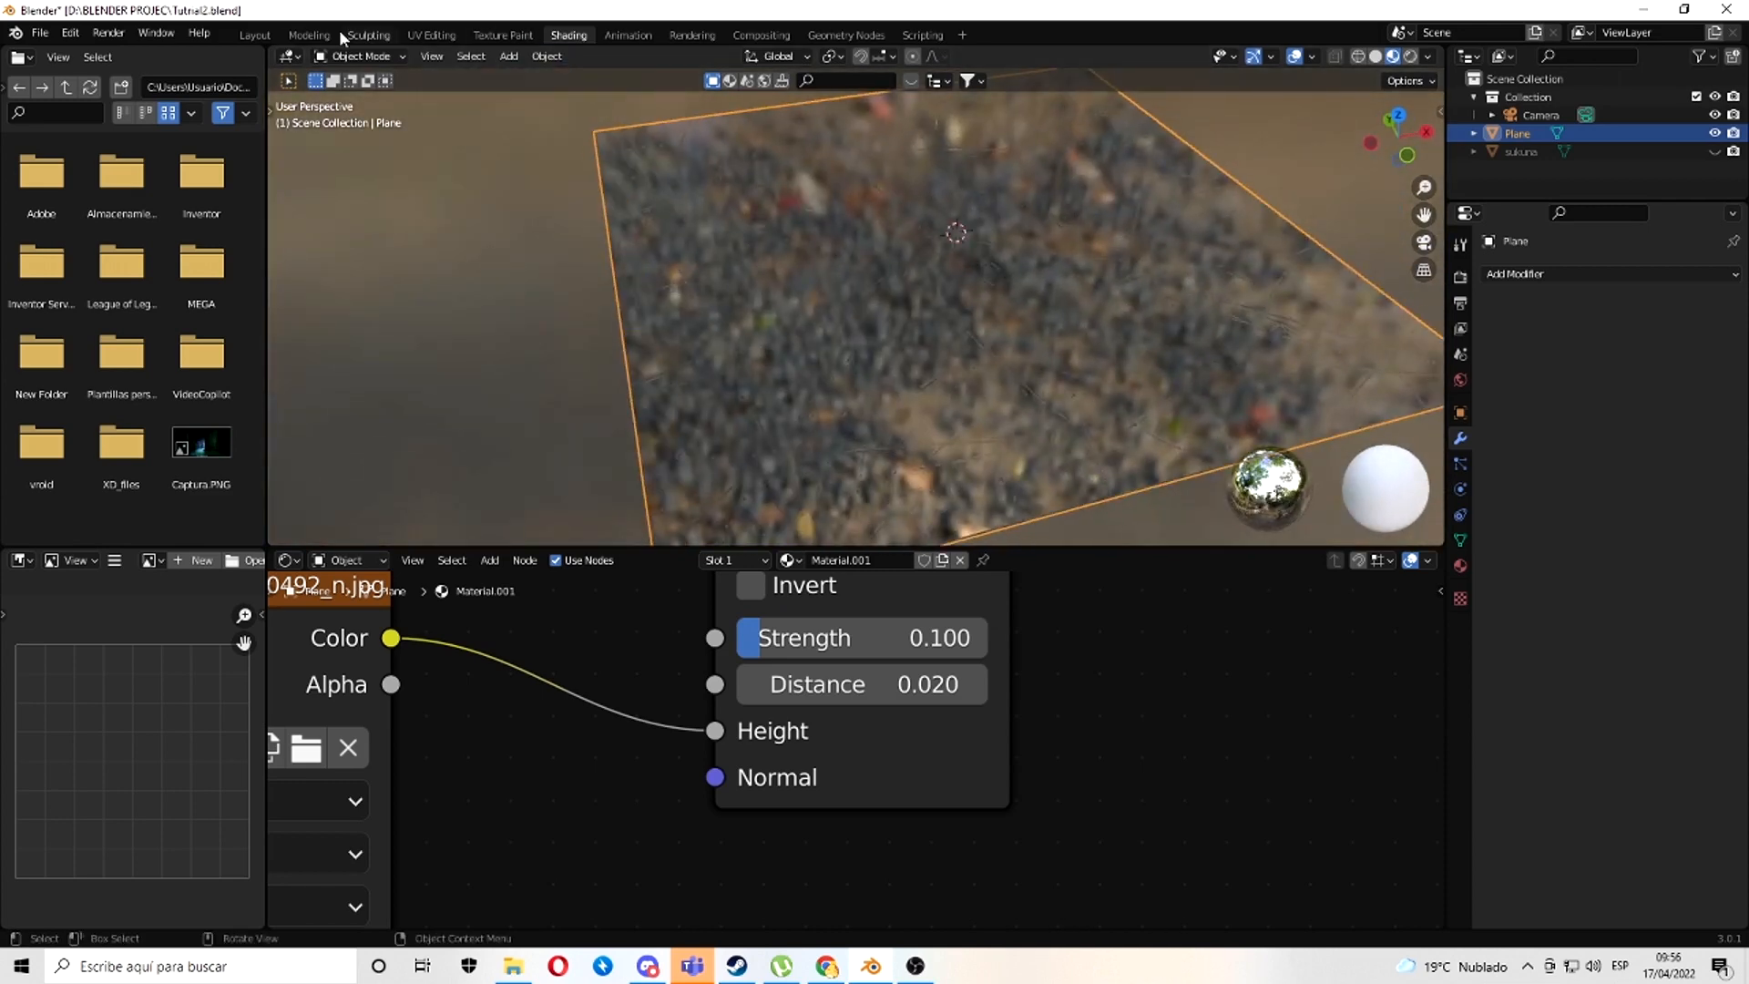
- In the Layout workspace with Material Preview shading, move the glass plane along toward positive X and unhide the sukuna image plane
{"action": "left_click", "coordinate": [251, 34]}
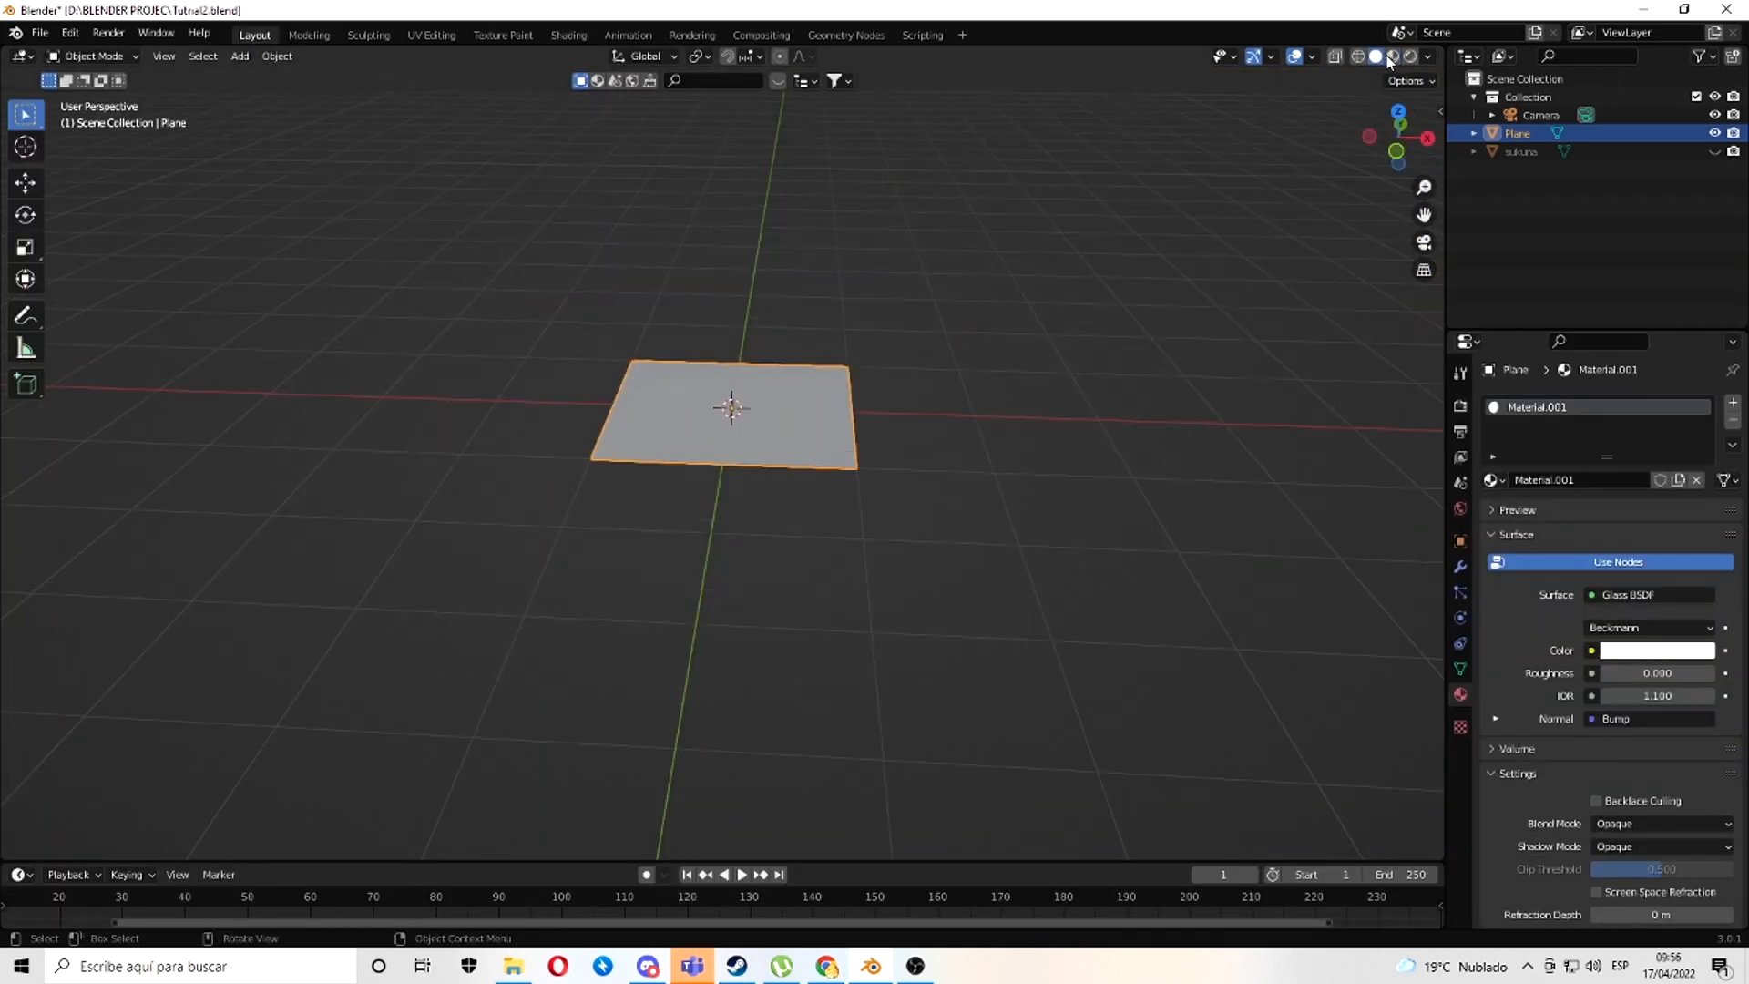
{"action": "key", "text": "g"}
{"action": "left_click", "coordinate": [1214, 432]}
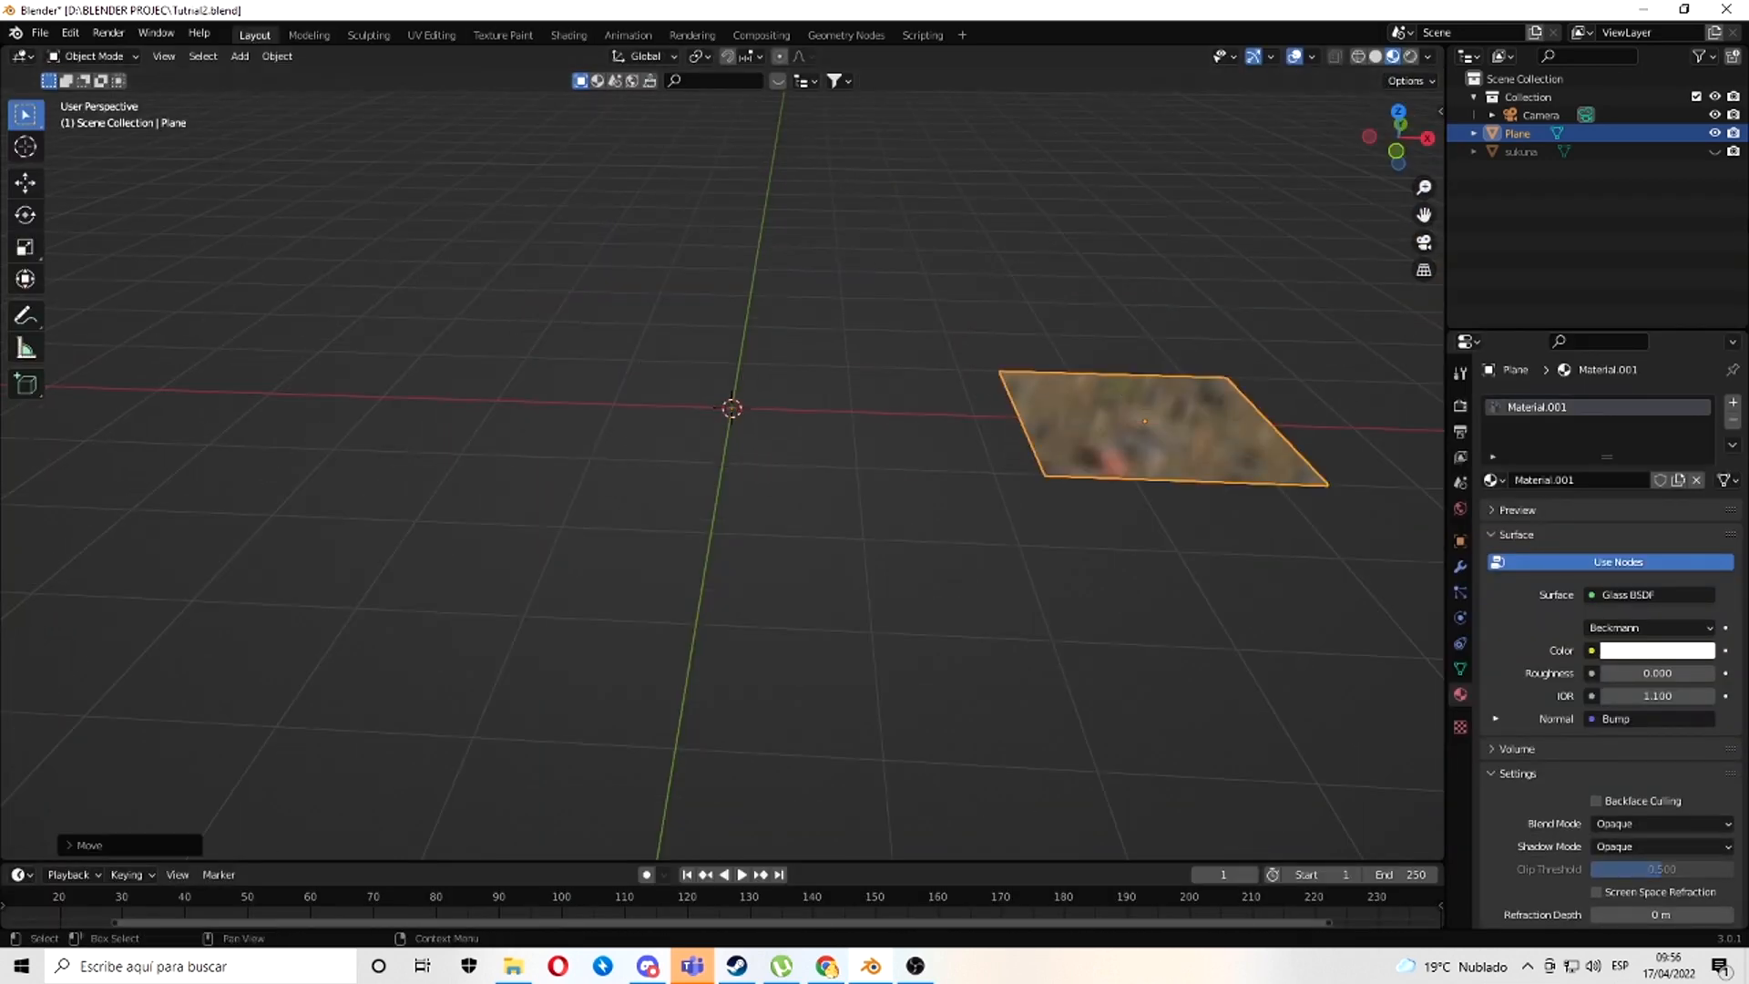
{"action": "left_click", "coordinate": [1715, 152]}
{"action": "middle_click_drag", "start_coordinate": [1074, 207], "coordinate": [997, 391]}
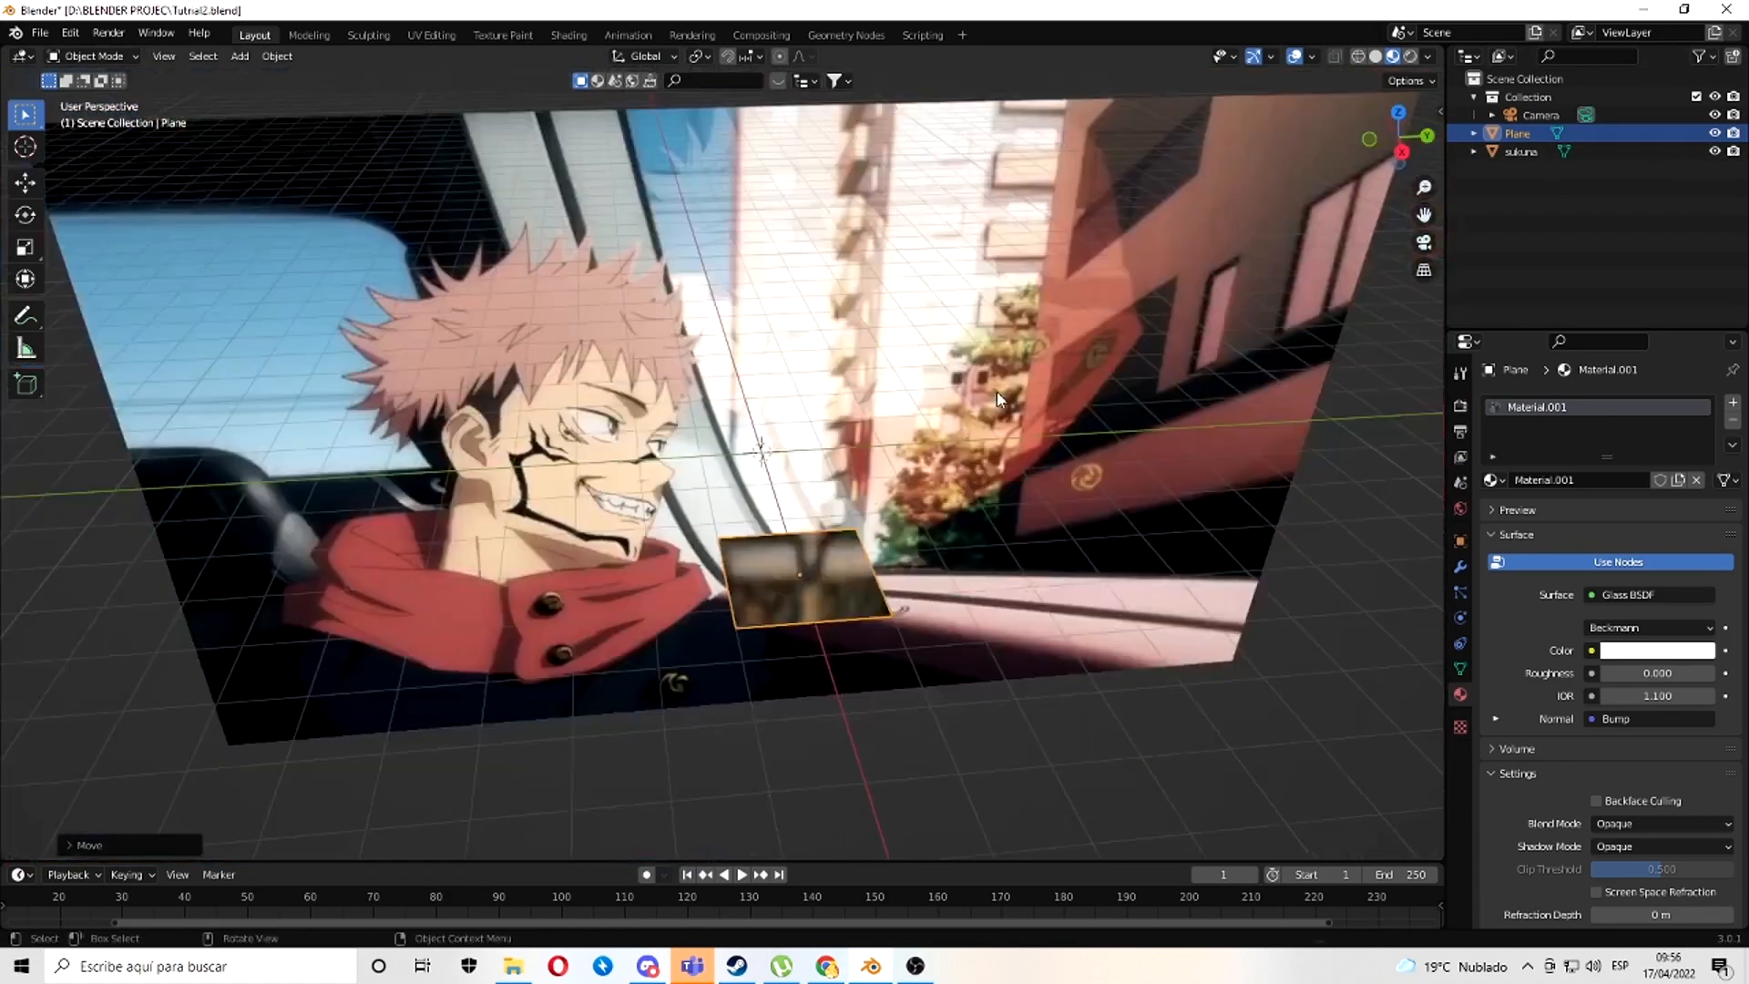
- Rotate the glass plane upright about the X axis and move it in front of the image in camera view
{"action": "key", "text": "r"}
{"action": "key", "text": "x"}
{"action": "left_click", "coordinate": [675, 680]}
{"action": "key", "text": "KP_0"}
{"action": "key", "text": "g"}
{"action": "left_click", "coordinate": [823, 511]}
{"action": "middle_click_drag", "start_coordinate": [824, 511], "coordinate": [665, 367]}
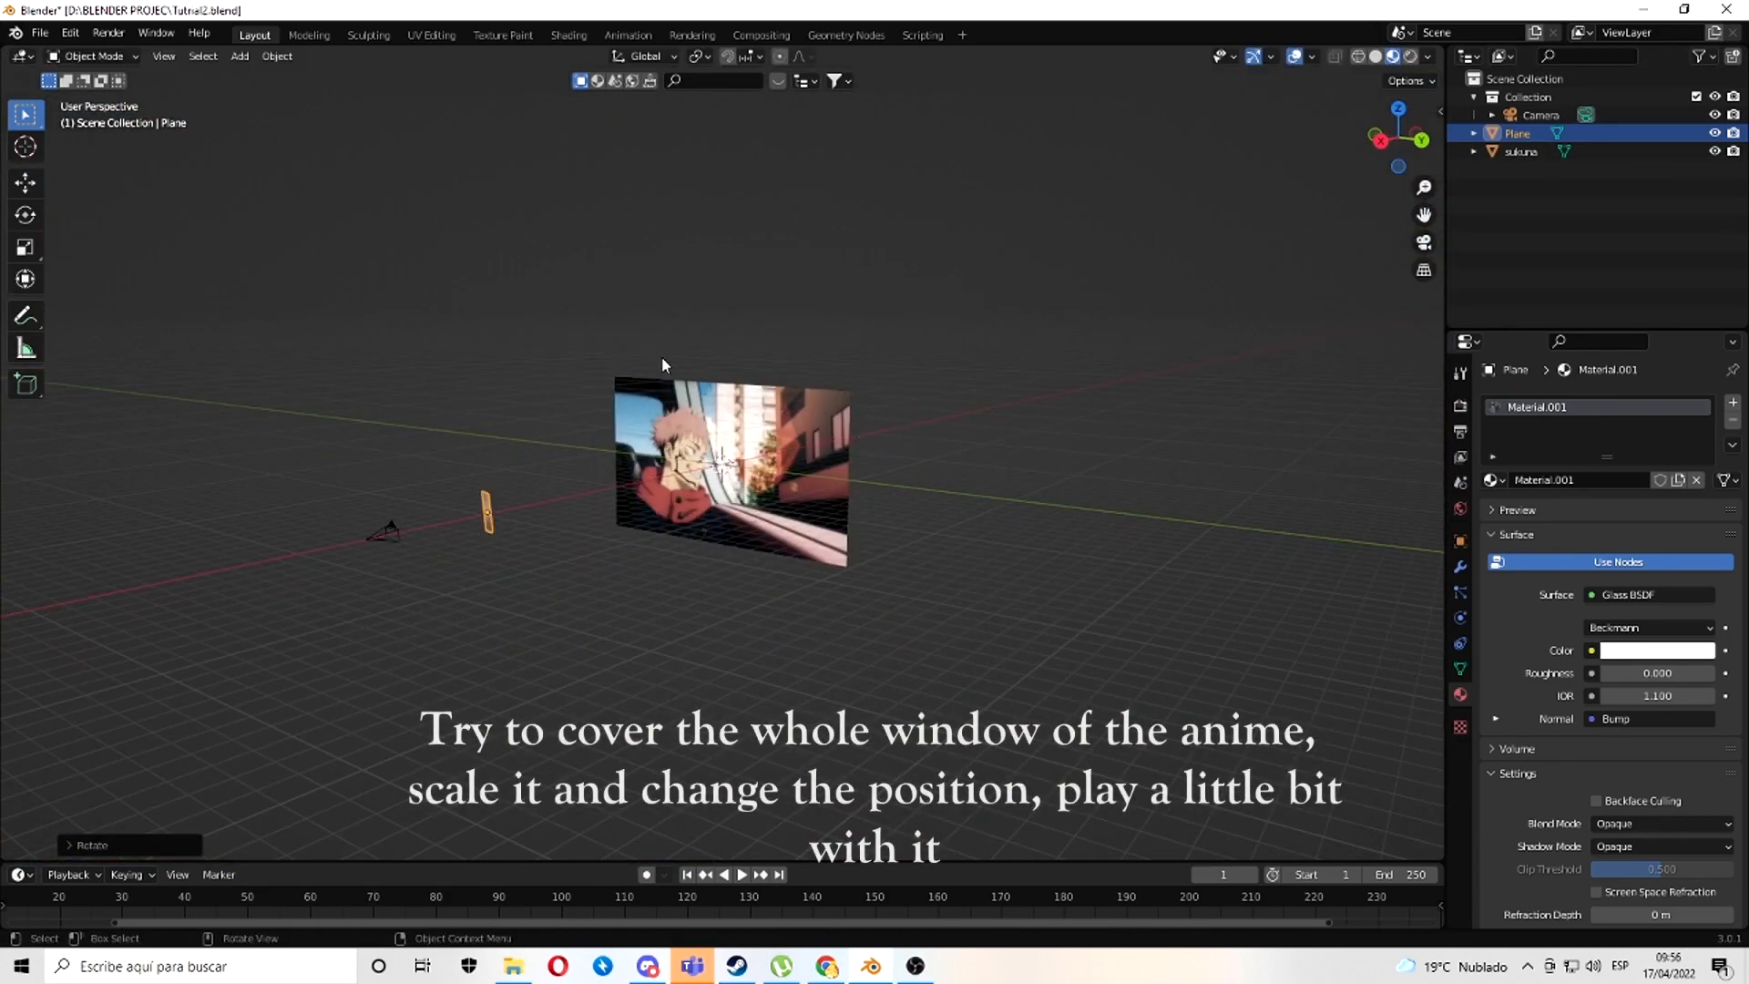
- Turn the glass plane toward the camera and place it over the car window in the image
{"action": "key", "text": "KP_0"}
{"action": "key", "text": "r"}
{"action": "key", "text": "z"}
{"action": "key", "text": "y"}
{"action": "left_click", "coordinate": [1030, 320]}
{"action": "key", "text": "g"}
{"action": "left_click", "coordinate": [1030, 321]}
{"action": "scroll", "coordinate": [1029, 320], "scroll_direction": "up", "scroll_amount": 2}
{"action": "left_click", "coordinate": [26, 215]}
{"action": "left_click_drag", "start_coordinate": [911, 311], "coordinate": [995, 250]}
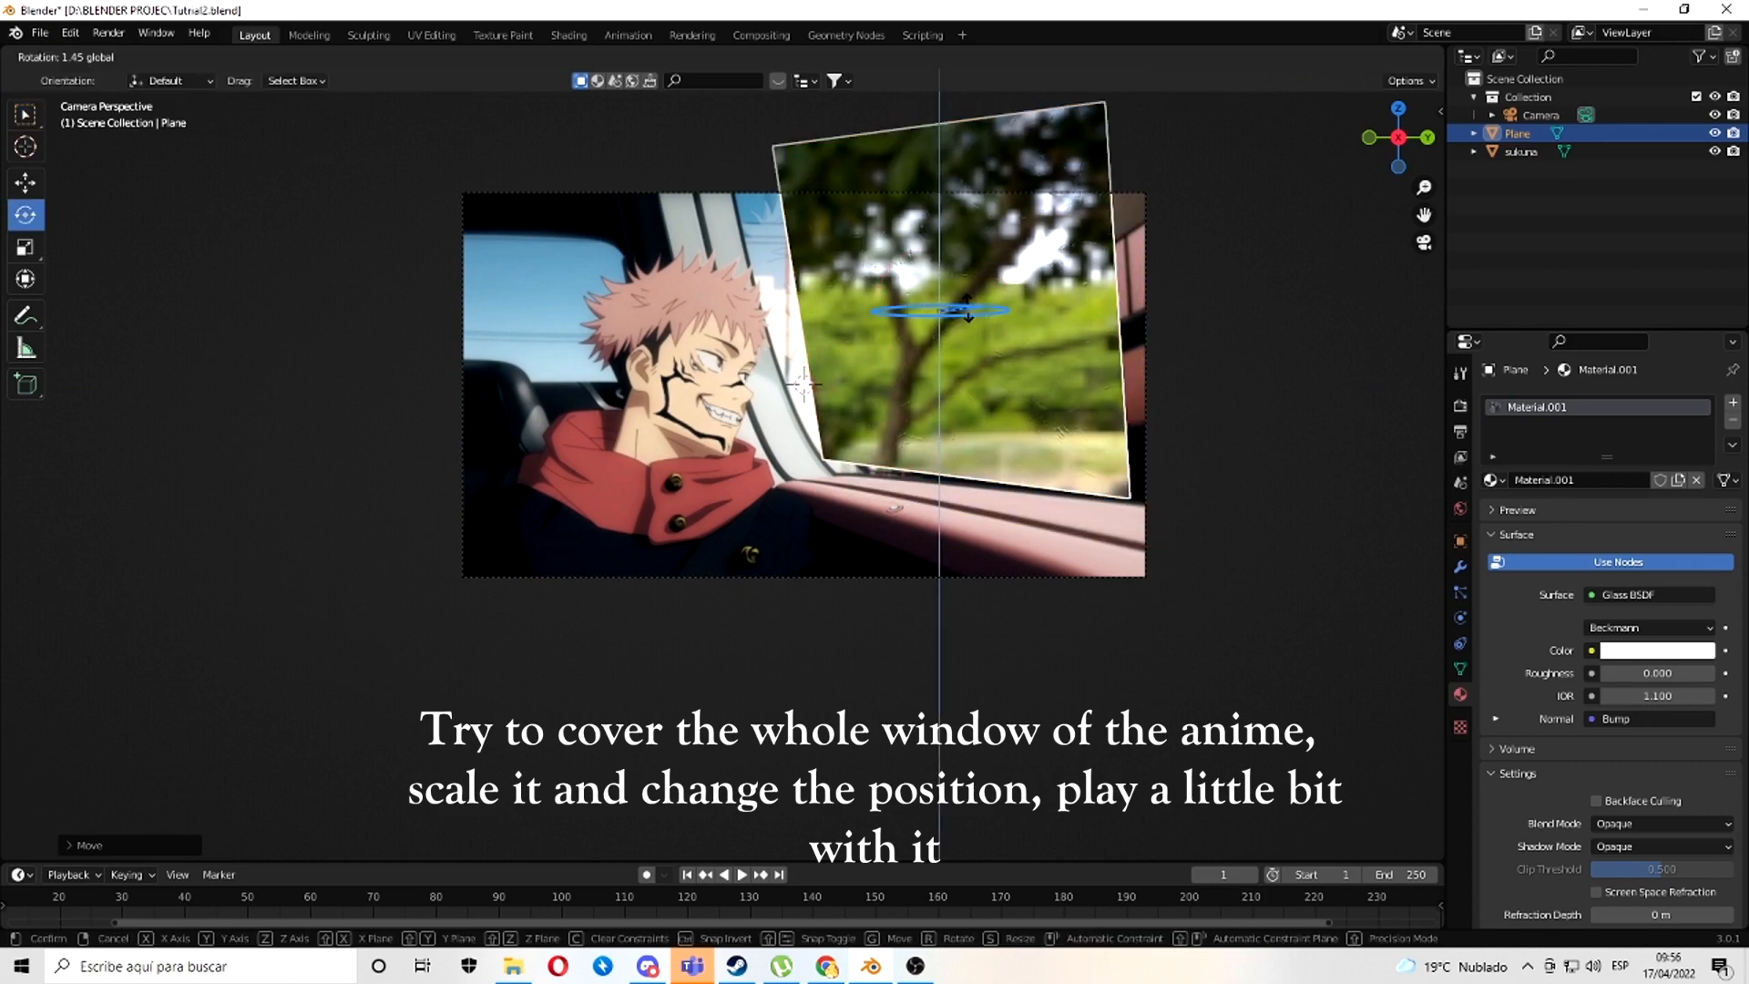
- Scale the glass plane and adjust its position and rotation until it covers the car window in camera view, and save the file
{"action": "middle_click_drag", "start_coordinate": [995, 251], "coordinate": [801, 401]}
{"action": "key", "text": "KP_0"}
{"action": "key", "text": "s"}
{"action": "left_click", "coordinate": [1030, 273]}
{"action": "key", "text": "g"}
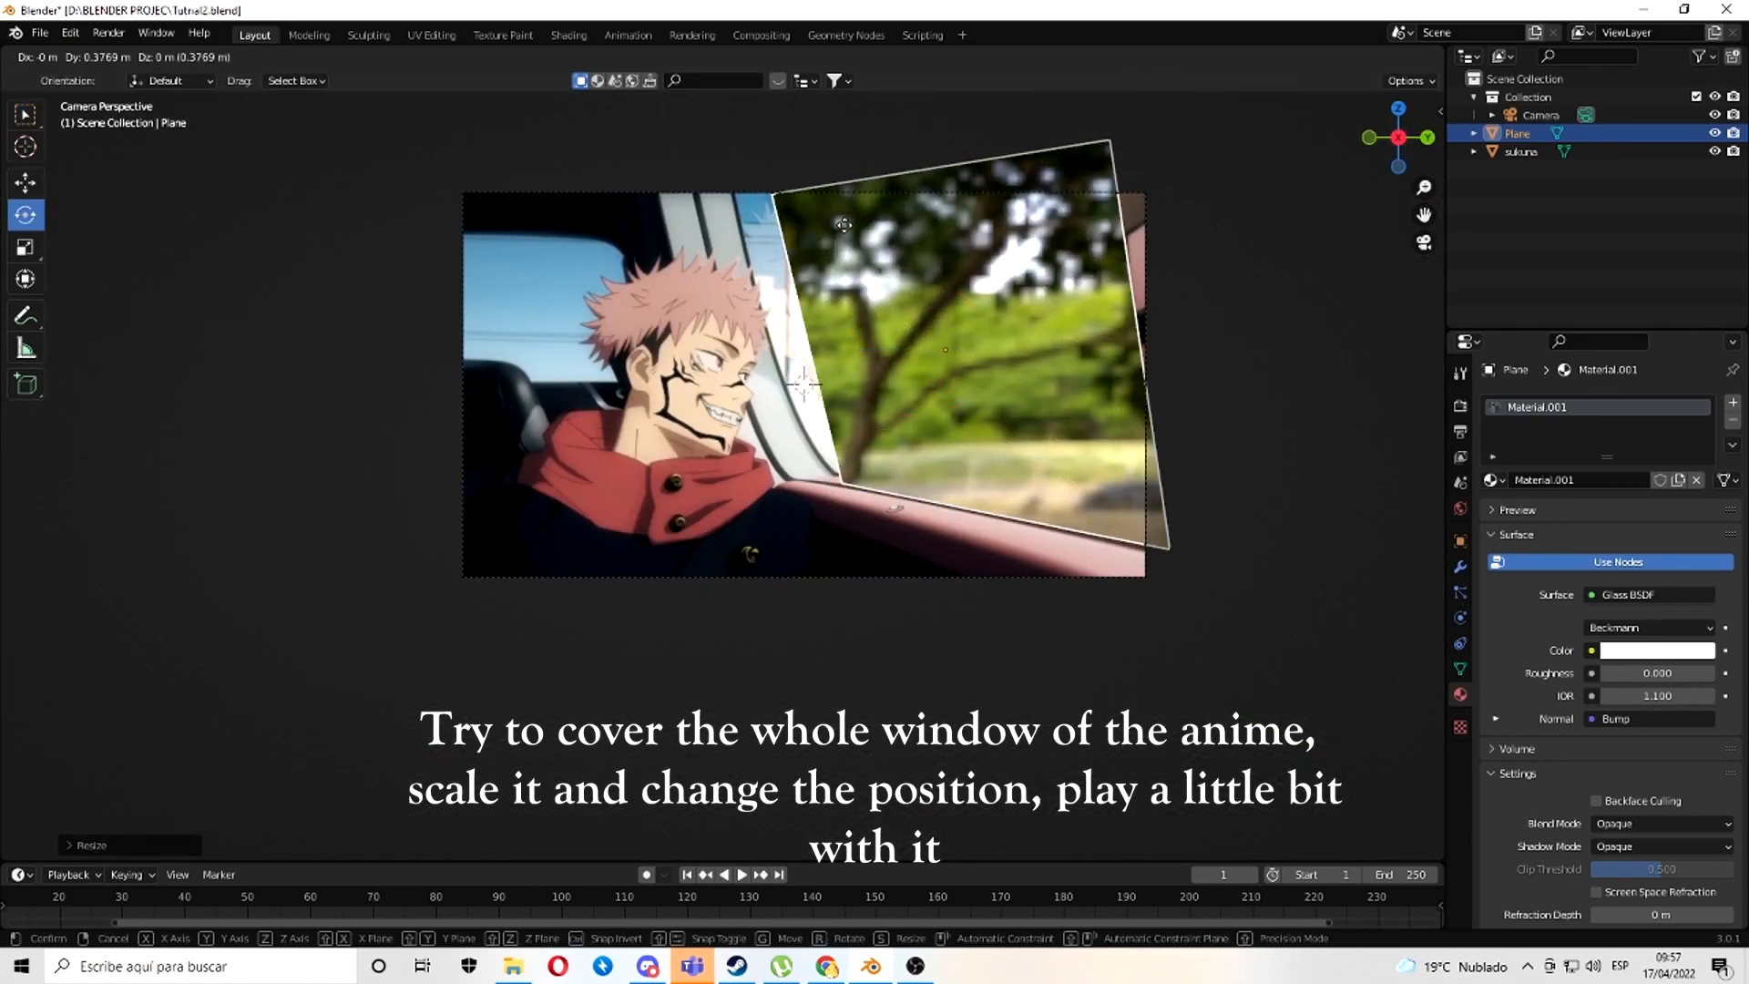
{"action": "left_click", "coordinate": [1022, 274]}
{"action": "scroll", "coordinate": [1022, 273], "scroll_direction": "down", "scroll_amount": 1}
{"action": "key", "text": "ctrl+s"}
{"action": "key", "text": "g"}
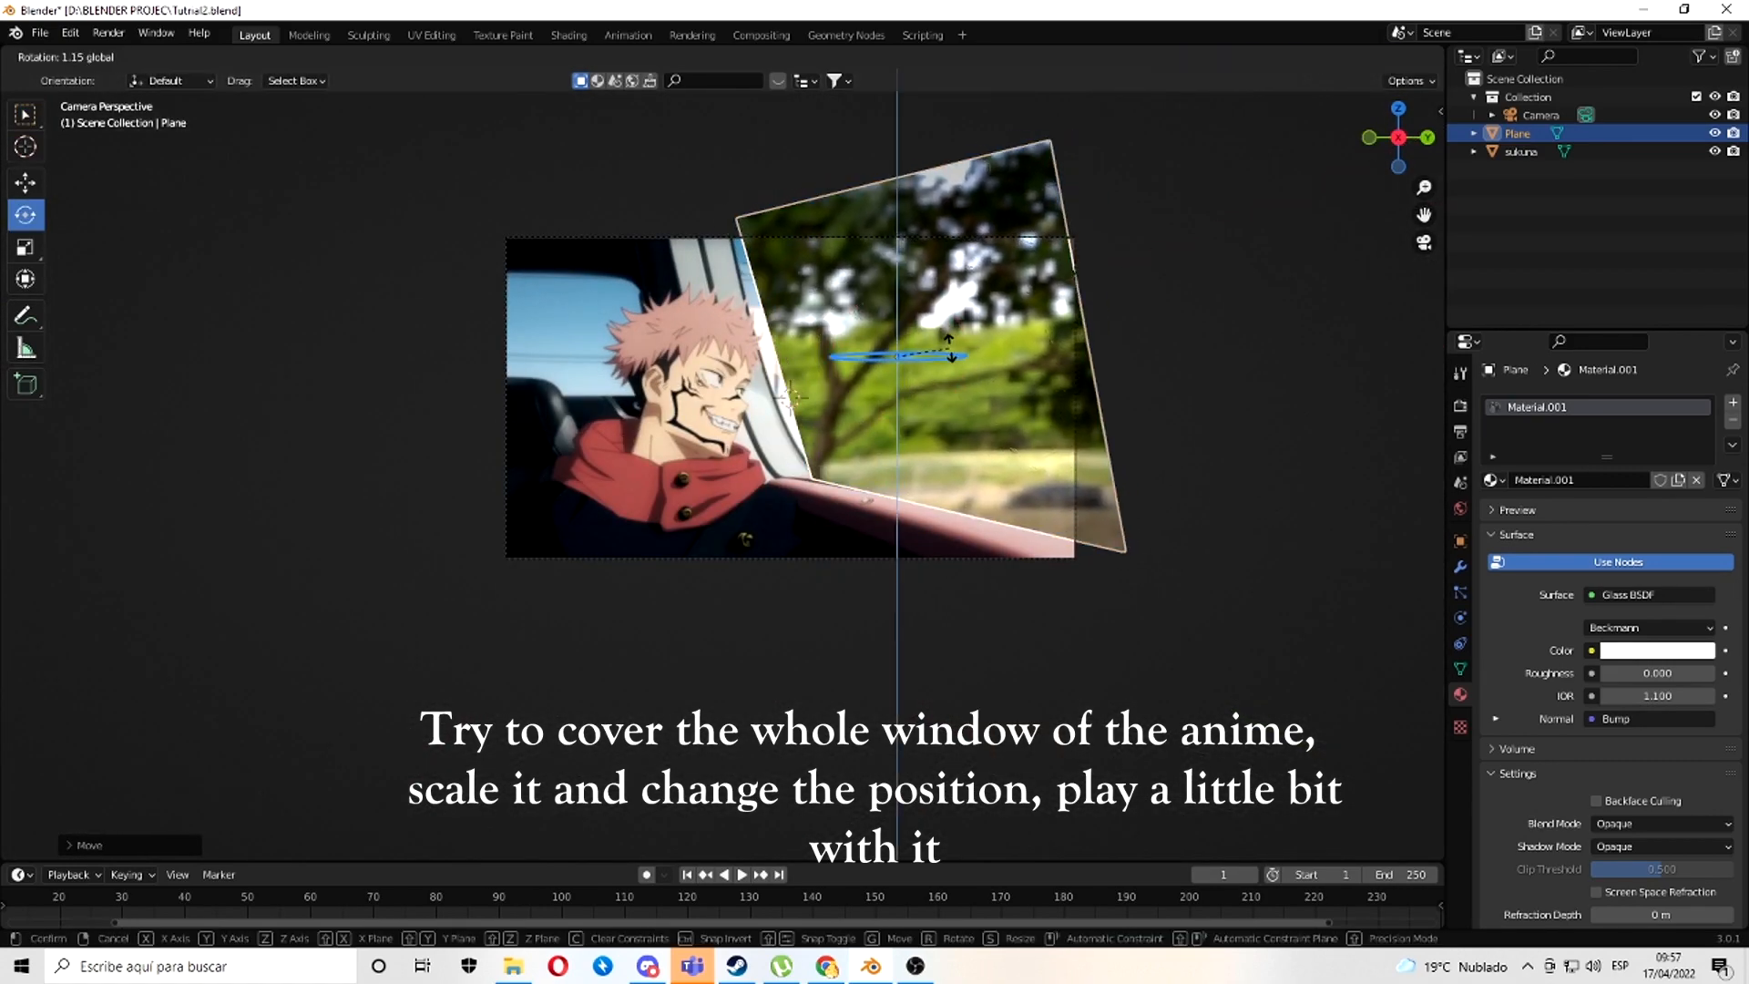
{"action": "left_click", "coordinate": [966, 369]}
{"action": "scroll", "coordinate": [966, 369], "scroll_direction": "up", "scroll_amount": 4}
{"action": "scroll", "coordinate": [966, 369], "scroll_direction": "down", "scroll_amount": 2}
{"action": "left_click_drag", "start_coordinate": [1104, 259], "coordinate": [1105, 264]}
{"action": "scroll", "coordinate": [1075, 291], "scroll_direction": "down", "scroll_amount": 1}
{"action": "key", "text": "ctrl+s"}
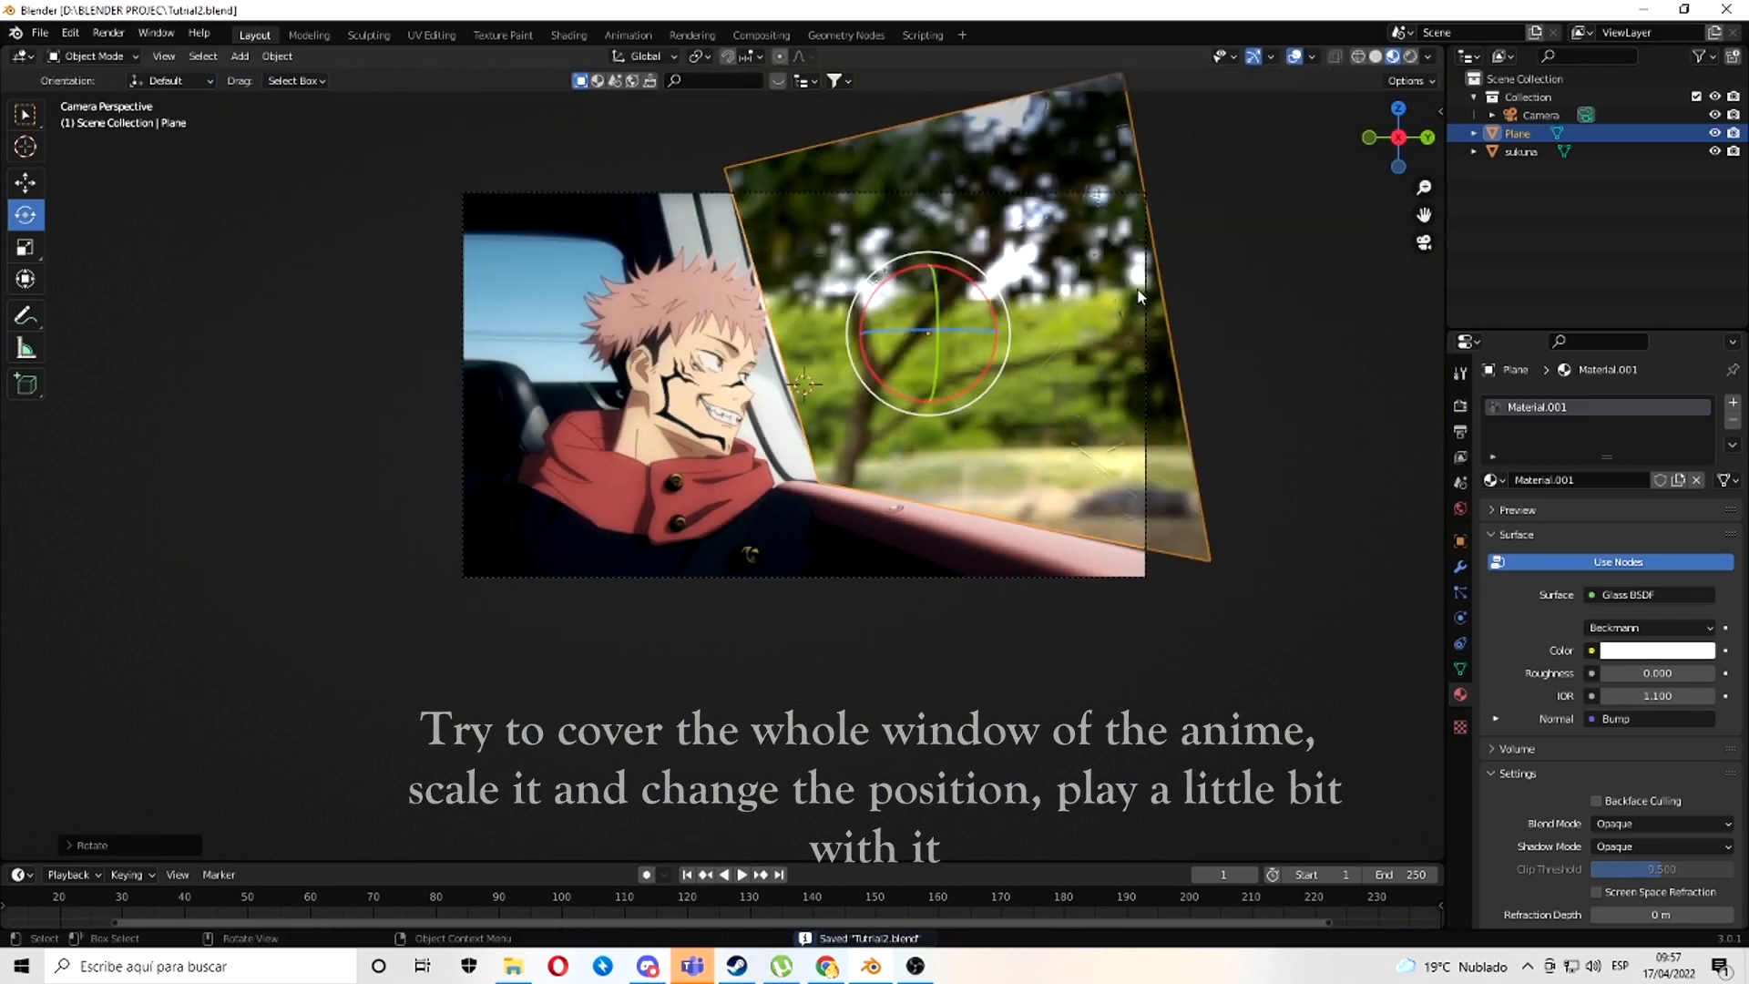
- Hide the sukuna image plane and clear the glass plane's location and rotation
{"action": "middle_click_drag", "start_coordinate": [1012, 300], "coordinate": [1011, 391]}
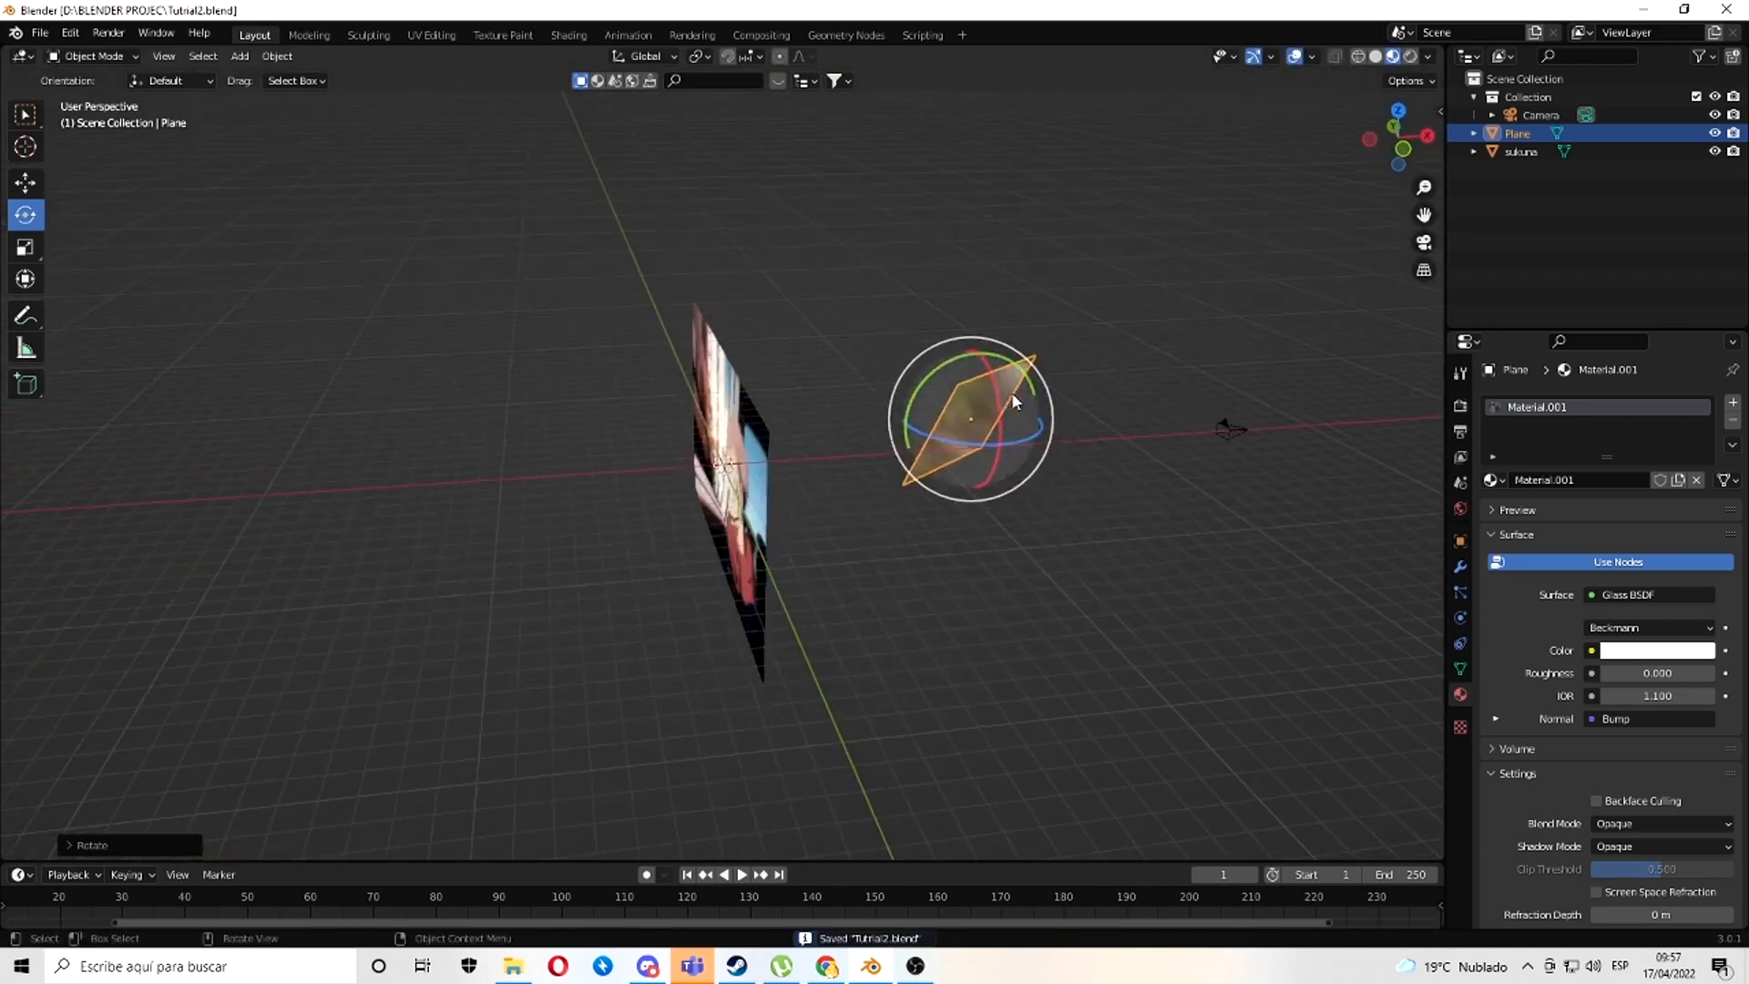
{"action": "left_click", "coordinate": [1715, 152]}
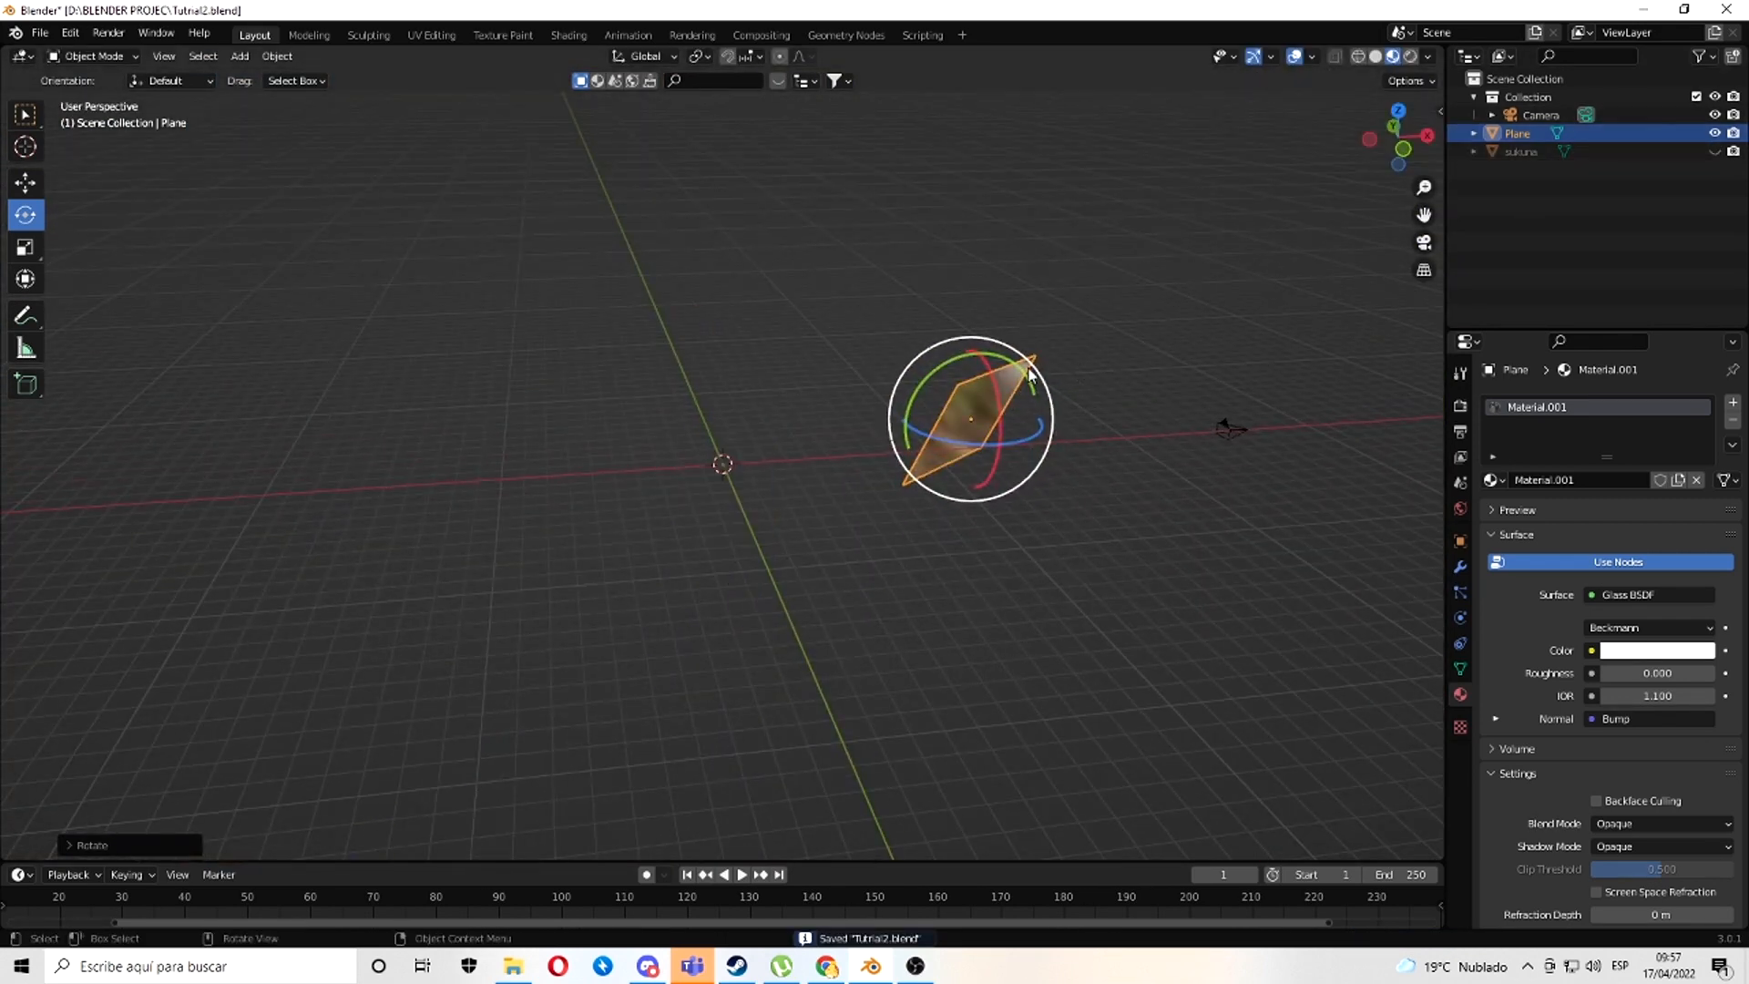
{"action": "middle_click_drag", "start_coordinate": [1054, 367], "coordinate": [1272, 342]}
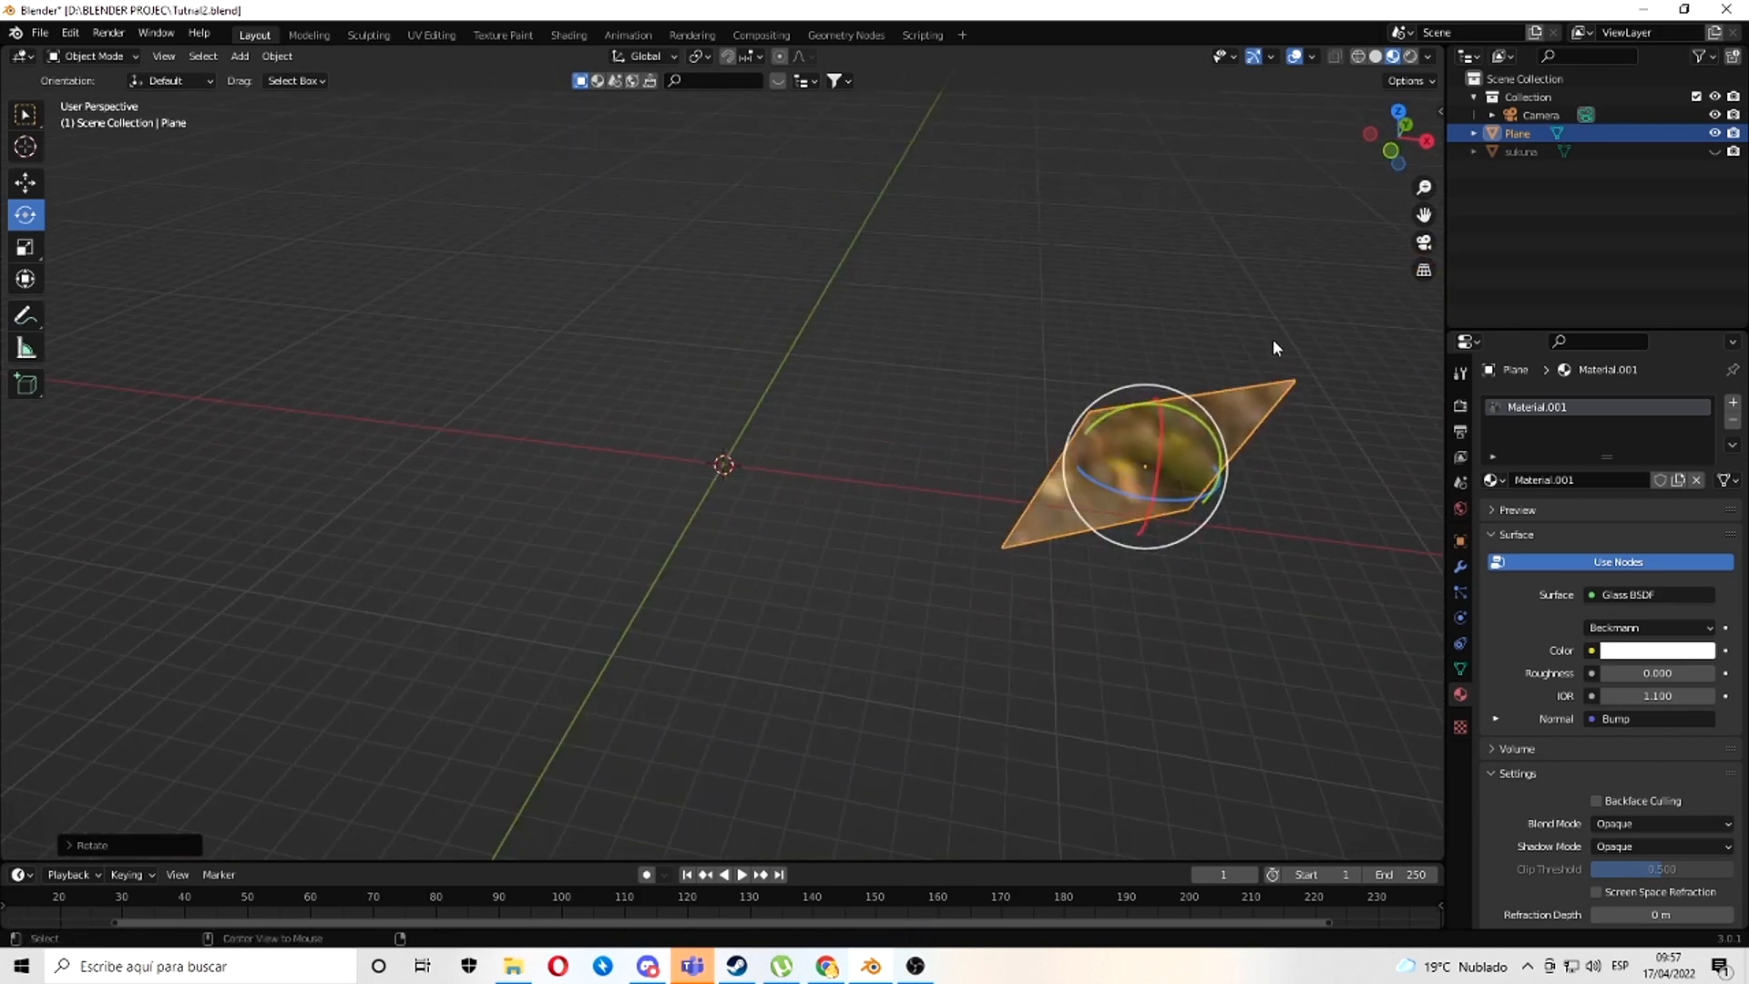
{"action": "key", "text": "alt+g"}
{"action": "key", "text": "alt+r"}
{"action": "middle_click_drag", "start_coordinate": [1011, 359], "coordinate": [1041, 399]}
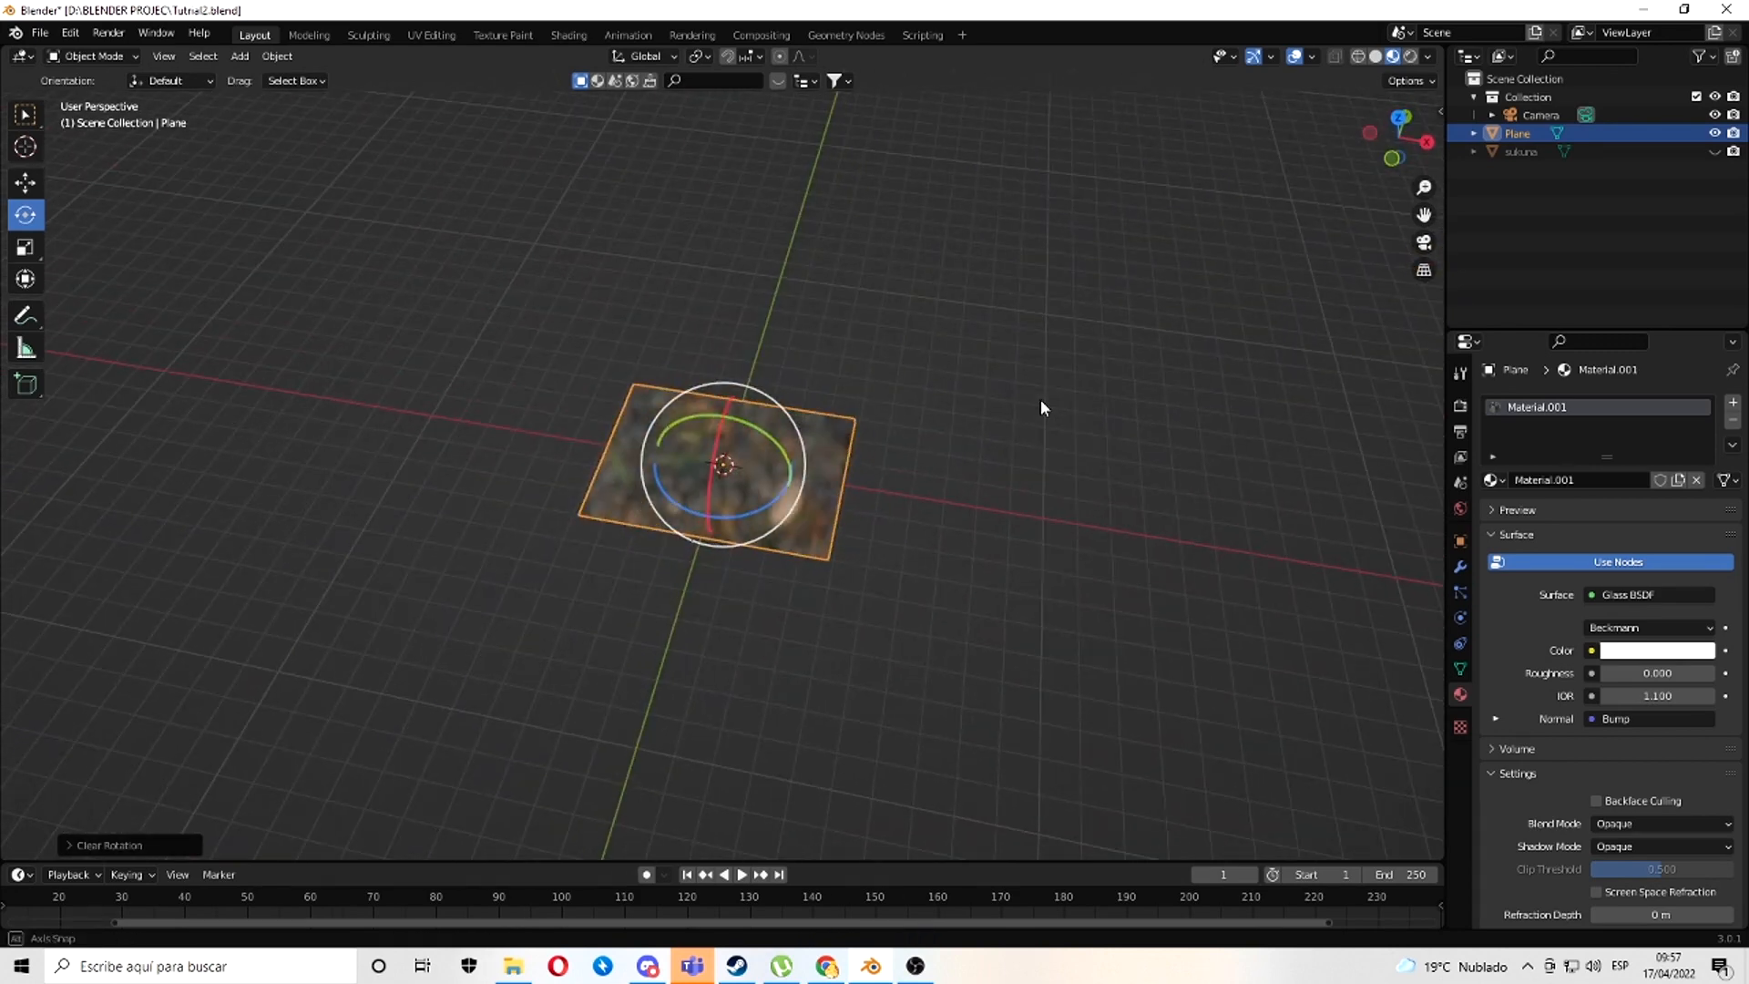
- In the top view with Solid shading, activate the Annotate tool and set its placement to Surface
{"action": "key", "text": "KP_7"}
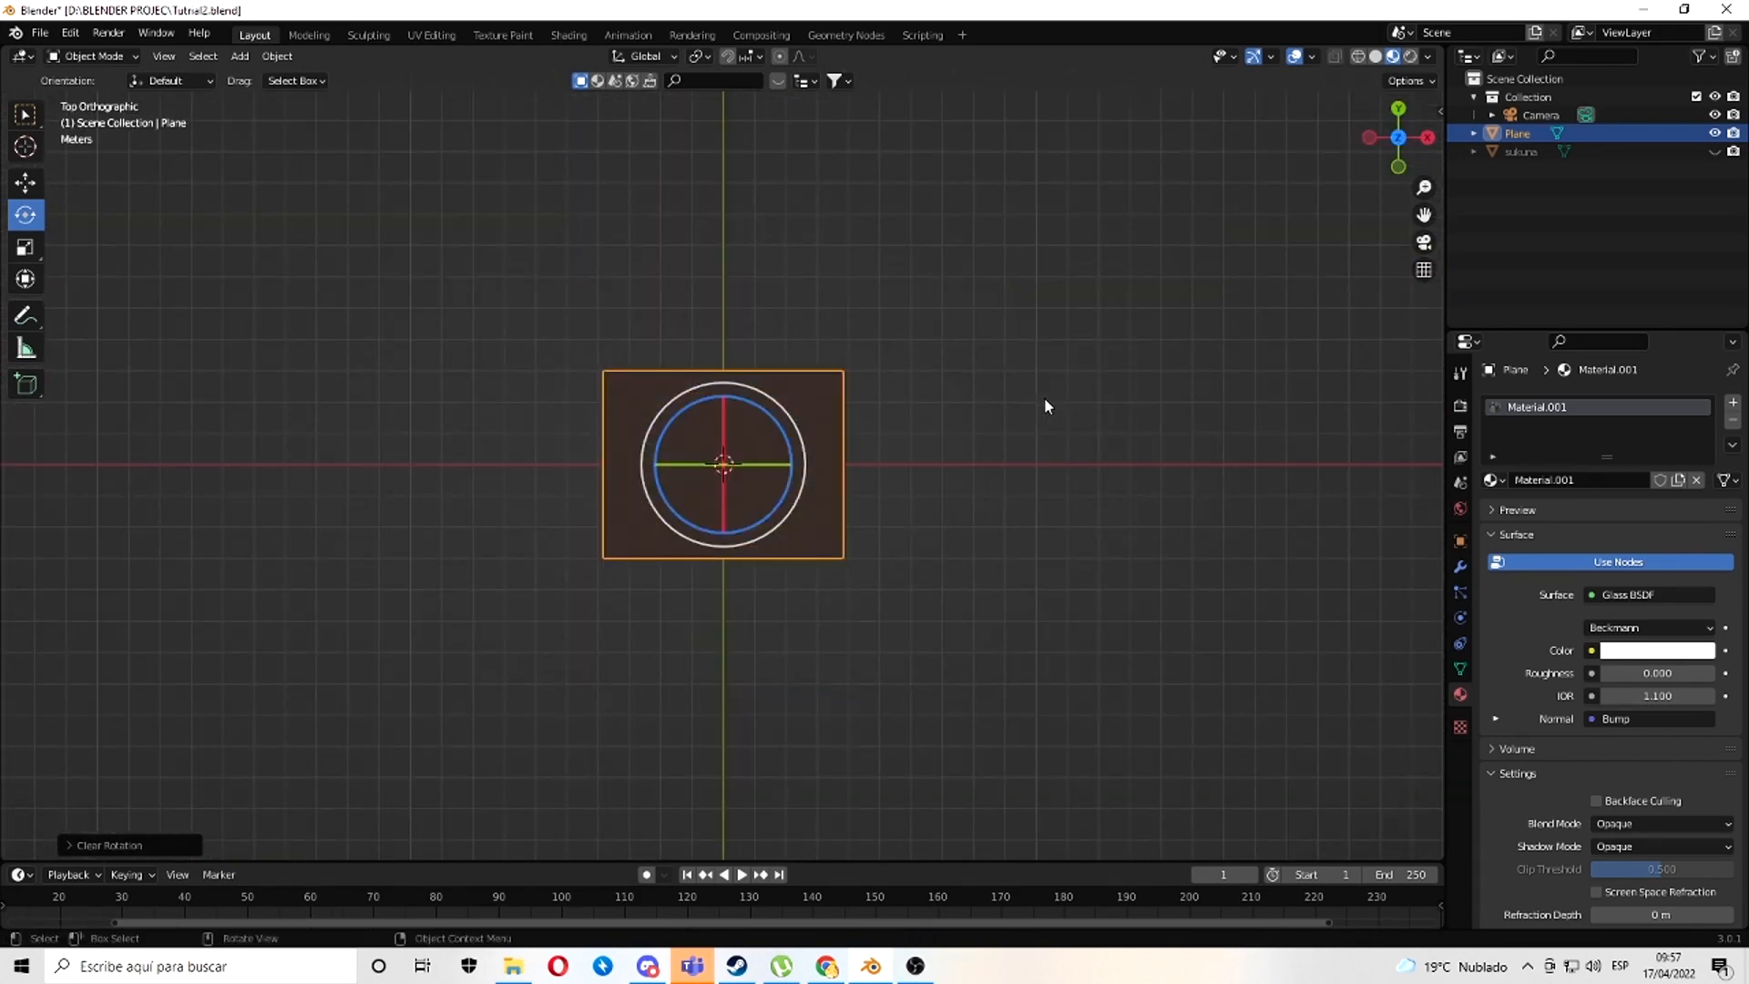
{"action": "left_click", "coordinate": [1374, 59]}
{"action": "scroll", "coordinate": [761, 455], "scroll_direction": "up", "scroll_amount": 4}
{"action": "mouse_move", "coordinate": [775, 578]}
{"action": "middle_mouse_down", "text": "shift"}
{"action": "mouse_move", "coordinate": [942, 290]}
{"action": "mouse_move", "coordinate": [859, 468]}
{"action": "middle_mouse_up", "text": "shift"}
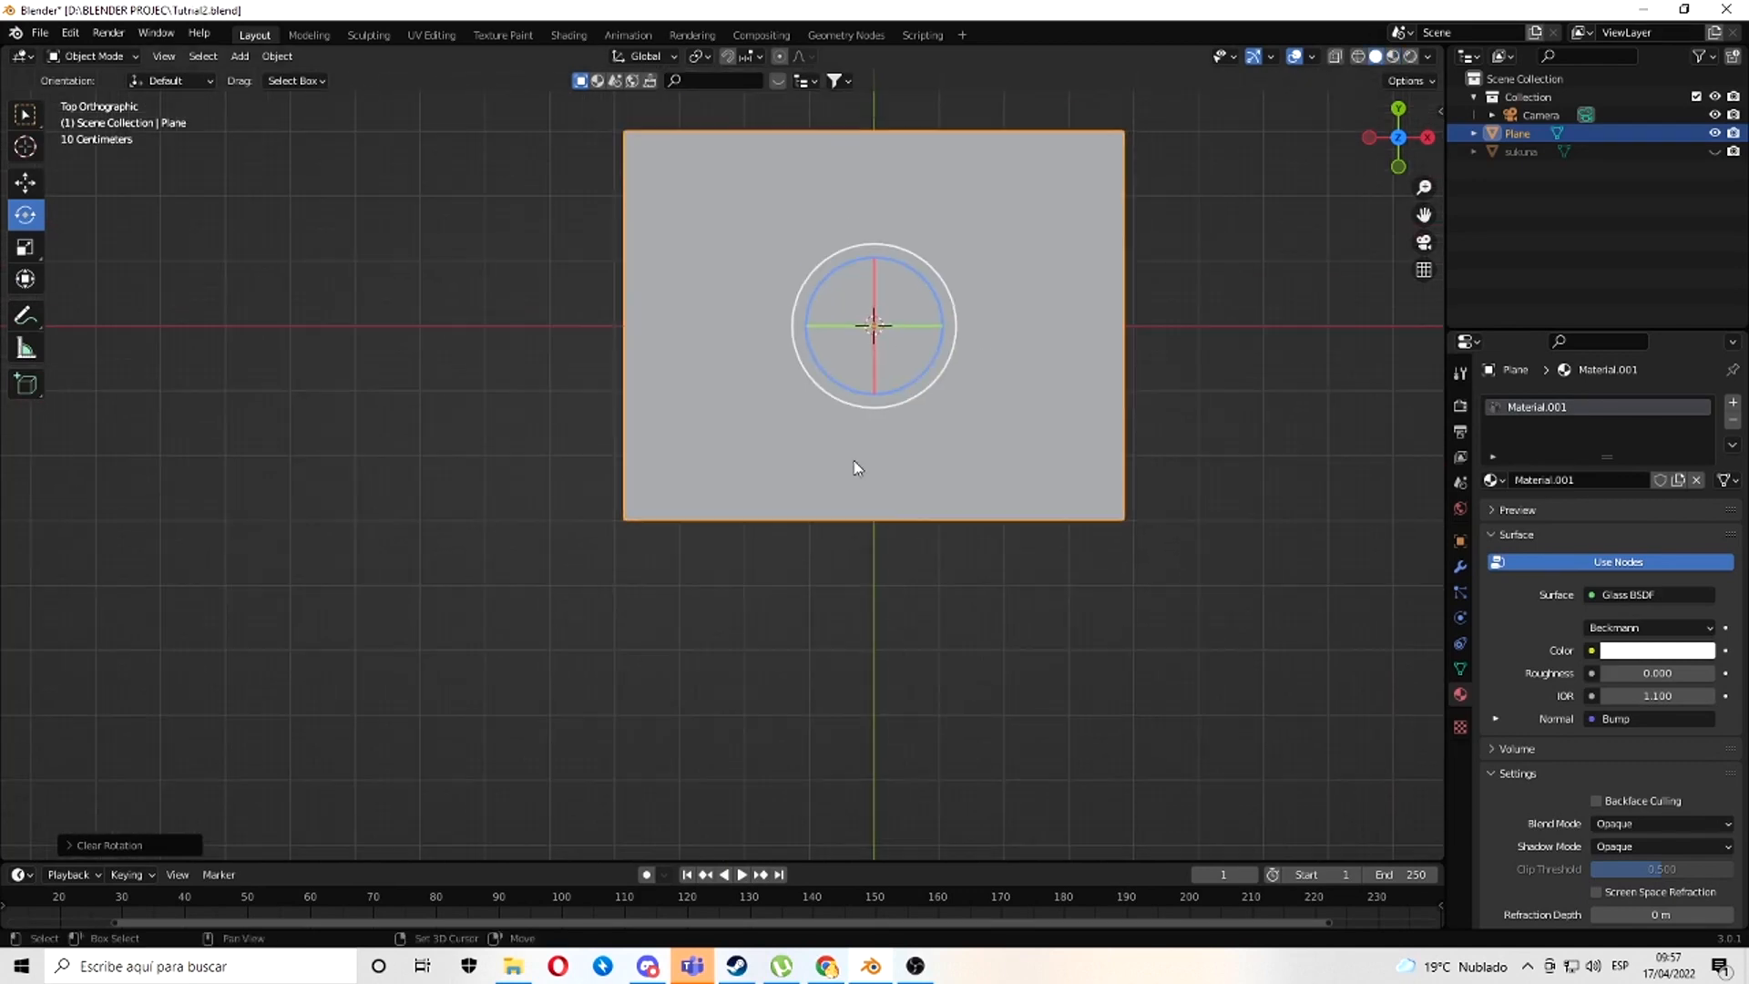
{"action": "left_click", "coordinate": [28, 315]}
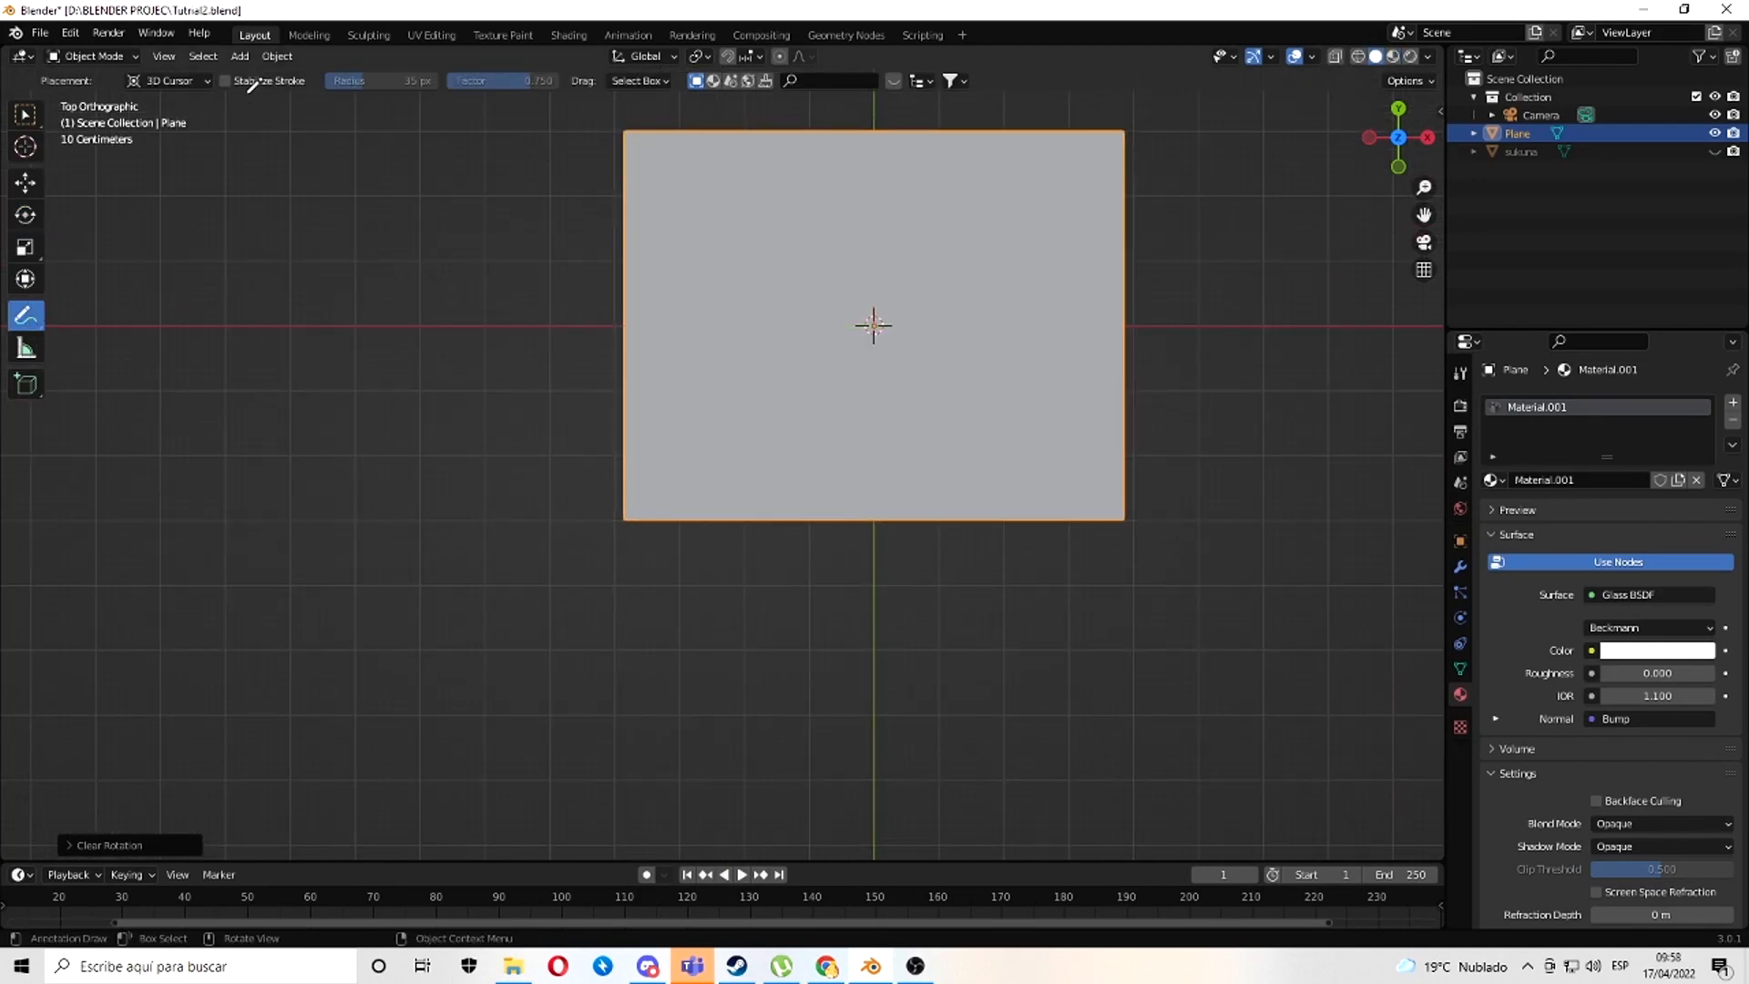
{"action": "left_click", "coordinate": [168, 80]}
{"action": "left_click", "coordinate": [183, 142]}
- Annotate the glass plane with a half-circle arc, a line along its left edge and crack lines radiating from that edge, and return to selecting
{"action": "left_click", "coordinate": [623, 151]}
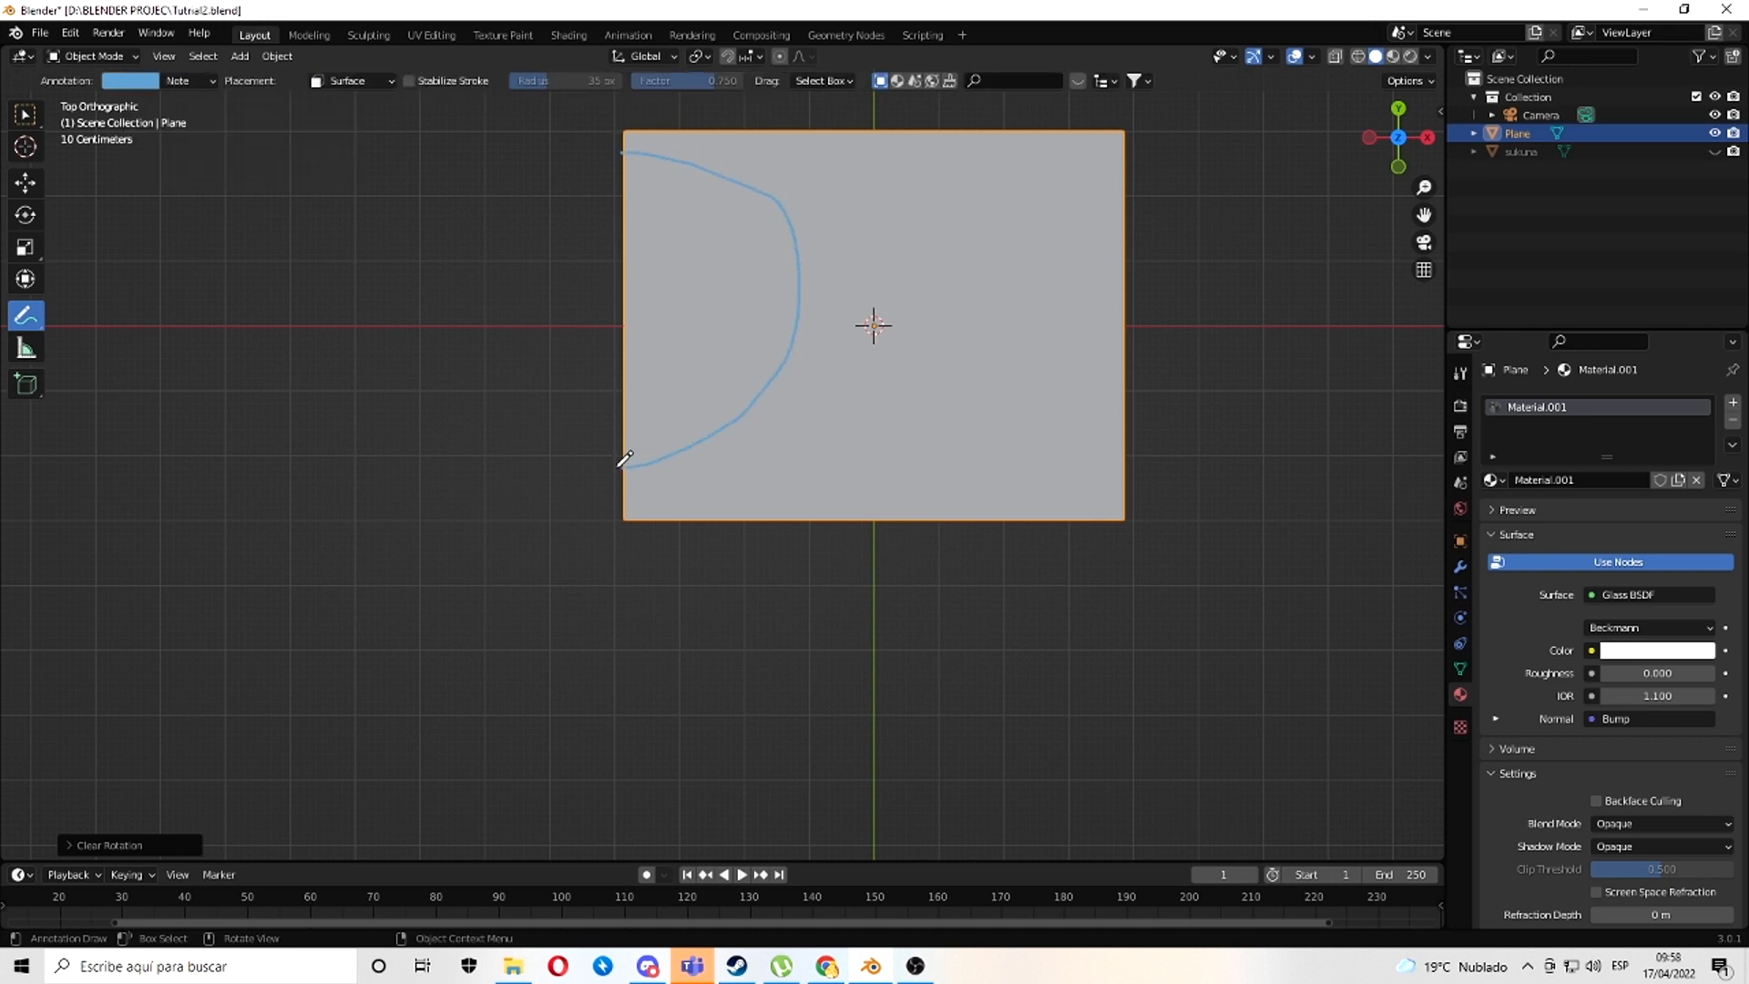
{"action": "left_click_drag", "start_coordinate": [625, 459], "coordinate": [601, 446]}
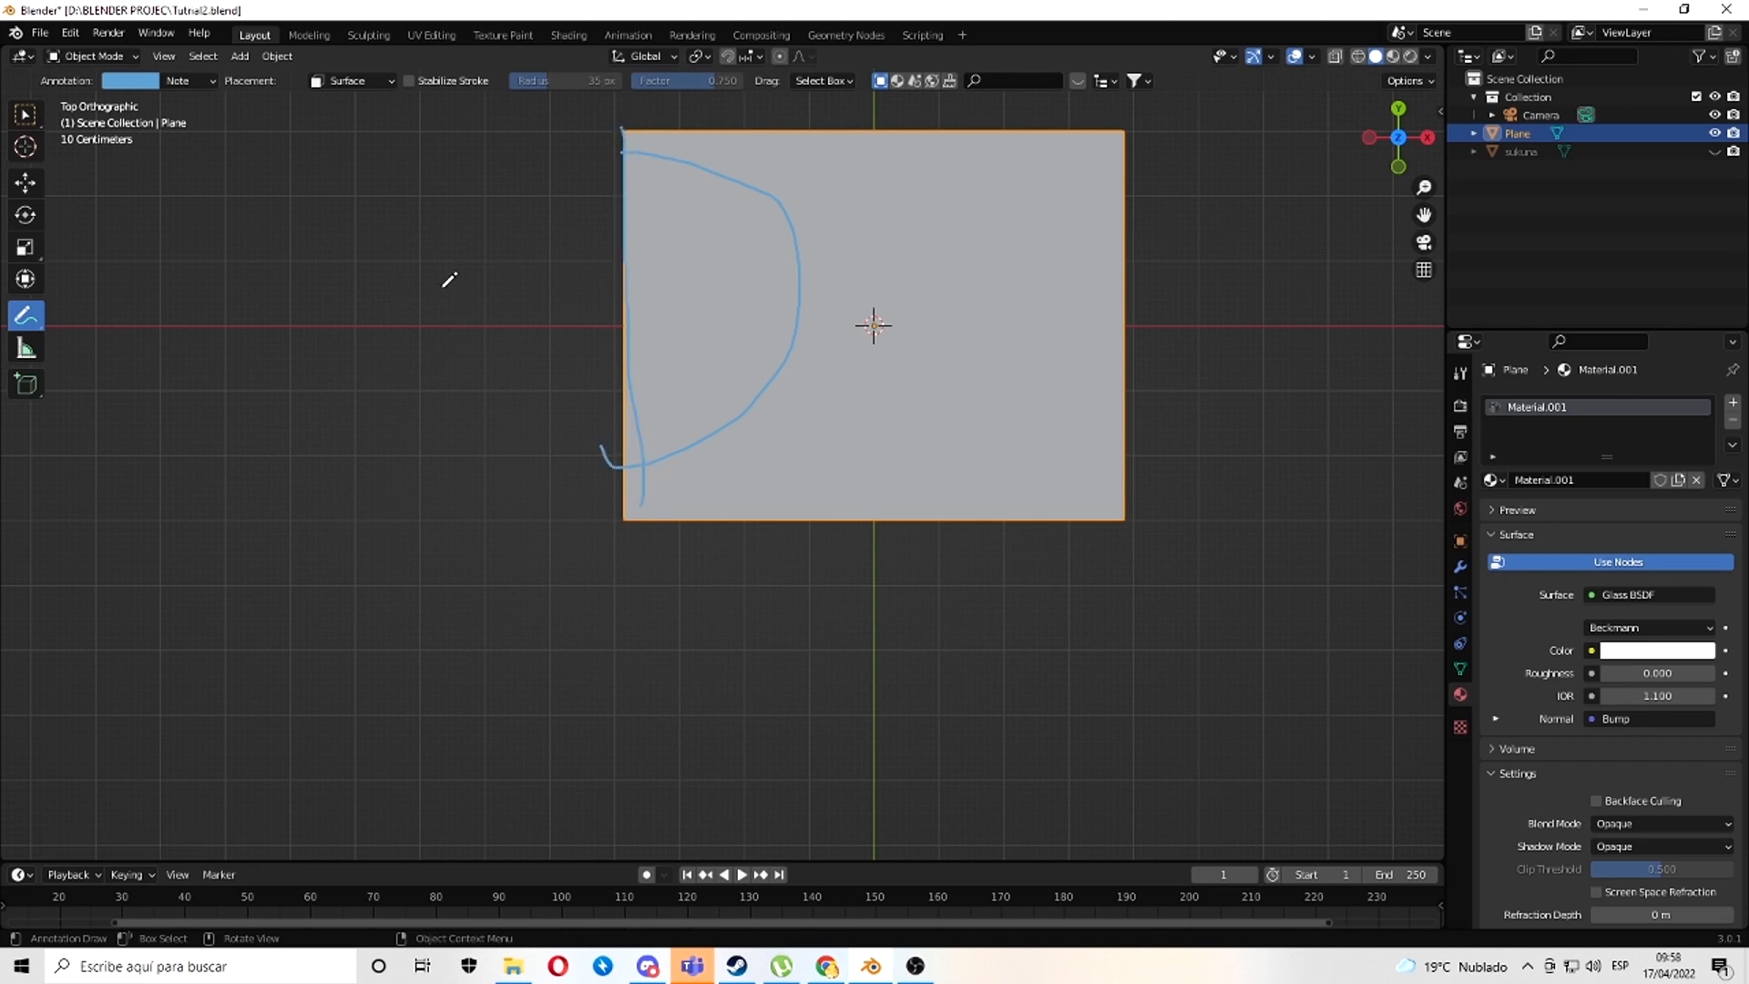
{"action": "left_click_drag", "start_coordinate": [442, 288], "coordinate": [893, 300]}
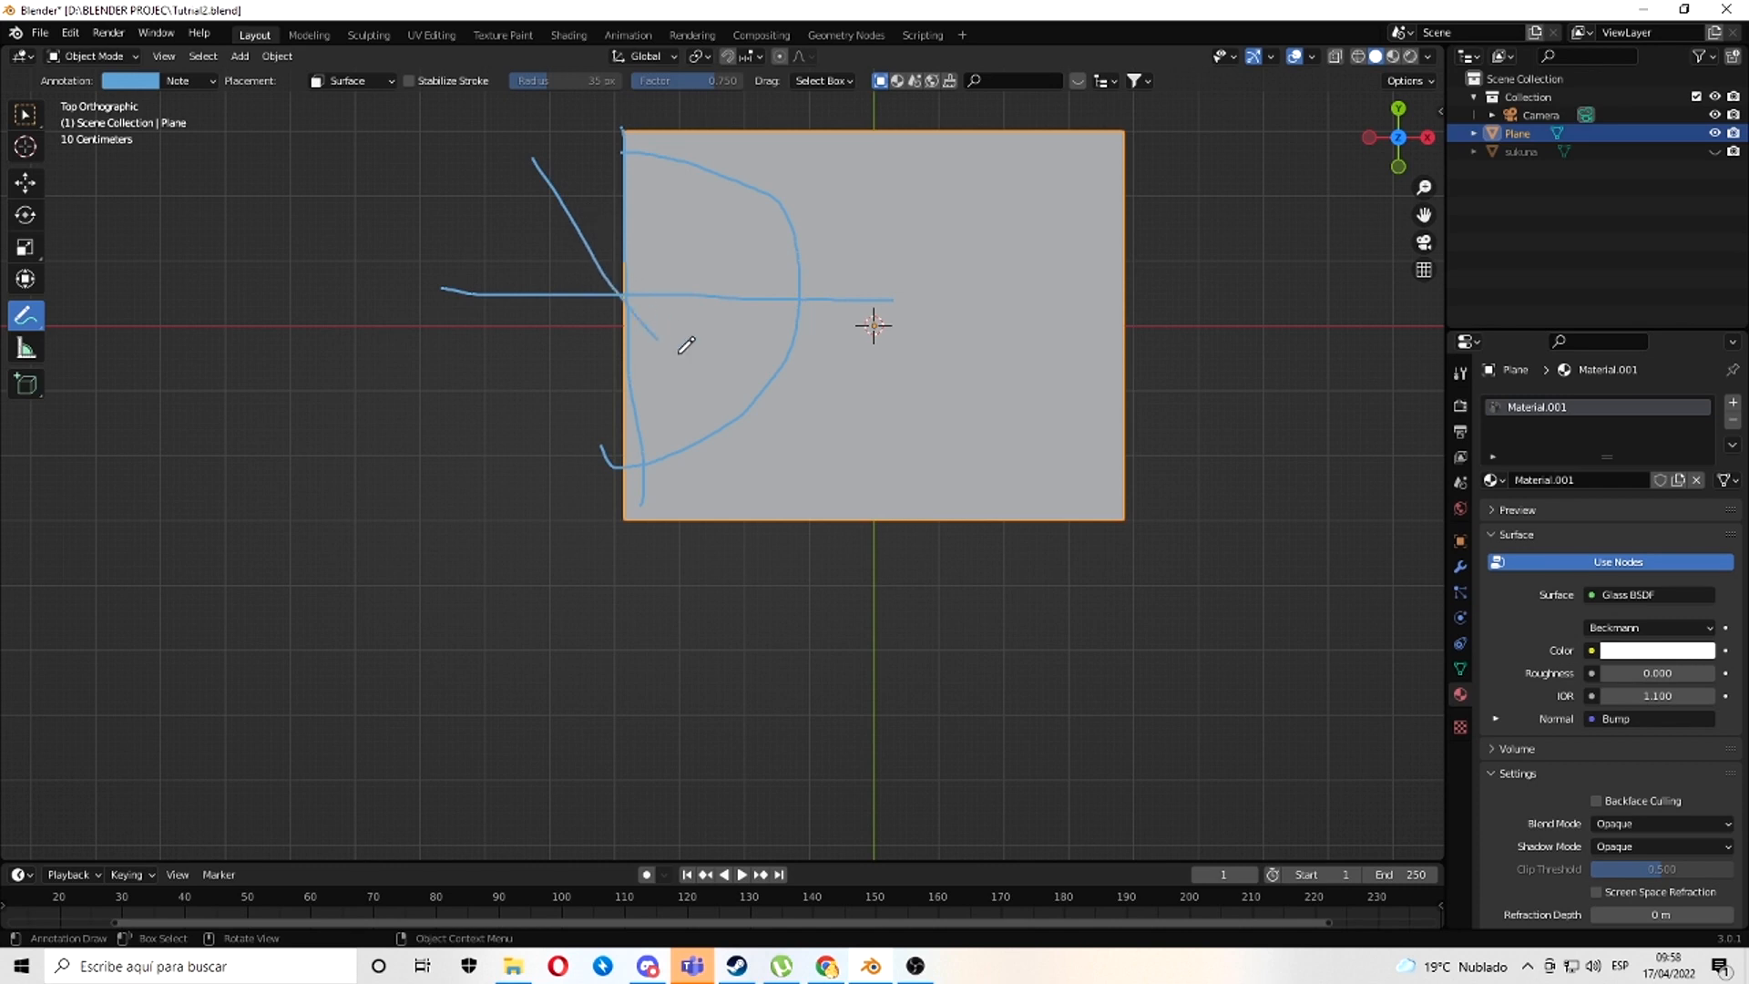
{"action": "left_click_drag", "start_coordinate": [678, 353], "coordinate": [762, 467]}
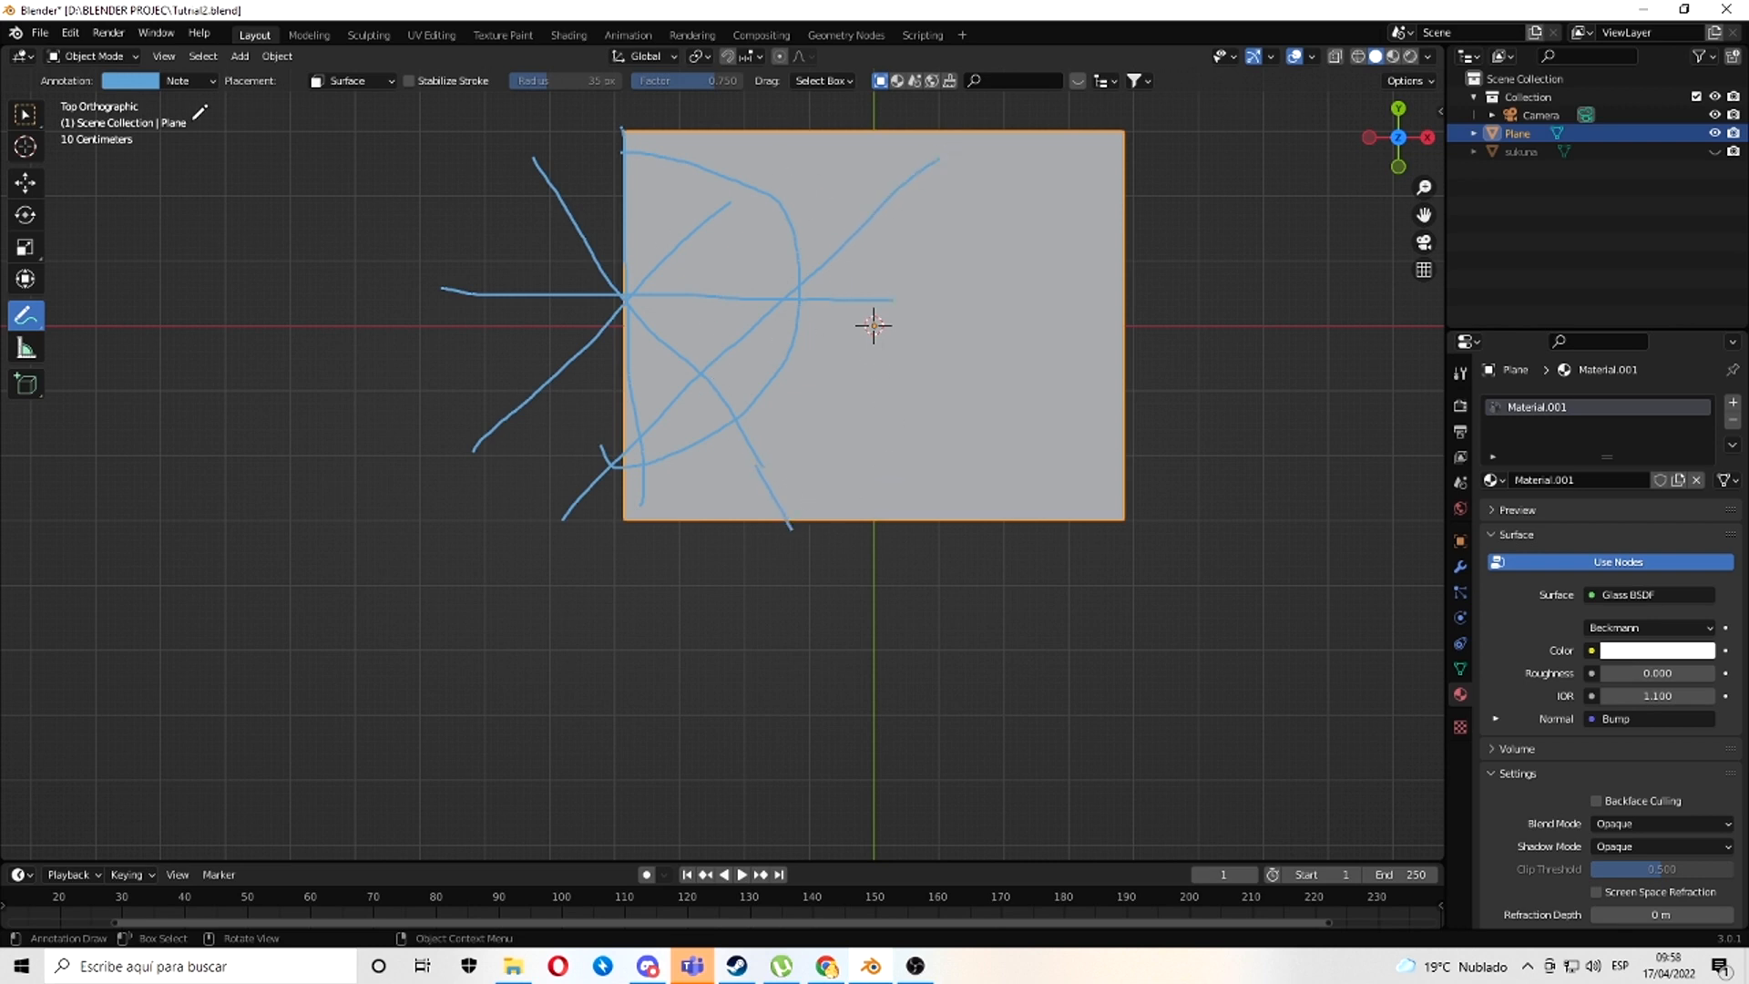
{"action": "left_click", "coordinate": [24, 114]}
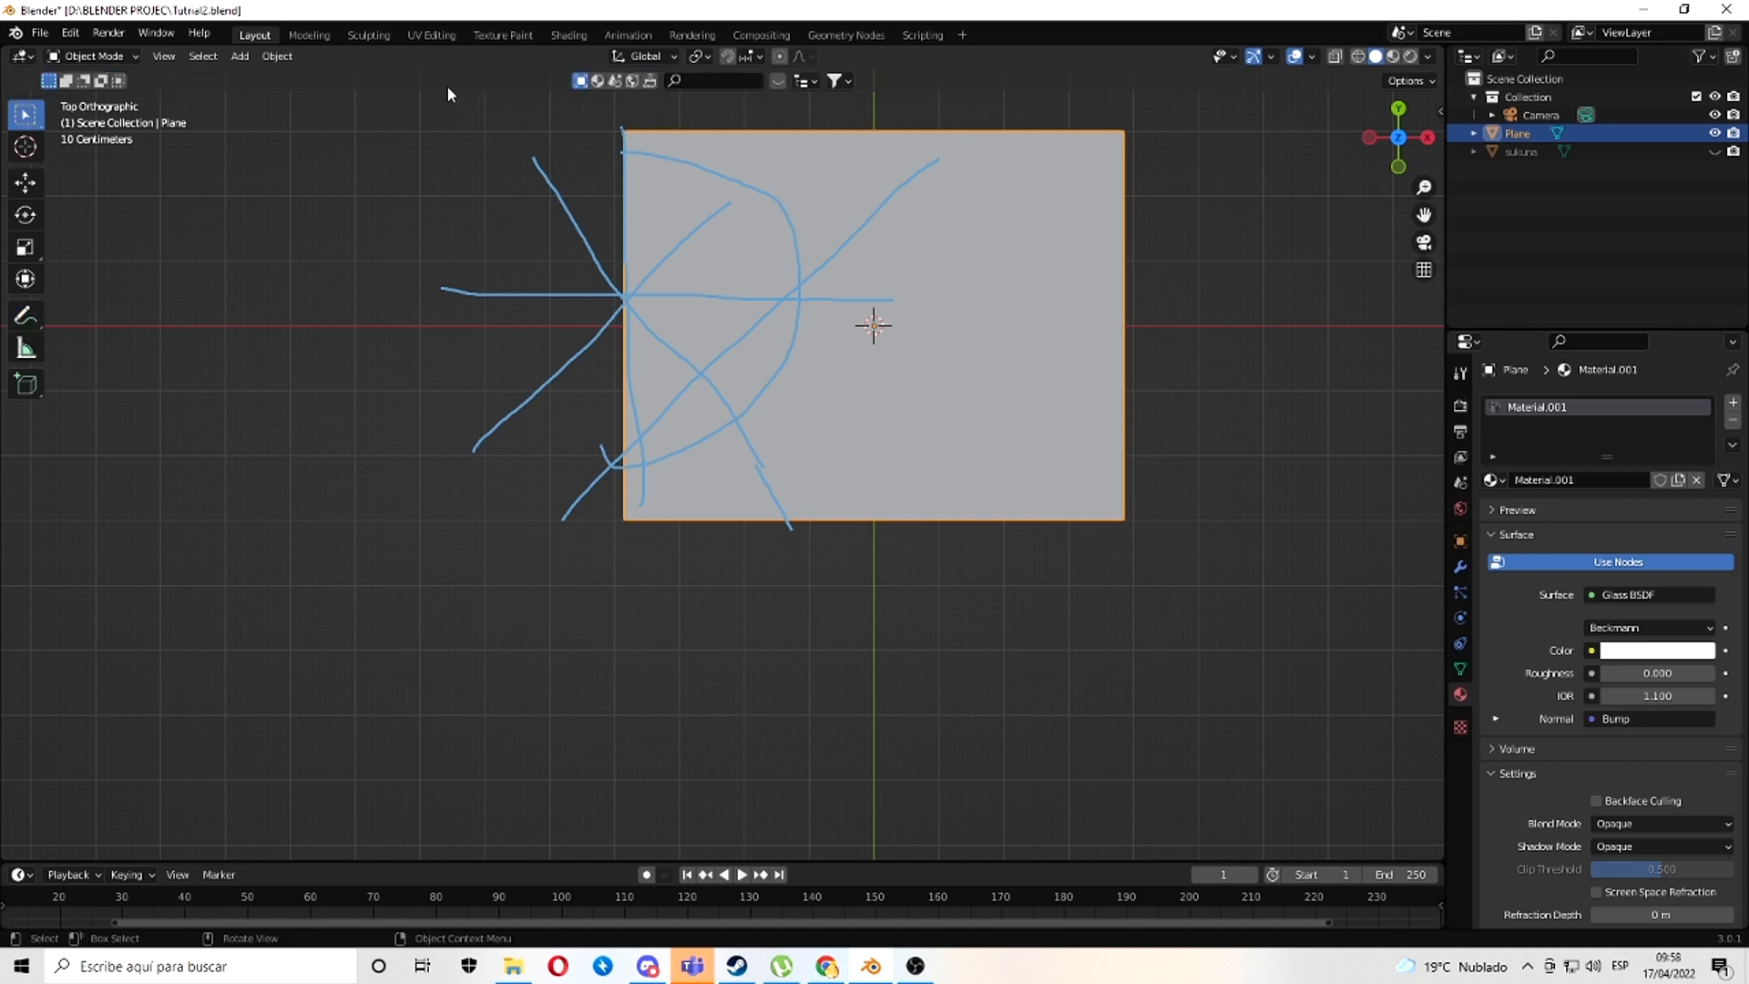
- Start Cell Fracture on the glass plane with Annotation Pencil as the point source and Noise set to 0.25
{"action": "left_click", "coordinate": [288, 60]}
{"action": "mouse_move", "coordinate": [320, 529]}
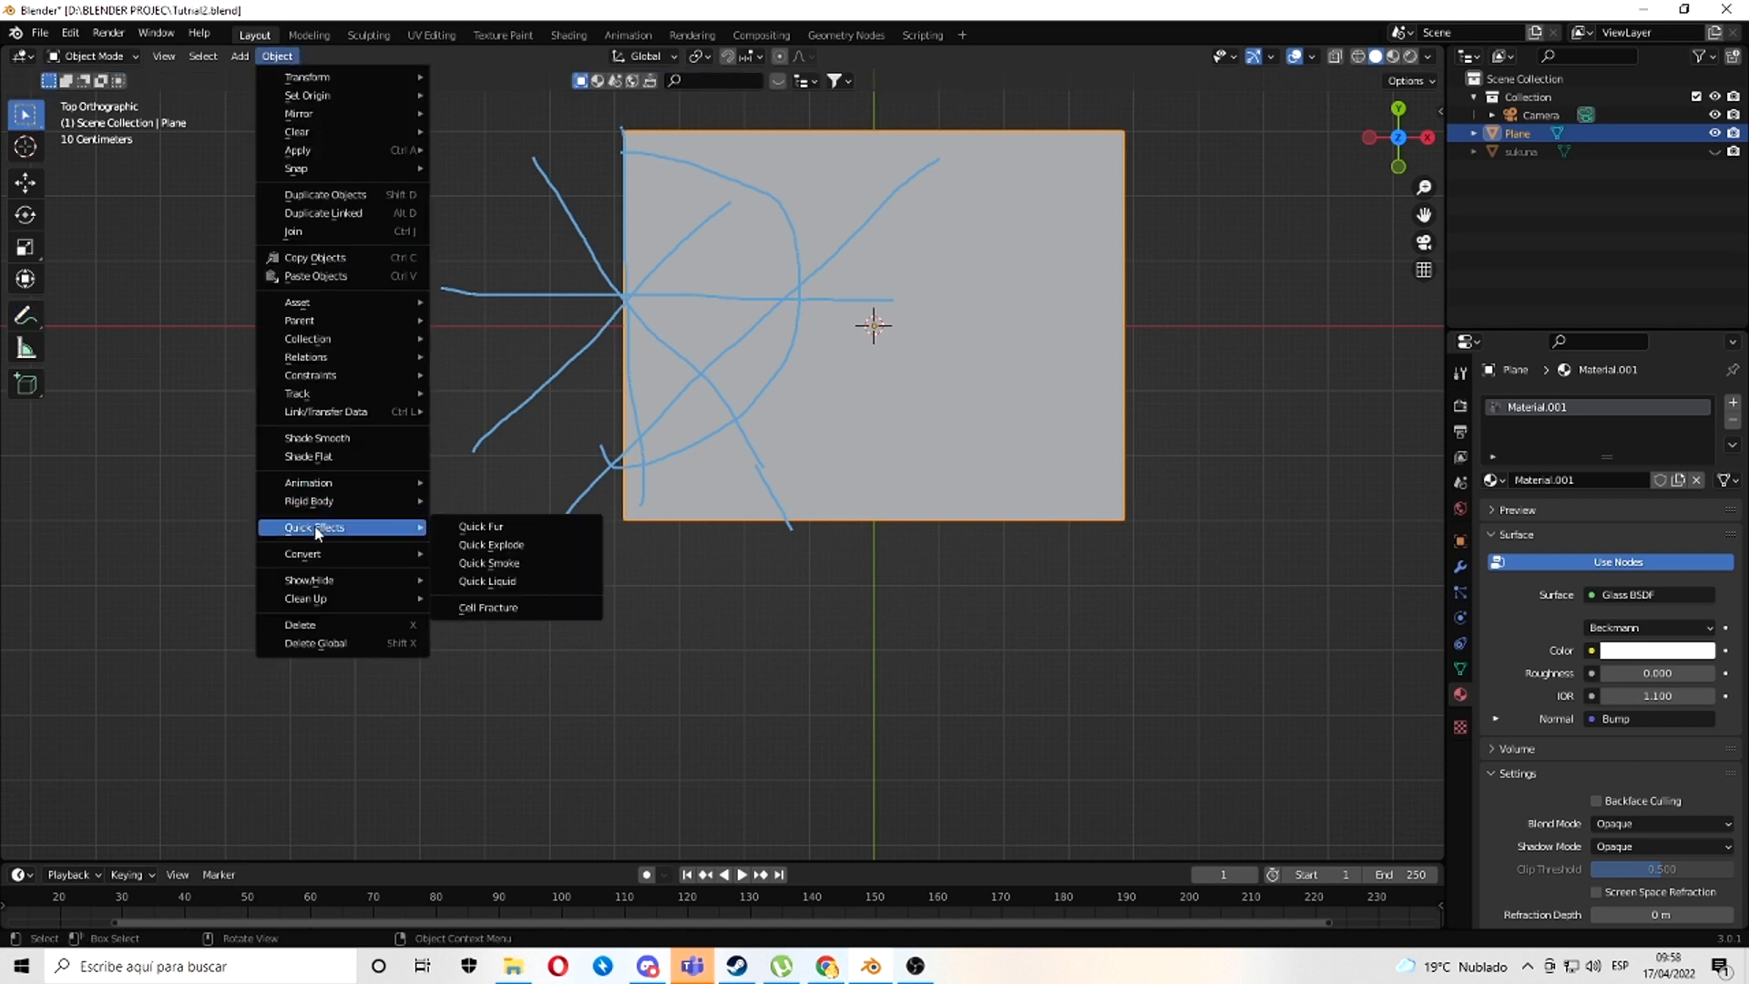
{"action": "left_click", "coordinate": [497, 604]}
{"action": "left_click", "coordinate": [706, 506]}
{"action": "left_click", "coordinate": [709, 524]}
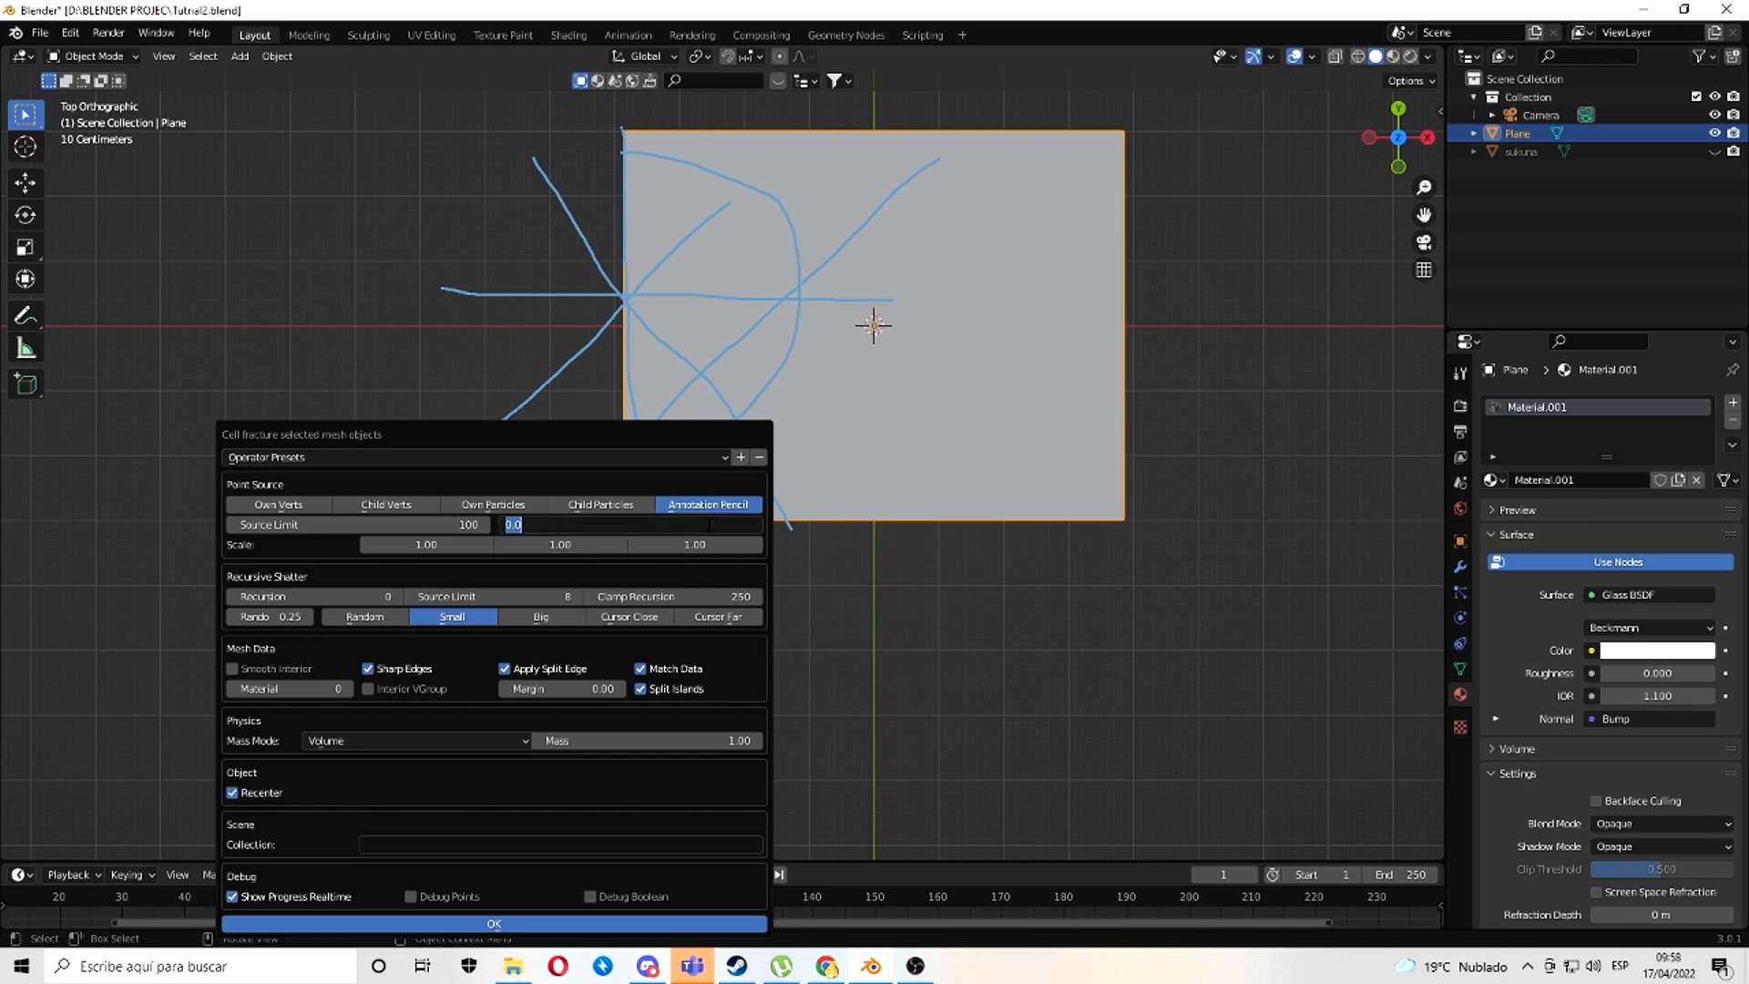
- Set the fracture's Source Limit to 30, recursive shatter to Big and the collection name to pieces, and run it
{"action": "left_click", "coordinate": [471, 525]}
{"action": "type", "text": "30"}
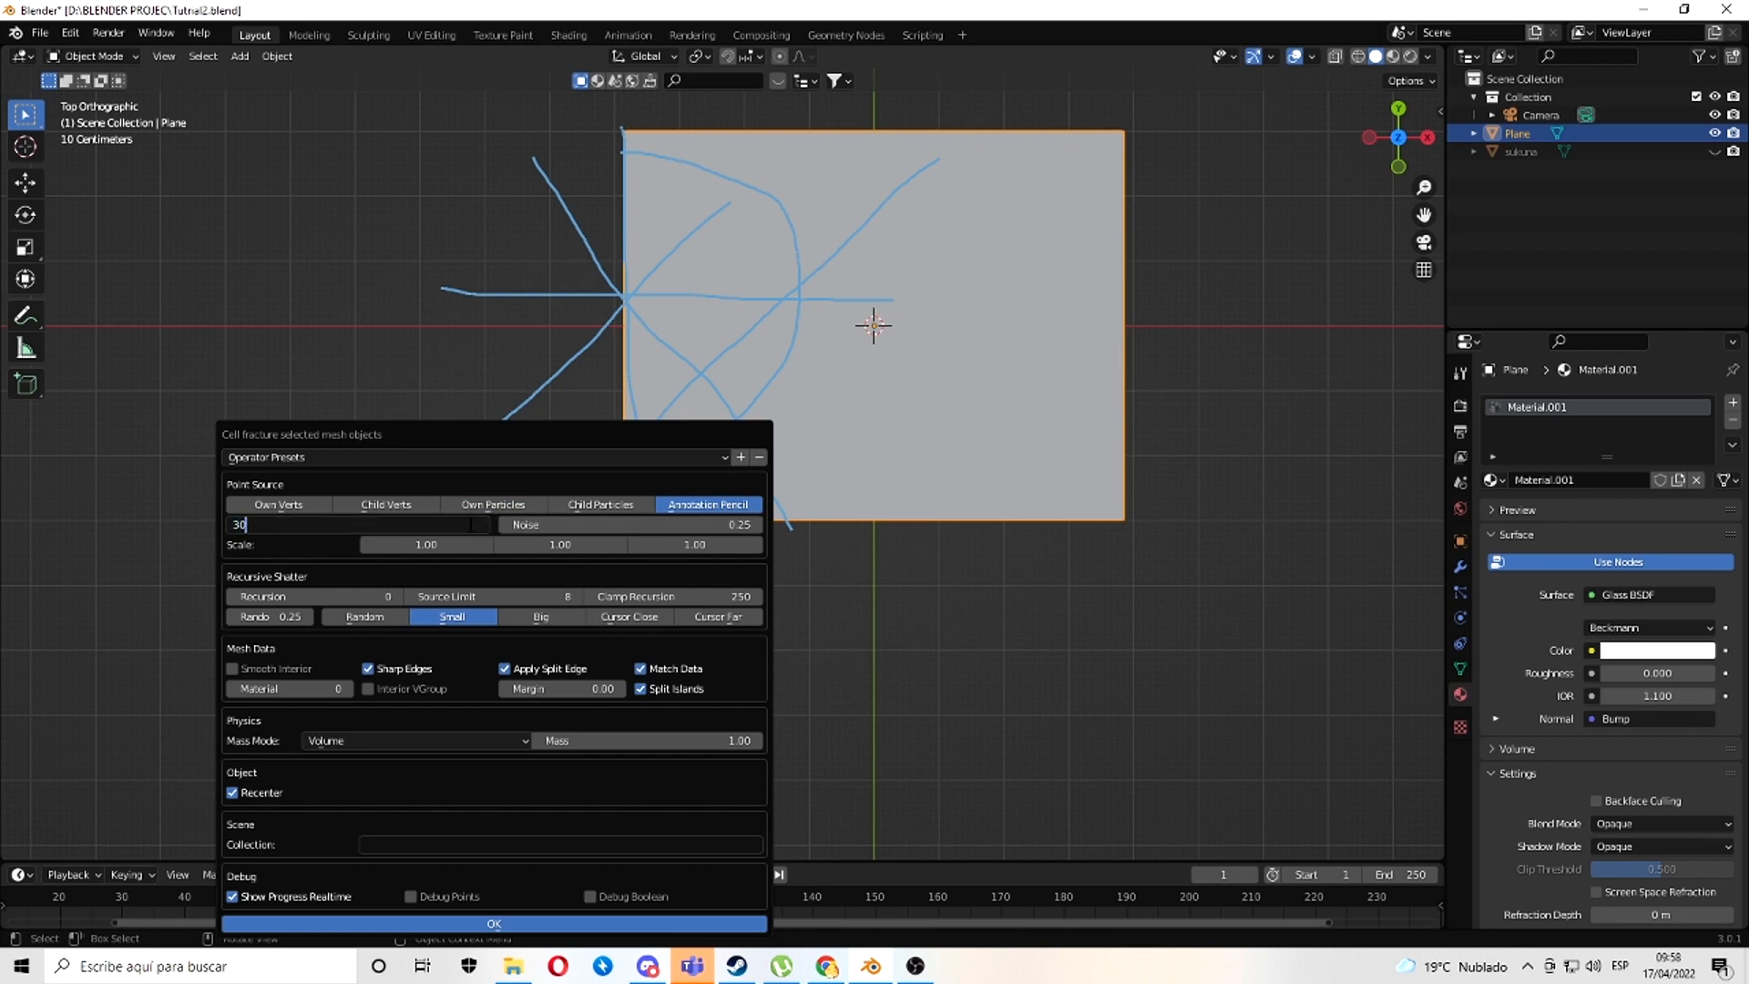
{"action": "key", "text": "Return"}
{"action": "left_click", "coordinate": [541, 617]}
{"action": "left_click", "coordinate": [442, 842]}
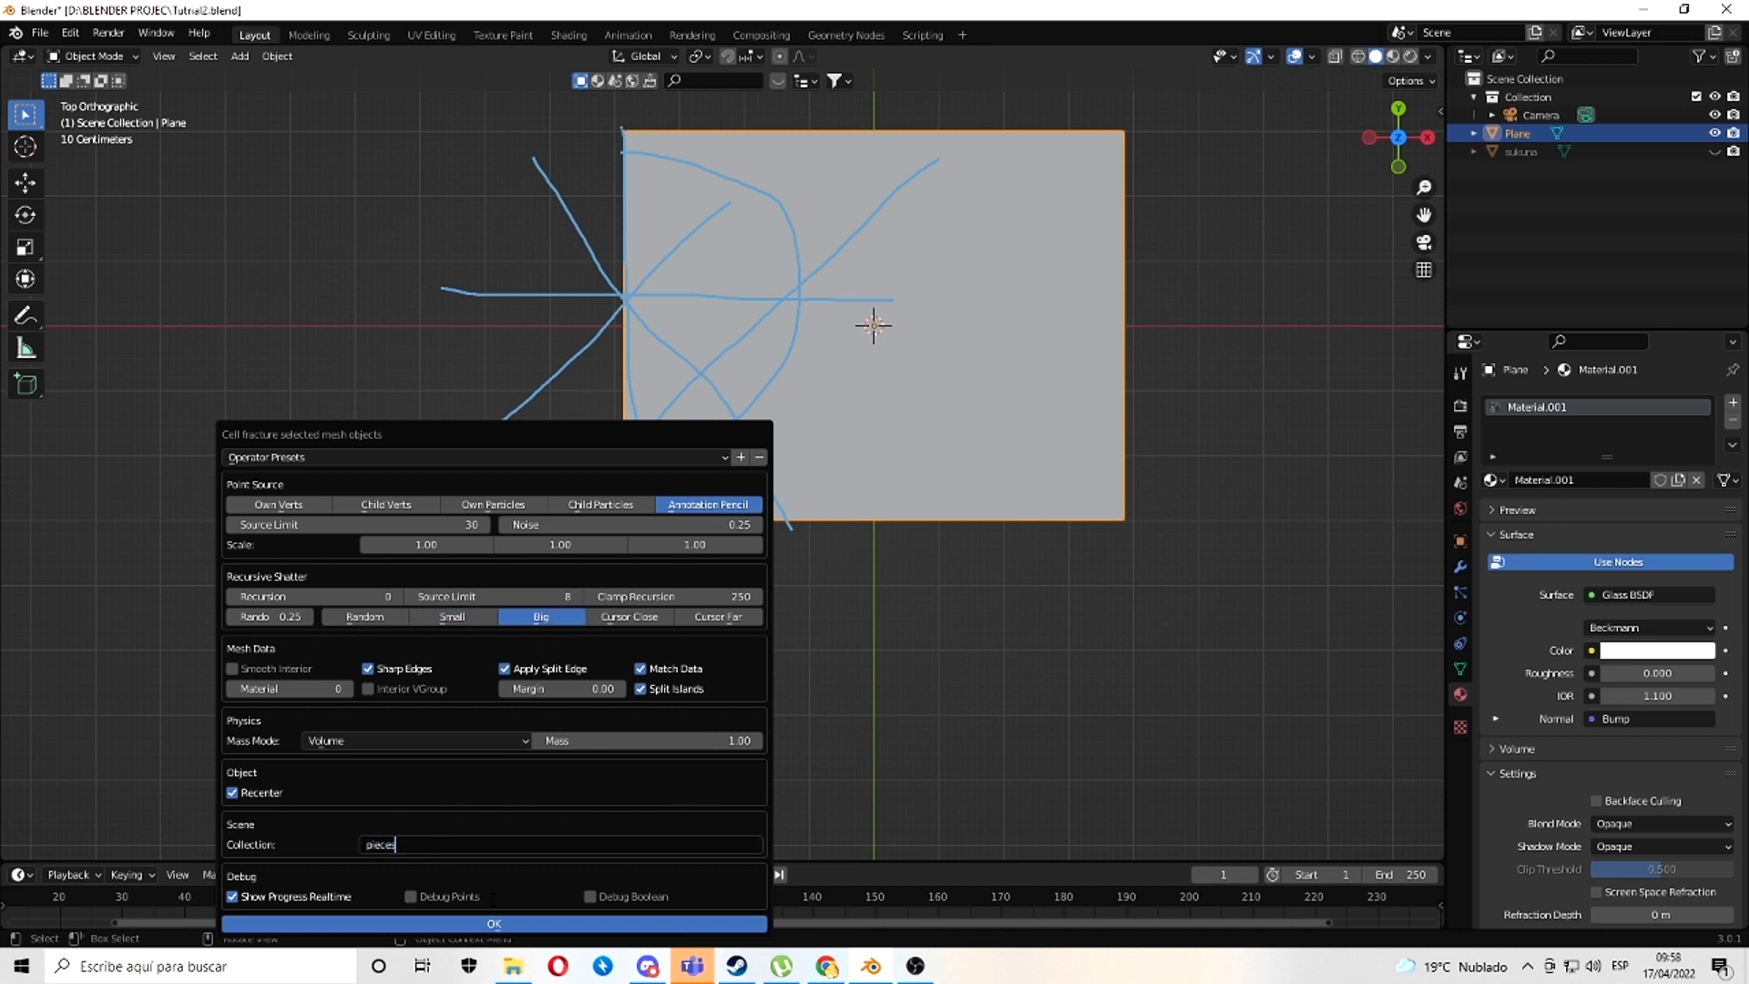
{"action": "left_click", "coordinate": [470, 924]}
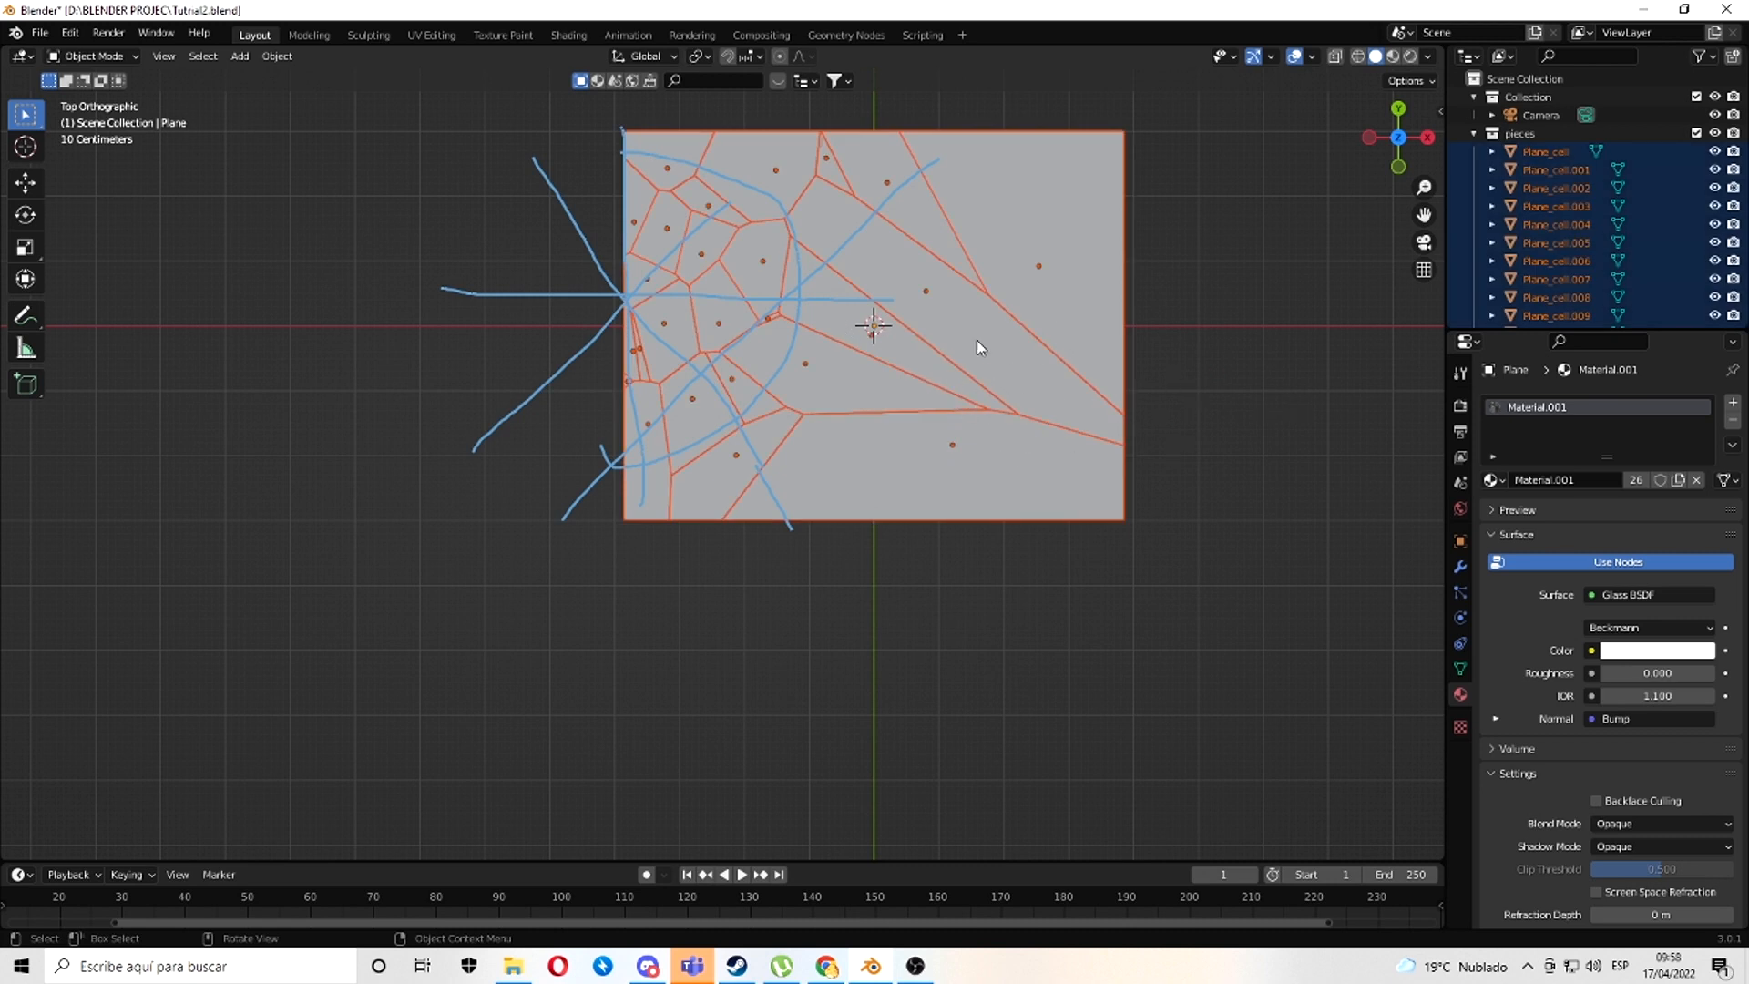
- Collapse the pieces collection and remove the crack annotations from the scene
{"action": "left_click", "coordinate": [1473, 134]}
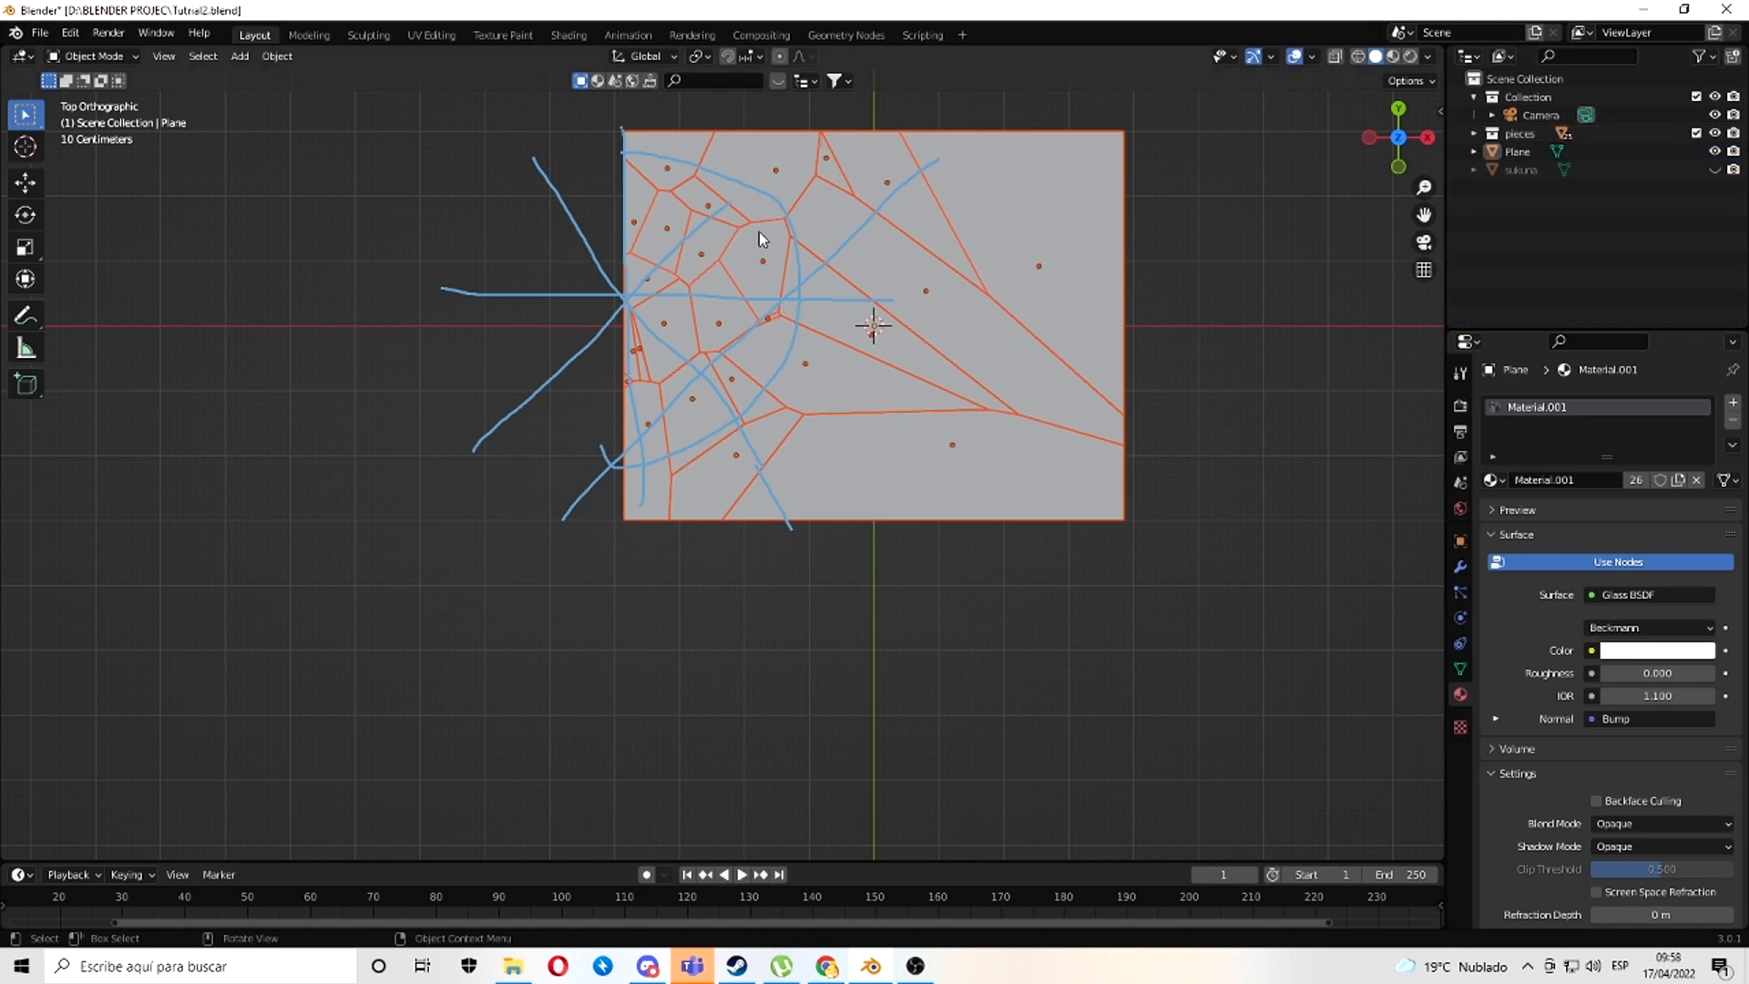
{"action": "left_click", "coordinate": [1439, 113]}
{"action": "left_click", "coordinate": [1433, 192]}
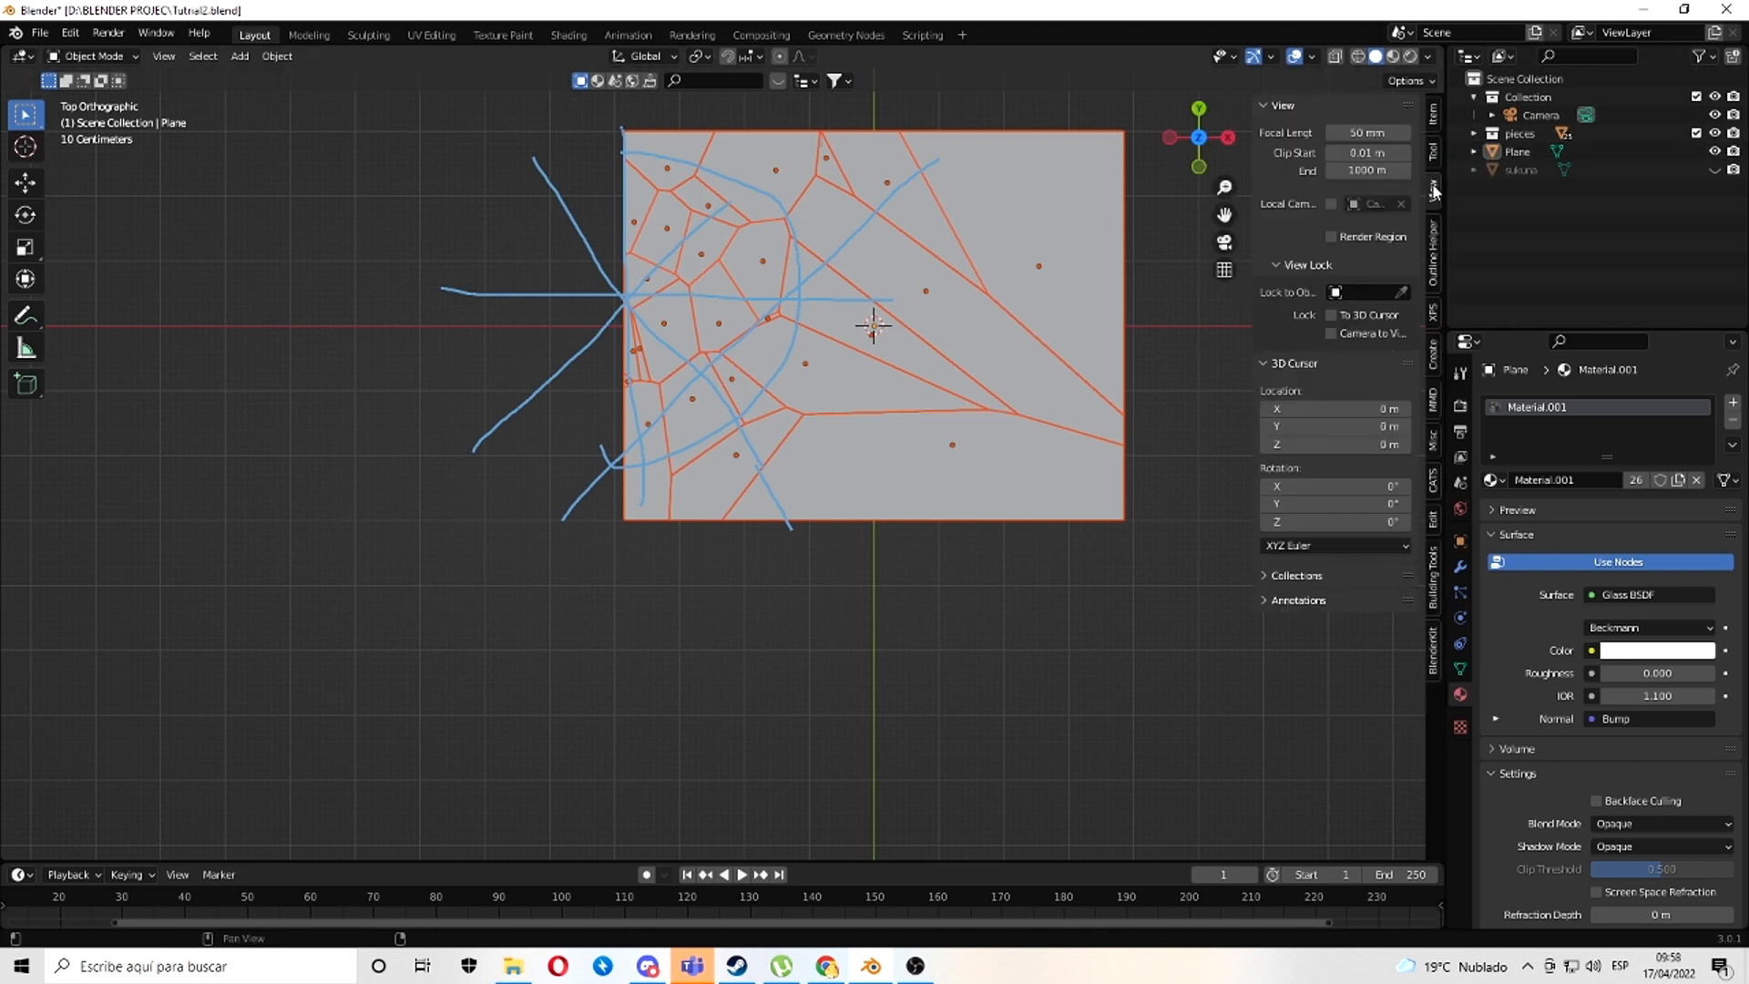
{"action": "left_click", "coordinate": [1293, 600]}
{"action": "left_click", "coordinate": [1404, 629]}
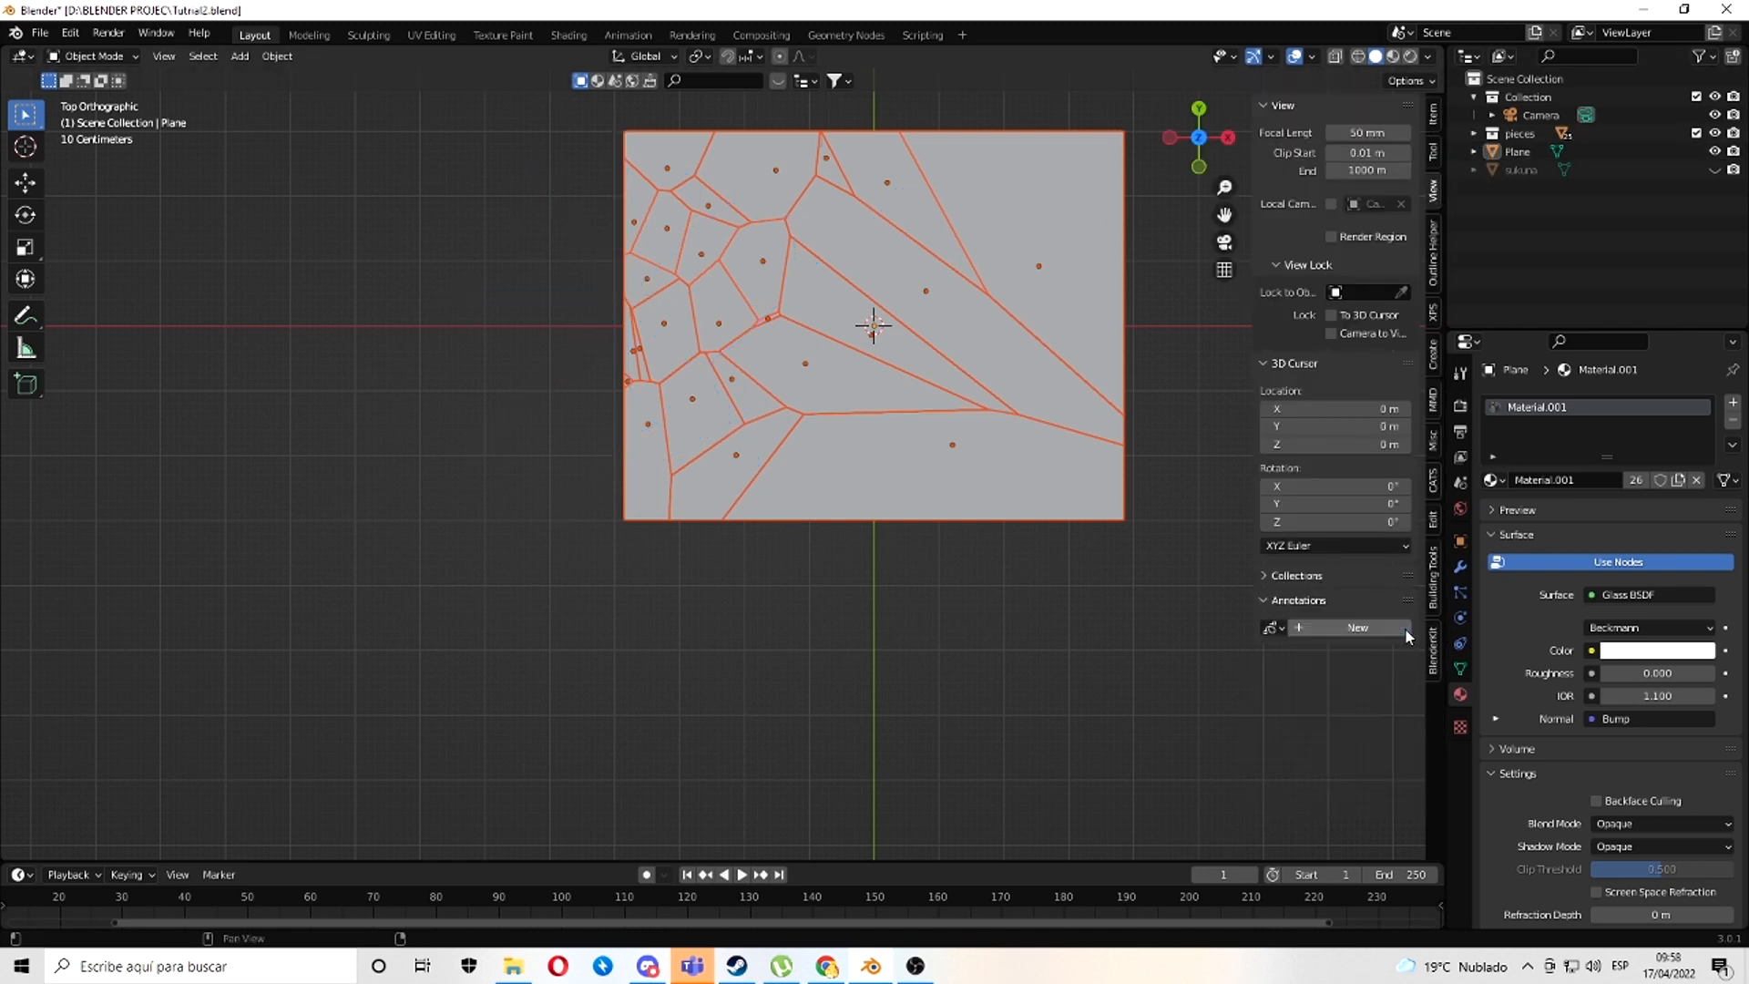
- Delete the original unfractured Plane object, keeping the fractured cells
{"action": "scroll", "coordinate": [1053, 306], "scroll_direction": "up", "scroll_amount": 2}
{"action": "scroll", "coordinate": [1054, 306], "scroll_direction": "up", "scroll_amount": 2}
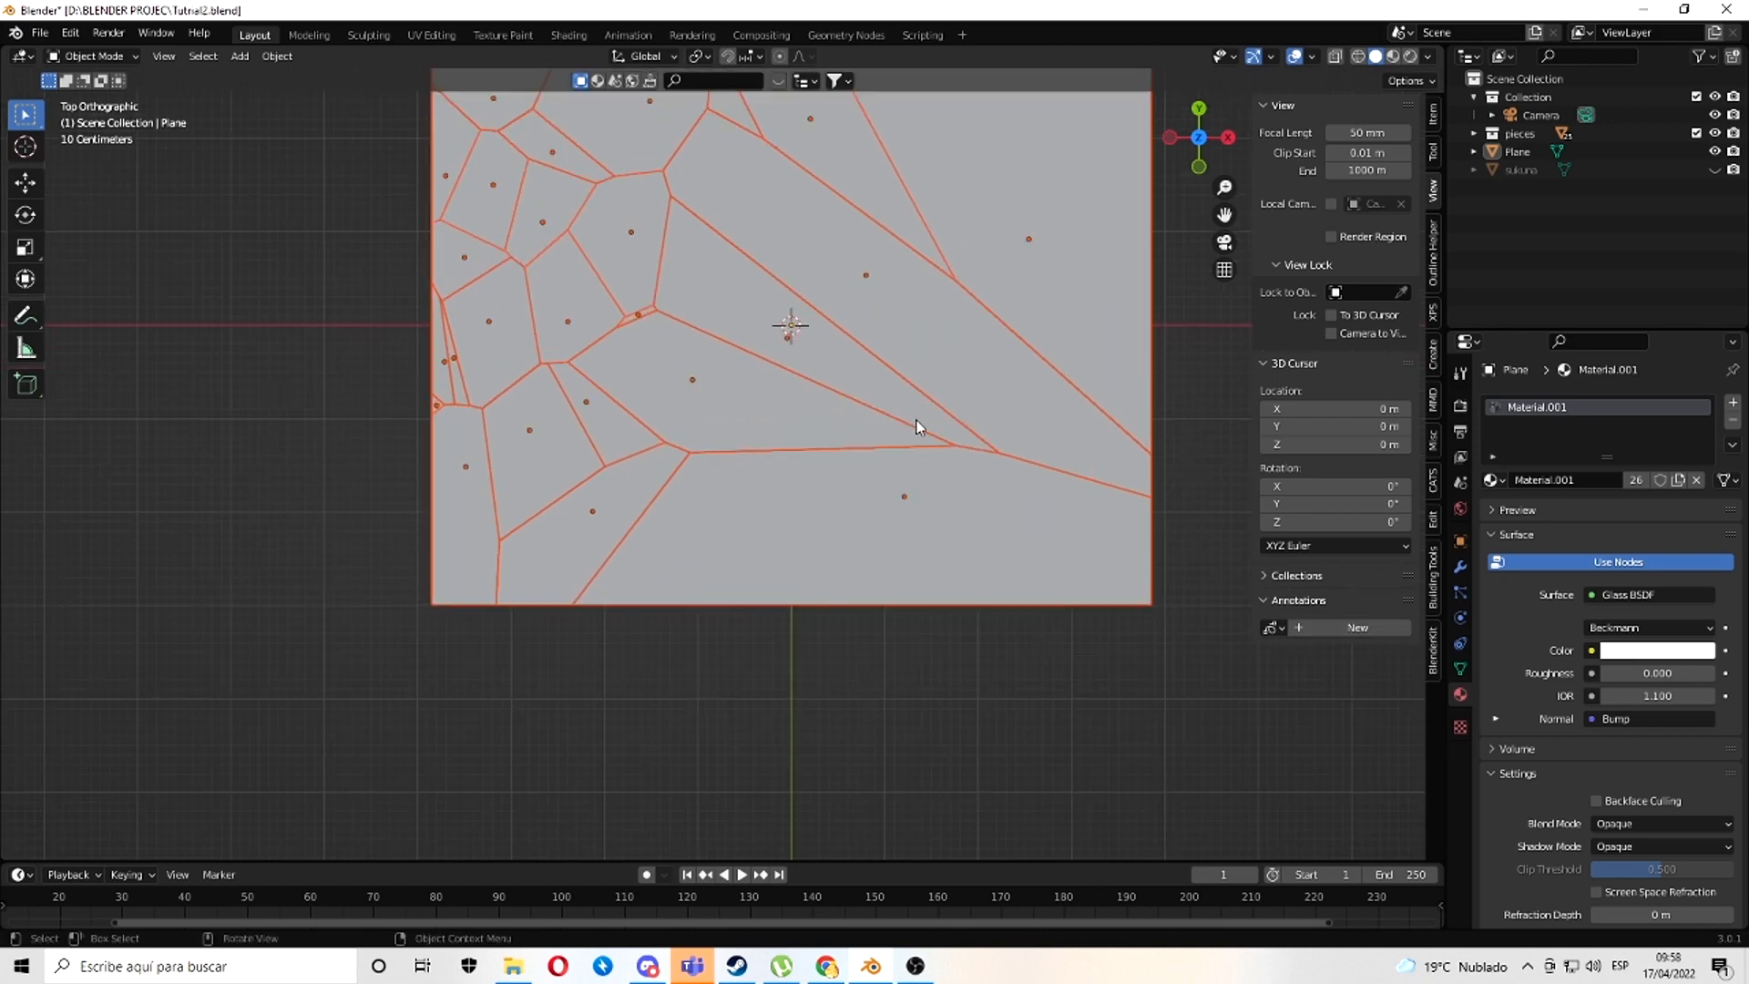
{"action": "middle_click_drag", "start_coordinate": [918, 422], "coordinate": [793, 706]}
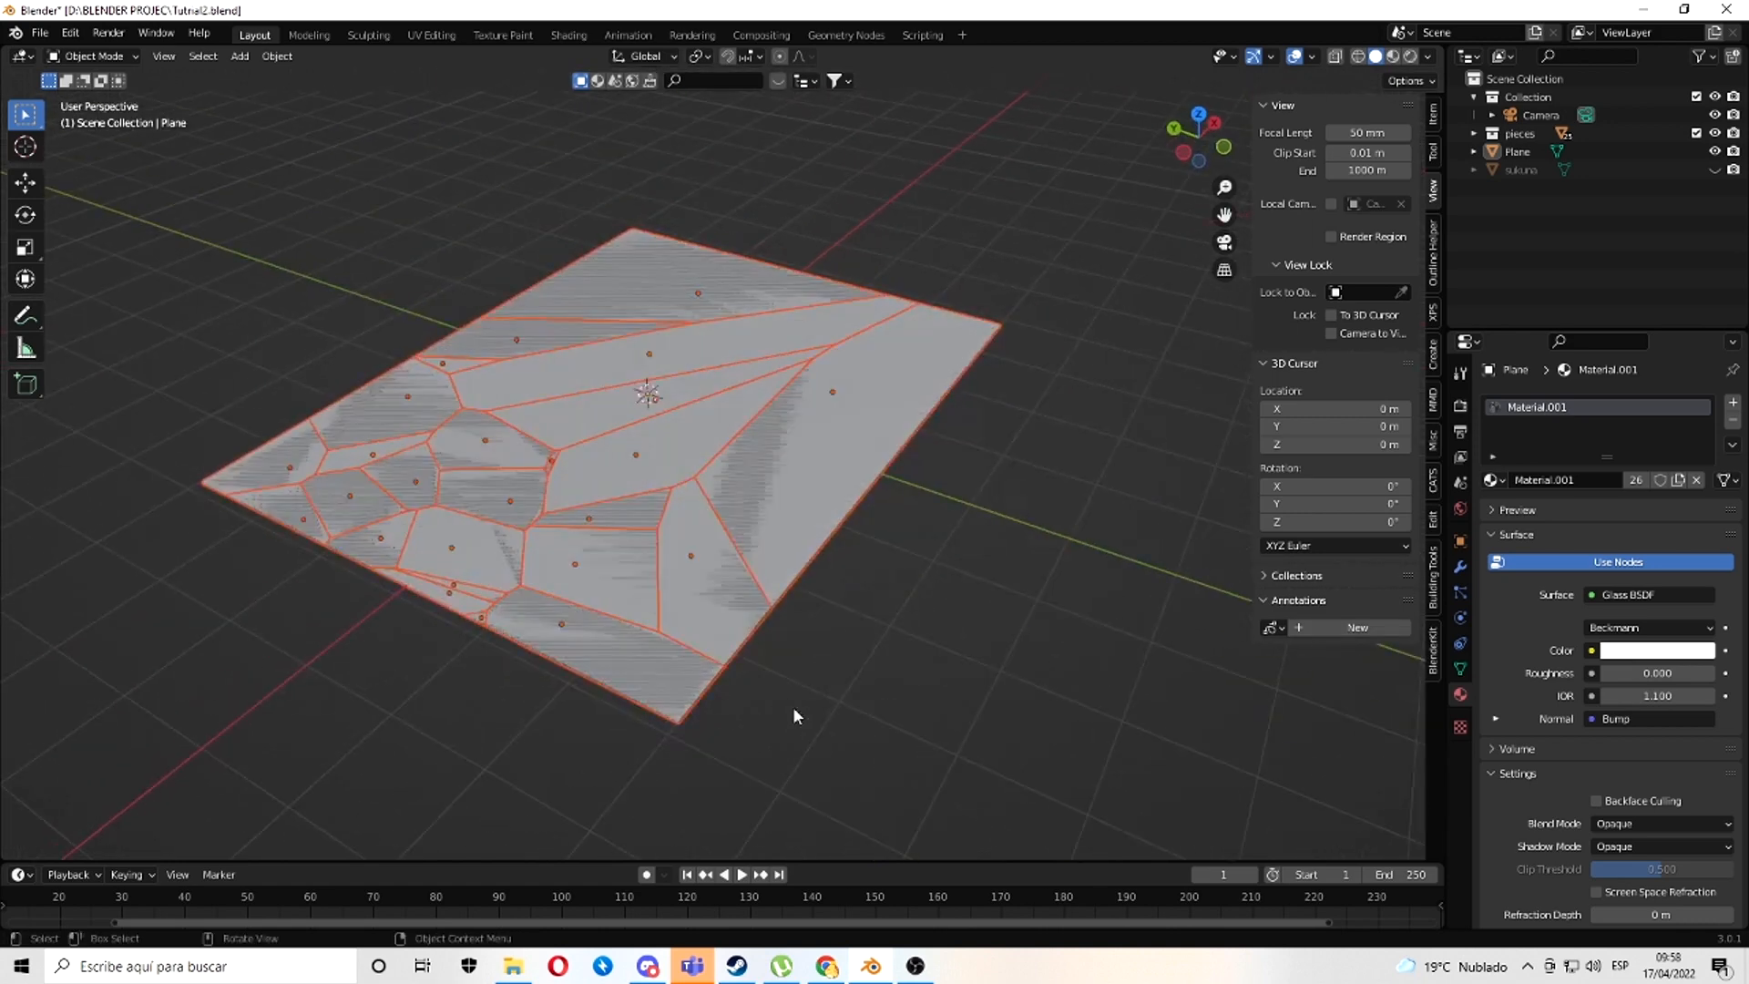
{"action": "left_click", "coordinate": [1516, 153]}
{"action": "key", "text": "Delete"}
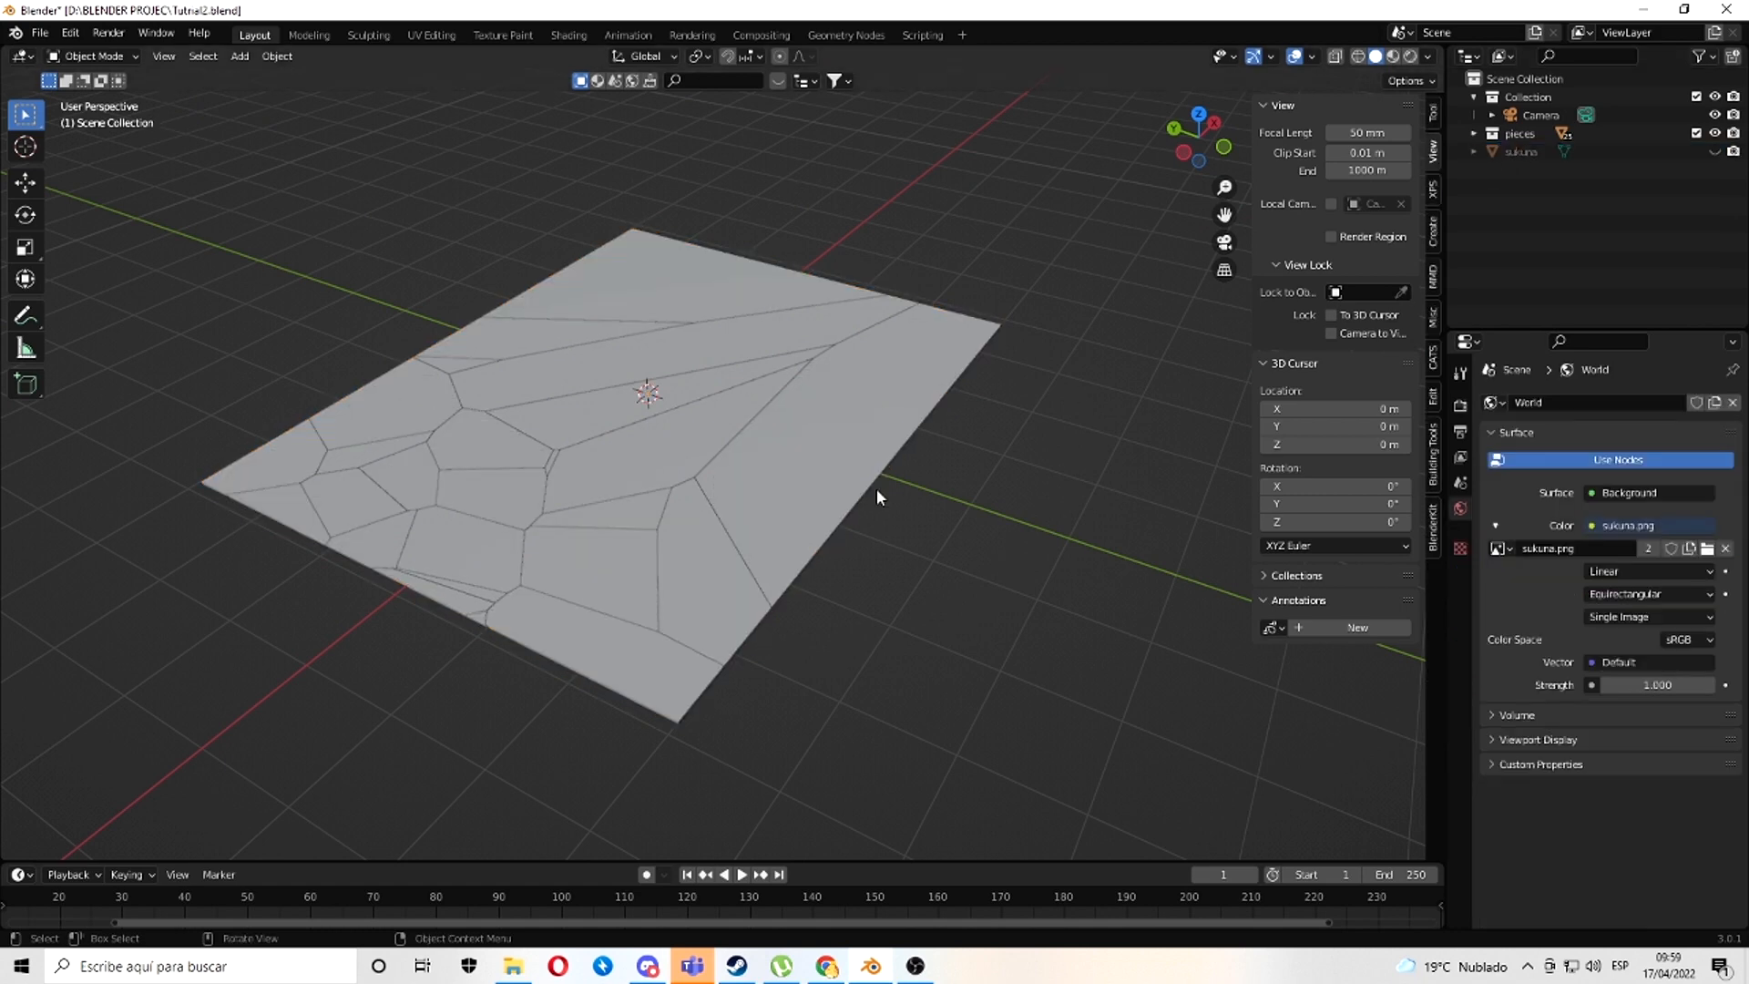
- Enlarge the timeline area and shift its range so that frame 0 is in view
{"action": "middle_click_drag", "start_coordinate": [876, 488], "coordinate": [552, 836]}
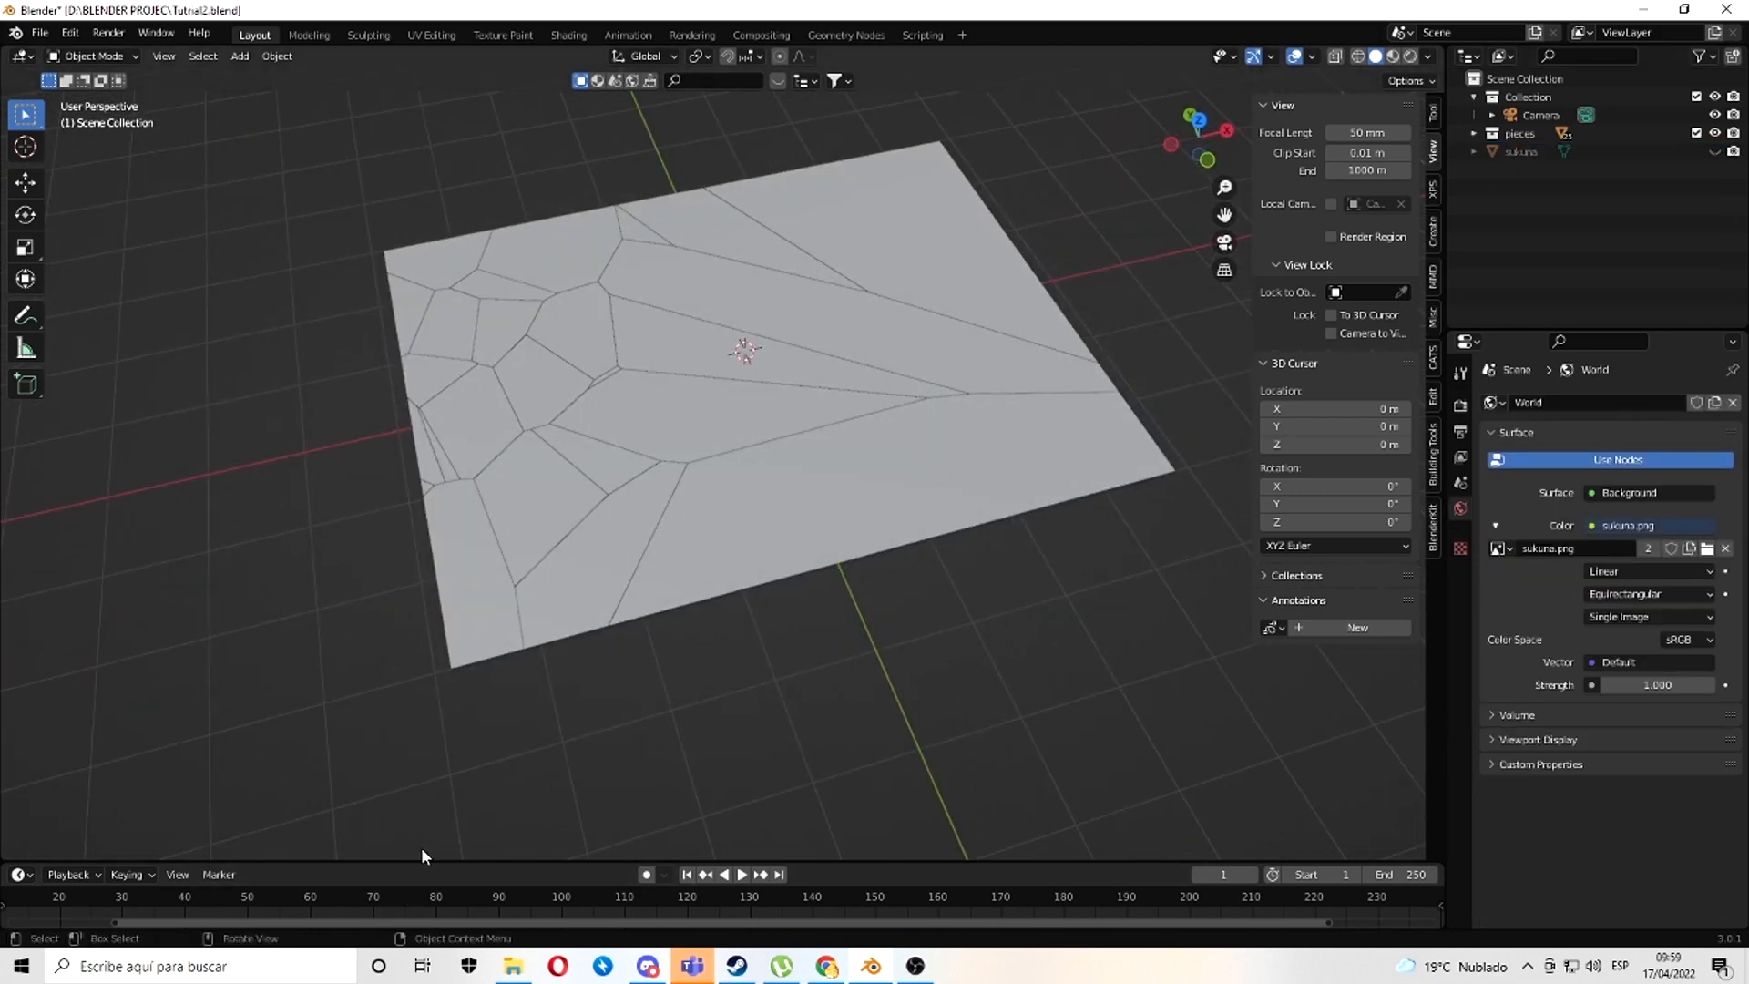
{"action": "left_click_drag", "start_coordinate": [418, 860], "coordinate": [418, 822]}
{"action": "left_click_drag", "start_coordinate": [383, 923], "coordinate": [130, 914]}
{"action": "middle_click_drag", "start_coordinate": [706, 500], "coordinate": [778, 464]}
{"action": "key", "text": "space"}
{"action": "key", "text": "Escape"}
- Expand the pieces collection and add an active Rigid Body to the Plane_cell shard
{"action": "left_click", "coordinate": [1473, 136]}
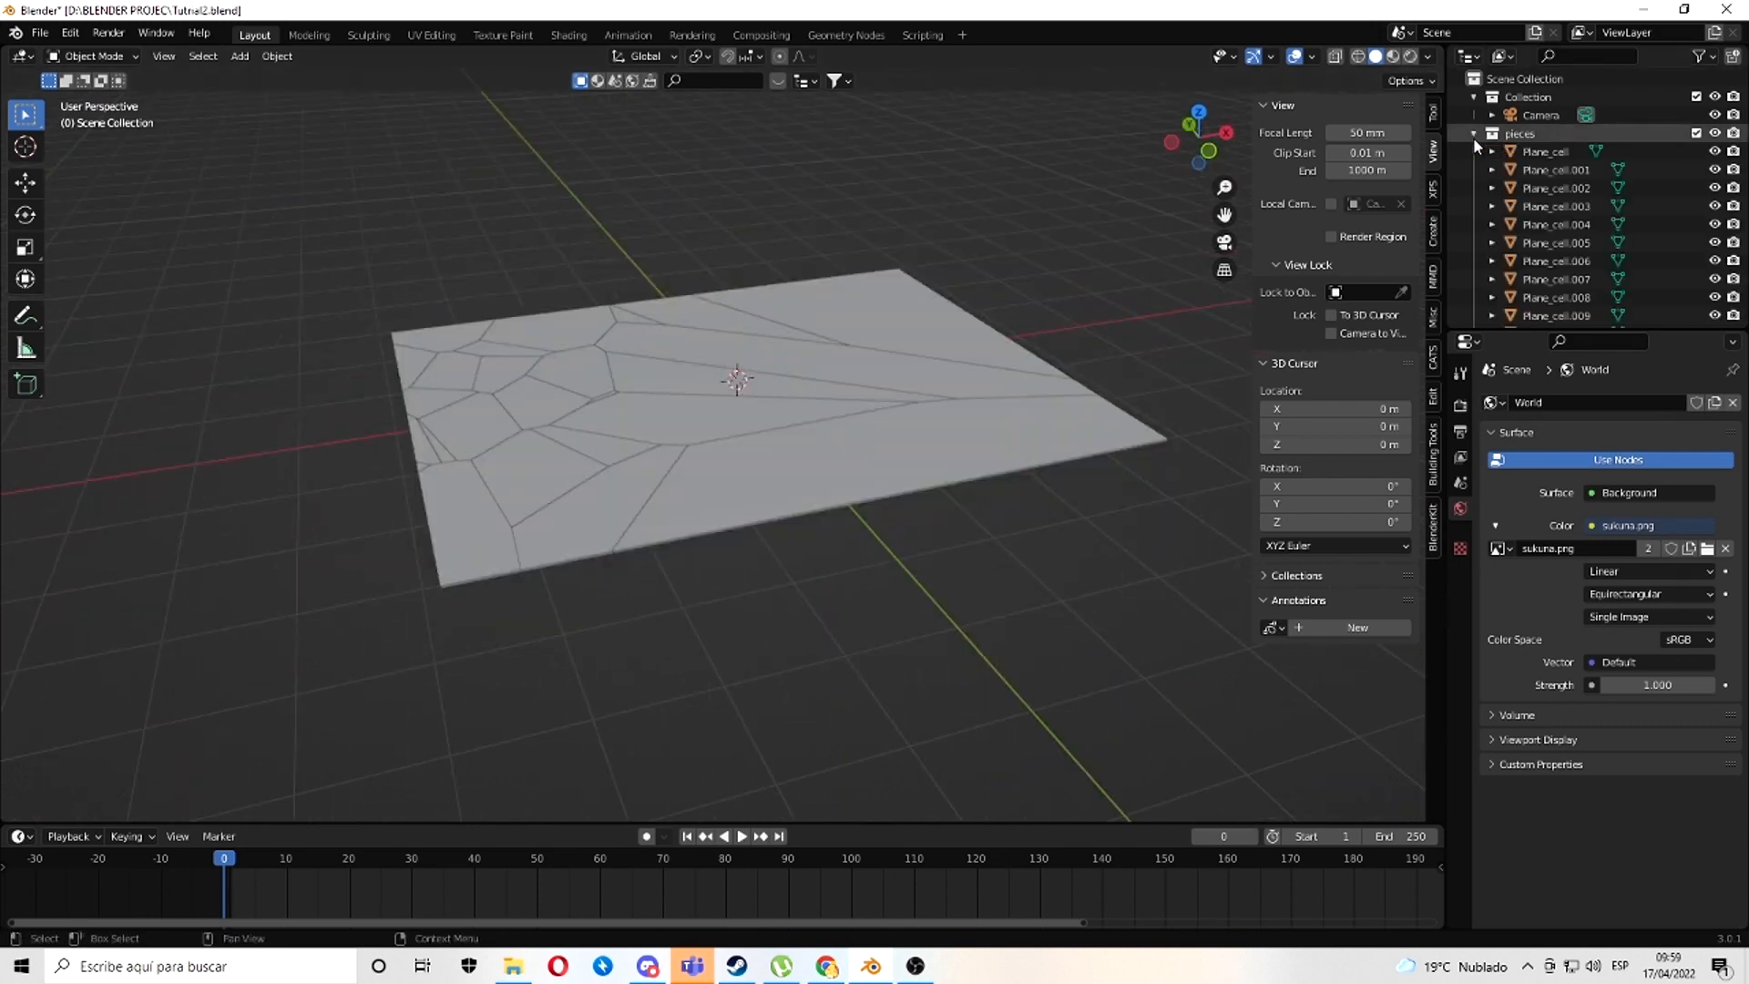
{"action": "left_click", "coordinate": [1539, 154]}
{"action": "mouse_move", "coordinate": [835, 361]}
{"action": "middle_mouse_down"}
{"action": "mouse_move", "coordinate": [859, 366]}
{"action": "mouse_move", "coordinate": [828, 387]}
{"action": "middle_mouse_up"}
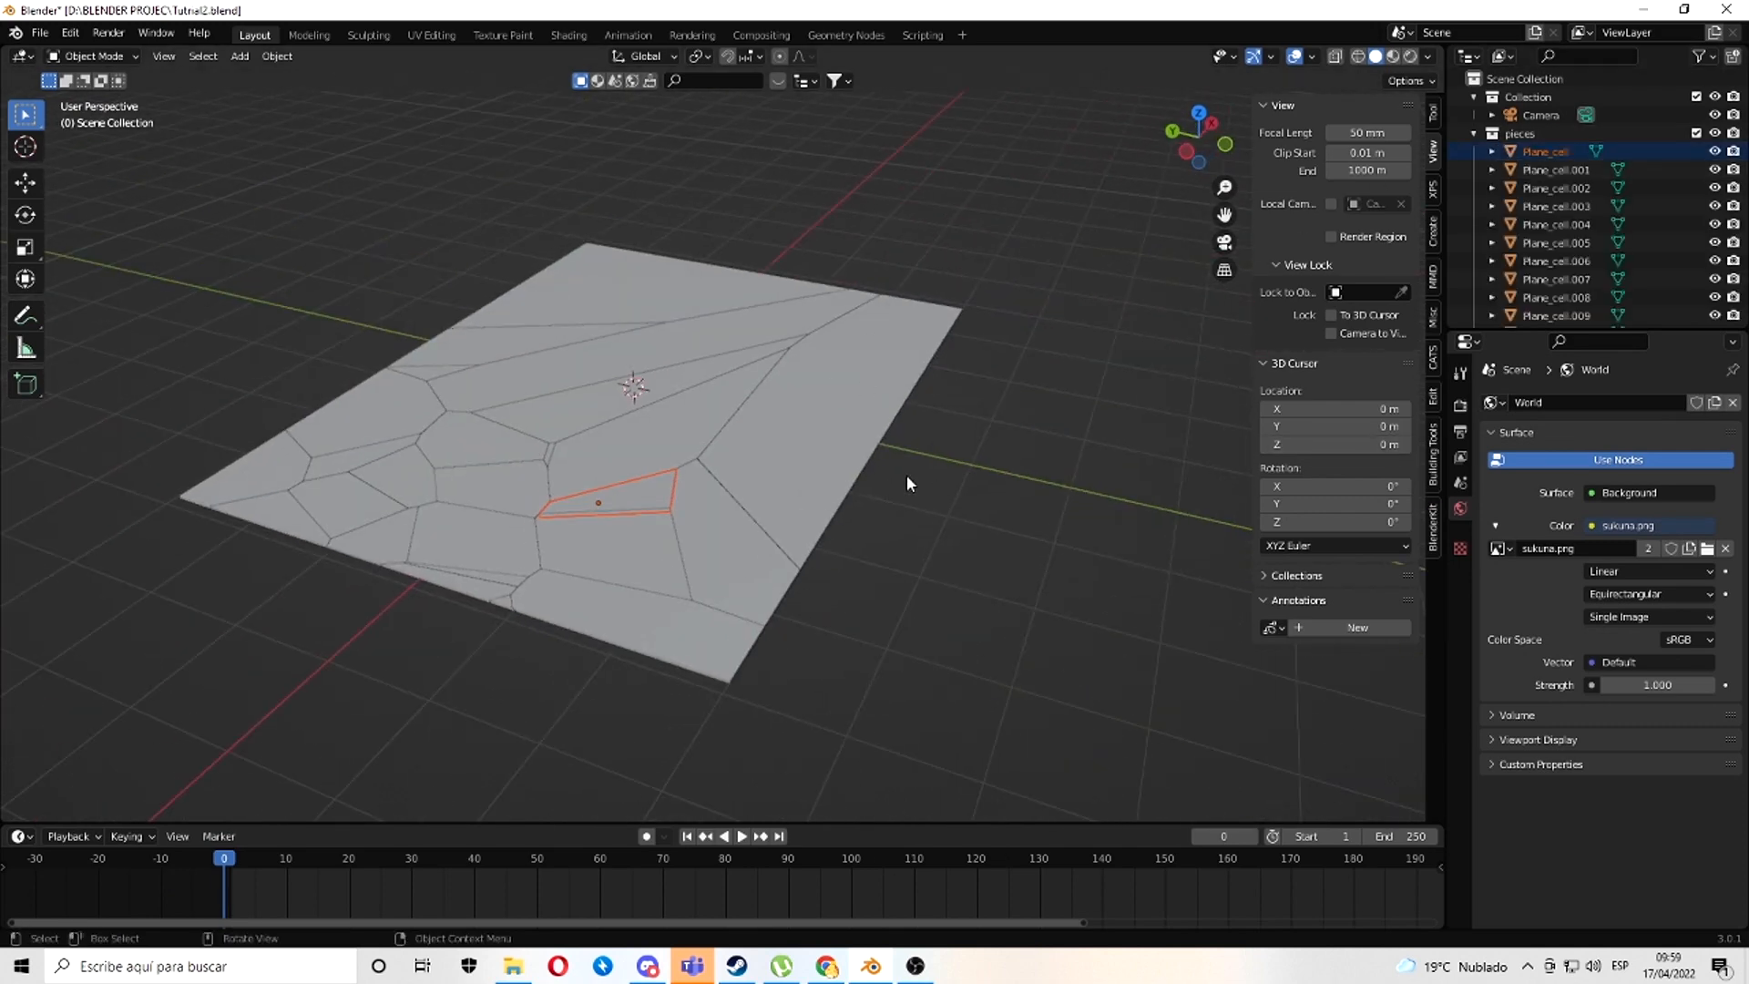
{"action": "scroll", "coordinate": [906, 474], "scroll_direction": "up", "scroll_amount": 3}
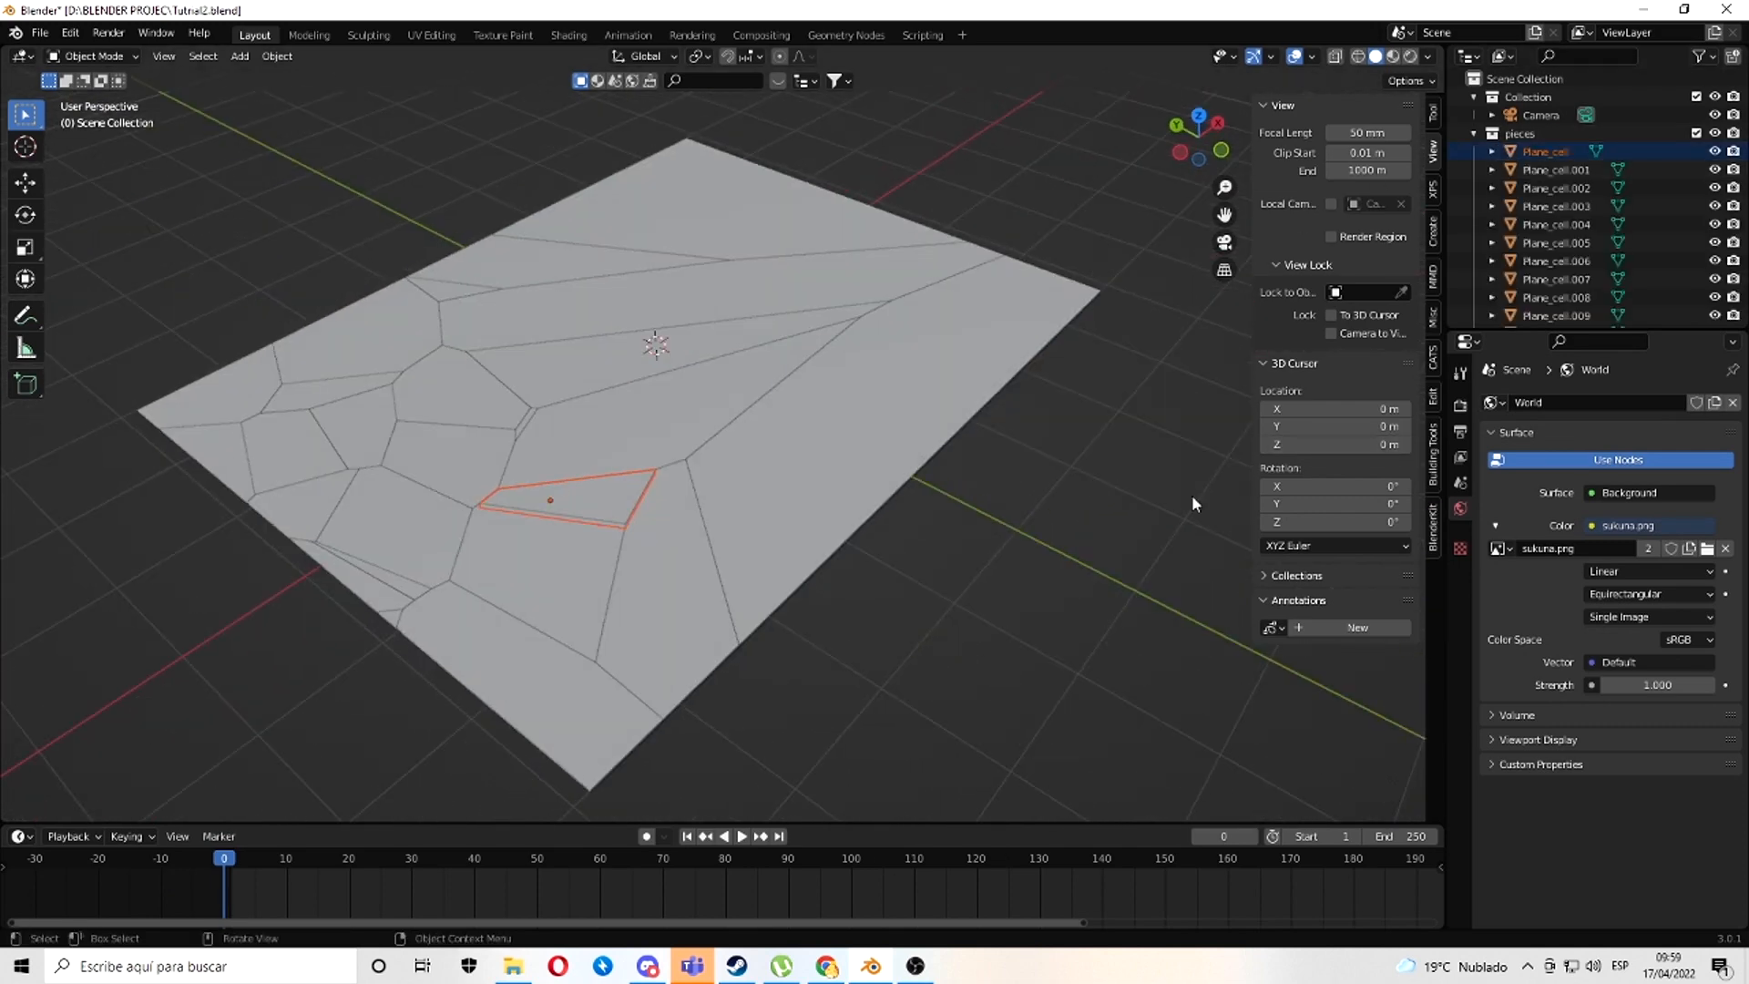
{"action": "left_click", "coordinate": [1534, 154]}
{"action": "left_click", "coordinate": [1460, 618]}
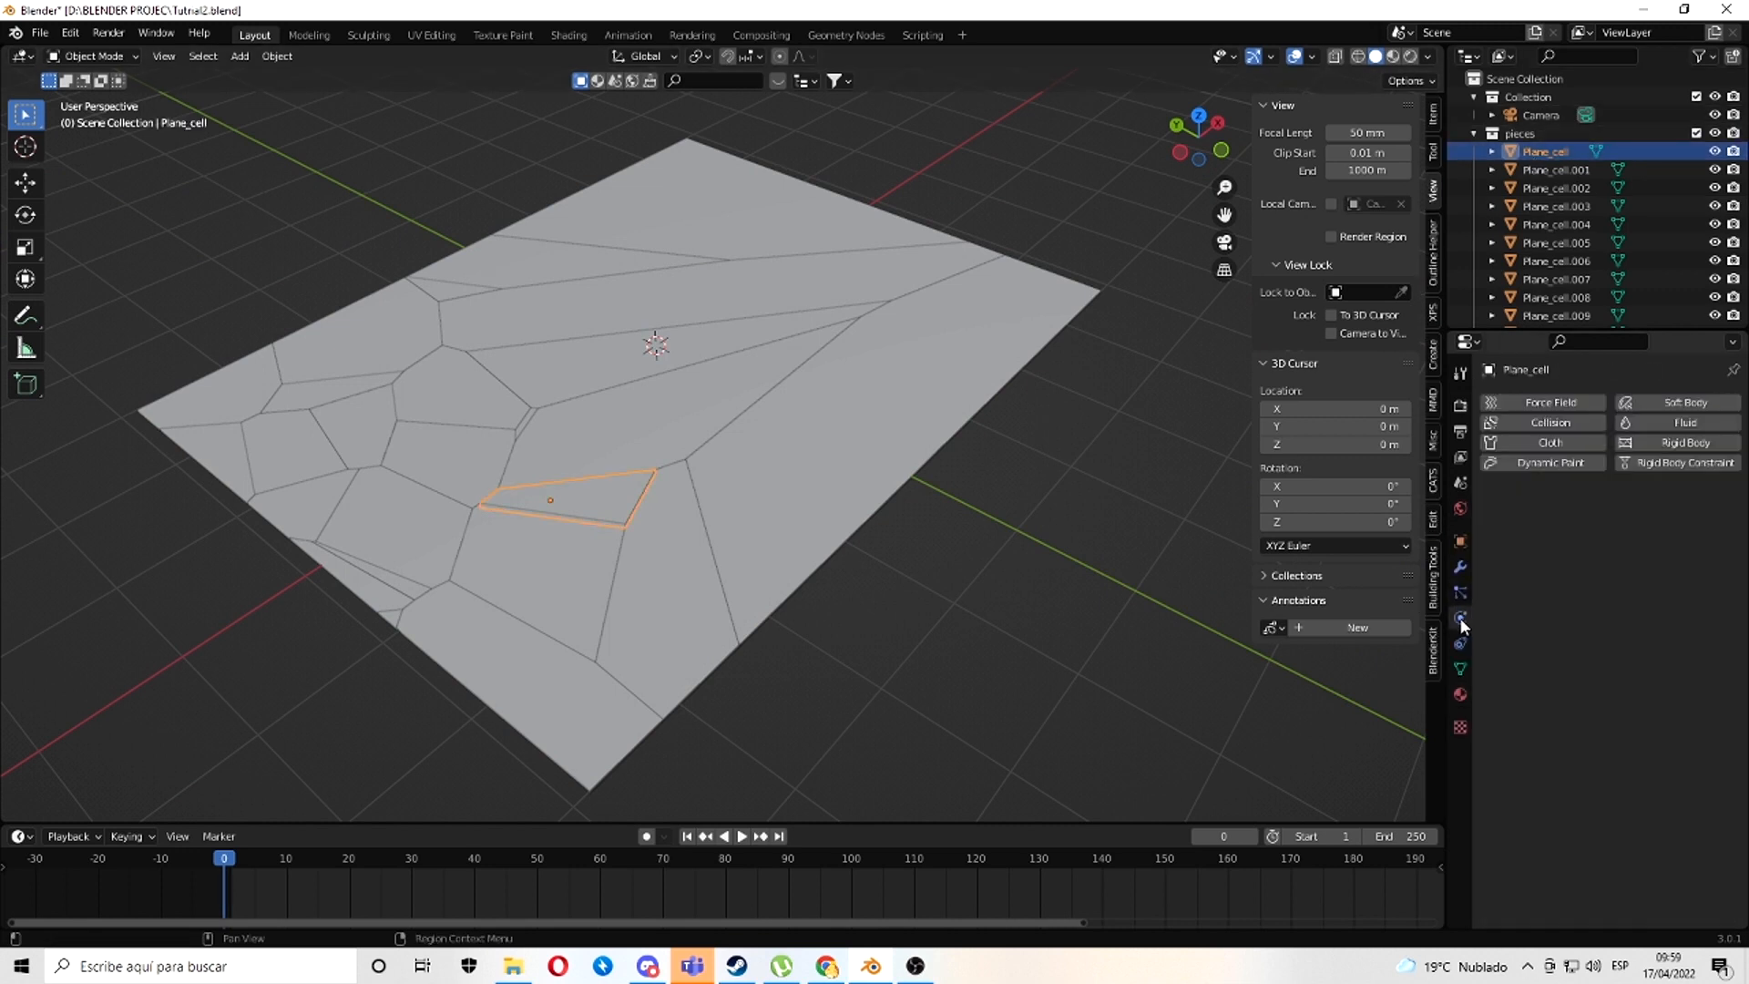
{"action": "left_click", "coordinate": [1685, 442]}
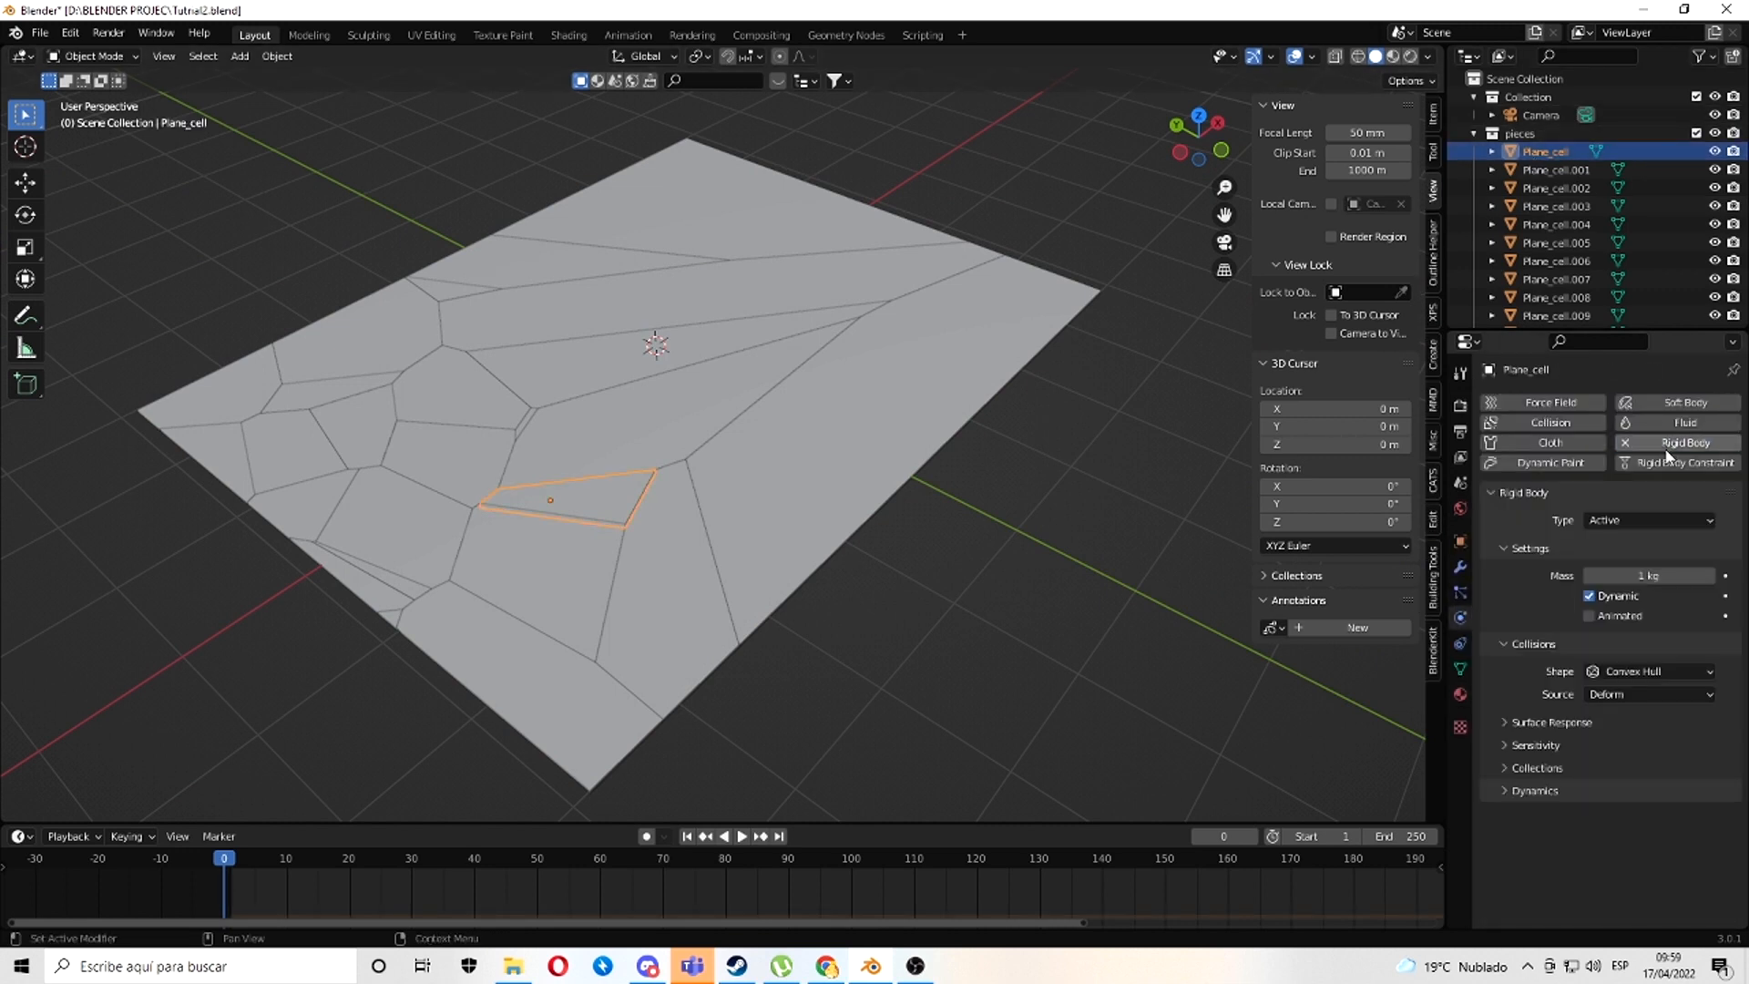
- Play the simulation to check how the single rigid-body shard behaves, and return to frame 0
{"action": "middle_click_drag", "start_coordinate": [528, 686], "coordinate": [481, 543]}
{"action": "key", "text": "space"}
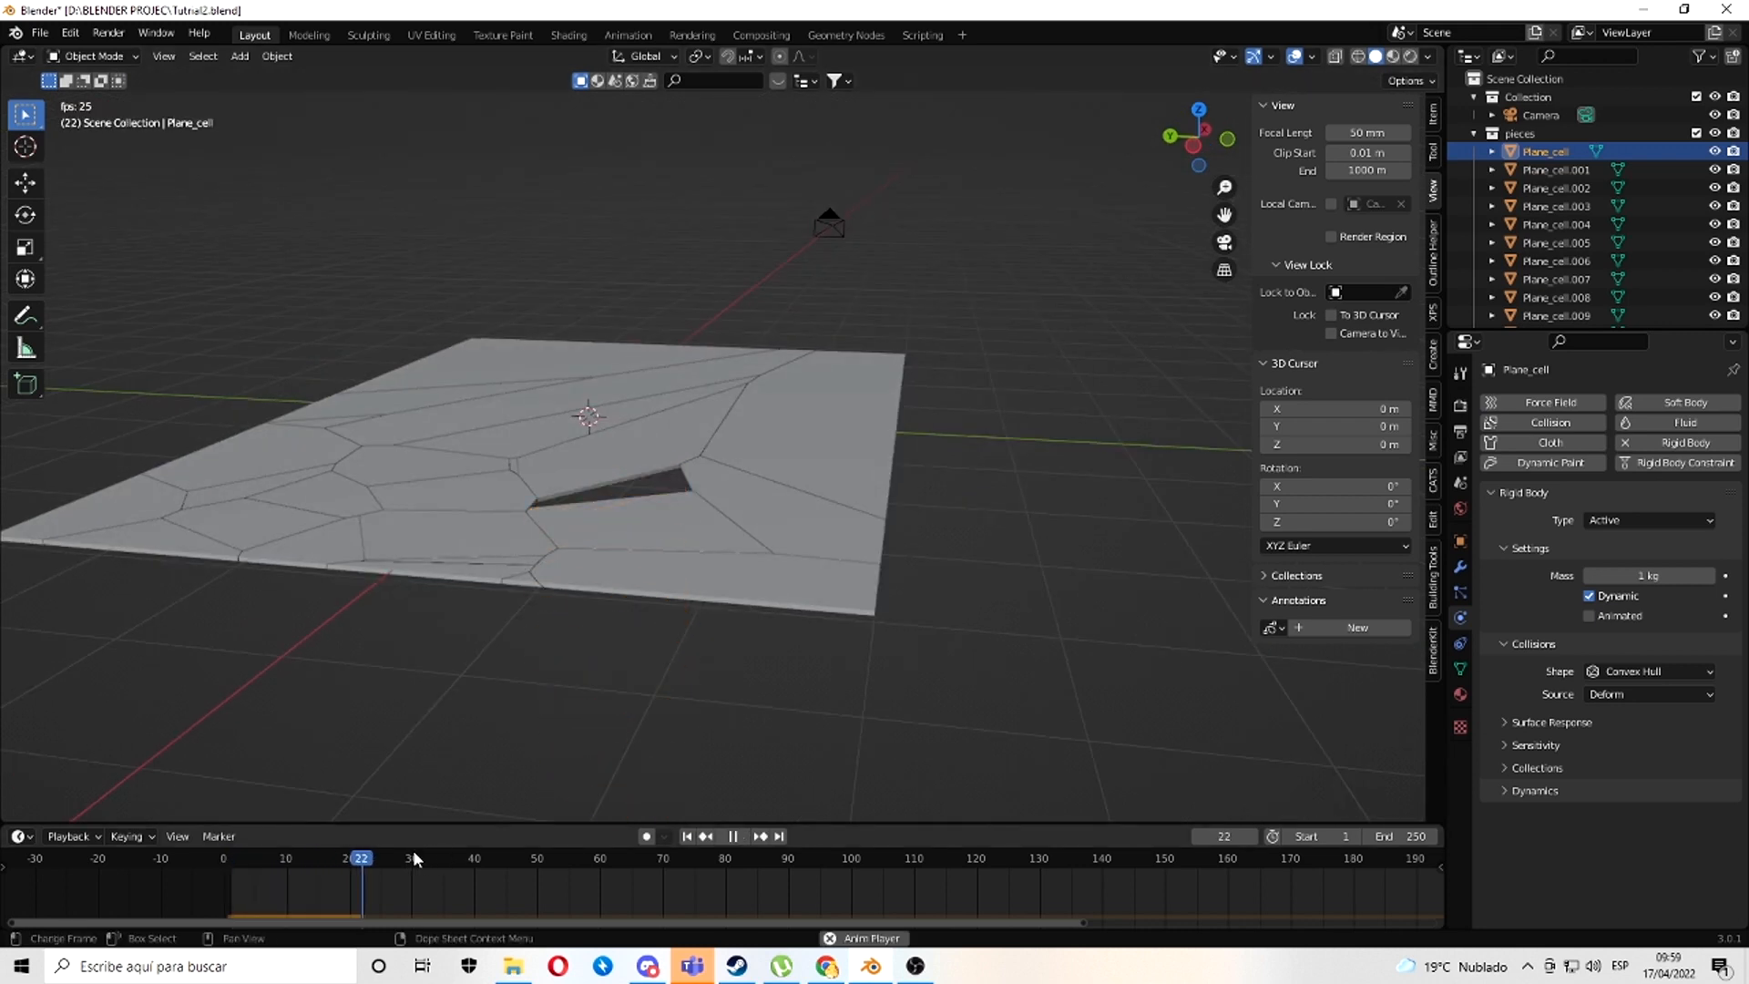
{"action": "key", "text": "space"}
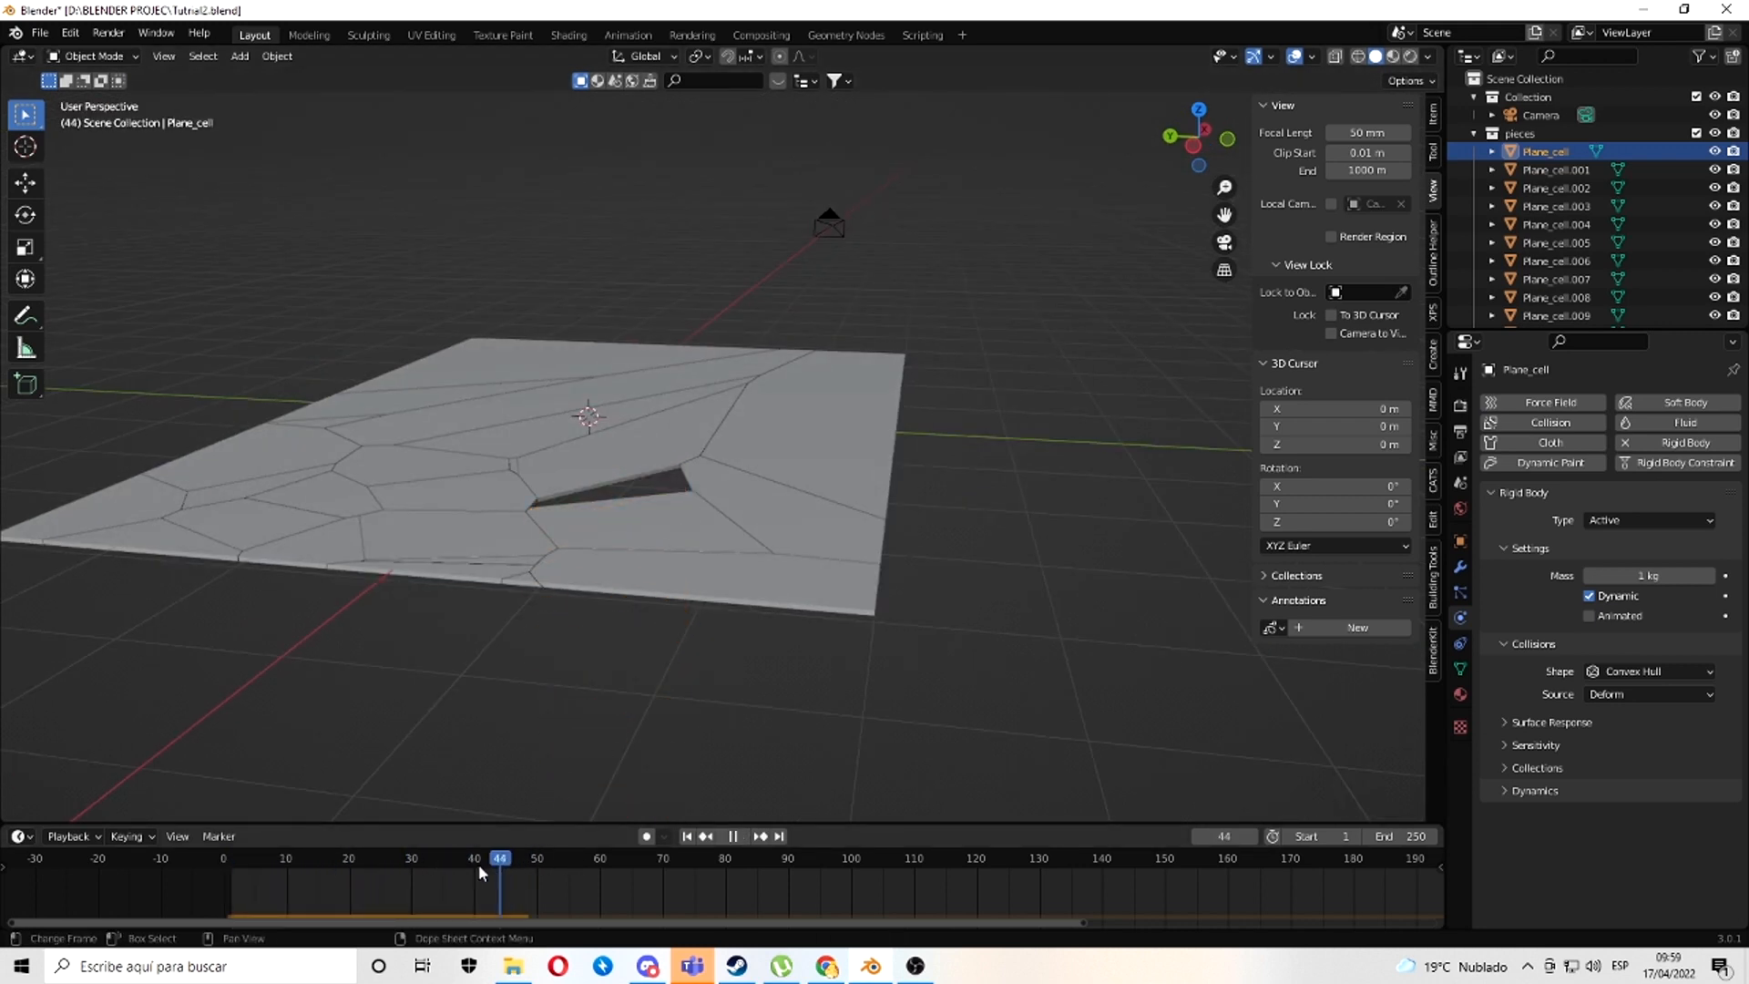
{"action": "left_click_drag", "start_coordinate": [479, 863], "coordinate": [221, 875]}
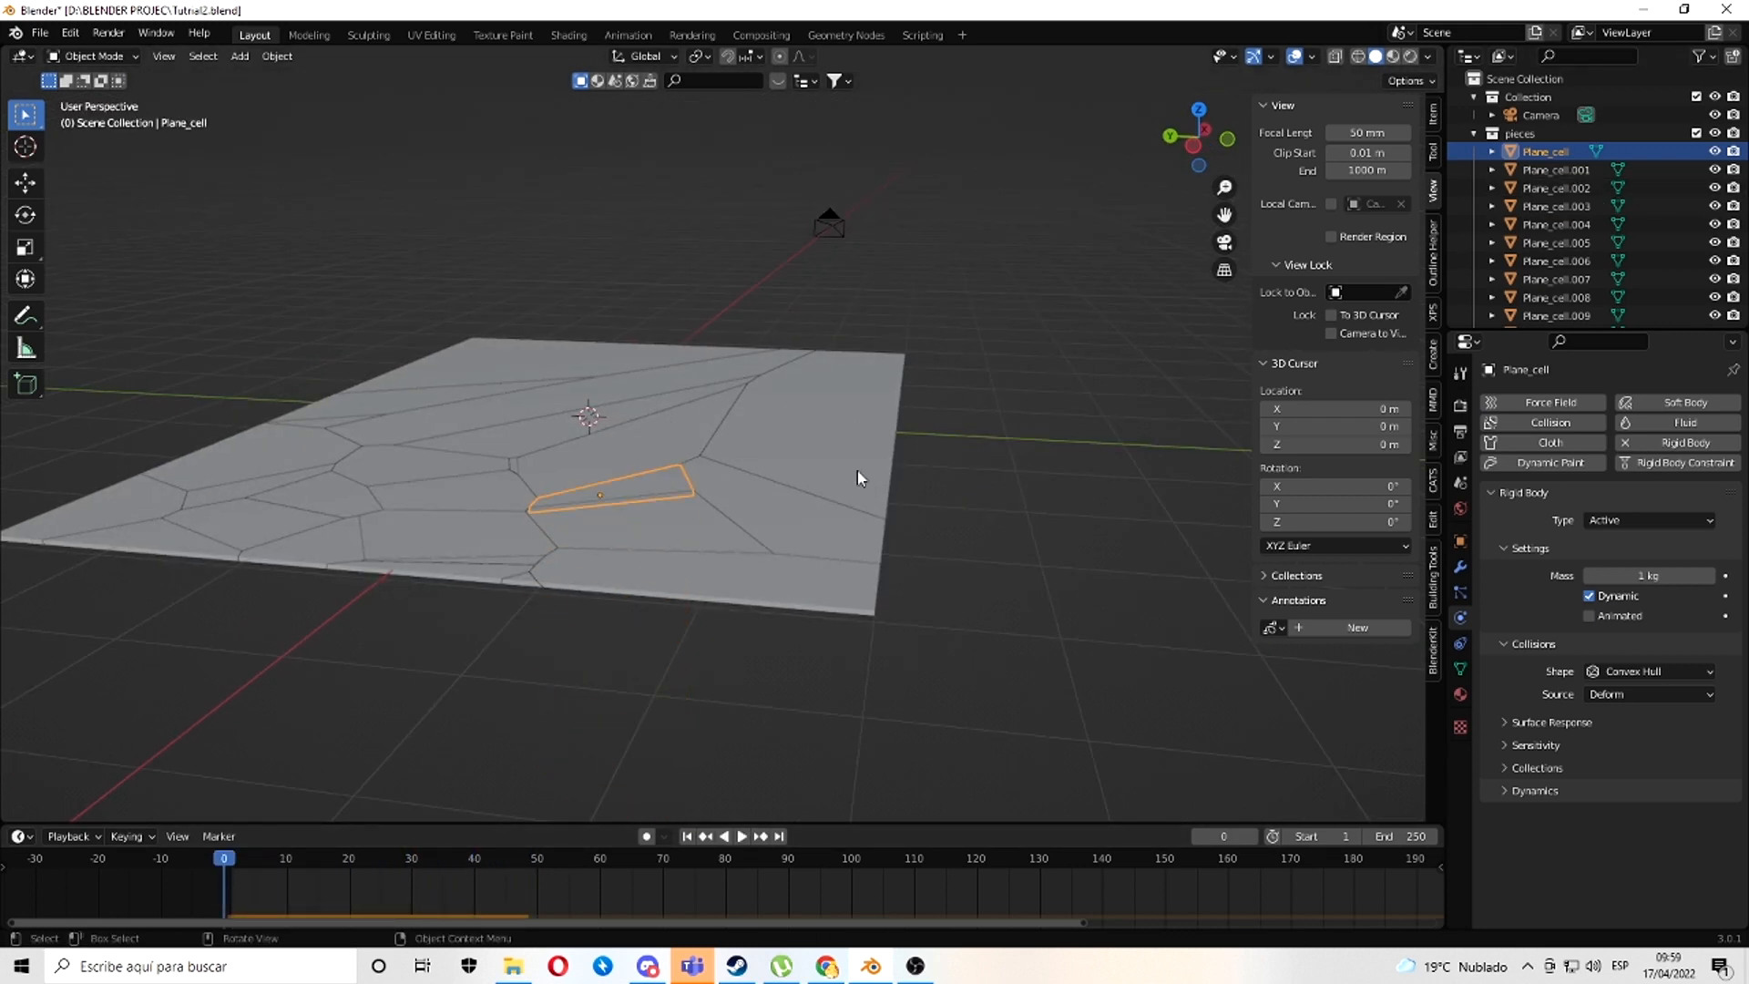
- Select all objects in the pieces collection and copy the rigid body settings from the active shard to them
{"action": "middle_click_drag", "start_coordinate": [692, 496], "coordinate": [594, 527]}
{"action": "scroll", "coordinate": [599, 490], "scroll_direction": "up", "scroll_amount": 4}
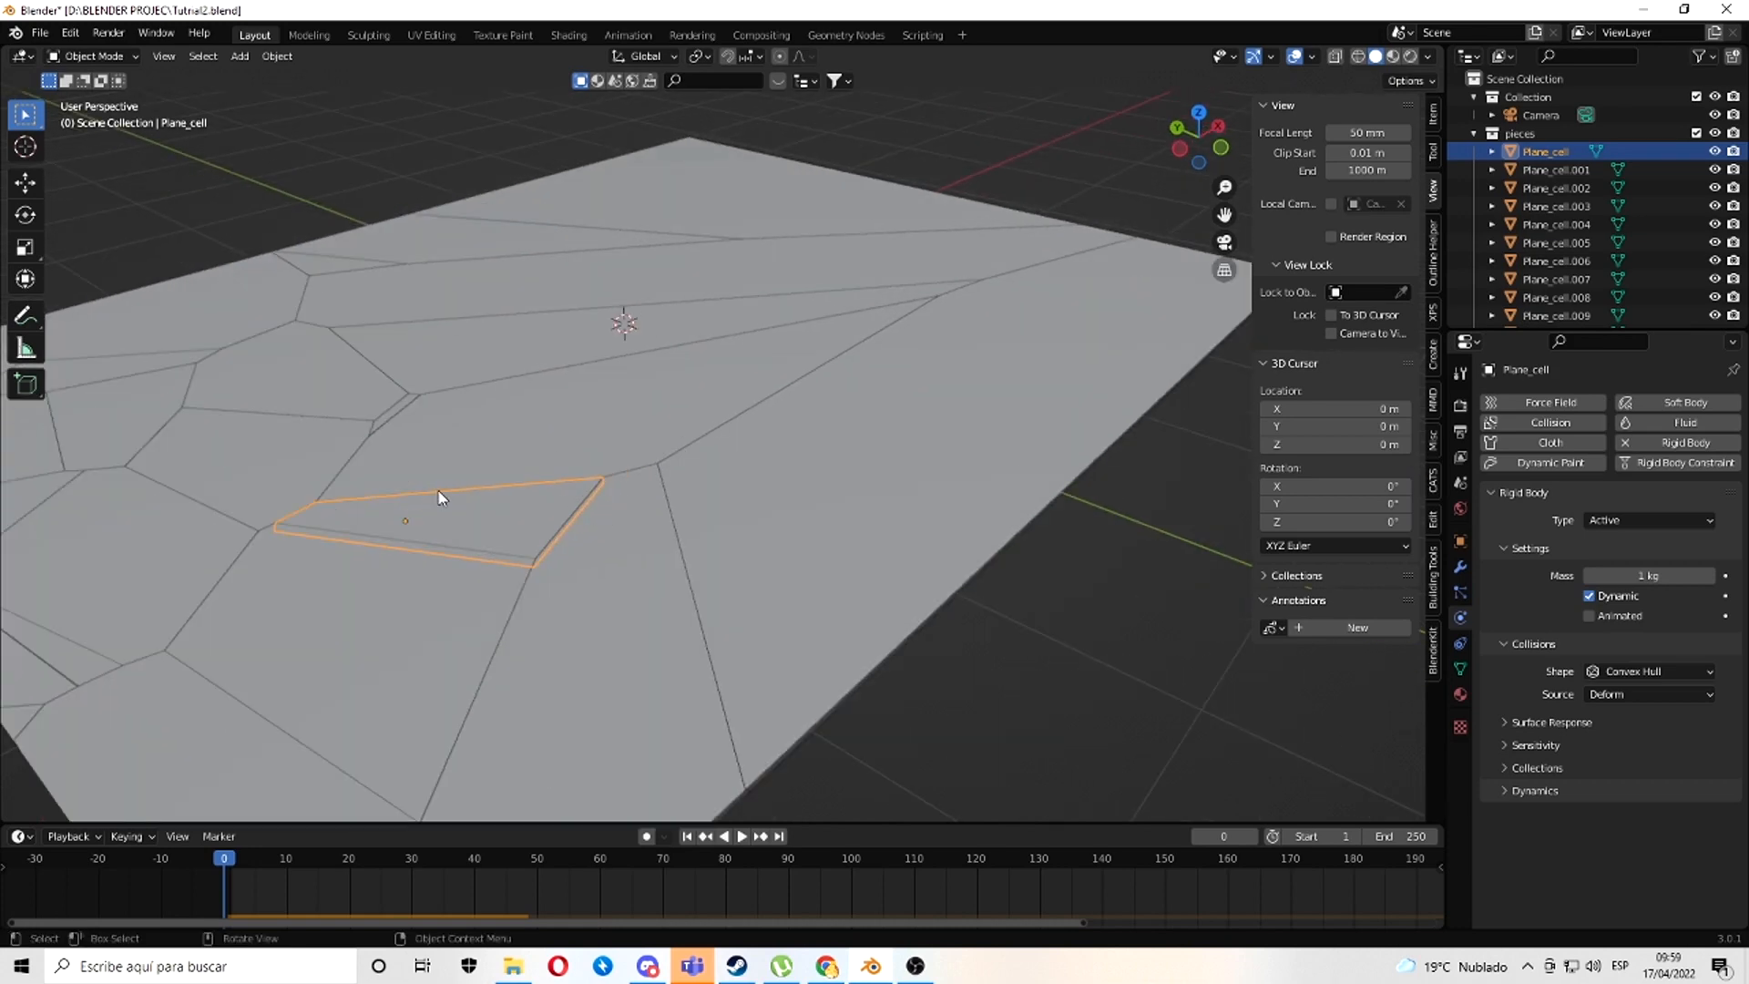
{"action": "left_click", "coordinate": [1529, 133]}
{"action": "right_click", "coordinate": [1526, 136]}
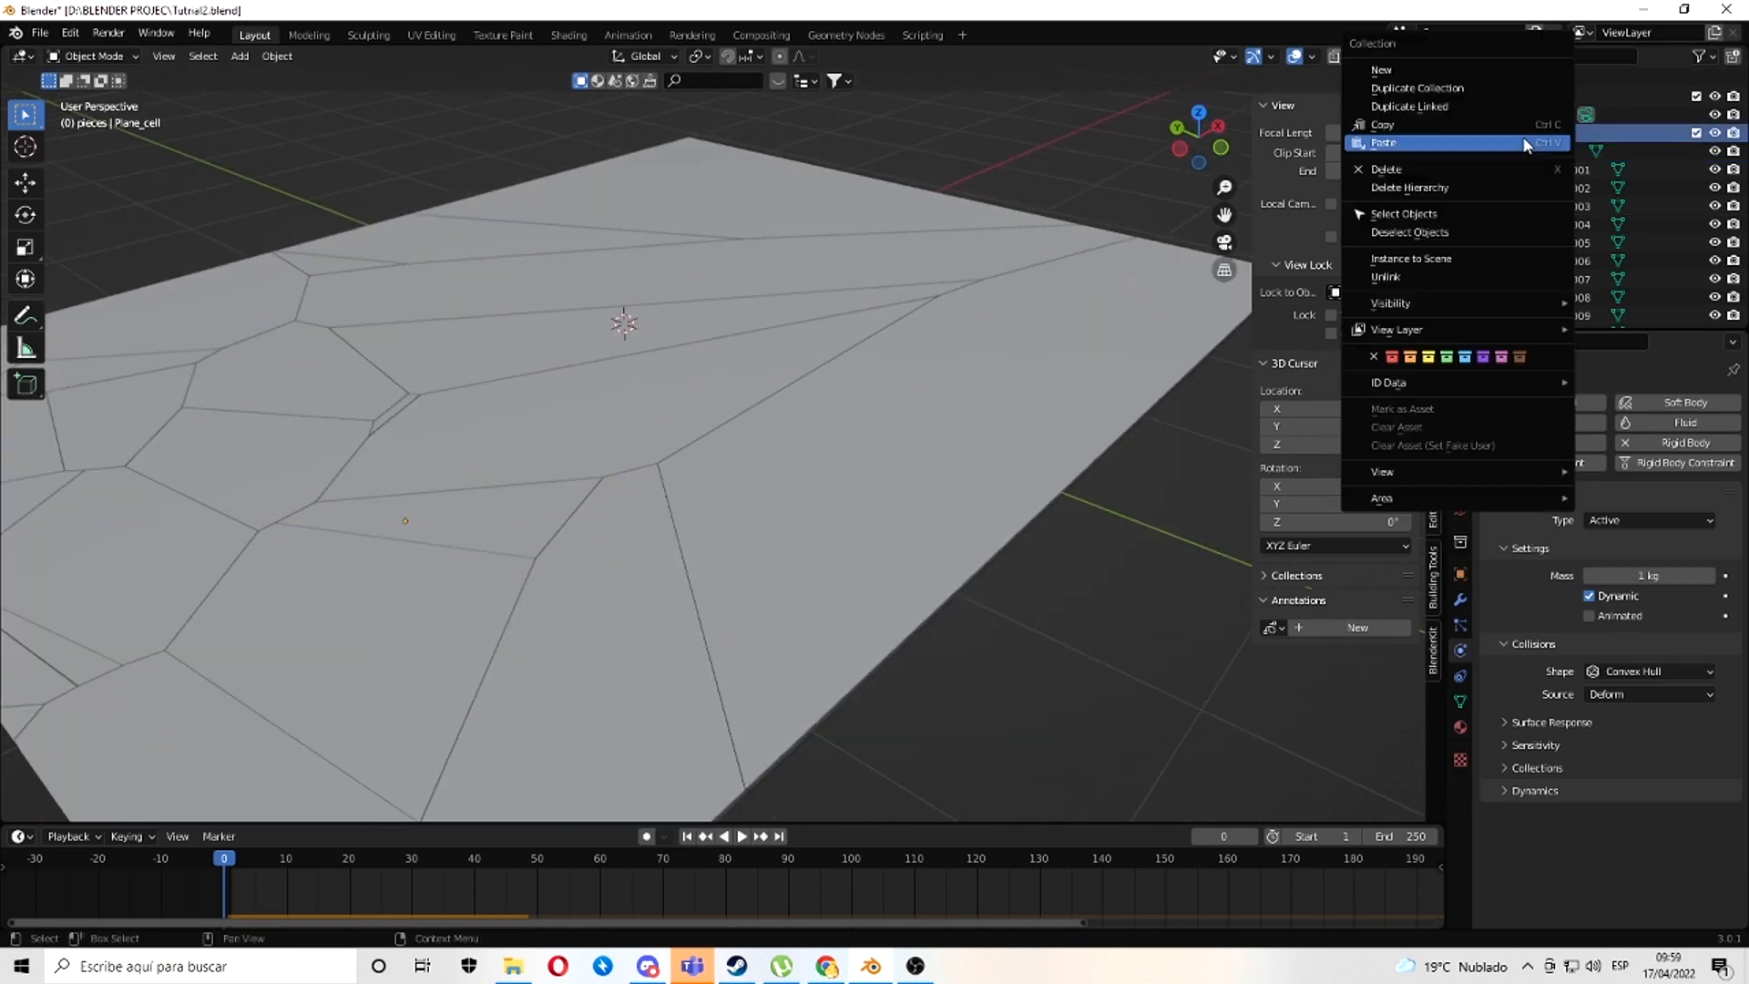
{"action": "left_click", "coordinate": [1446, 213]}
{"action": "left_click", "coordinate": [277, 57]}
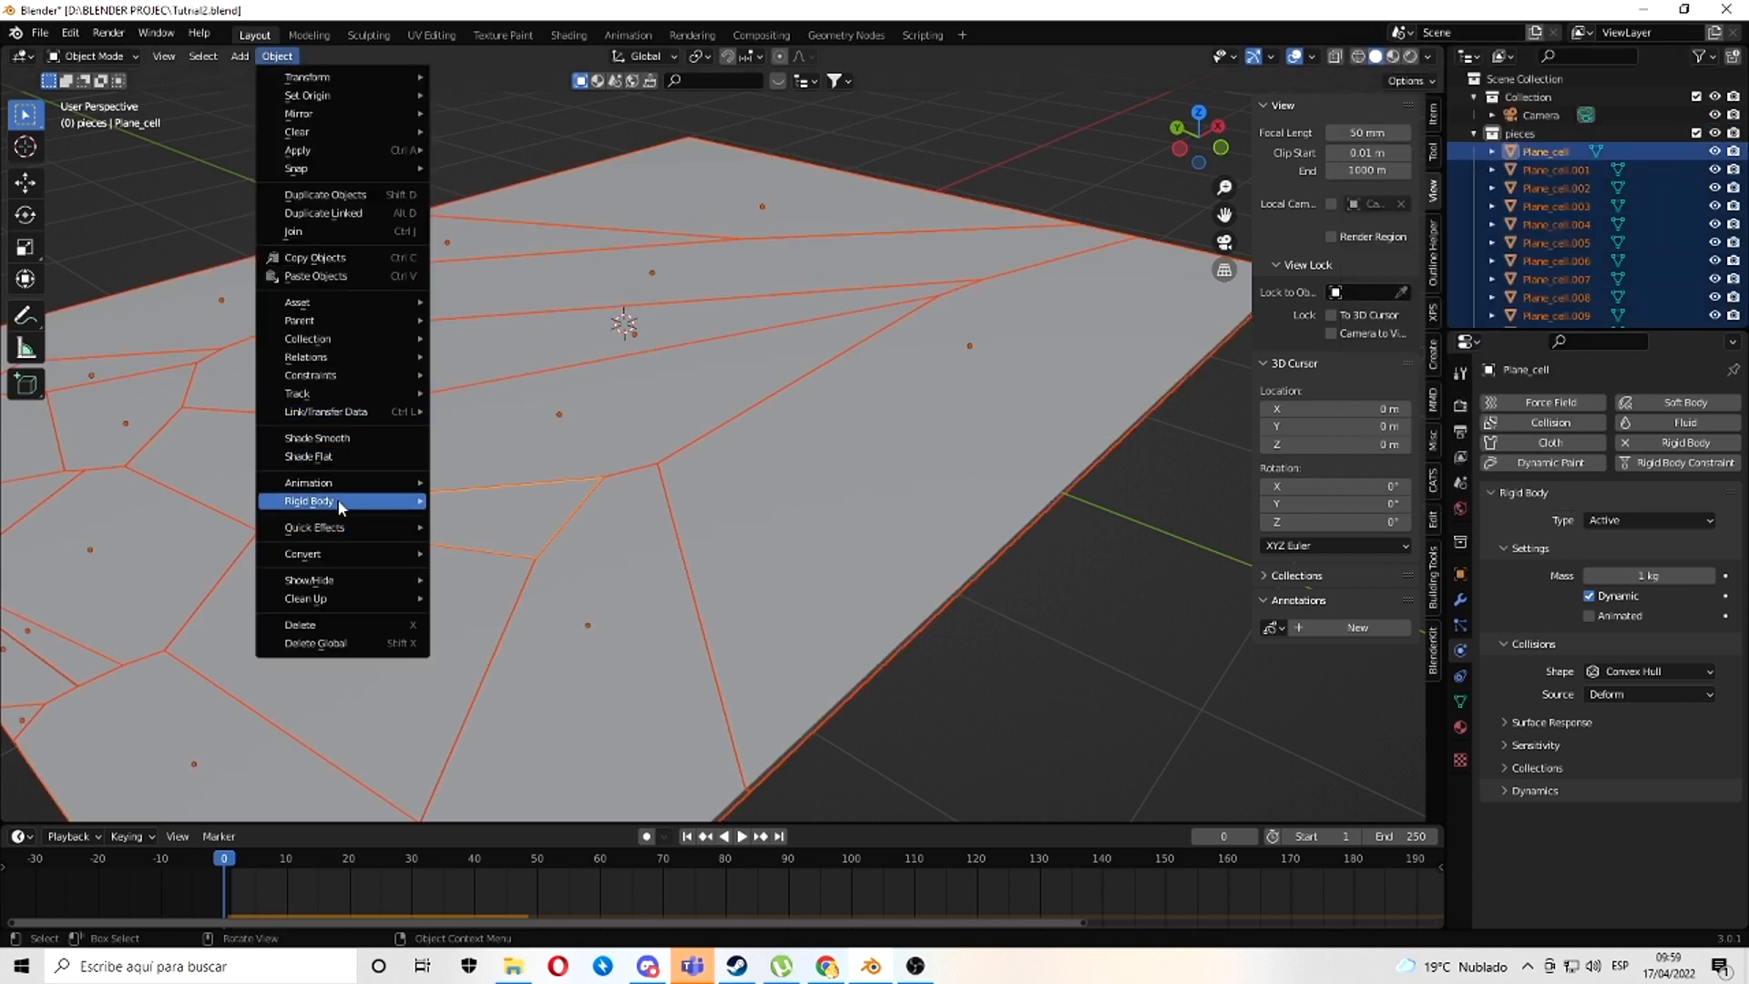
{"action": "mouse_move", "coordinate": [340, 527]}
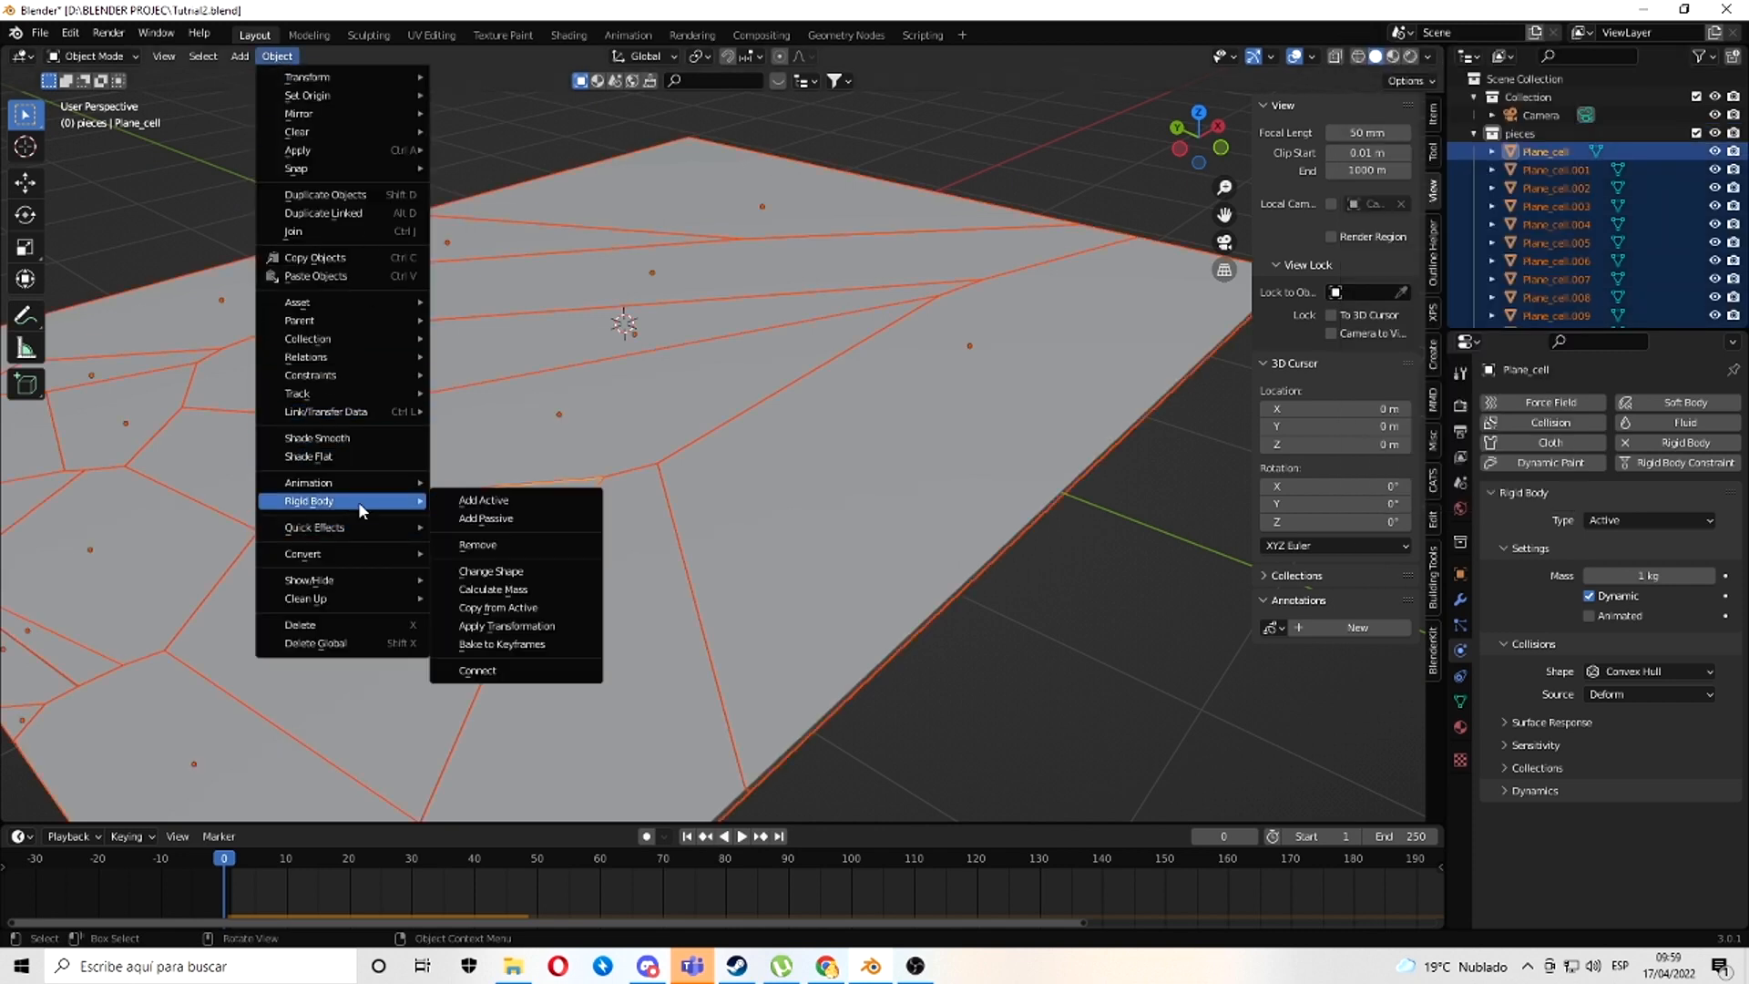
{"action": "left_click", "coordinate": [501, 607]}
- Play the simulation with rigid bodies on all shards and go back to frame 0
{"action": "key", "text": "space"}
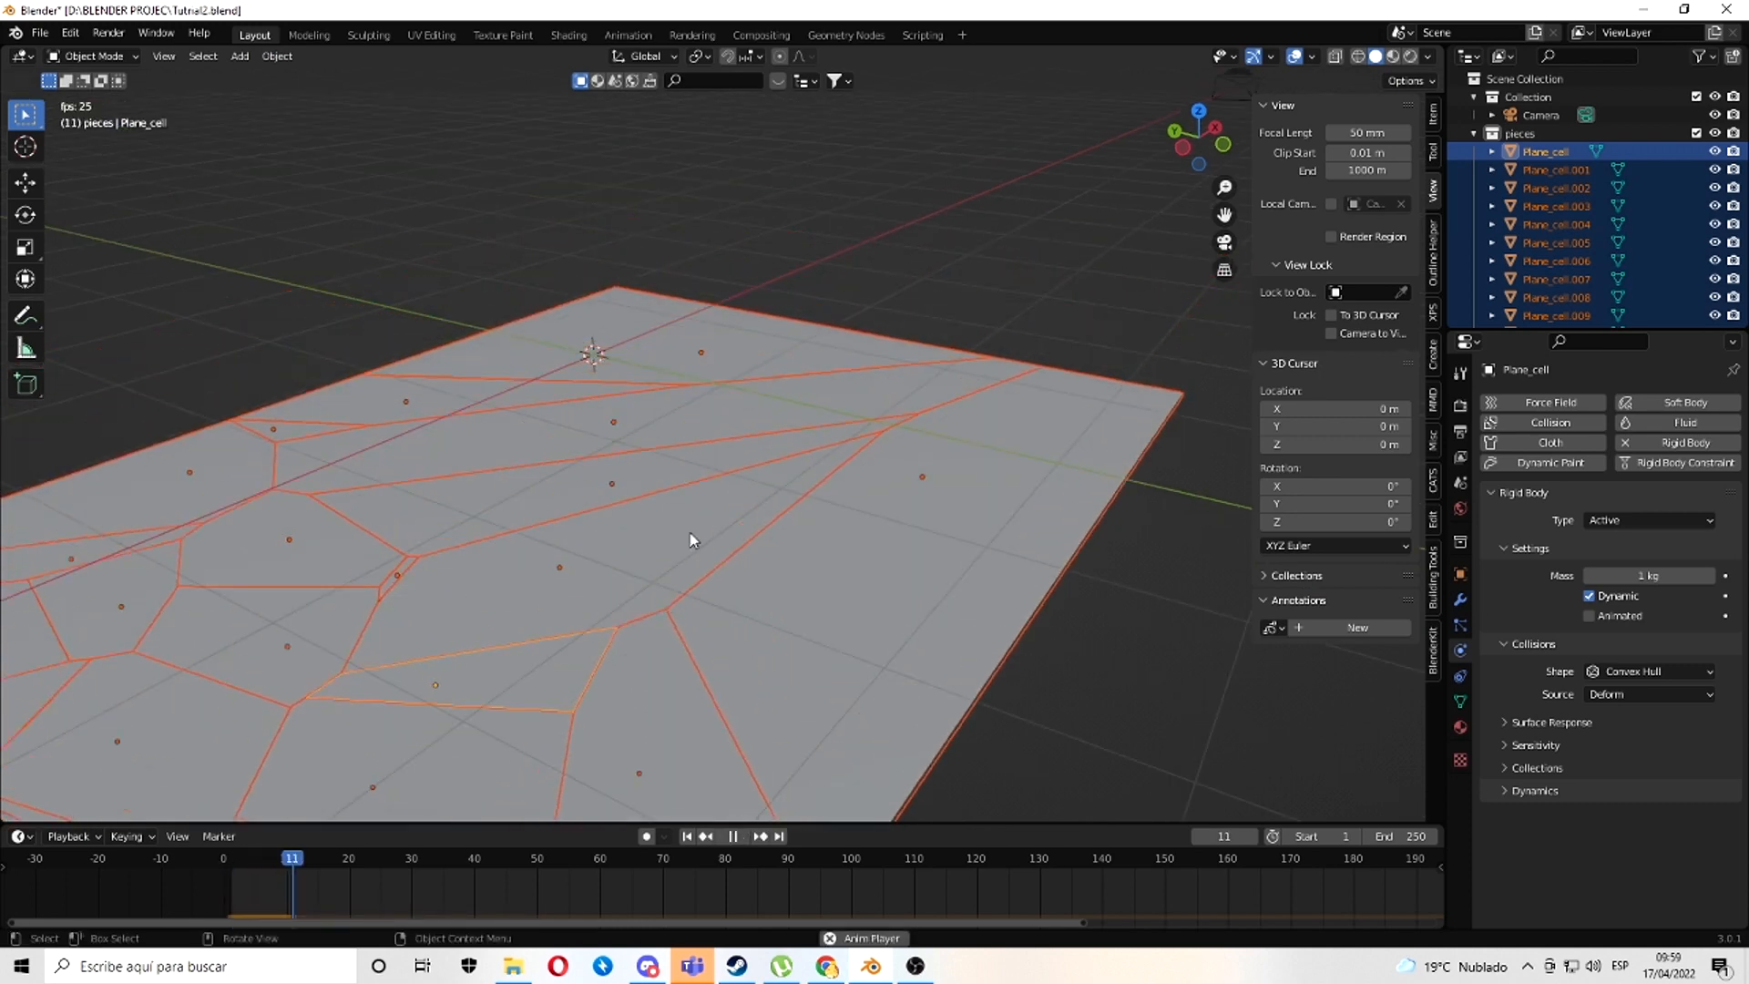
{"action": "key", "text": "space"}
{"action": "left_click", "coordinate": [221, 860]}
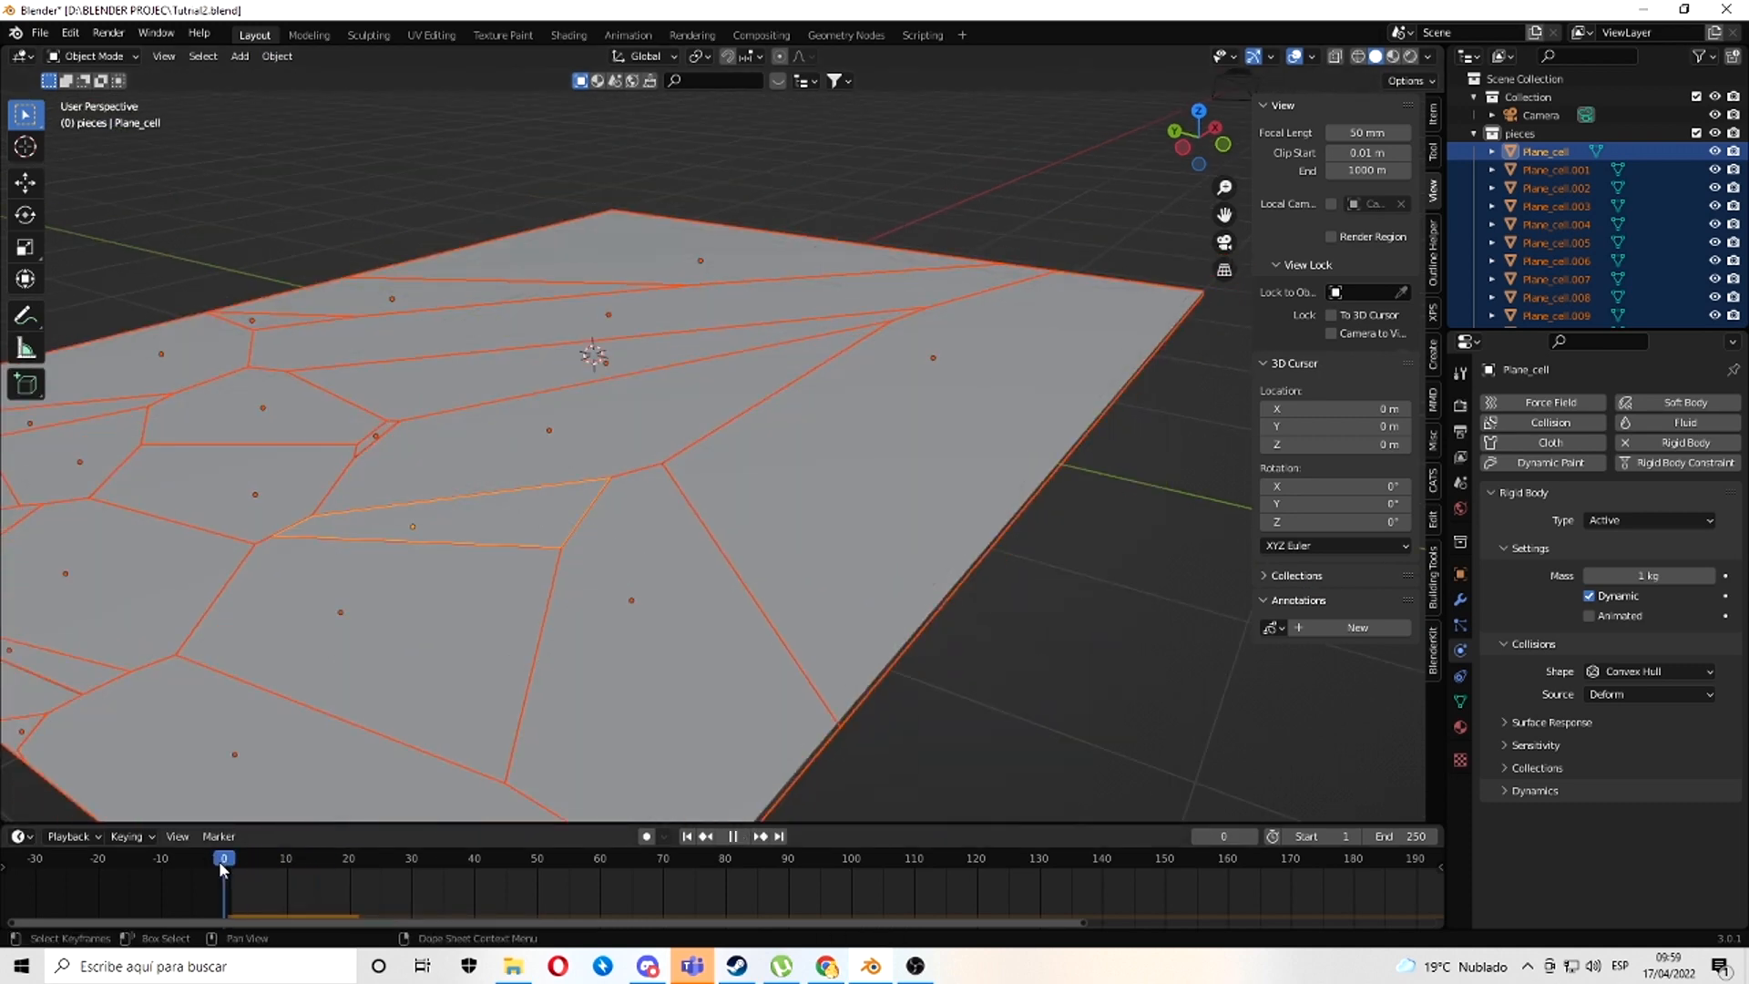
- Set the scene's Z gravity to 0 m/s²
{"action": "left_click", "coordinate": [1461, 485]}
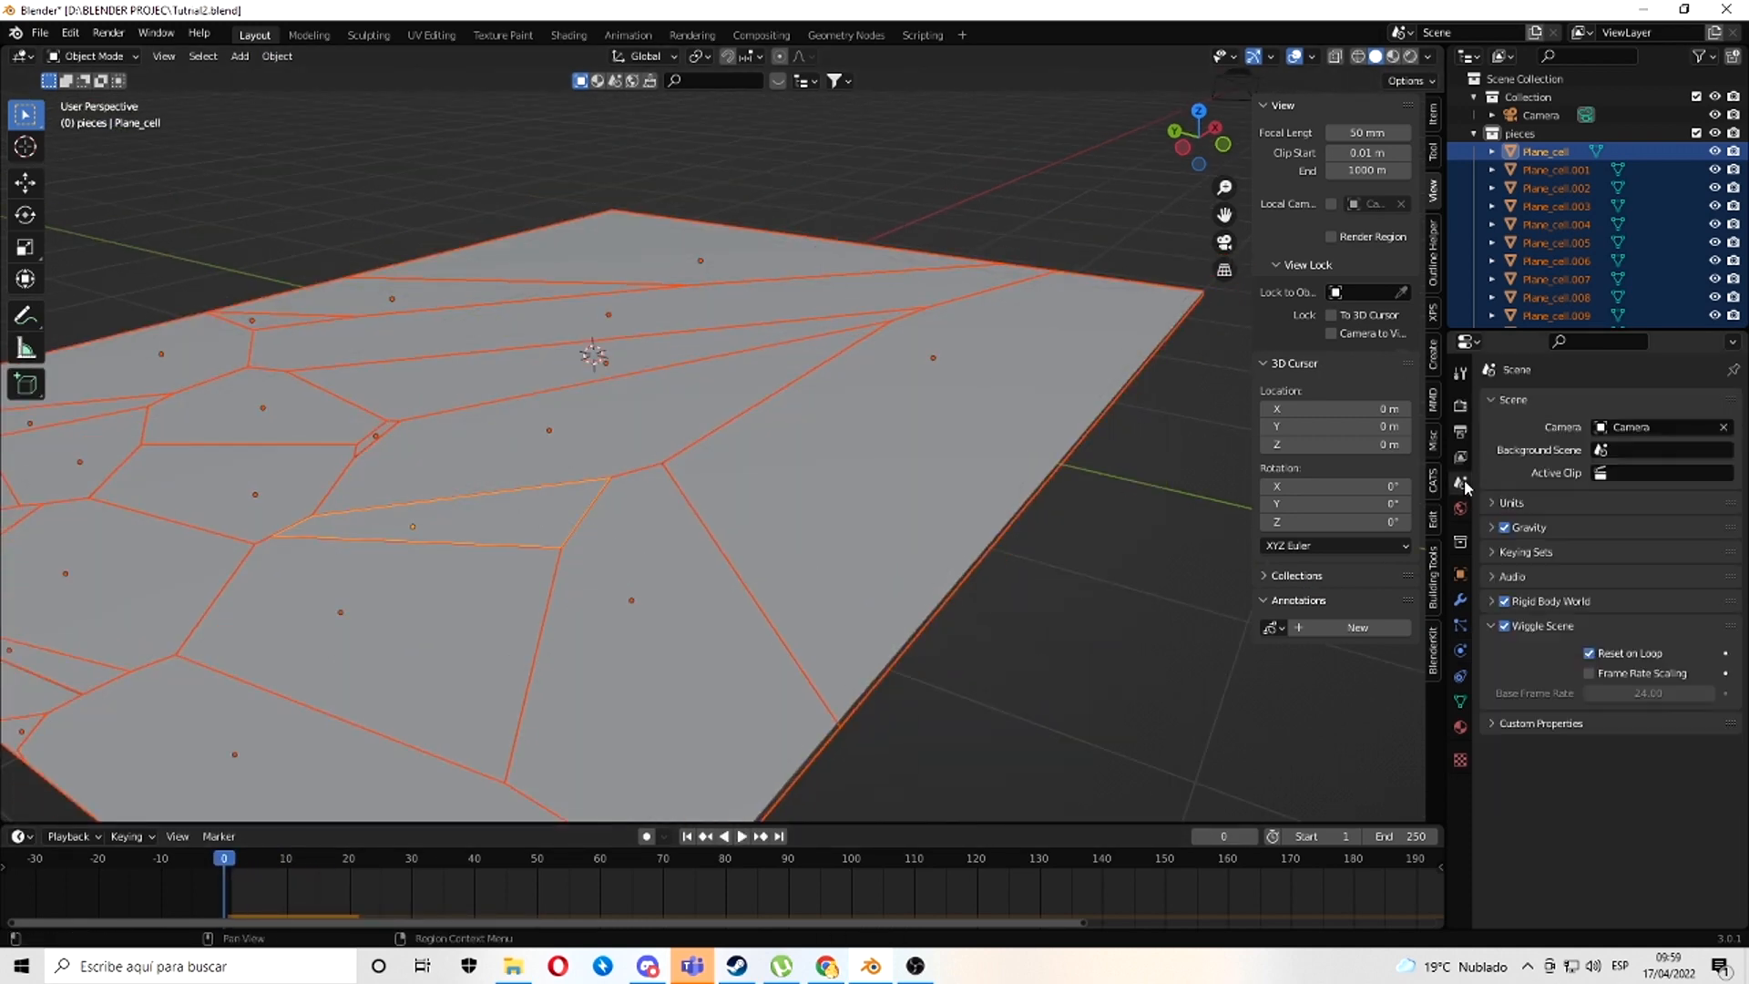
{"action": "left_click", "coordinate": [1493, 528]}
{"action": "left_click", "coordinate": [1644, 592]}
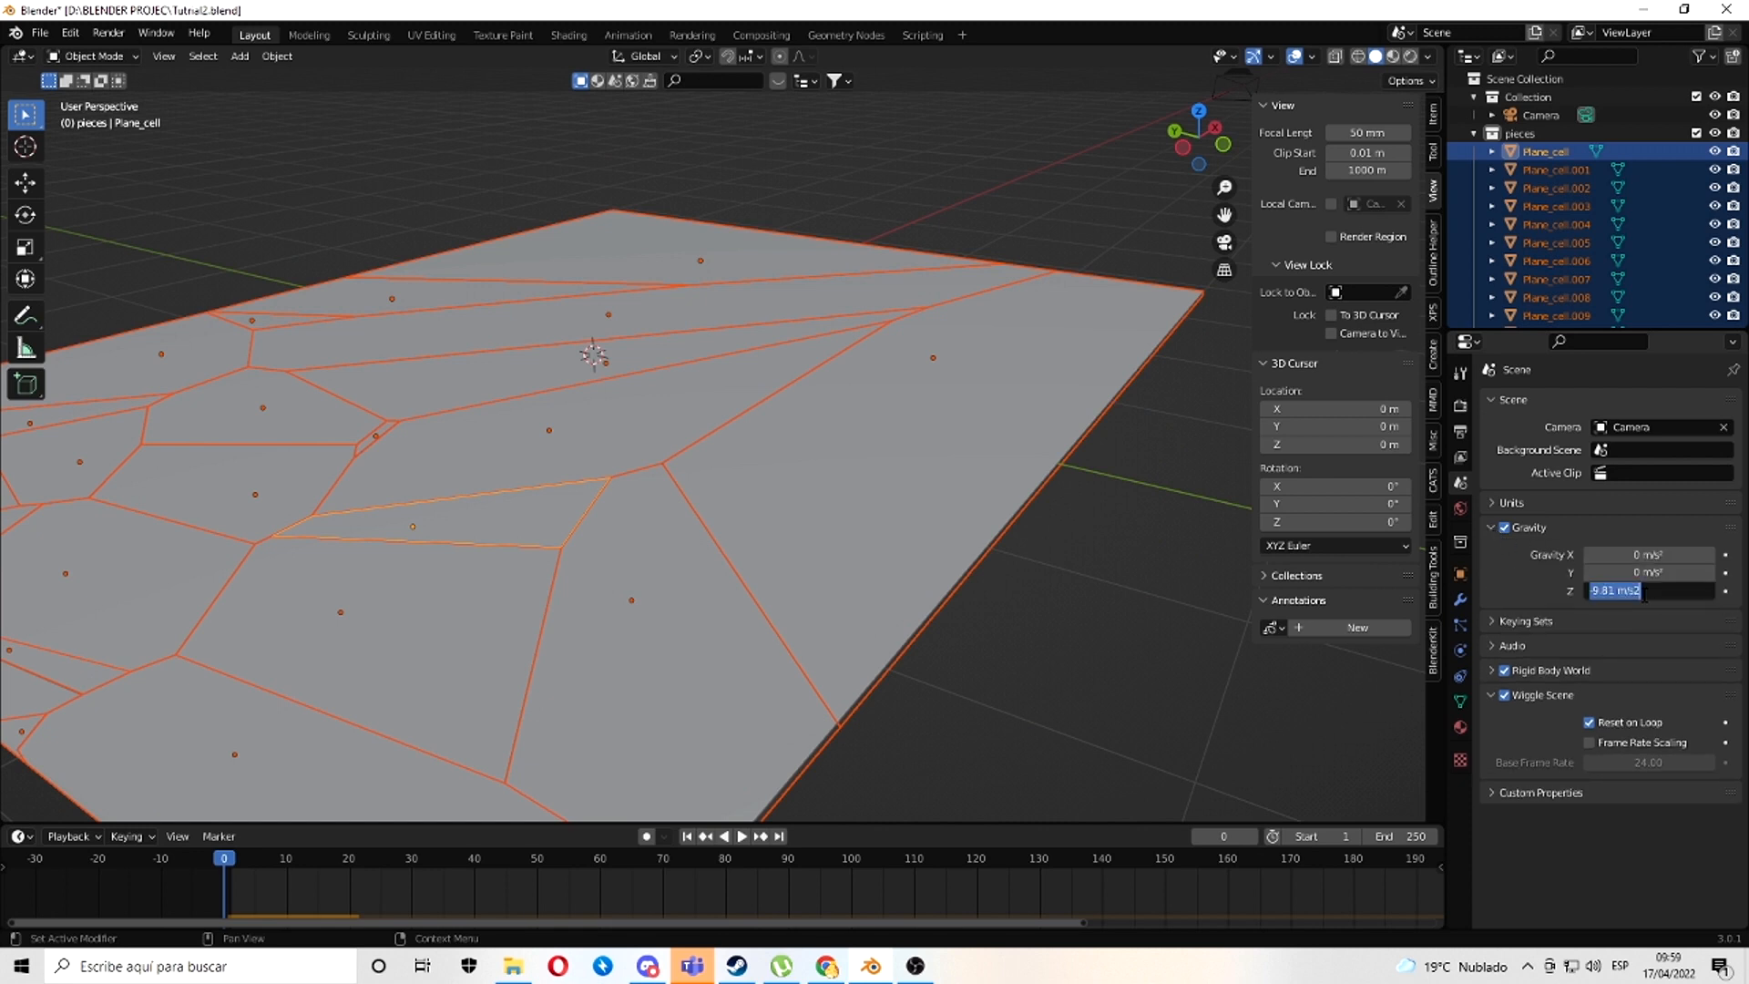
{"action": "type", "text": "0"}
{"action": "key", "text": "Return"}
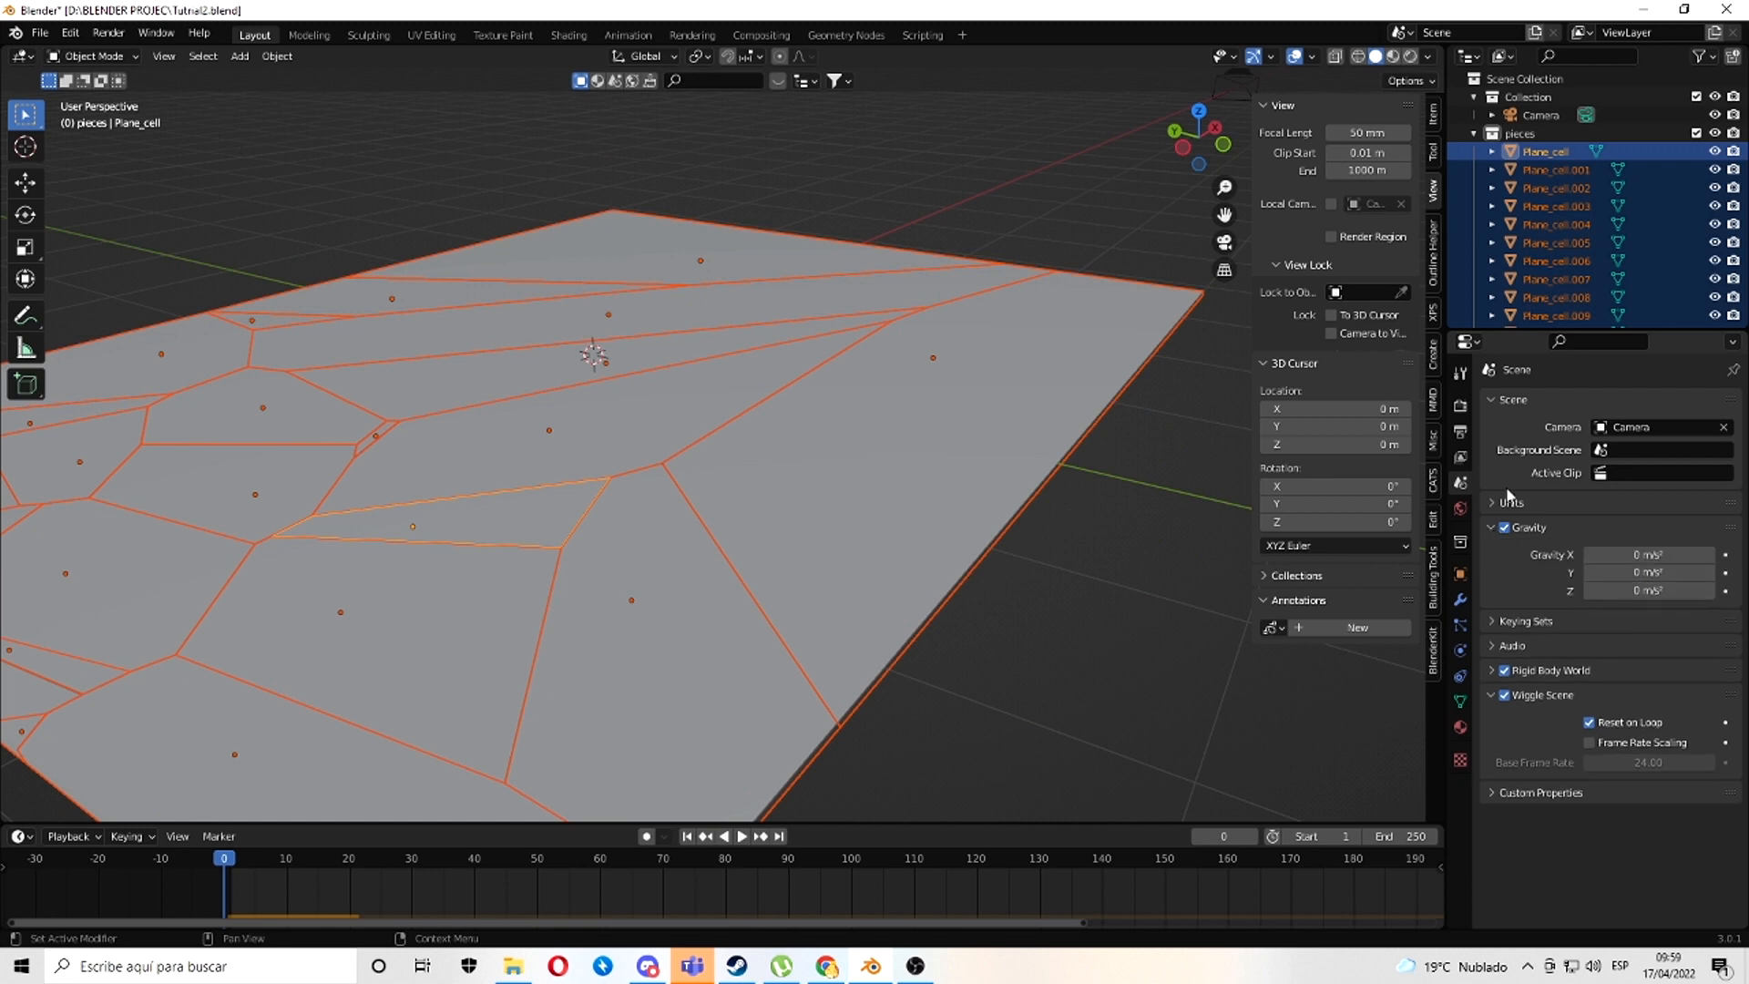
{"action": "left_click", "coordinate": [1461, 485]}
- Play the zero-gravity simulation with the whole glass in view and rewind to the start
{"action": "scroll", "coordinate": [1007, 547], "scroll_direction": "down", "scroll_amount": 3}
{"action": "mouse_move", "coordinate": [1007, 547]}
{"action": "middle_mouse_down"}
{"action": "mouse_move", "coordinate": [934, 597]}
{"action": "mouse_move", "coordinate": [991, 559]}
{"action": "middle_mouse_up"}
{"action": "scroll", "coordinate": [936, 596], "scroll_direction": "down", "scroll_amount": 3}
{"action": "key", "text": "space"}
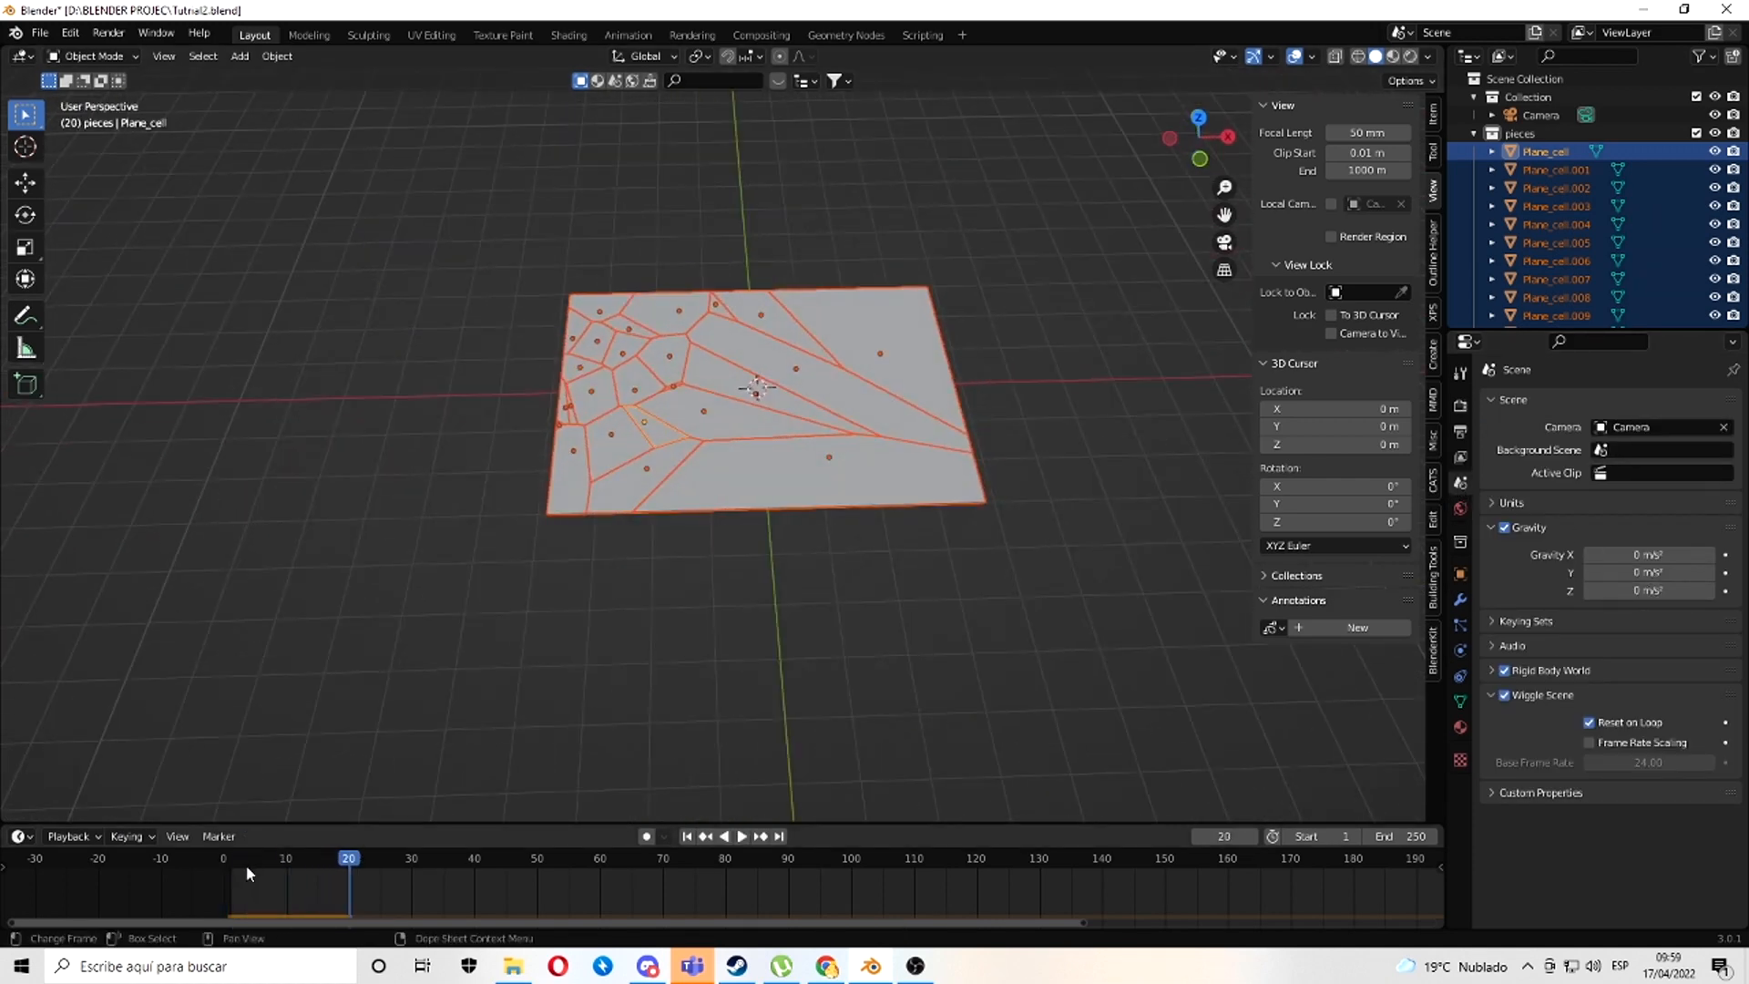
{"action": "middle_click_drag", "start_coordinate": [1058, 326], "coordinate": [905, 353]}
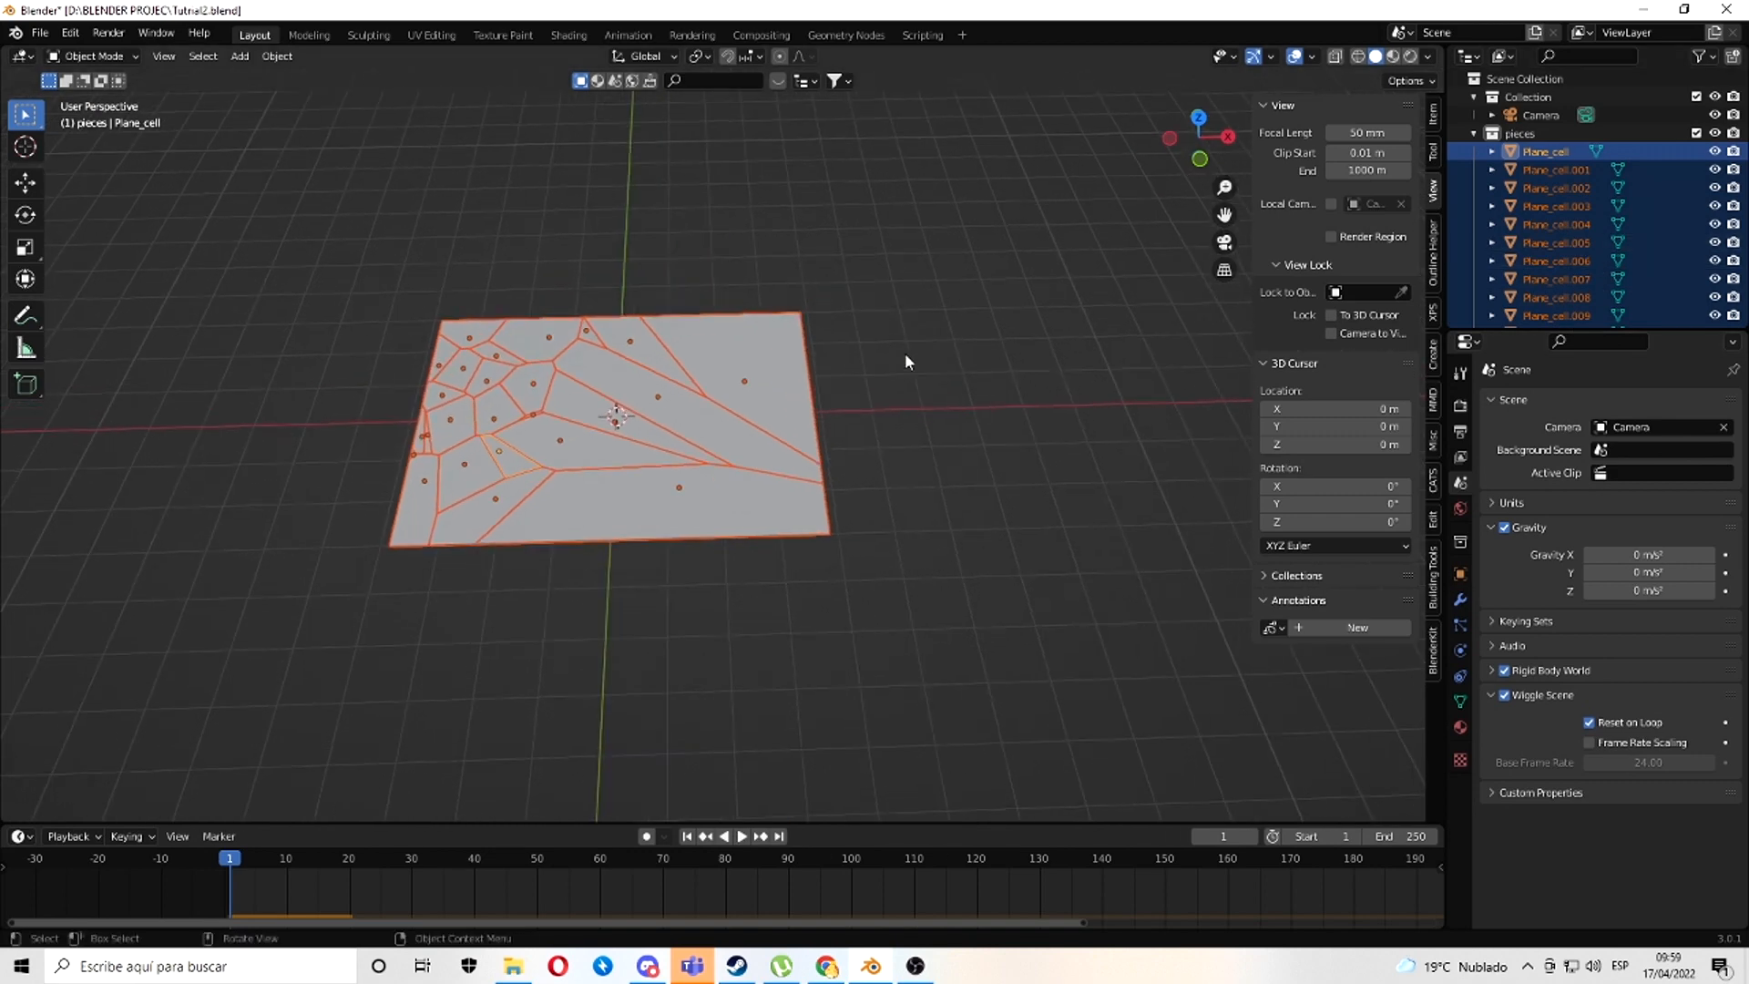
- Move all the glass pieces along the positive X axis, well away from the world origin, and collapse the pieces collection
{"action": "key", "text": "g"}
{"action": "key", "text": "x"}
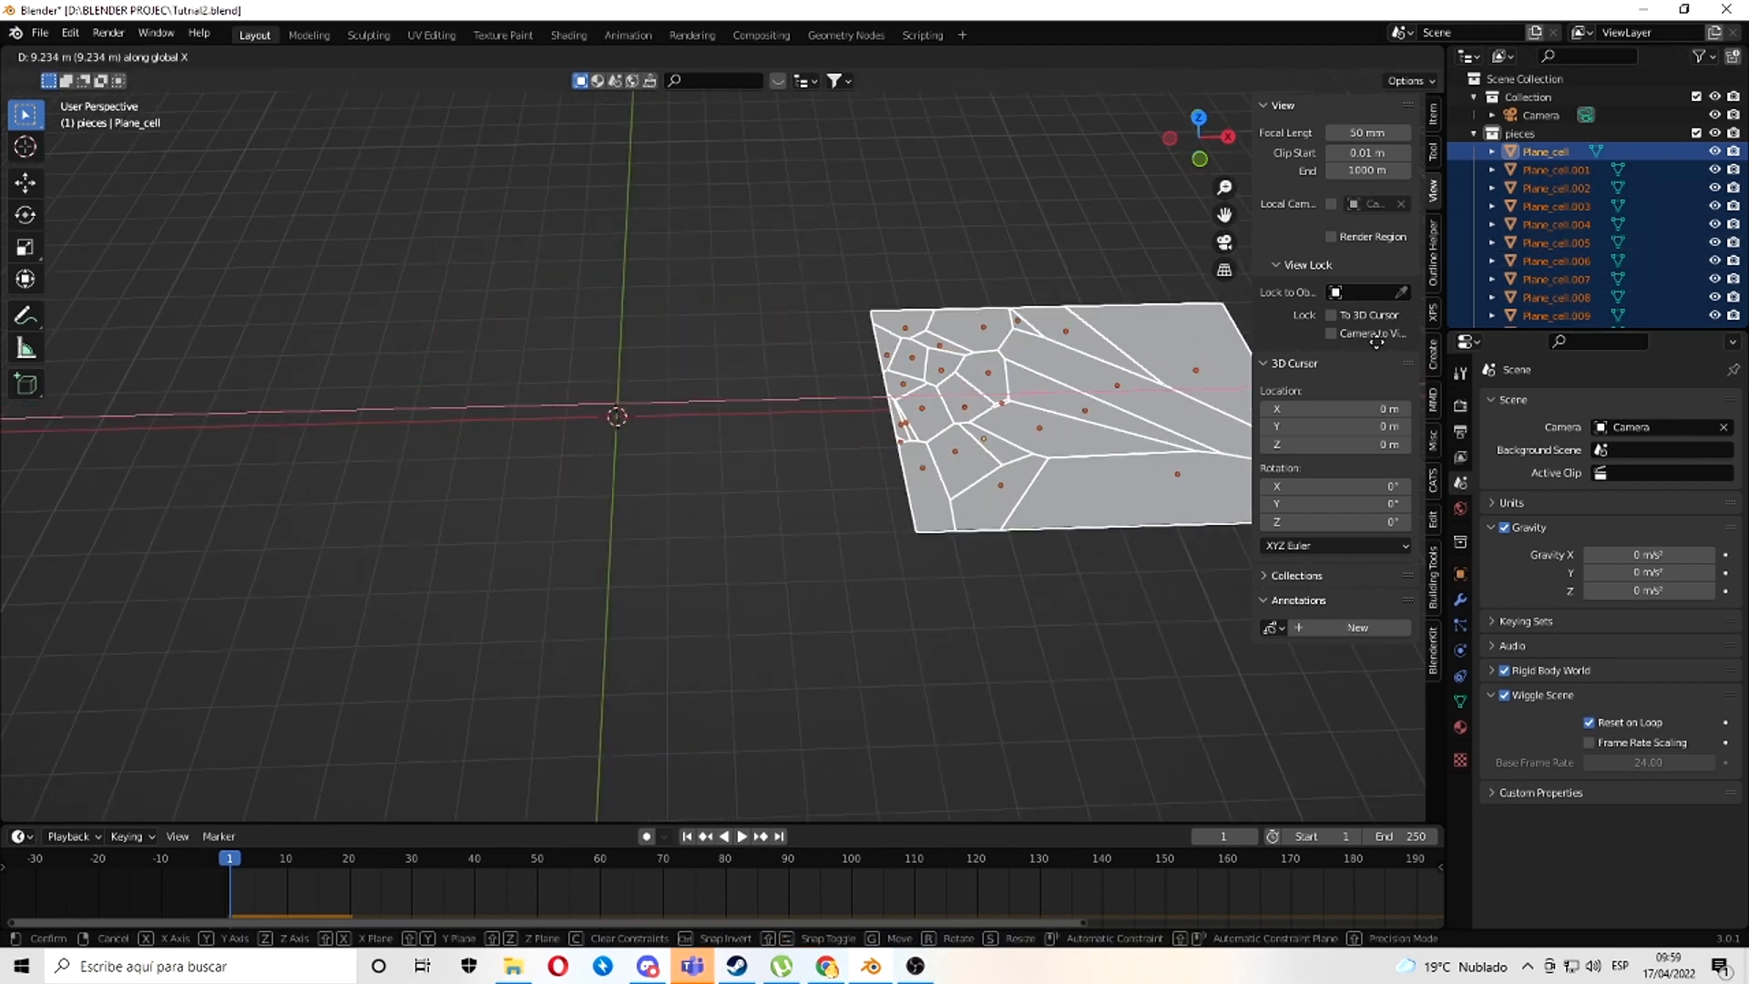
{"action": "left_click", "coordinate": [20, 346]}
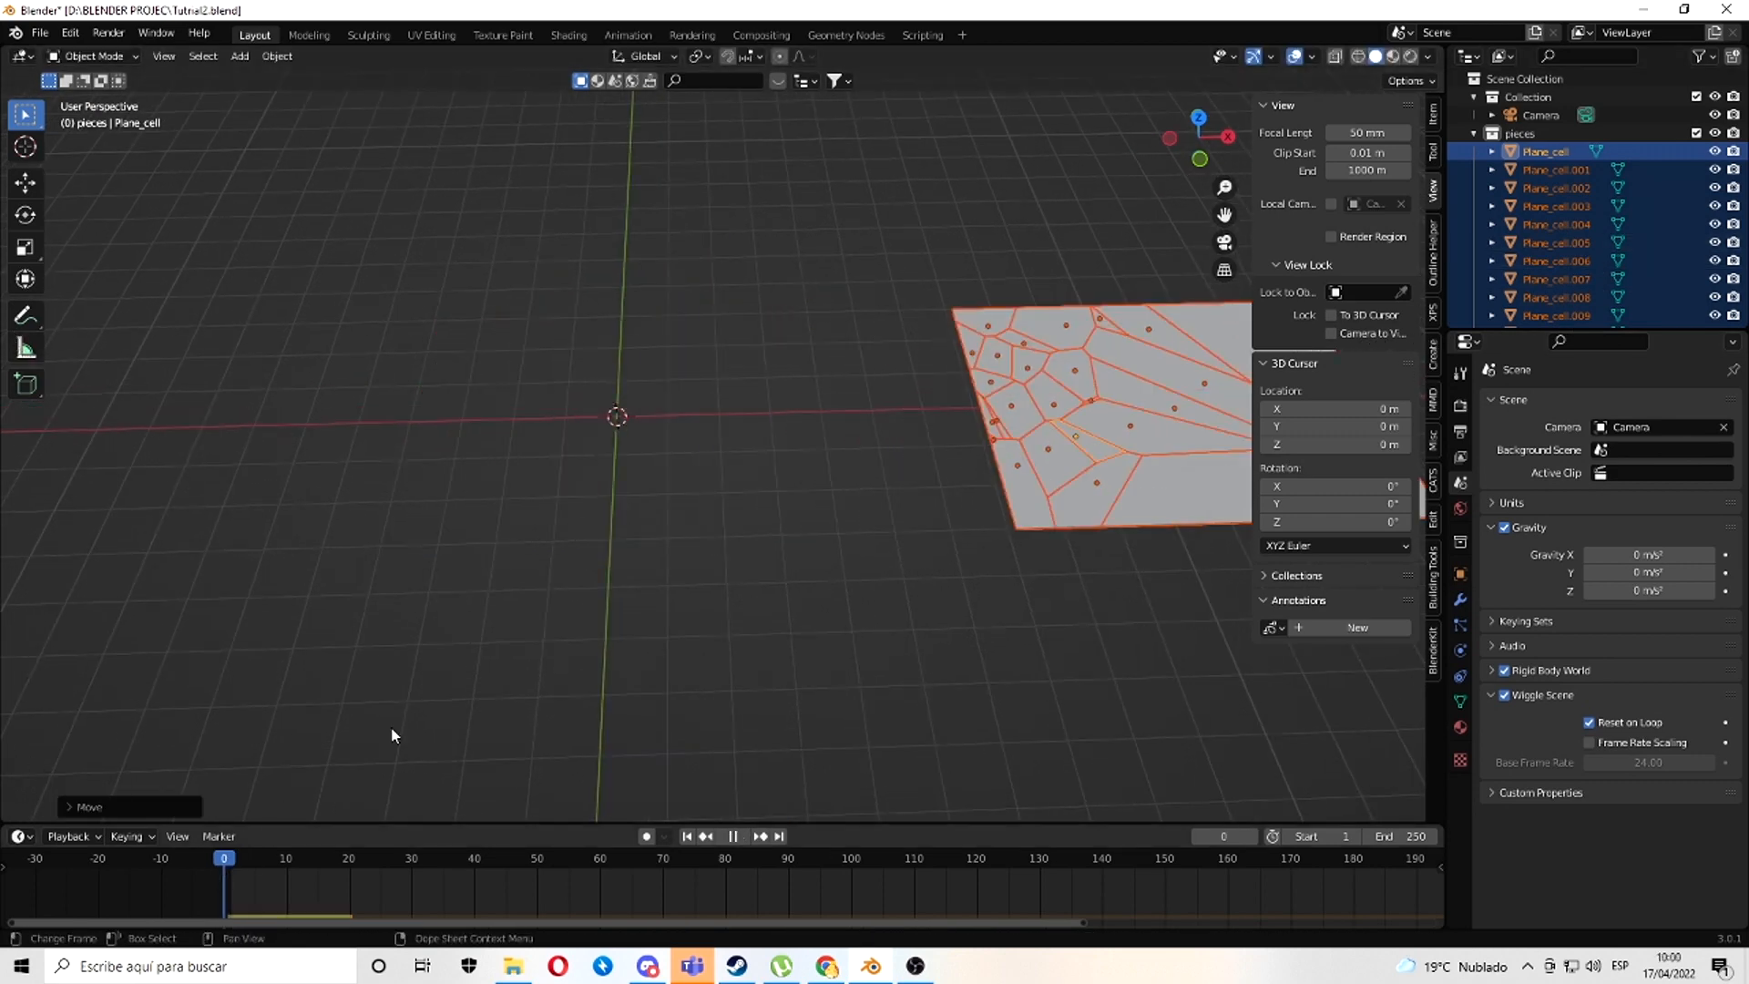
{"action": "scroll", "coordinate": [680, 505], "scroll_direction": "down", "scroll_amount": 3}
{"action": "middle_click_drag", "start_coordinate": [718, 506], "coordinate": [680, 505], "text": "shift"}
{"action": "key", "text": "g"}
{"action": "key", "text": "x"}
{"action": "left_click", "coordinate": [840, 495]}
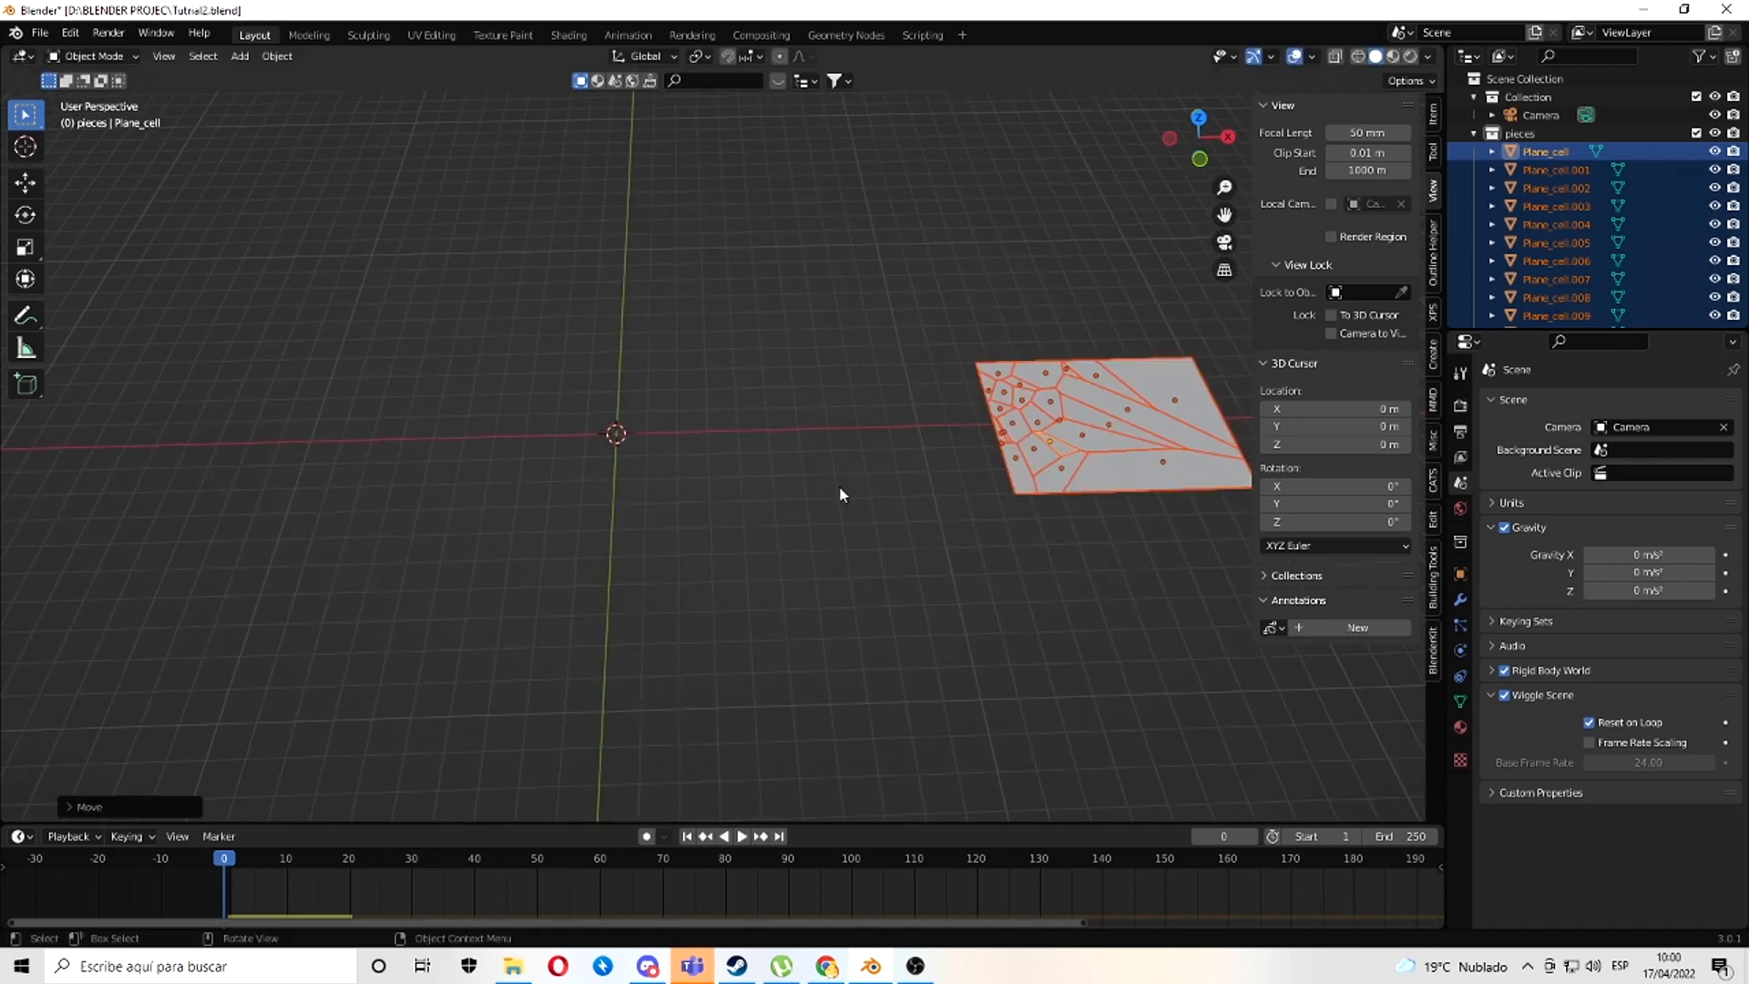
{"action": "left_click", "coordinate": [1474, 133]}
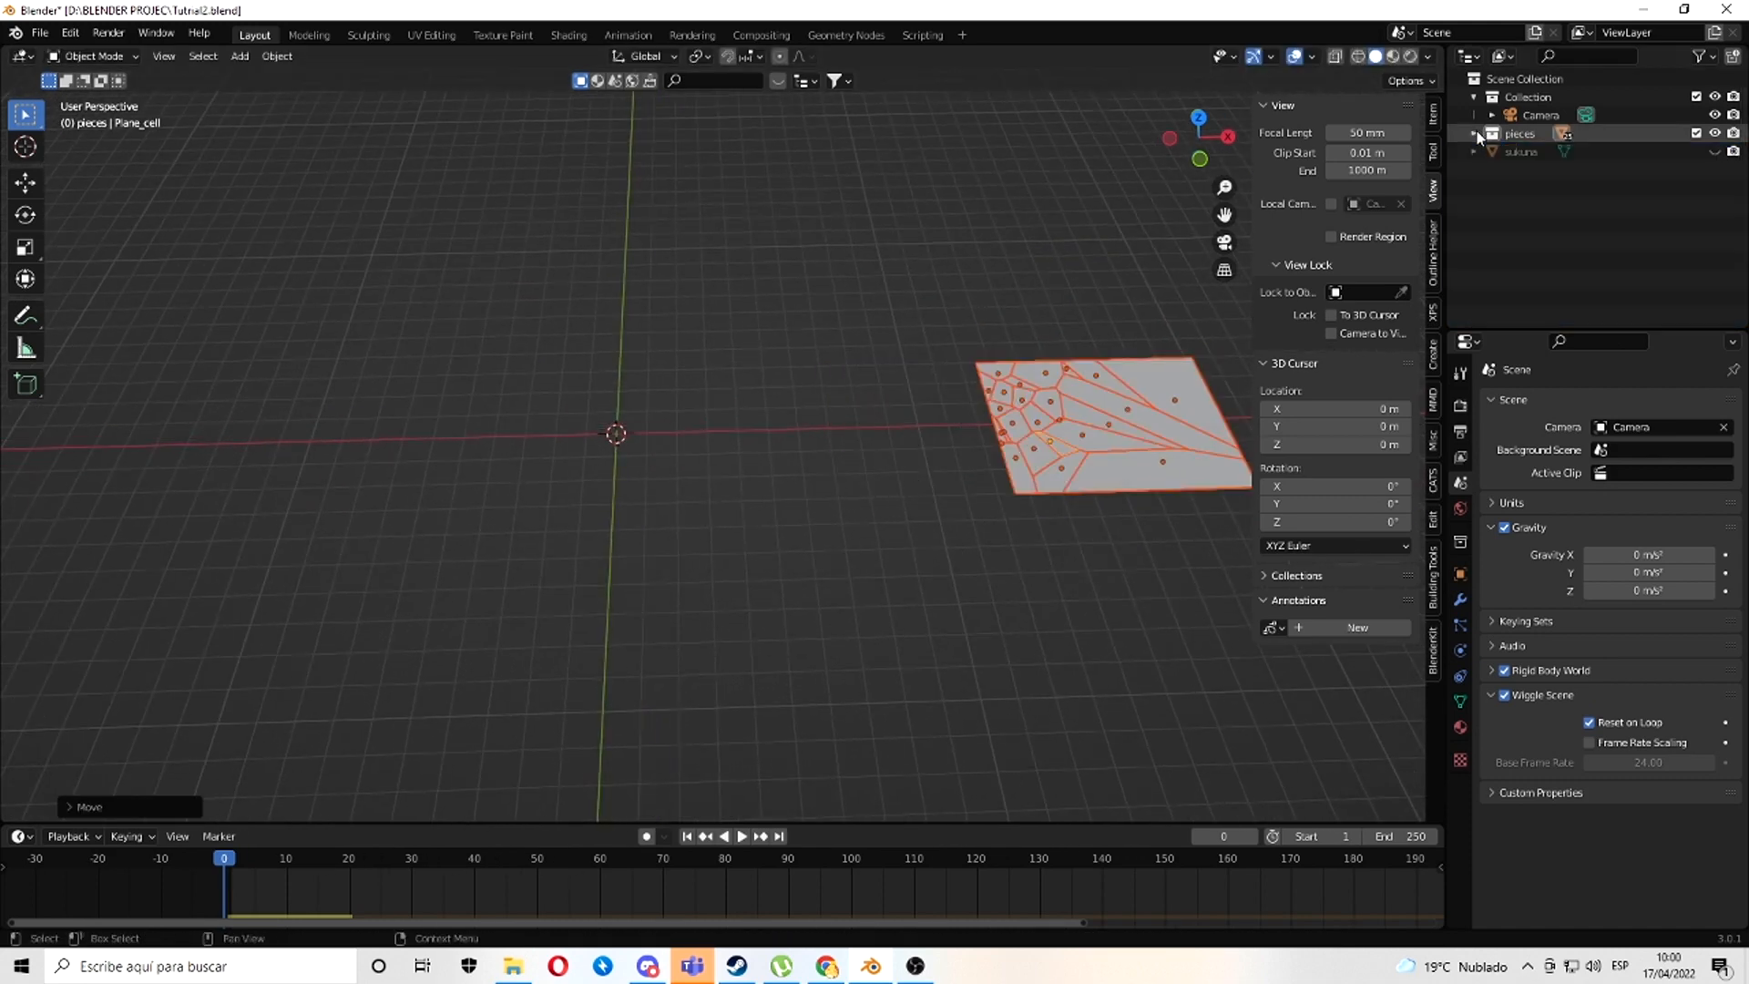
- Show the sukuna image plane and, checking through the camera, rotate and move the glass pieces to cover the whole window without scaling them
{"action": "left_click", "coordinate": [1715, 152]}
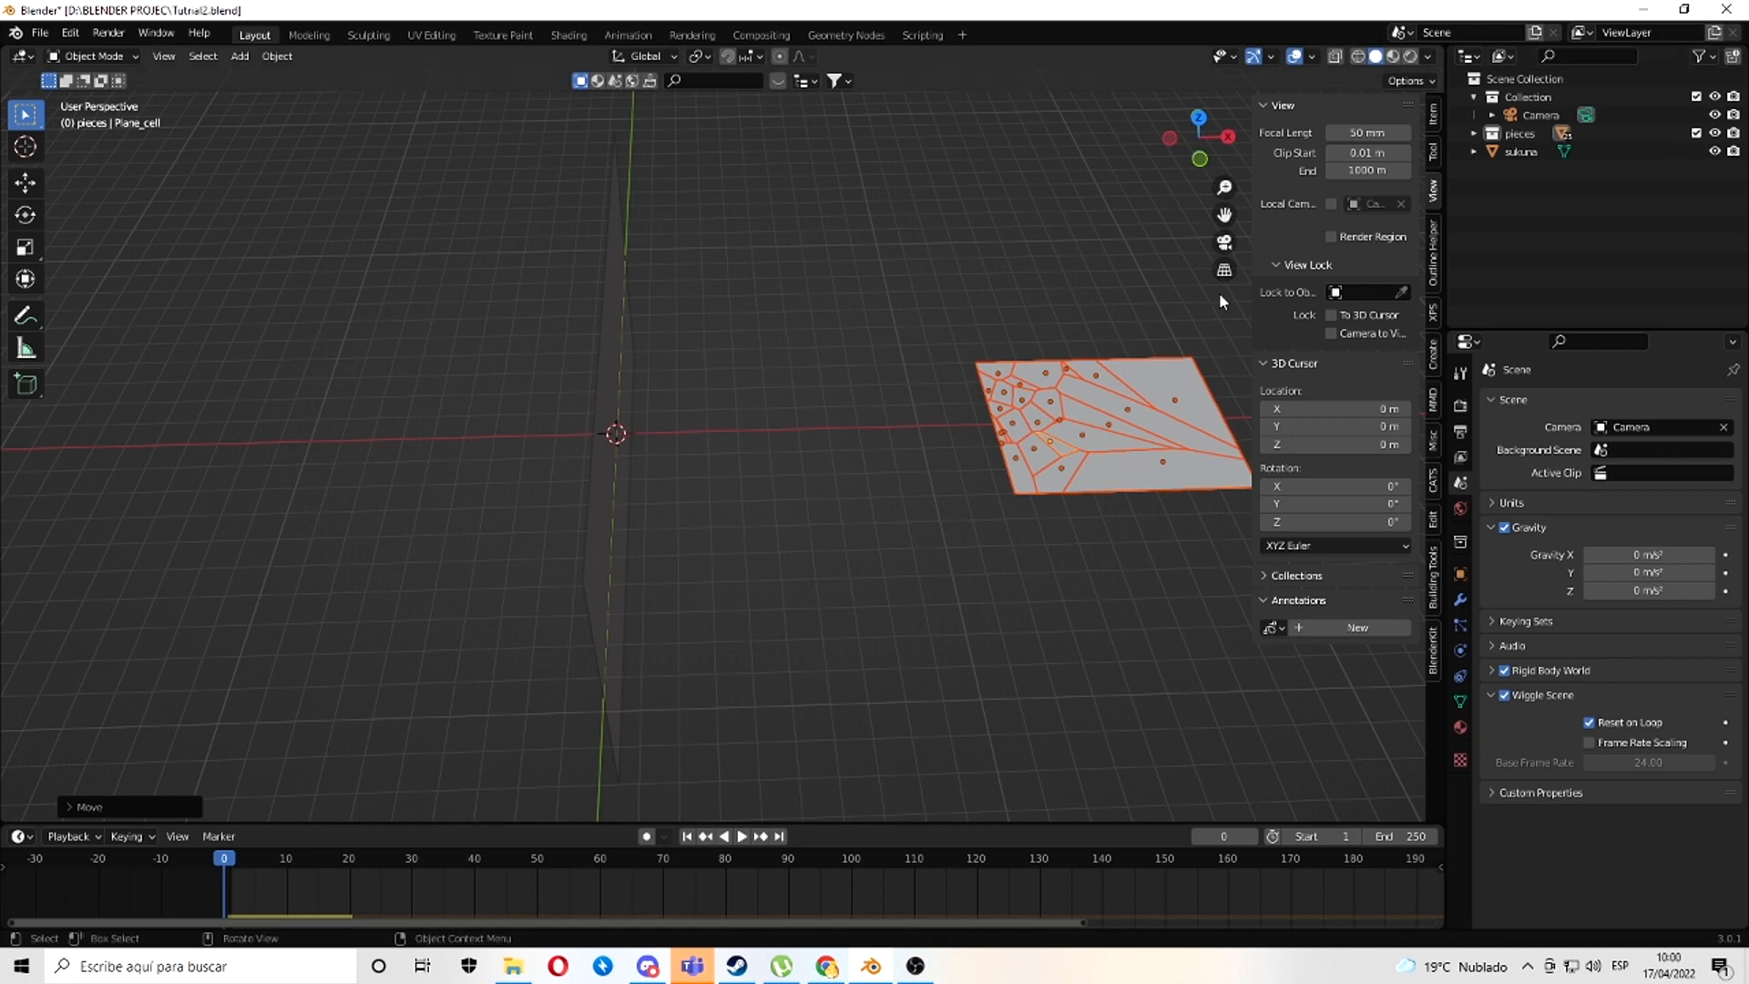
{"action": "key", "text": "KP_0"}
{"action": "key", "text": "r"}
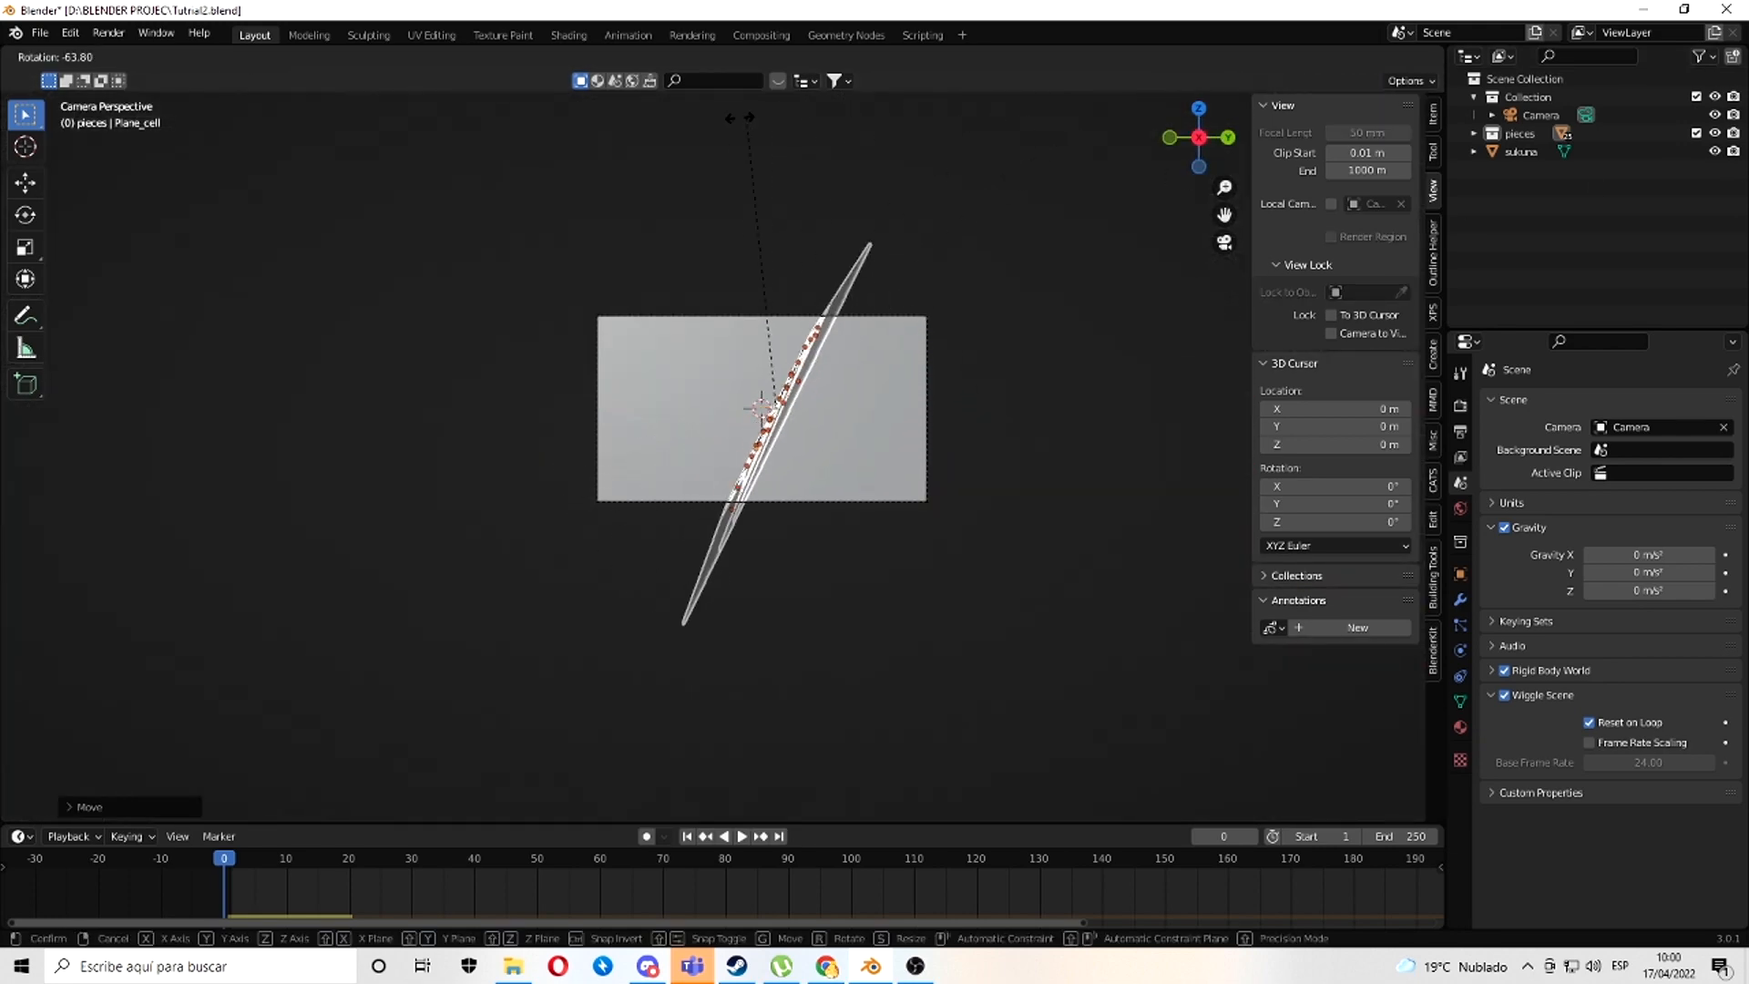
{"action": "left_click", "coordinate": [617, 156]}
{"action": "left_click", "coordinate": [29, 221]}
{"action": "left_click_drag", "start_coordinate": [834, 411], "coordinate": [956, 345]}
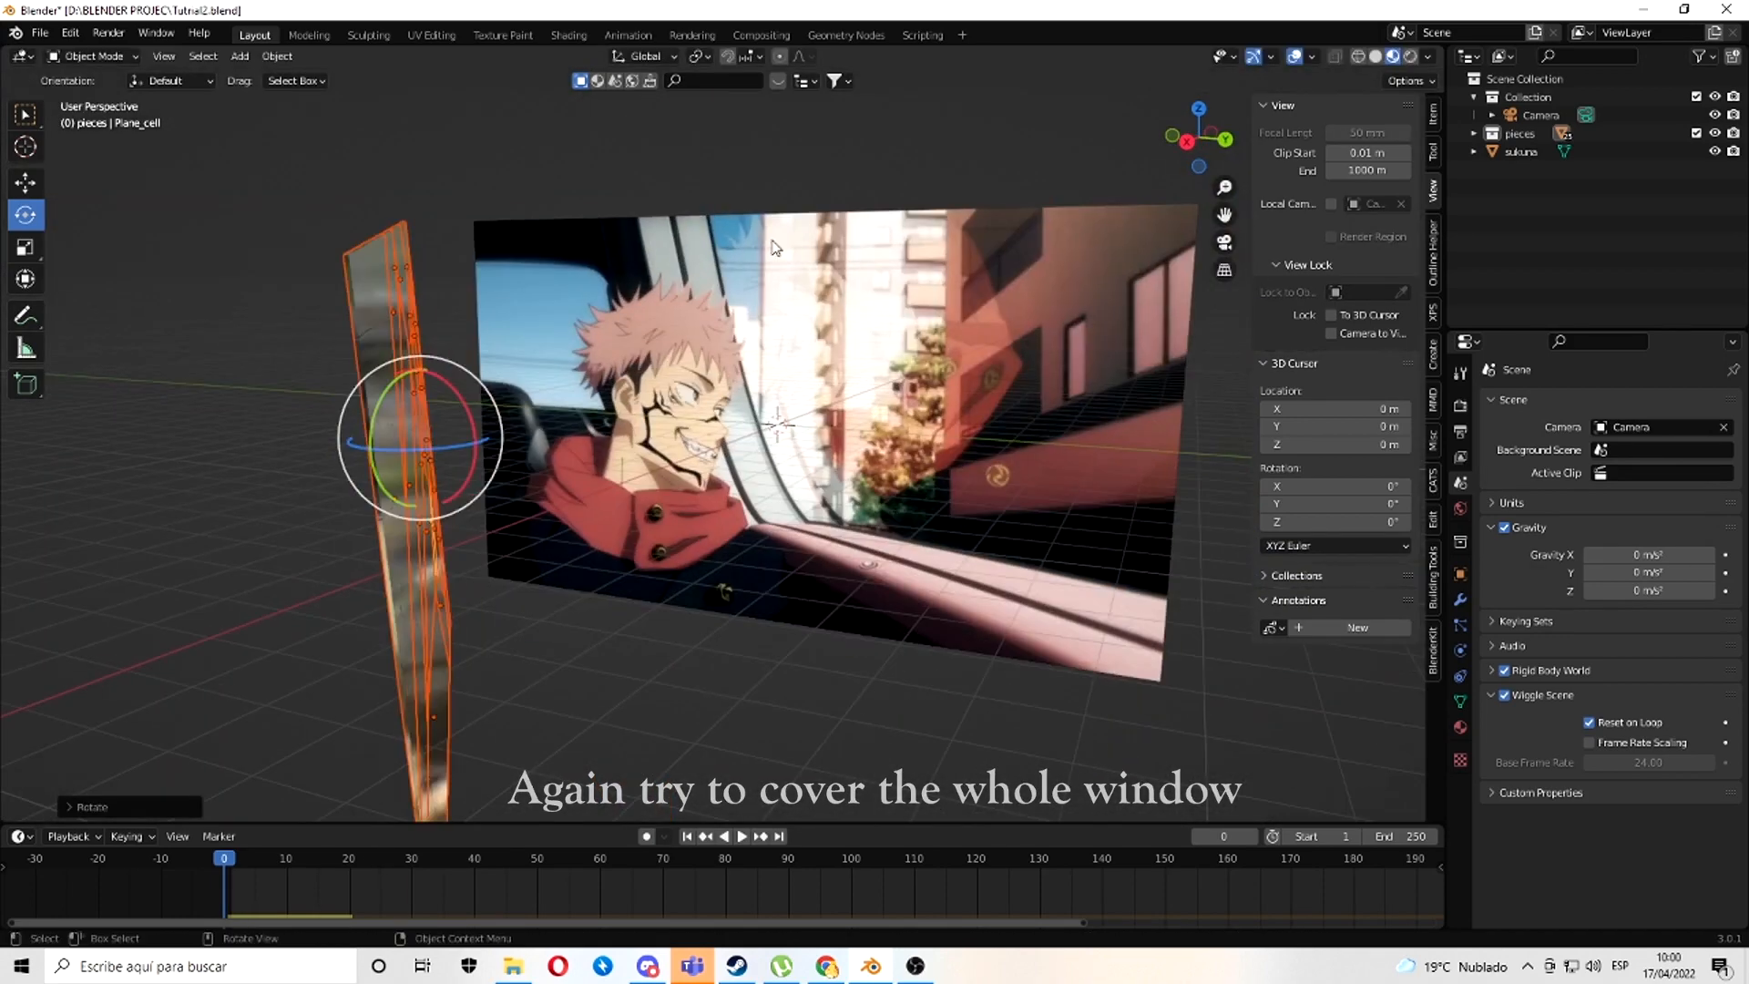
{"action": "key", "text": "r"}
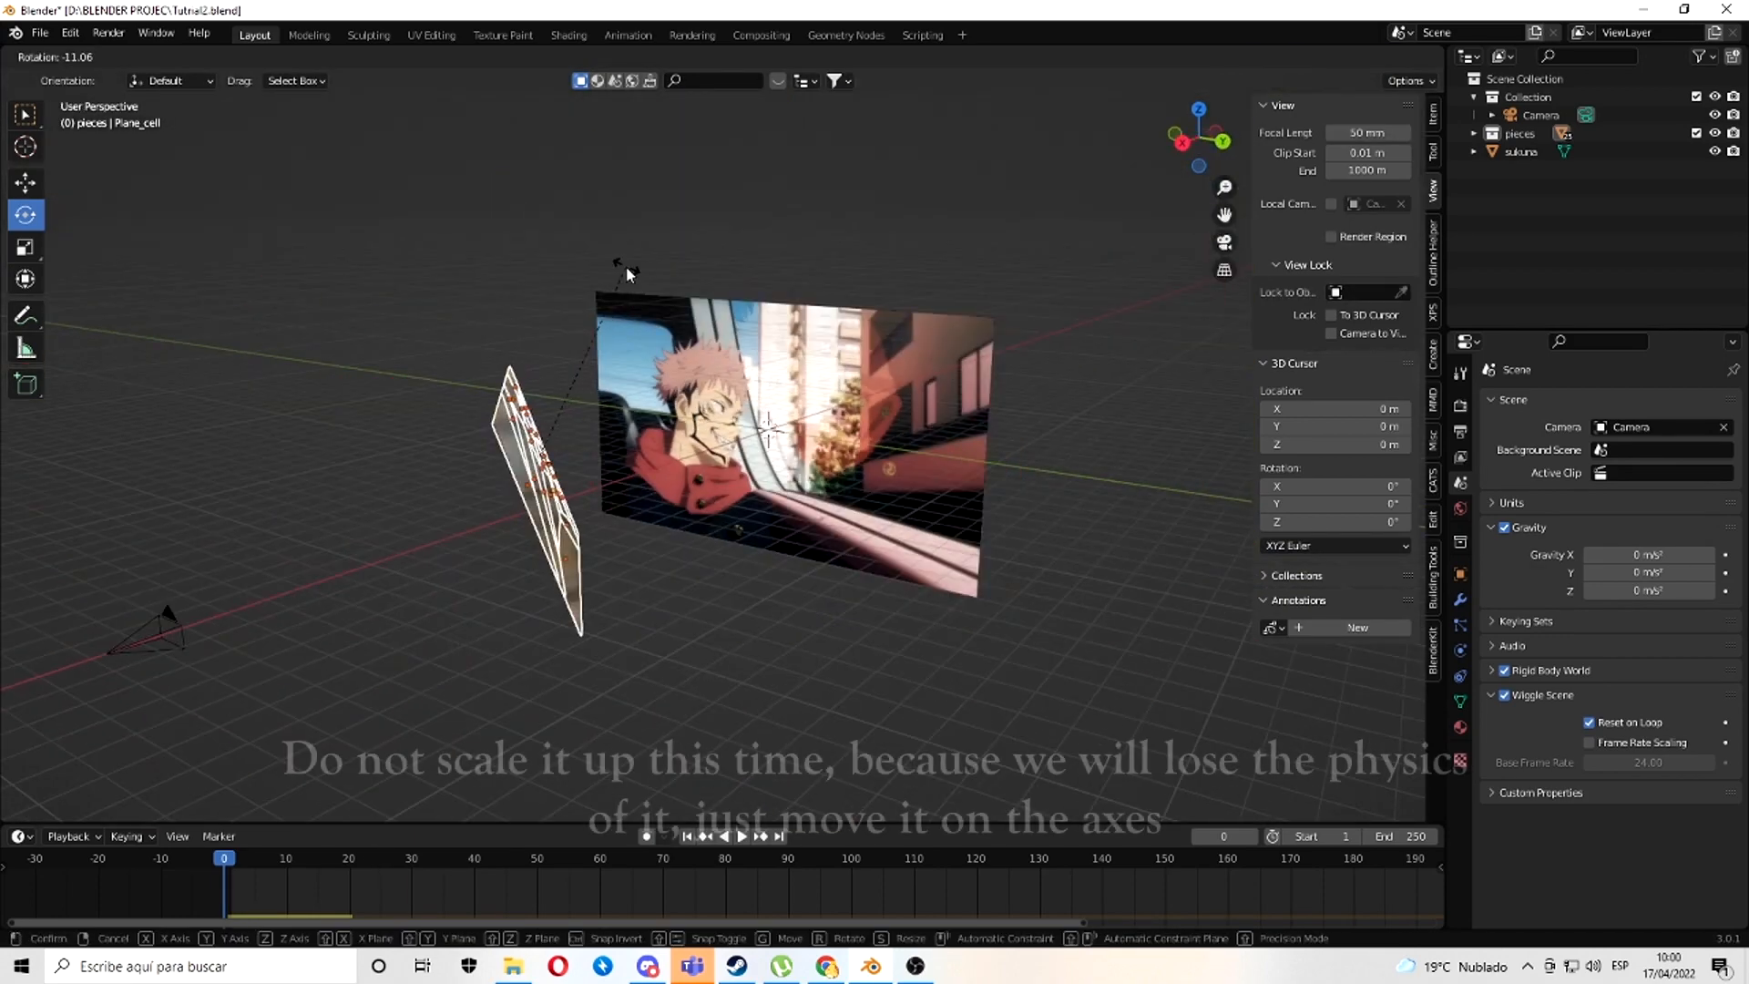
{"action": "key", "text": "g"}
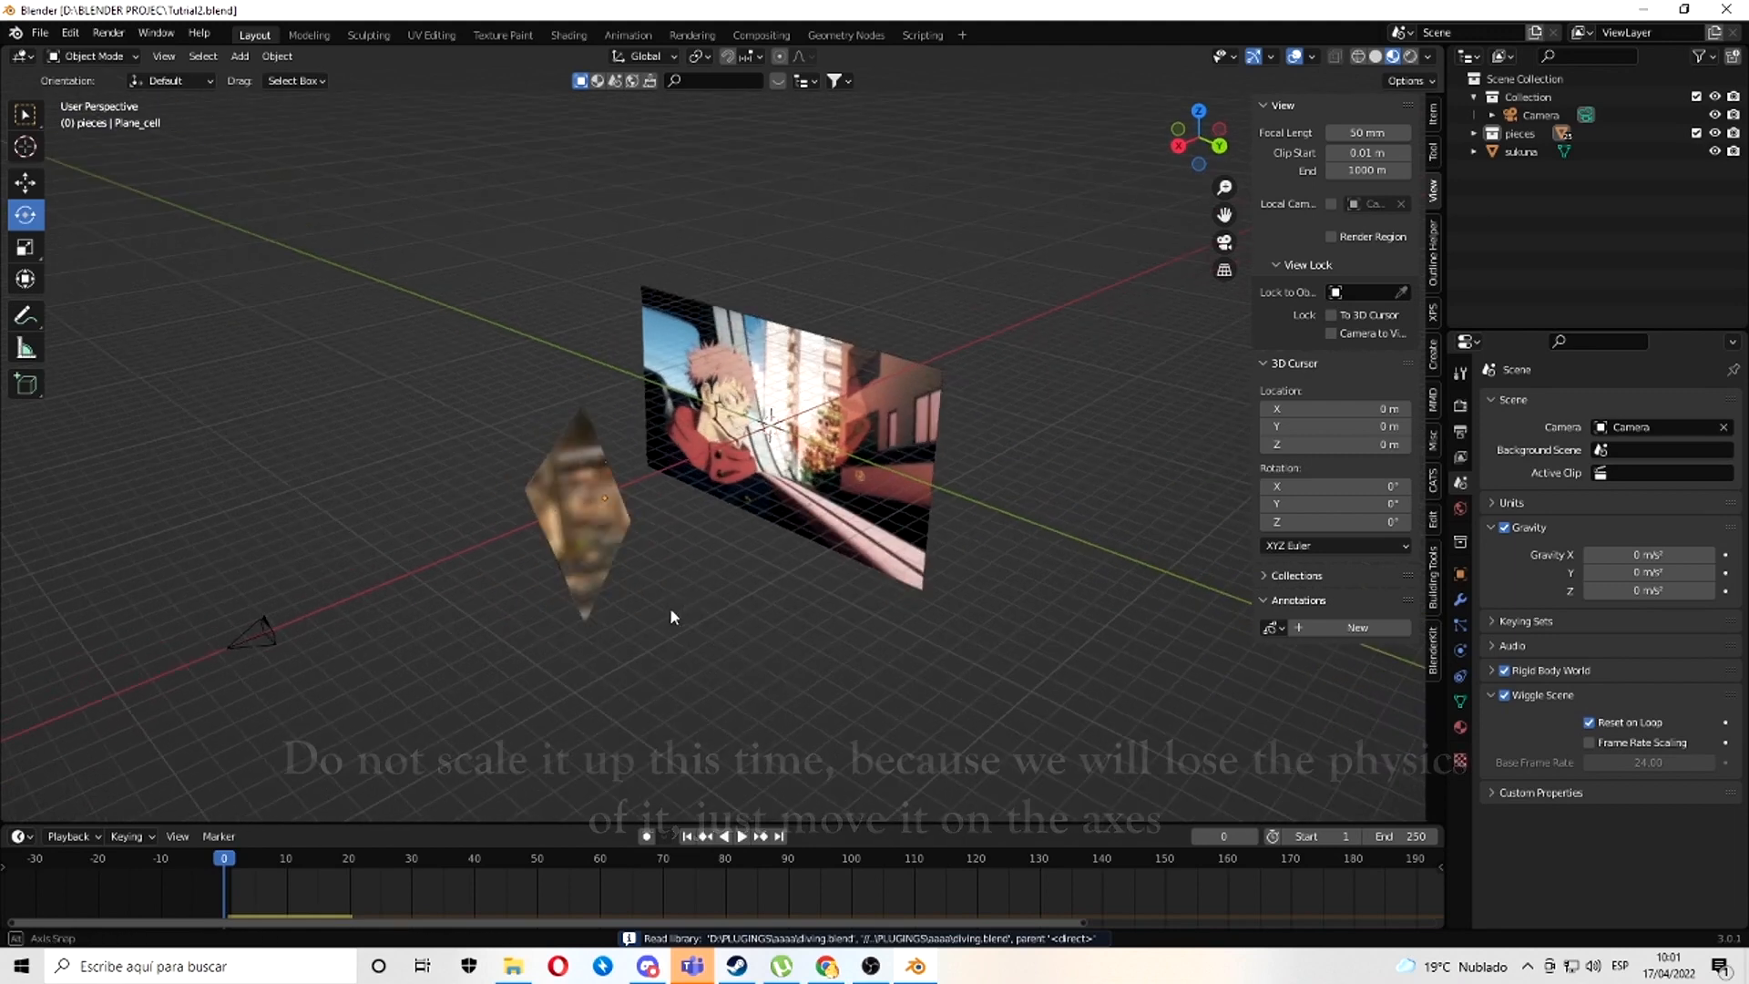
- Save the file, add a UV sphere and move it off the world origin to beside the fractured glass
{"action": "mouse_move", "coordinate": [672, 616]}
{"action": "middle_mouse_down"}
{"action": "mouse_move", "coordinate": [671, 597]}
{"action": "mouse_move", "coordinate": [808, 574]}
{"action": "mouse_move", "coordinate": [727, 581]}
{"action": "mouse_move", "coordinate": [827, 490]}
{"action": "mouse_move", "coordinate": [714, 543]}
{"action": "mouse_move", "coordinate": [804, 584]}
{"action": "mouse_move", "coordinate": [649, 602]}
{"action": "middle_mouse_up"}
{"action": "key", "text": "ctrl+s"}
{"action": "key", "text": "shift+a"}
{"action": "mouse_move", "coordinate": [722, 583]}
{"action": "left_click", "coordinate": [791, 632]}
{"action": "middle_click_drag", "start_coordinate": [794, 424], "coordinate": [671, 484]}
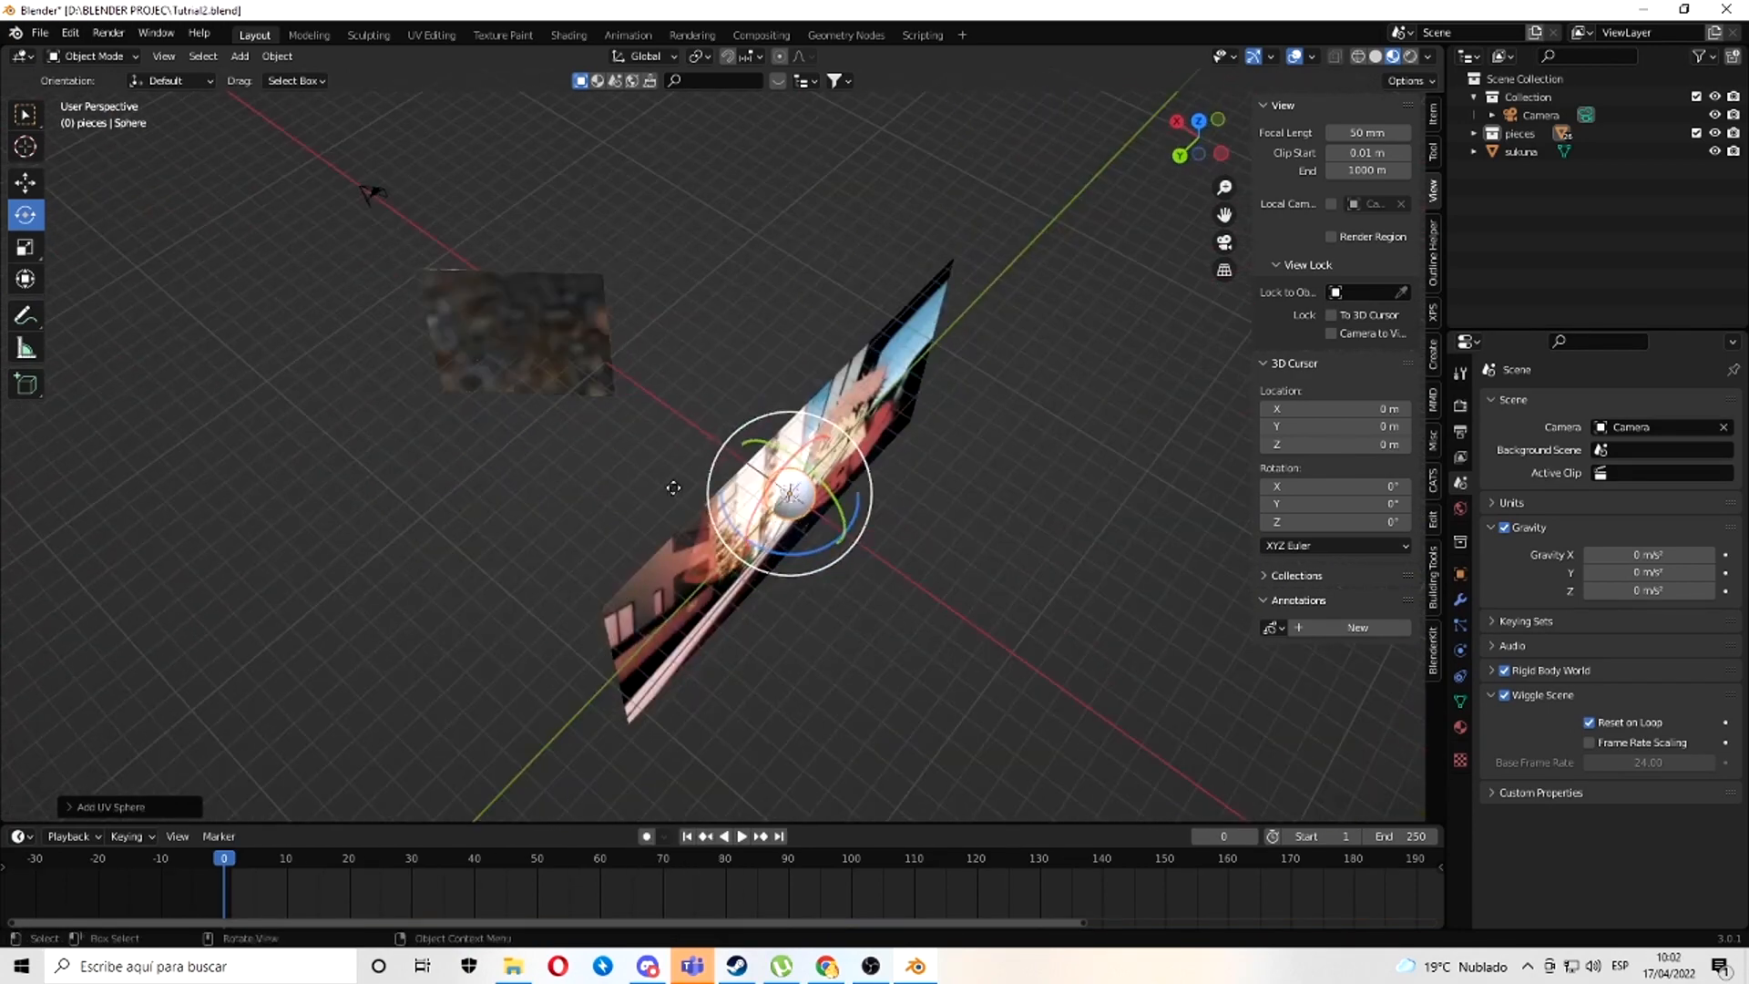
{"action": "key", "text": "g"}
{"action": "left_click", "coordinate": [412, 418]}
{"action": "middle_click_drag", "start_coordinate": [411, 415], "coordinate": [783, 555]}
- Resize the sphere uniformly in several passes, finishing with a scale factor of about 0.96
{"action": "key", "text": "s"}
{"action": "left_click", "coordinate": [703, 357]}
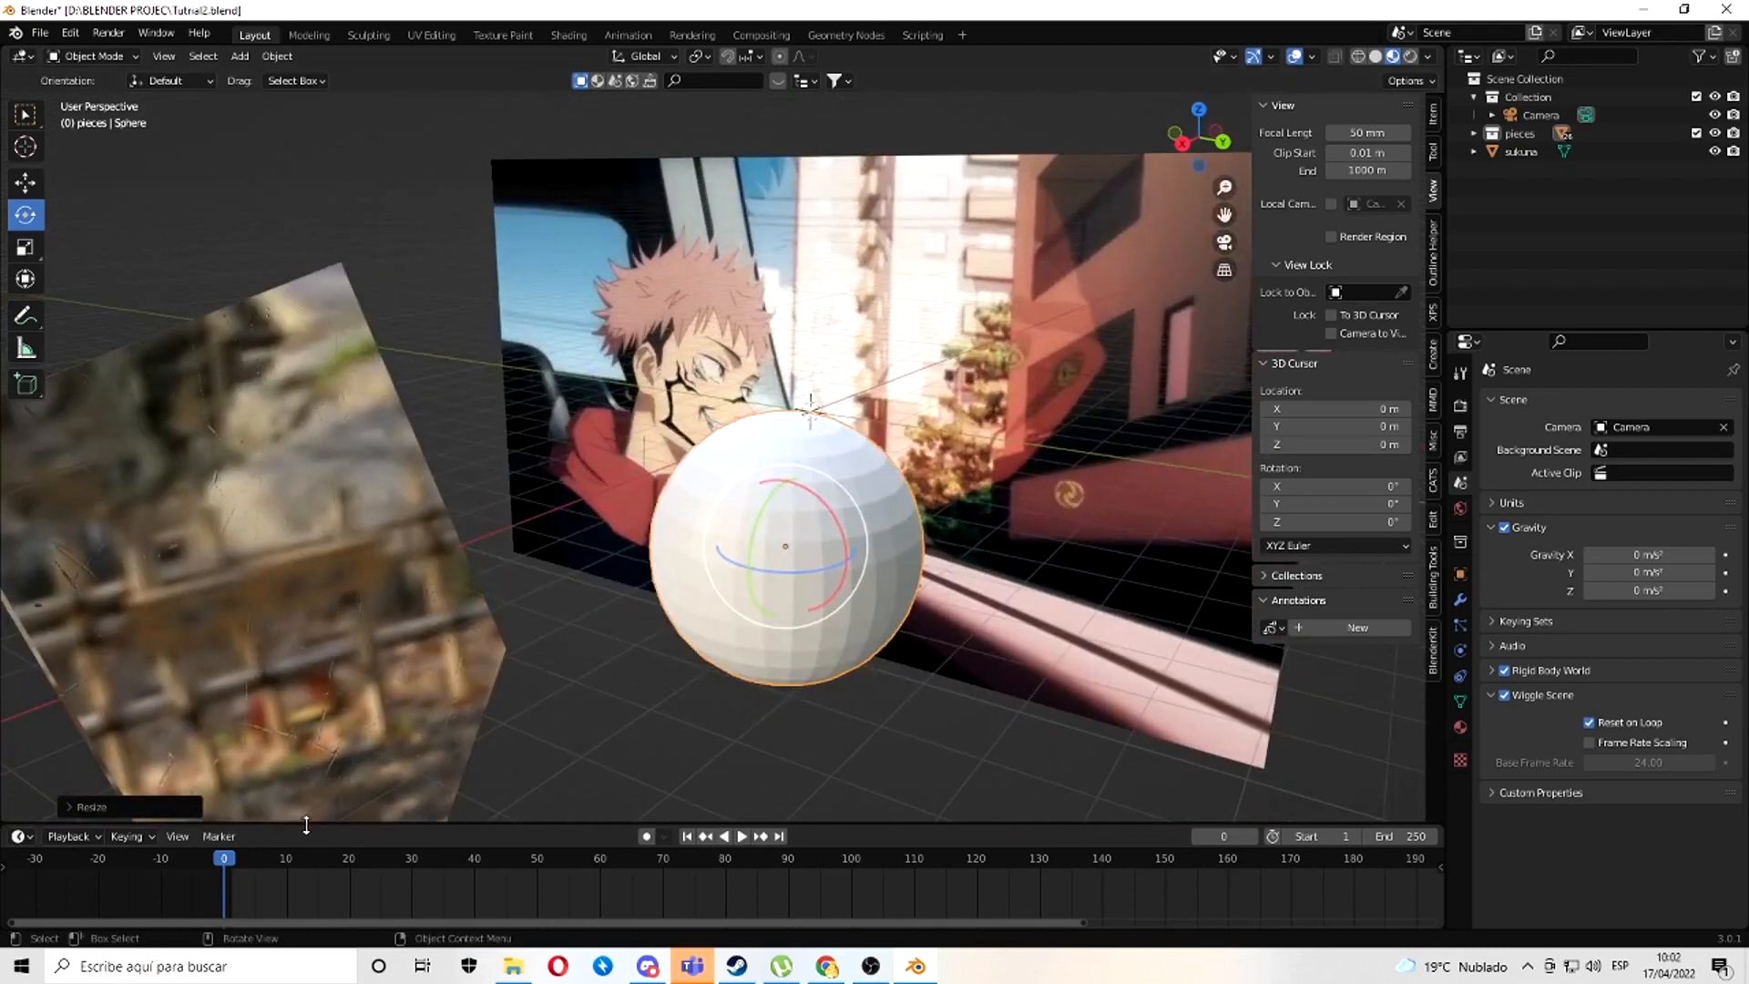
{"action": "key", "text": "s"}
{"action": "left_click", "coordinate": [818, 565]}
{"action": "key", "text": "s"}
{"action": "left_click", "coordinate": [873, 555]}
{"action": "key", "text": "s"}
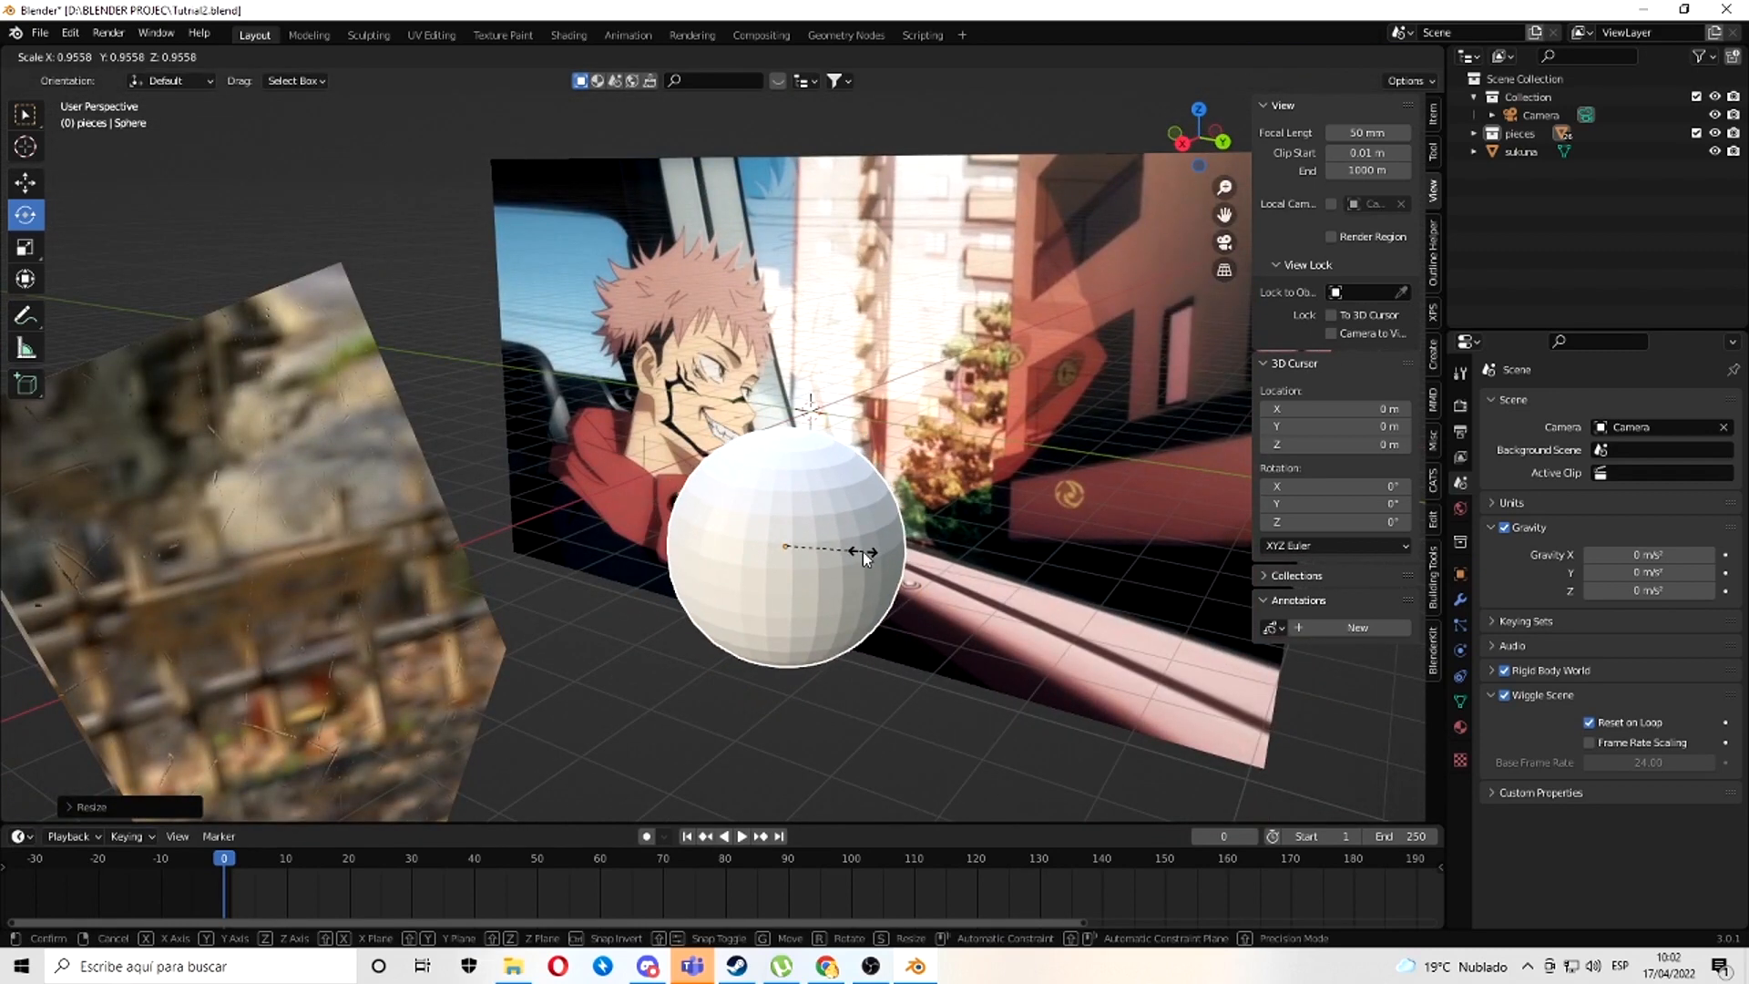
{"action": "left_click", "coordinate": [866, 550]}
{"action": "key", "text": "Escape"}
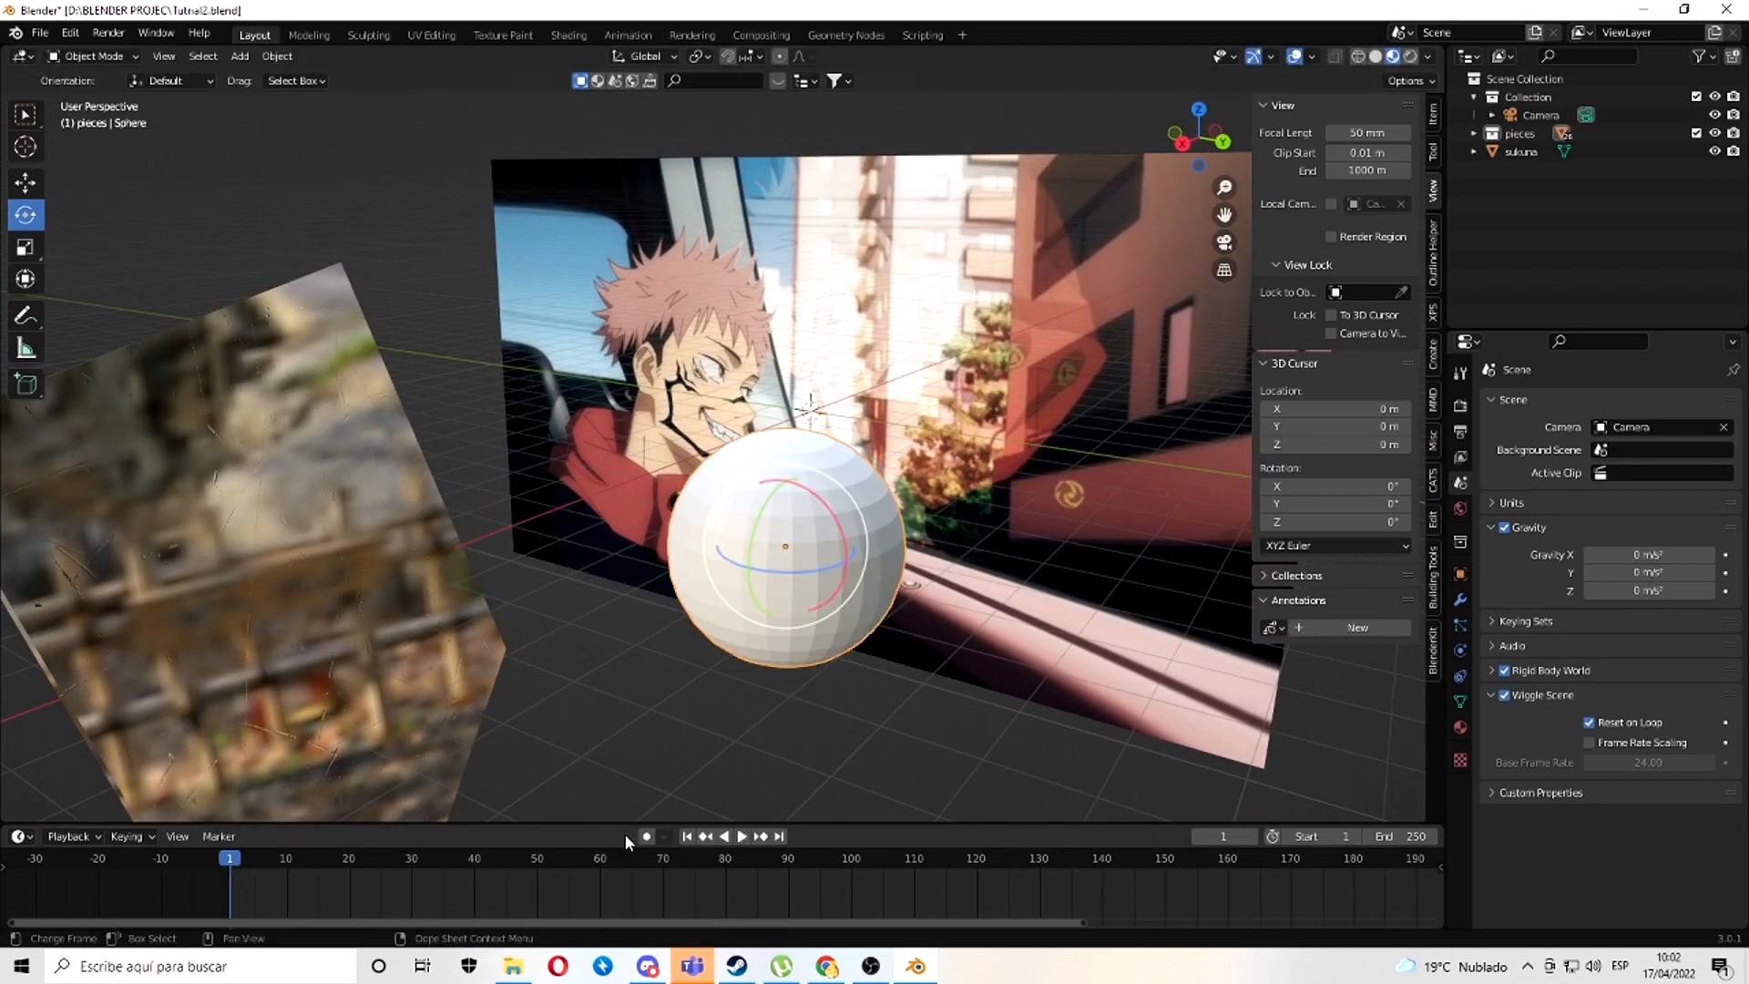
- With auto keying on at frame 1, give the sphere a Passive rigid body and enable Animated
{"action": "left_click", "coordinate": [1460, 652]}
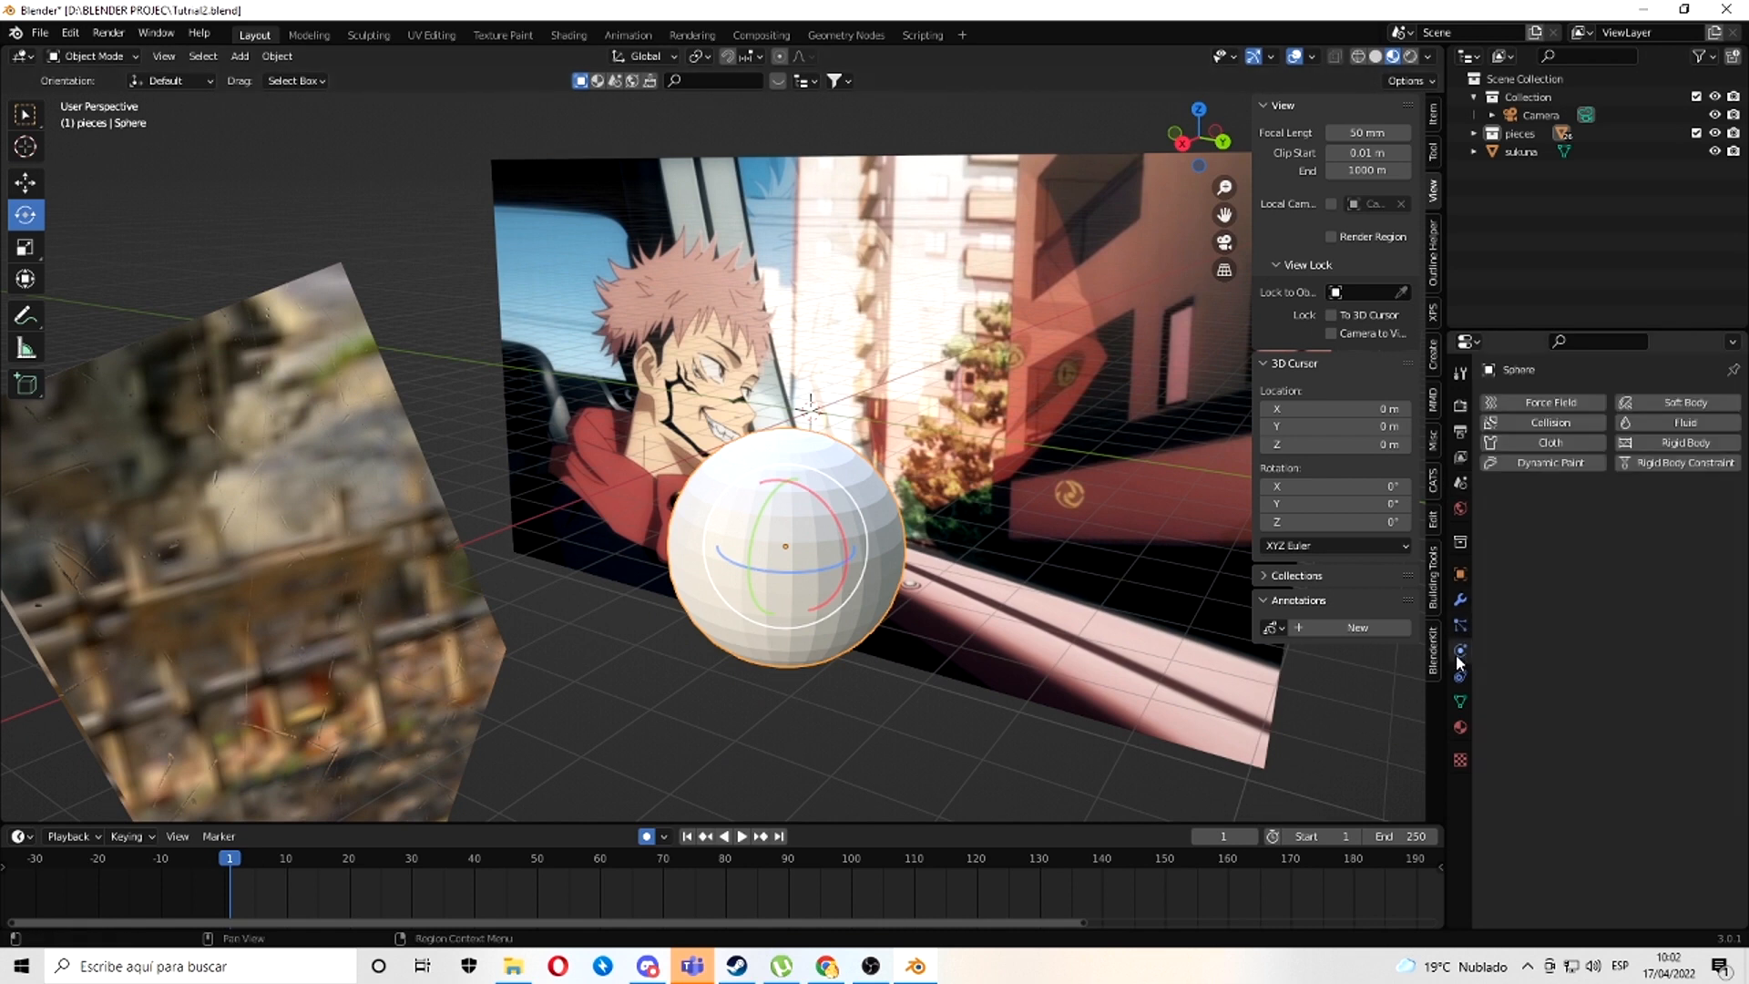
{"action": "left_click", "coordinate": [1676, 449]}
{"action": "left_click", "coordinate": [1645, 521]}
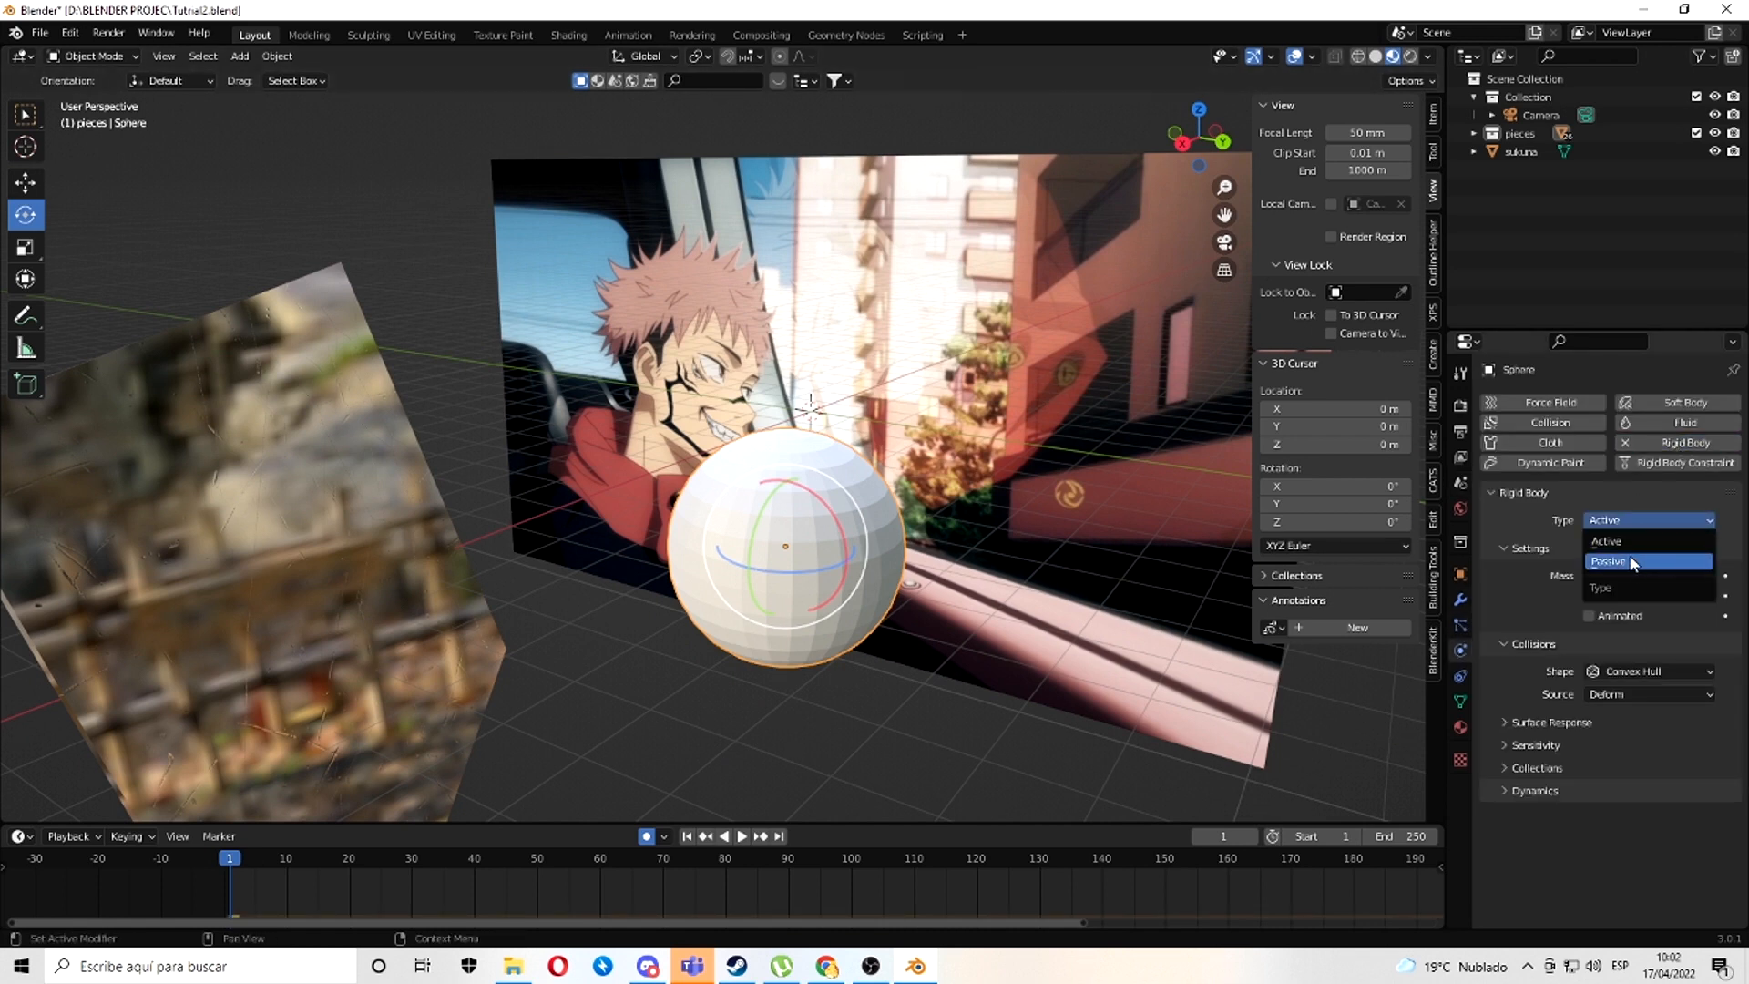
{"action": "left_click", "coordinate": [1608, 557]}
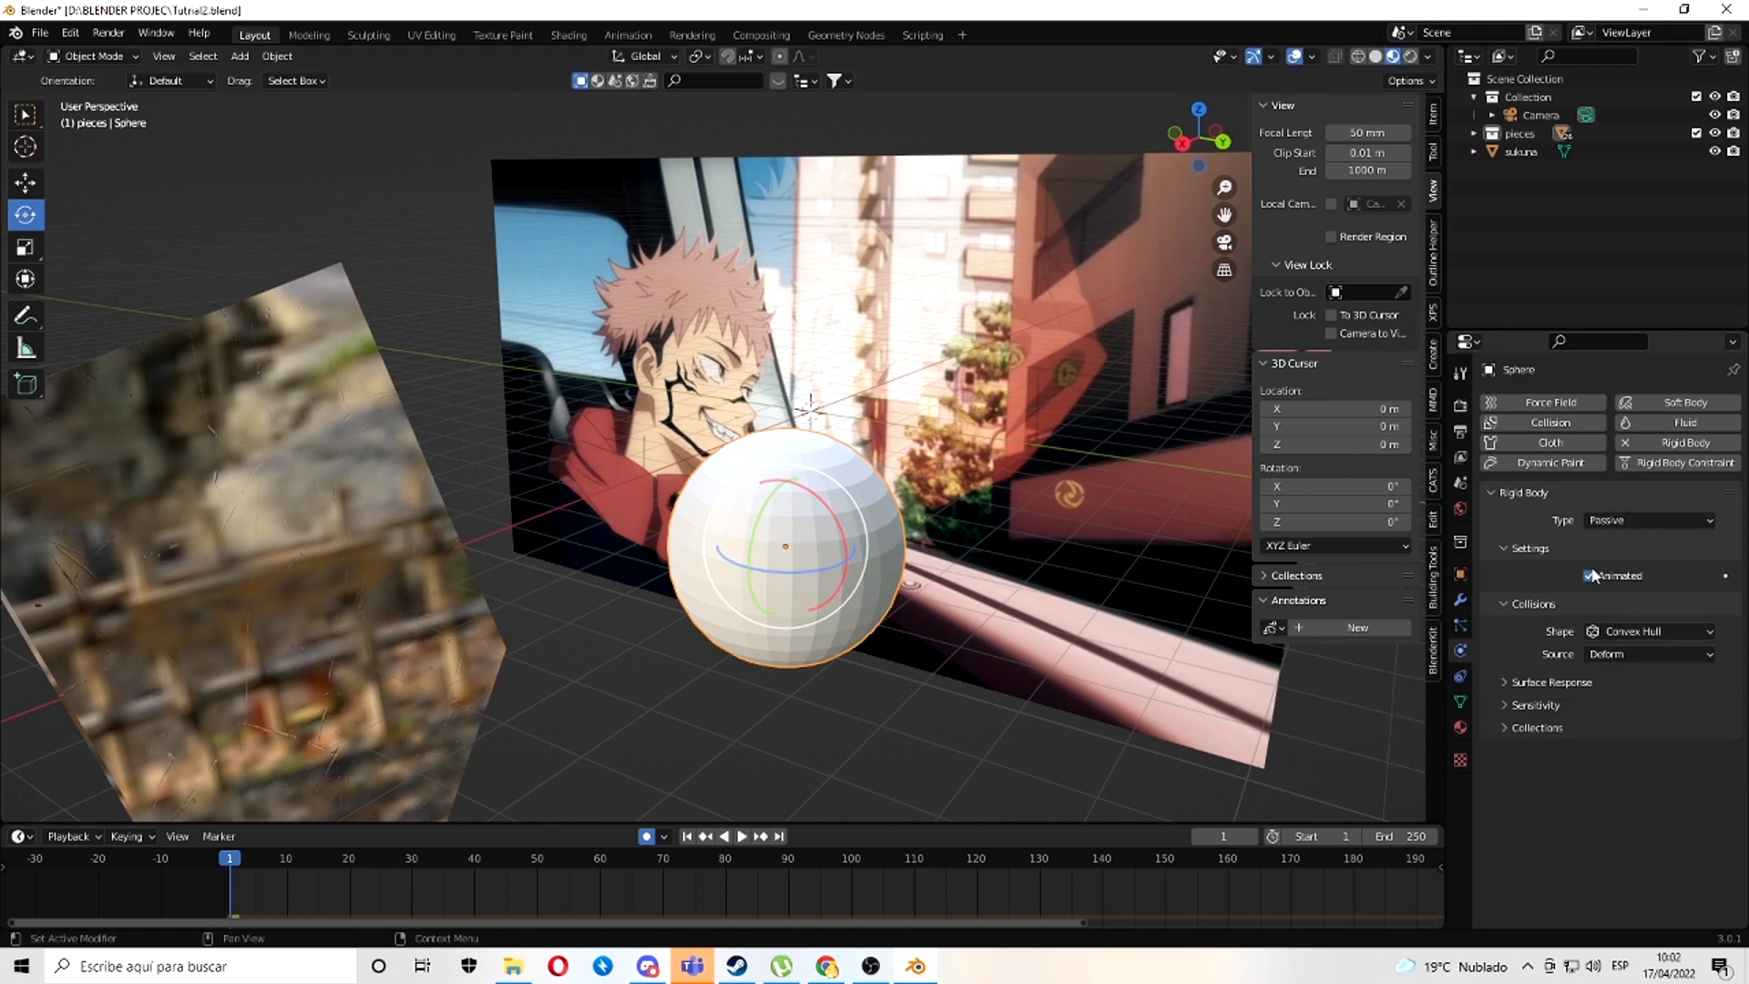
- Keyframe the sphere's position at frame 1, and at frame 50 move it along the negative Y axis to key its second position
{"action": "key", "text": "g"}
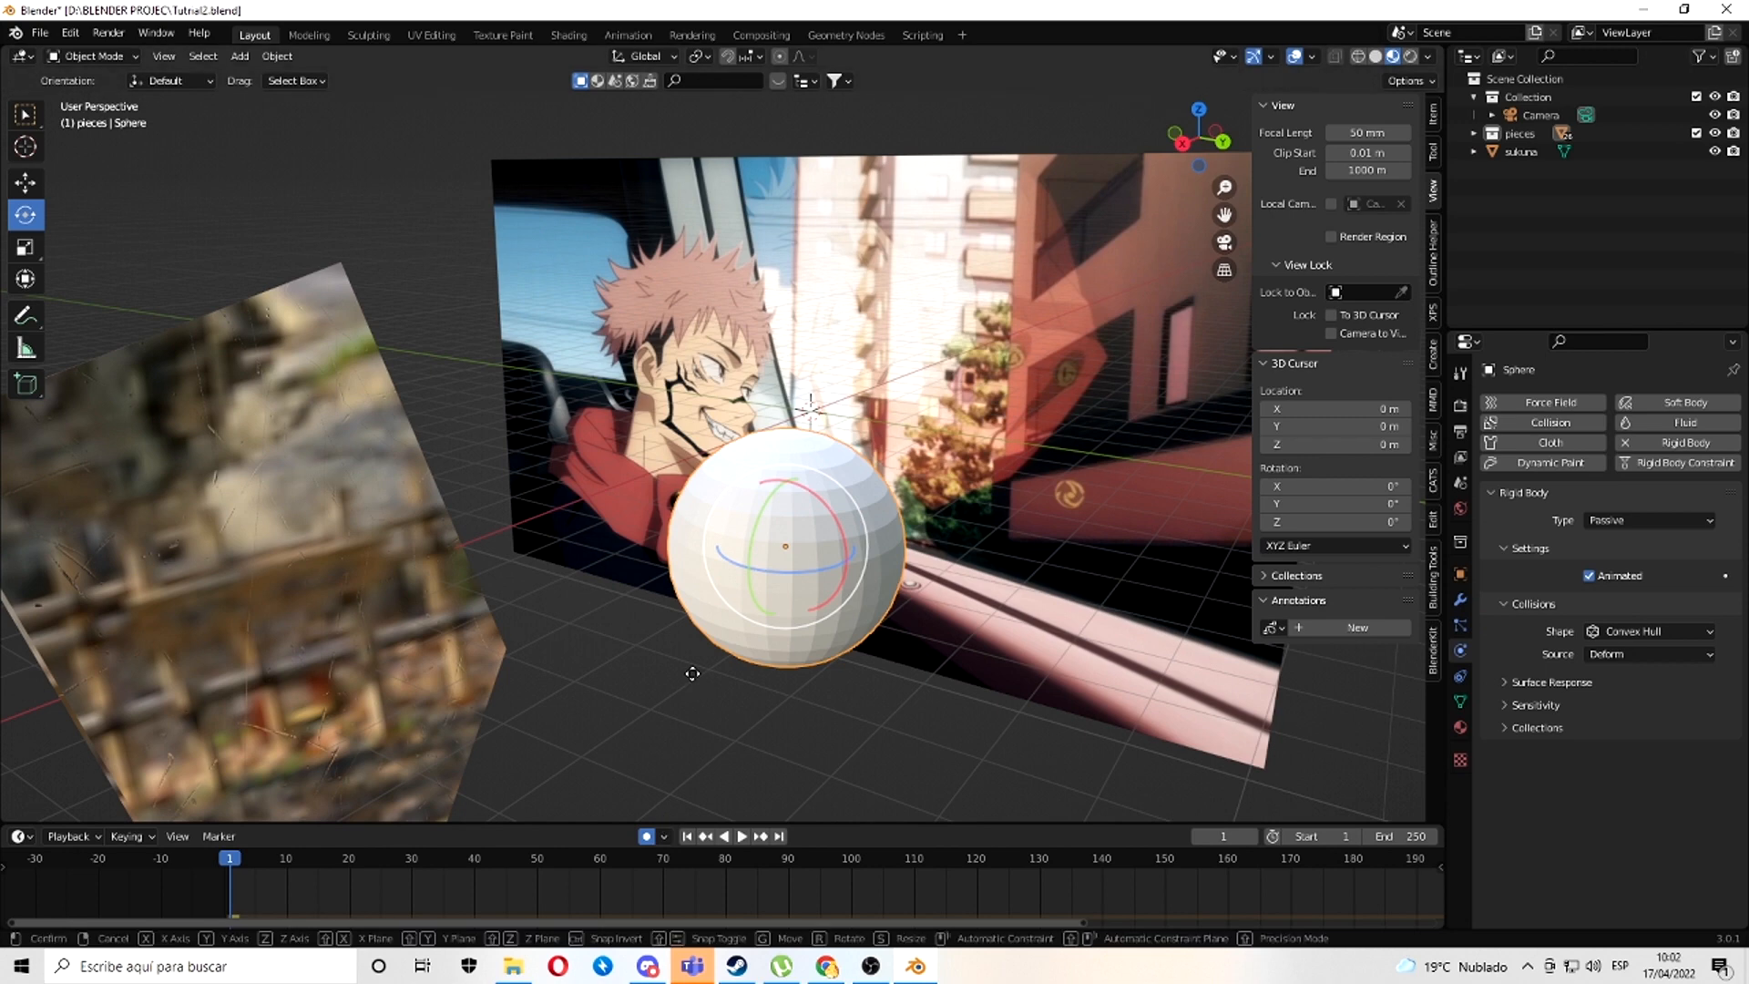
{"action": "left_click", "coordinate": [707, 727]}
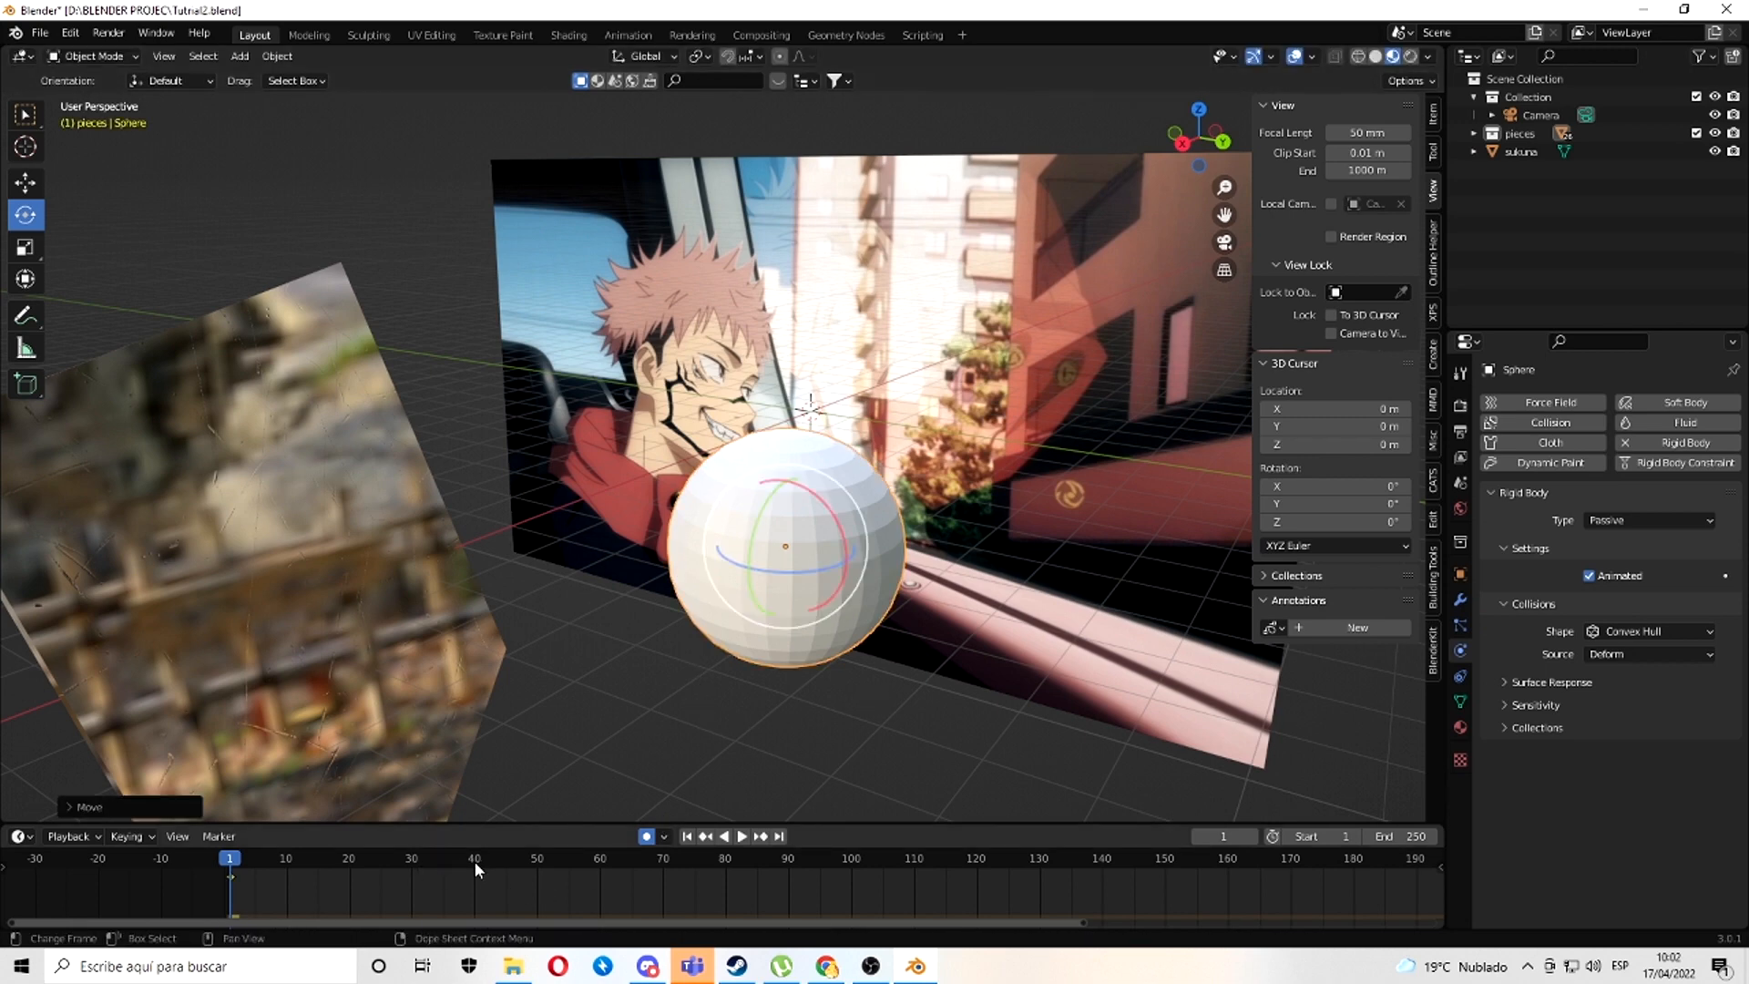
{"action": "left_click_drag", "start_coordinate": [474, 861], "coordinate": [538, 861]}
{"action": "middle_click_drag", "start_coordinate": [620, 784], "coordinate": [823, 610]}
{"action": "key", "text": "g"}
{"action": "key", "text": "y"}
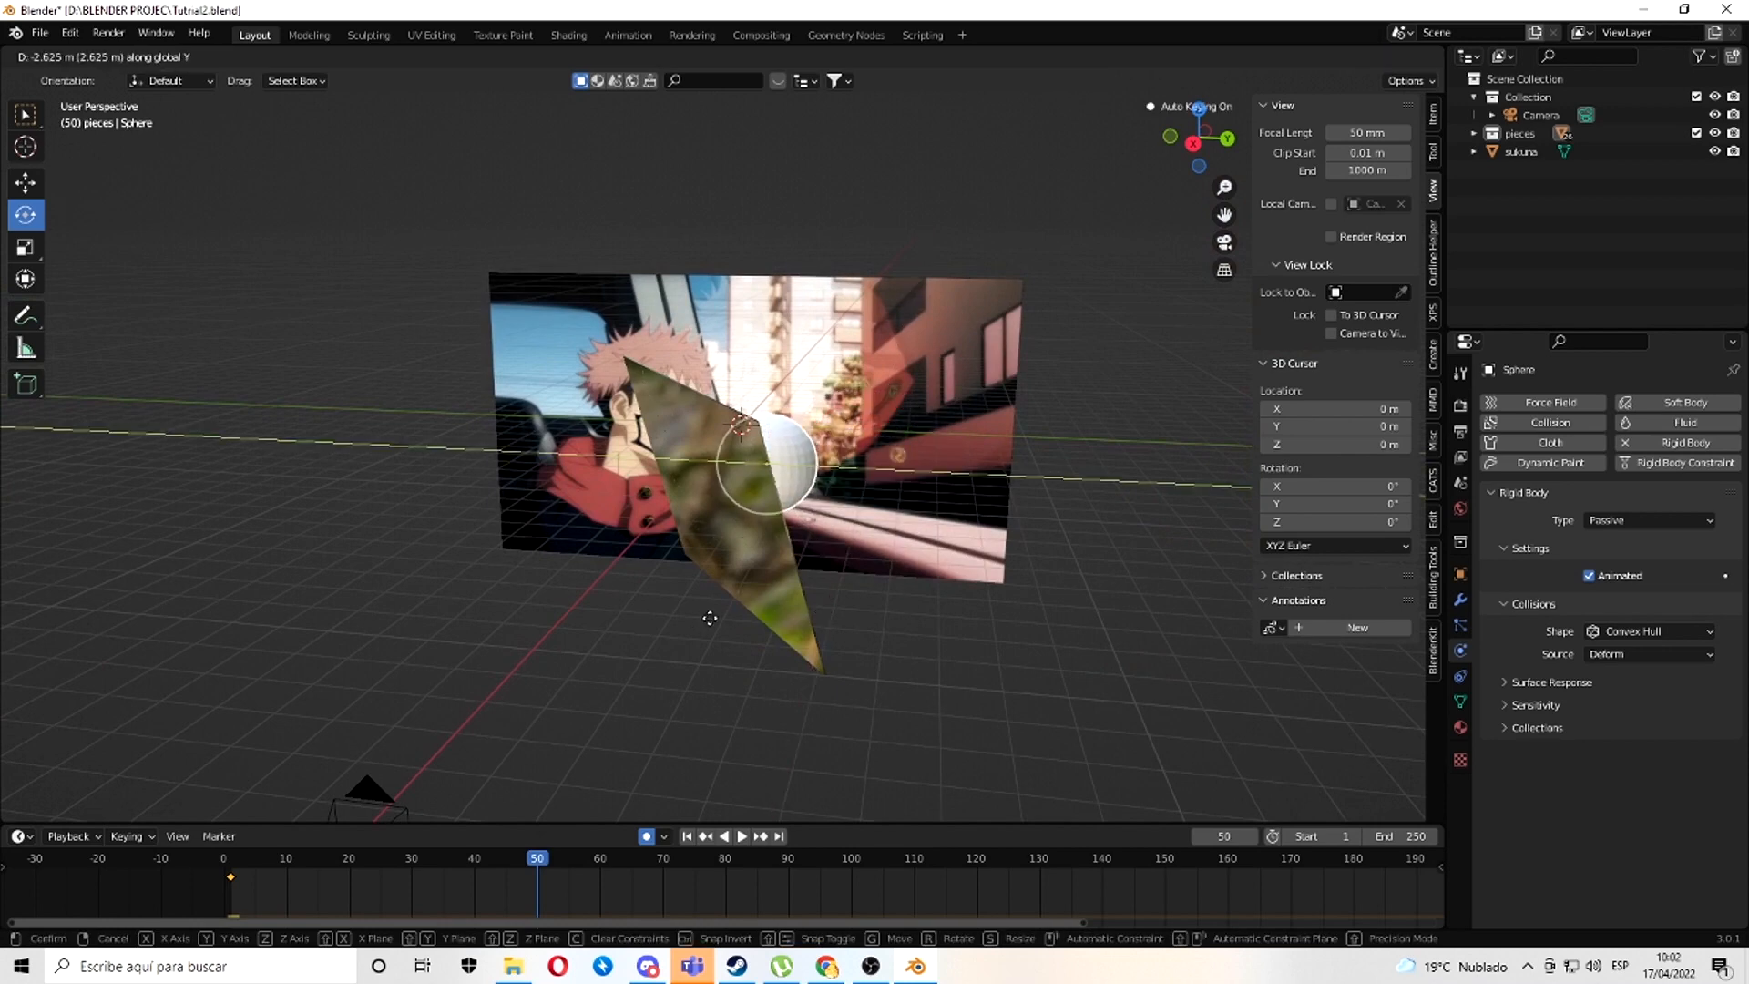
{"action": "left_click", "coordinate": [637, 625]}
- In solid shading, reposition the sphere at frame 50 so that it pushes through the densely fractured area of the glass
{"action": "middle_click_drag", "start_coordinate": [638, 625], "coordinate": [929, 530]}
{"action": "scroll", "coordinate": [929, 531], "scroll_direction": "up", "scroll_amount": 5}
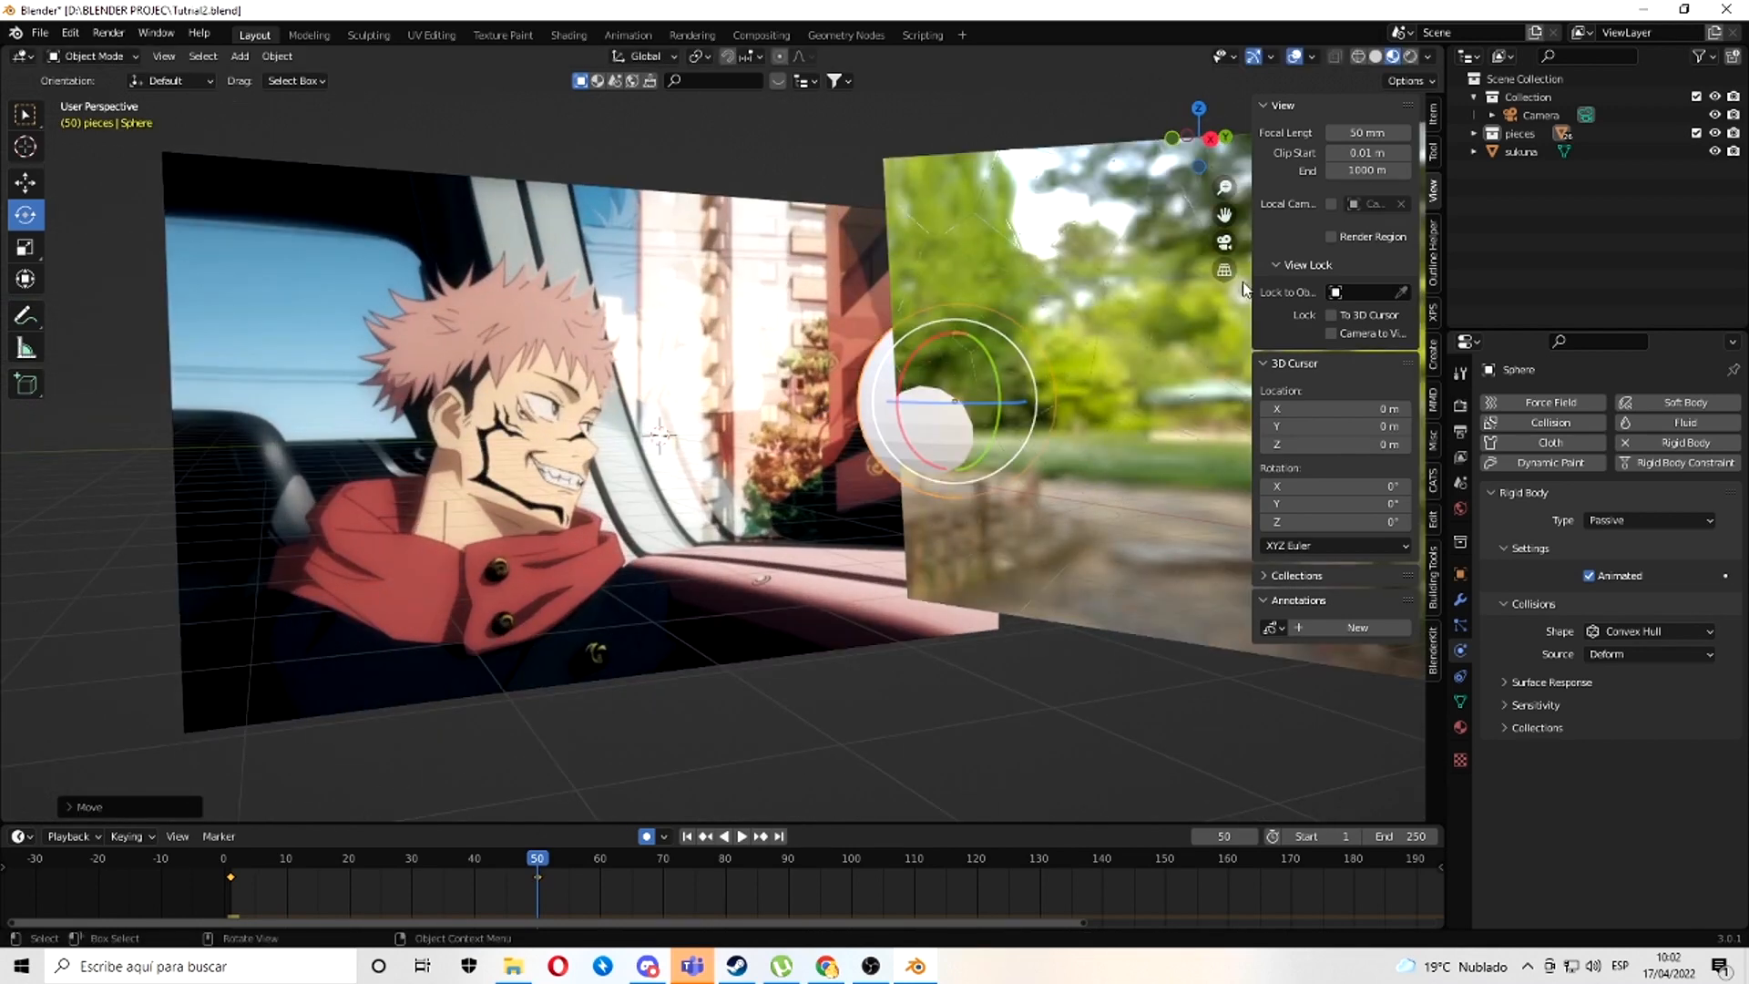
{"action": "left_click", "coordinate": [1375, 56]}
{"action": "scroll", "coordinate": [987, 315], "scroll_direction": "up", "scroll_amount": 1}
{"action": "key", "text": "g"}
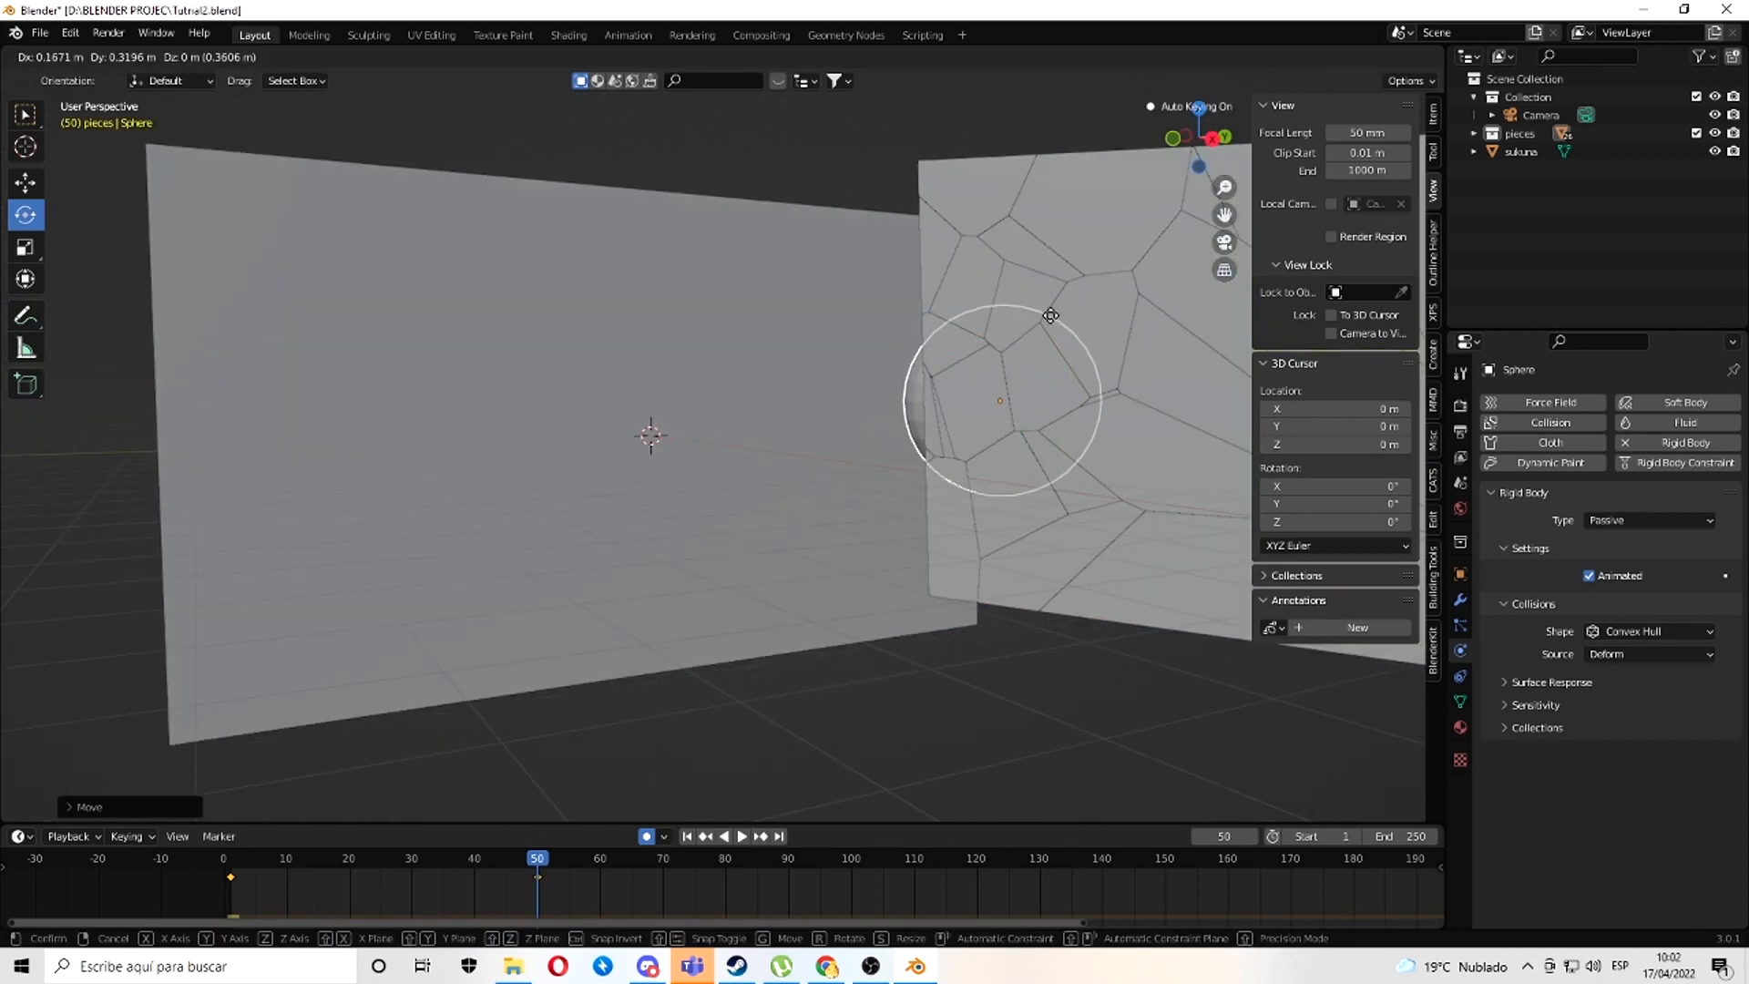
{"action": "left_click", "coordinate": [1073, 326]}
{"action": "middle_click_drag", "start_coordinate": [1072, 325], "coordinate": [741, 400]}
{"action": "key", "text": "g"}
{"action": "left_click", "coordinate": [999, 345]}
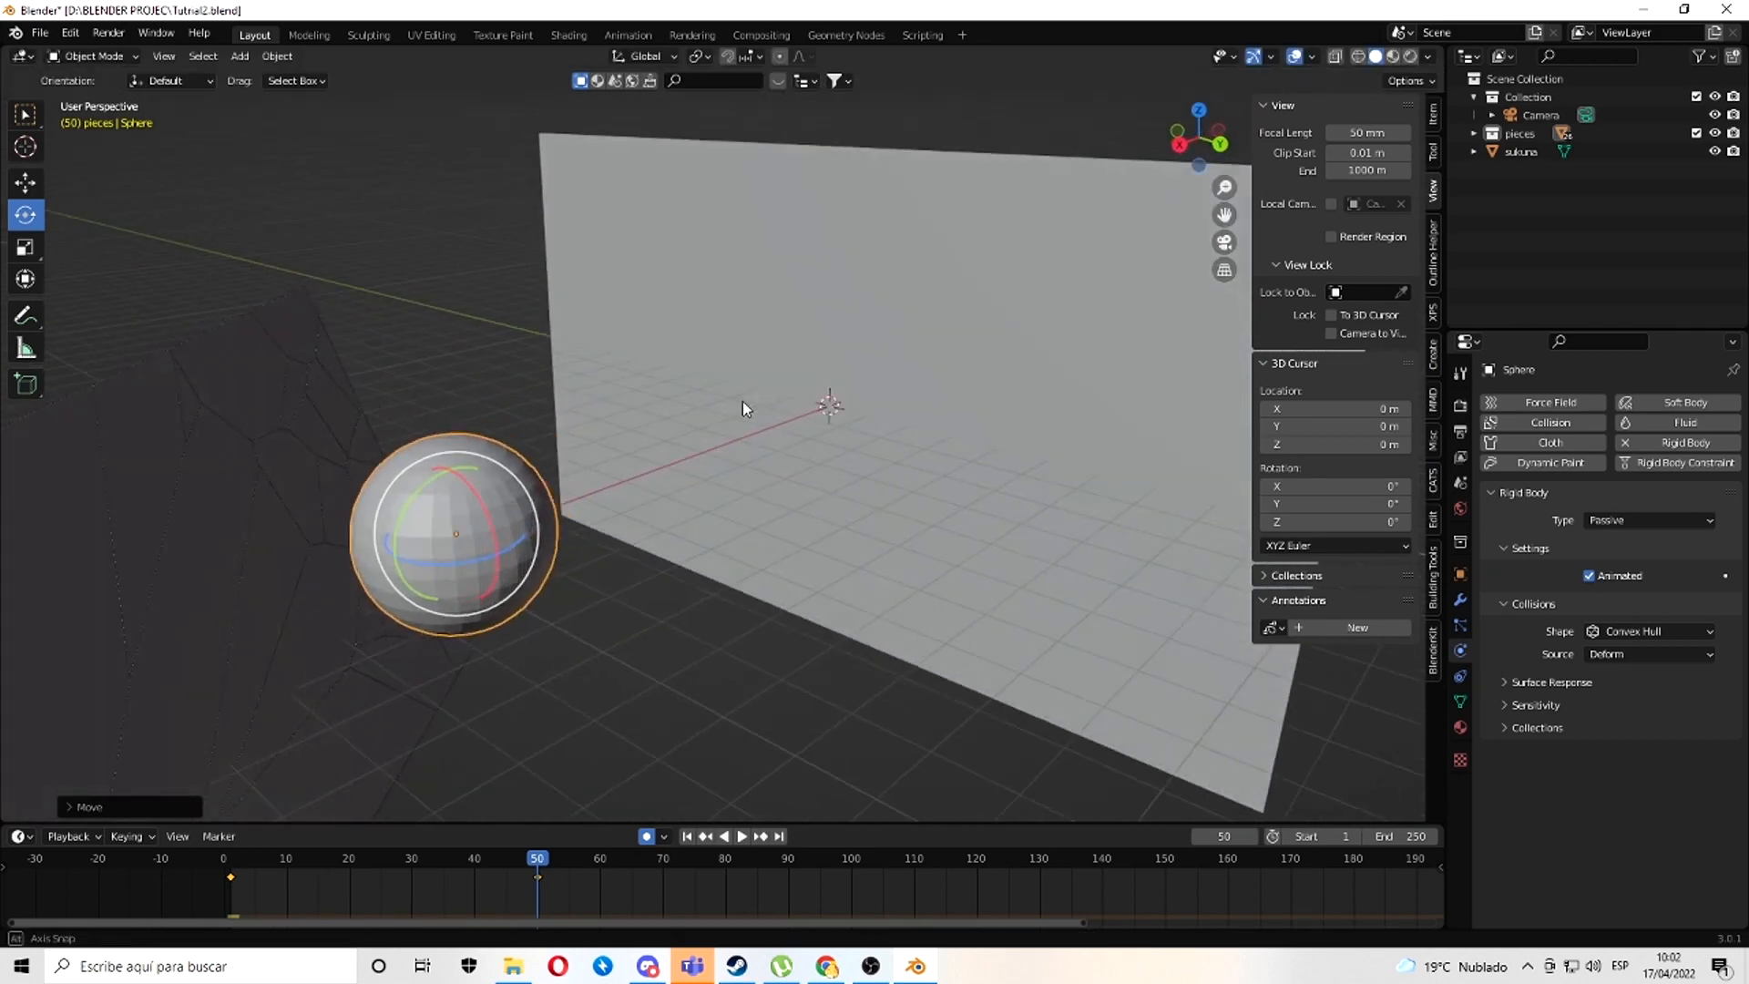
{"action": "key", "text": "g"}
{"action": "left_click", "coordinate": [729, 402]}
- Play the sphere impact from frame 0 through the camera and examine how the glass breaks
{"action": "left_click_drag", "start_coordinate": [243, 865], "coordinate": [211, 863]}
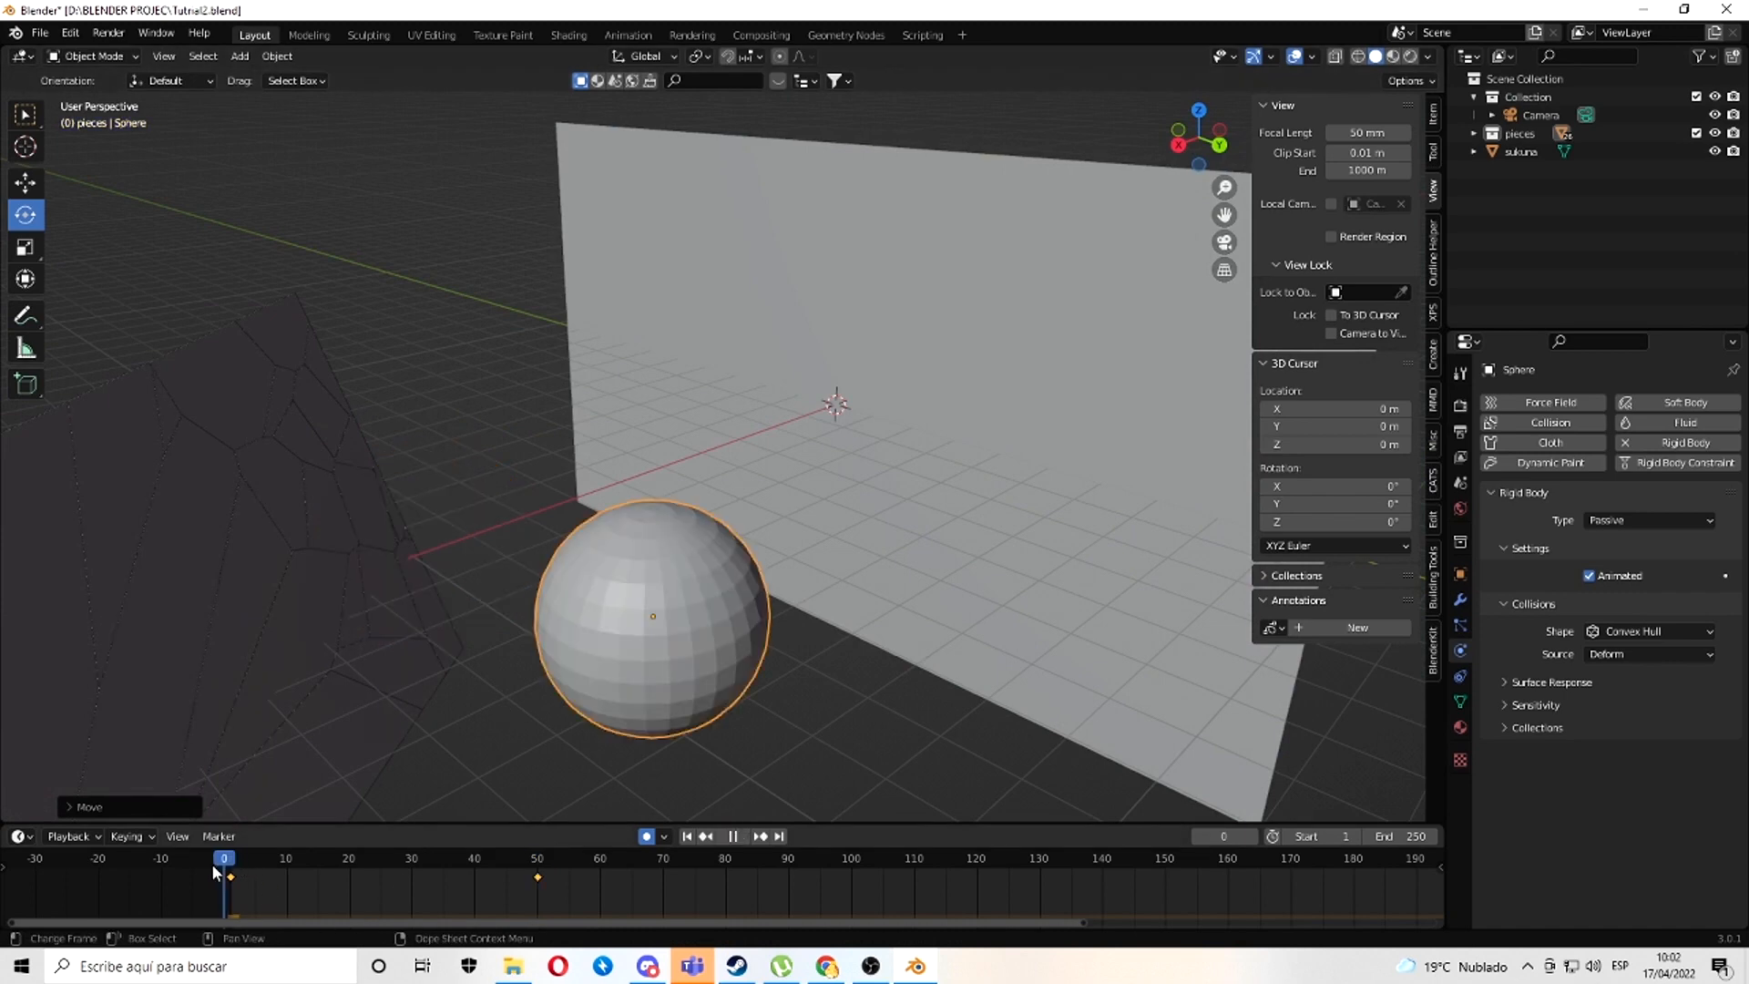
{"action": "key", "text": "KP_0"}
{"action": "key", "text": "space"}
{"action": "scroll", "coordinate": [845, 537], "scroll_direction": "up", "scroll_amount": 2}
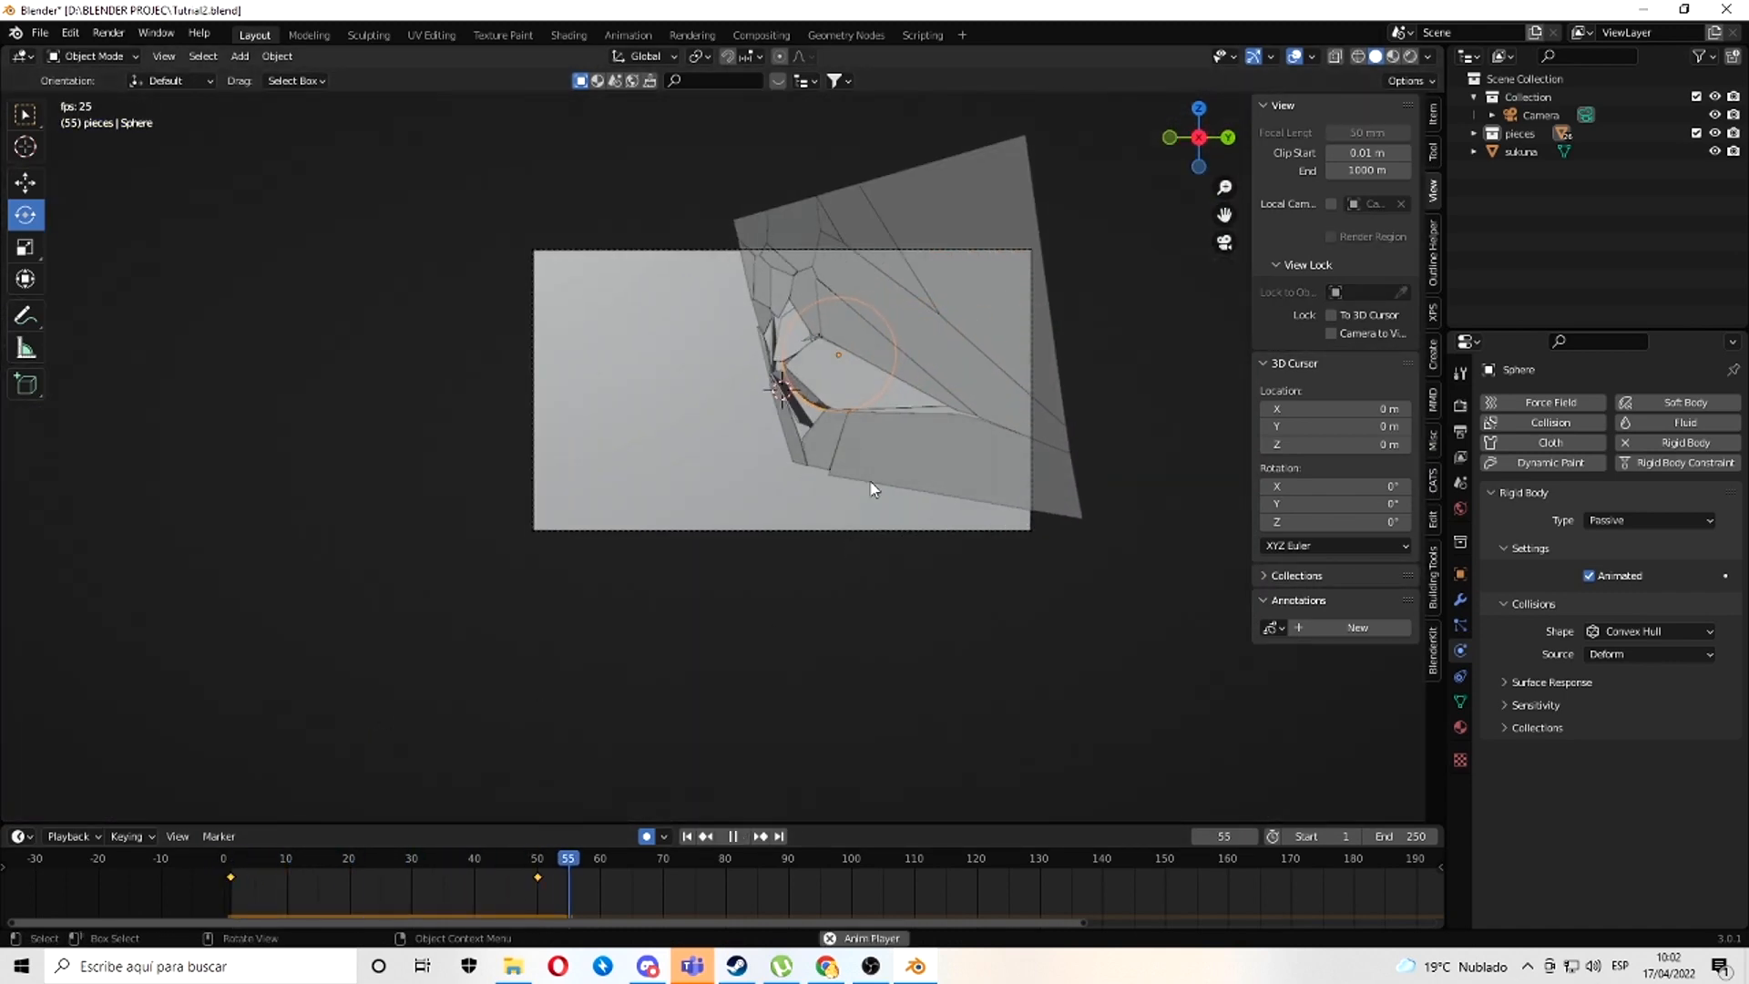
{"action": "scroll", "coordinate": [871, 489], "scroll_direction": "up", "scroll_amount": 2}
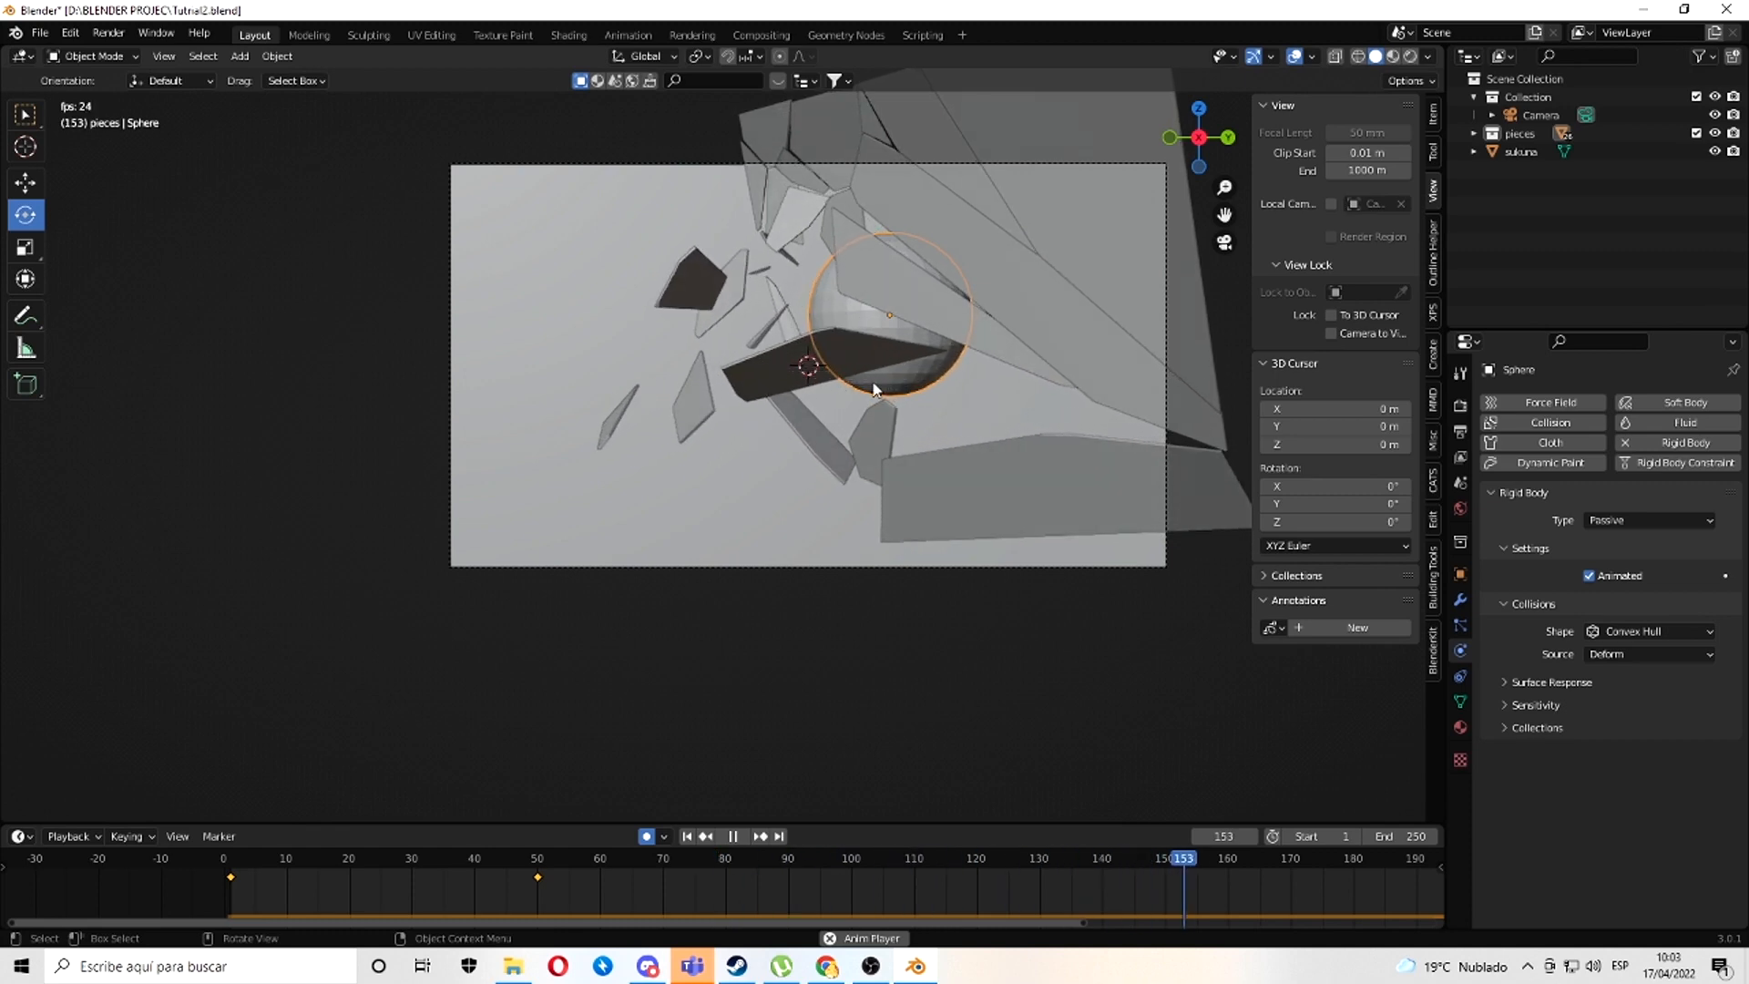
- Stop at frame 50 and move the sphere again to adjust how it strikes the glass
{"action": "left_click", "coordinate": [539, 862]}
{"action": "key", "text": "space"}
{"action": "middle_click_drag", "start_coordinate": [602, 710], "coordinate": [799, 455]}
{"action": "scroll", "coordinate": [621, 430], "scroll_direction": "down", "scroll_amount": 1}
{"action": "scroll", "coordinate": [648, 423], "scroll_direction": "up", "scroll_amount": 3}
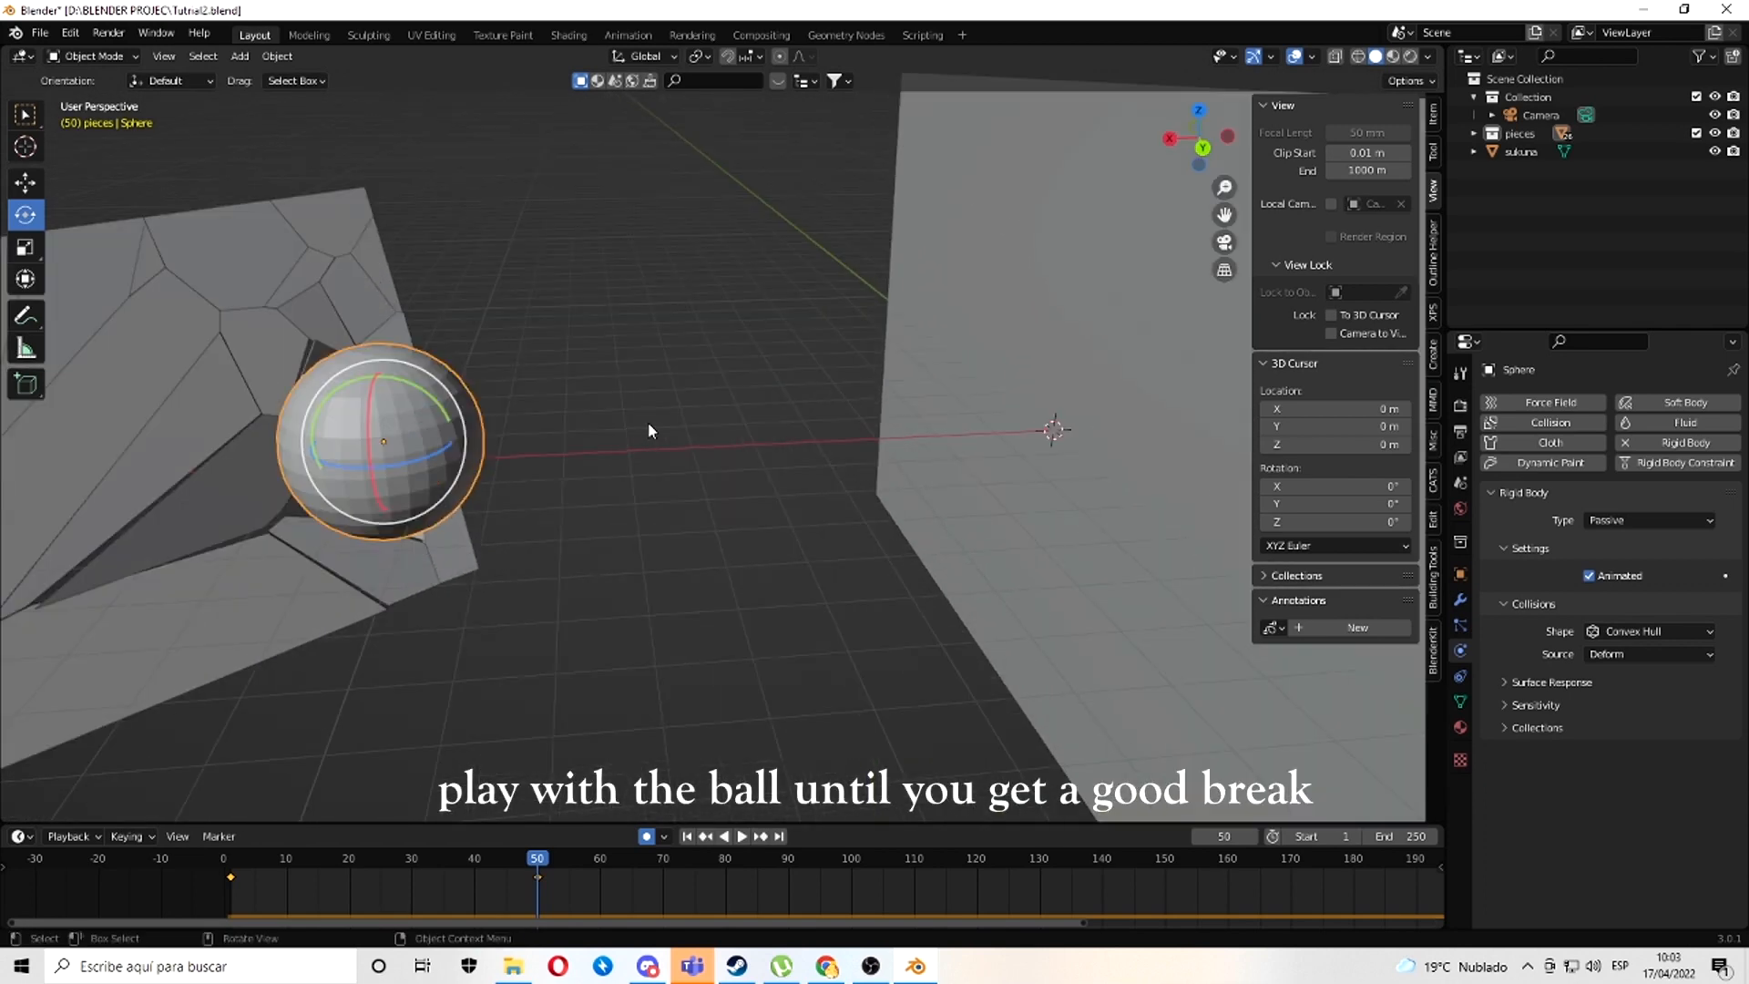
{"action": "middle_click_drag", "start_coordinate": [648, 423], "coordinate": [767, 430], "text": "shift"}
{"action": "scroll", "coordinate": [692, 435], "scroll_direction": "up", "scroll_amount": 2}
{"action": "key", "text": "g"}
{"action": "left_click", "coordinate": [588, 448]}
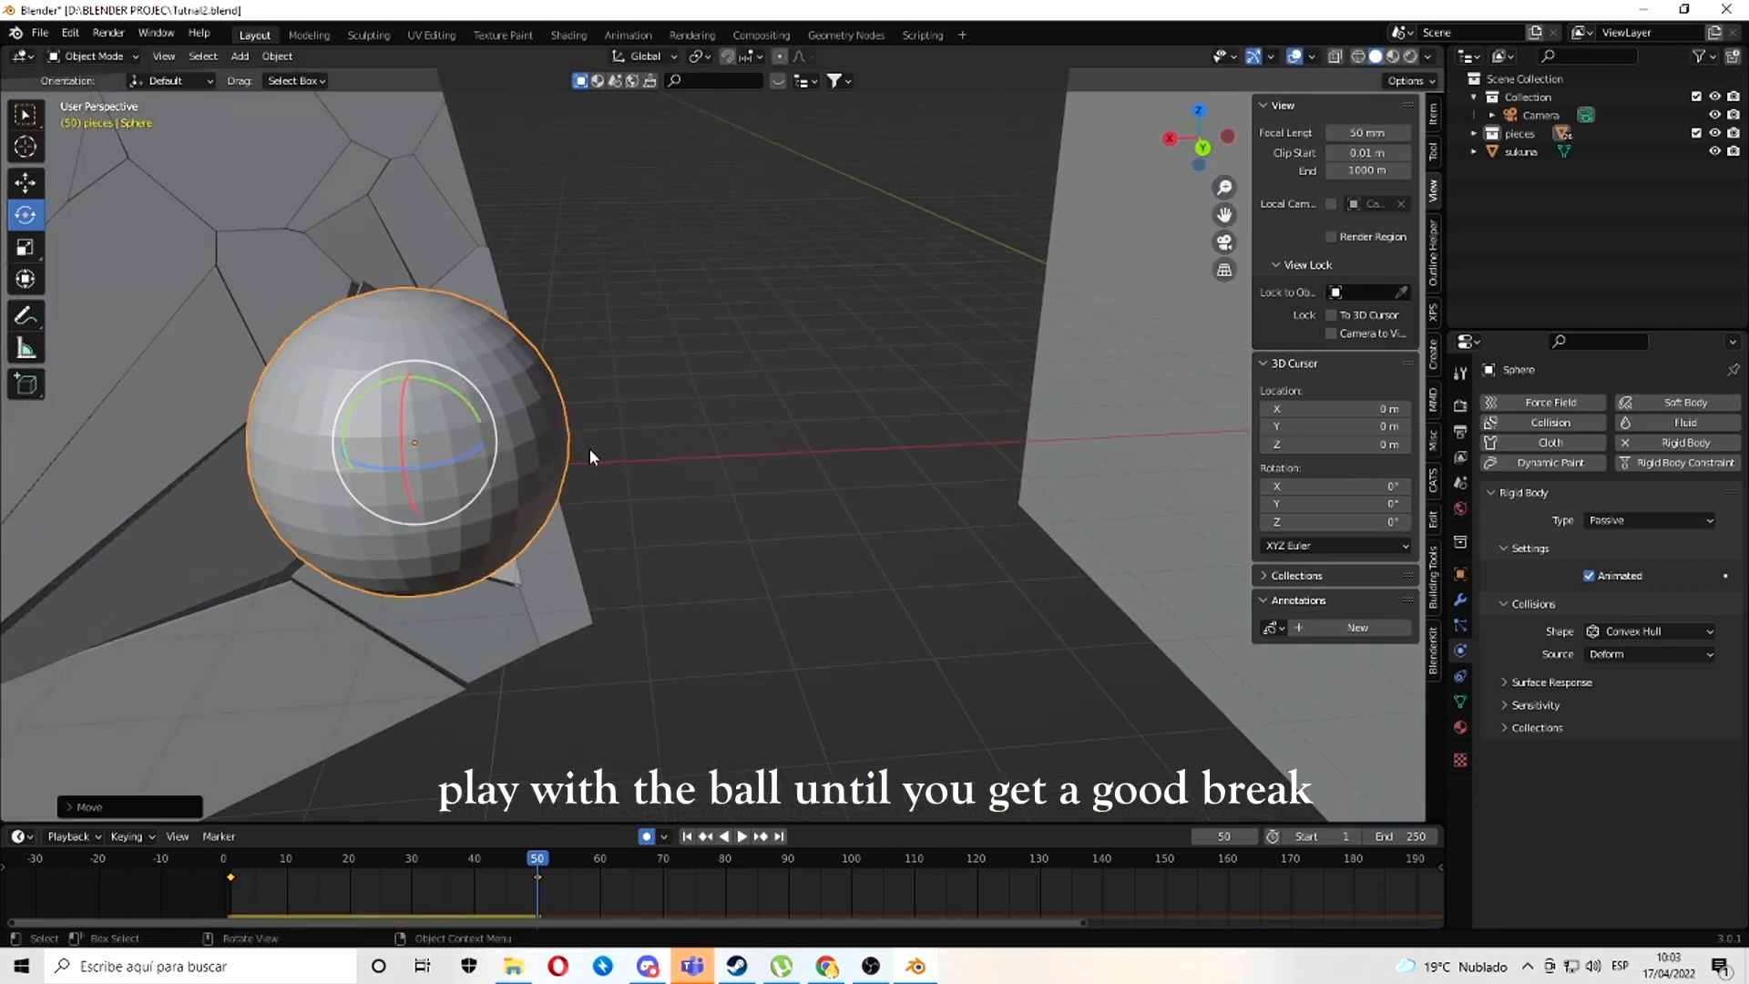
{"action": "middle_click_drag", "start_coordinate": [589, 449], "coordinate": [713, 614]}
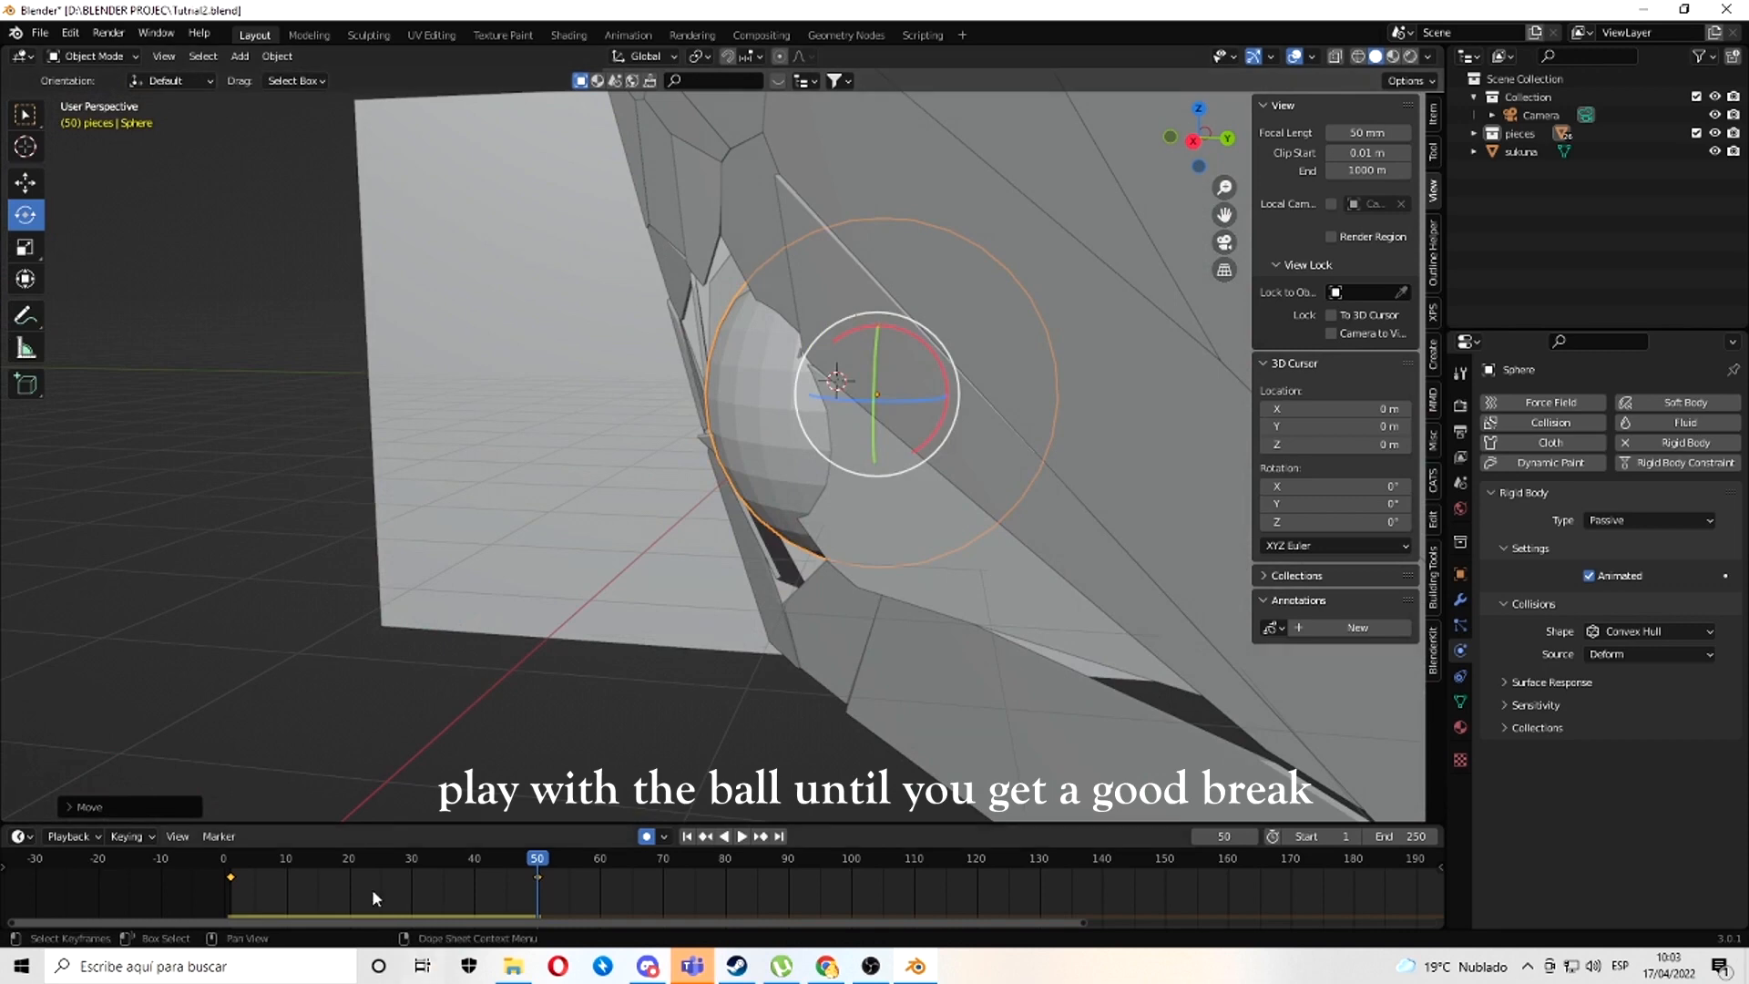
- Replay the adjusted impact from the start through the camera, scrub through the break and stop playback
{"action": "left_click", "coordinate": [235, 867]}
{"action": "key", "text": "space"}
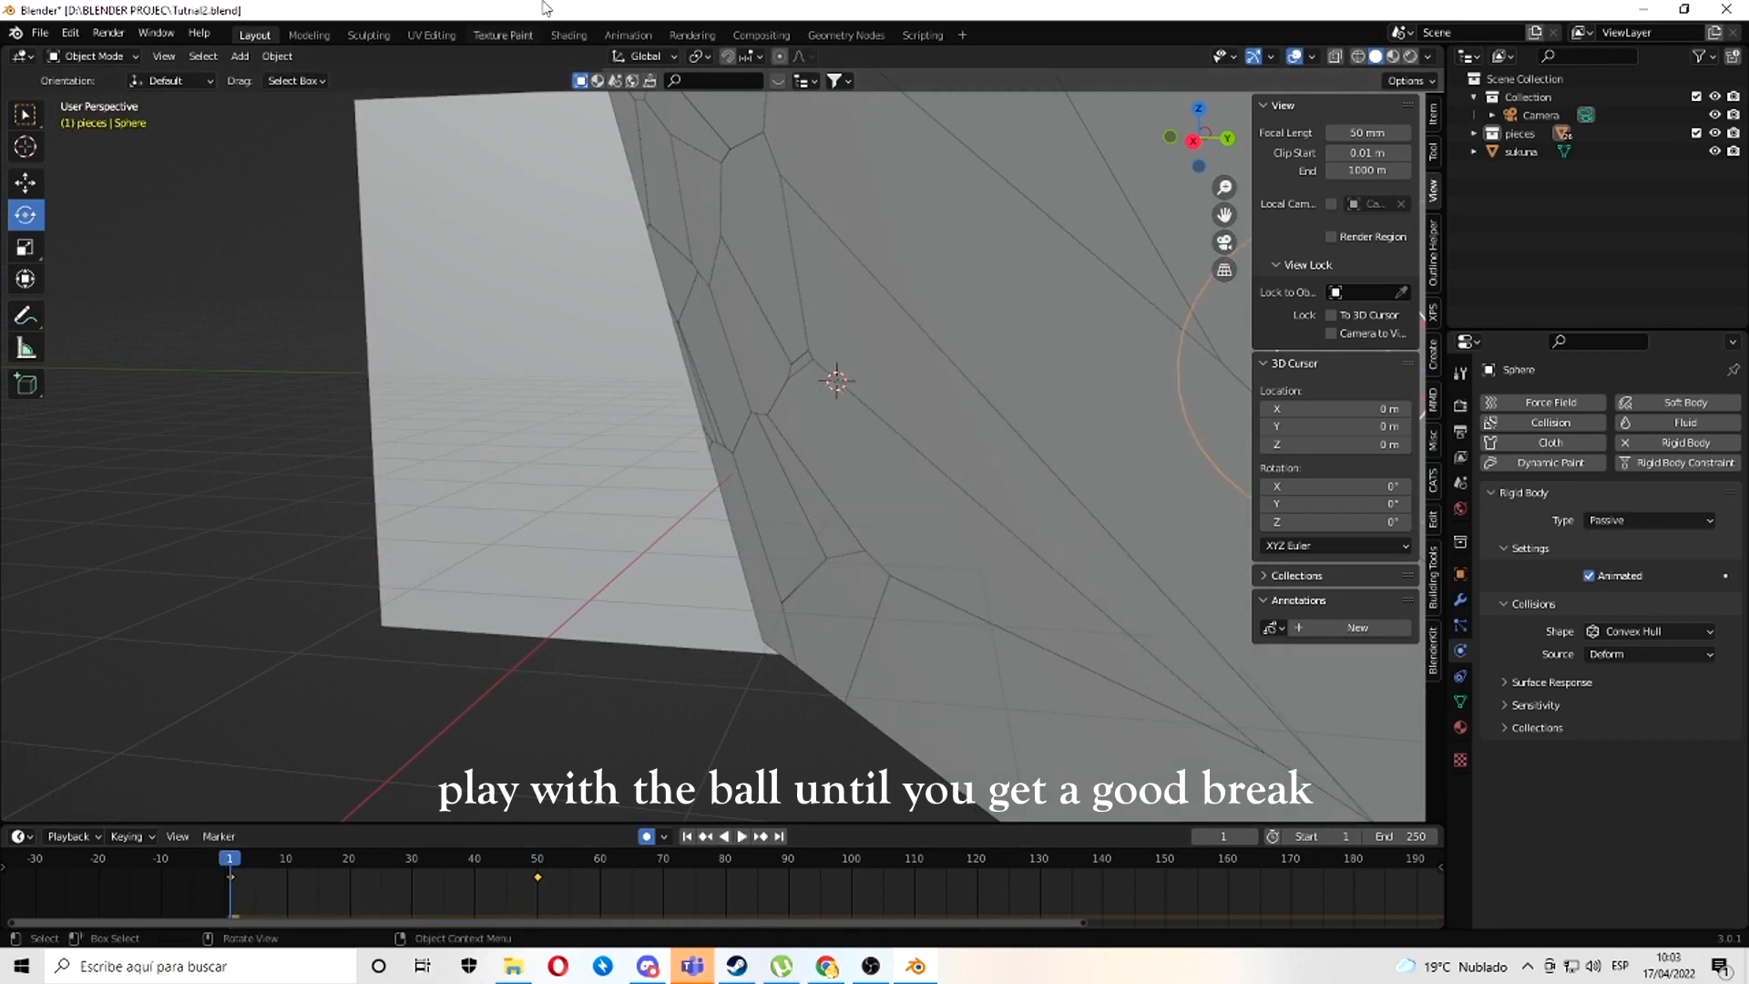
{"action": "scroll", "coordinate": [589, 336], "scroll_direction": "down", "scroll_amount": 1}
{"action": "key", "text": "KP_0"}
{"action": "key", "text": "space"}
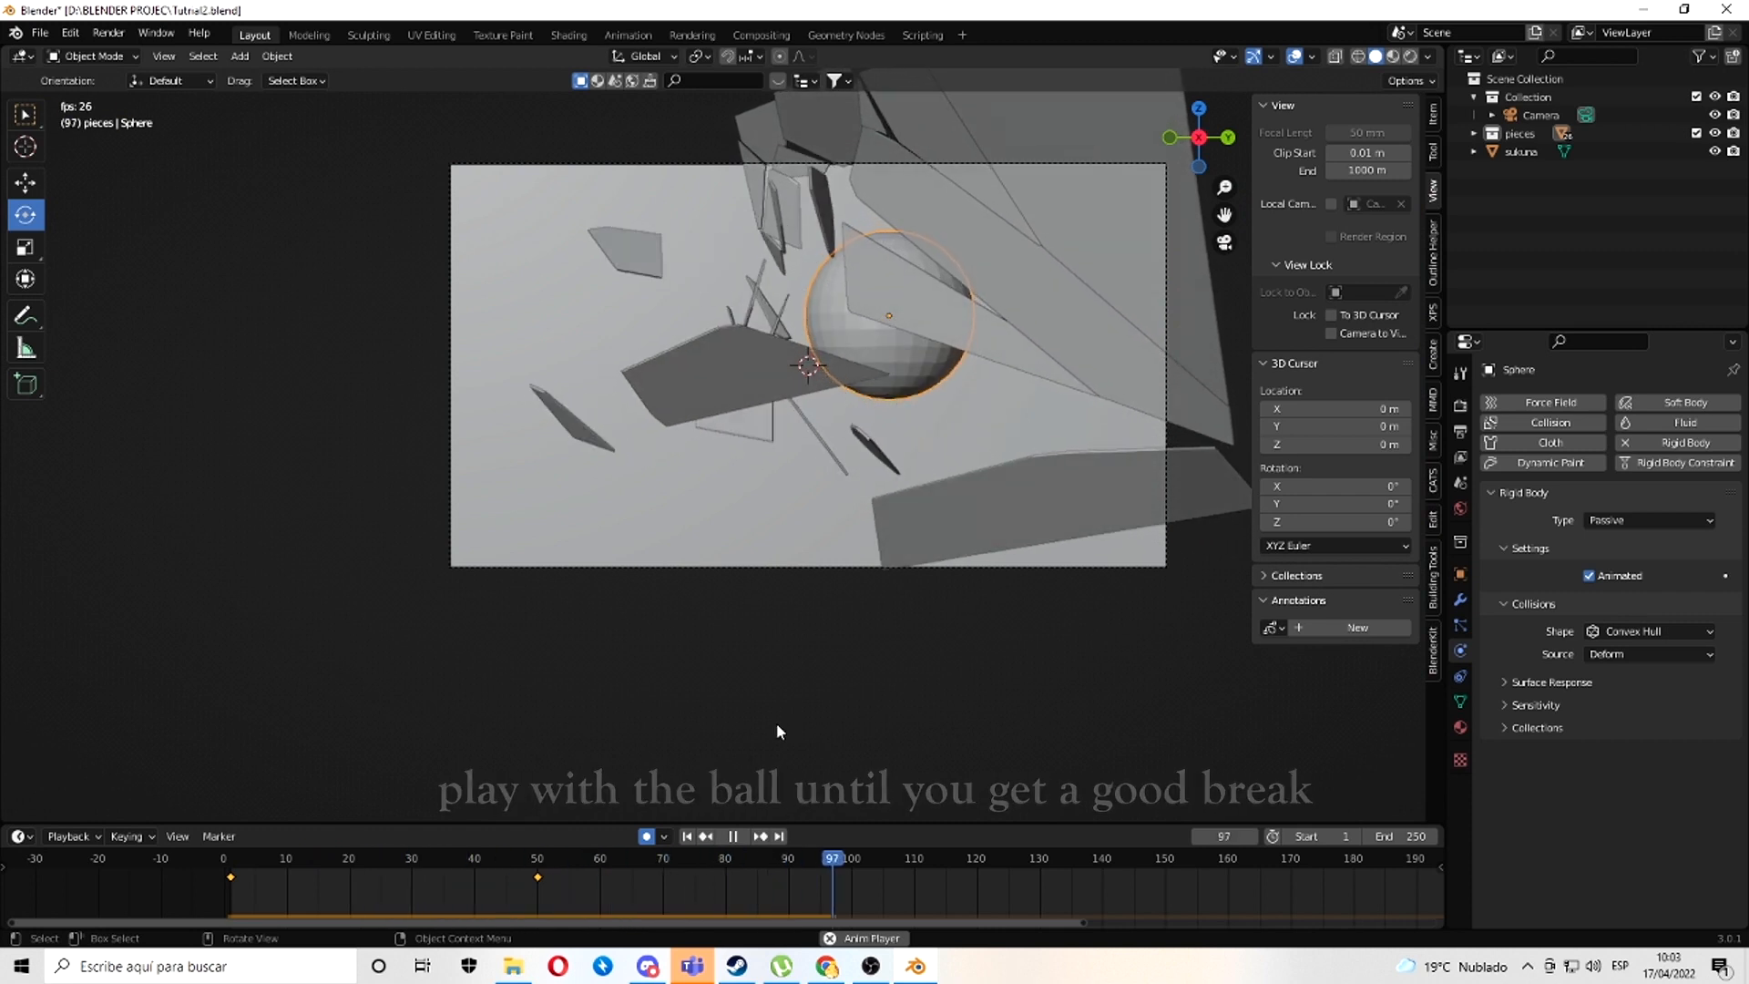
{"action": "left_click", "coordinate": [412, 858]}
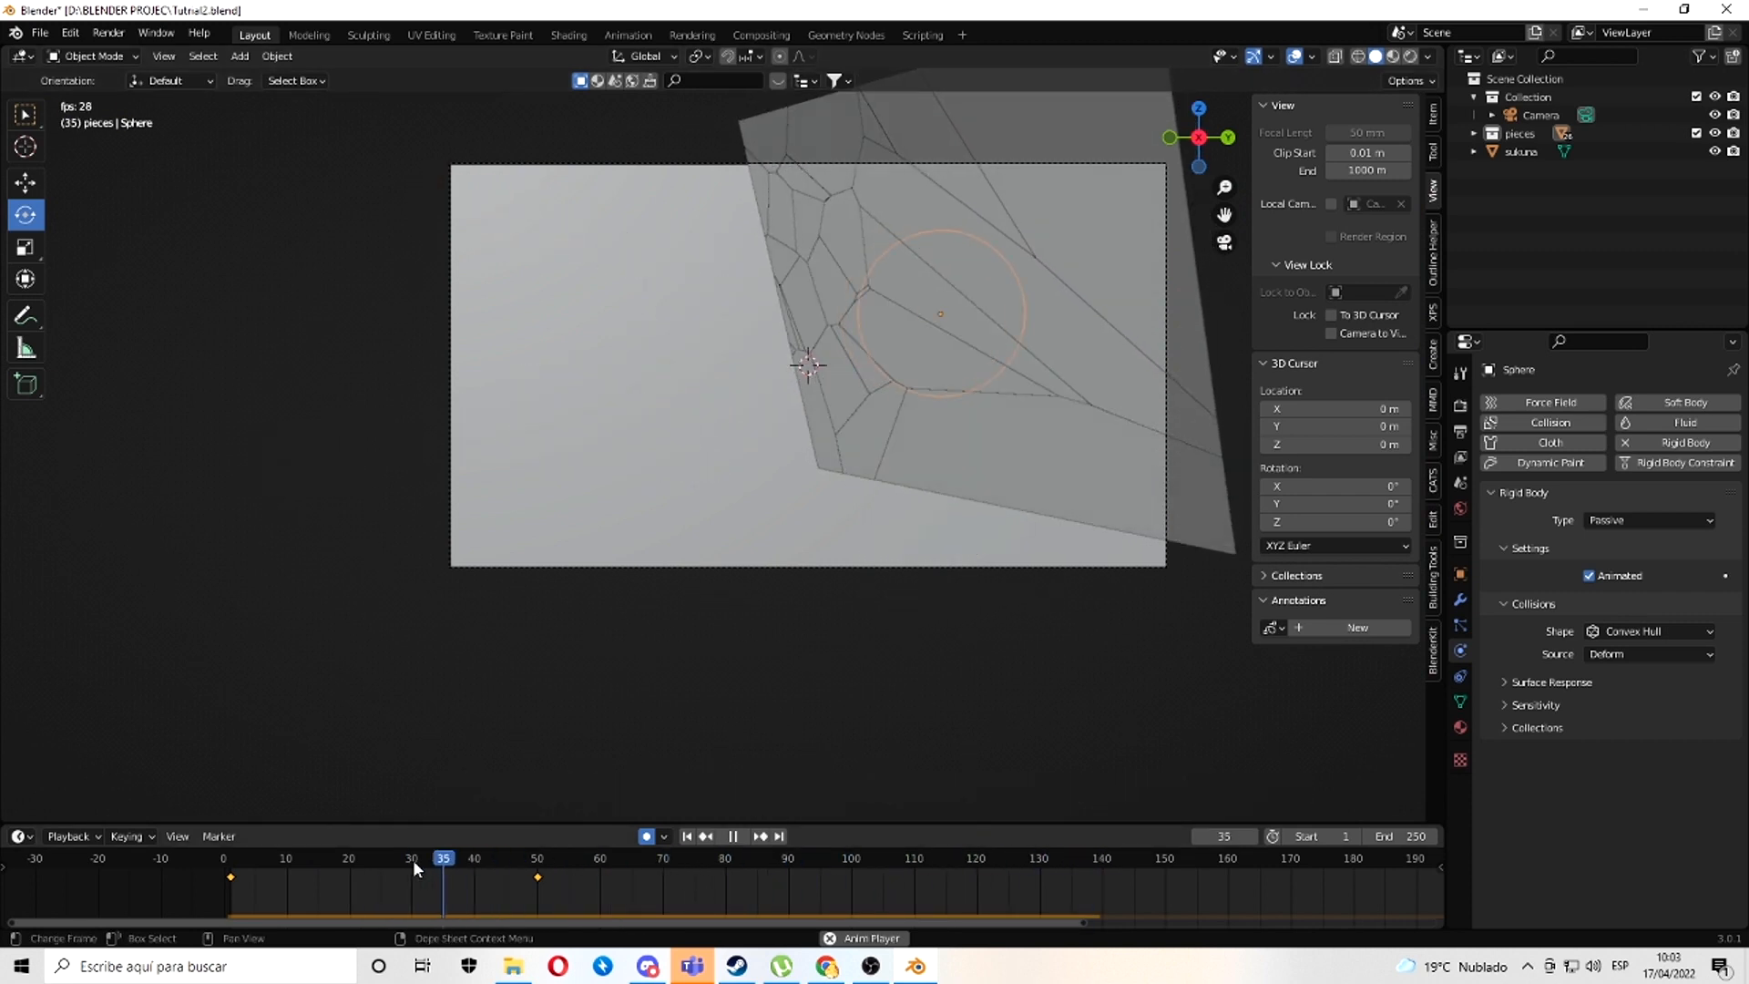
{"action": "left_click_drag", "start_coordinate": [1028, 806], "coordinate": [235, 820]}
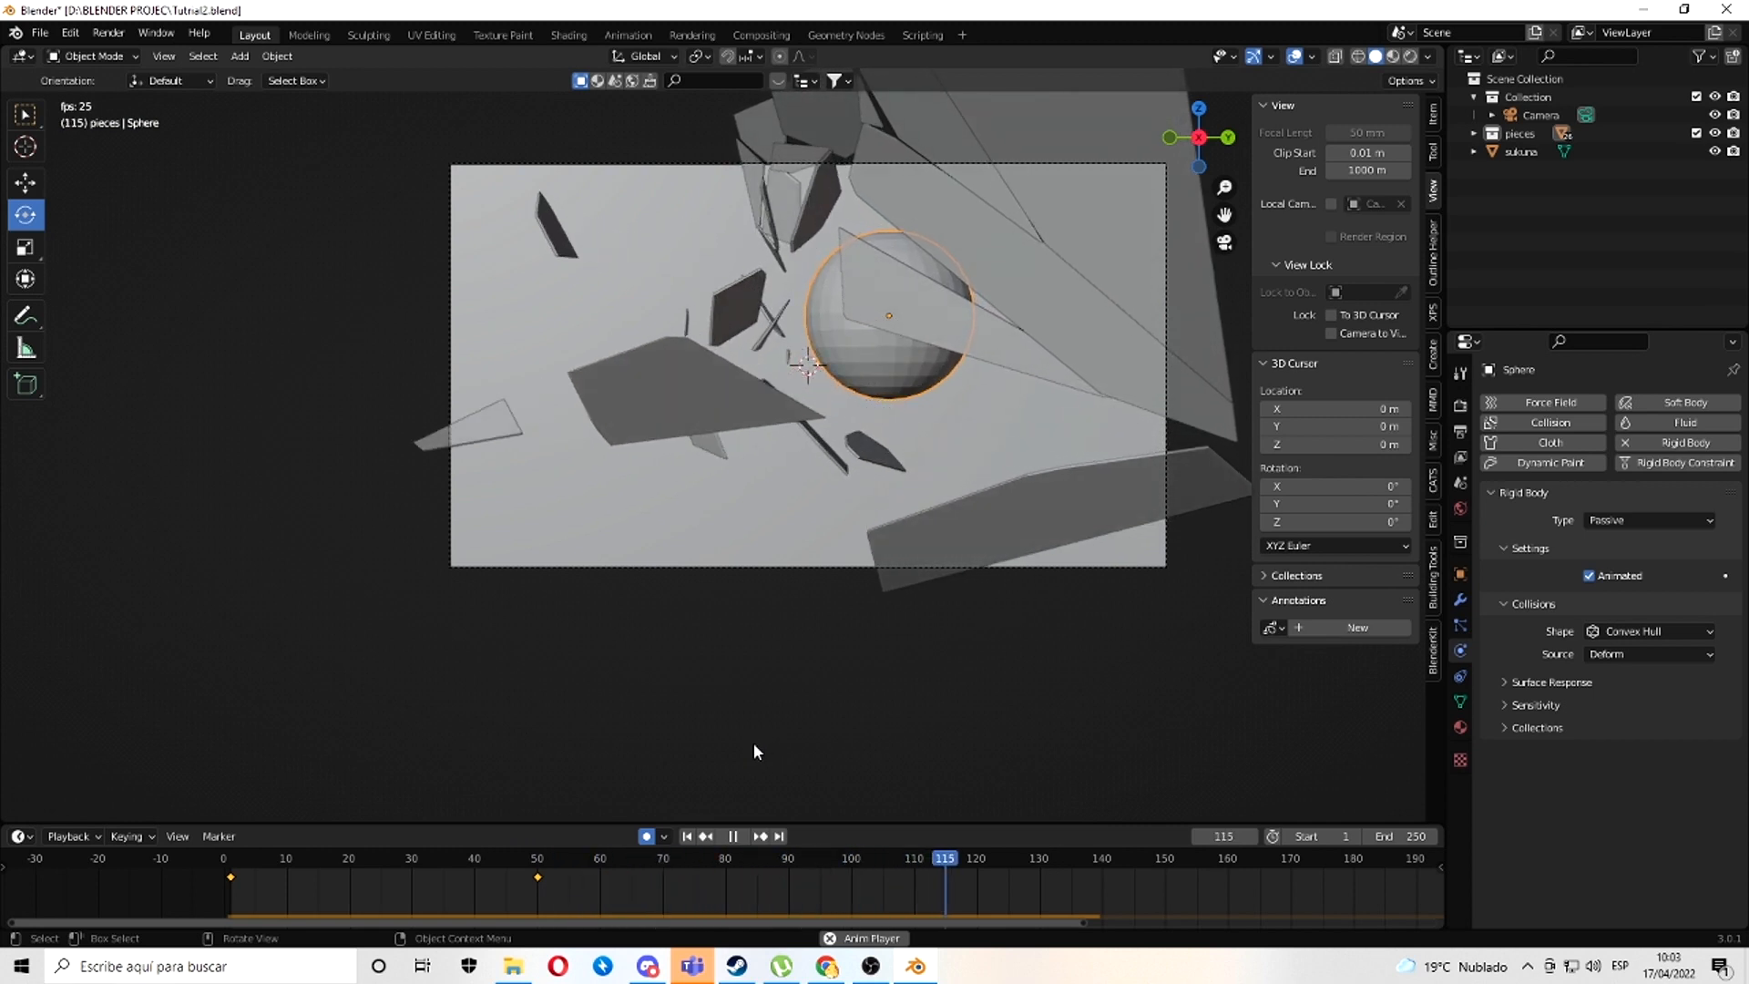
{"action": "key", "text": "space"}
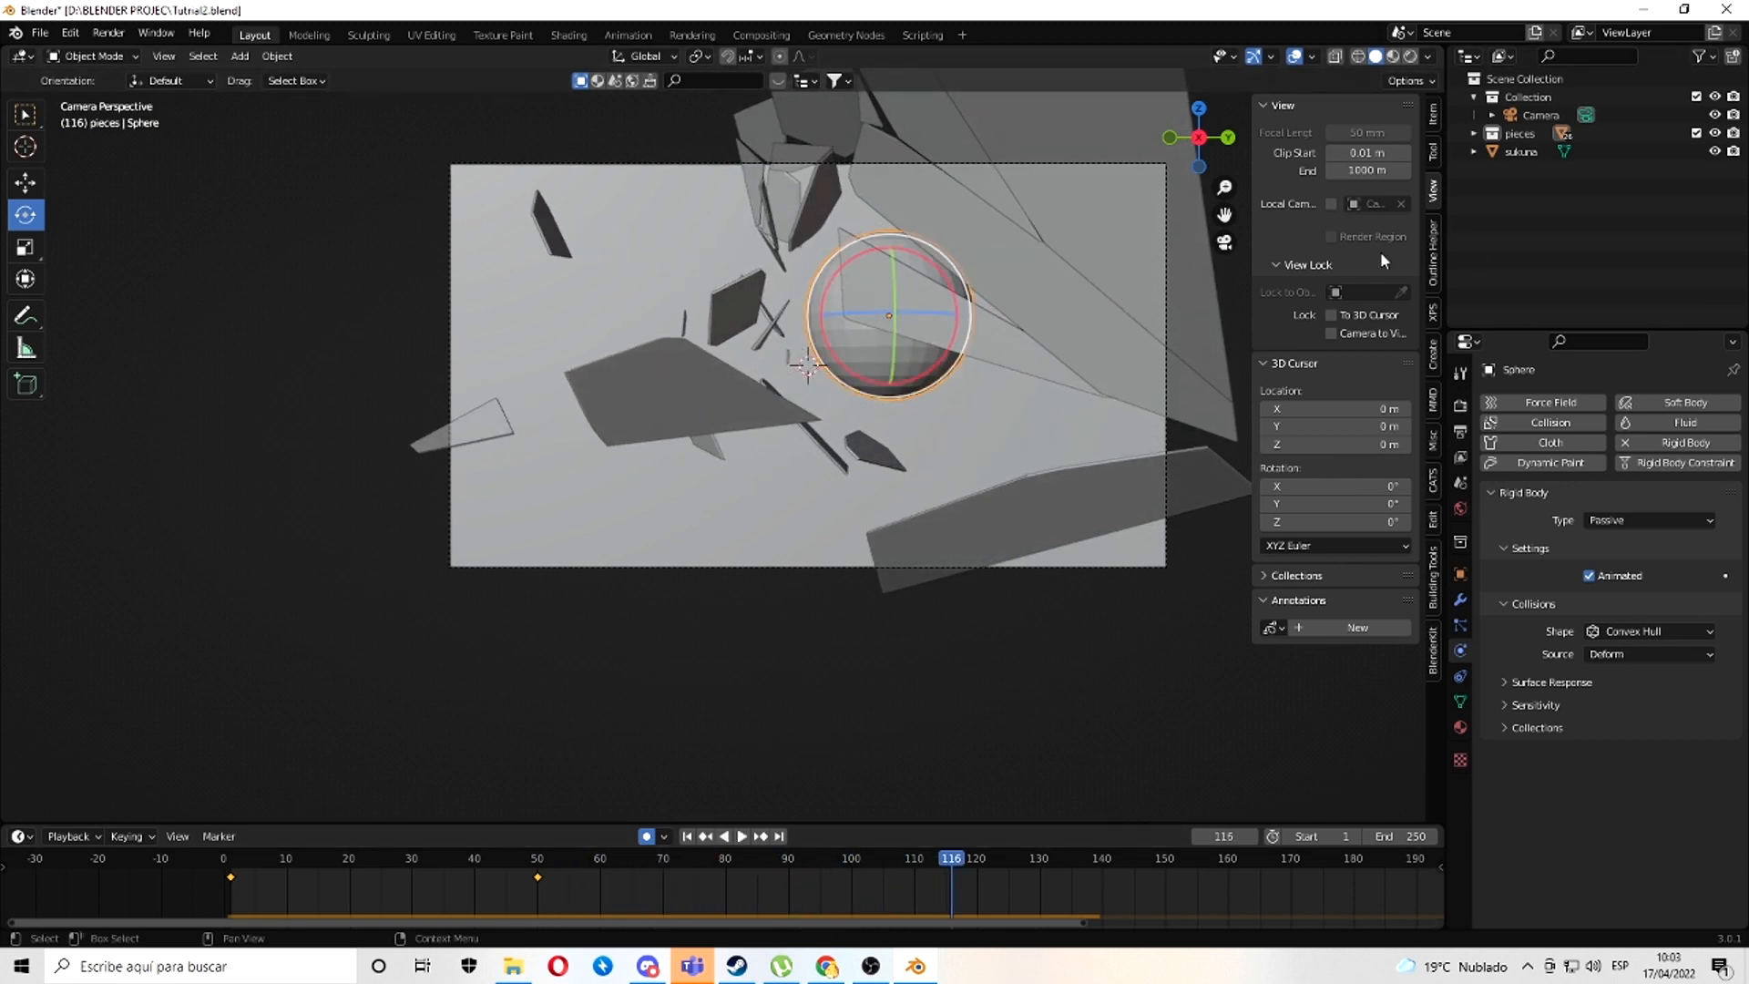
- Select all objects in the pieces collection and bake their rigid body simulation to keyframes from frame 1 to 250 with a frame step of 1
{"action": "left_click", "coordinate": [1474, 133]}
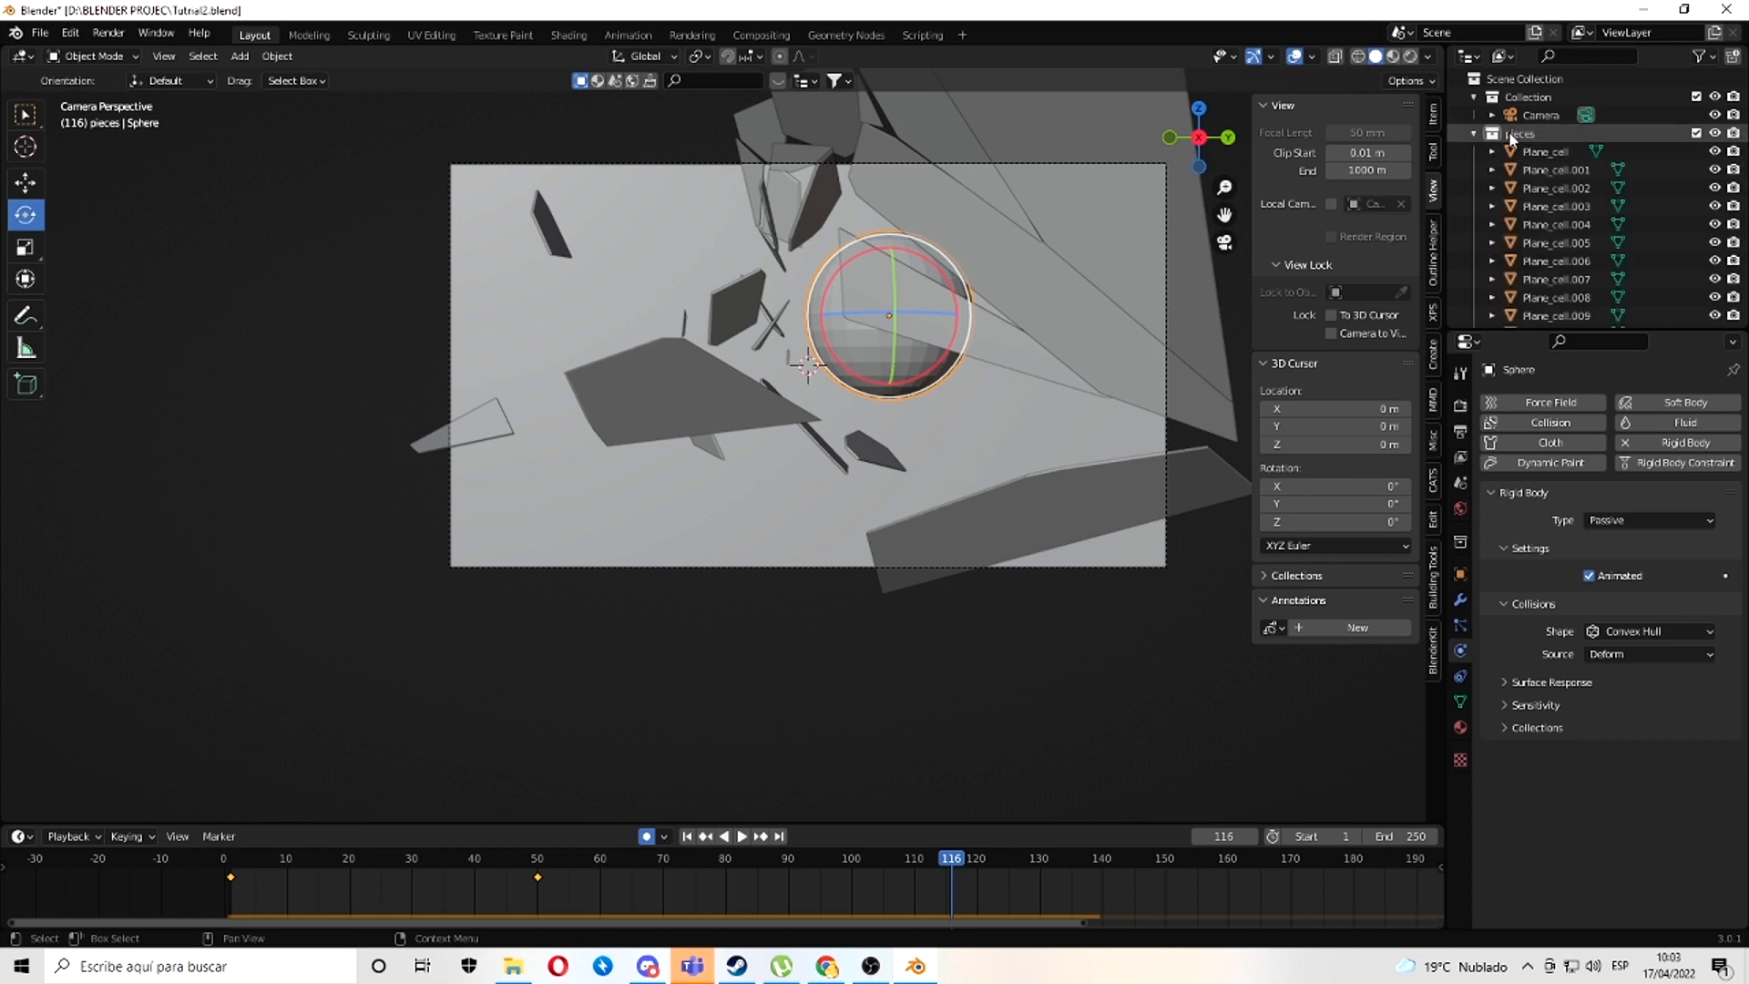
{"action": "right_click", "coordinate": [1509, 134]}
{"action": "left_click", "coordinate": [1389, 279]}
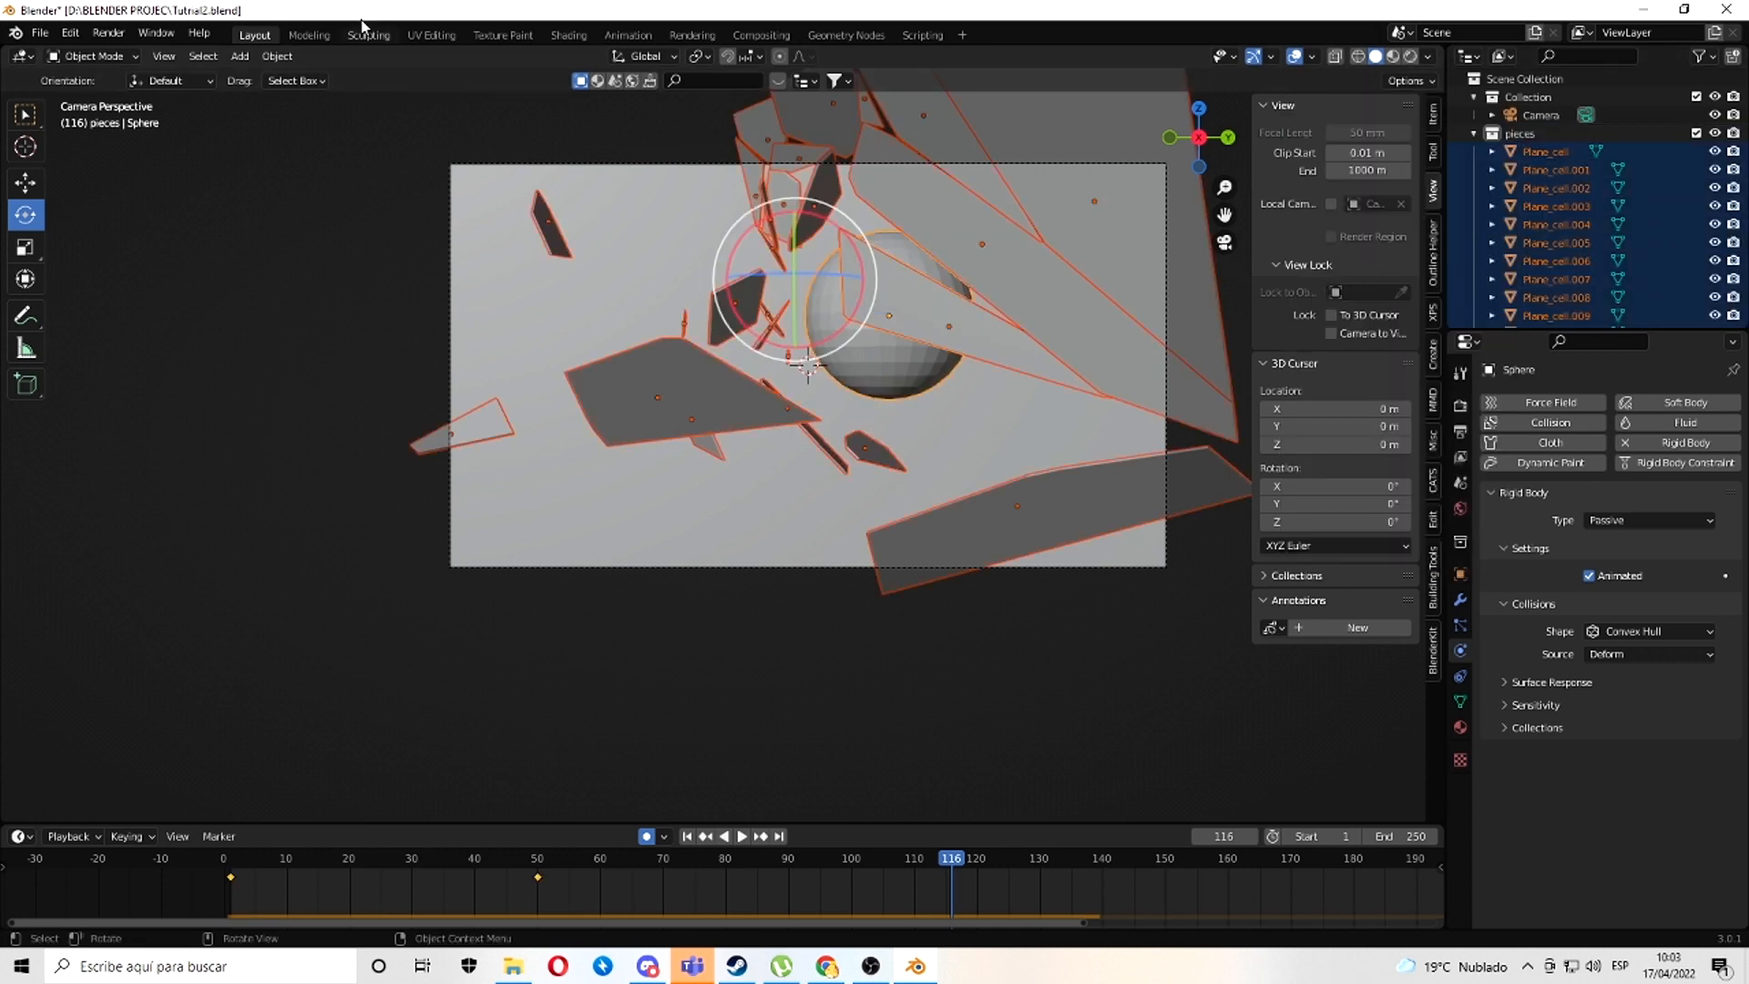
{"action": "left_click", "coordinate": [278, 56]}
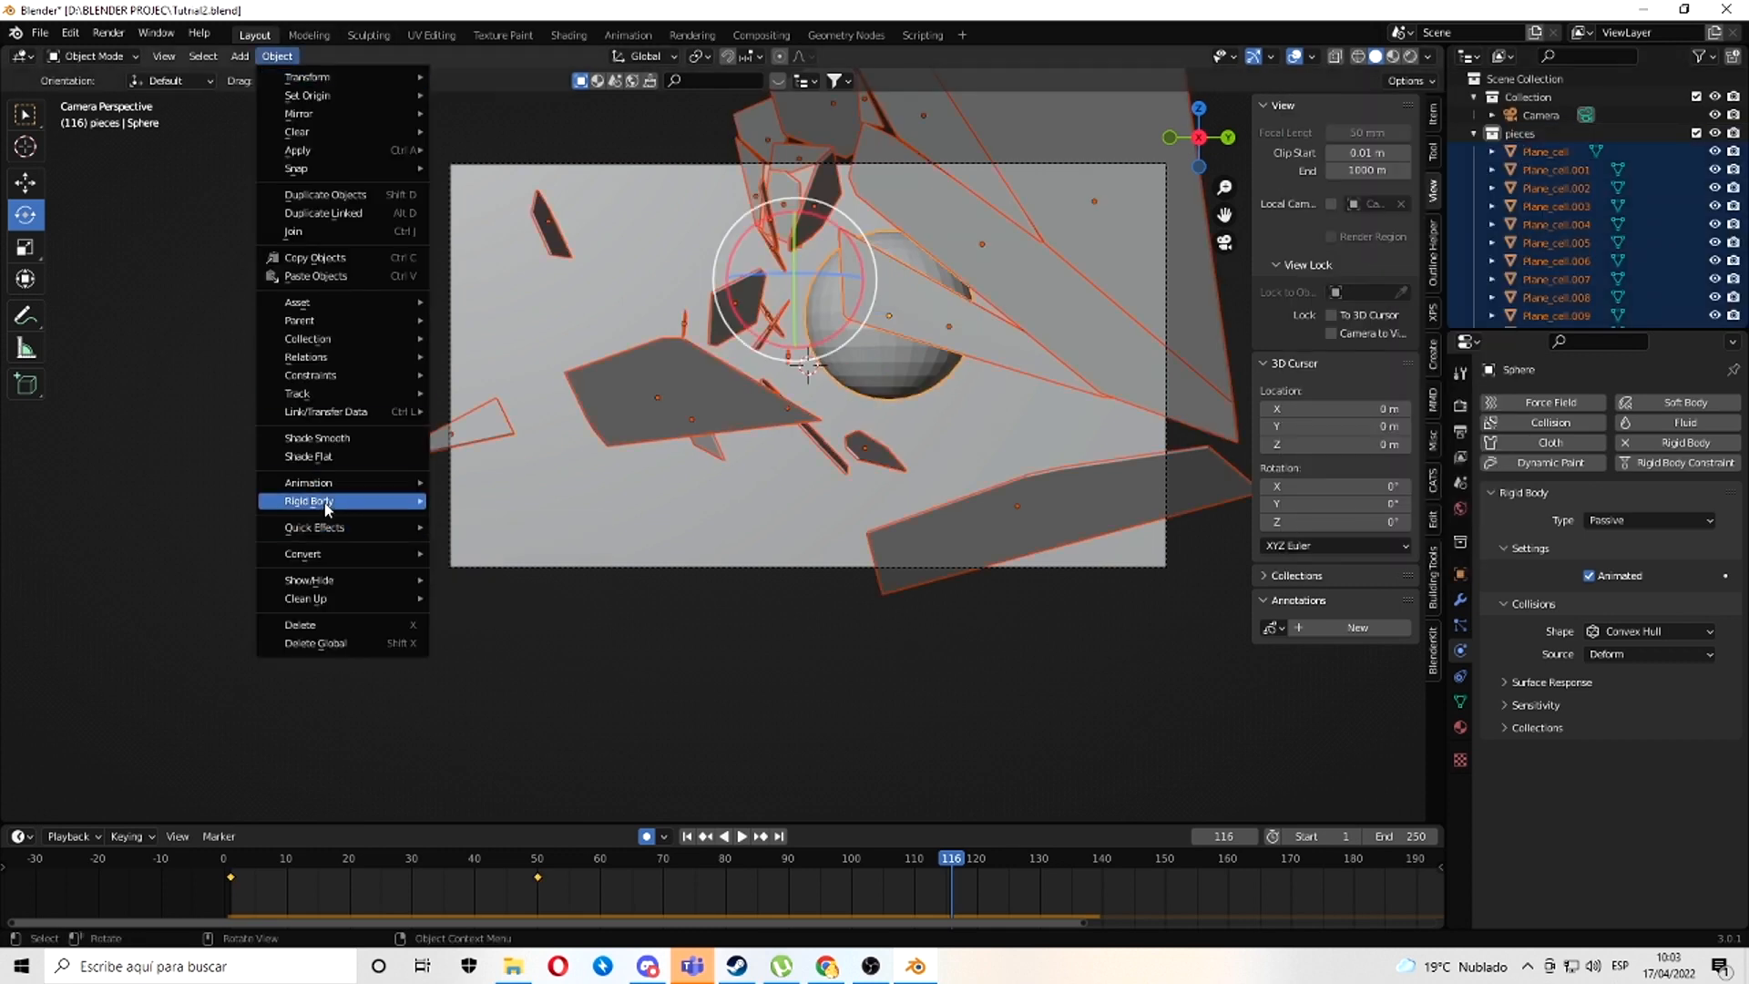
{"action": "mouse_move", "coordinate": [328, 502]}
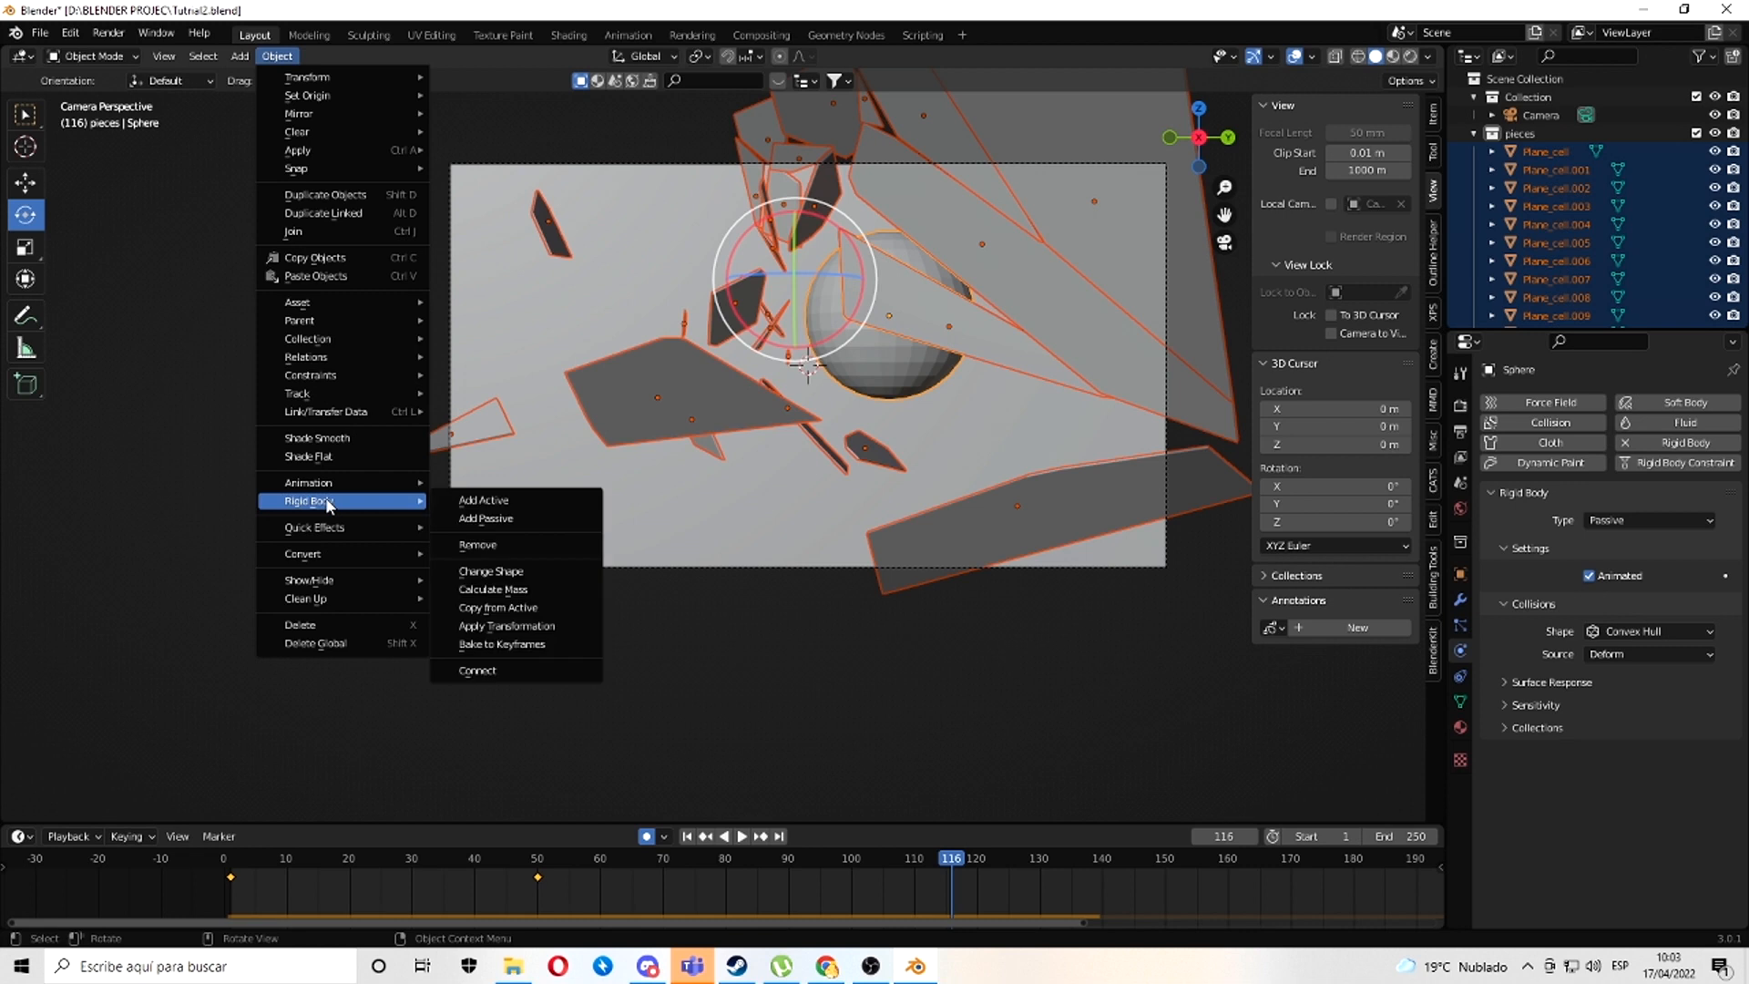
{"action": "left_click", "coordinate": [502, 649]}
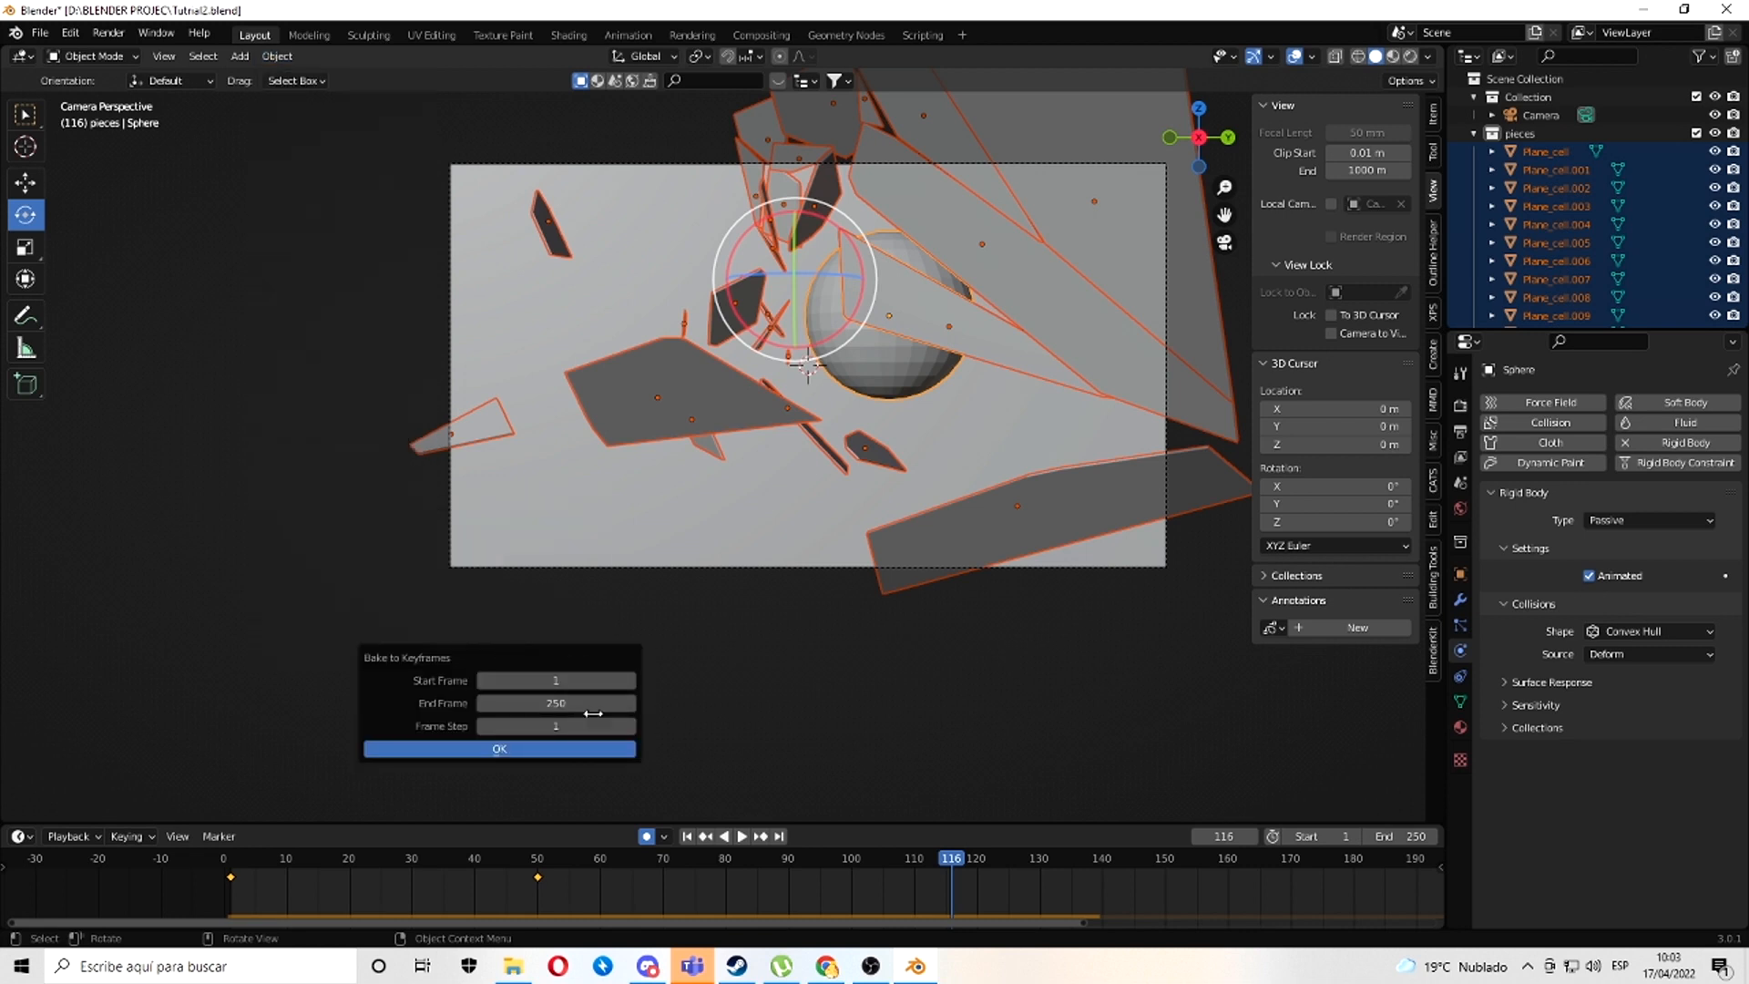
{"action": "left_click", "coordinate": [492, 748]}
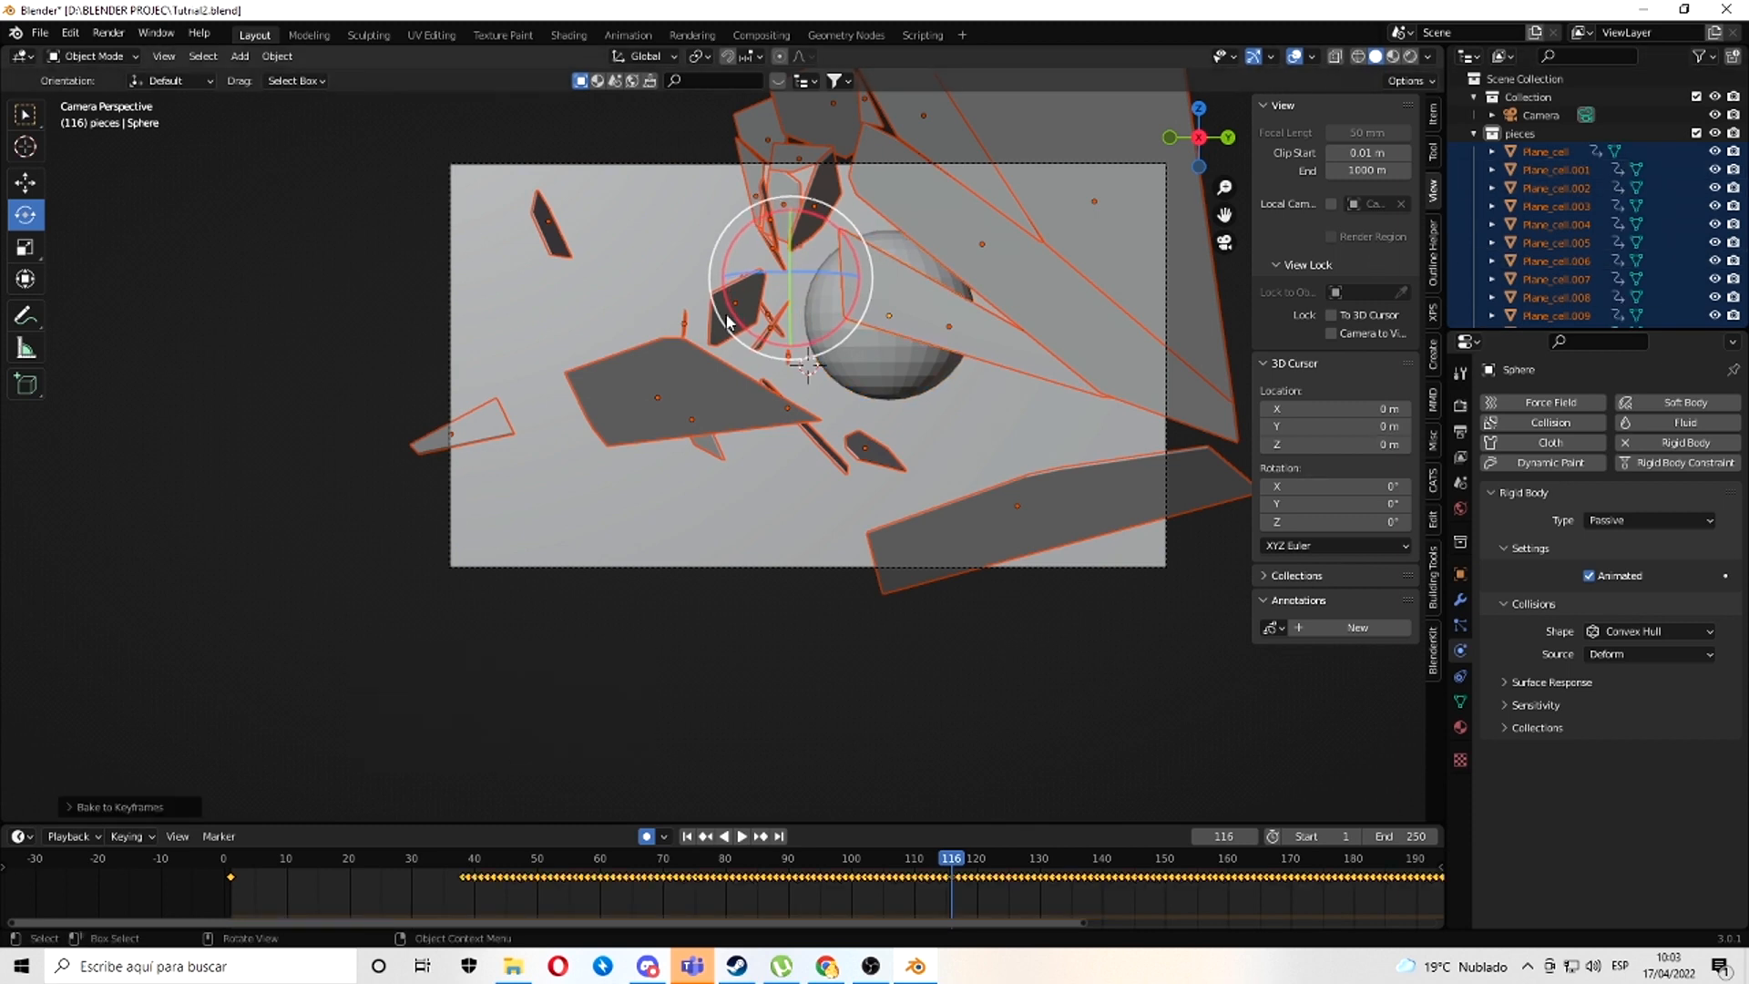
- Delete the sphere and replay the baked glass break from the start through the camera
{"action": "left_click", "coordinate": [885, 366]}
{"action": "key", "text": "x"}
{"action": "left_click", "coordinate": [890, 376]}
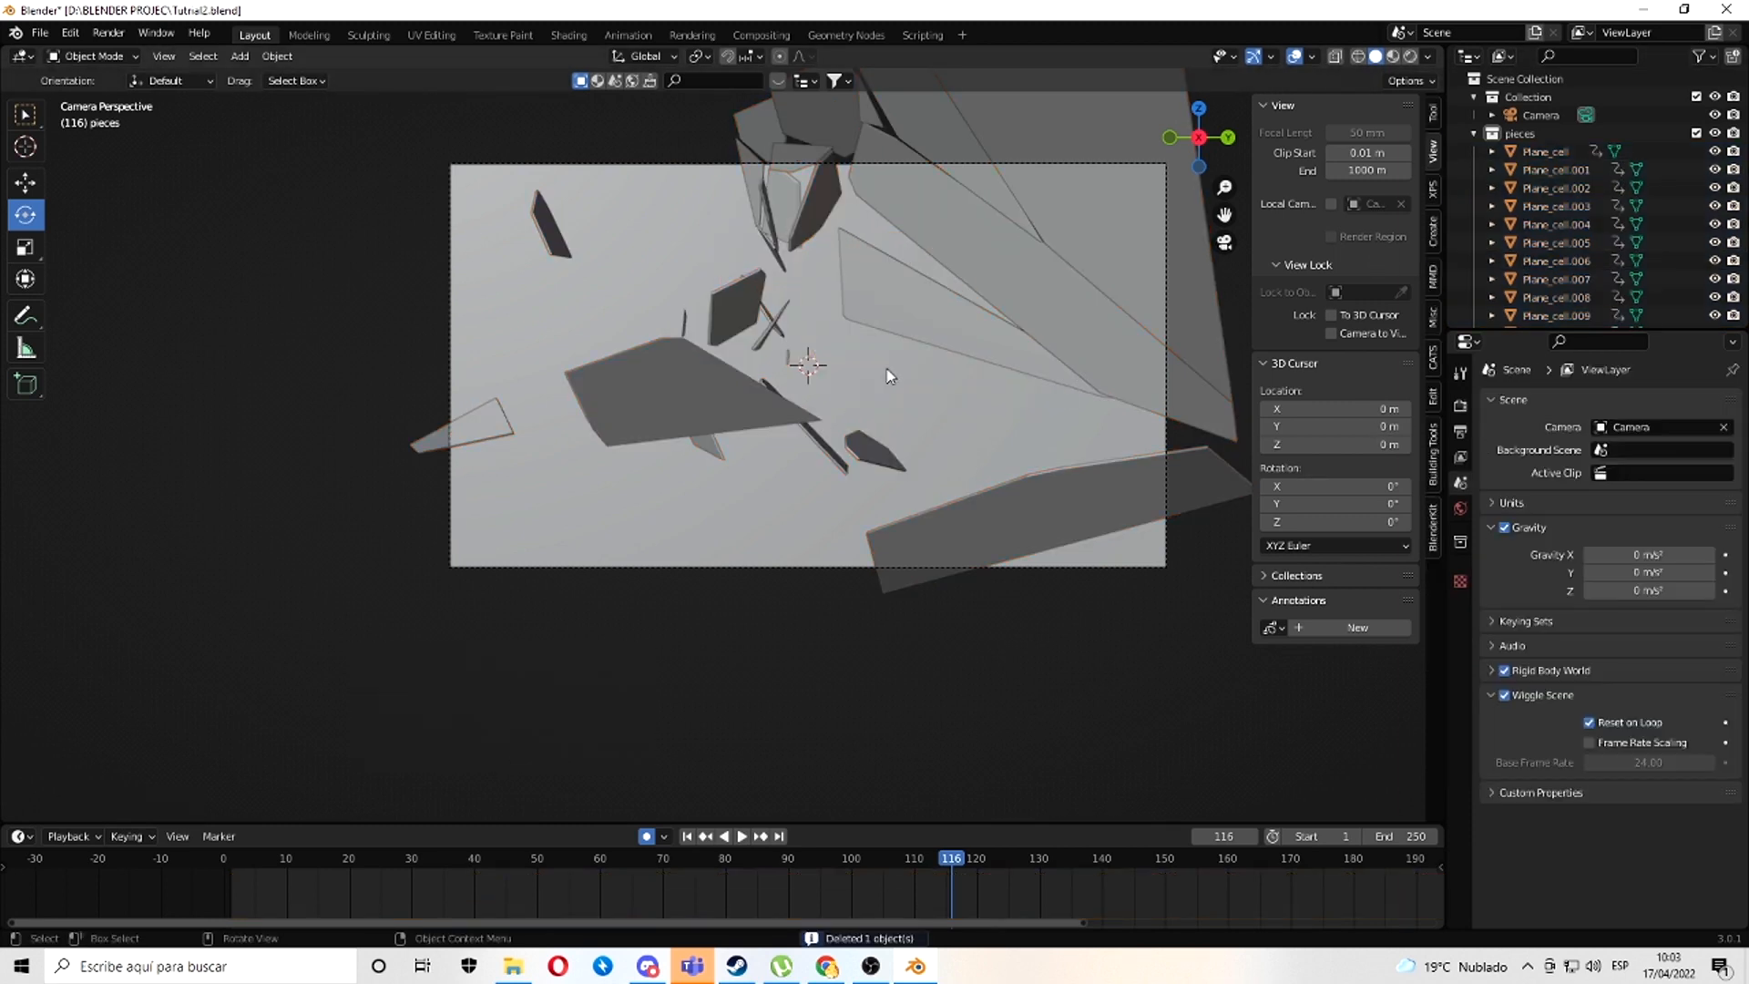
{"action": "left_click_drag", "start_coordinate": [262, 861], "coordinate": [206, 872]}
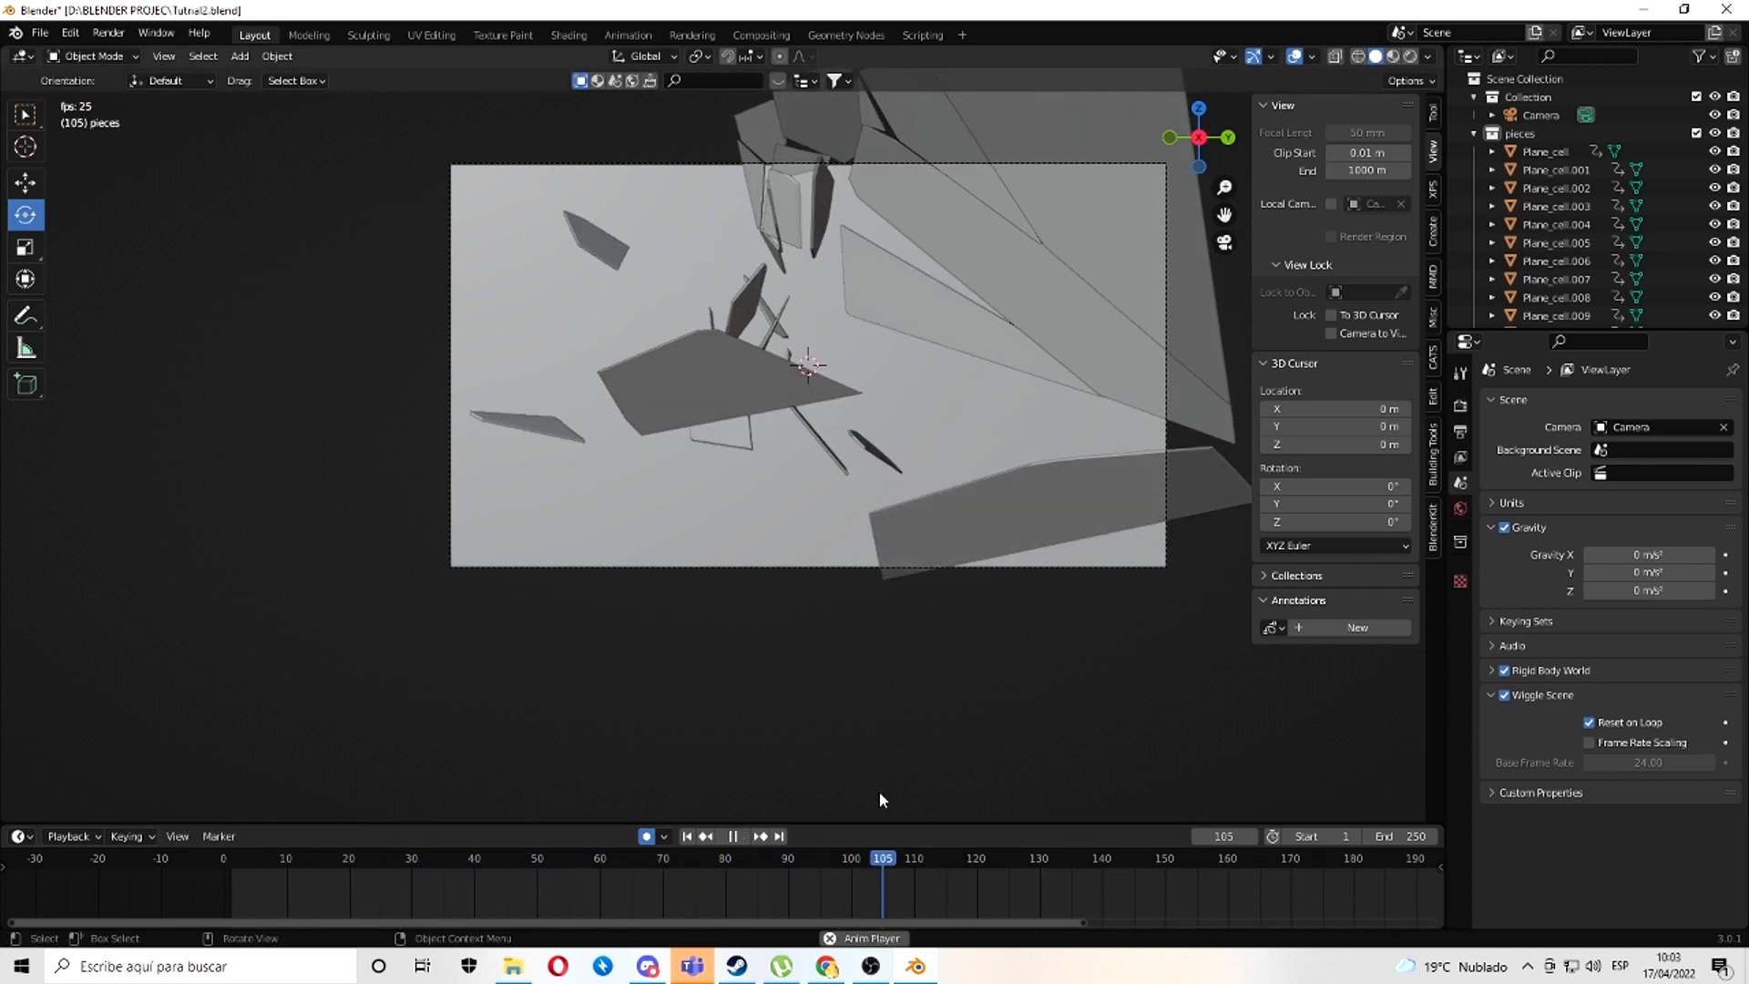
{"action": "key", "text": "space"}
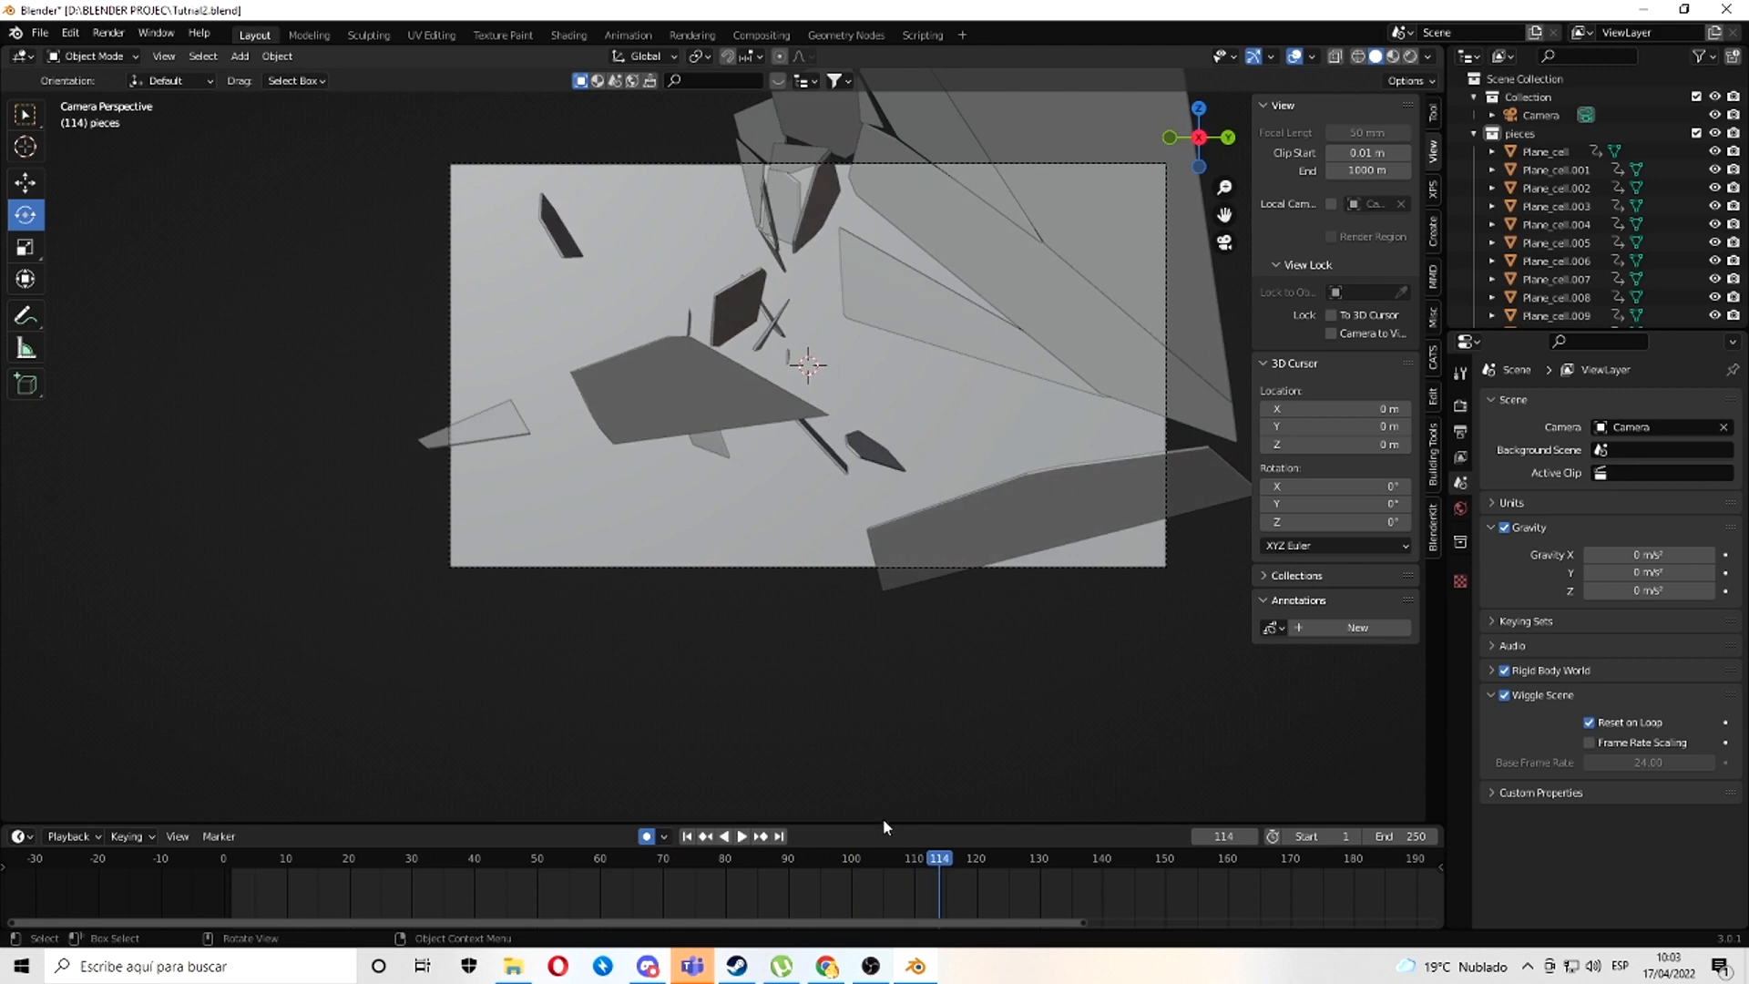
- Switch the viewport to Material Preview and play the glass break over the image
{"action": "left_click", "coordinate": [1393, 57]}
{"action": "scroll", "coordinate": [700, 391], "scroll_direction": "up", "scroll_amount": 3}
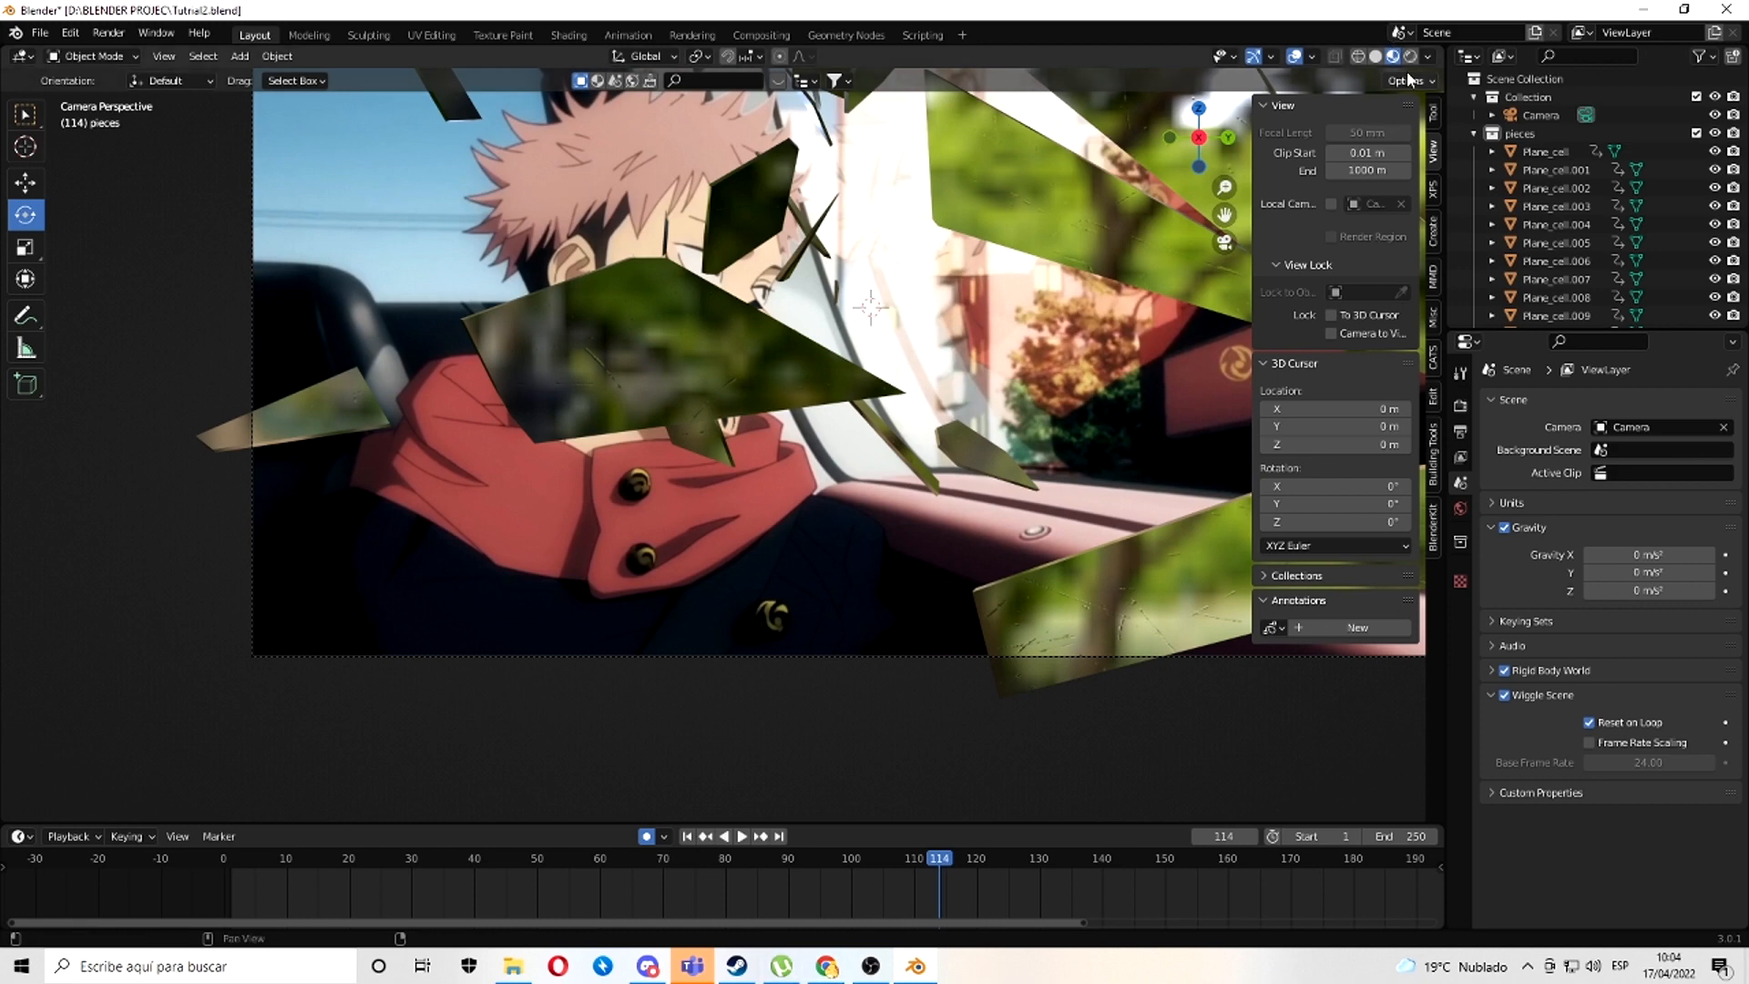
{"action": "left_click_drag", "start_coordinate": [665, 867], "coordinate": [629, 877]}
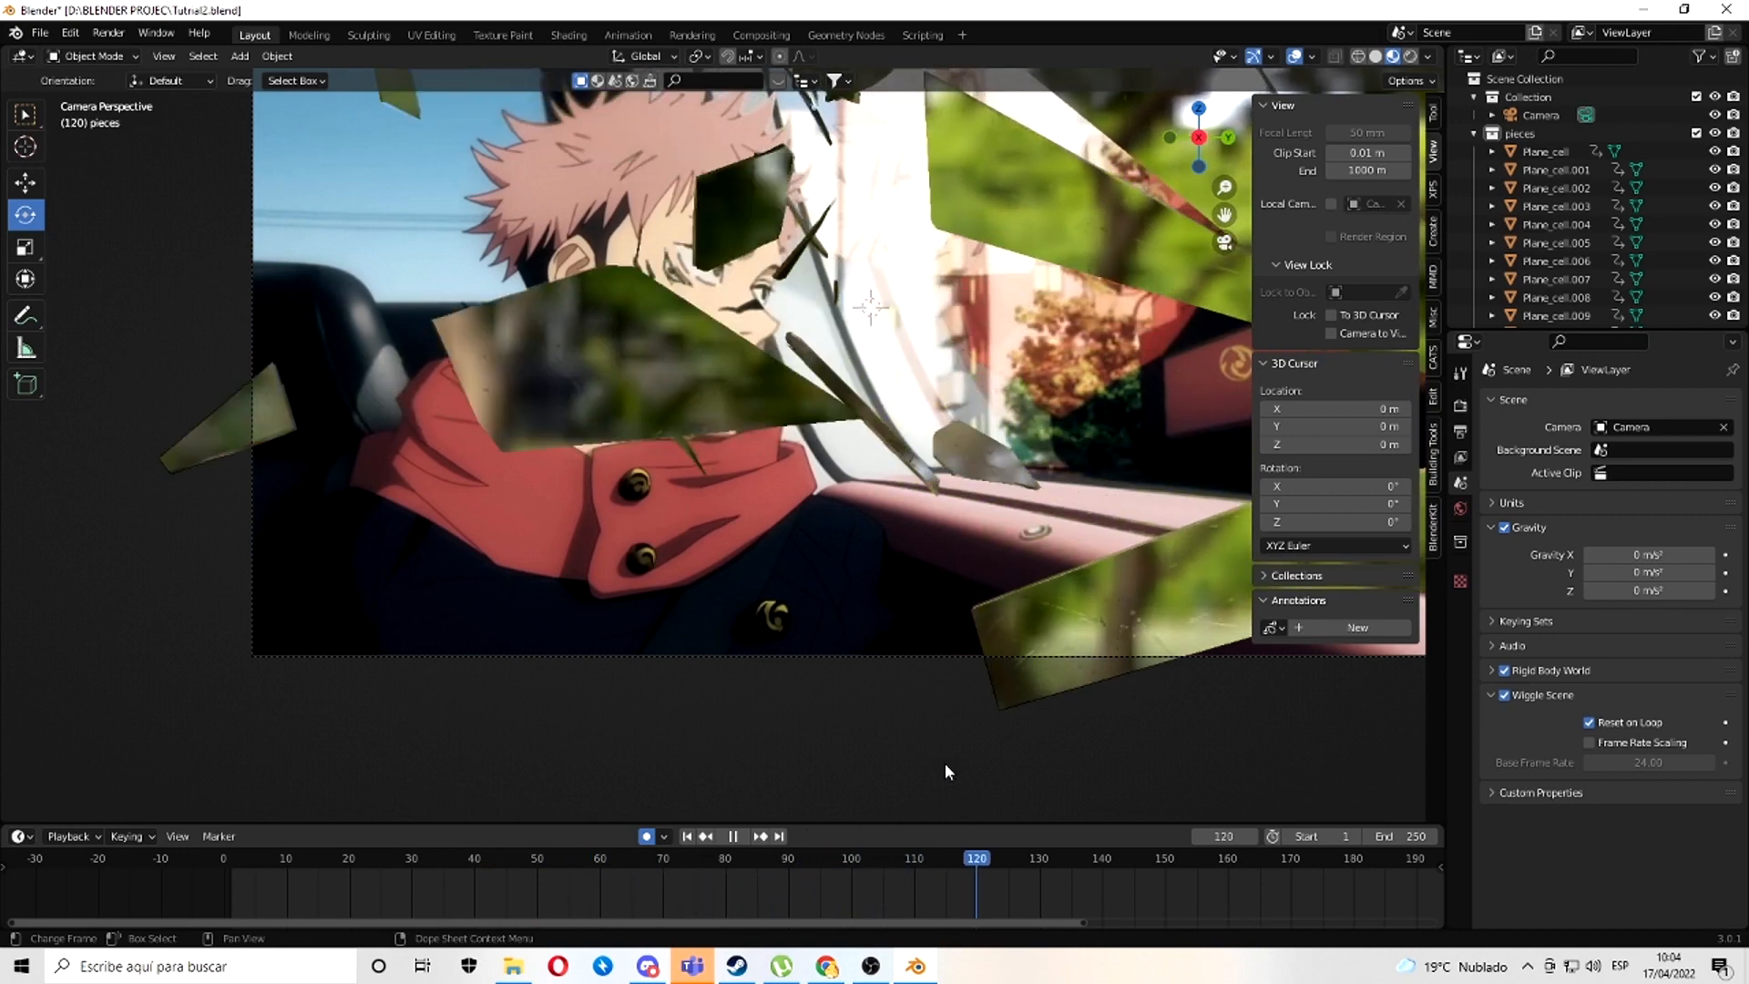
{"action": "key", "text": "space"}
- Select the large shard over the character's red collar and shift its first keyframe to frame 37
{"action": "left_click", "coordinate": [746, 348]}
{"action": "scroll", "coordinate": [843, 506], "scroll_direction": "down", "scroll_amount": 2}
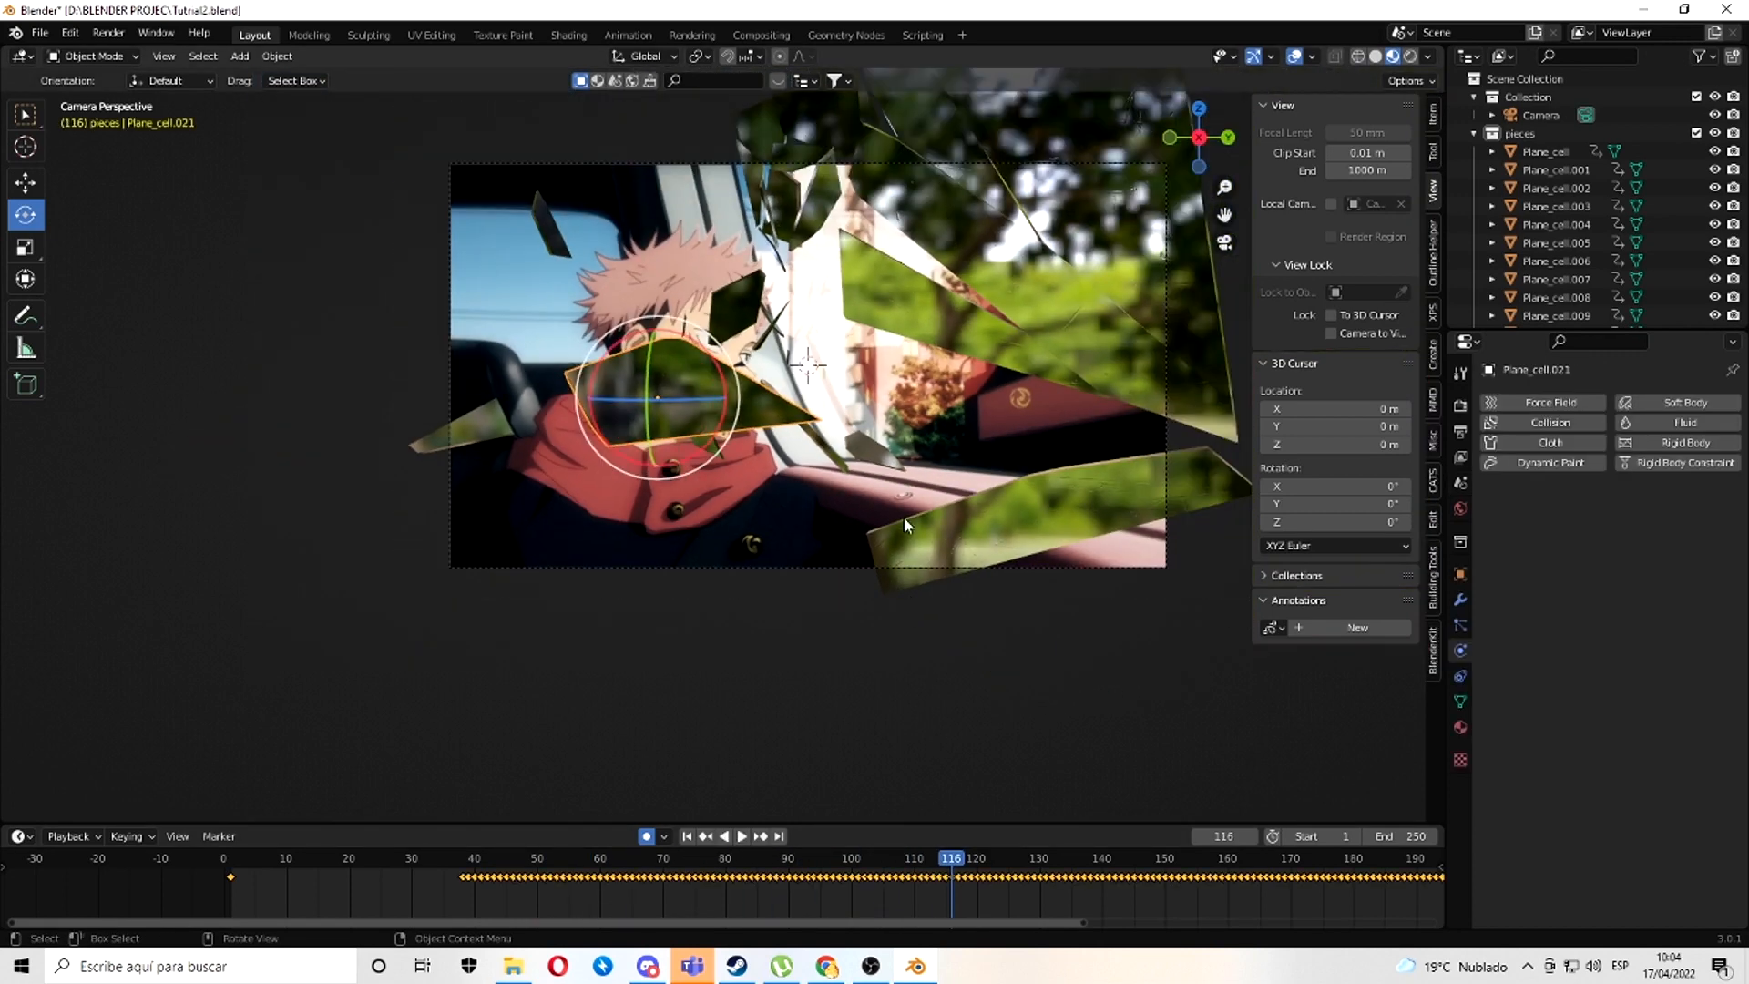
{"action": "scroll", "coordinate": [903, 524], "scroll_direction": "up", "scroll_amount": 2}
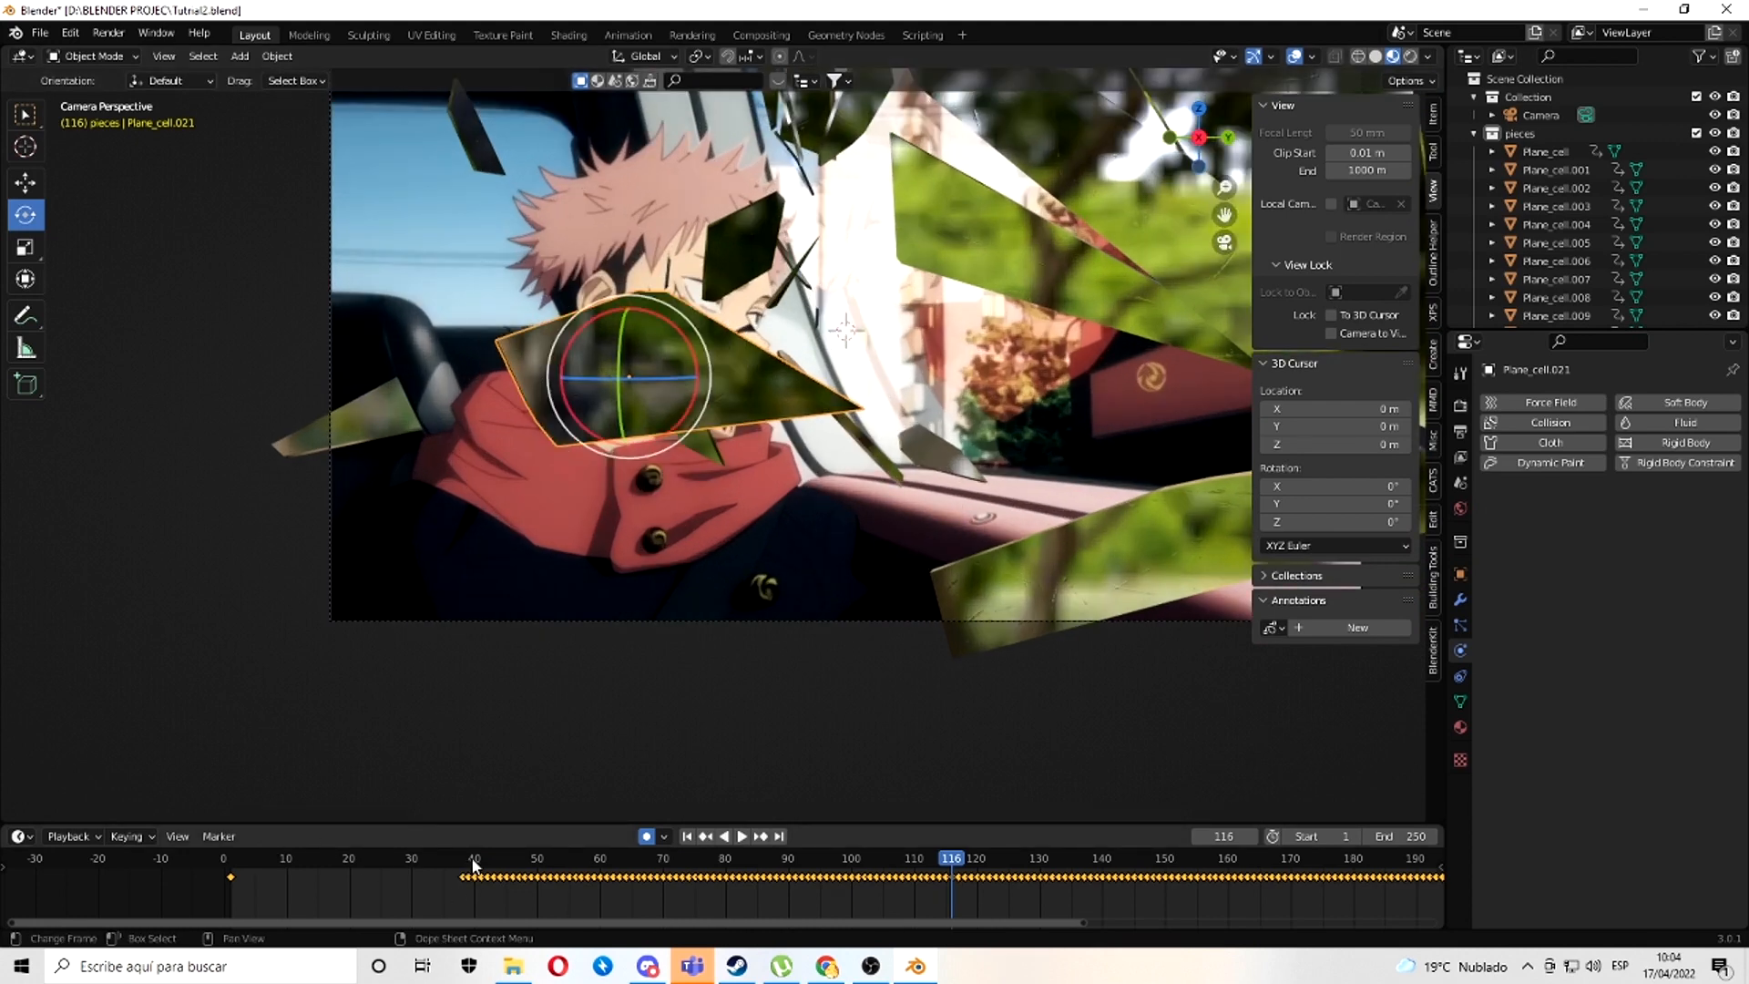
{"action": "mouse_move", "coordinate": [474, 866]}
{"action": "left_mouse_down"}
{"action": "mouse_move", "coordinate": [448, 868]}
{"action": "mouse_move", "coordinate": [464, 870]}
{"action": "left_mouse_up"}
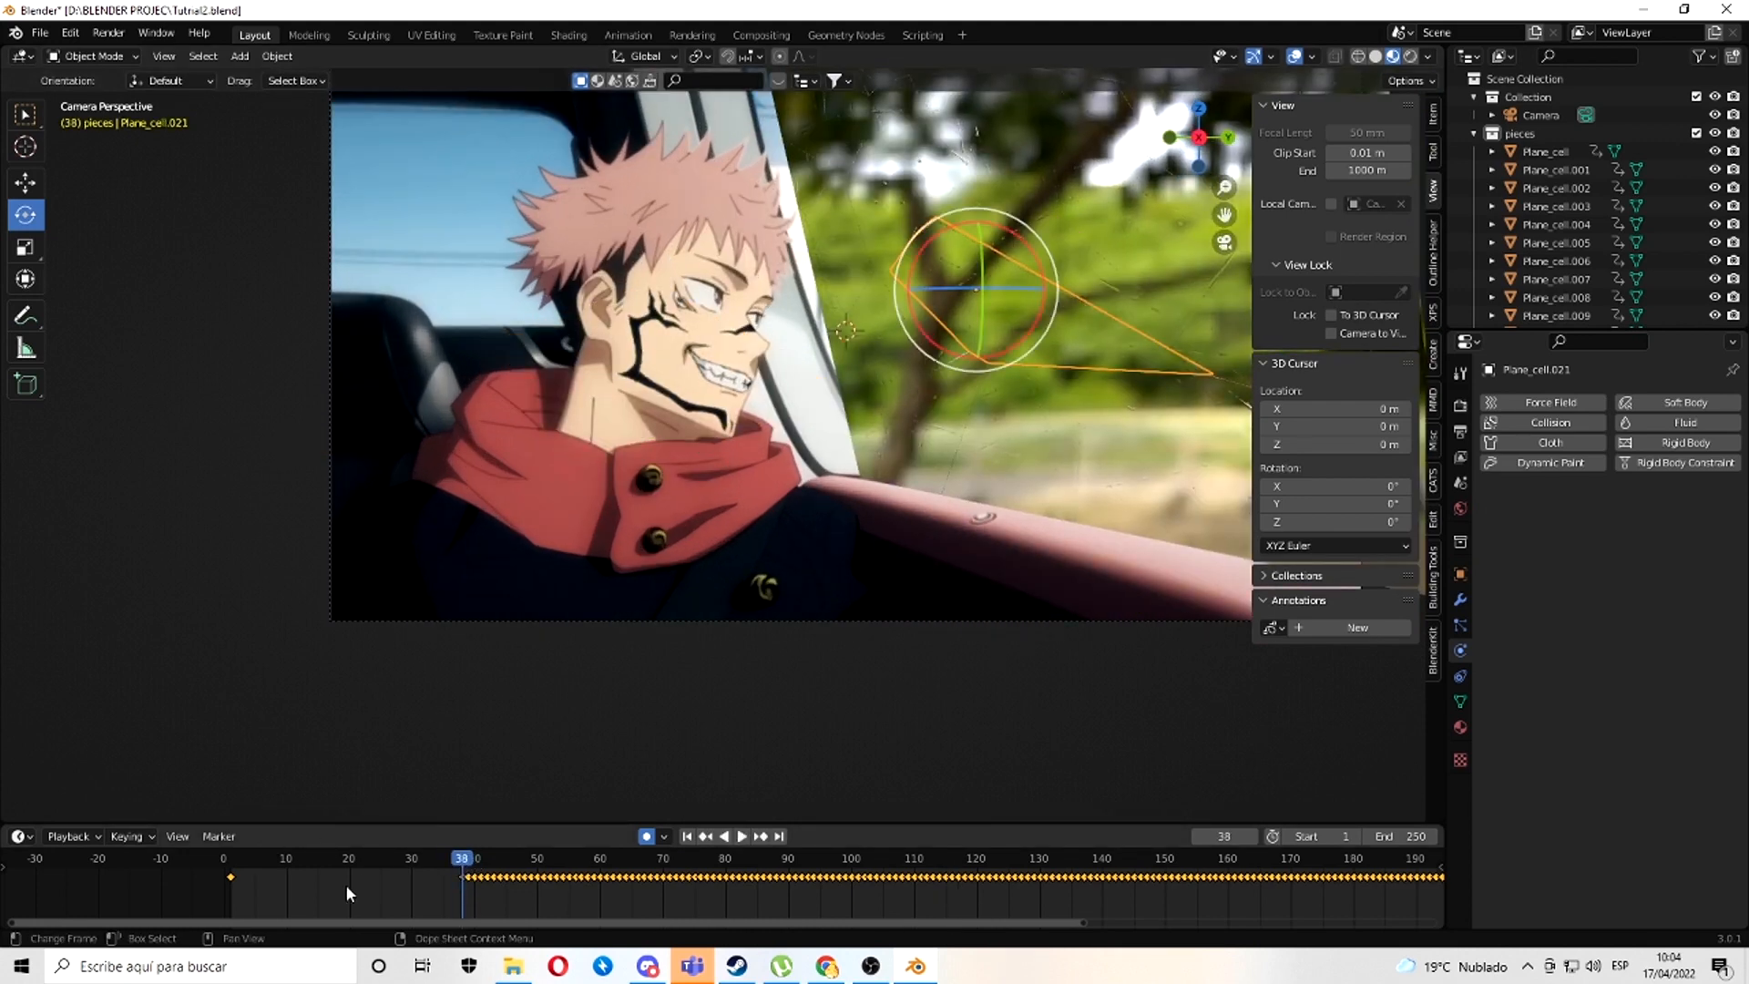
{"action": "left_click_drag", "start_coordinate": [232, 877], "coordinate": [458, 888]}
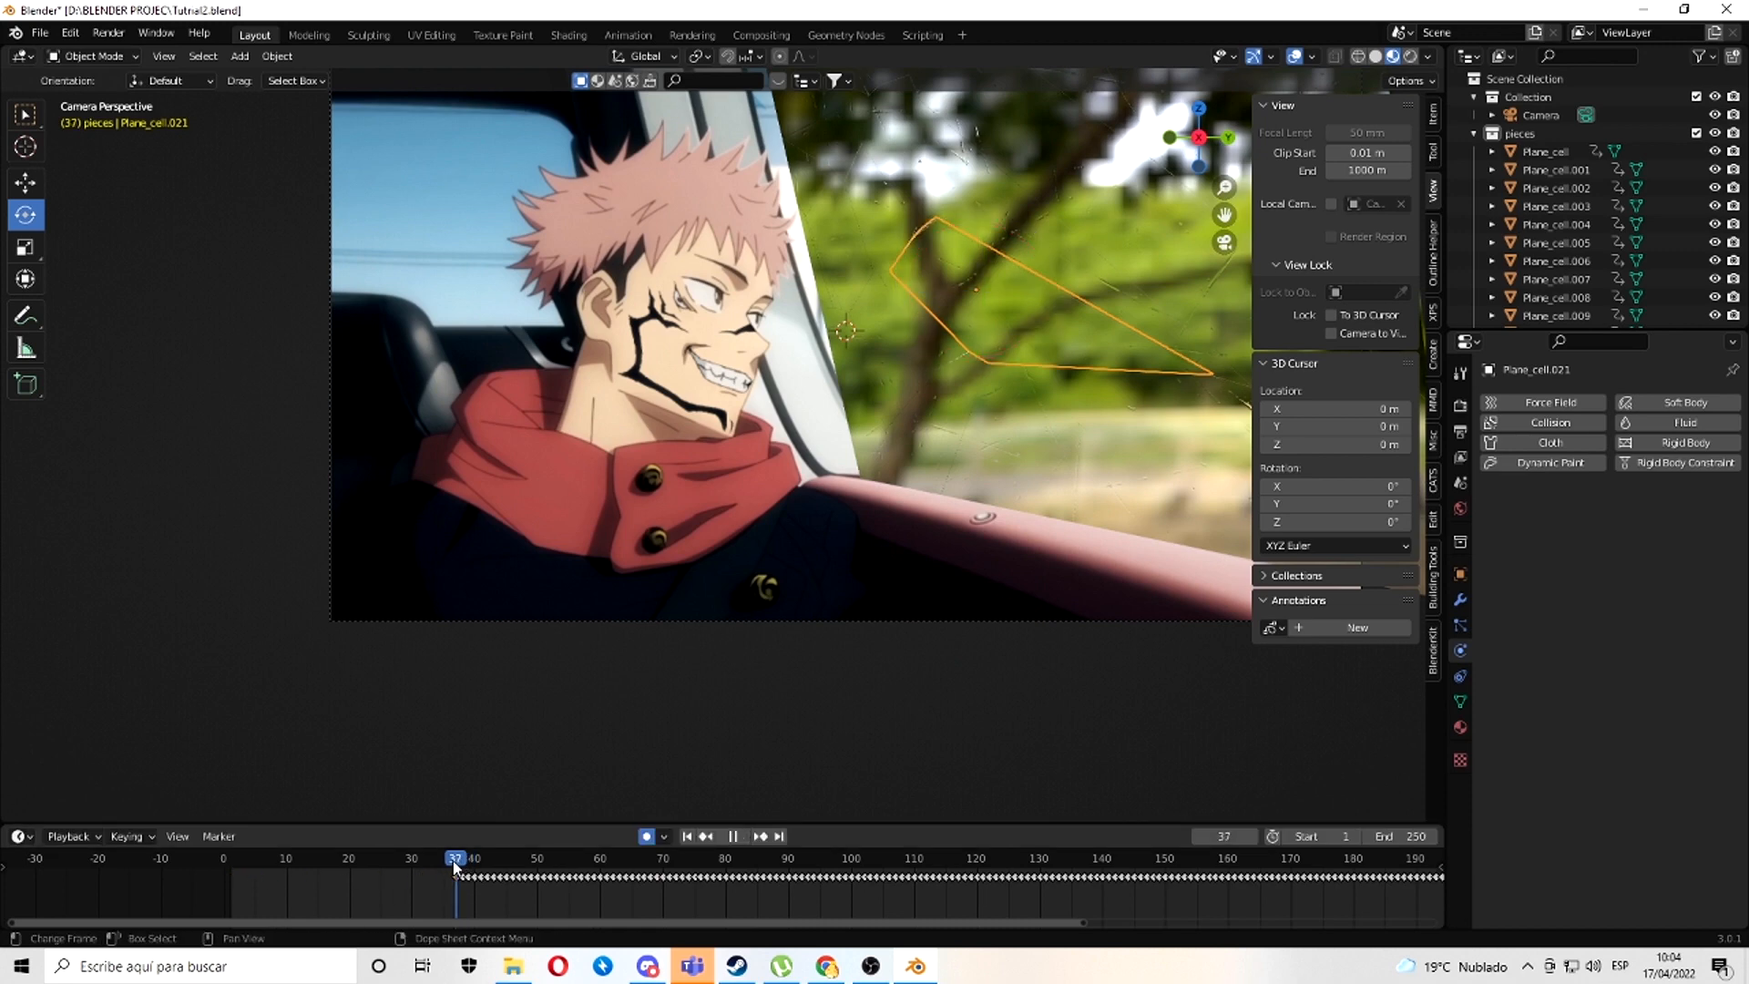
- Play the selected shard's motion from frame 37 and stop at frame 125
{"action": "key", "text": "space"}
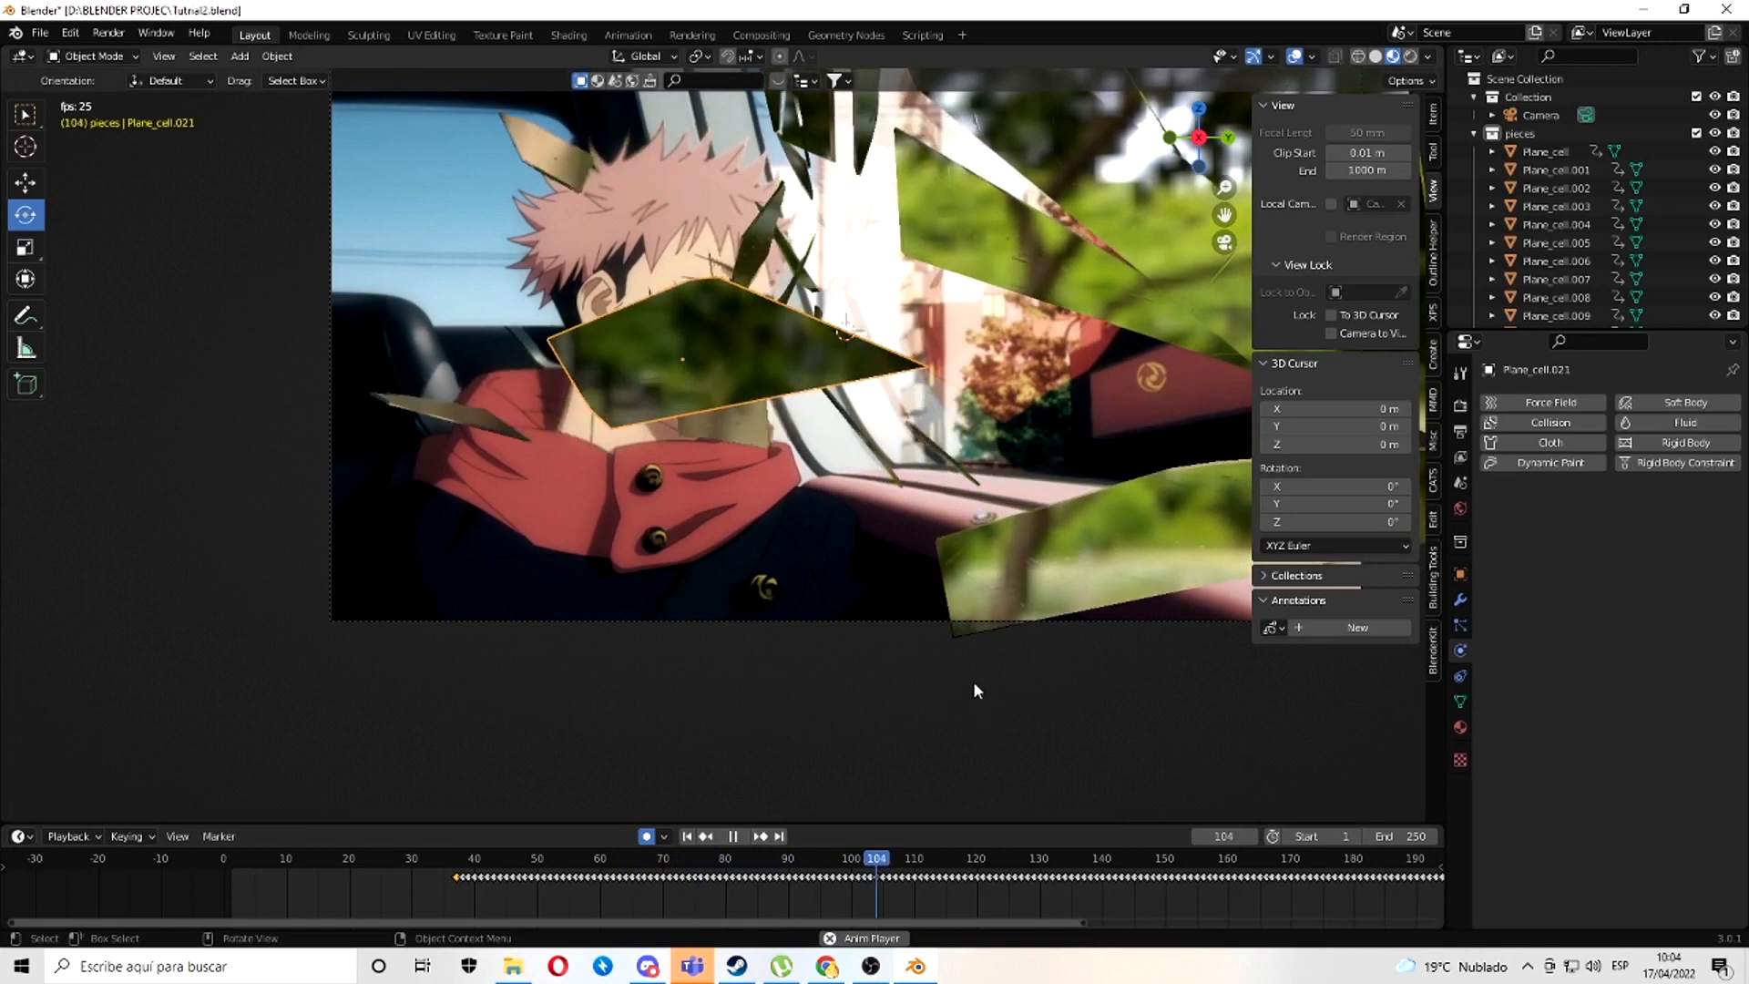
{"action": "scroll", "coordinate": [975, 682], "scroll_direction": "down", "scroll_amount": 3}
{"action": "key", "text": "space"}
{"action": "scroll", "coordinate": [1222, 878], "scroll_direction": "down", "scroll_amount": 2}
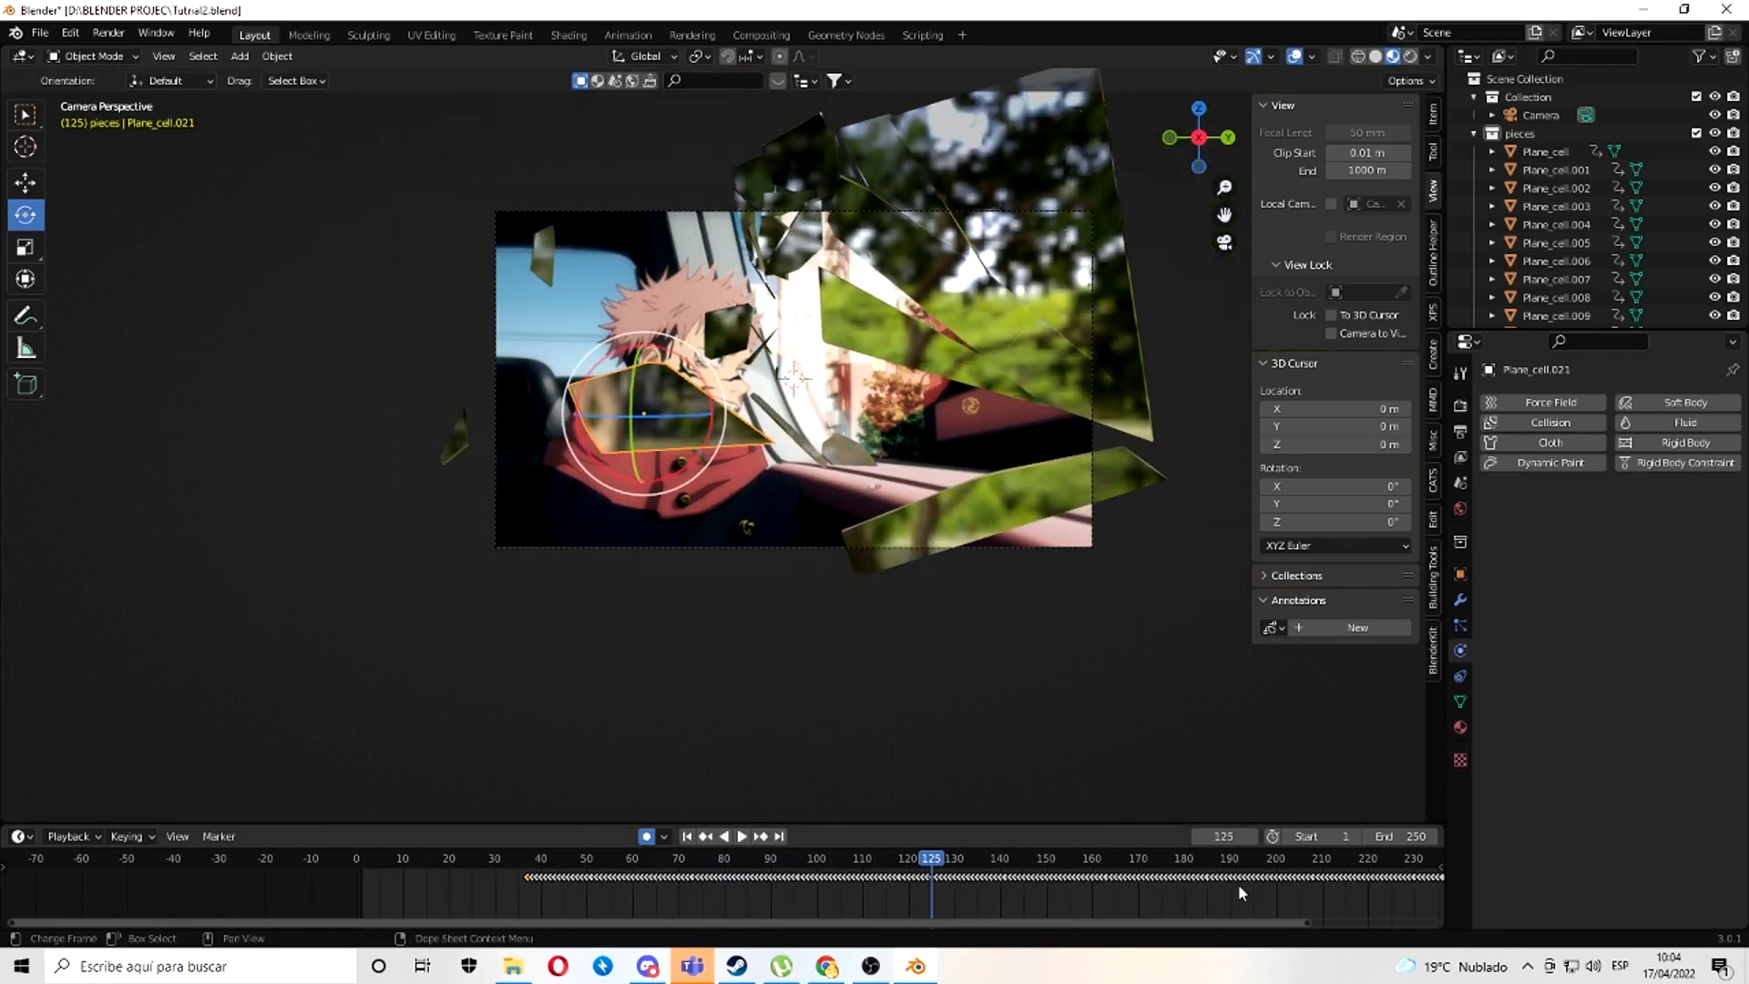
- Enlarge the timeline area upward and fit the shard's whole keyframe range up to frame 250 in it
{"action": "scroll", "coordinate": [926, 452], "scroll_direction": "up", "scroll_amount": 3}
{"action": "scroll", "coordinate": [1325, 894], "scroll_direction": "down", "scroll_amount": 2}
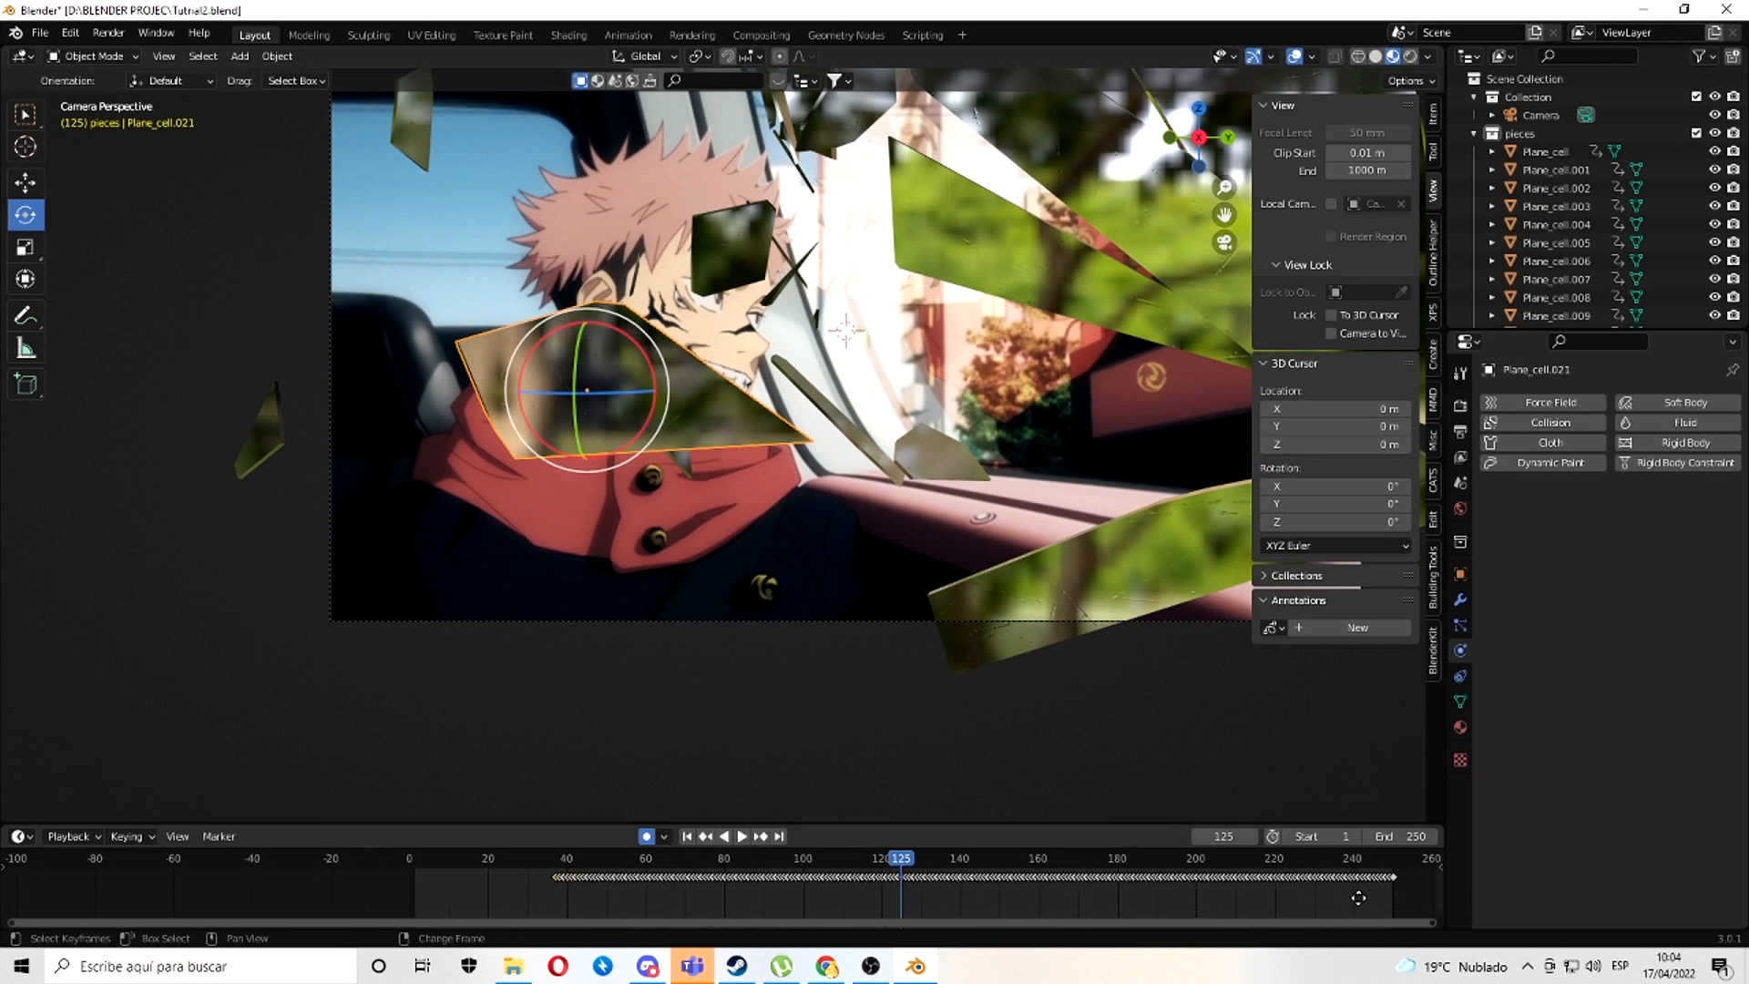
{"action": "middle_click_drag", "start_coordinate": [1358, 898], "coordinate": [1200, 888]}
{"action": "scroll", "coordinate": [1200, 895], "scroll_direction": "up", "scroll_amount": 2}
{"action": "scroll", "coordinate": [1206, 890], "scroll_direction": "down", "scroll_amount": 4}
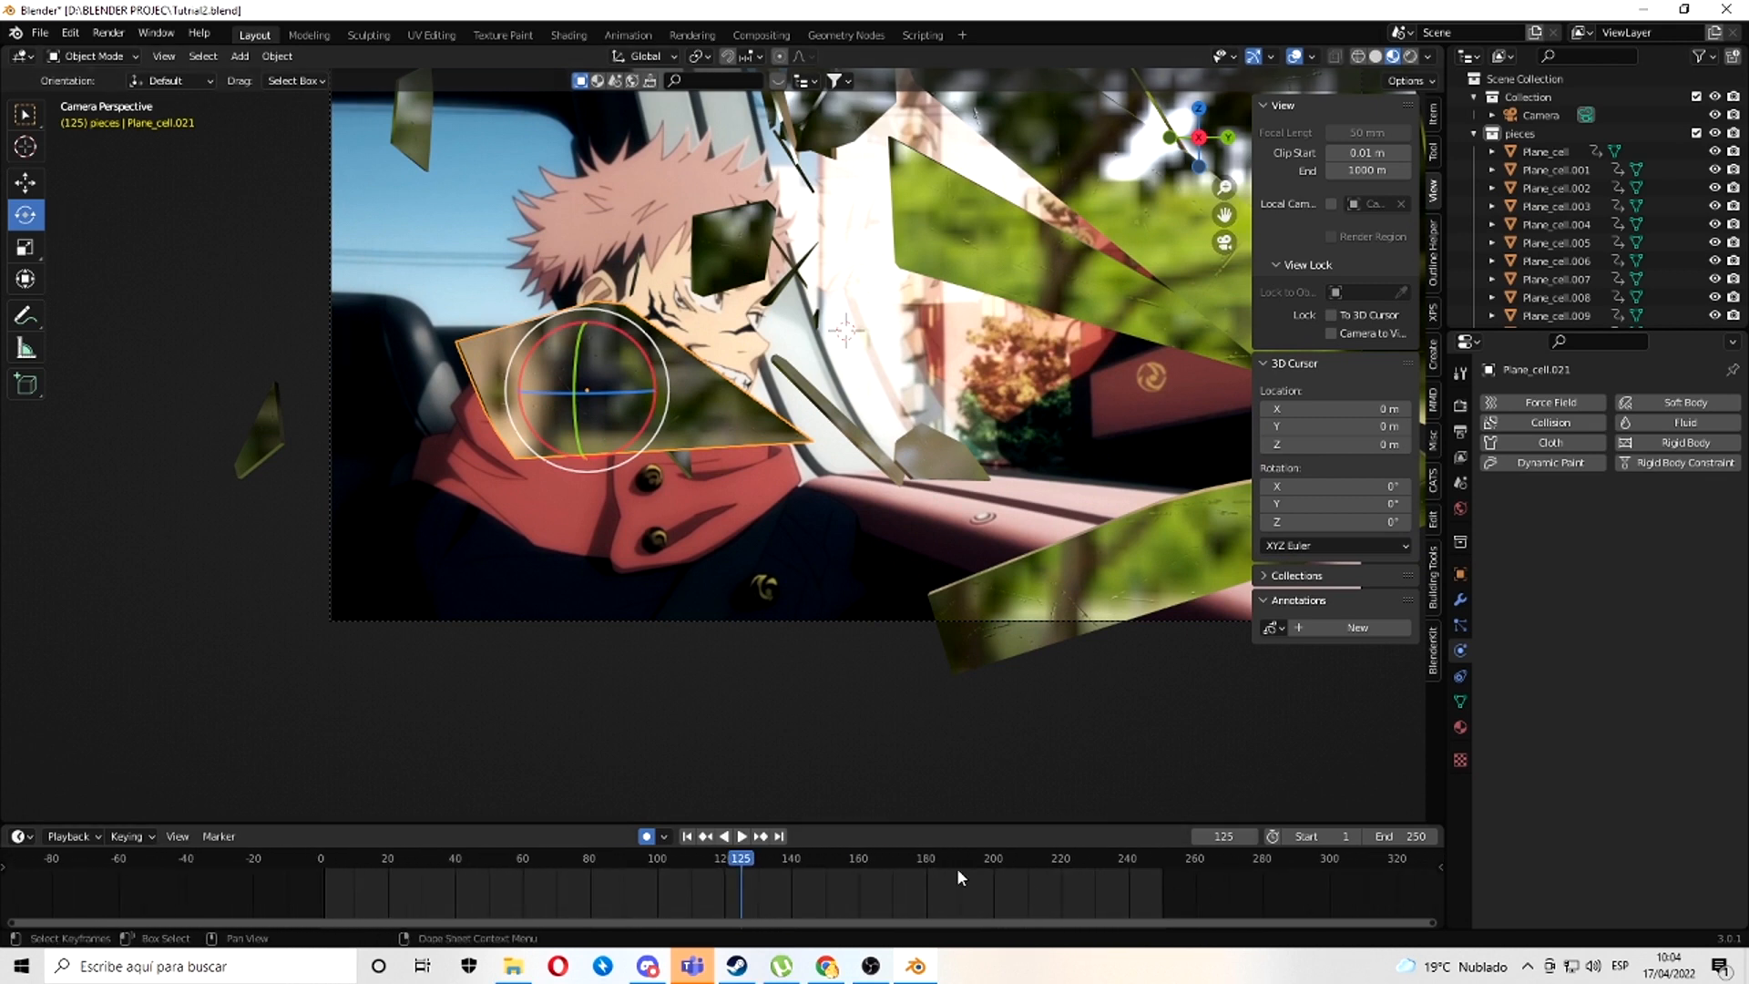
{"action": "scroll", "coordinate": [956, 877], "scroll_direction": "down", "scroll_amount": 1}
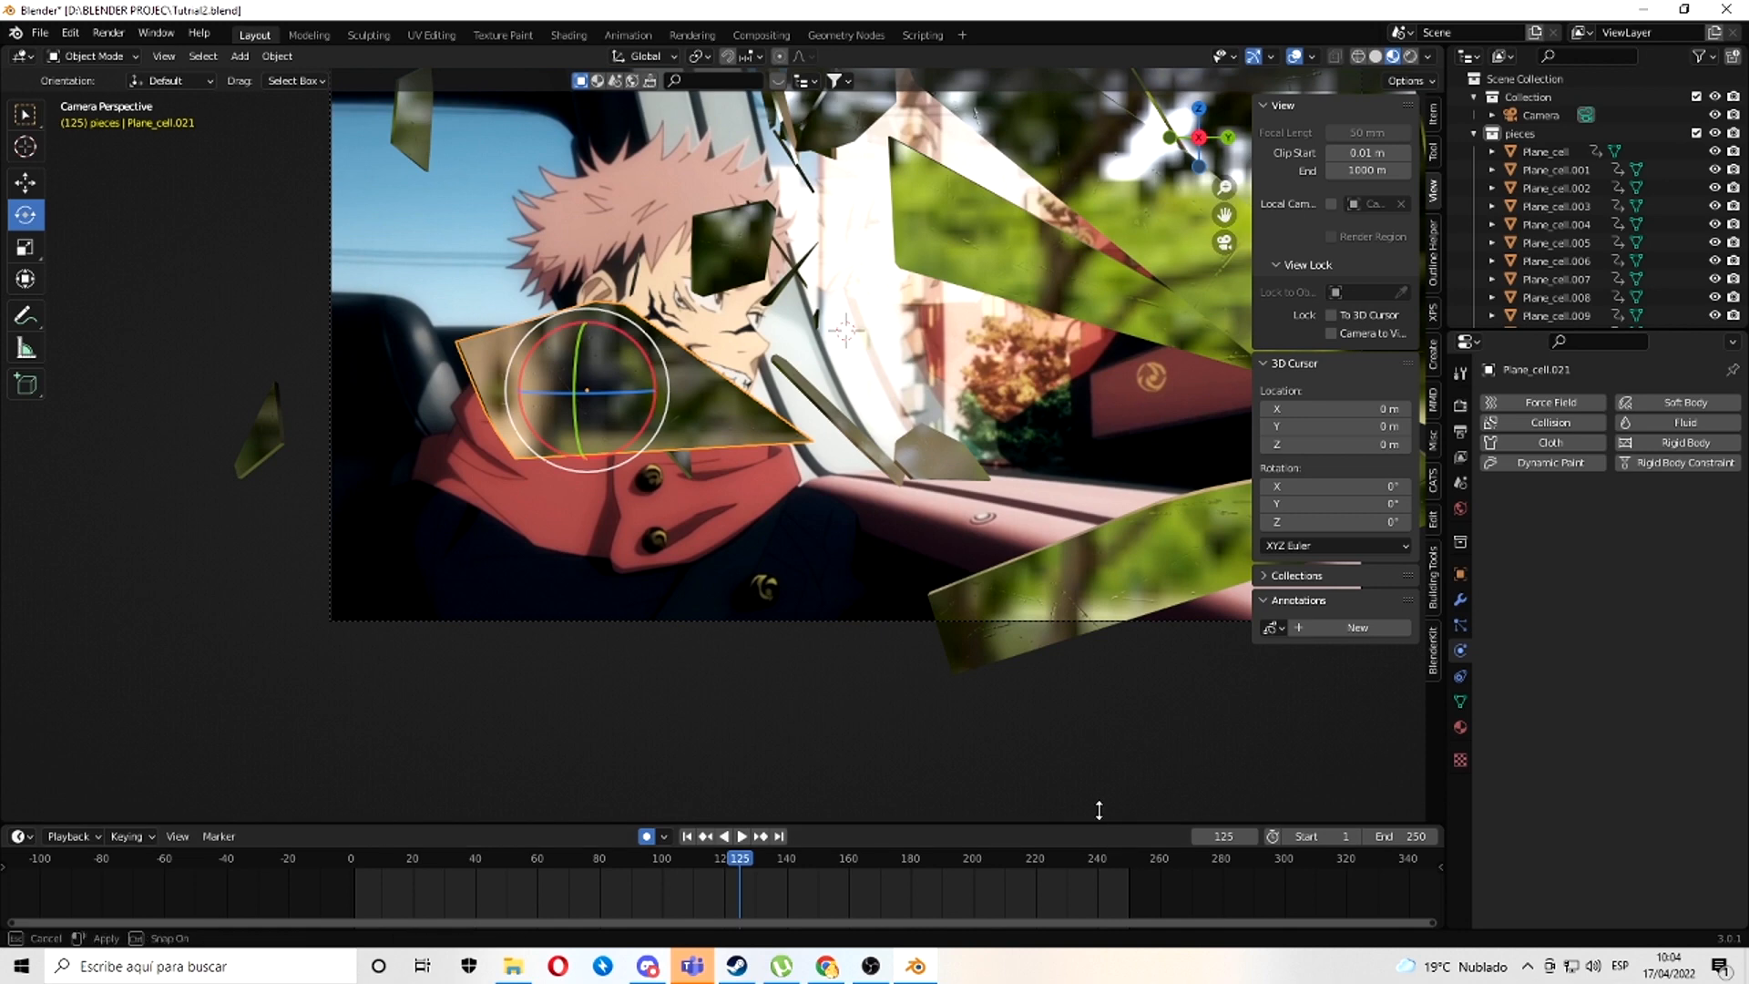
{"action": "left_click_drag", "start_coordinate": [1099, 810], "coordinate": [1087, 714]}
{"action": "scroll", "coordinate": [1297, 815], "scroll_direction": "down", "scroll_amount": 5}
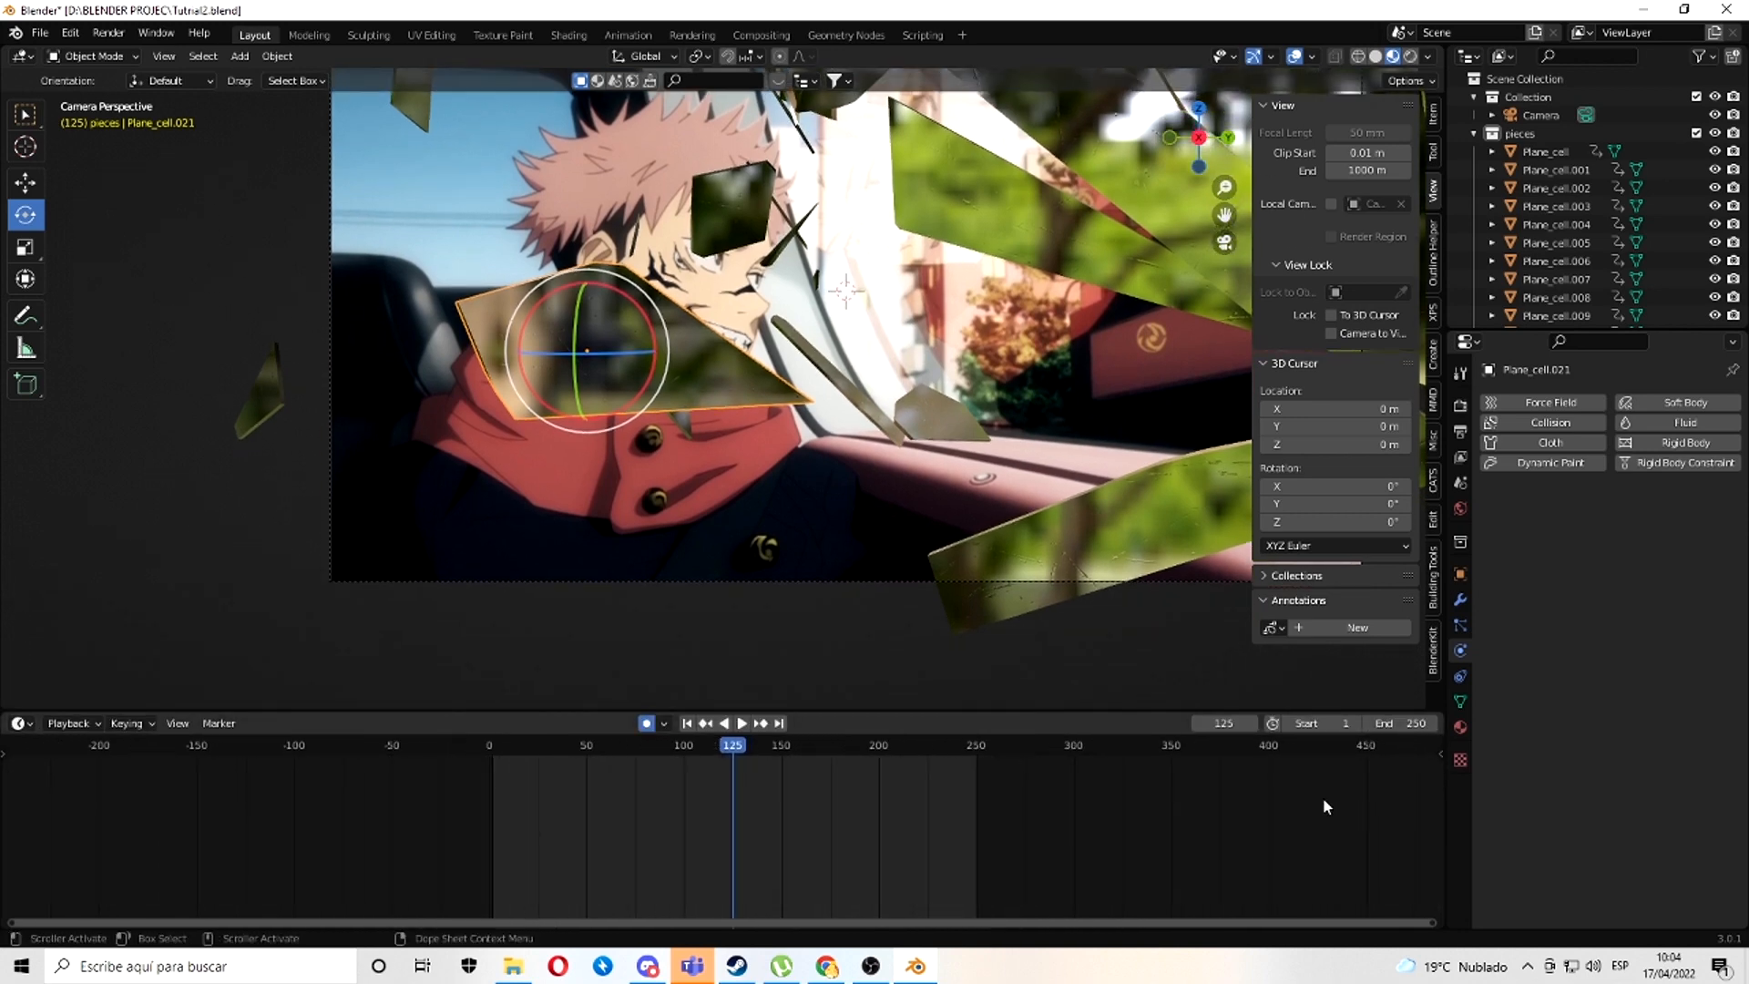
- Move the large shard over the red collar slightly toward the middle of the camera frame at frame 125
{"action": "scroll", "coordinate": [850, 467], "scroll_direction": "up", "scroll_amount": 2}
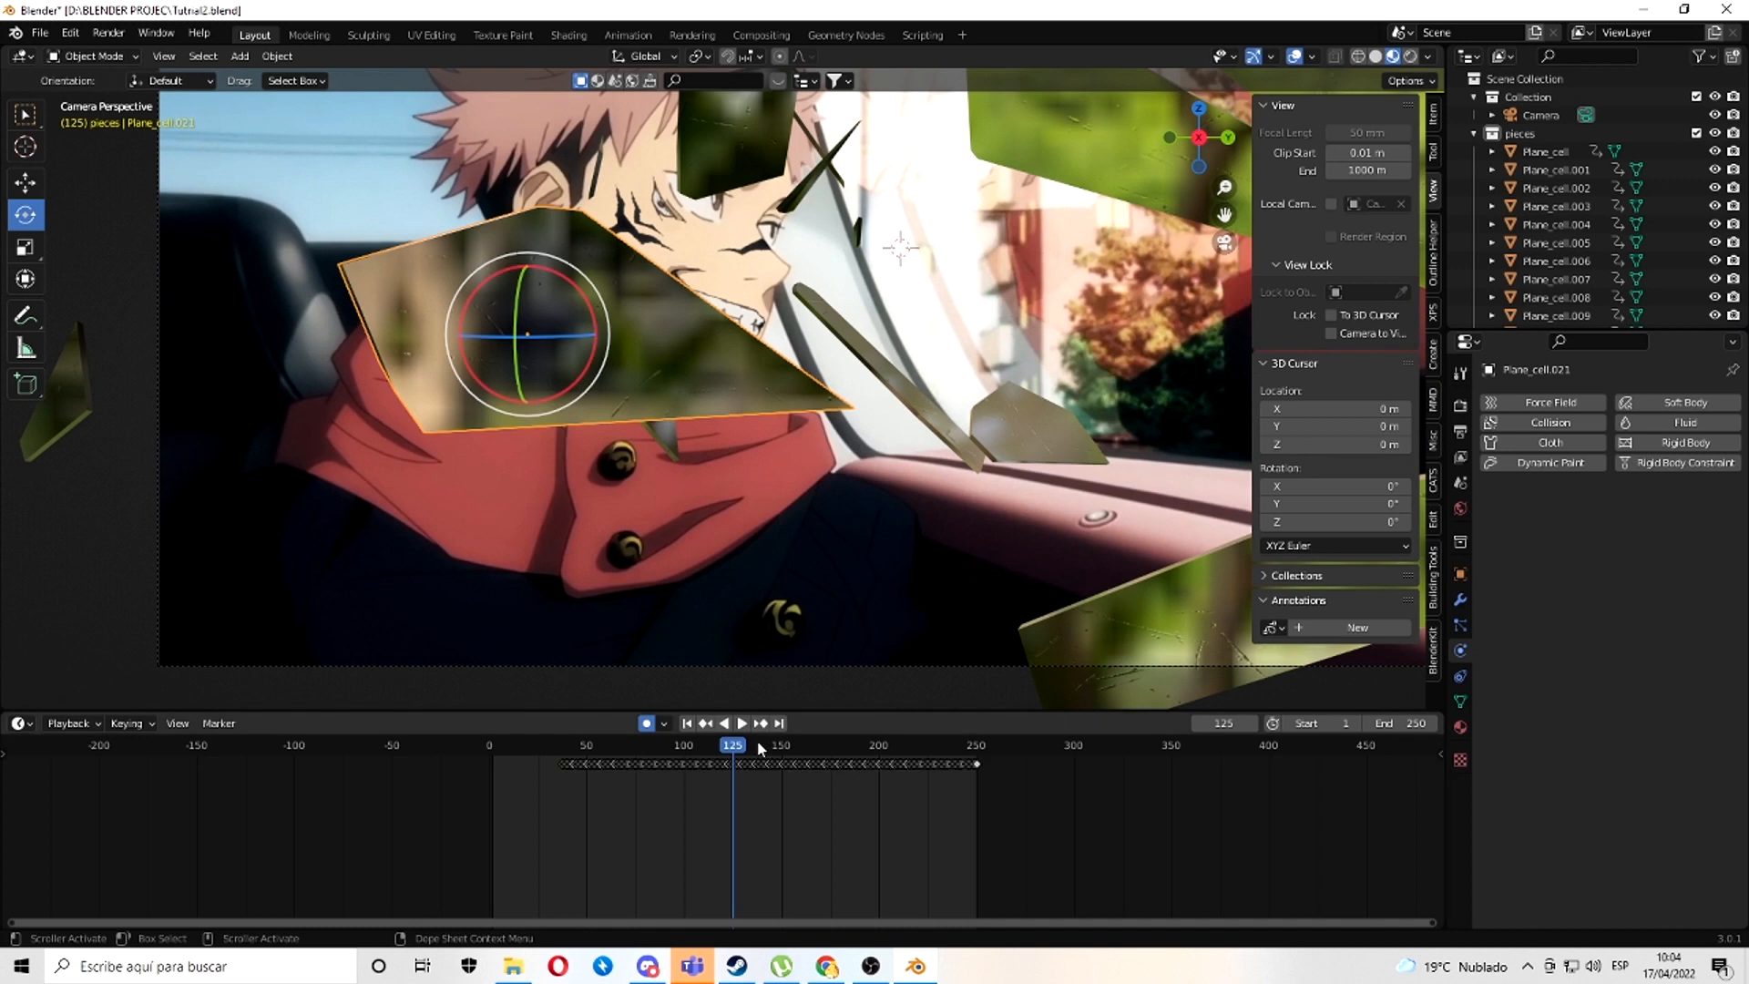
{"action": "scroll", "coordinate": [749, 762], "scroll_direction": "up", "scroll_amount": 1}
{"action": "left_click", "coordinate": [697, 391]}
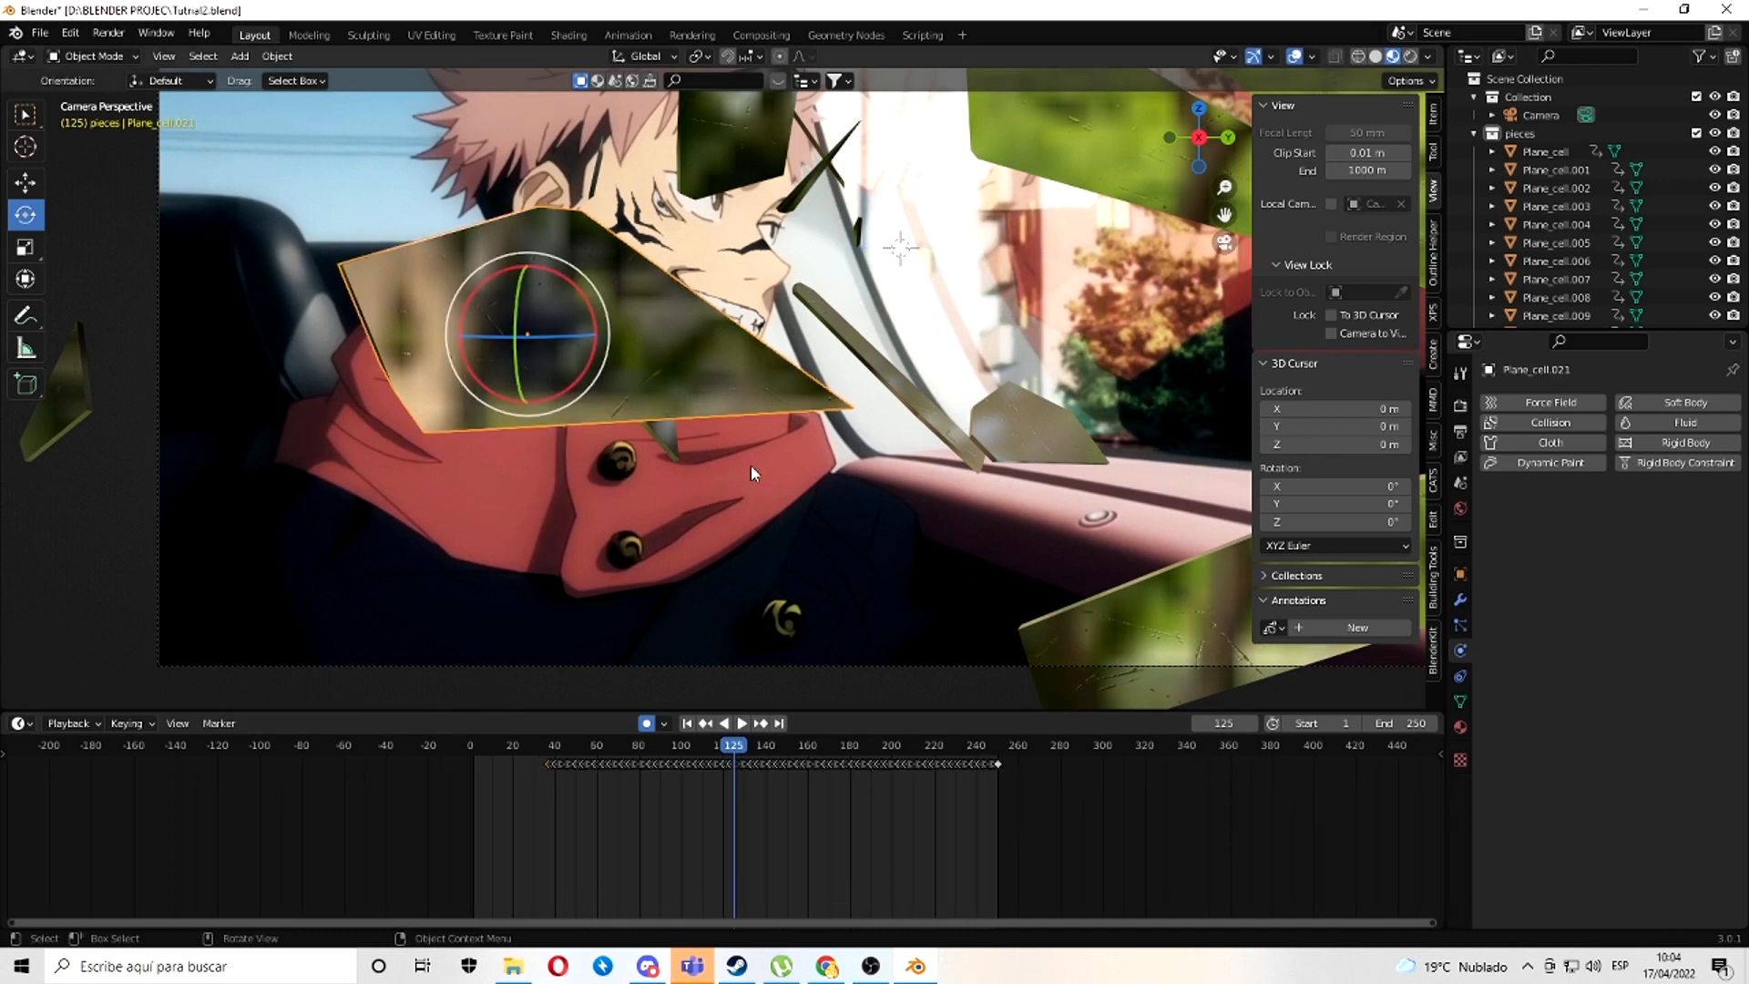
{"action": "scroll", "coordinate": [689, 768], "scroll_direction": "up", "scroll_amount": 2}
{"action": "left_click", "coordinate": [675, 408]}
{"action": "left_click", "coordinate": [696, 395]}
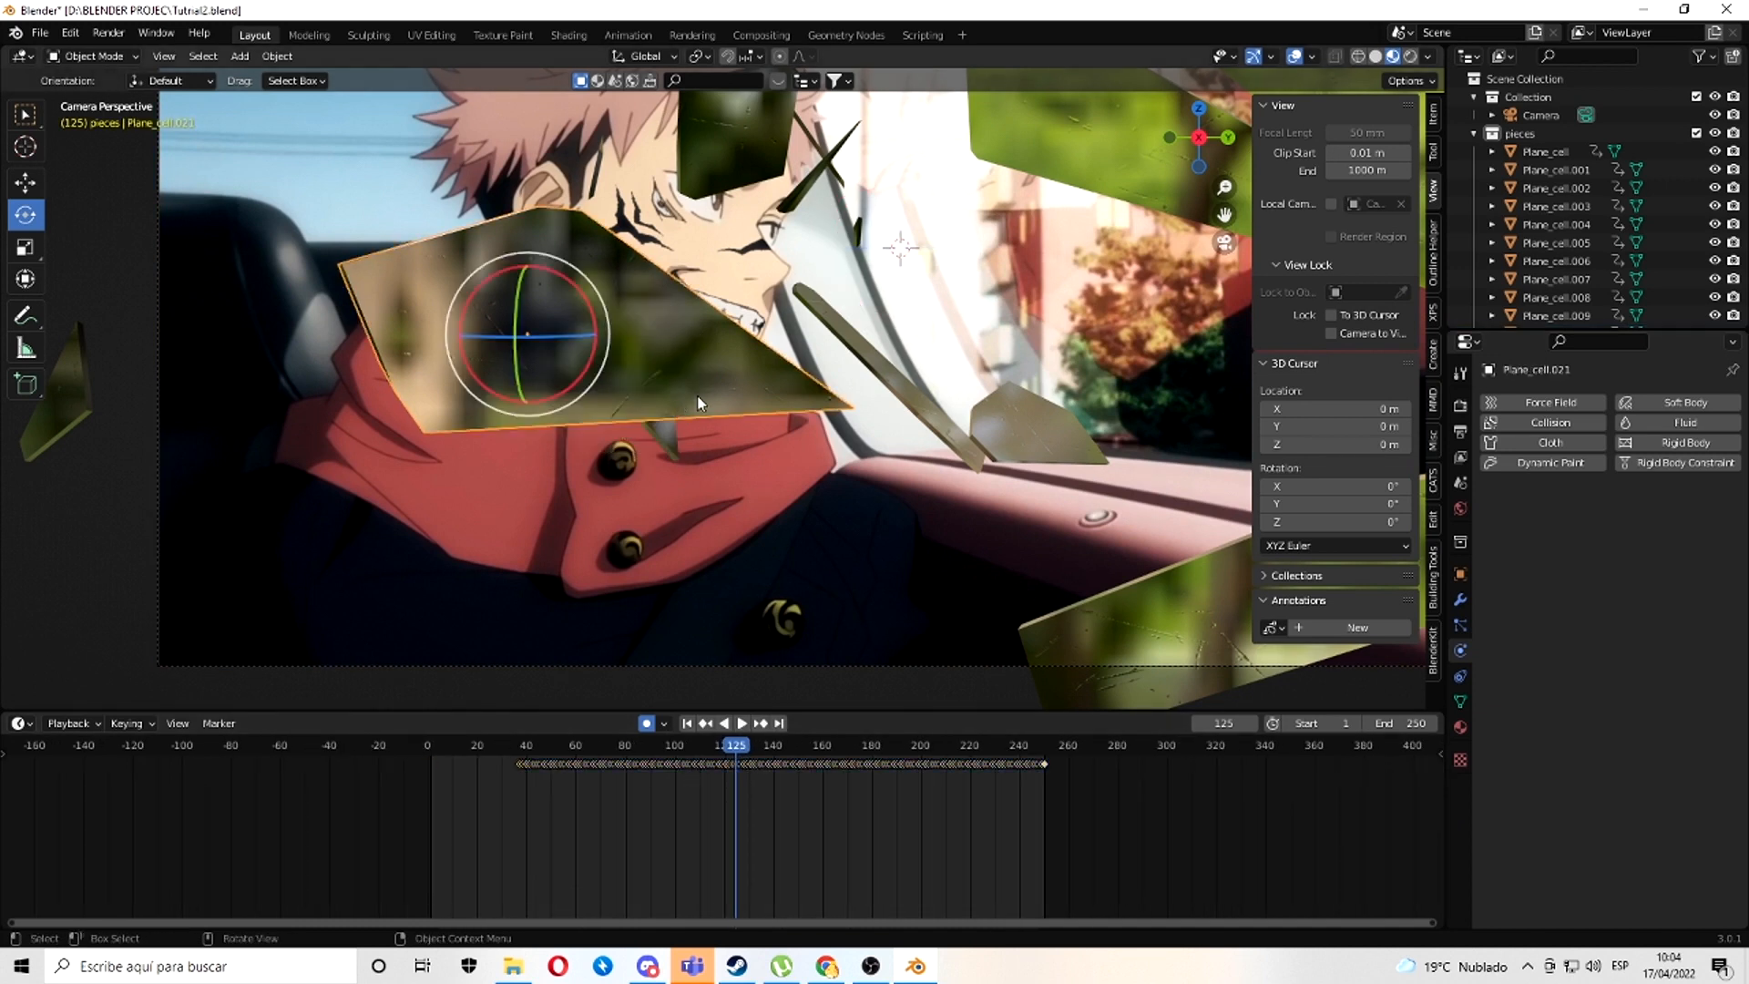
{"action": "scroll", "coordinate": [734, 765], "scroll_direction": "up", "scroll_amount": 2}
{"action": "scroll", "coordinate": [752, 776], "scroll_direction": "up", "scroll_amount": 4}
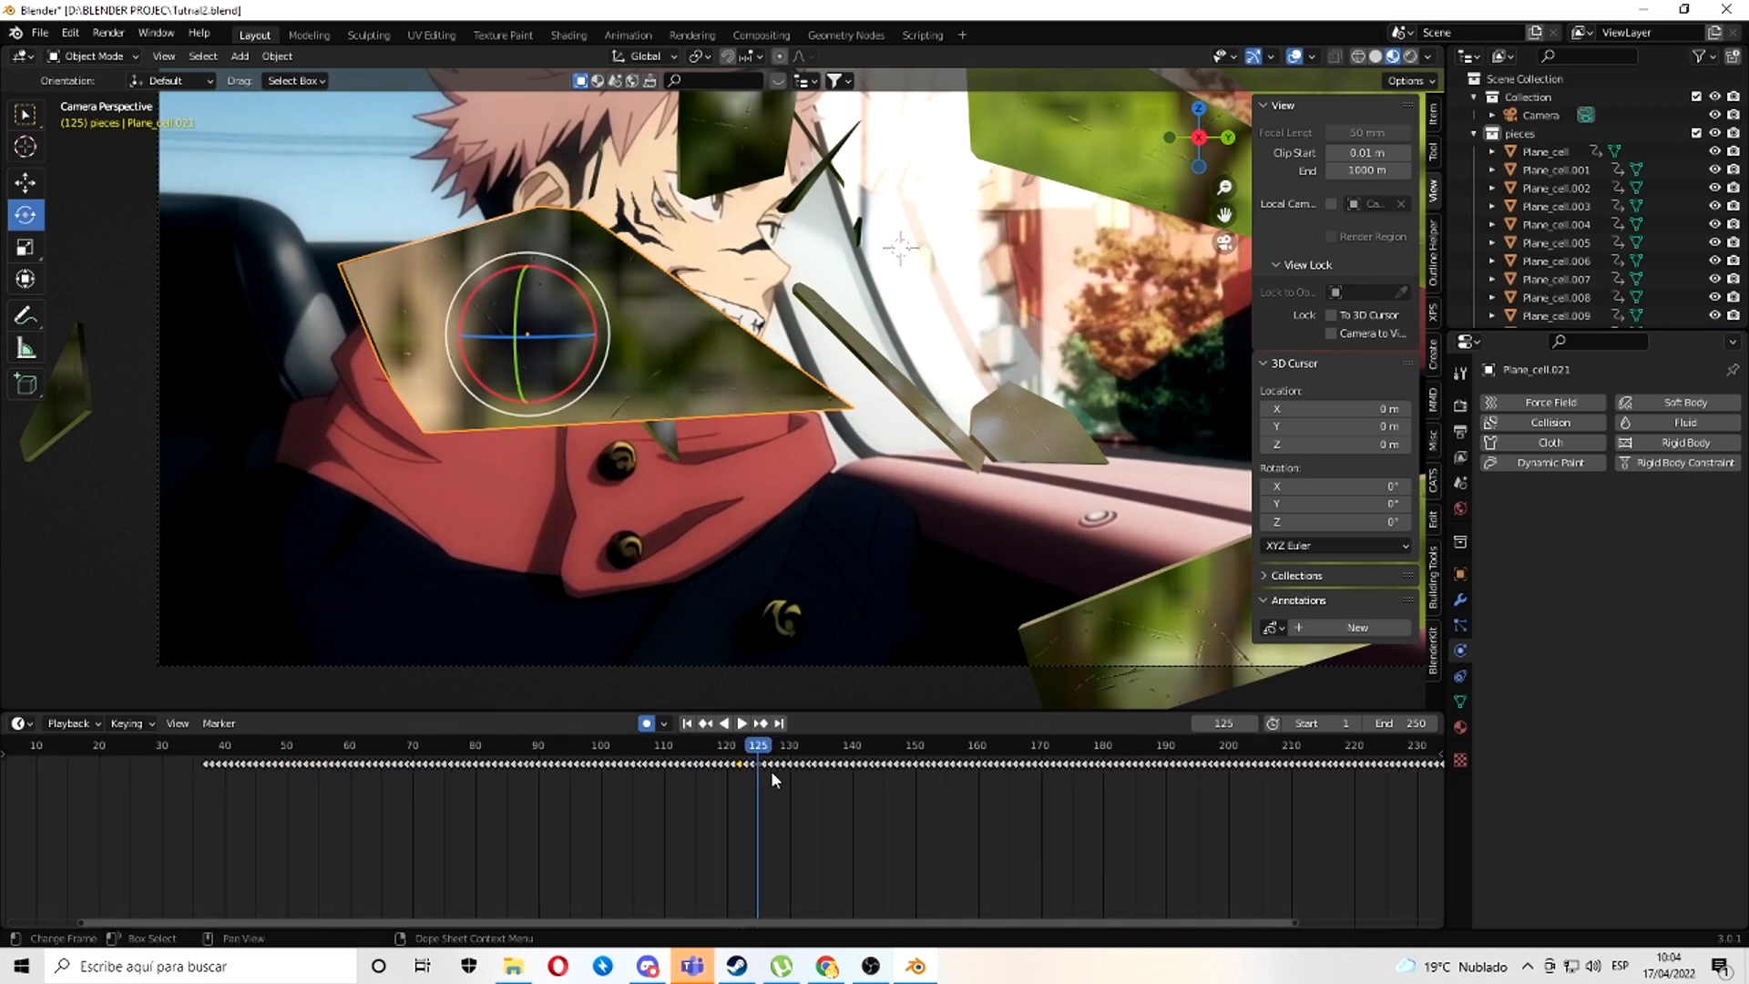
{"action": "scroll", "coordinate": [735, 462], "scroll_direction": "down", "scroll_amount": 2}
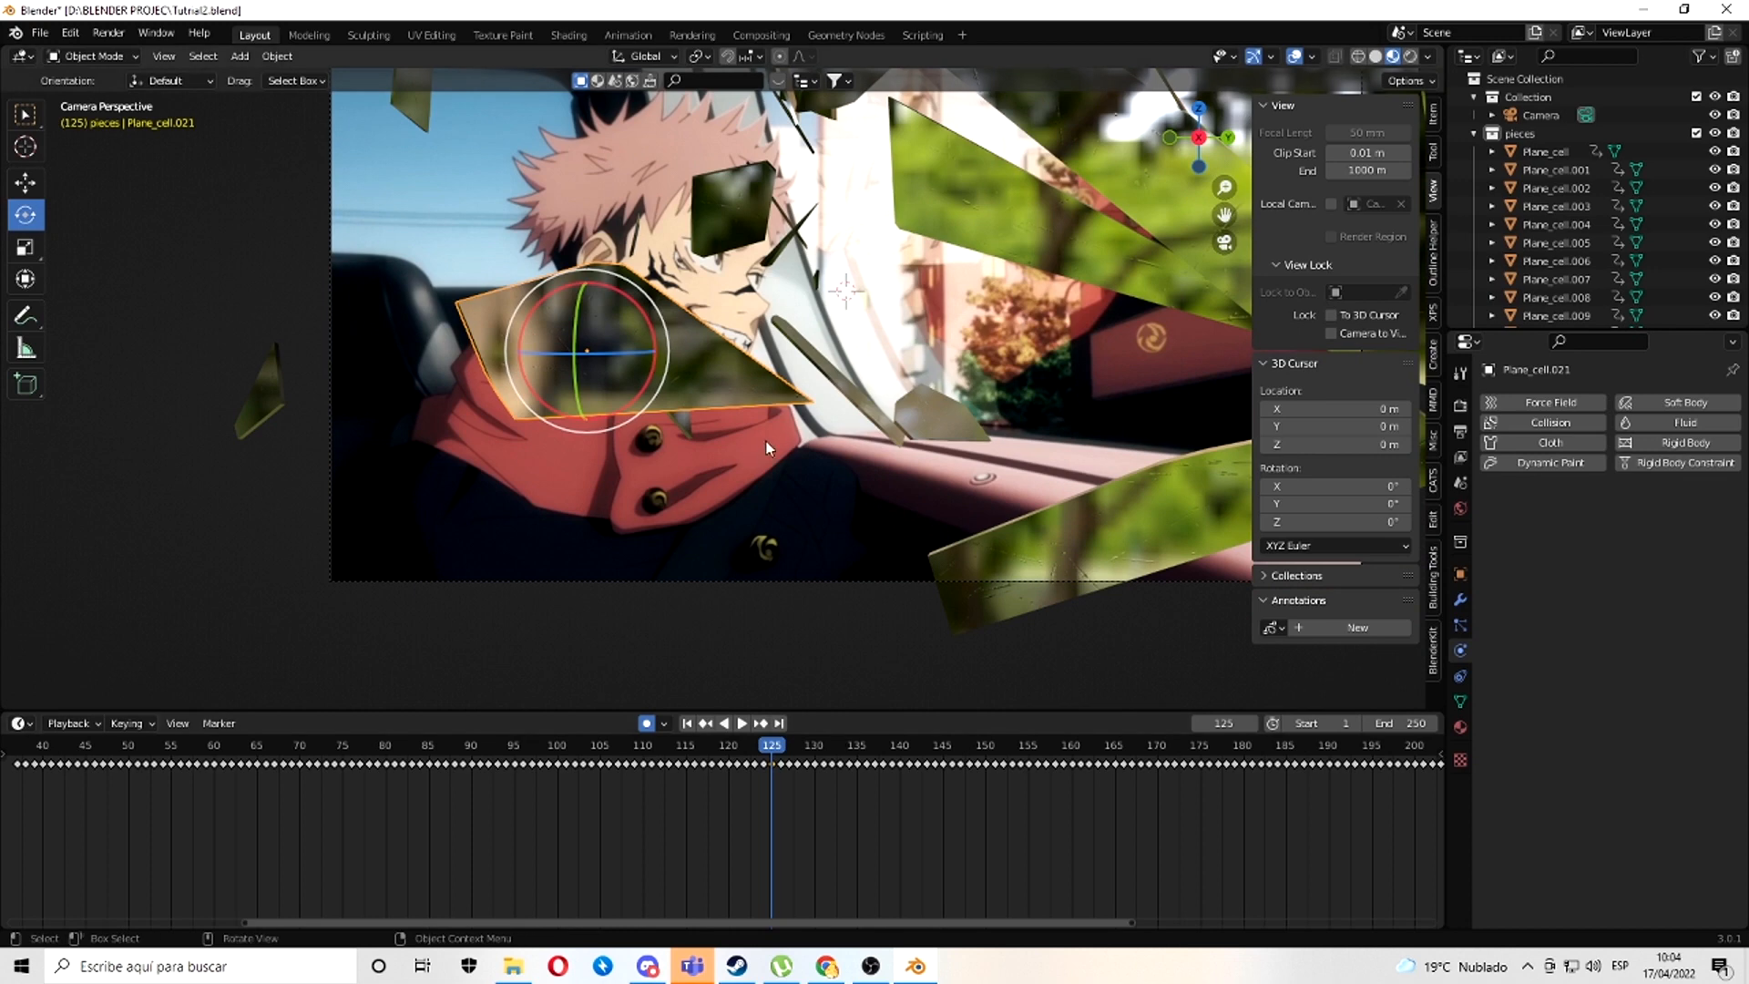
{"action": "scroll", "coordinate": [870, 521], "scroll_direction": "down", "scroll_amount": 1}
{"action": "scroll", "coordinate": [814, 437], "scroll_direction": "down", "scroll_amount": 2}
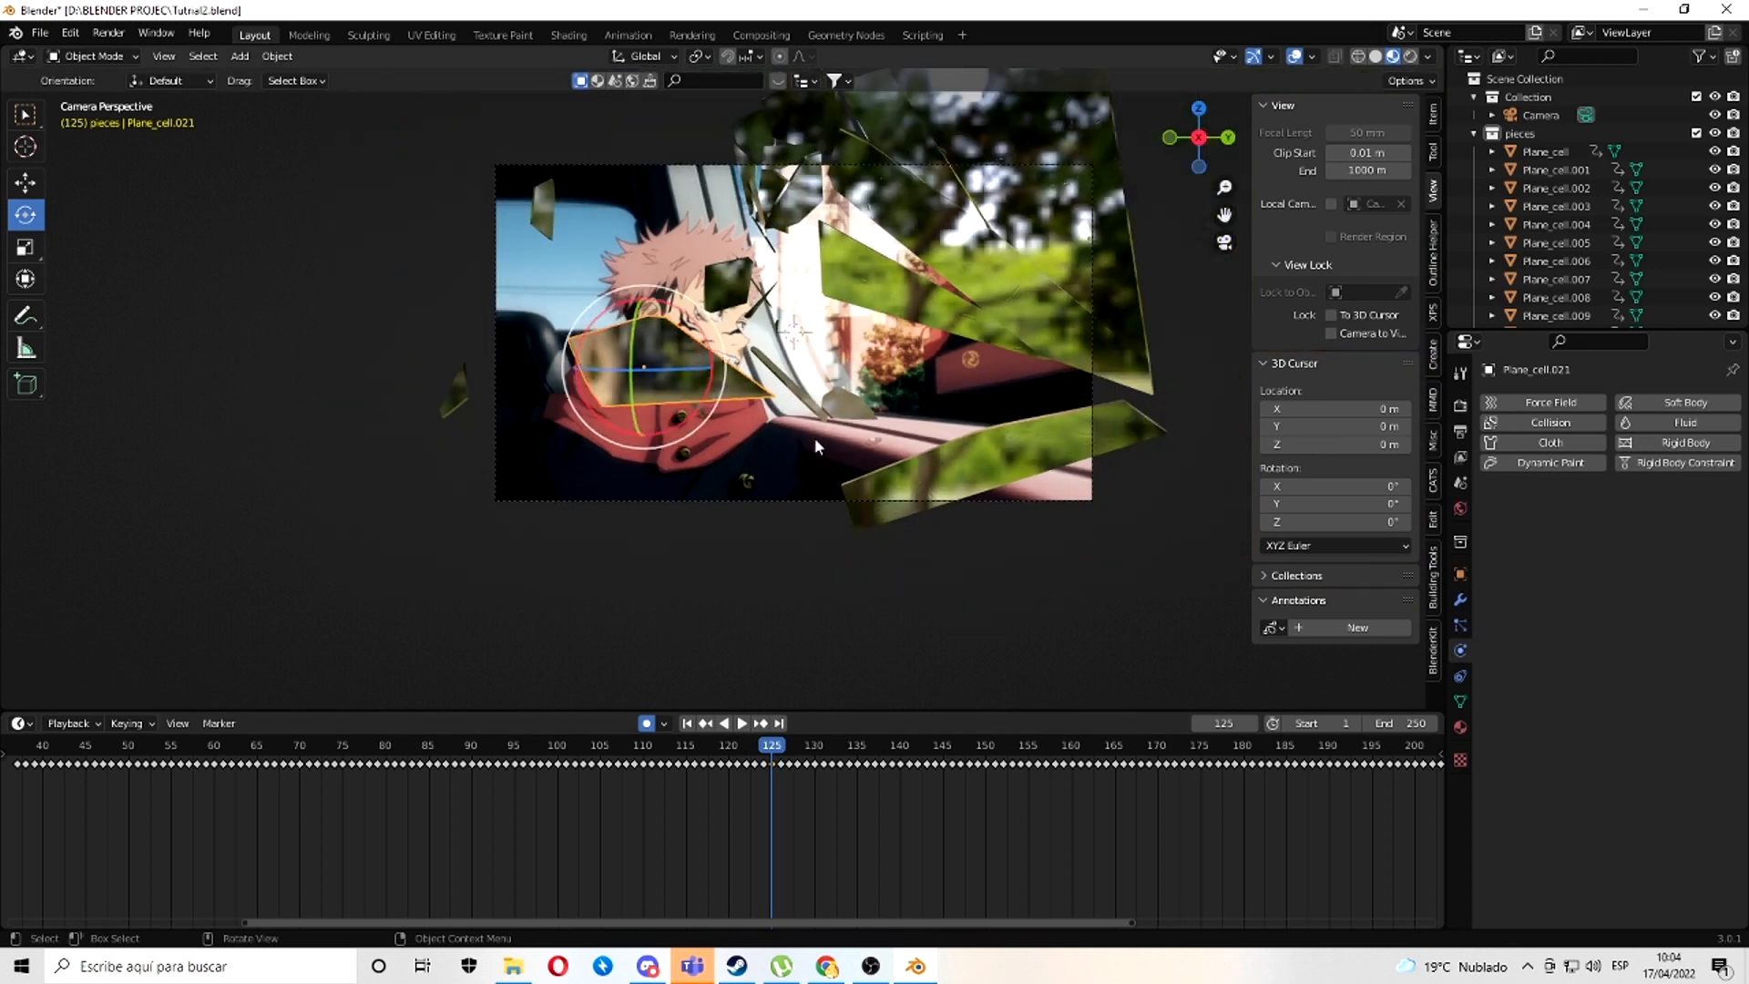
{"action": "key", "text": "g"}
{"action": "left_click", "coordinate": [846, 419]}
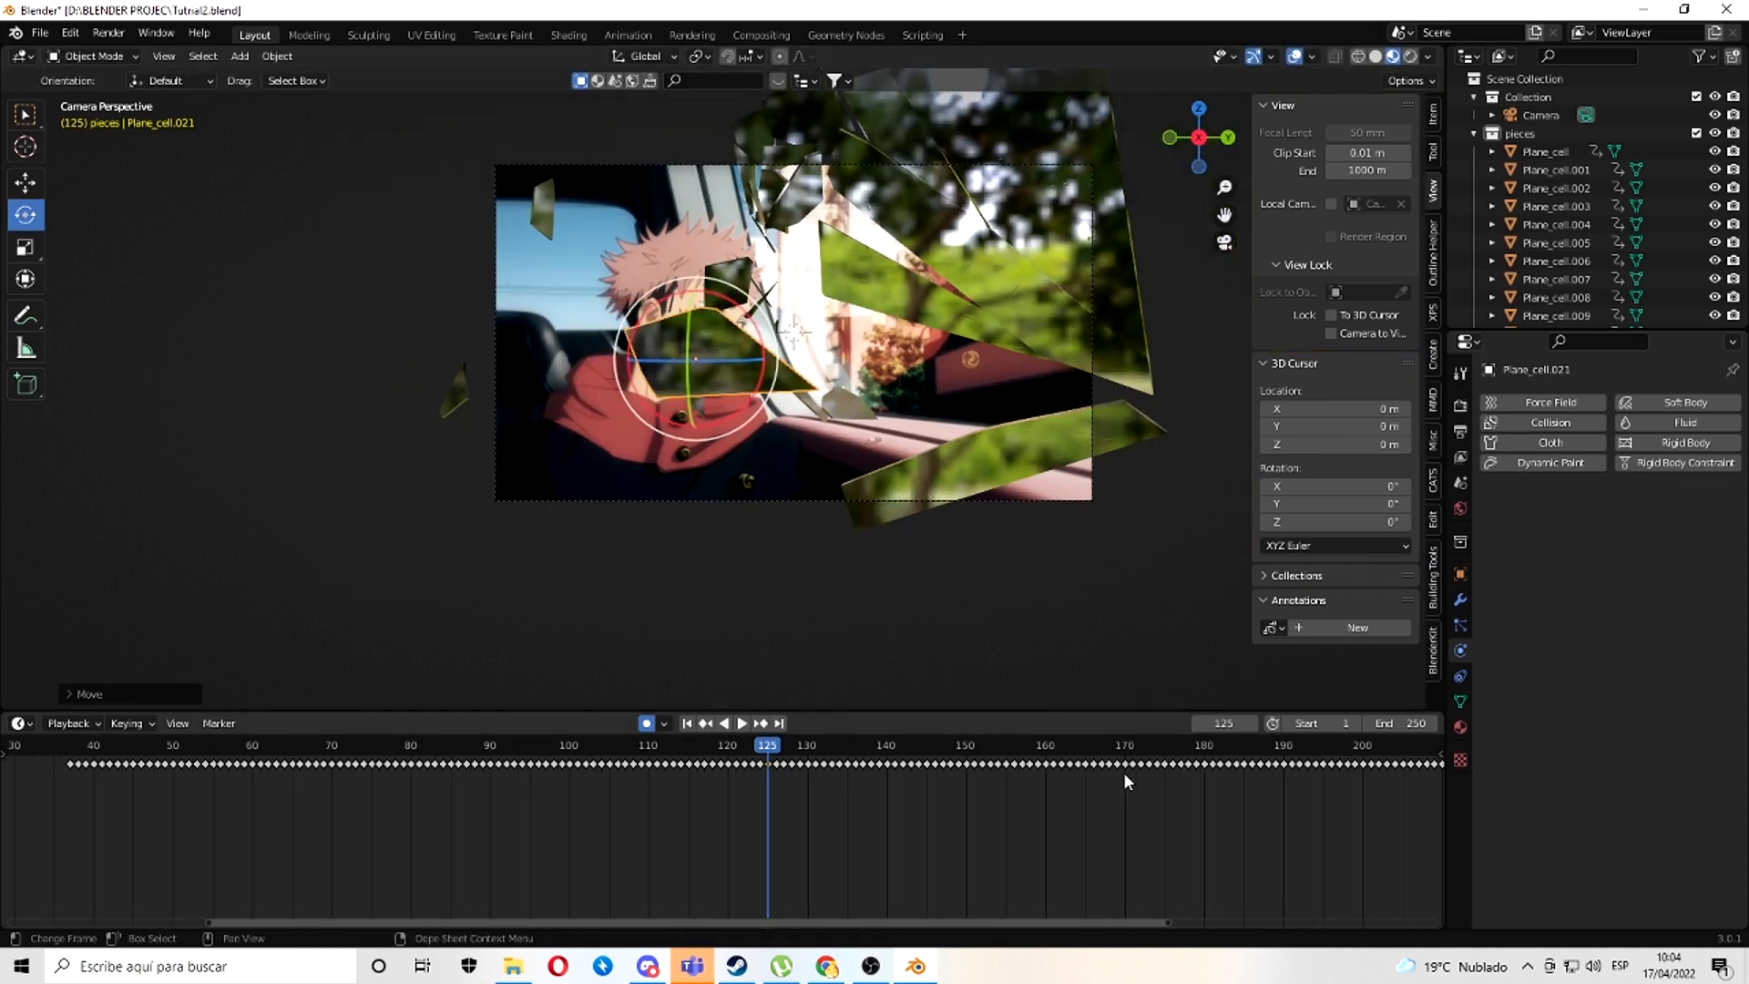
- Delete the shard's baked keyframes between frames 37 and 125, keeping the ones at both ends
{"action": "scroll", "coordinate": [1175, 792], "scroll_direction": "down", "scroll_amount": 3}
{"action": "scroll", "coordinate": [751, 787], "scroll_direction": "up", "scroll_amount": 4}
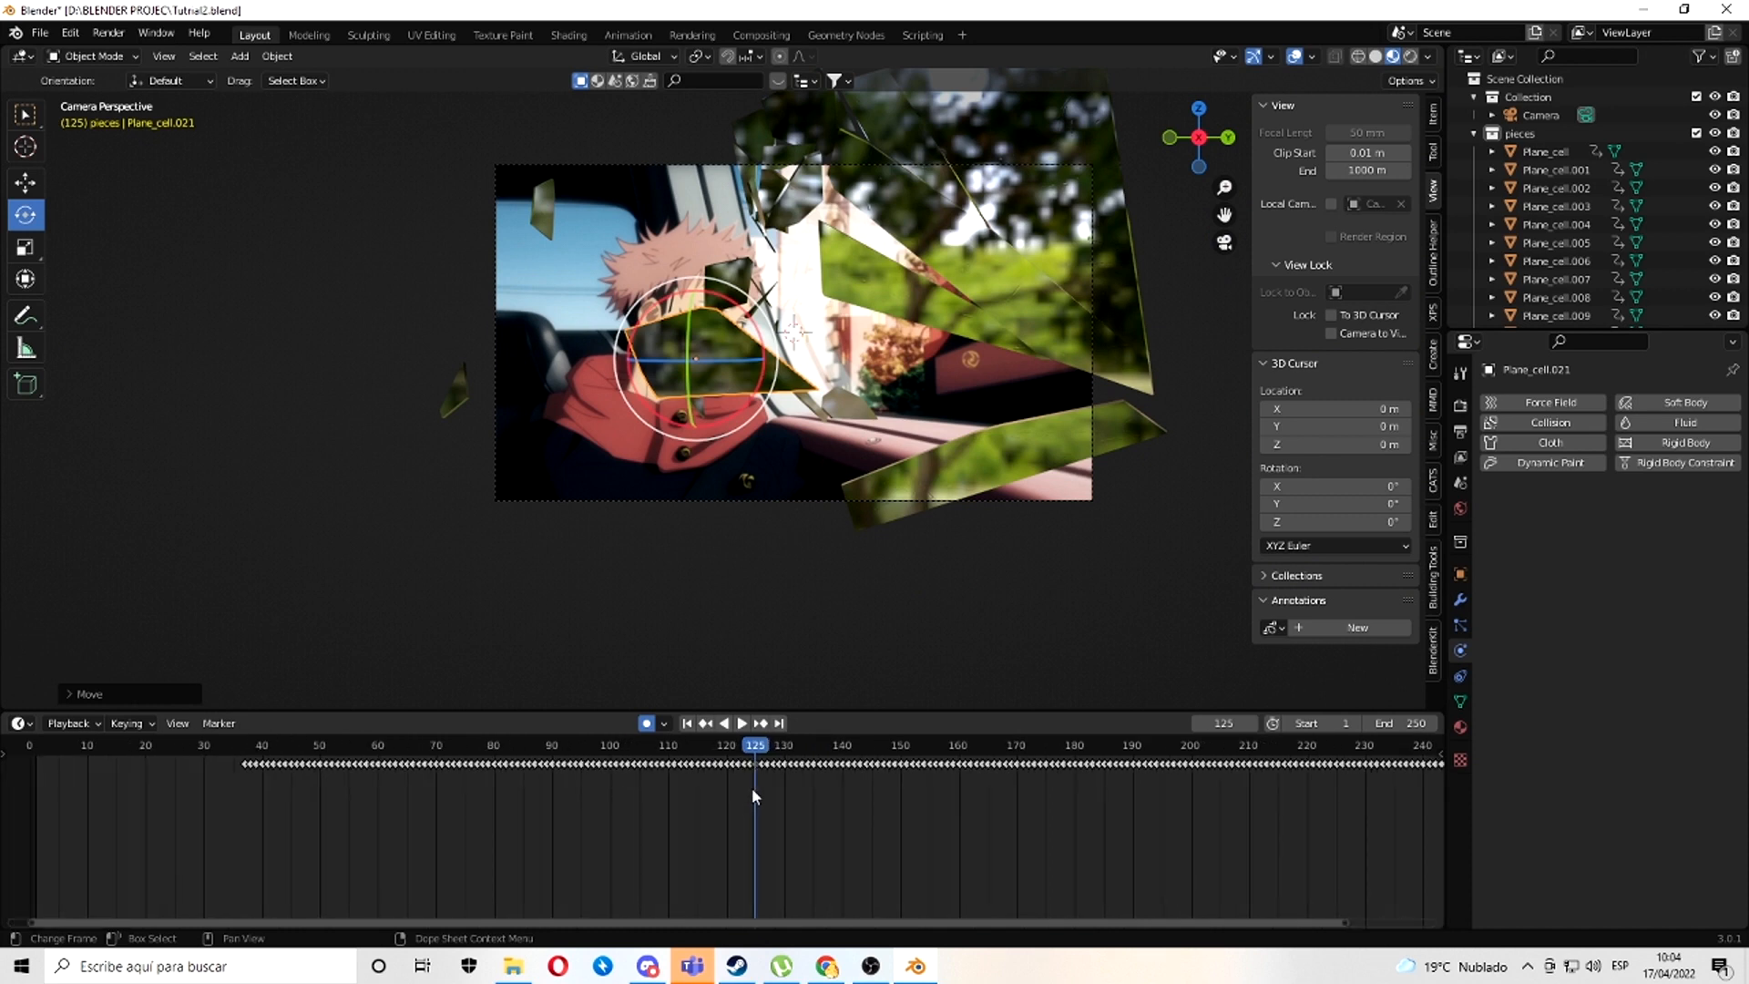
{"action": "left_click_drag", "start_coordinate": [767, 773], "coordinate": [91, 758]}
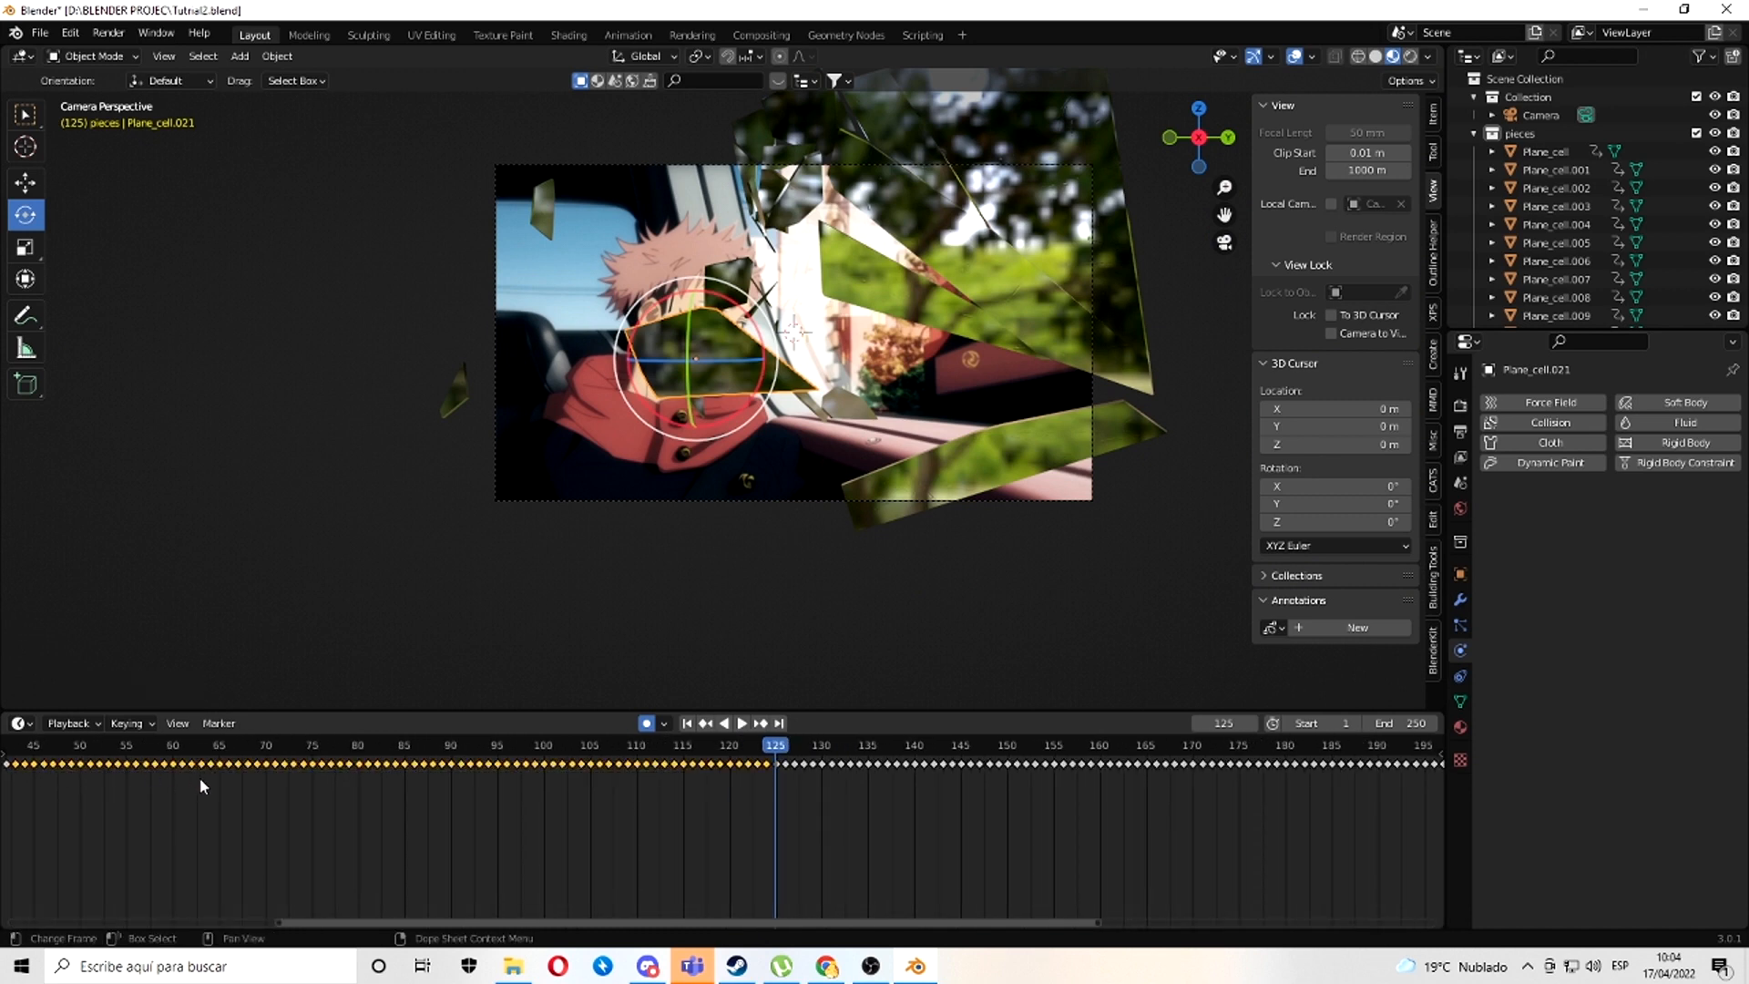
{"action": "key", "text": "Delete"}
{"action": "scroll", "coordinate": [500, 801], "scroll_direction": "down", "scroll_amount": 4}
{"action": "left_click_drag", "start_coordinate": [253, 763], "coordinate": [172, 772]}
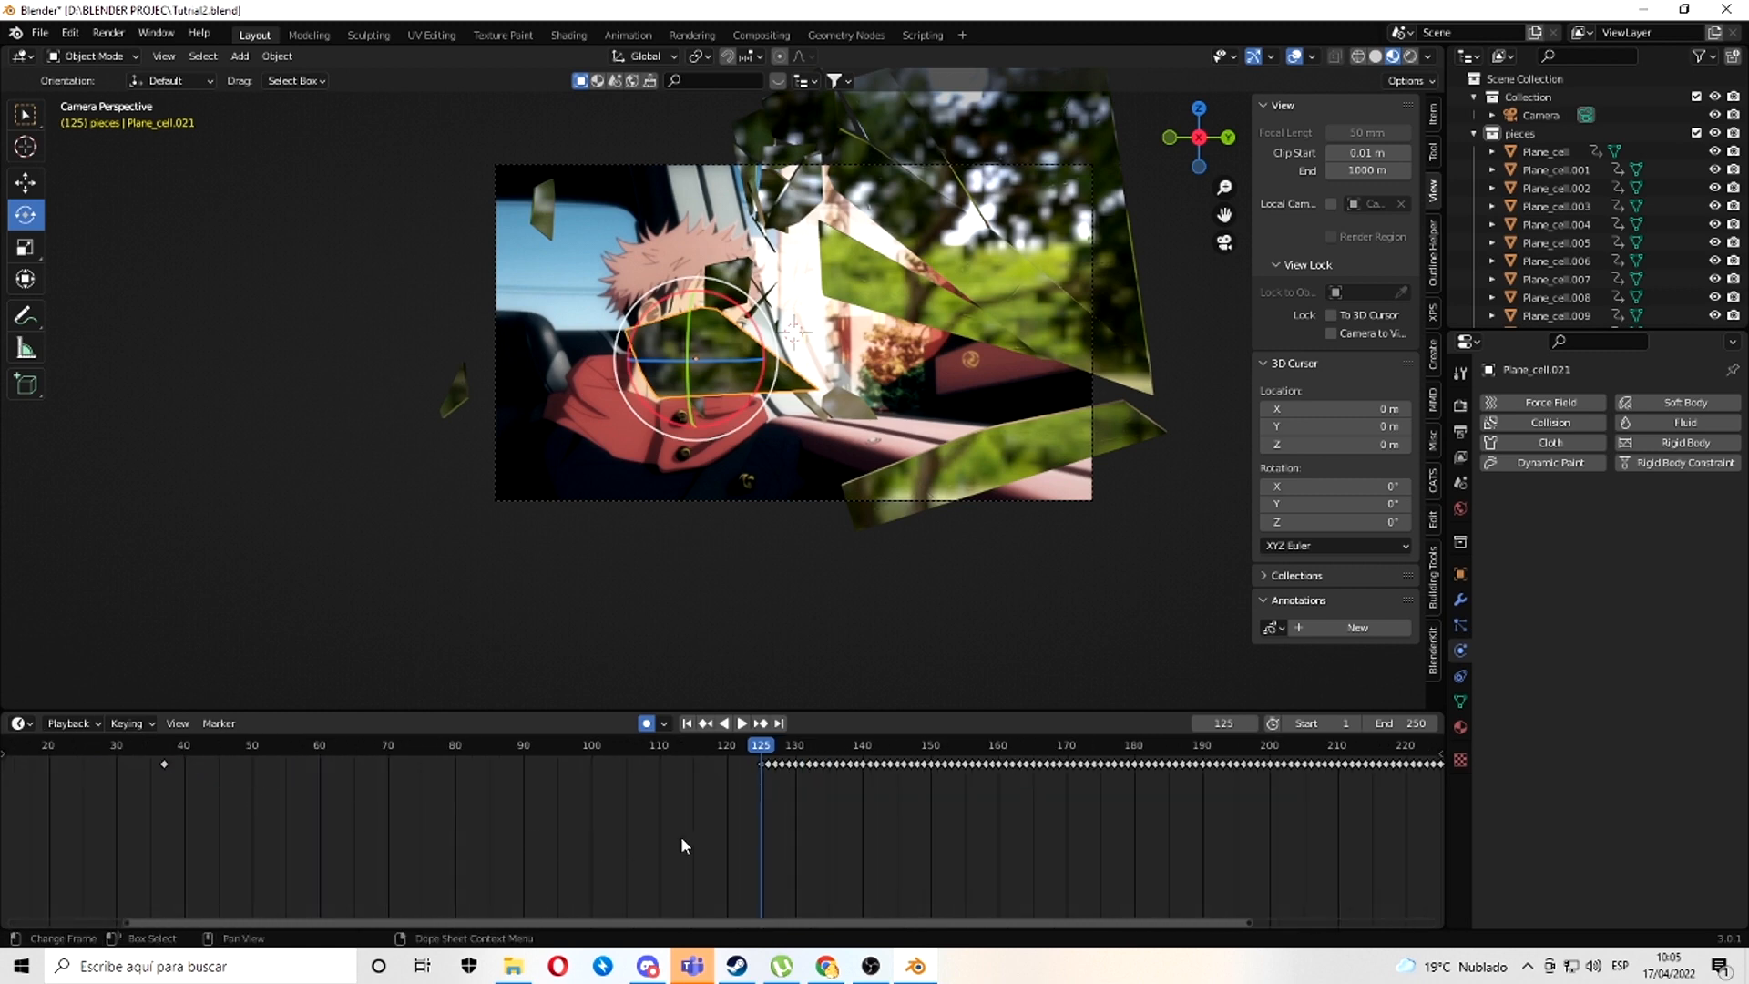
- Delete the shard's baked keyframes that follow frame 125, up to frame 190
{"action": "key", "text": "b"}
{"action": "left_click_drag", "start_coordinate": [840, 751], "coordinate": [1203, 780]}
{"action": "key", "text": "Delete"}
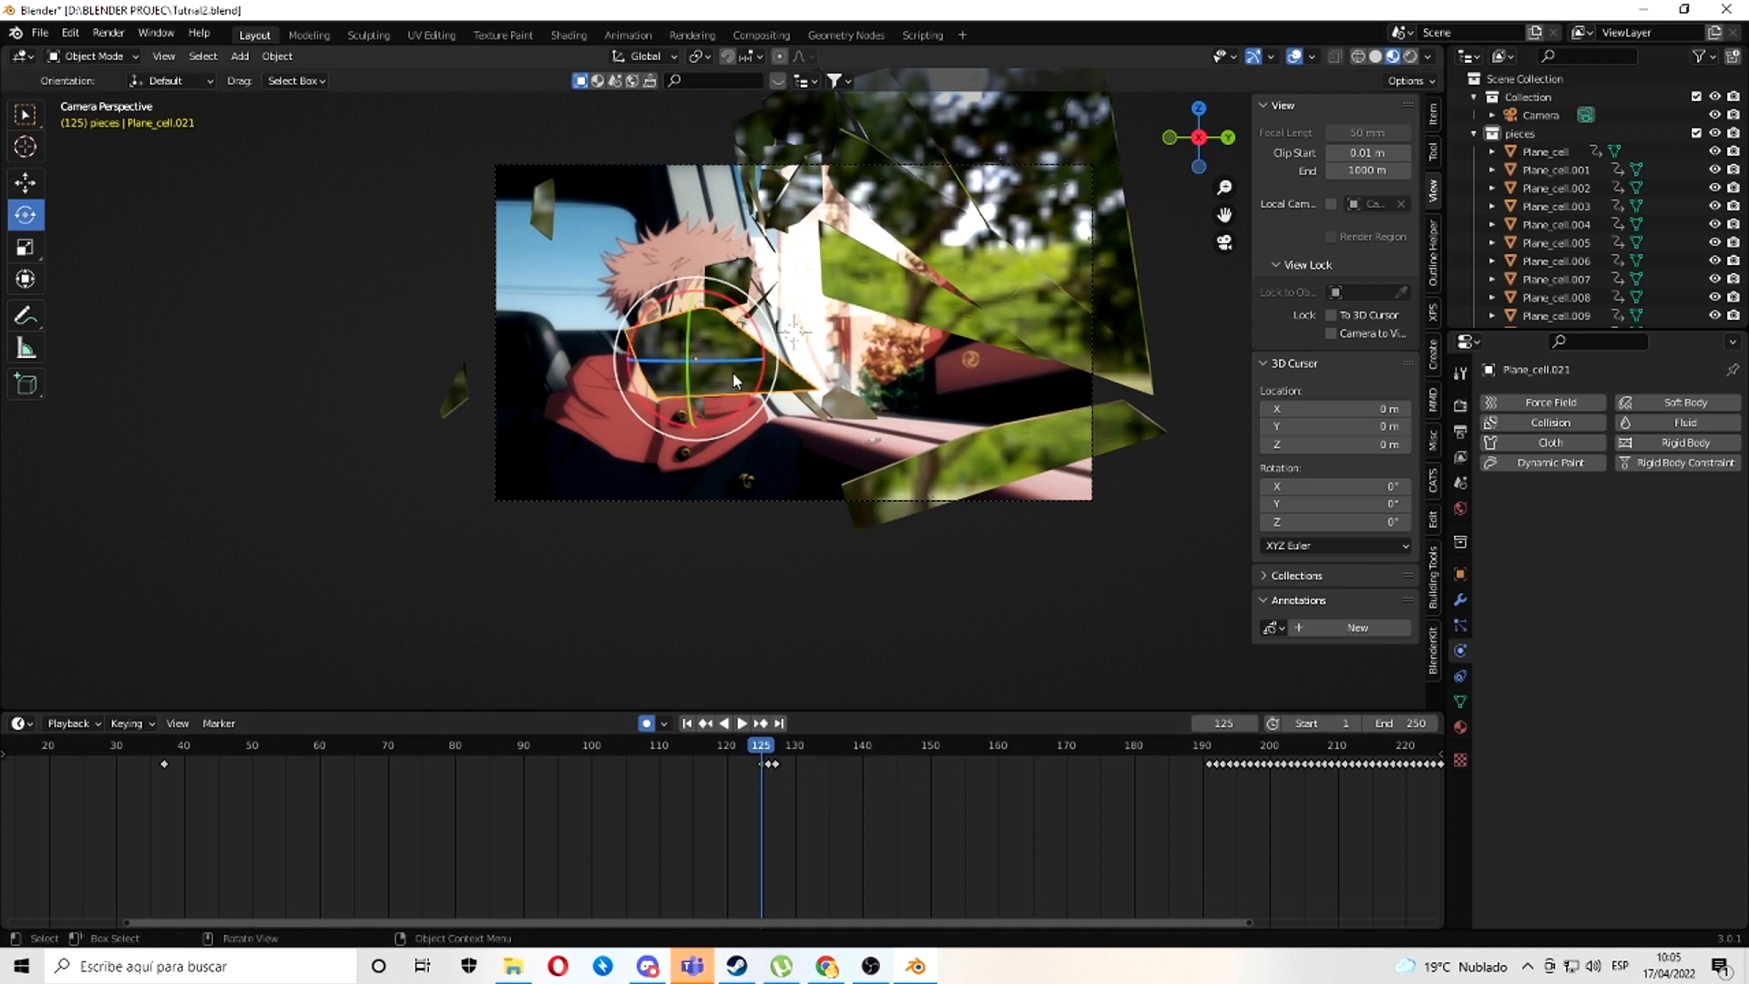
{"action": "scroll", "coordinate": [732, 371], "scroll_direction": "up", "scroll_amount": 2}
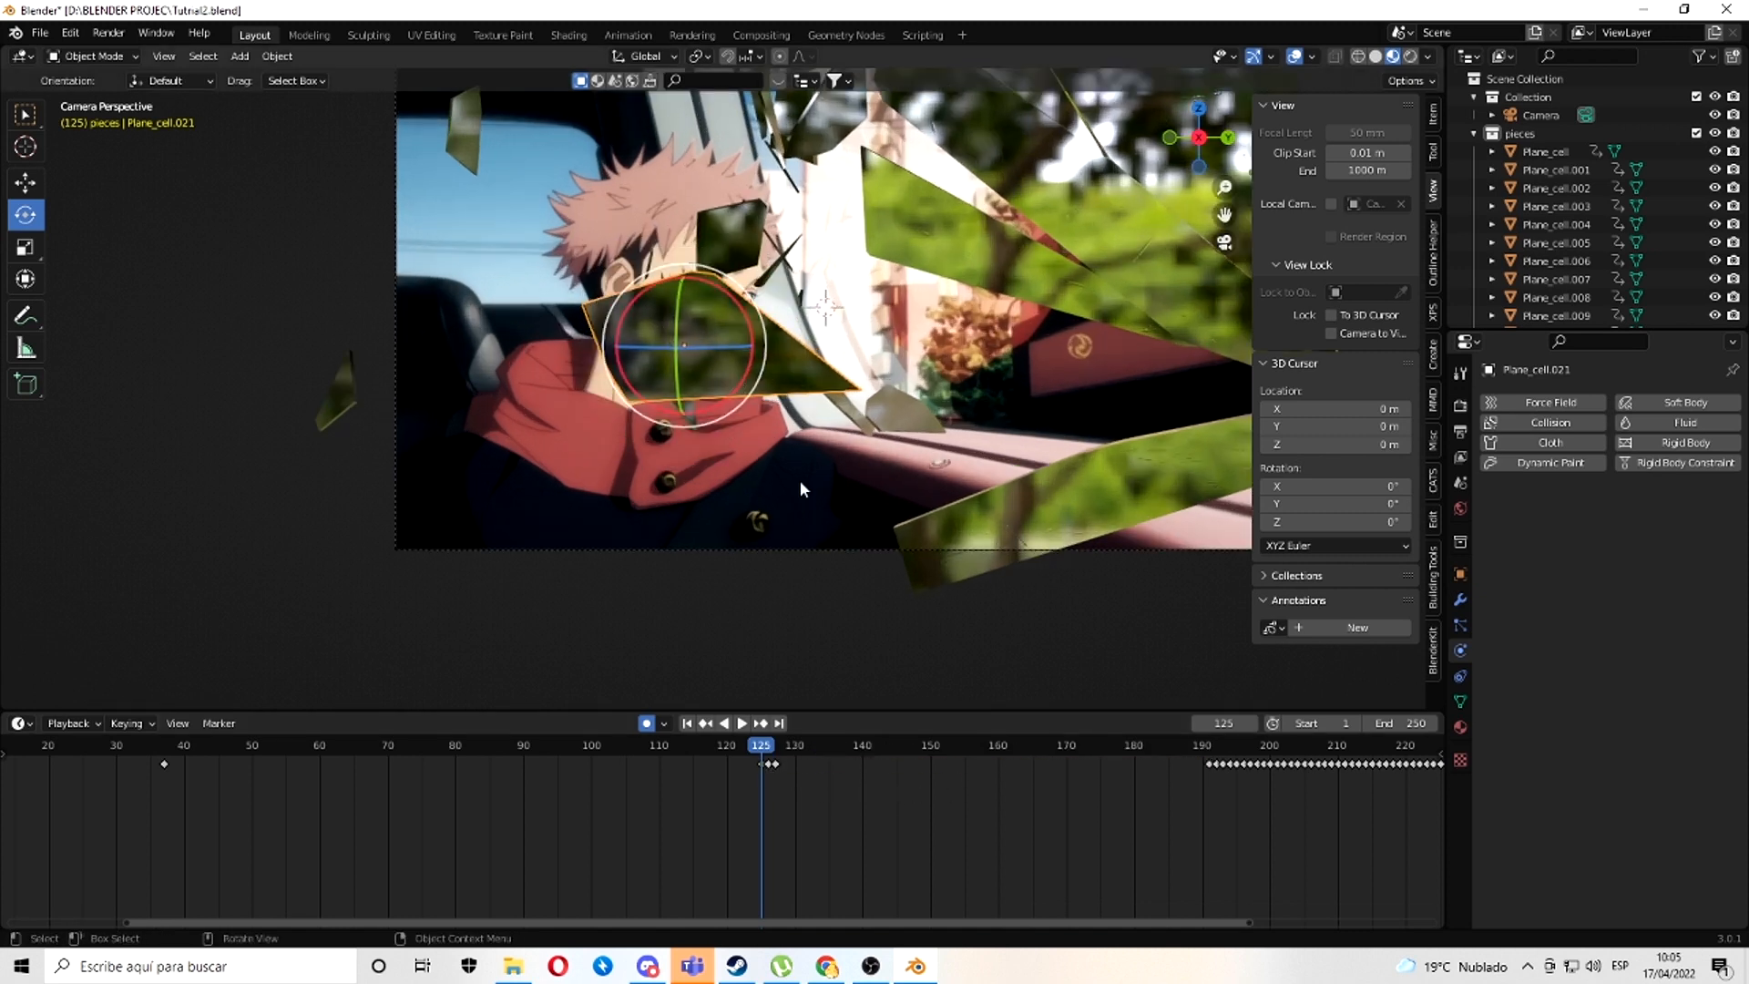
{"action": "left_click", "coordinate": [774, 774]}
{"action": "scroll", "coordinate": [1085, 855], "scroll_direction": "down", "scroll_amount": 3}
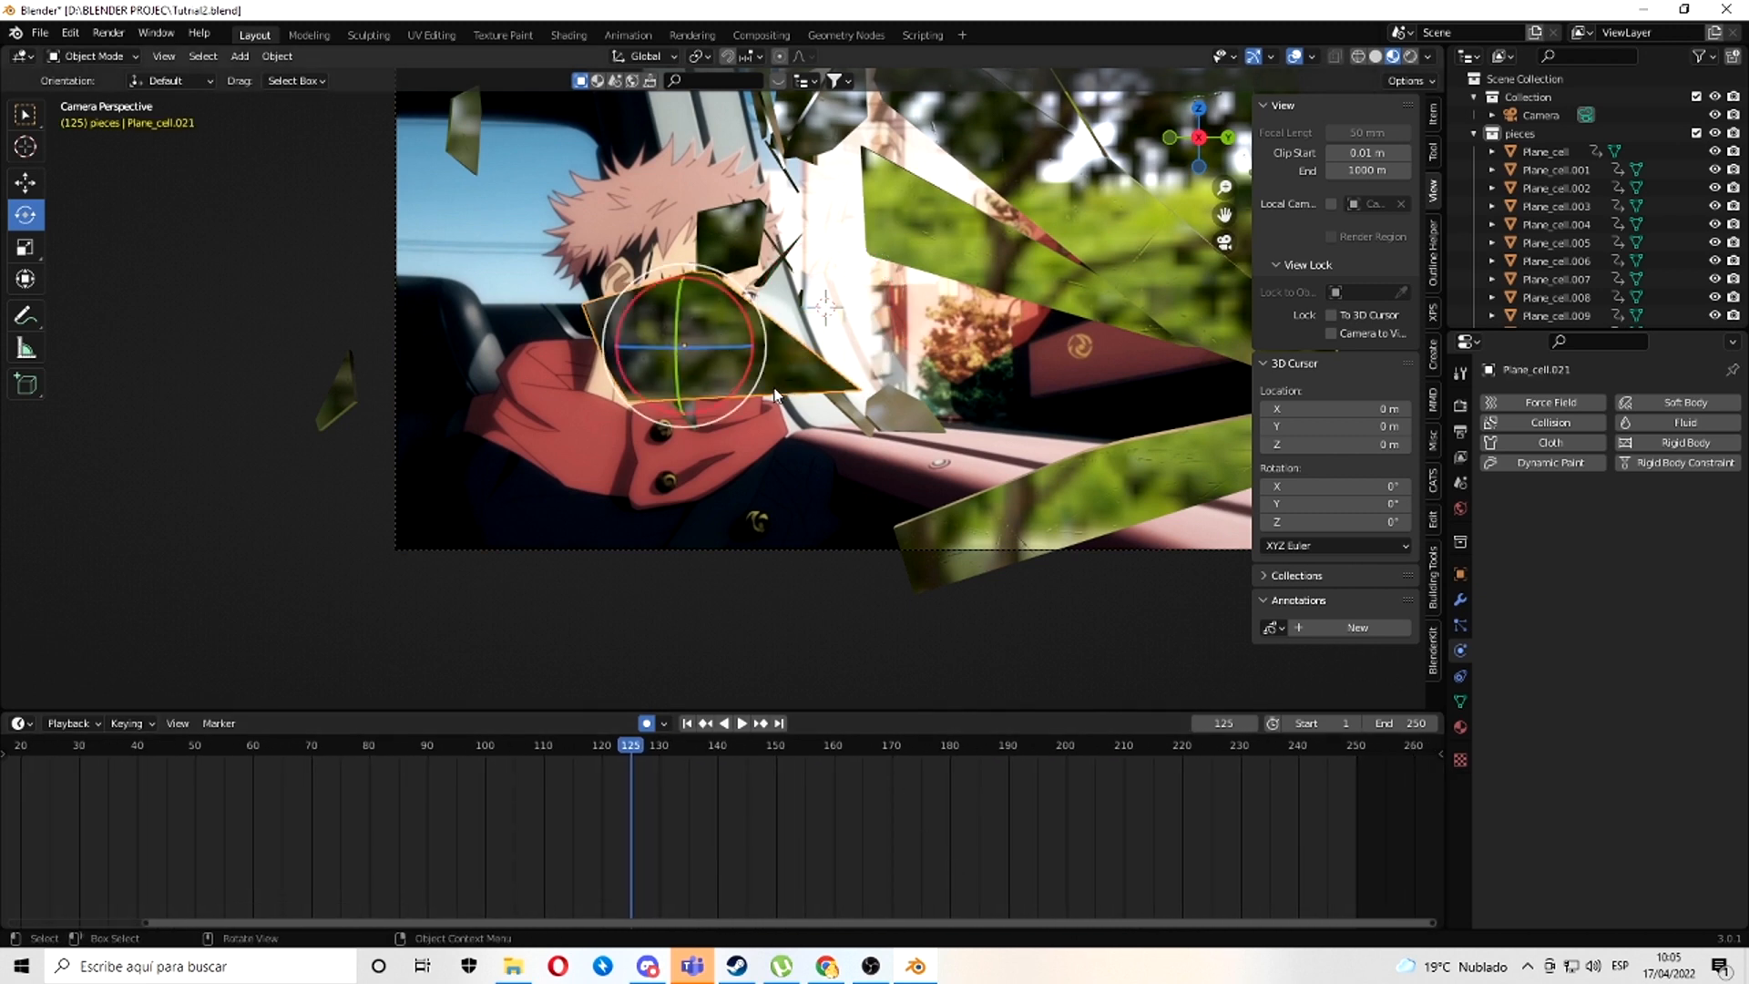
{"action": "scroll", "coordinate": [1439, 820], "scroll_direction": "up", "scroll_amount": 2}
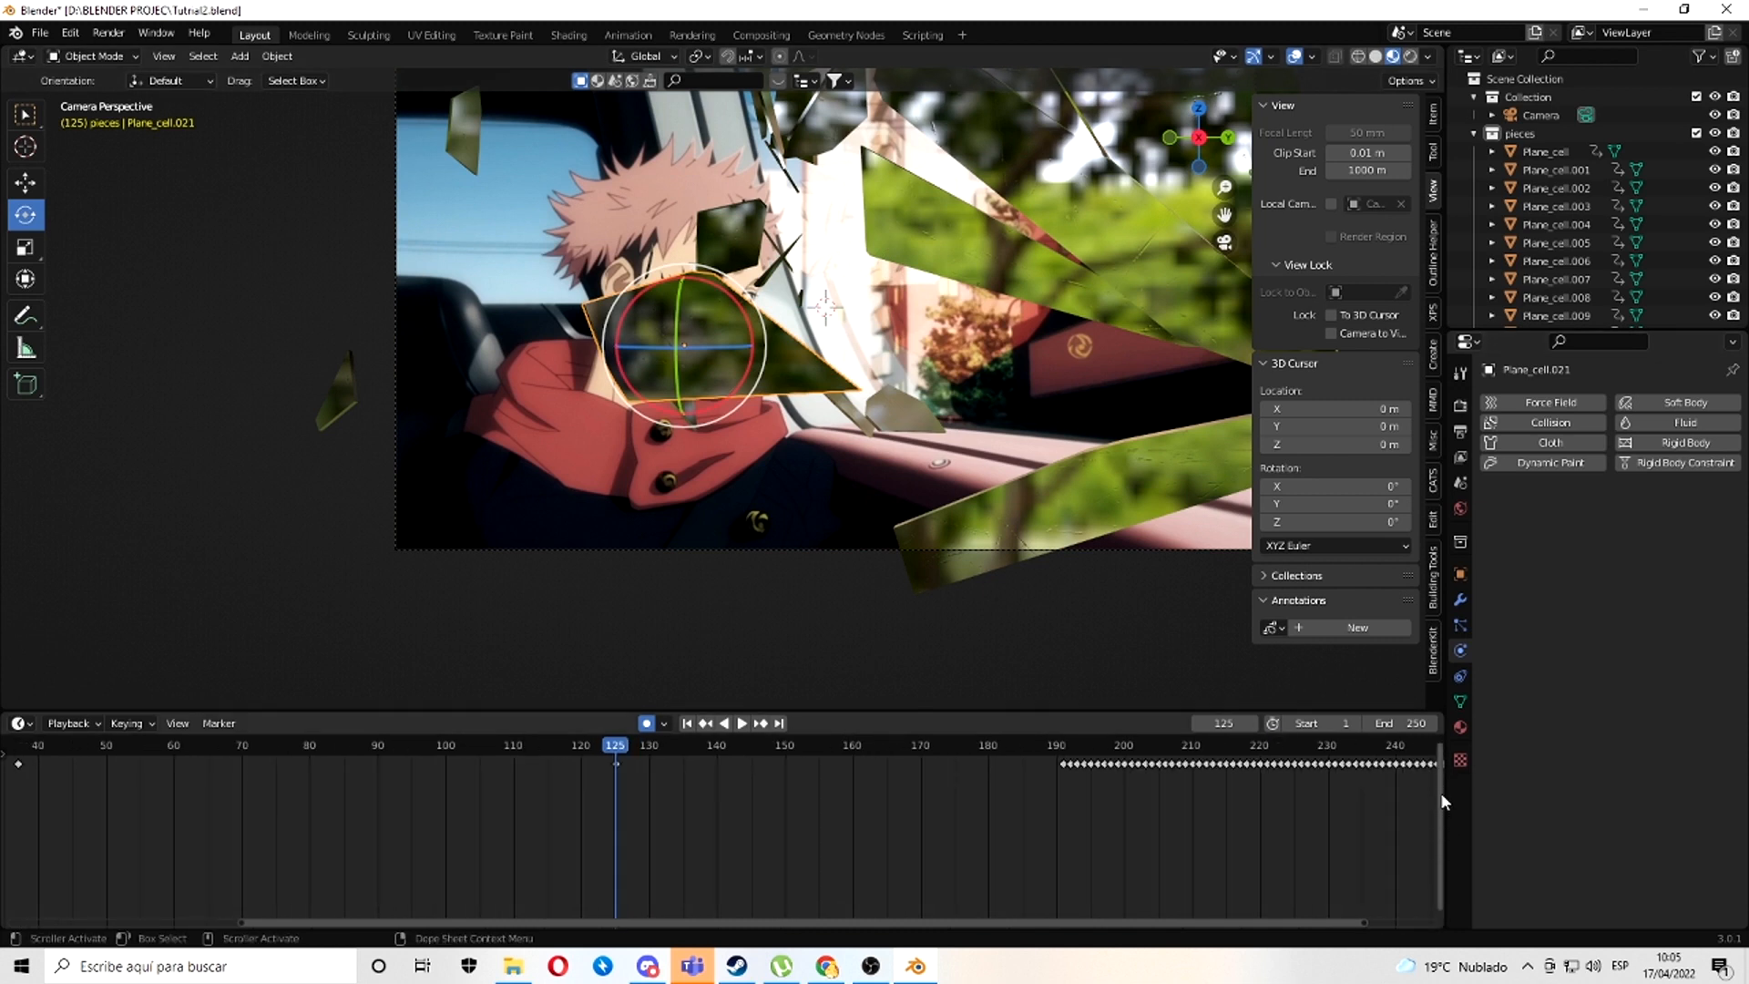
- Delete the shard's remaining baked keyframes after frame 190, keeping only the last one at frame 250
{"action": "scroll", "coordinate": [1042, 794], "scroll_direction": "down", "scroll_amount": 2}
{"action": "left_click_drag", "start_coordinate": [984, 779], "coordinate": [1315, 758]}
{"action": "key", "text": "Delete"}
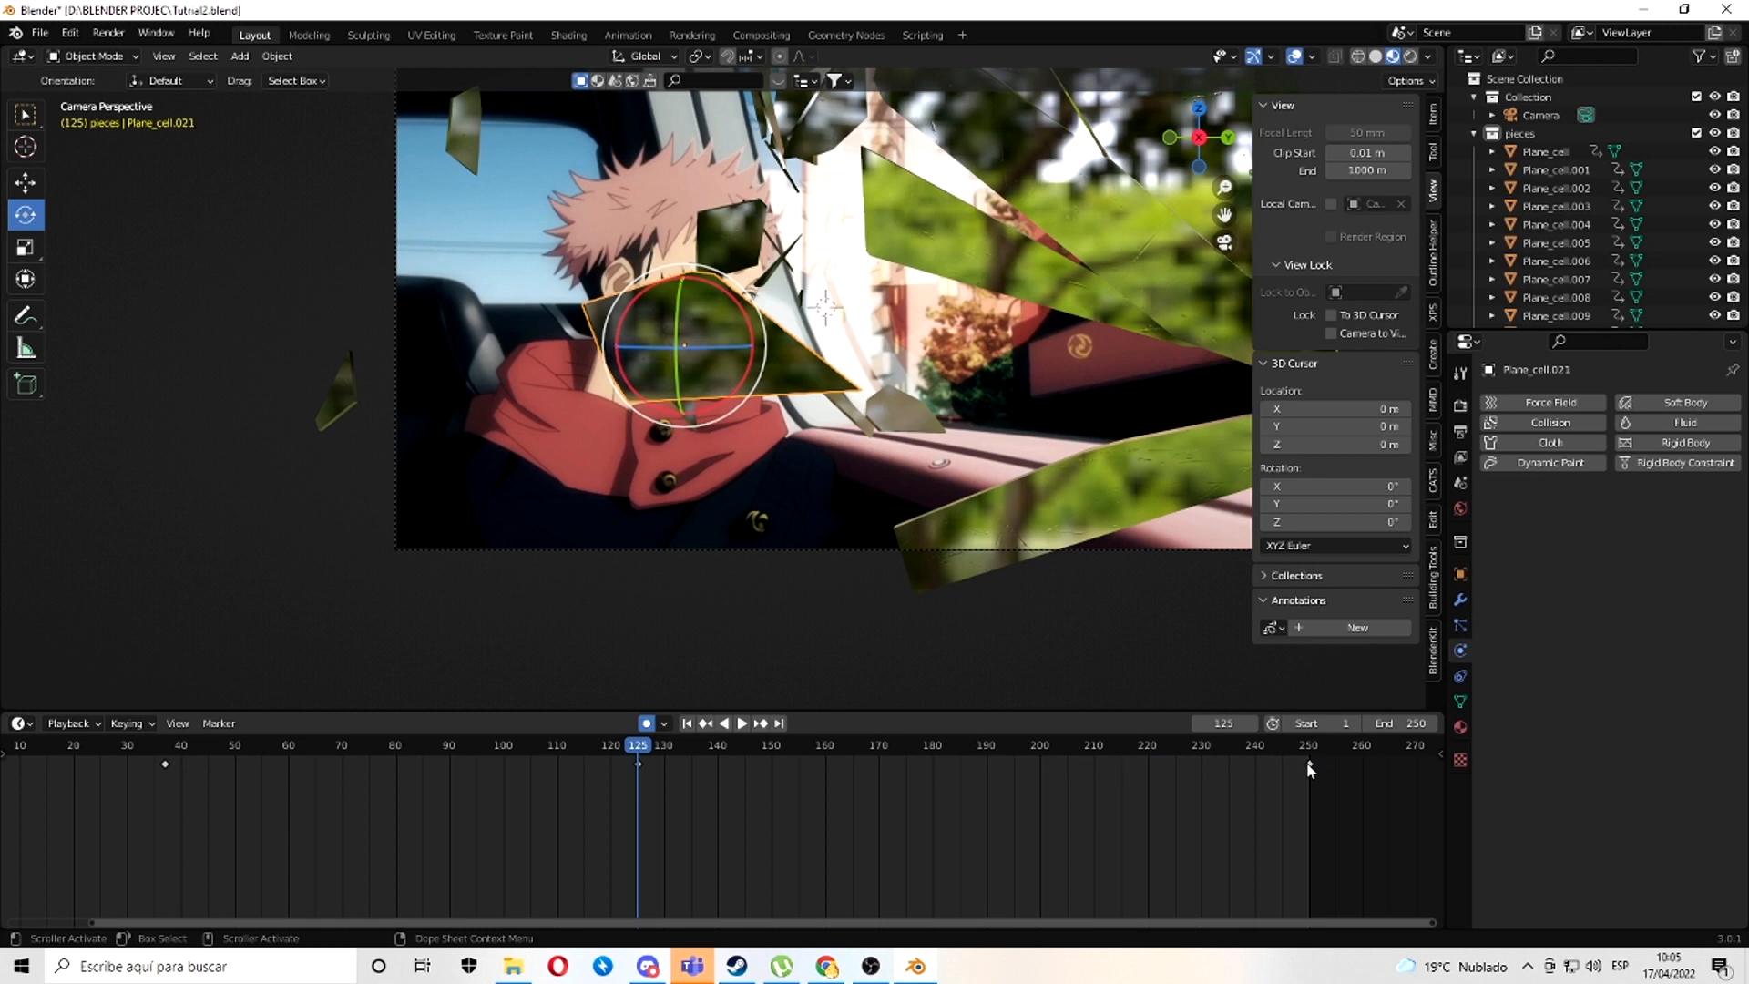
- Move the shard's middle keyframe to frame 100 and replay its motion from around frame 37
{"action": "key", "text": "g"}
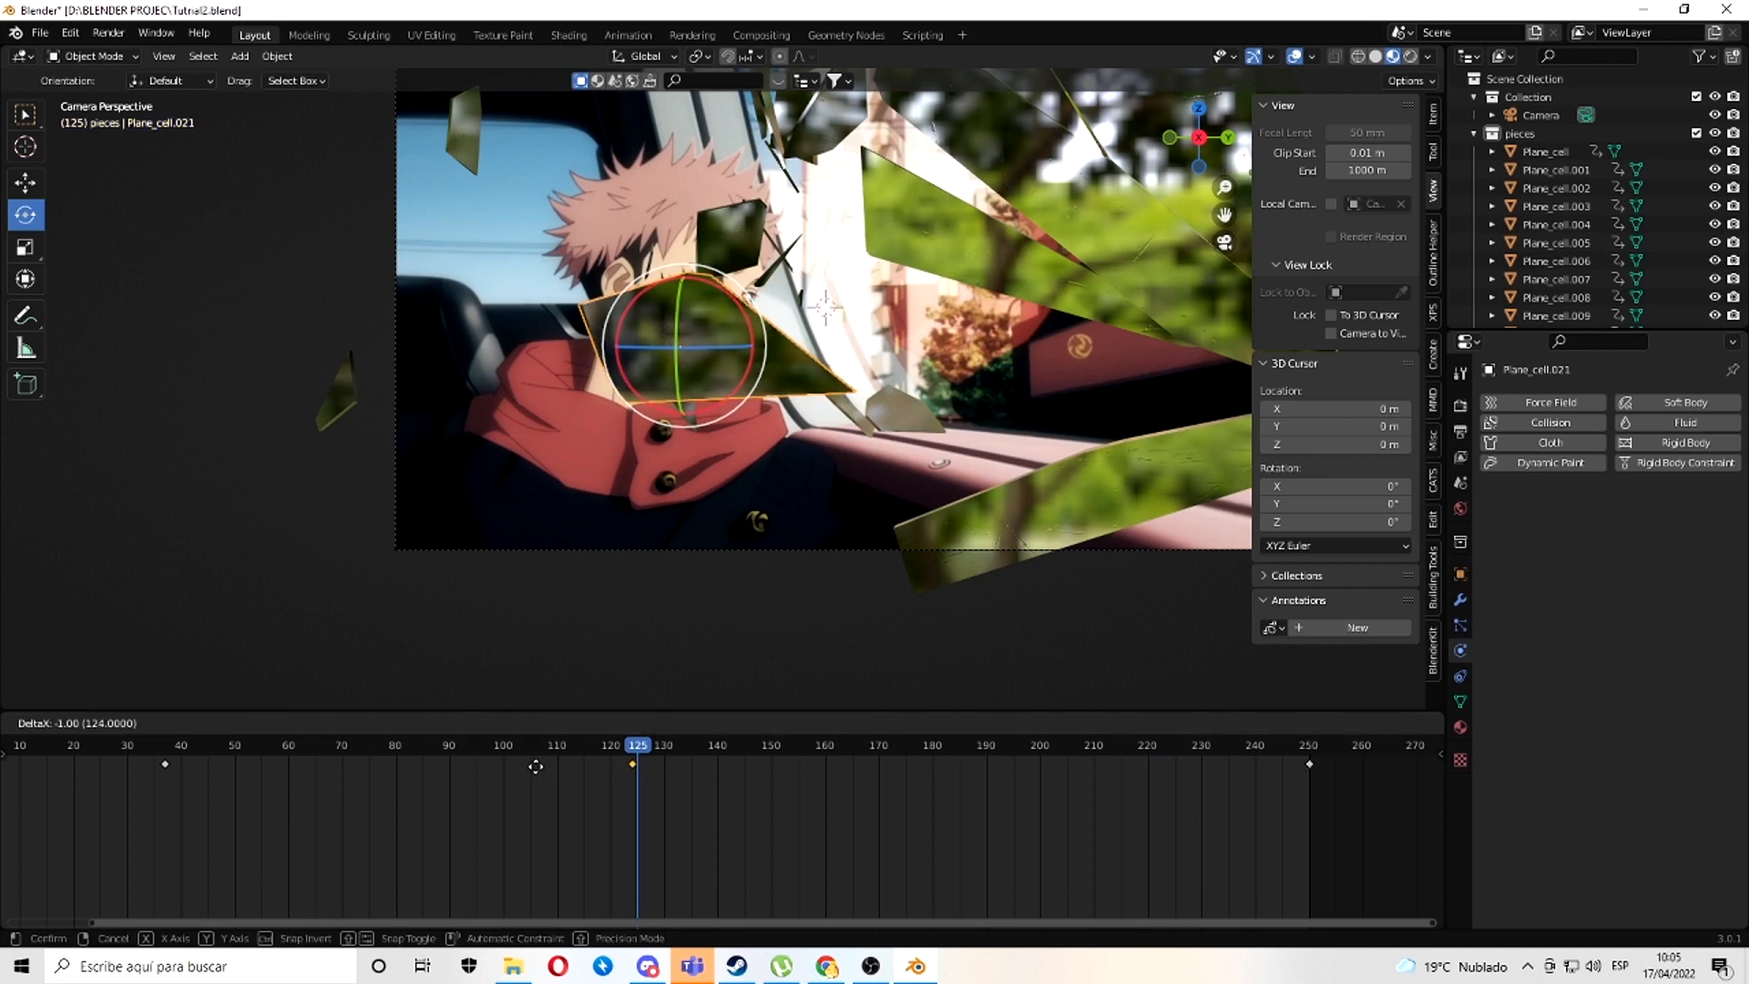
{"action": "left_click", "coordinate": [421, 768]}
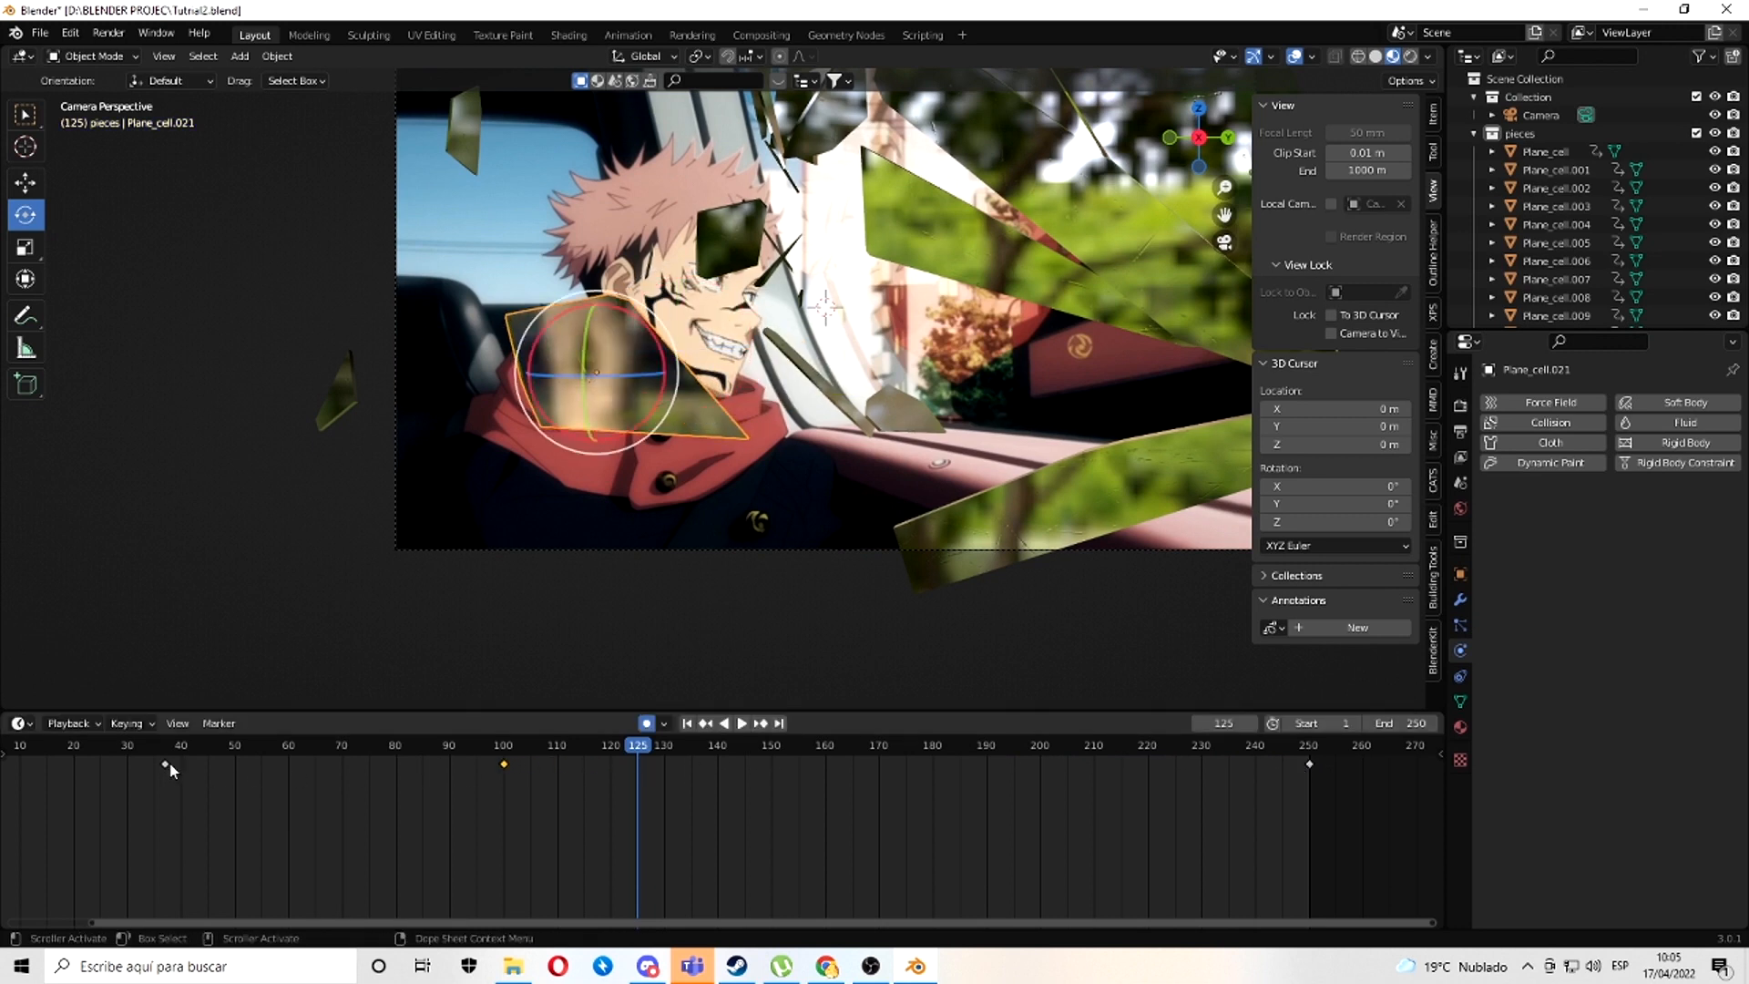
{"action": "left_click", "coordinate": [164, 747]}
{"action": "key", "text": "space"}
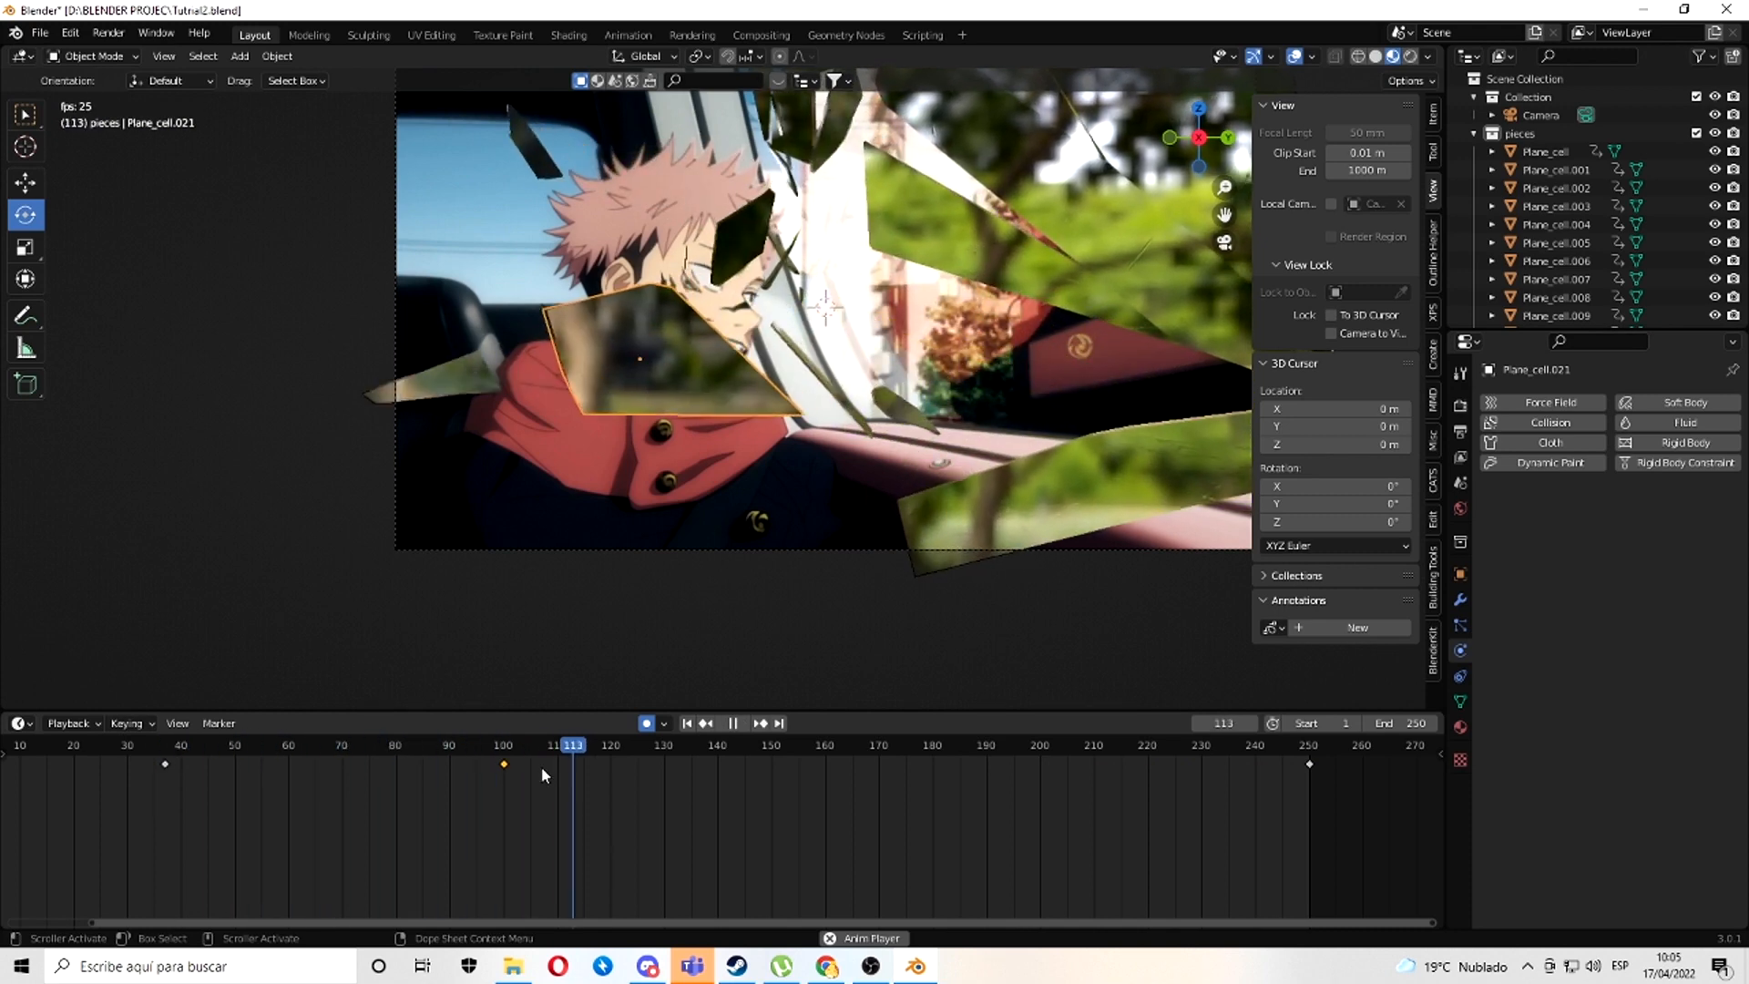
{"action": "left_click", "coordinate": [506, 752]}
{"action": "key", "text": "space"}
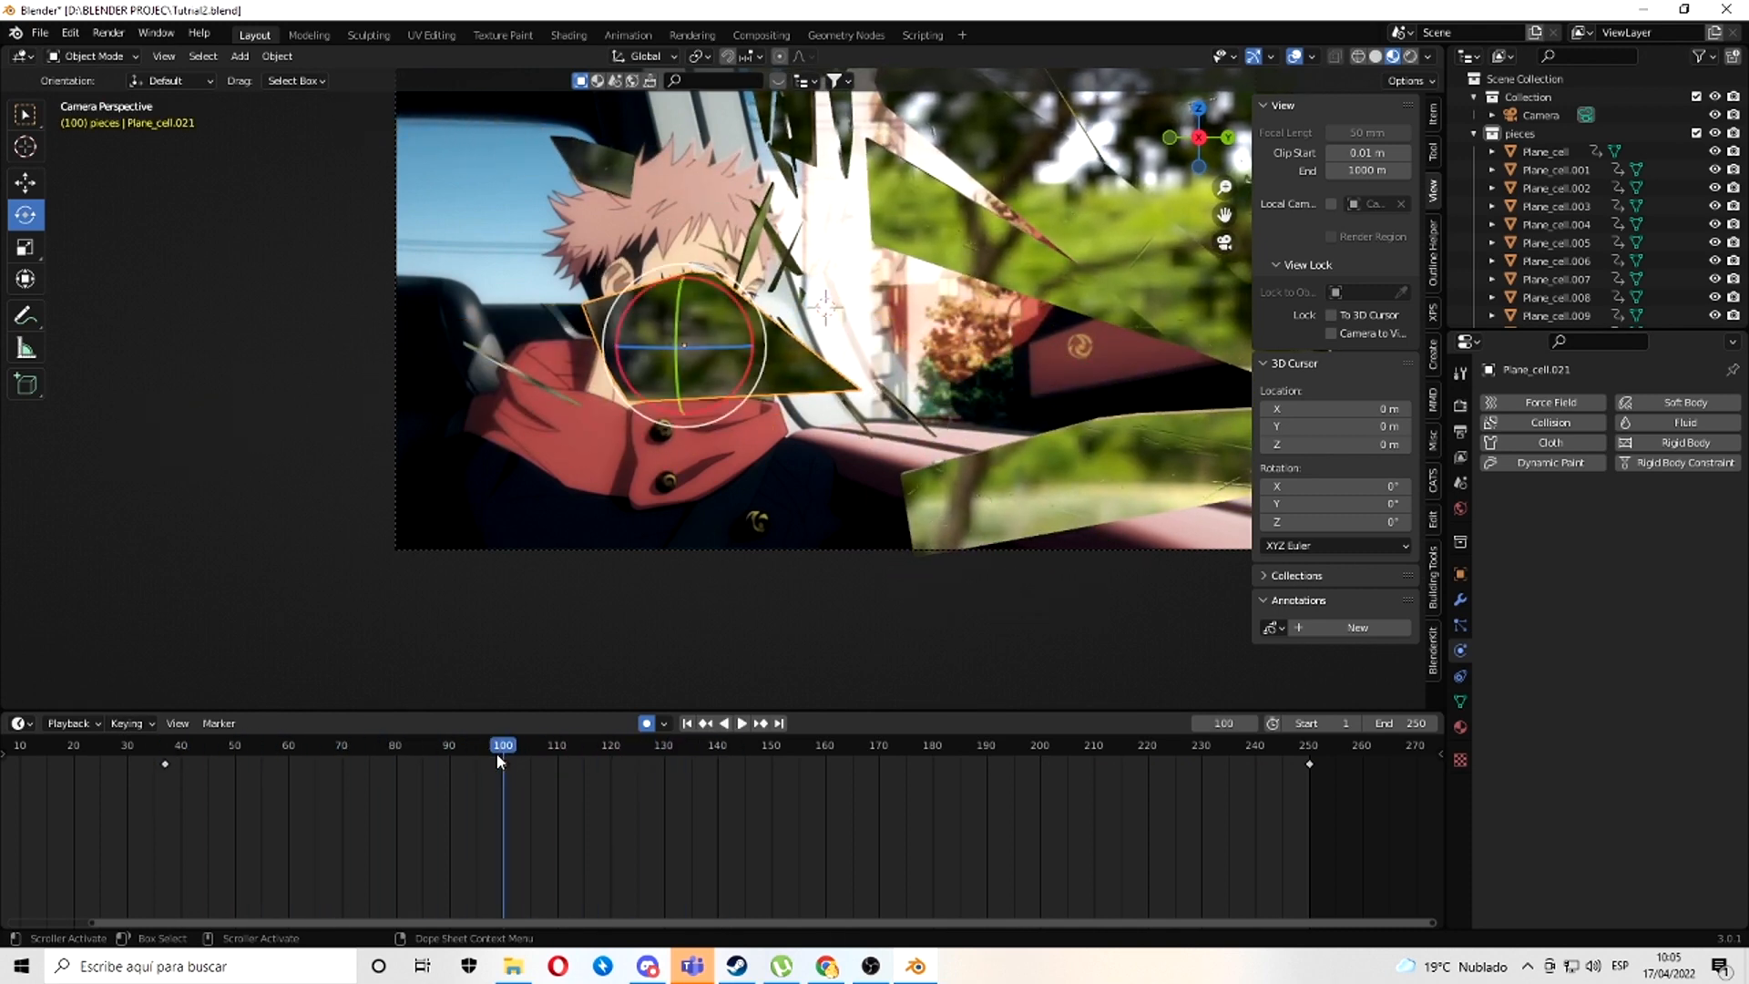
{"action": "left_click_drag", "start_coordinate": [500, 754], "coordinate": [184, 745]}
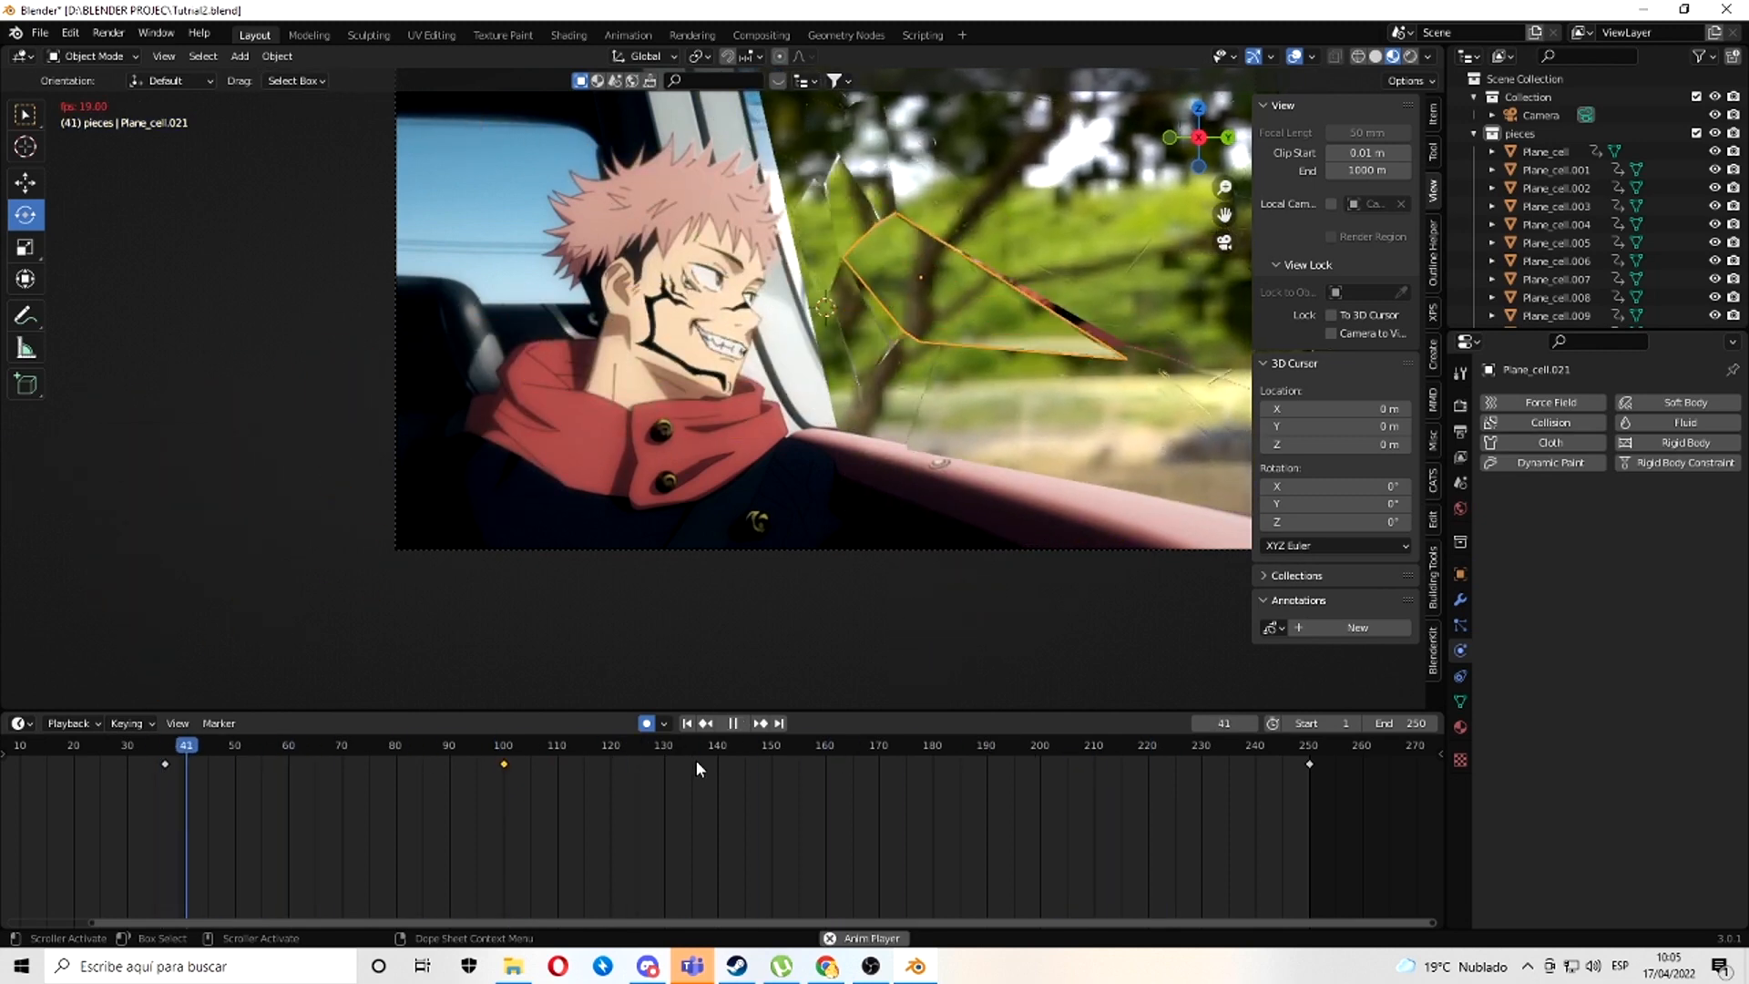
- Stop the playback, return to frame 100 to check the shard's position, and save the file
{"action": "key", "text": "space"}
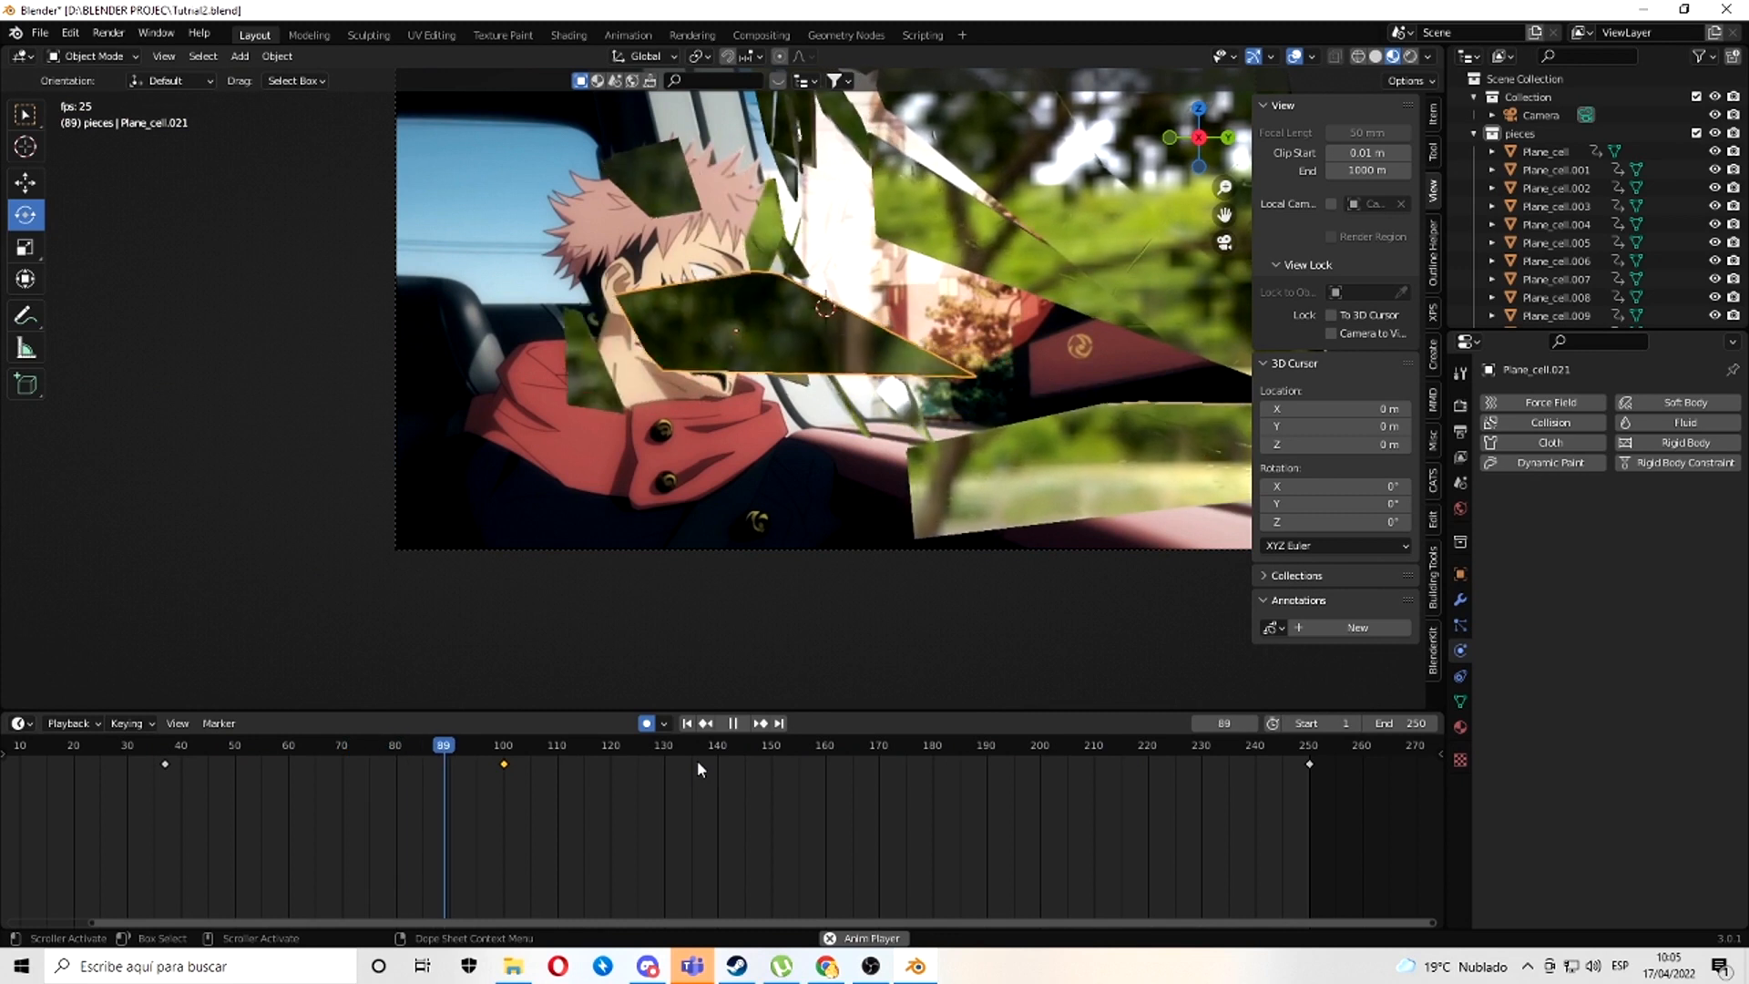
{"action": "key", "text": "space"}
{"action": "left_click", "coordinate": [501, 753]}
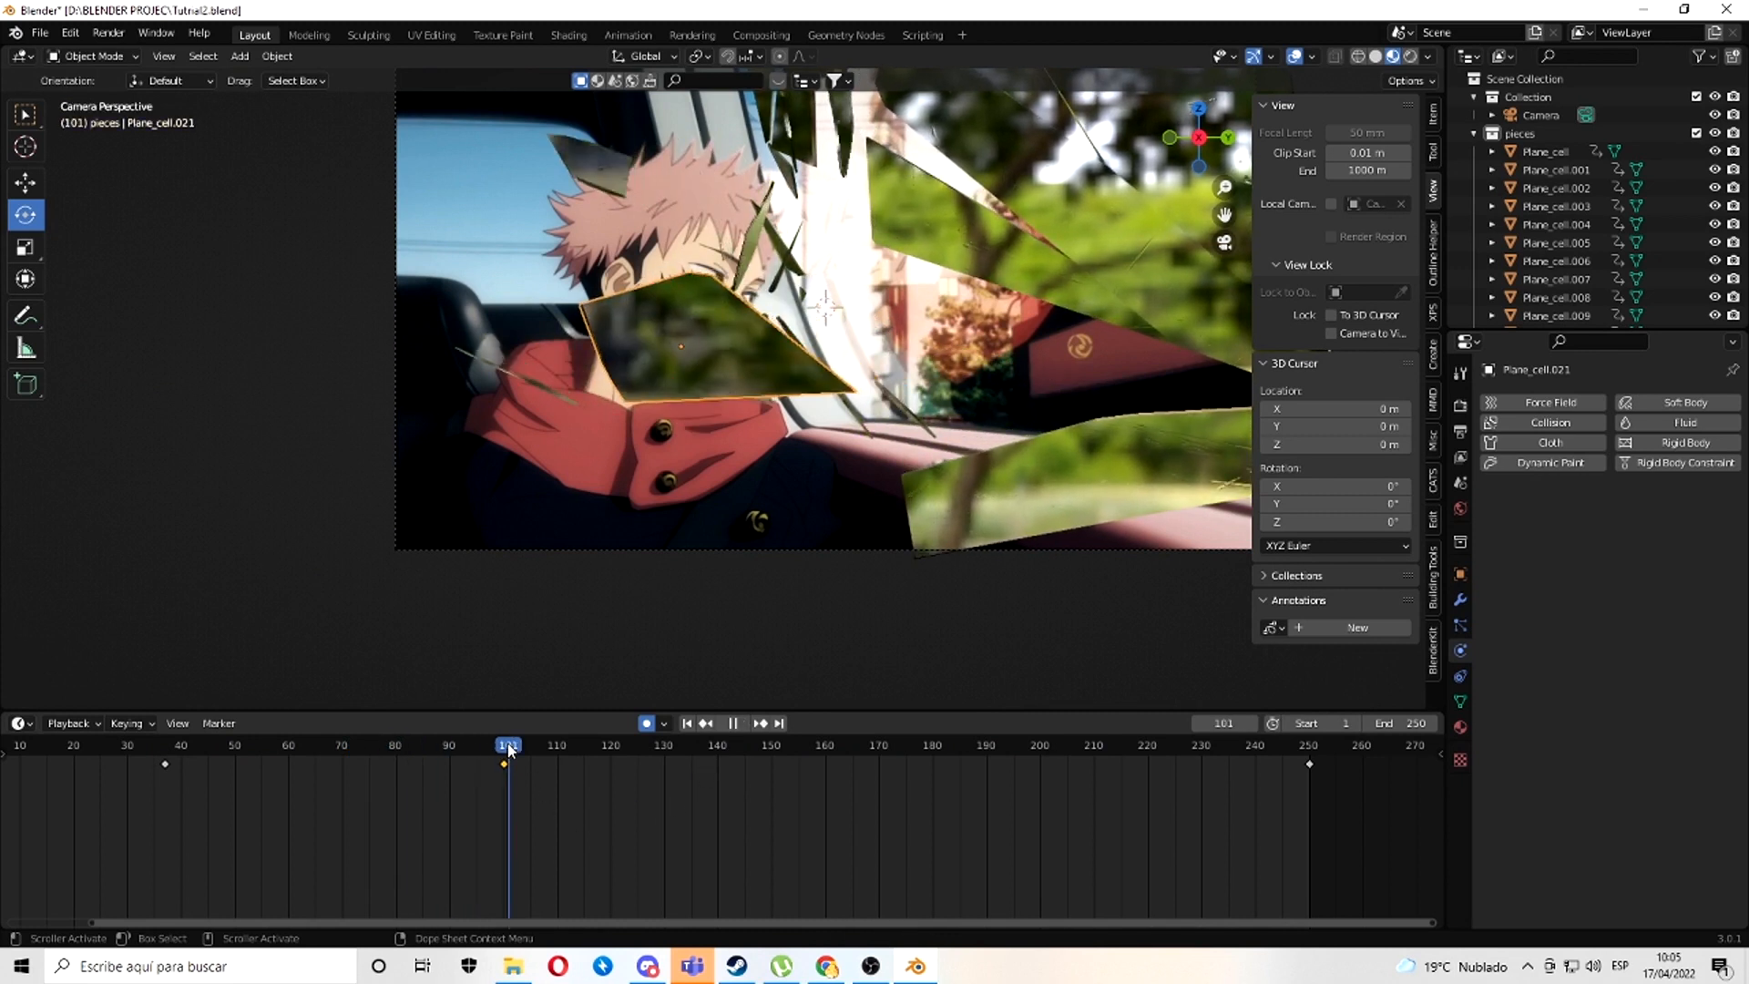
{"action": "mouse_move", "coordinate": [725, 342]}
{"action": "left_mouse_down"}
{"action": "mouse_move", "coordinate": [689, 363]}
{"action": "mouse_move", "coordinate": [703, 335]}
{"action": "left_mouse_up"}
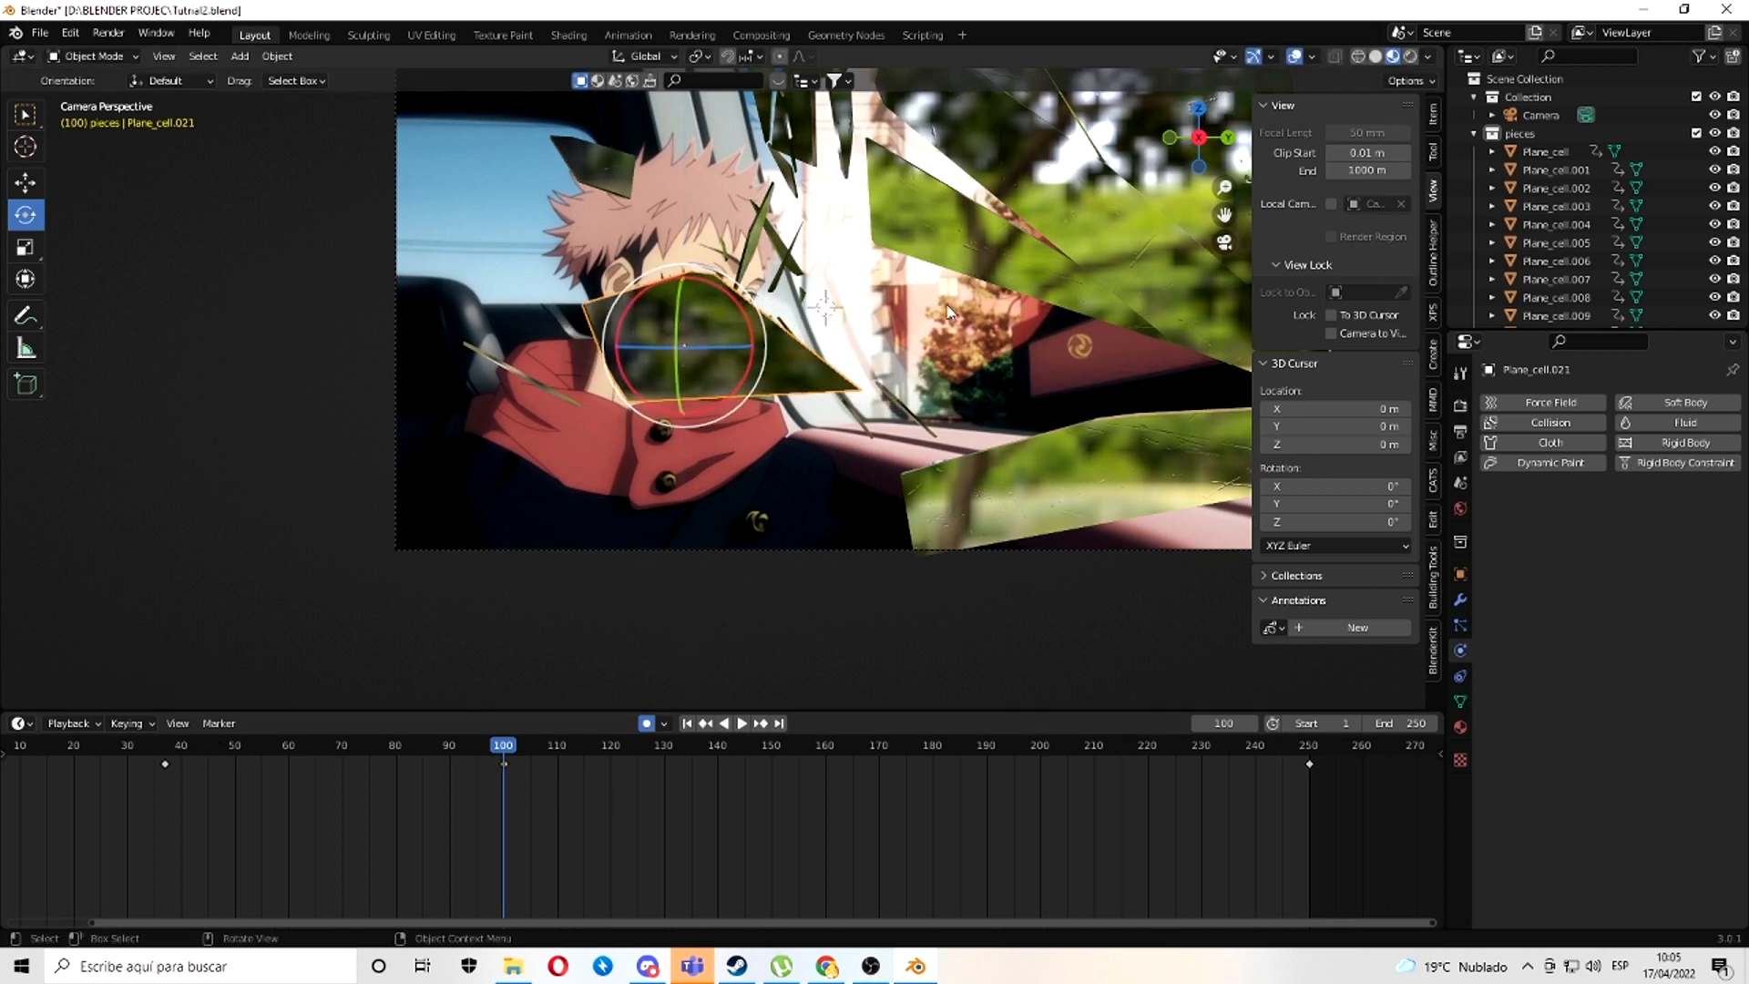
{"action": "scroll", "coordinate": [897, 320], "scroll_direction": "down", "scroll_amount": 1}
{"action": "key", "text": "ctrl+s"}
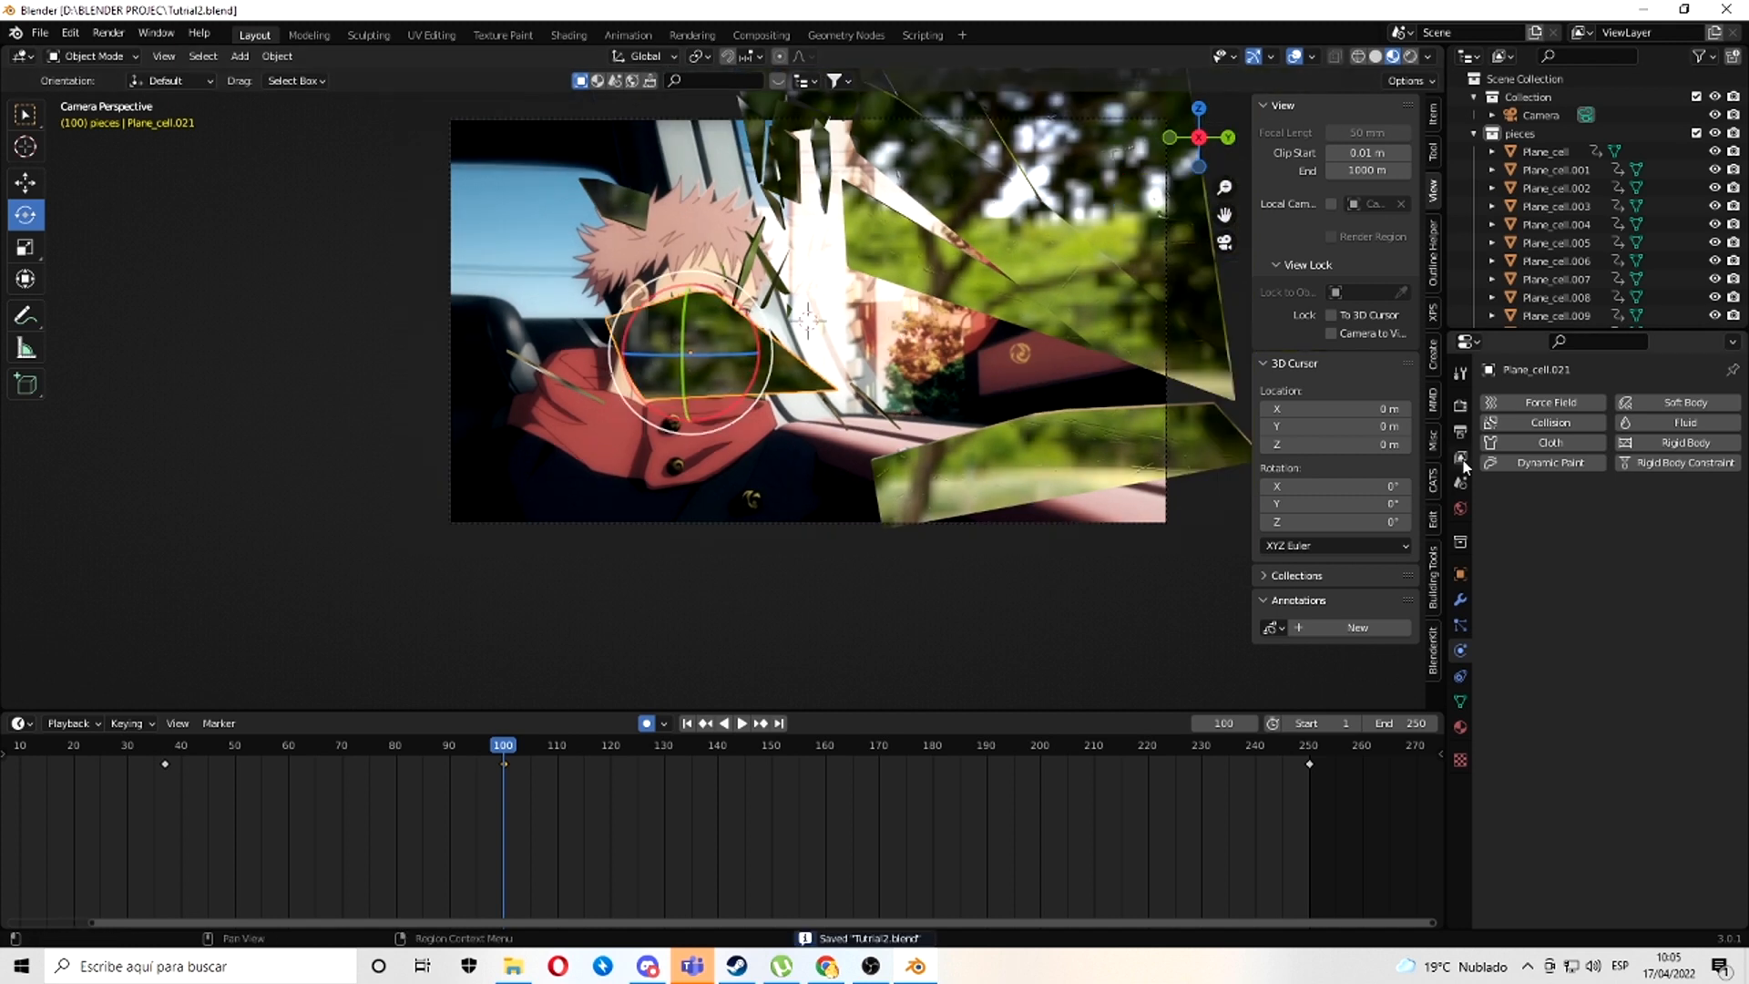
- Set the render engine to Cycles with GPU Compute as the device
{"action": "left_click", "coordinate": [1461, 409]}
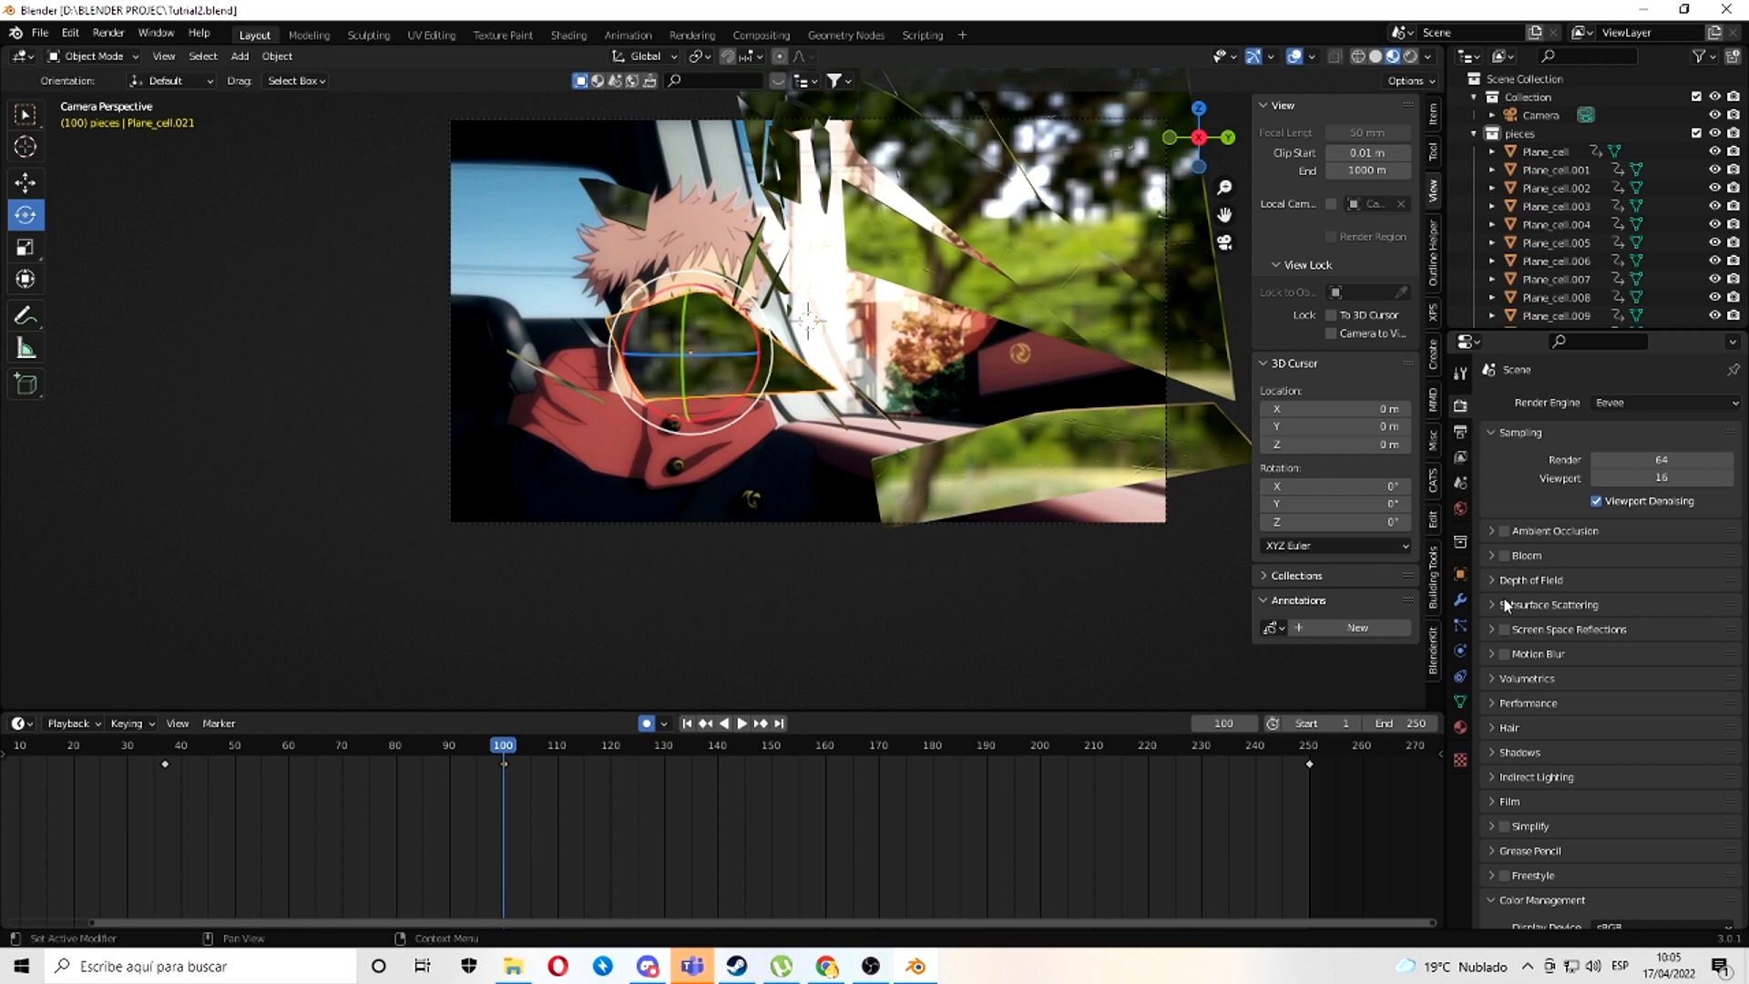
{"action": "left_click", "coordinate": [1461, 435]}
{"action": "left_click", "coordinate": [1462, 407]}
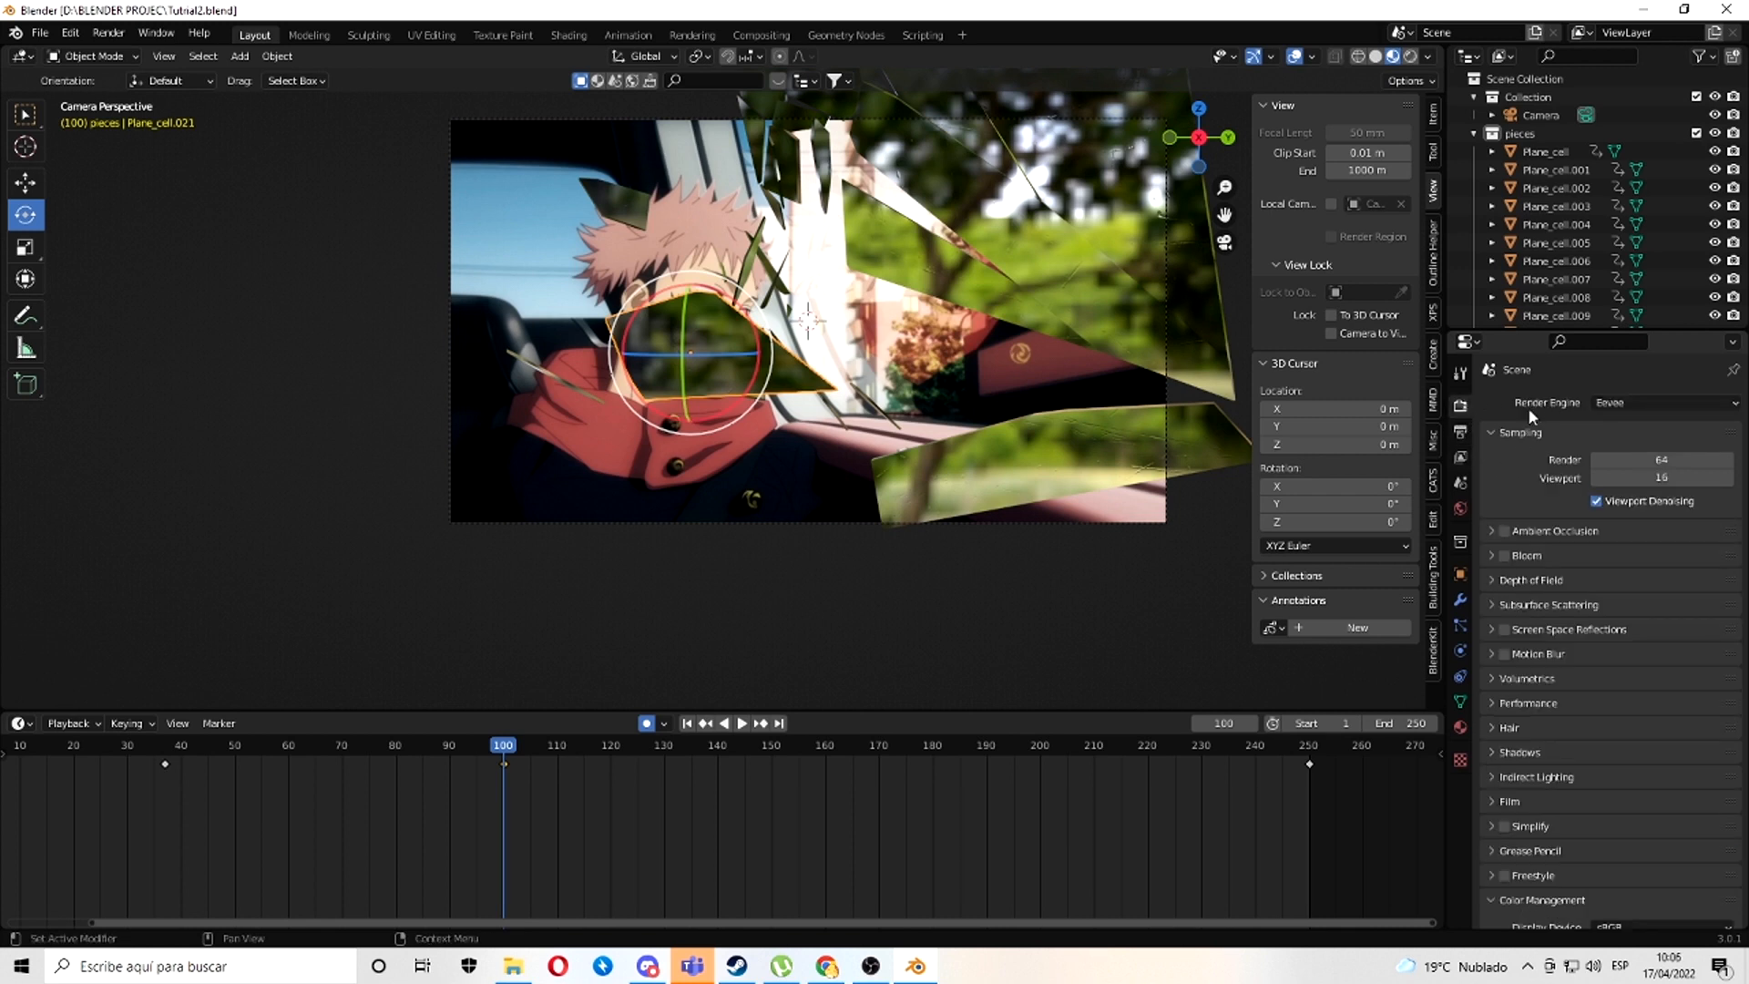
{"action": "left_click", "coordinate": [1626, 404]}
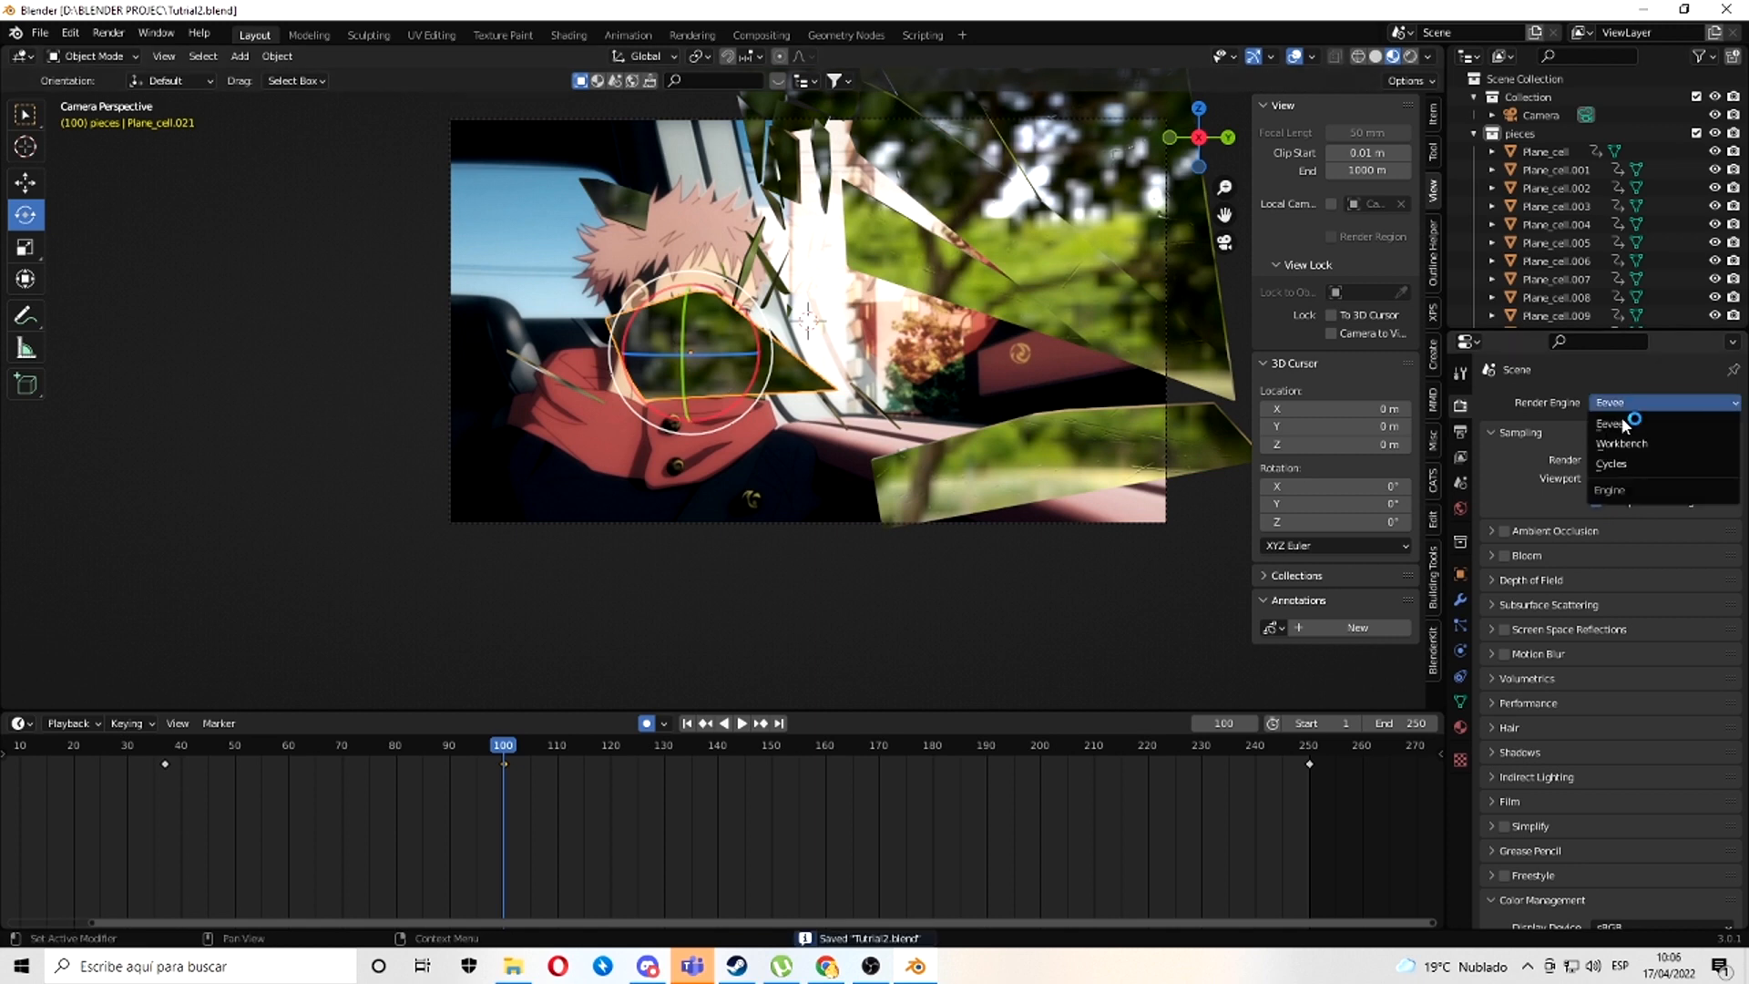
{"action": "left_click", "coordinate": [1613, 463]}
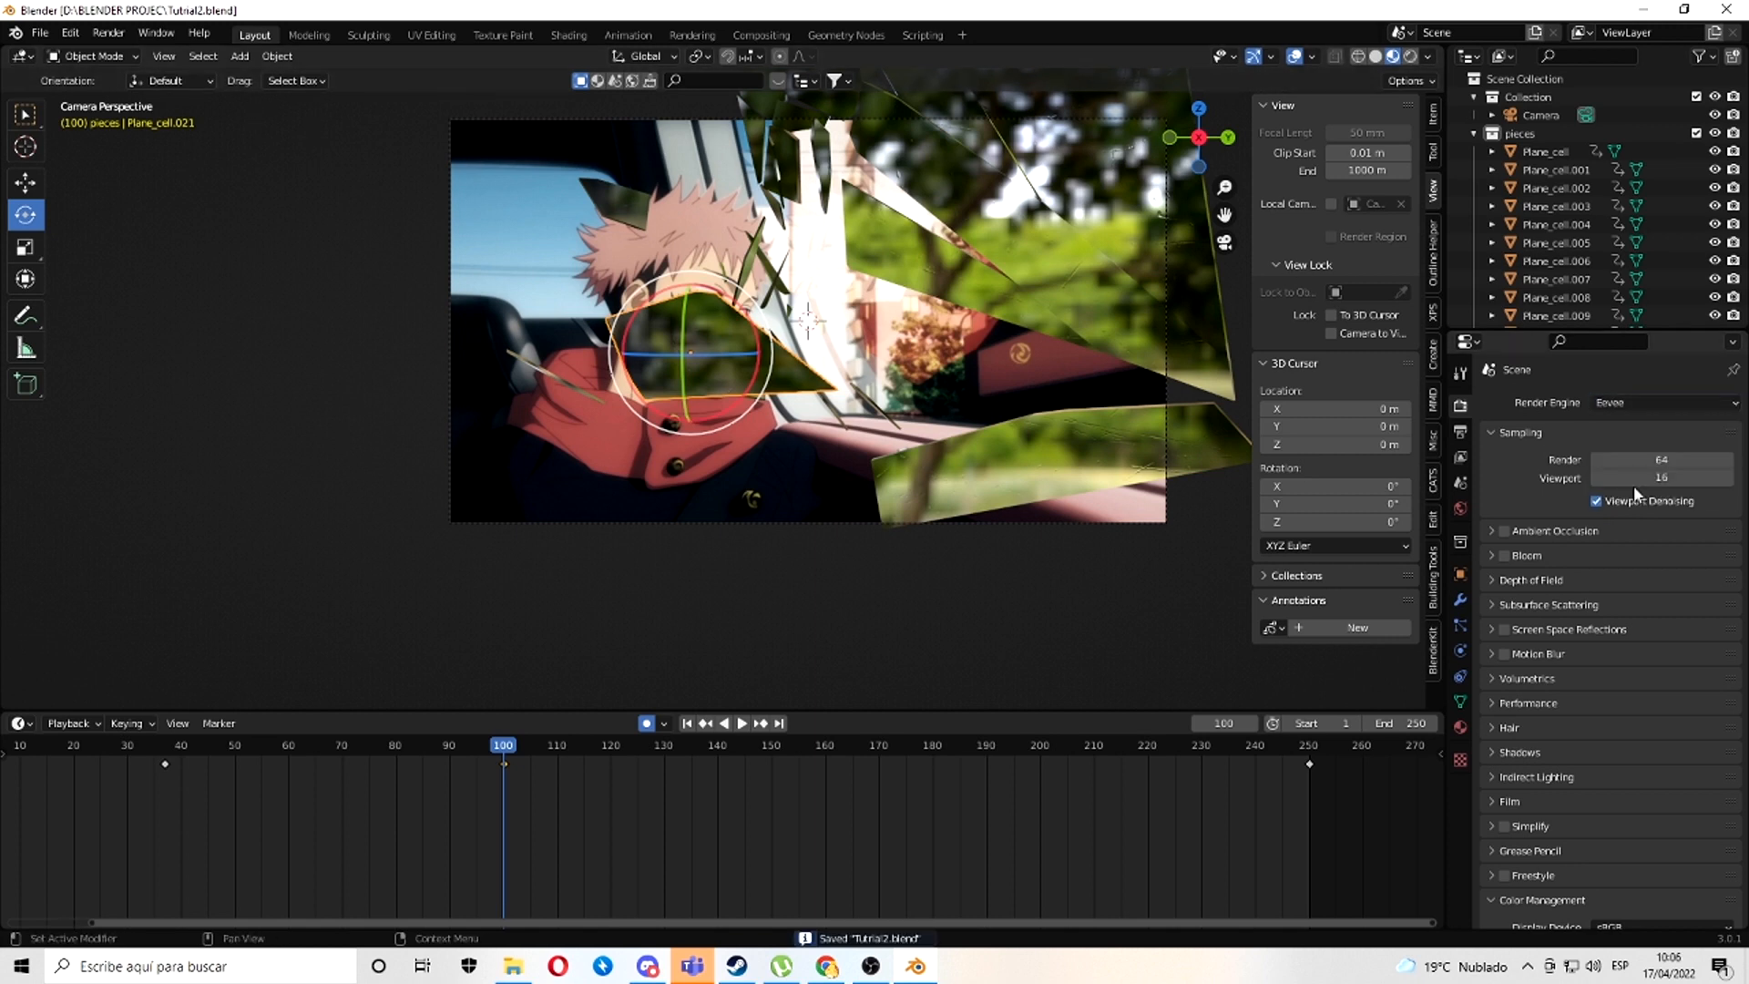
{"action": "left_click", "coordinate": [1606, 402]}
{"action": "left_click", "coordinate": [1614, 462]}
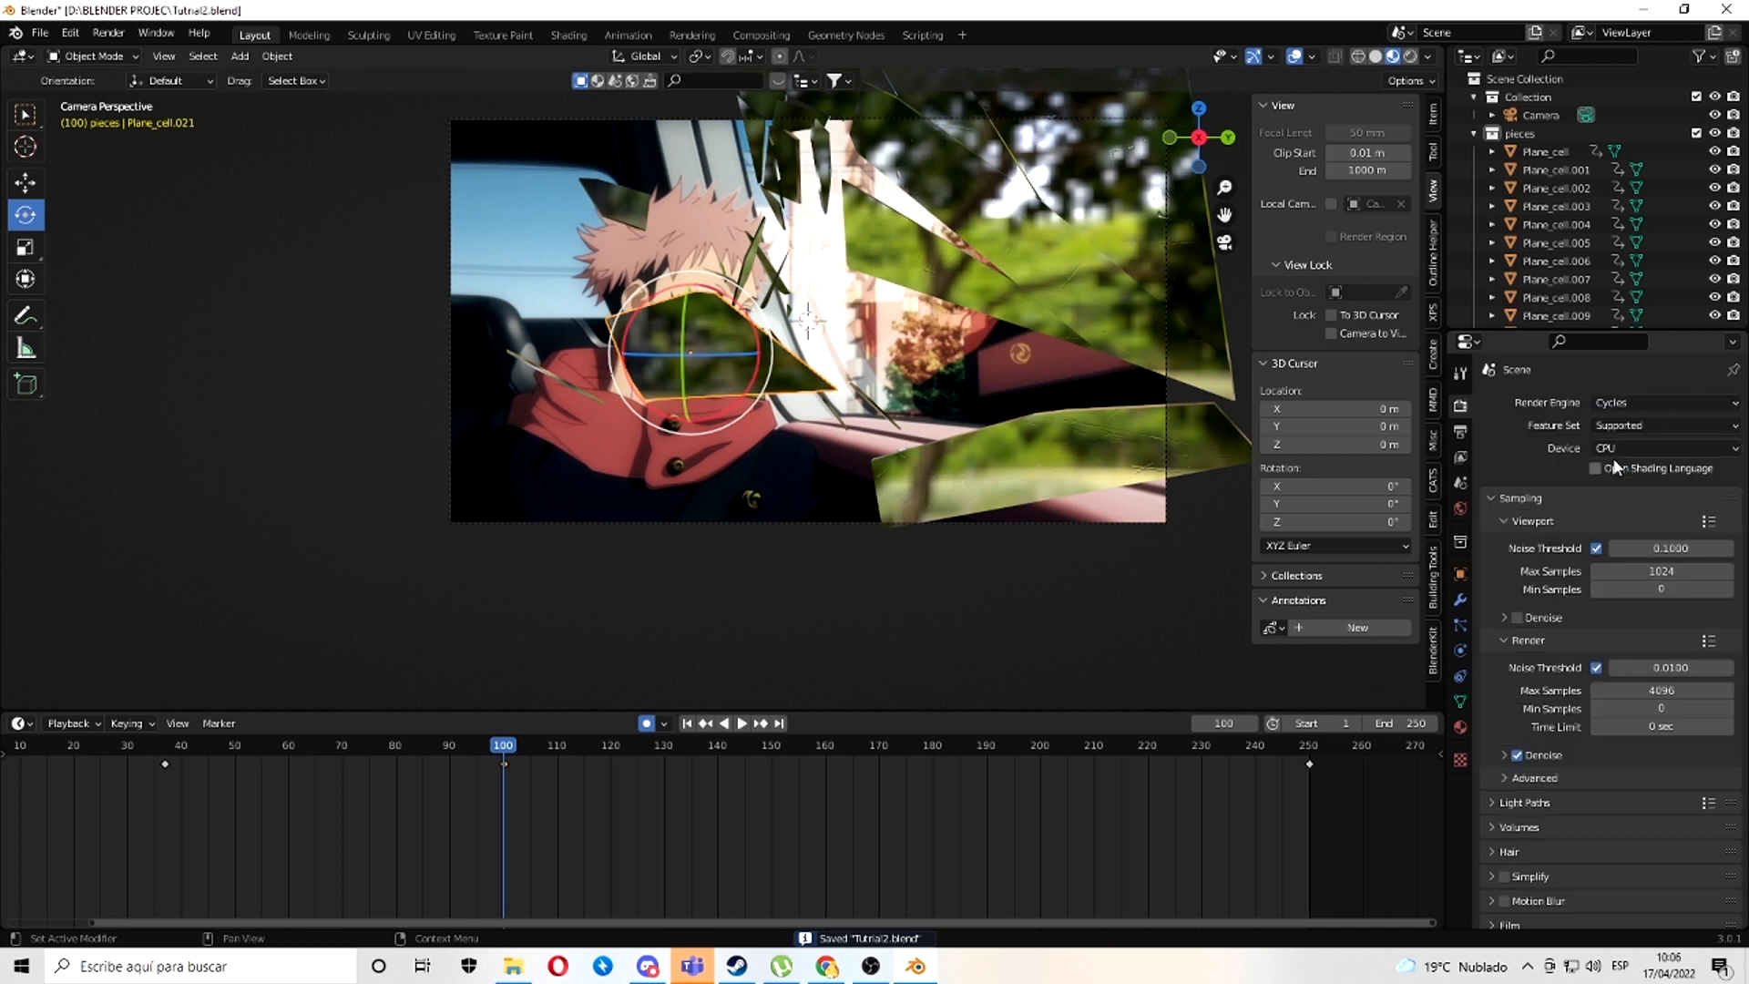
{"action": "left_click", "coordinate": [1625, 444]}
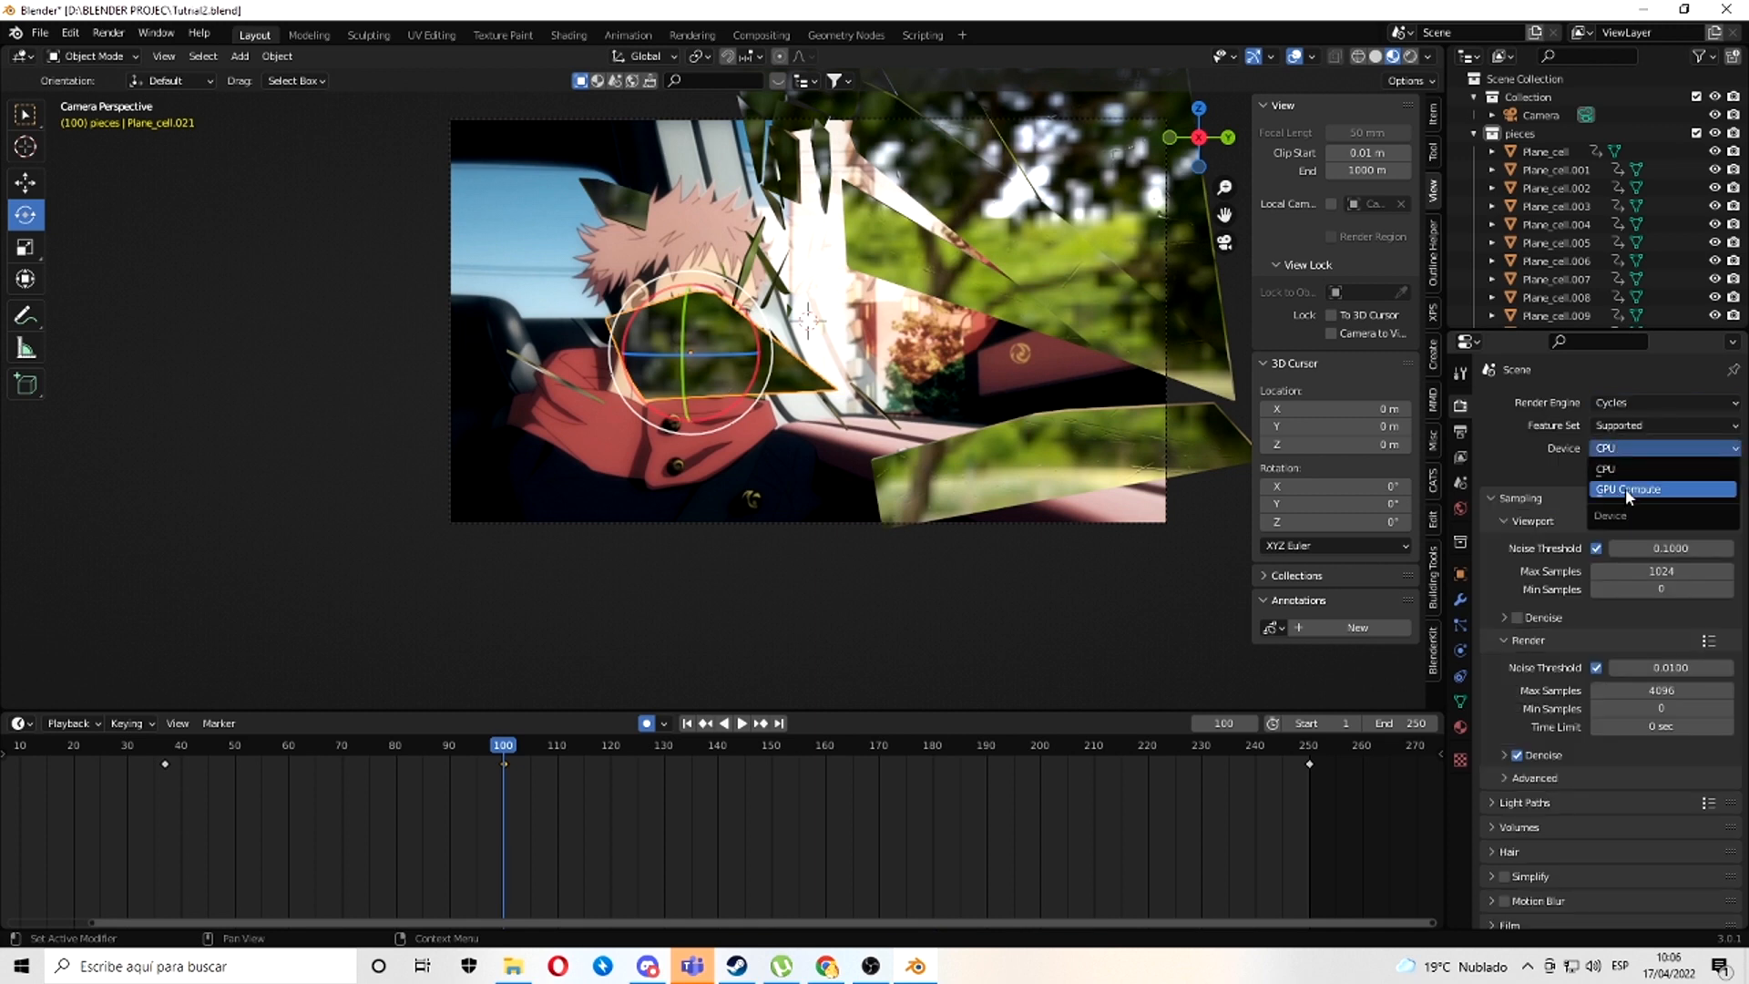
{"action": "left_click", "coordinate": [1625, 489]}
- Set Cycles max samples to 10 for the viewport and 80 for the render, and preview the scene in Rendered shading
{"action": "left_click", "coordinate": [1662, 571]}
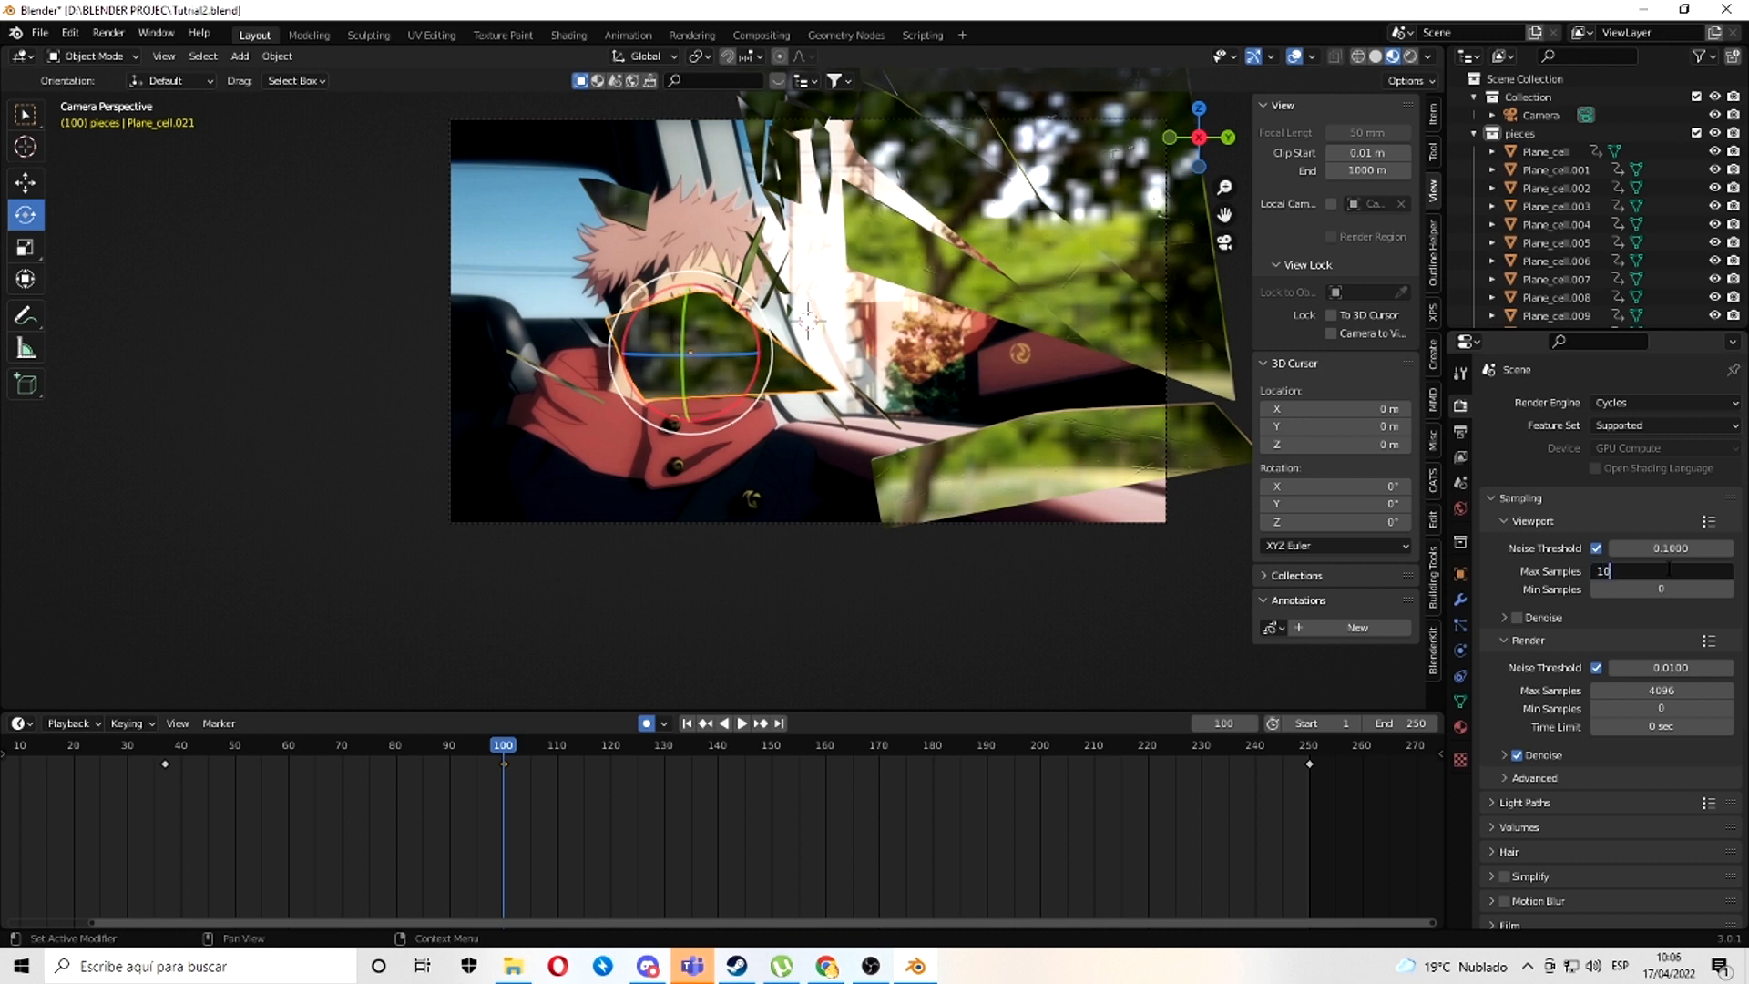
{"action": "key", "text": "Return"}
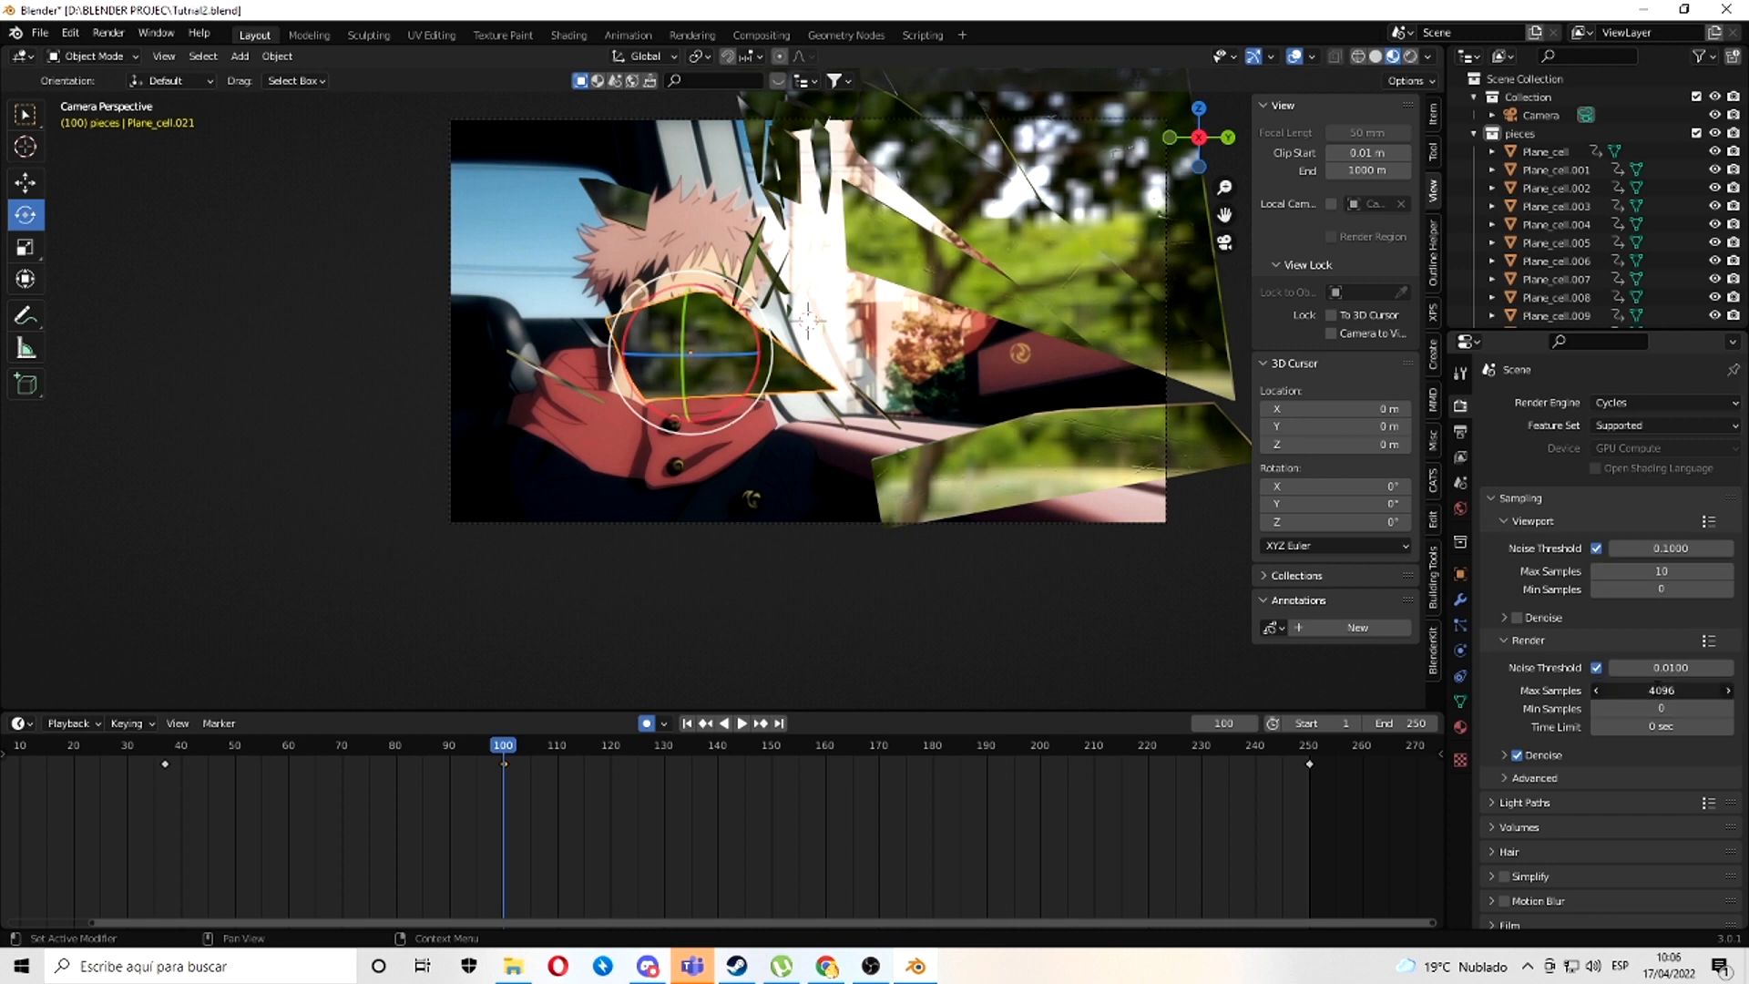
{"action": "left_click", "coordinate": [1681, 683]}
{"action": "key", "text": "Return"}
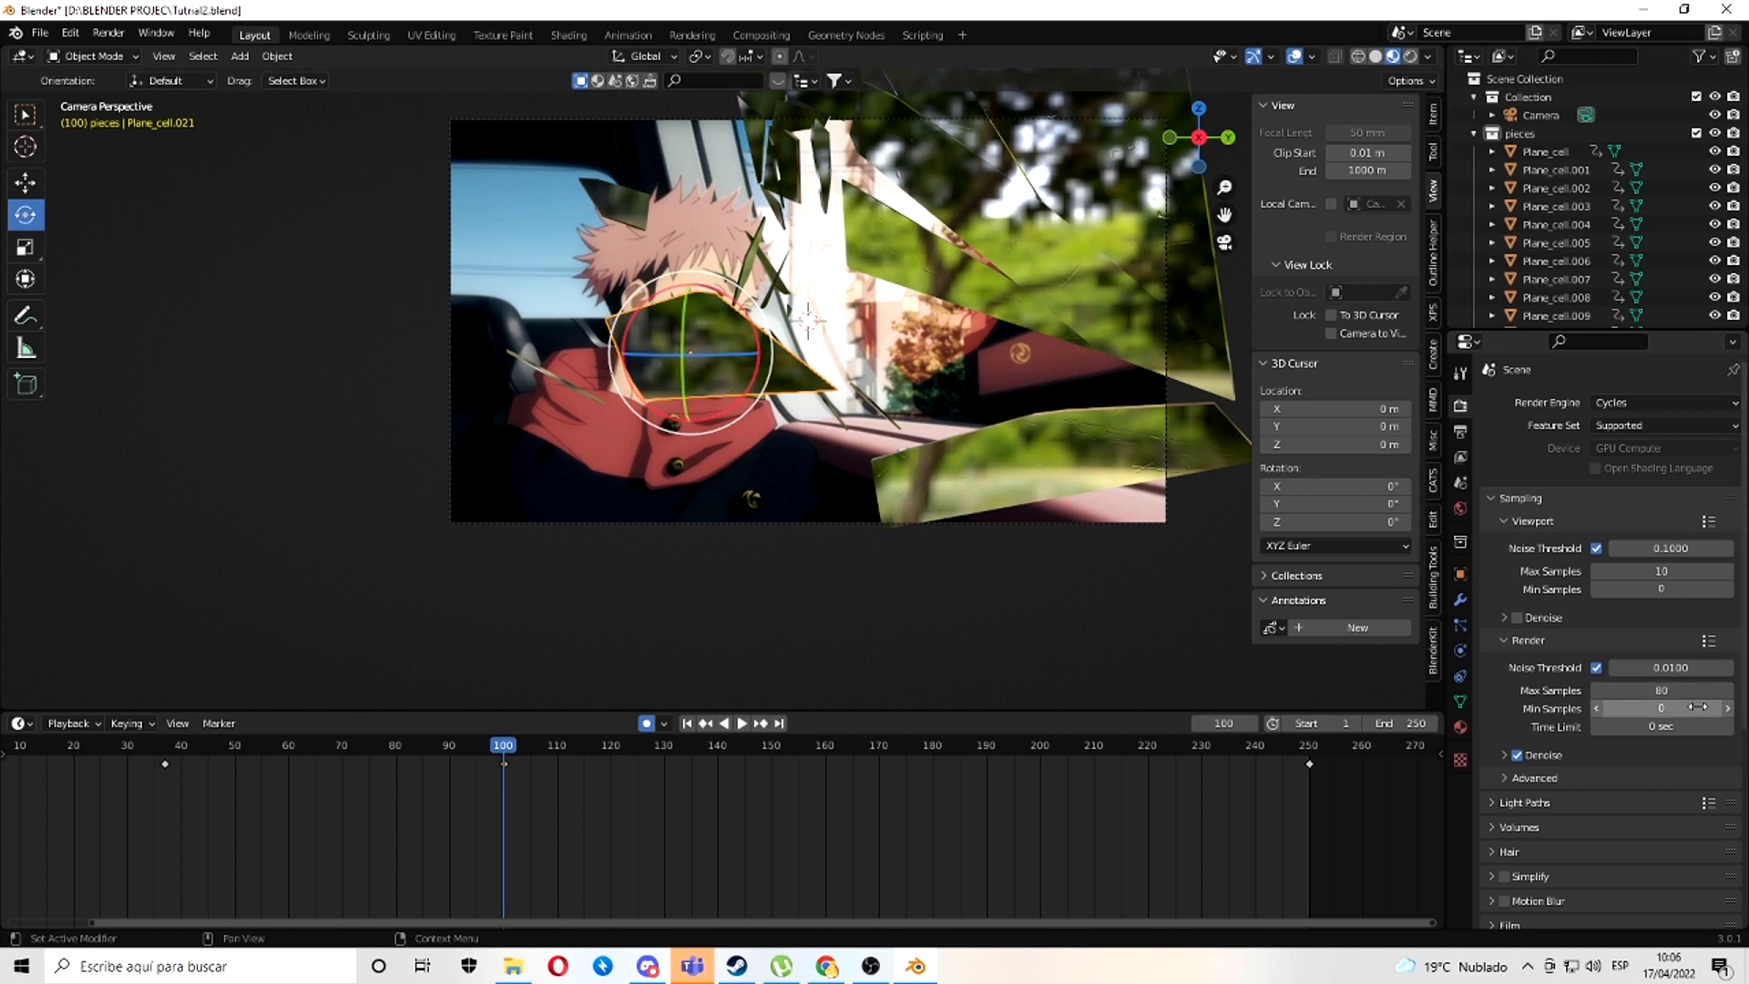
{"action": "scroll", "coordinate": [1577, 856], "scroll_direction": "down", "scroll_amount": 2}
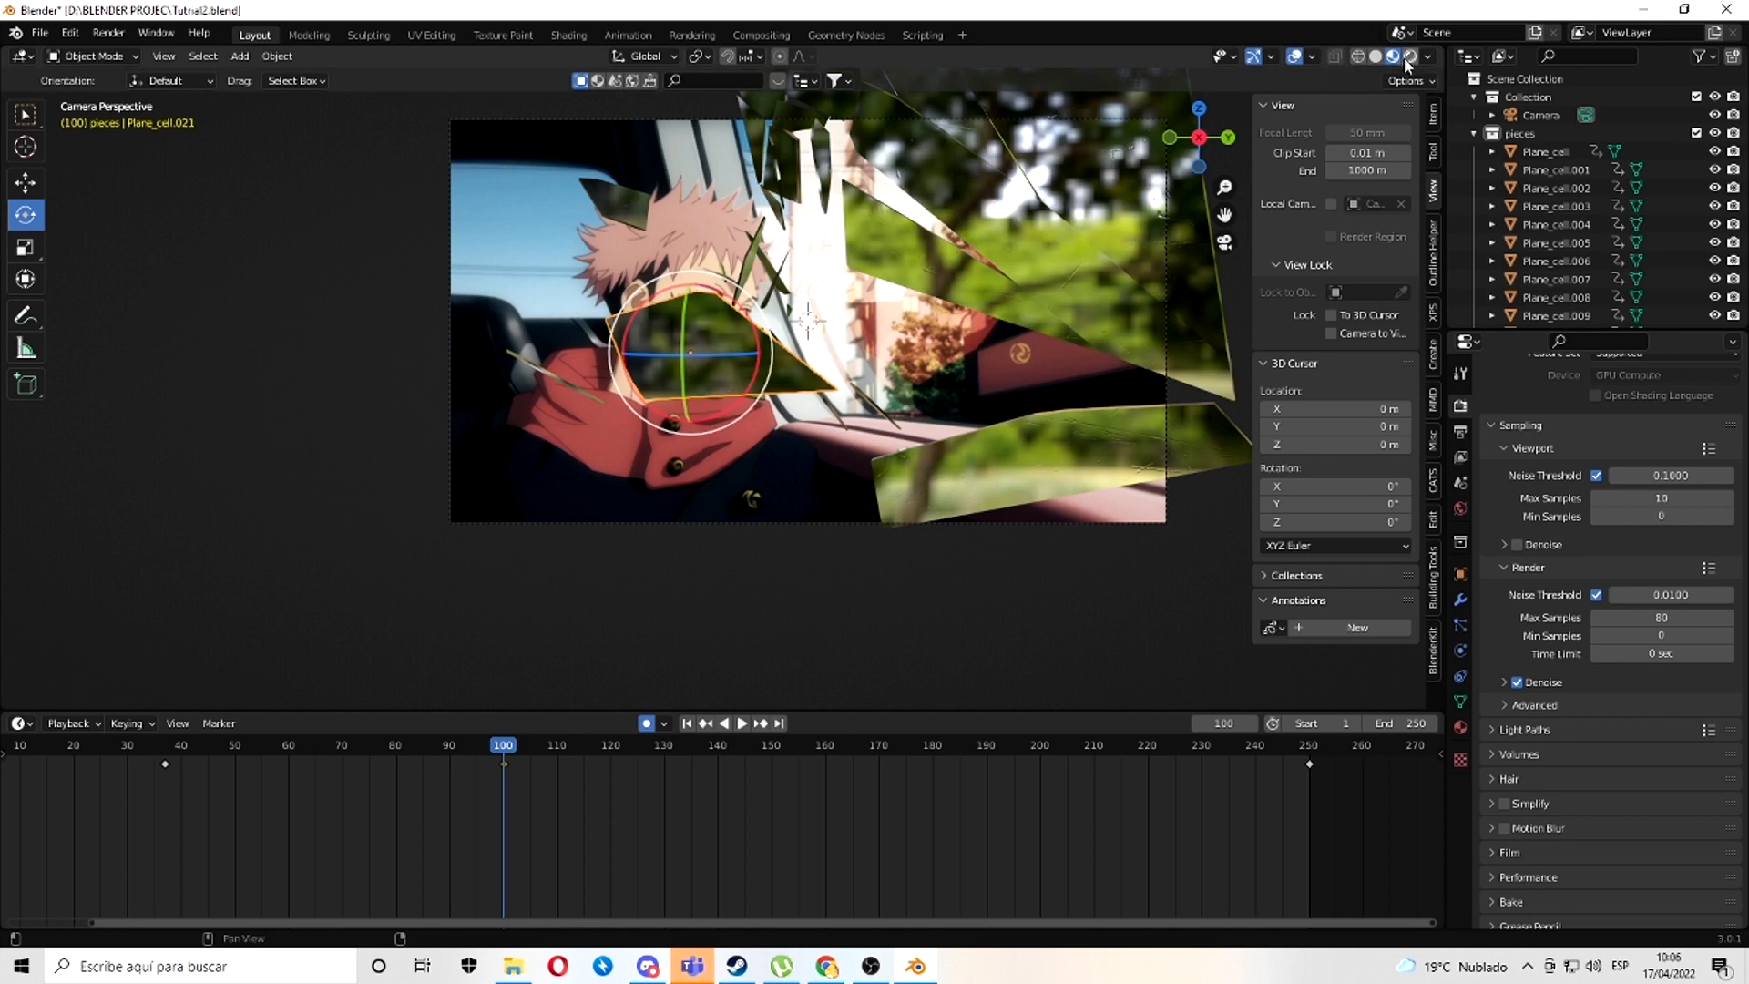
{"action": "left_click", "coordinate": [1408, 56]}
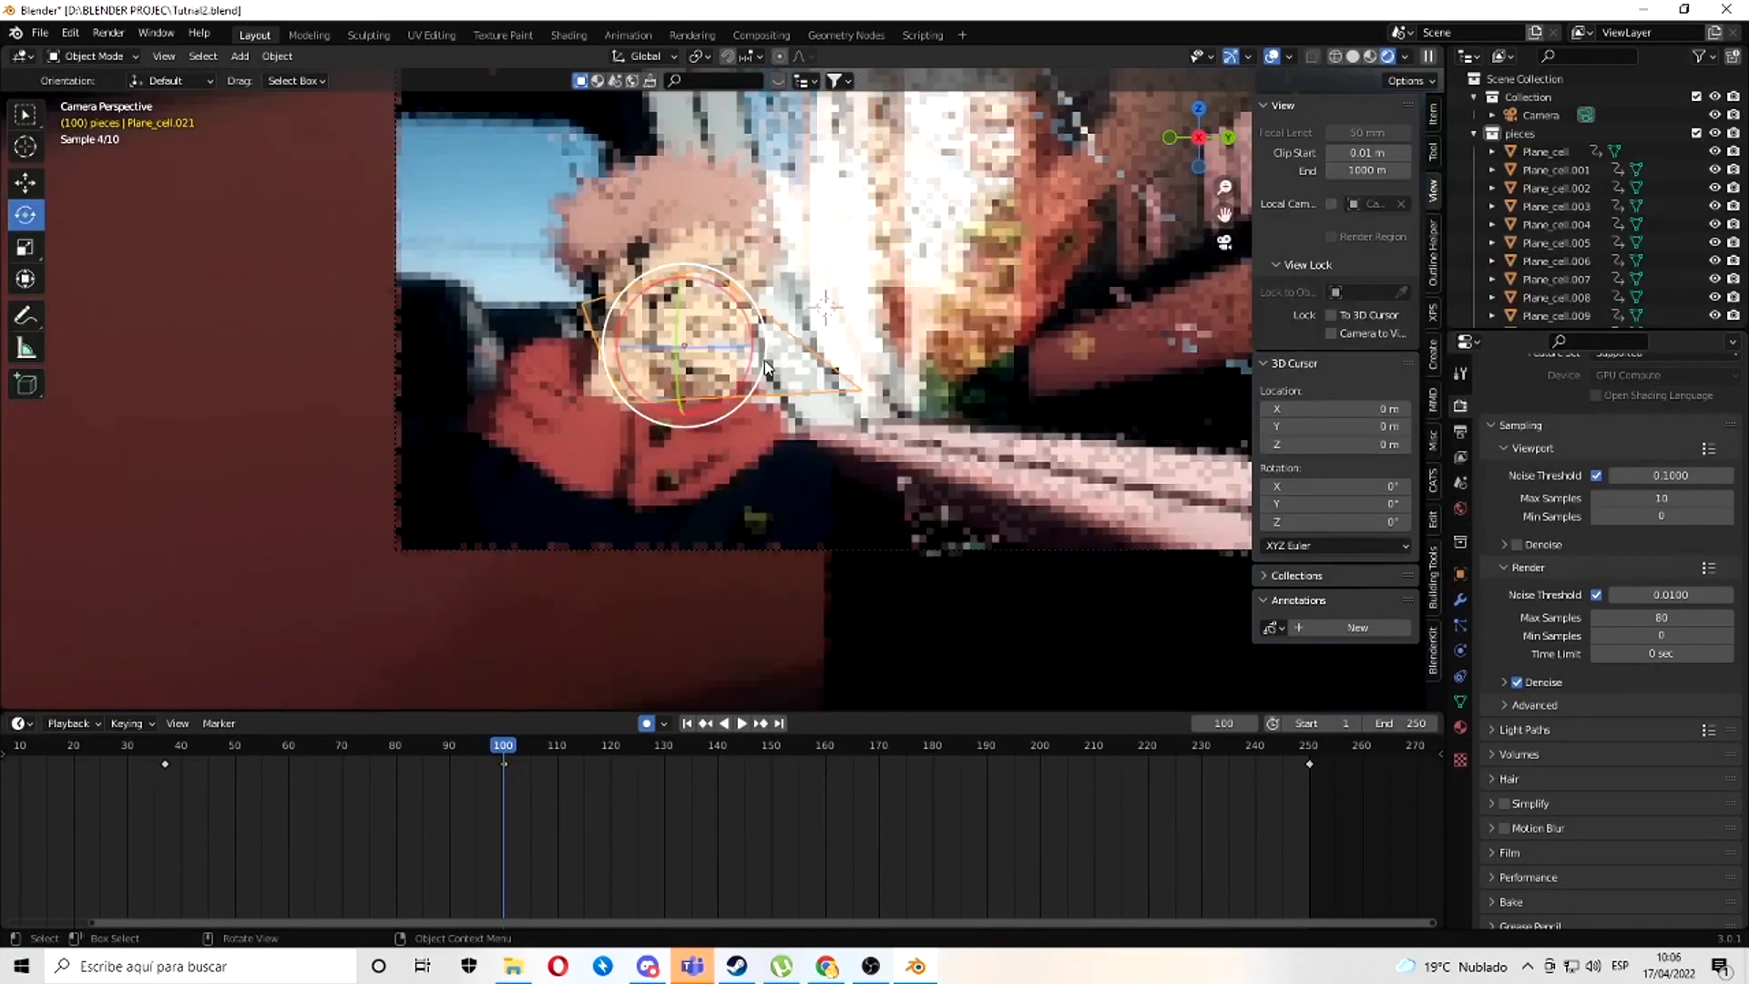
{"action": "scroll", "coordinate": [765, 367], "scroll_direction": "up", "scroll_amount": 2}
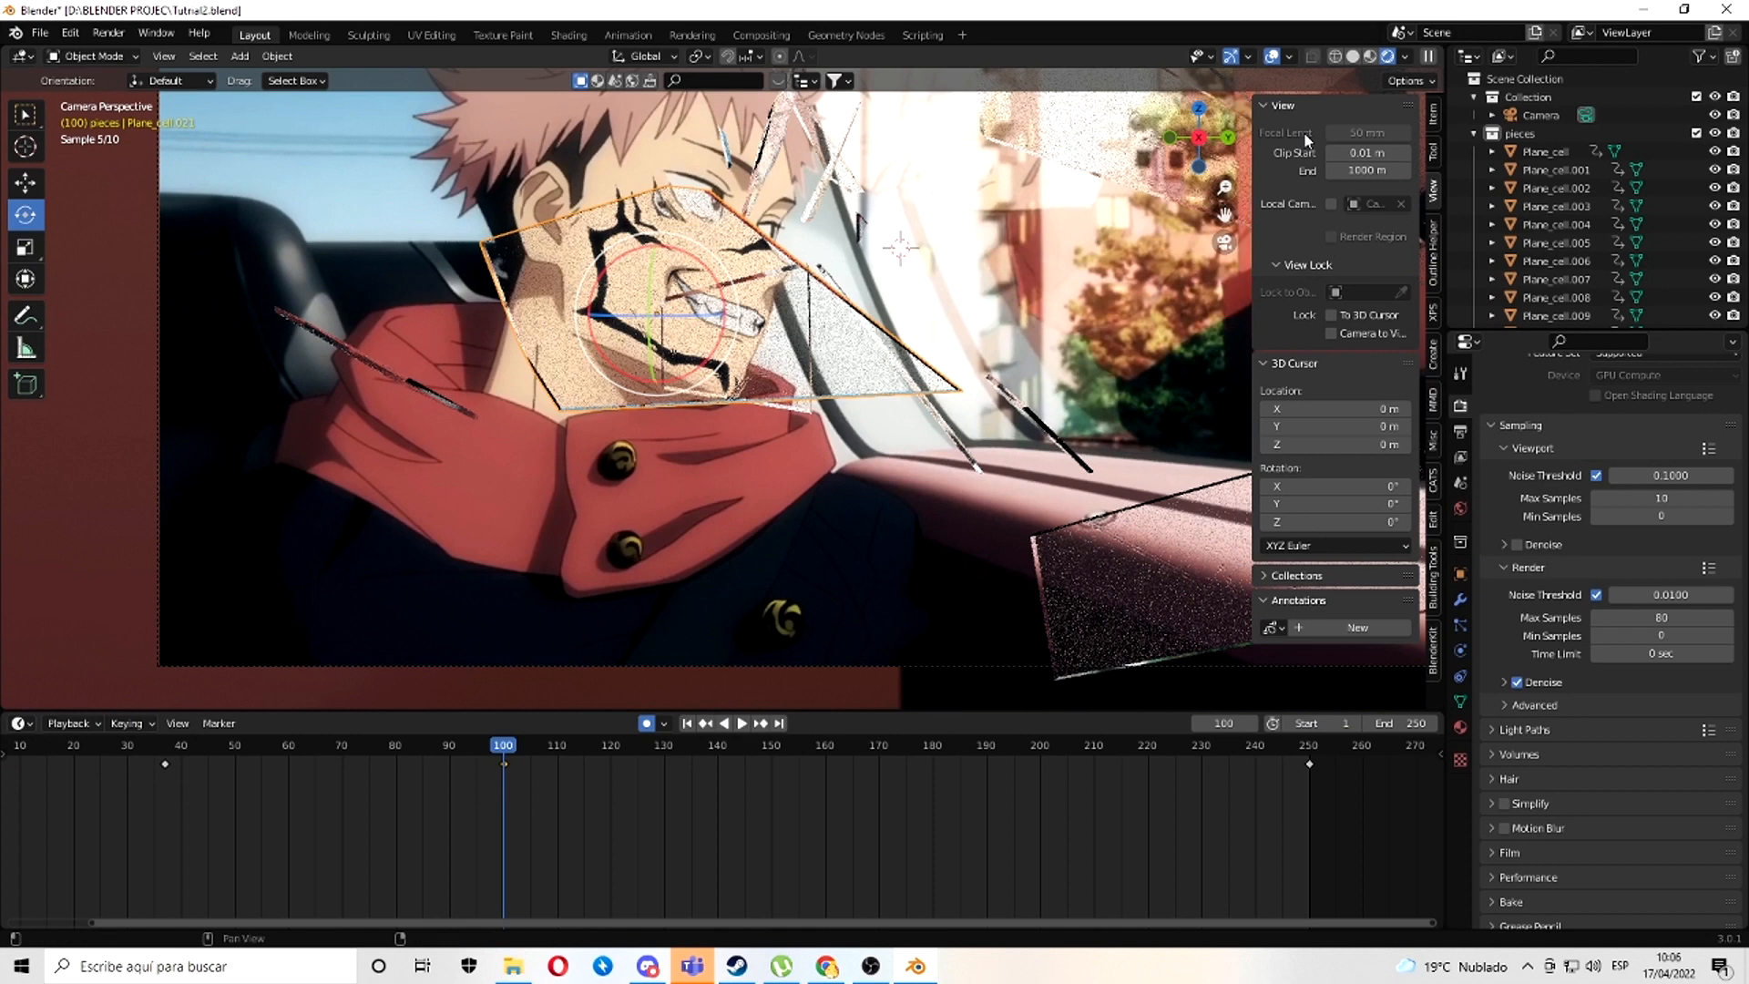
- At frame 100, move the small shard near the character's chin up beside his ear, with the viewport in Material Preview shading
{"action": "left_click", "coordinate": [808, 416]}
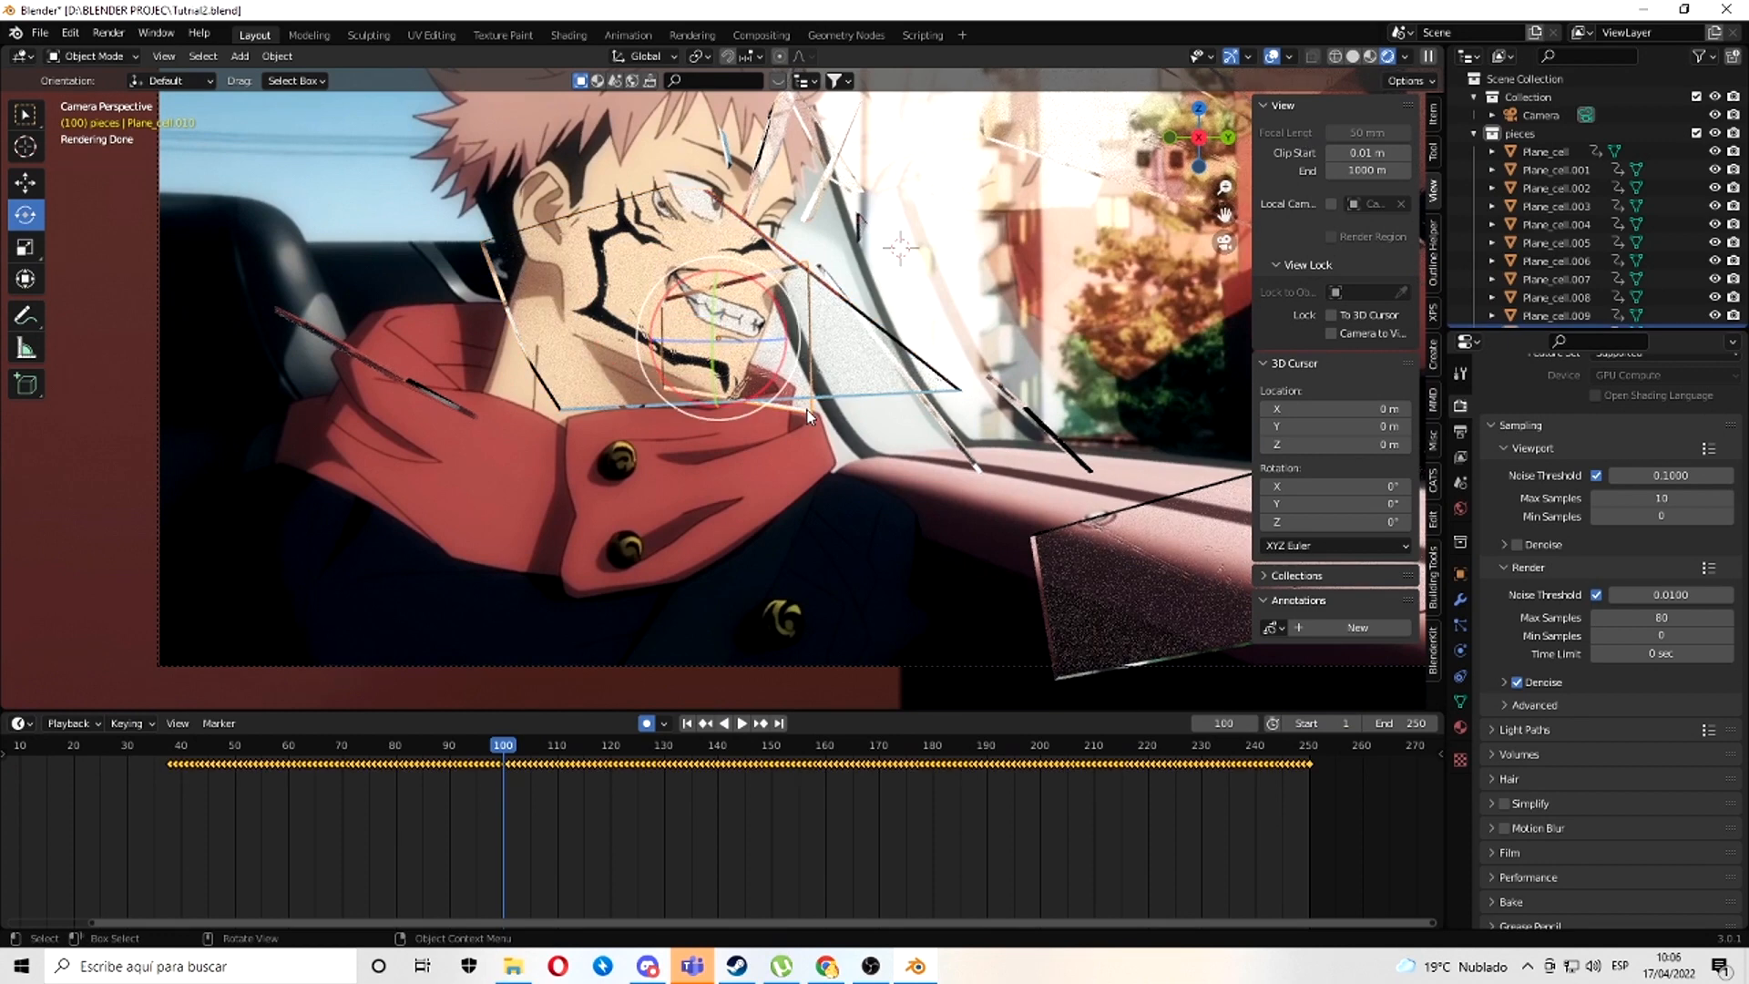
{"action": "key", "text": "g"}
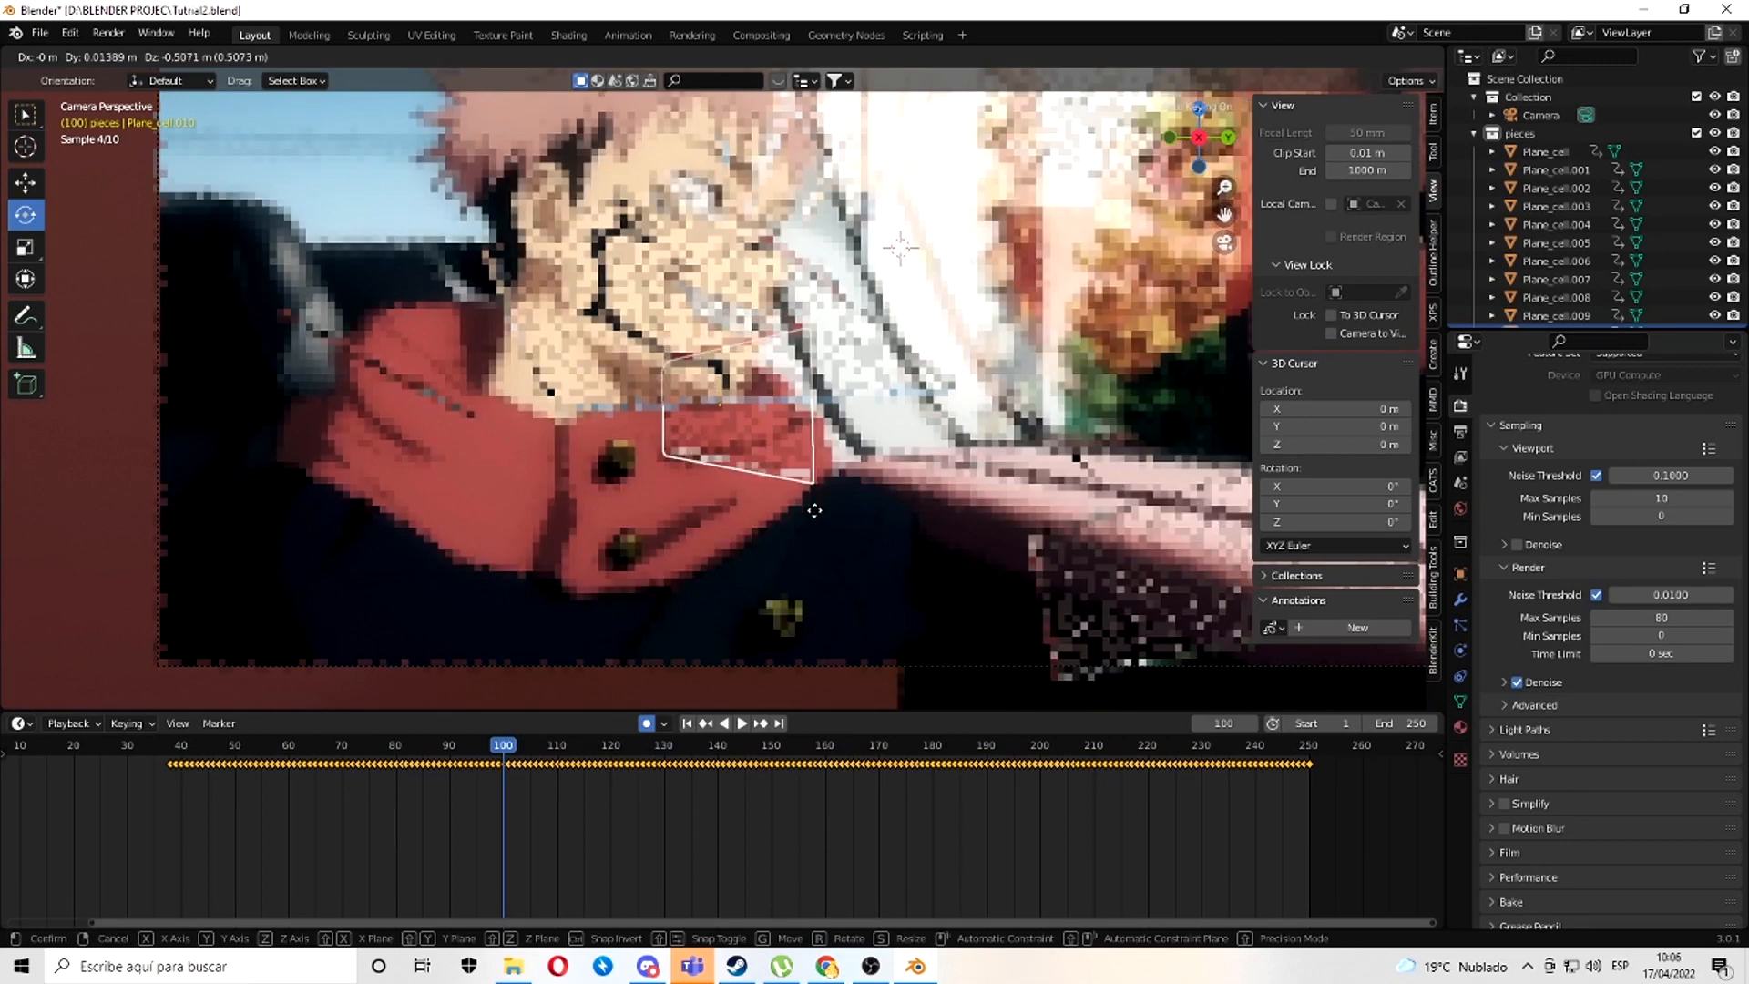
{"action": "left_click", "coordinate": [980, 506]}
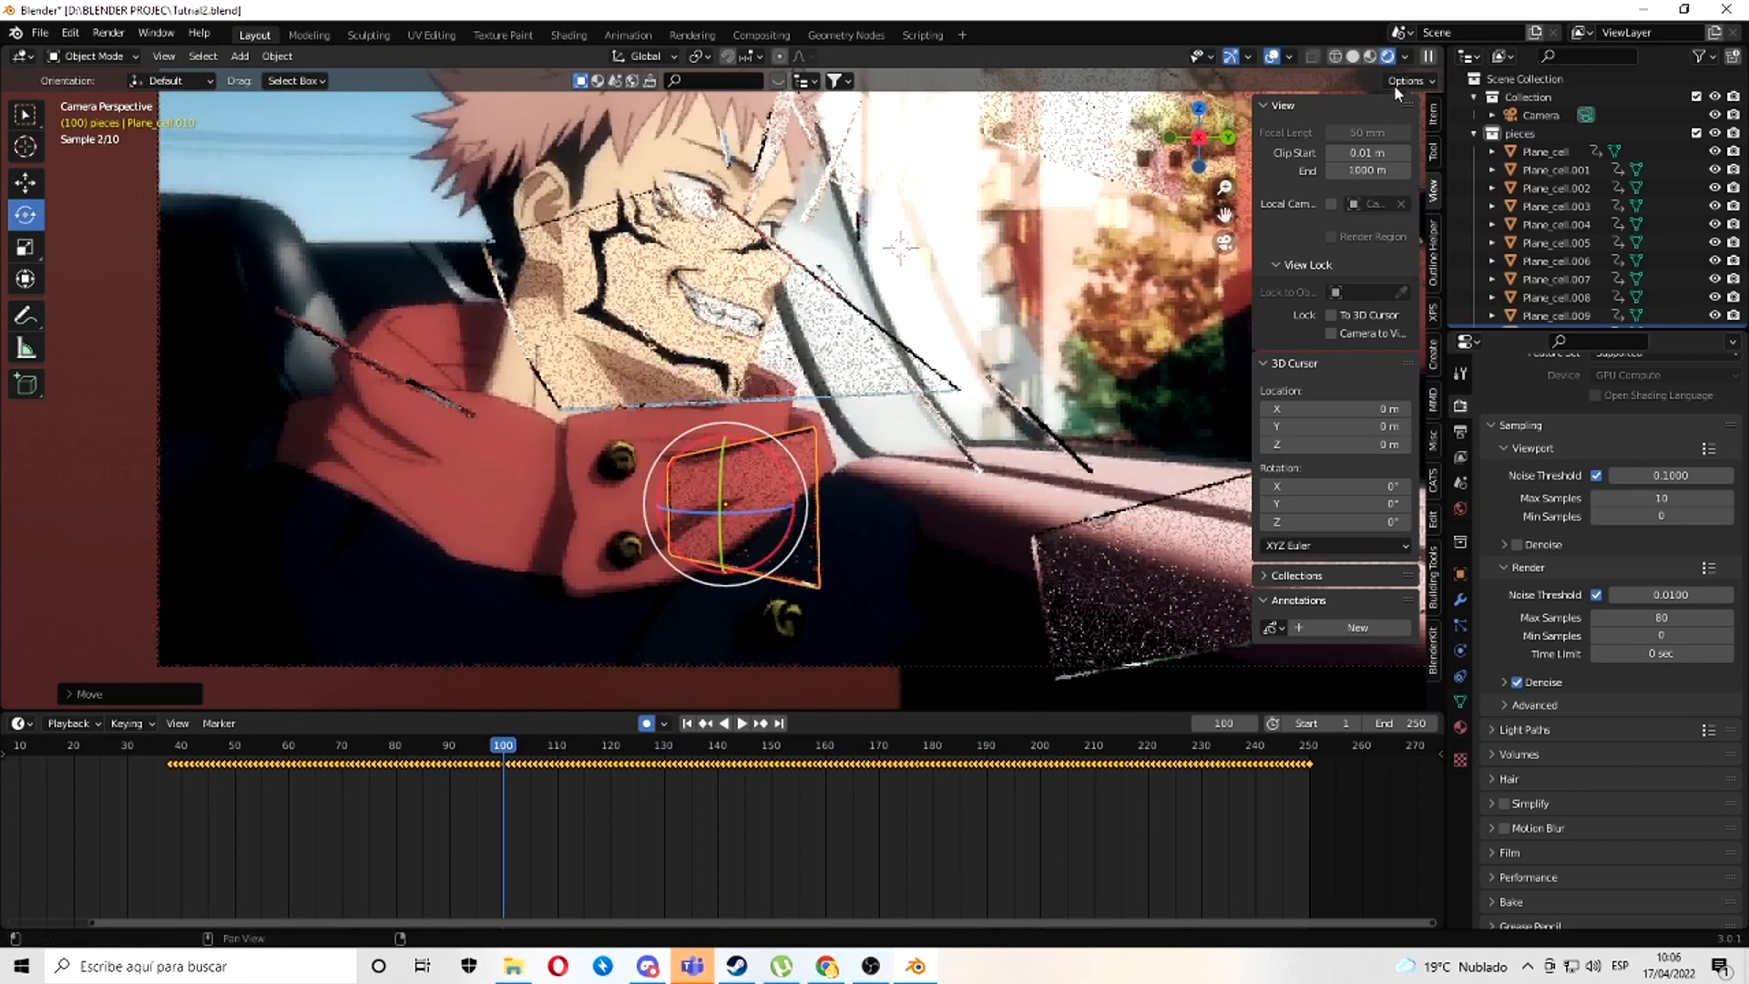
{"action": "left_click", "coordinate": [1372, 56]}
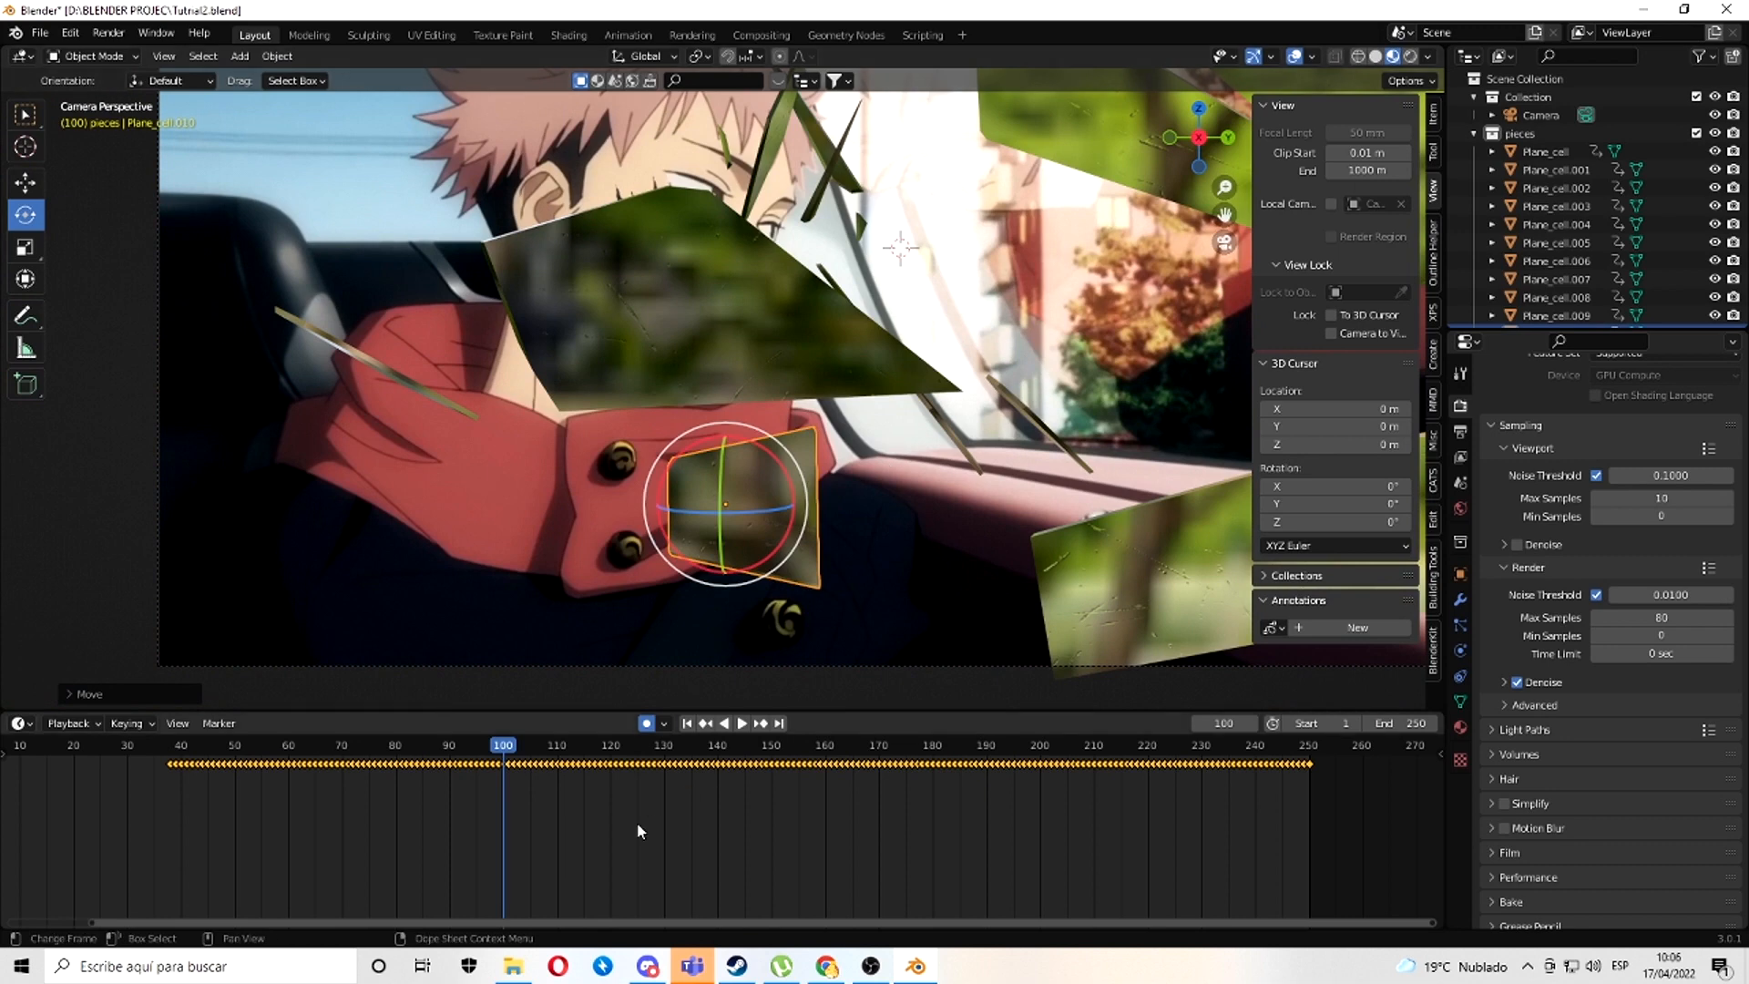
{"action": "scroll", "coordinate": [527, 805], "scroll_direction": "down", "scroll_amount": 1}
{"action": "scroll", "coordinate": [524, 793], "scroll_direction": "up", "scroll_amount": 1}
{"action": "scroll", "coordinate": [783, 485], "scroll_direction": "down", "scroll_amount": 3}
{"action": "key", "text": "g"}
{"action": "left_click", "coordinate": [622, 279]}
{"action": "scroll", "coordinate": [550, 816], "scroll_direction": "up", "scroll_amount": 1}
- Delete the small shard's baked keyframes between frames 38 and 100, keeping the ones at both ends
{"action": "middle_click_drag", "start_coordinate": [550, 816], "coordinate": [758, 804], "text": "shift"}
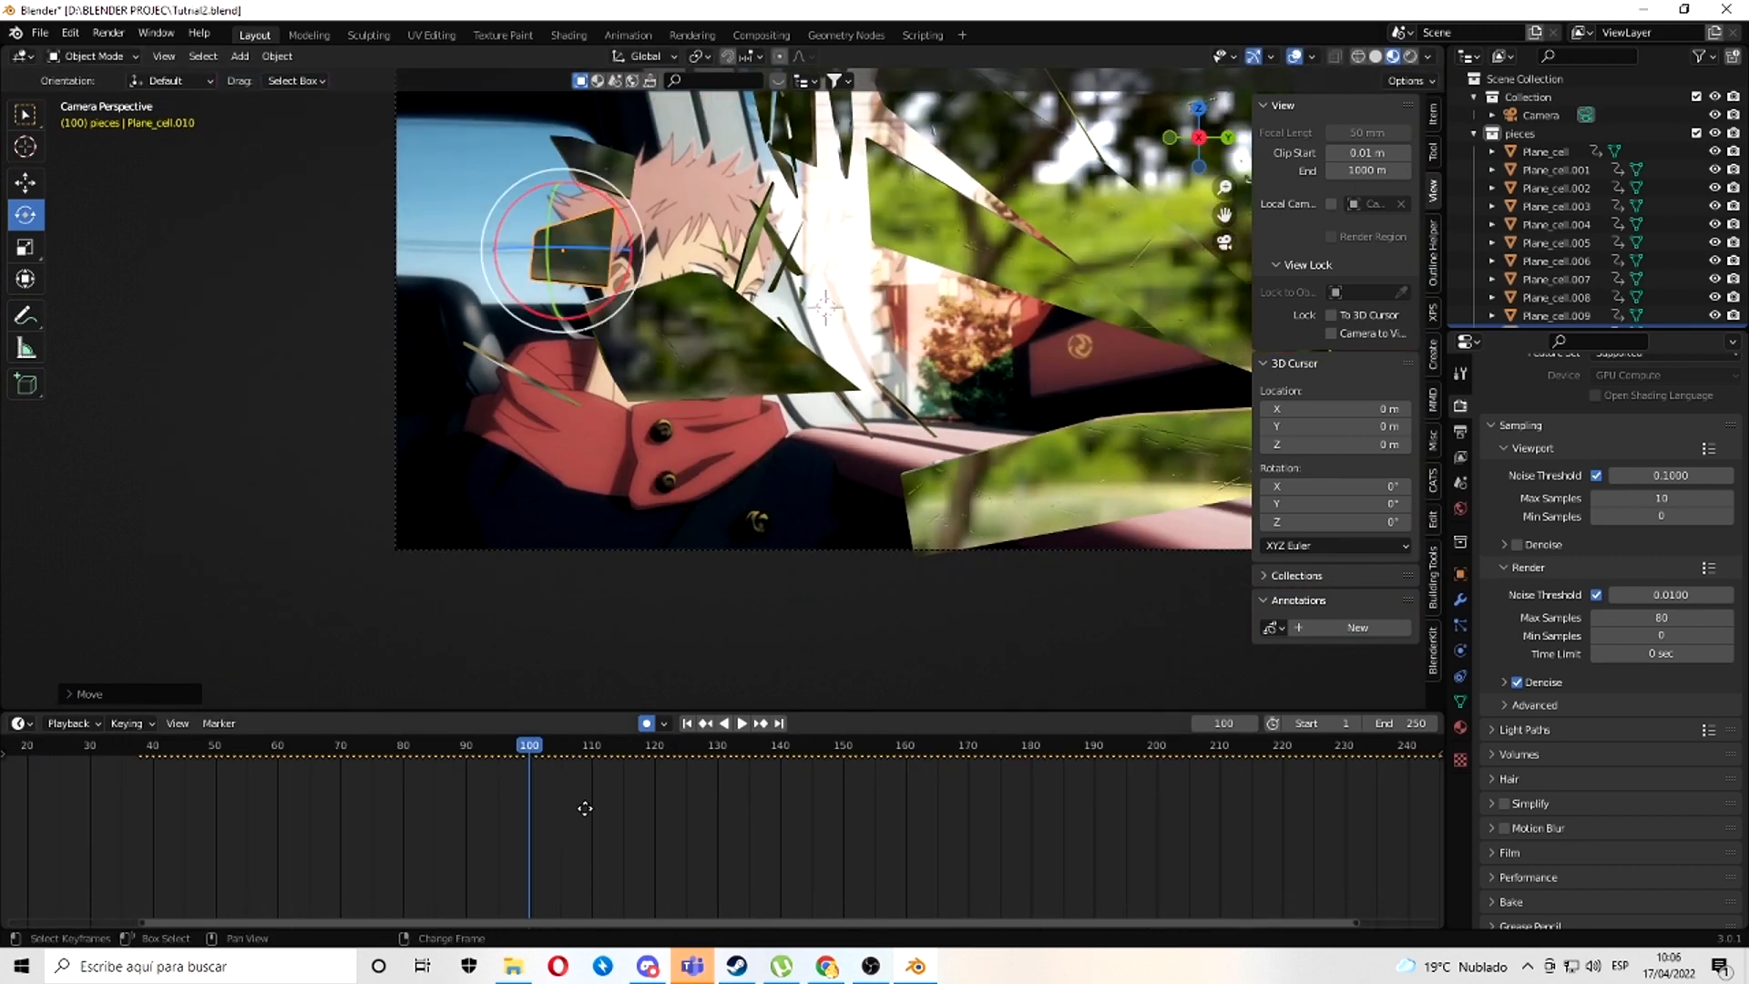
{"action": "scroll", "coordinate": [756, 801], "scroll_direction": "up", "scroll_amount": 4}
{"action": "left_click_drag", "start_coordinate": [689, 792], "coordinate": [173, 759]}
{"action": "key", "text": "Delete"}
{"action": "scroll", "coordinate": [1201, 800], "scroll_direction": "down", "scroll_amount": 7}
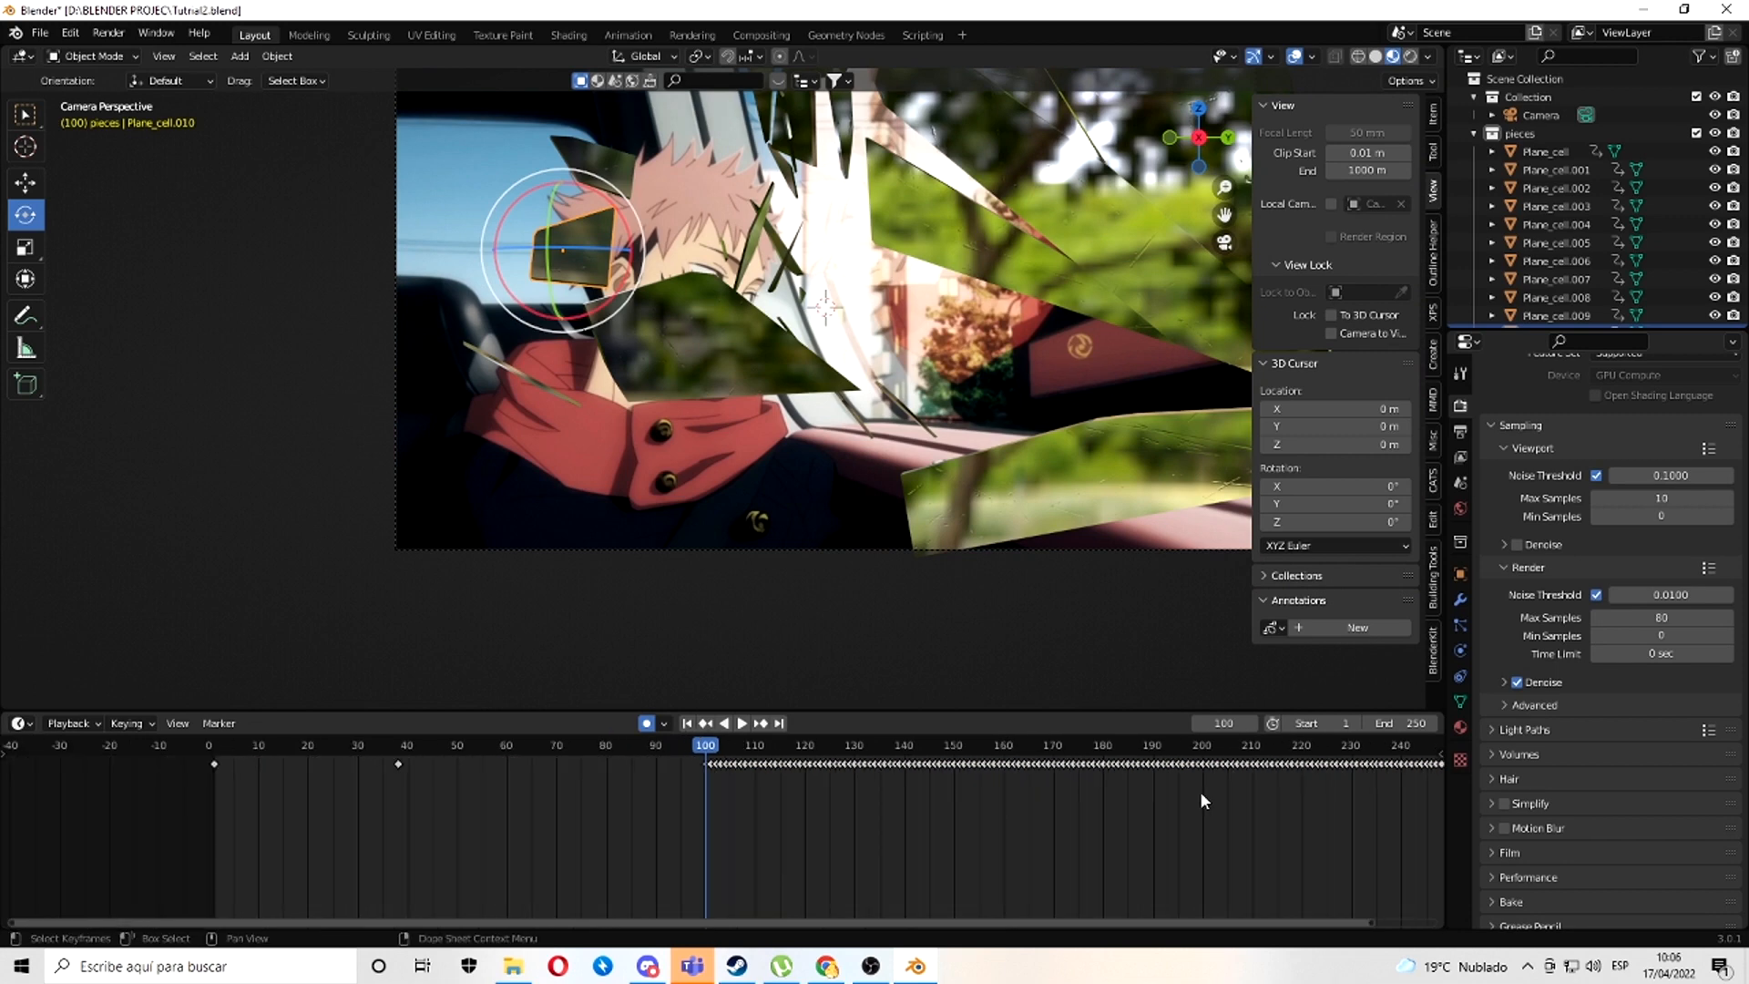
- Delete the small shard's baked keyframes between frames 100 and 250, keeping the ones at both ends
{"action": "scroll", "coordinate": [1201, 794], "scroll_direction": "down", "scroll_amount": 1}
{"action": "mouse_move", "coordinate": [1350, 778]}
{"action": "left_mouse_down"}
{"action": "mouse_move", "coordinate": [740, 758]}
{"action": "mouse_move", "coordinate": [1341, 766]}
{"action": "left_mouse_up"}
{"action": "scroll", "coordinate": [707, 776], "scroll_direction": "up", "scroll_amount": 2}
{"action": "key", "text": "Delete"}
{"action": "scroll", "coordinate": [818, 768], "scroll_direction": "down", "scroll_amount": 2}
- Replay the animation from the first frame to check the small shard's motion, and go back to frame 104
{"action": "key", "text": "shift+Left"}
{"action": "key", "text": "space"}
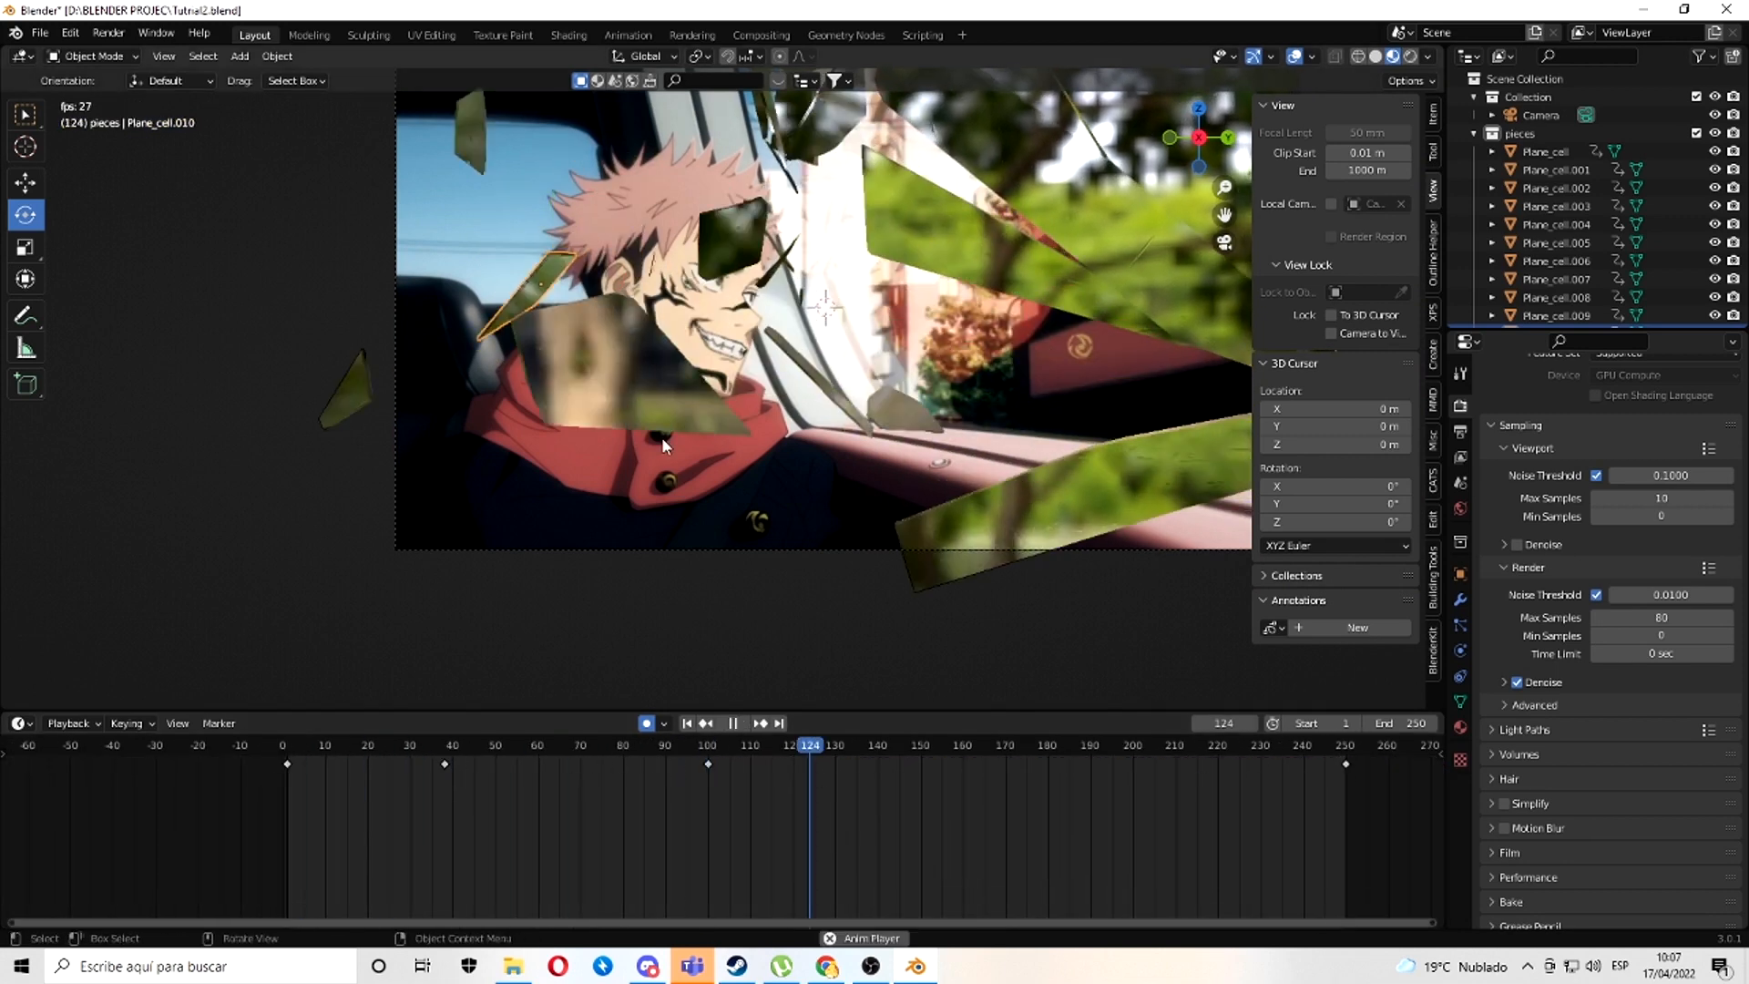
{"action": "key", "text": "space"}
{"action": "left_click_drag", "start_coordinate": [1164, 751], "coordinate": [724, 749]}
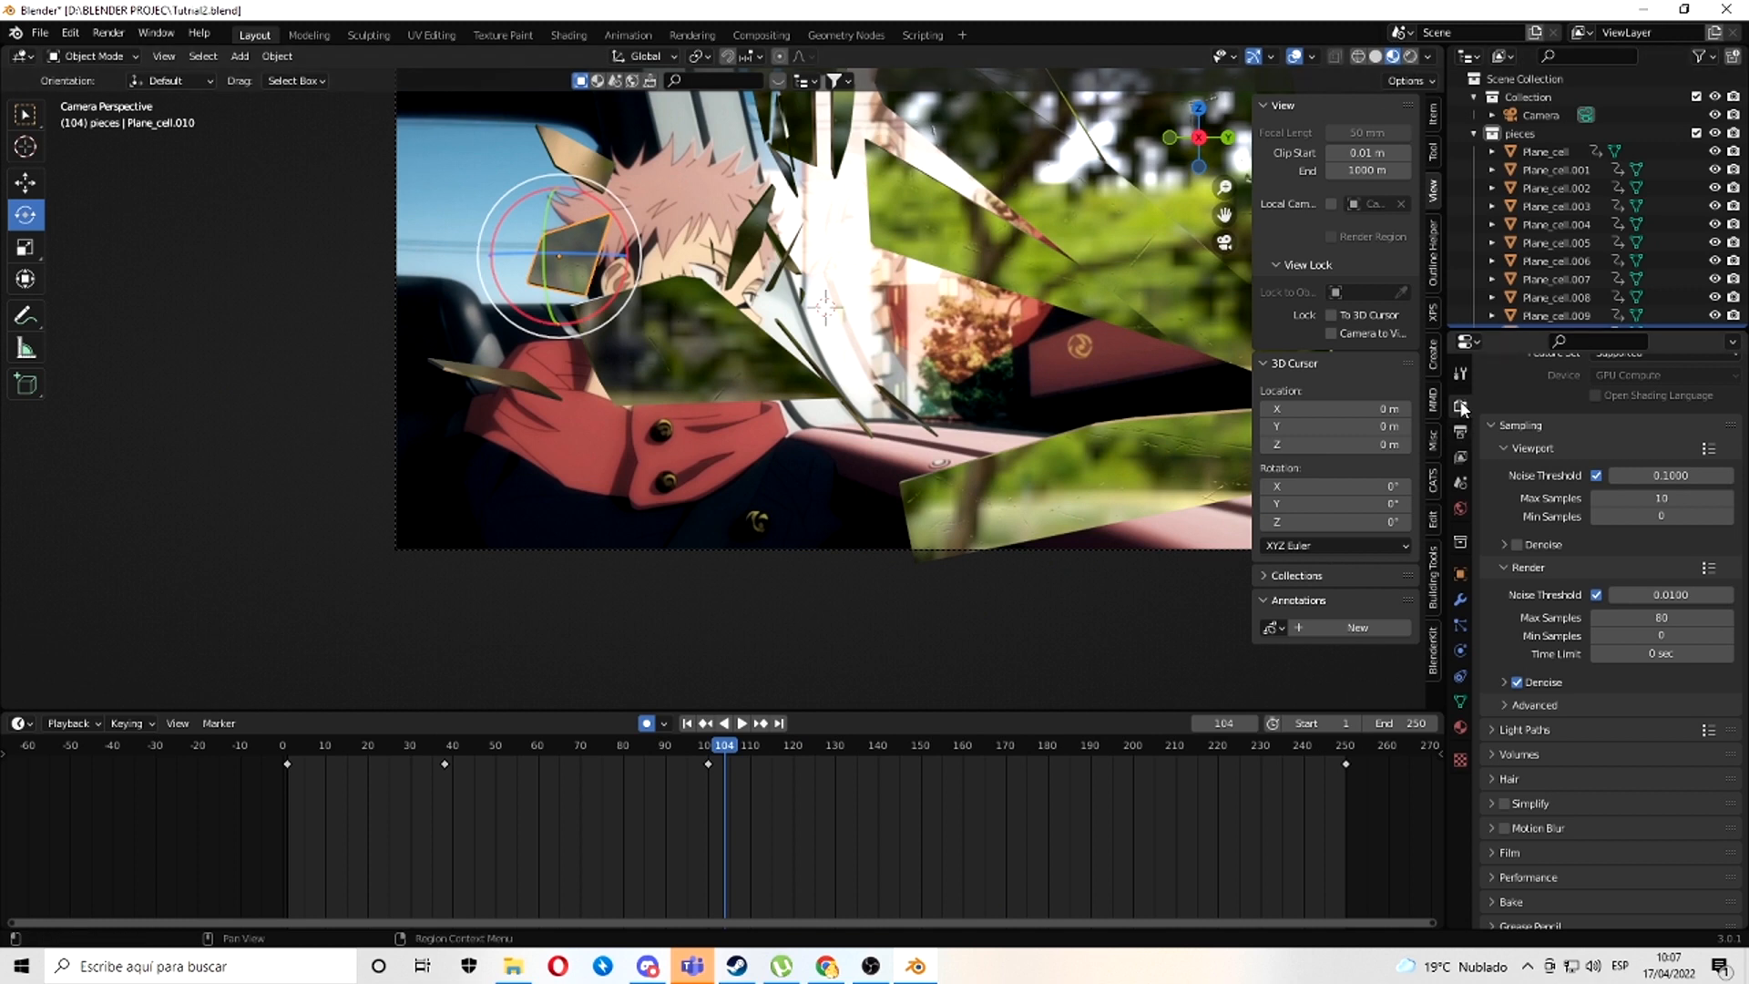
- Set the render engine to Eevee, save the file, and show the viewport in Rendered shading
{"action": "scroll", "coordinate": [1548, 401], "scroll_direction": "up", "scroll_amount": 2}
{"action": "left_click", "coordinate": [1613, 402]}
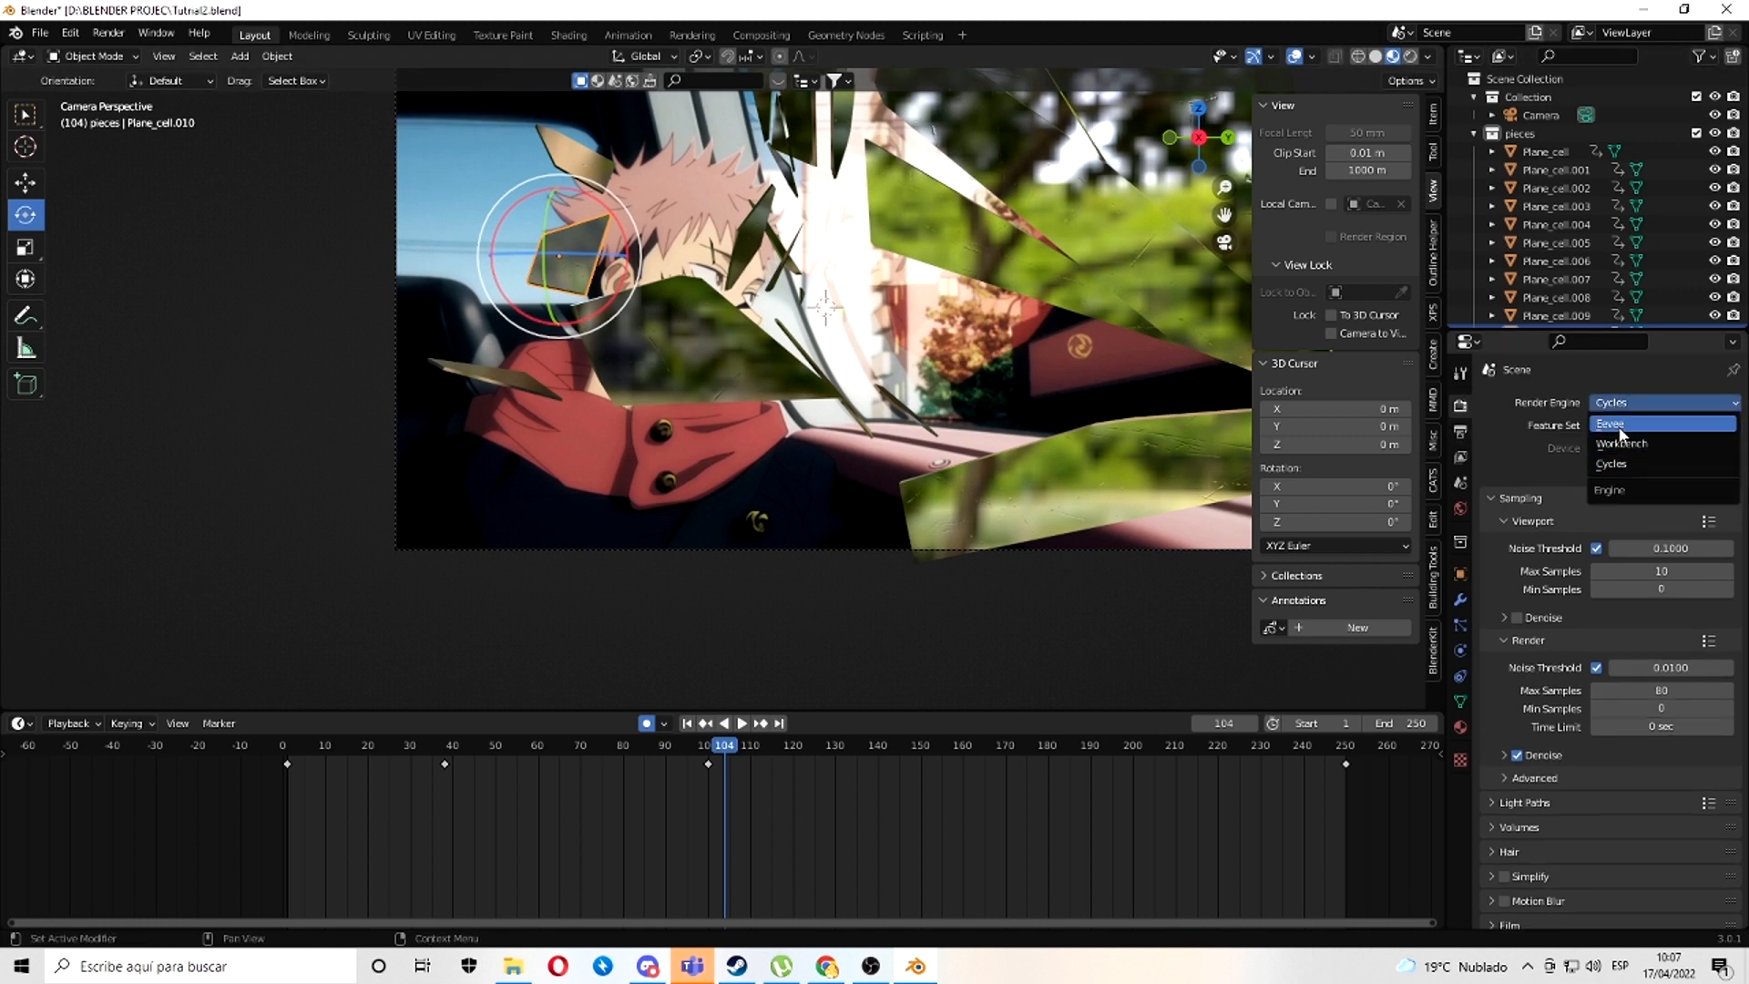
{"action": "left_click", "coordinate": [1620, 432]}
{"action": "key", "text": "ctrl+s"}
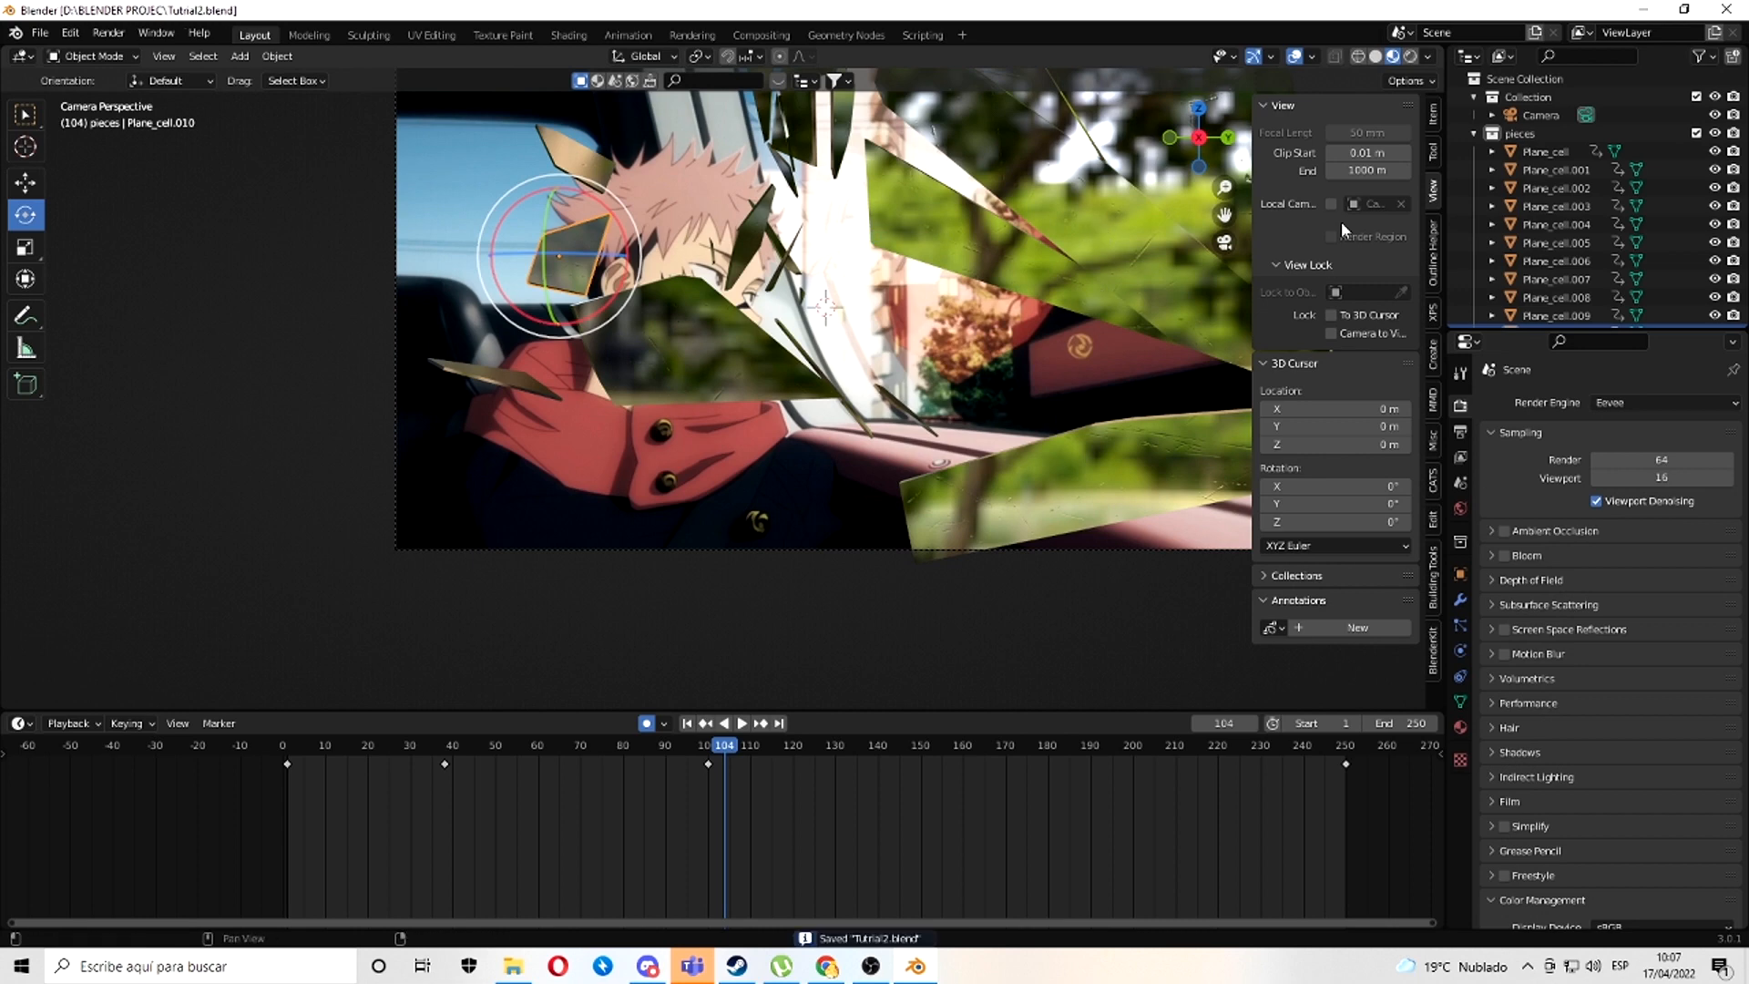
{"action": "left_click", "coordinate": [1410, 56]}
{"action": "scroll", "coordinate": [374, 383], "scroll_direction": "down", "scroll_amount": 1}
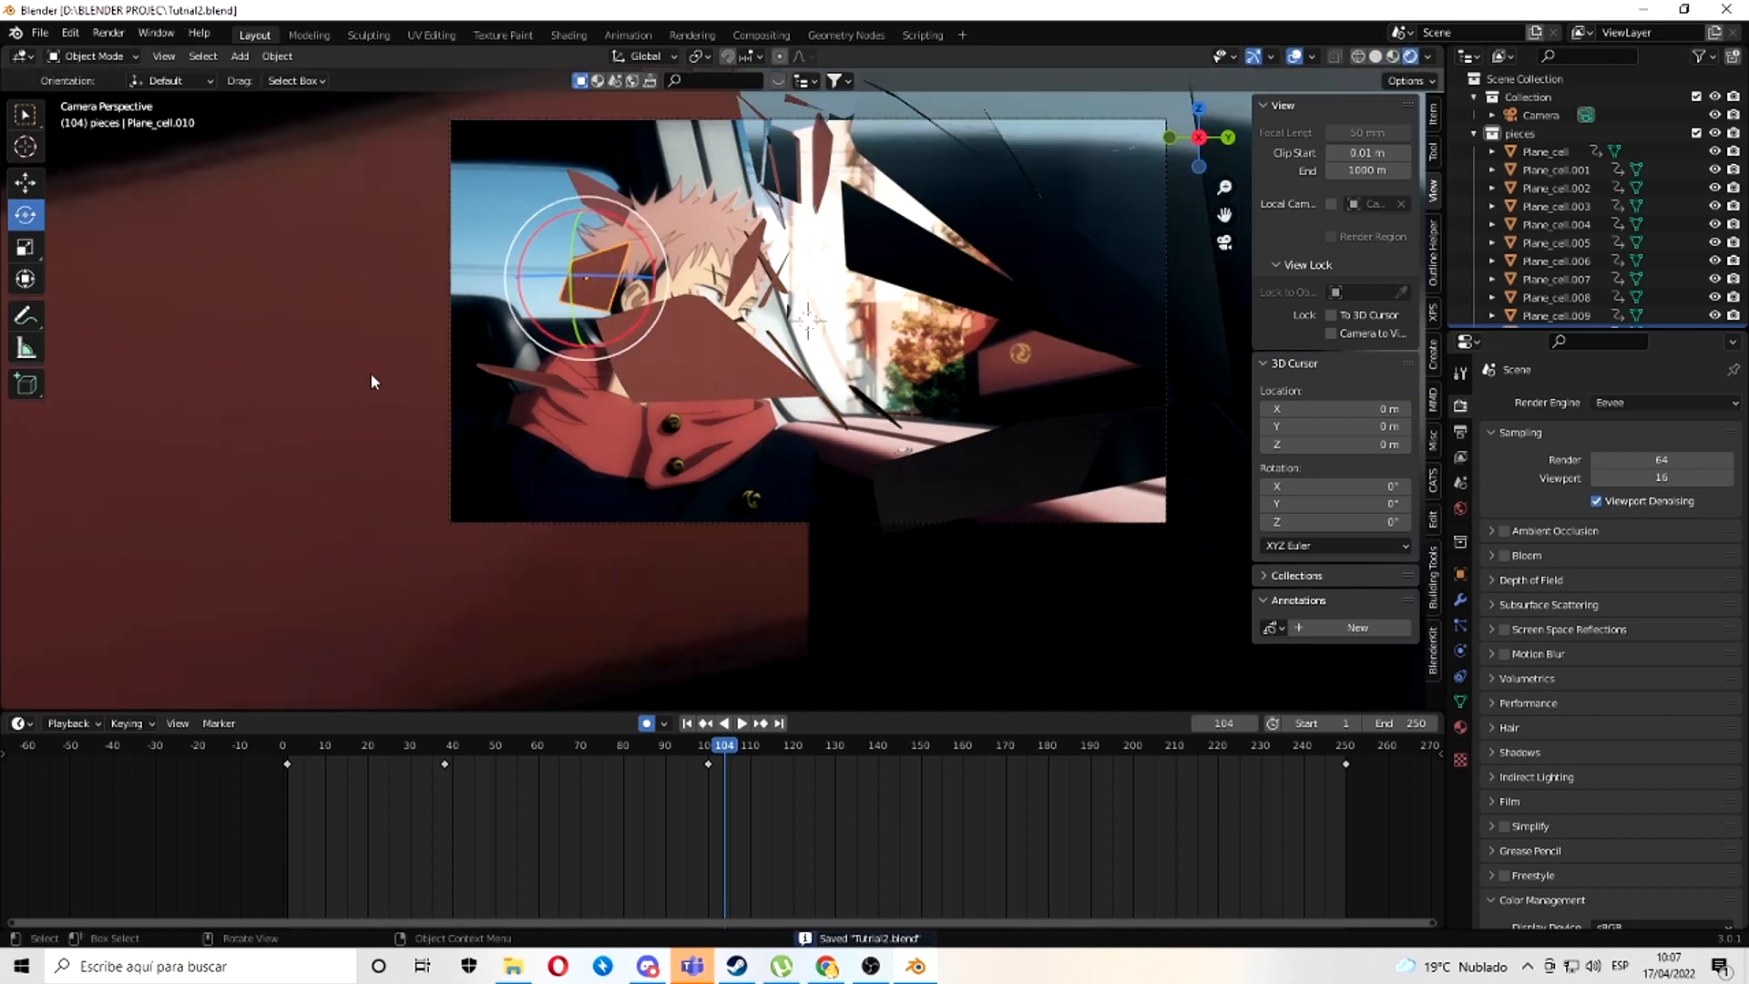
- Make the render background transparent in the Film settings
{"action": "scroll", "coordinate": [374, 382], "scroll_direction": "down", "scroll_amount": 4}
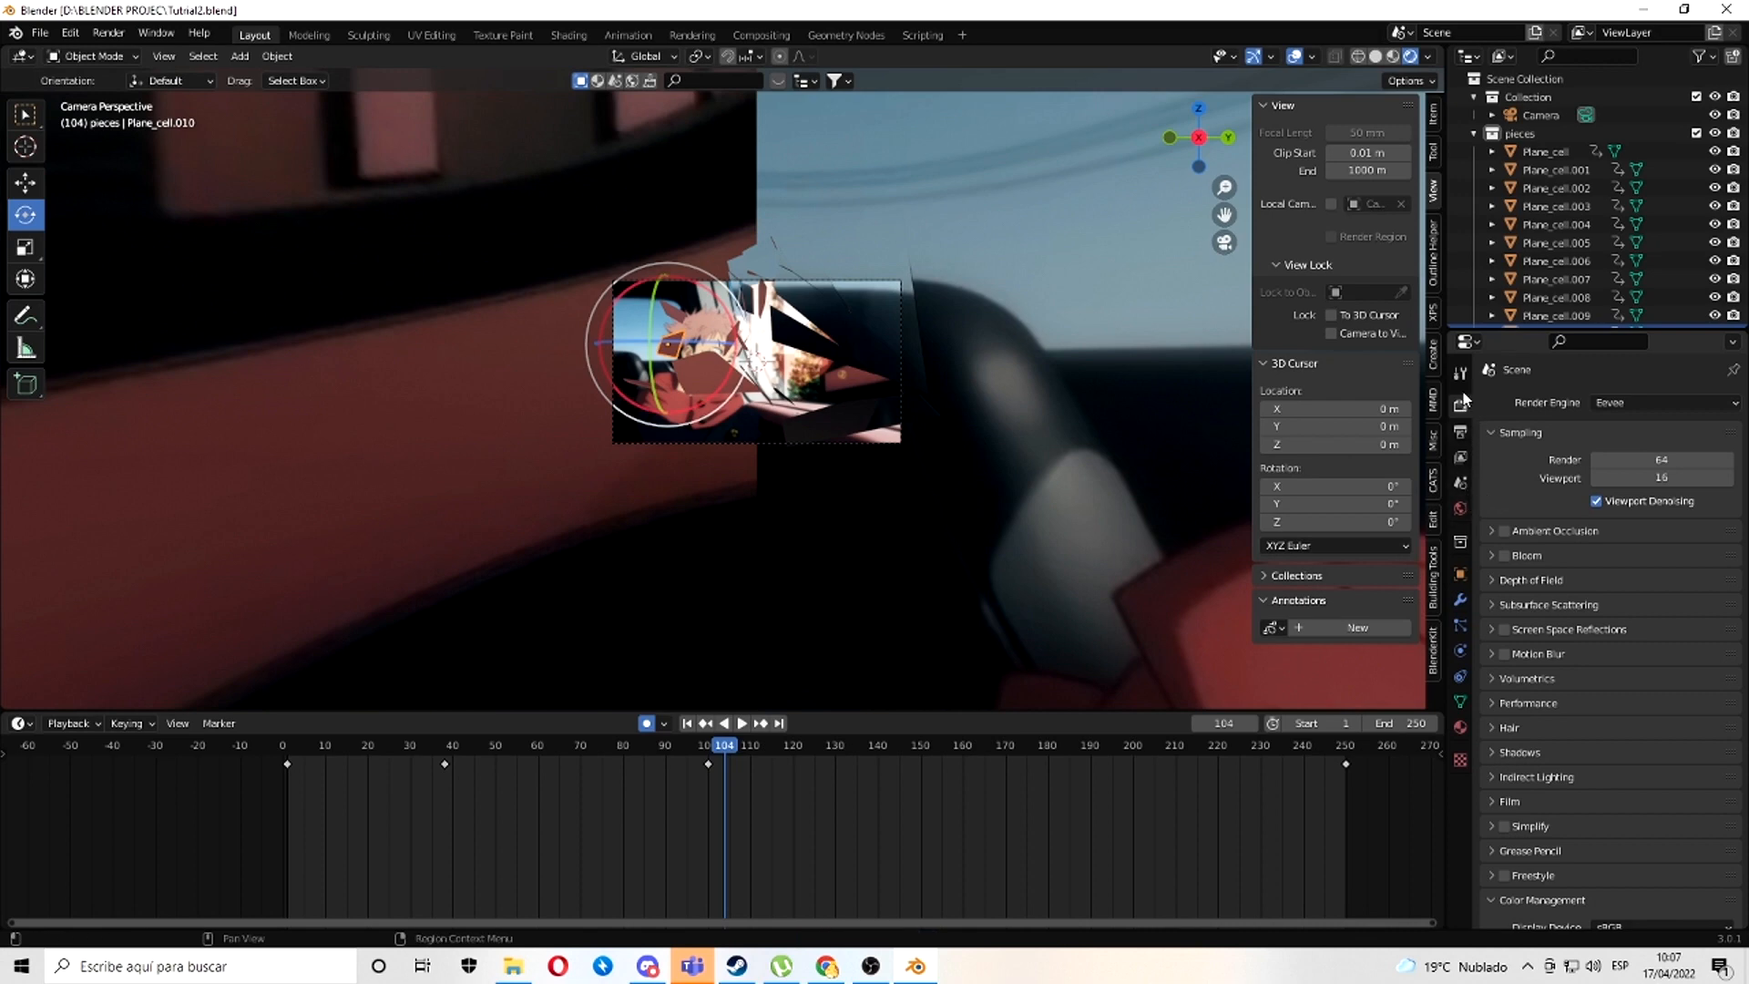
{"action": "scroll", "coordinate": [1501, 805], "scroll_direction": "down", "scroll_amount": 1}
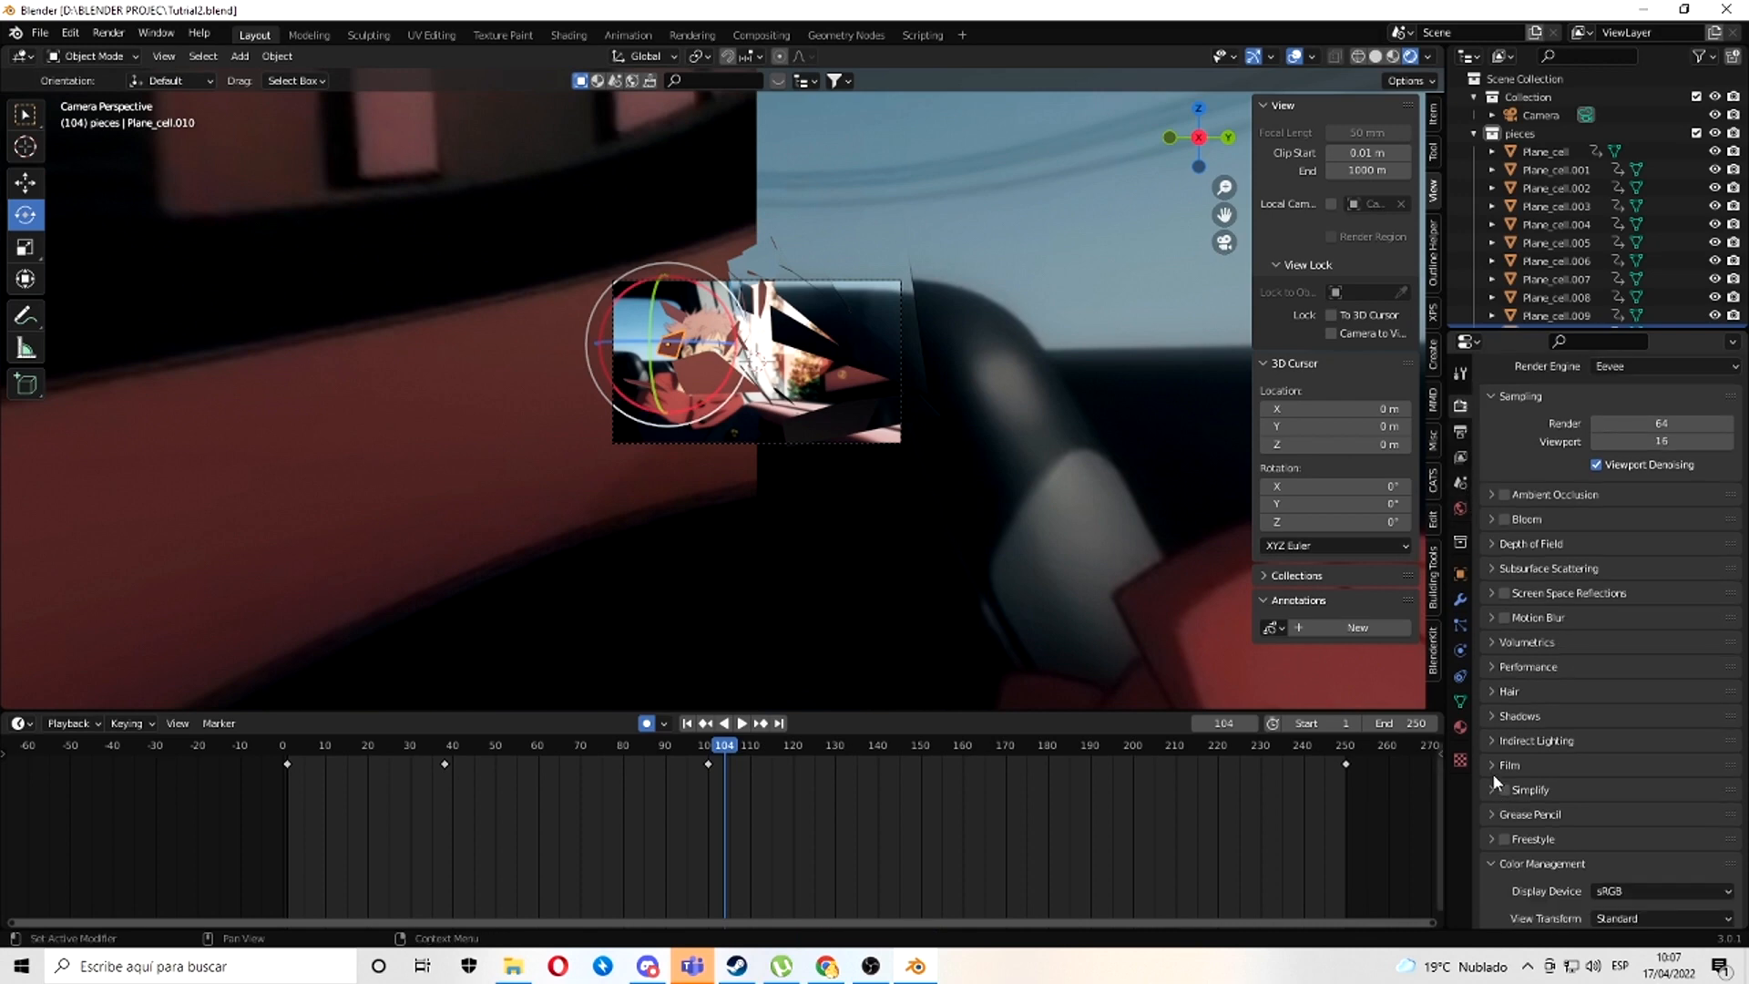
{"action": "left_click", "coordinate": [1494, 772]}
{"action": "left_click", "coordinate": [1591, 813]}
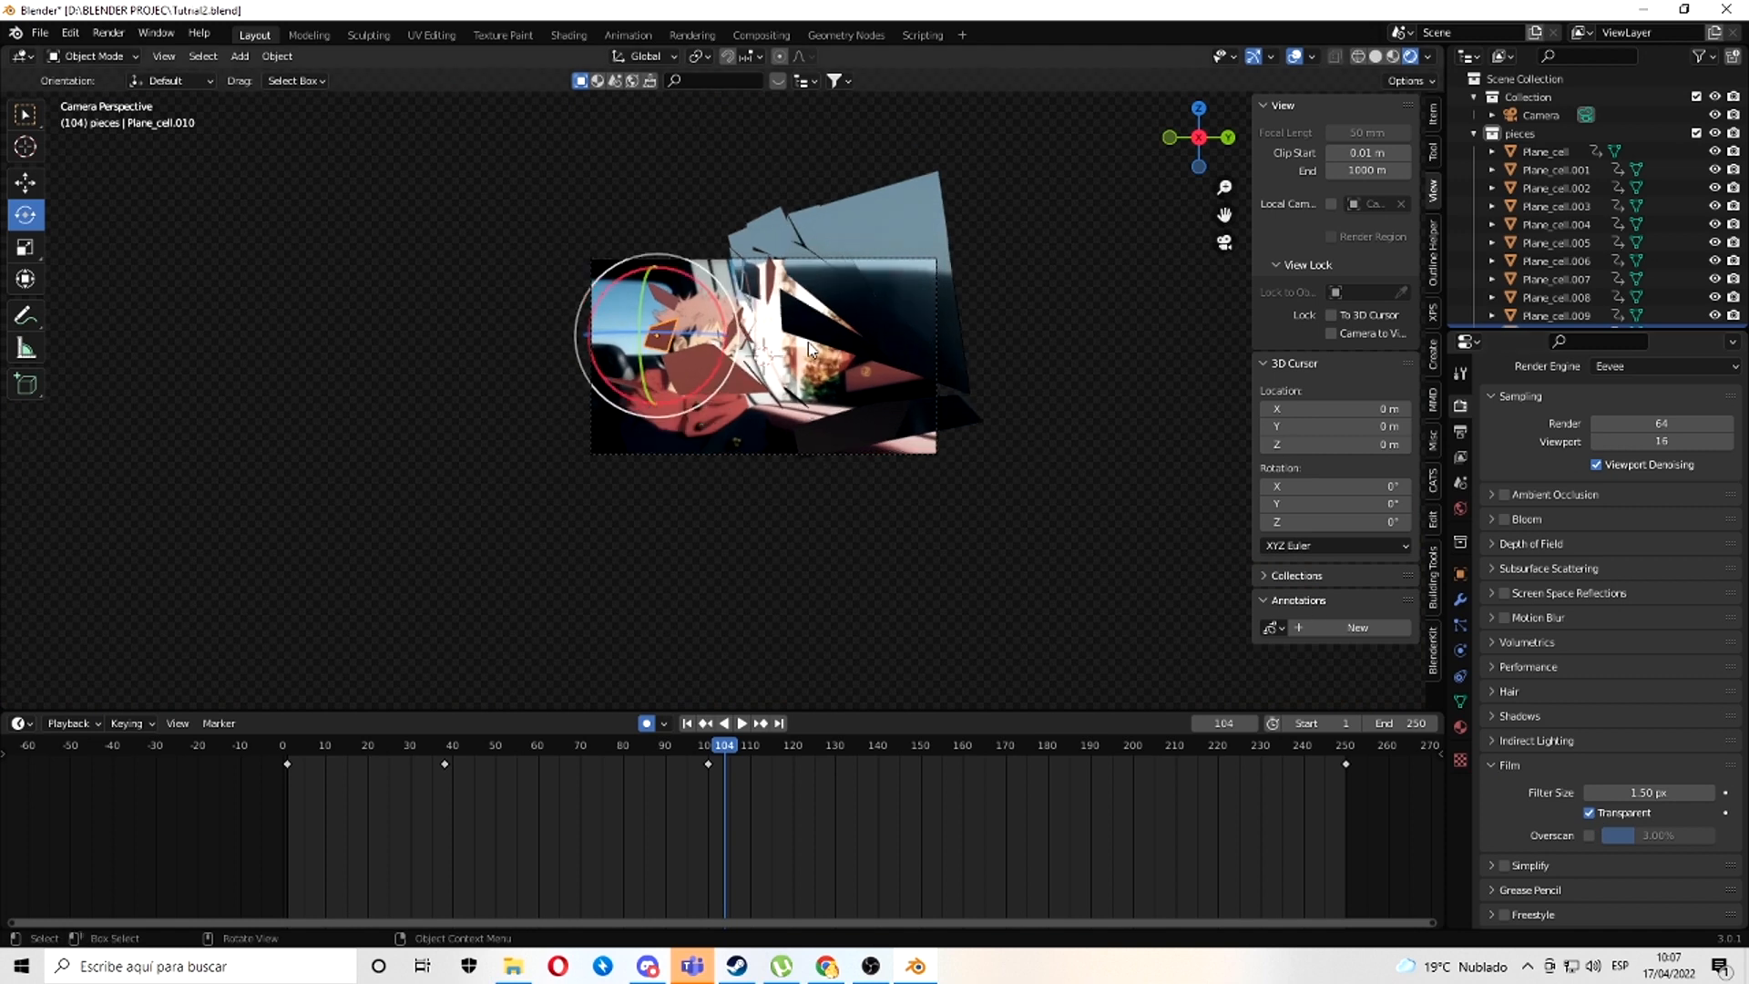
{"action": "scroll", "coordinate": [808, 348], "scroll_direction": "up", "scroll_amount": 2}
- Select the sukuna image plane, set the render engine back to Cycles, and return the viewport to Material Preview shading
{"action": "left_click", "coordinate": [626, 456]}
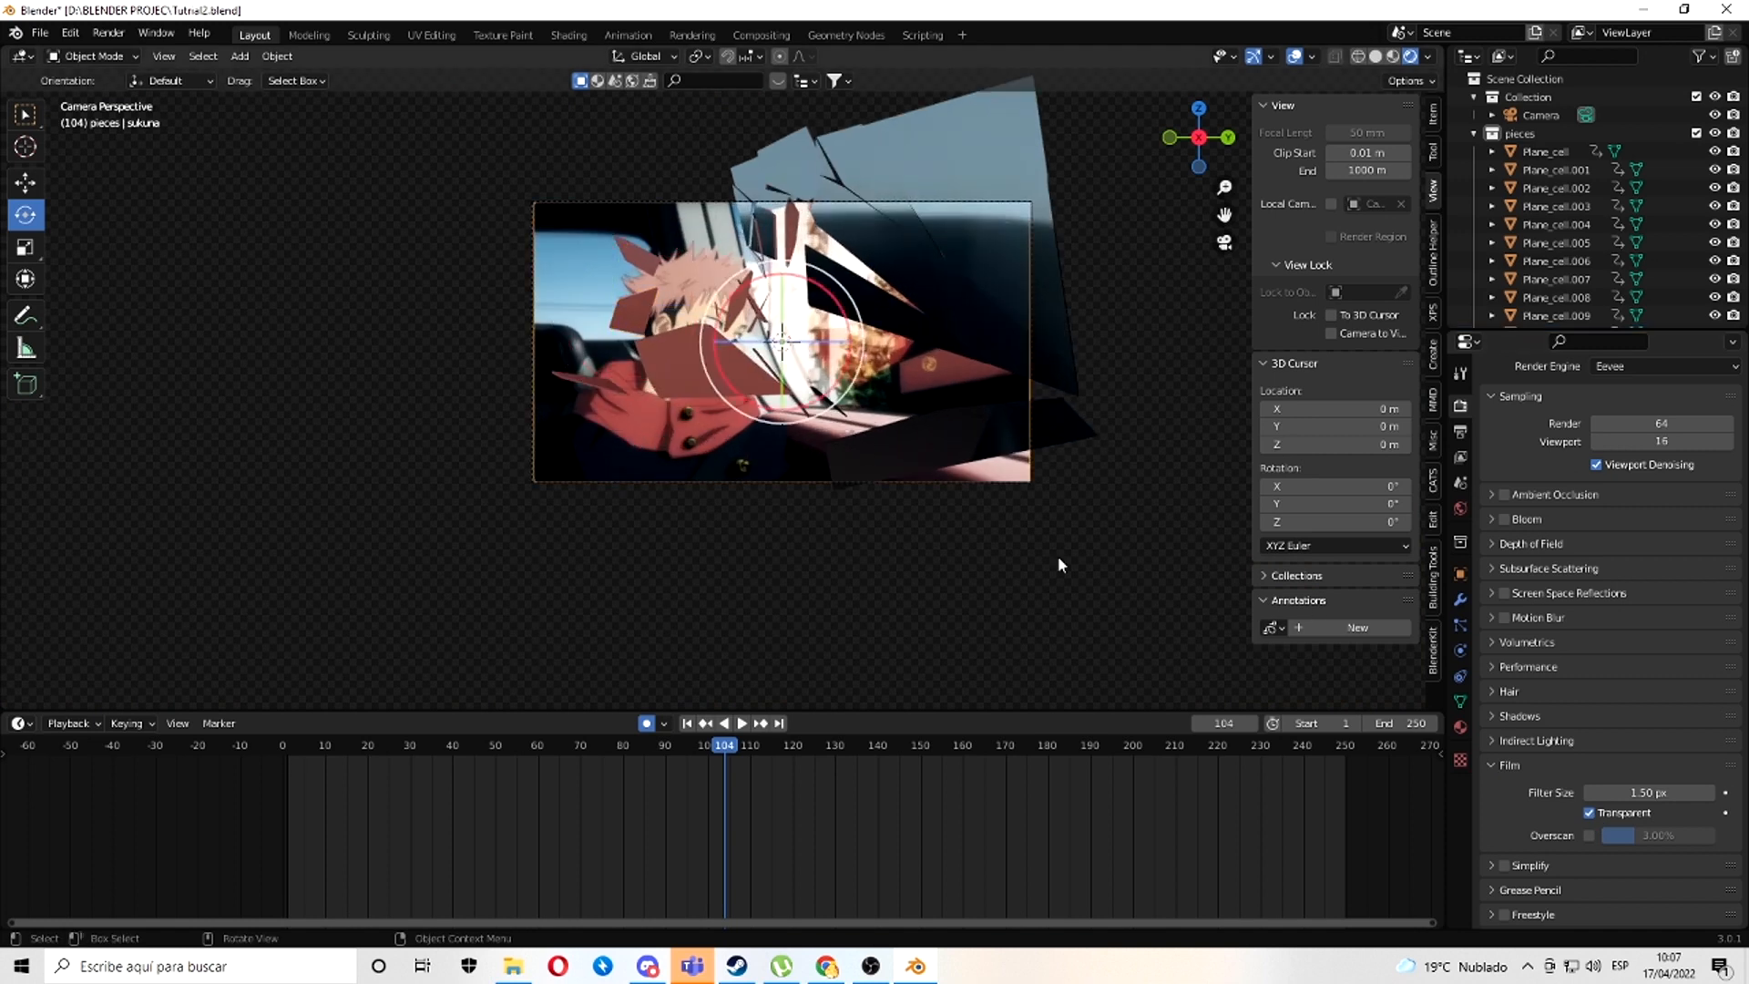
{"action": "left_click", "coordinate": [1460, 574]}
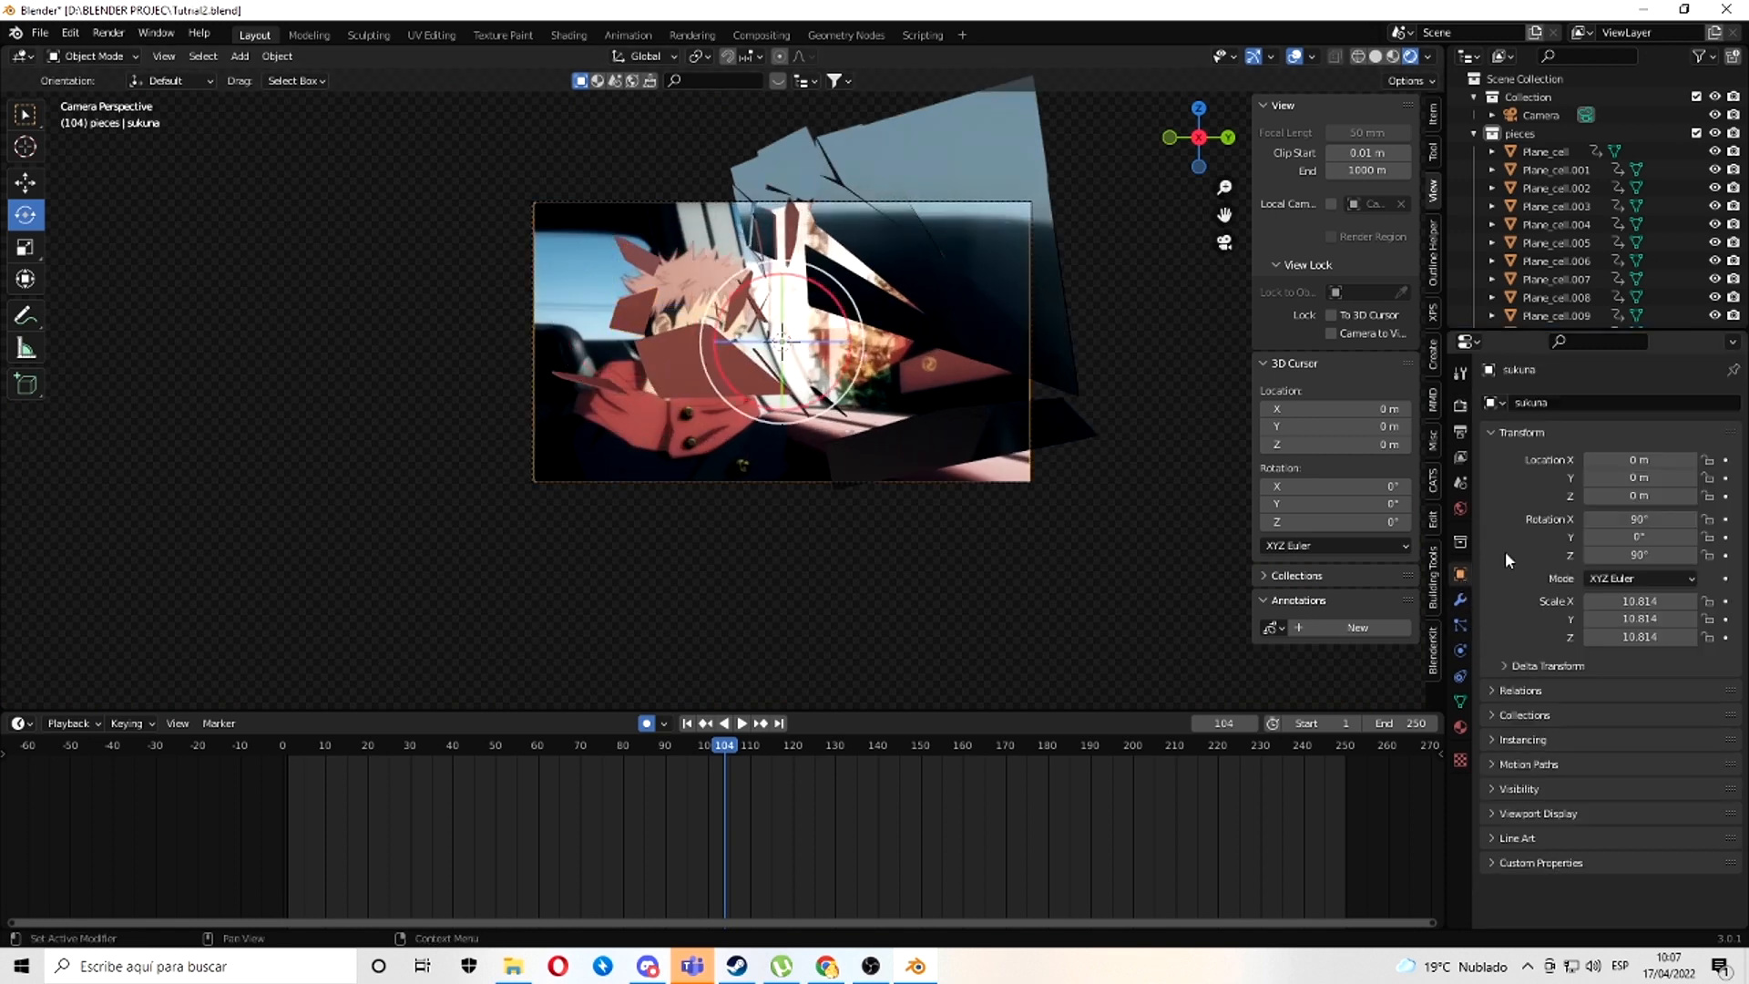
{"action": "left_click", "coordinate": [1461, 405]}
{"action": "left_click", "coordinate": [1665, 402]}
{"action": "left_click", "coordinate": [1622, 473]}
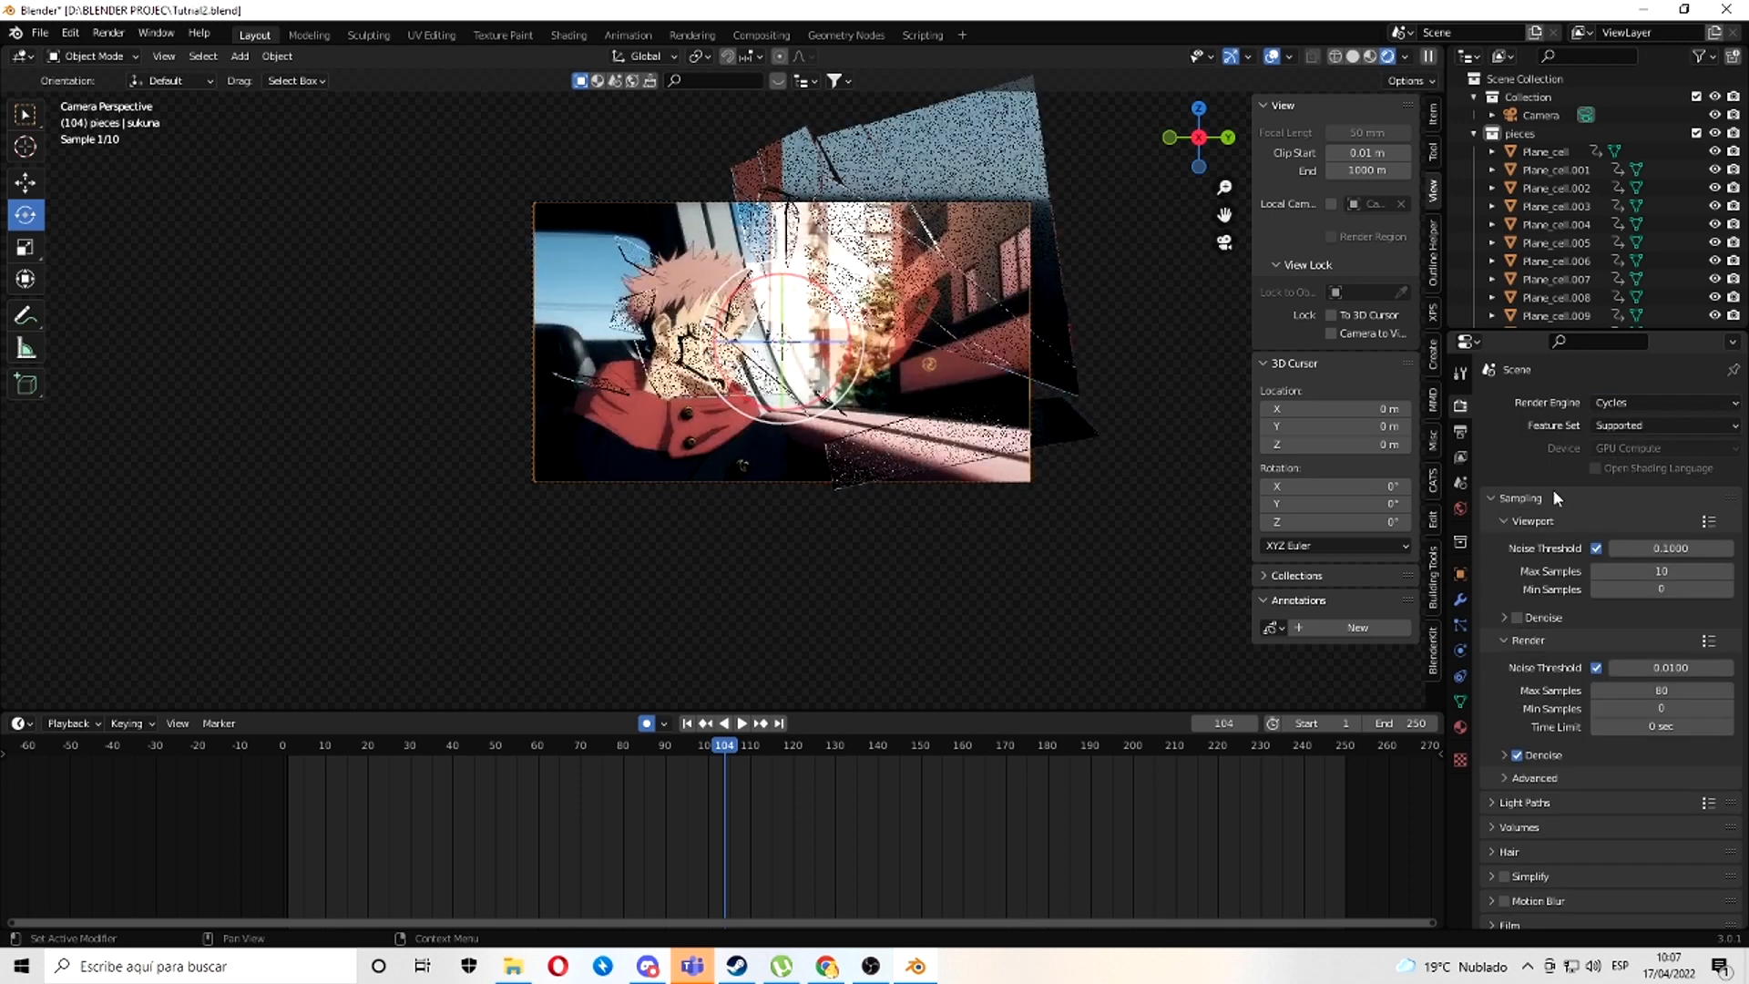
{"action": "left_click", "coordinate": [1370, 55]}
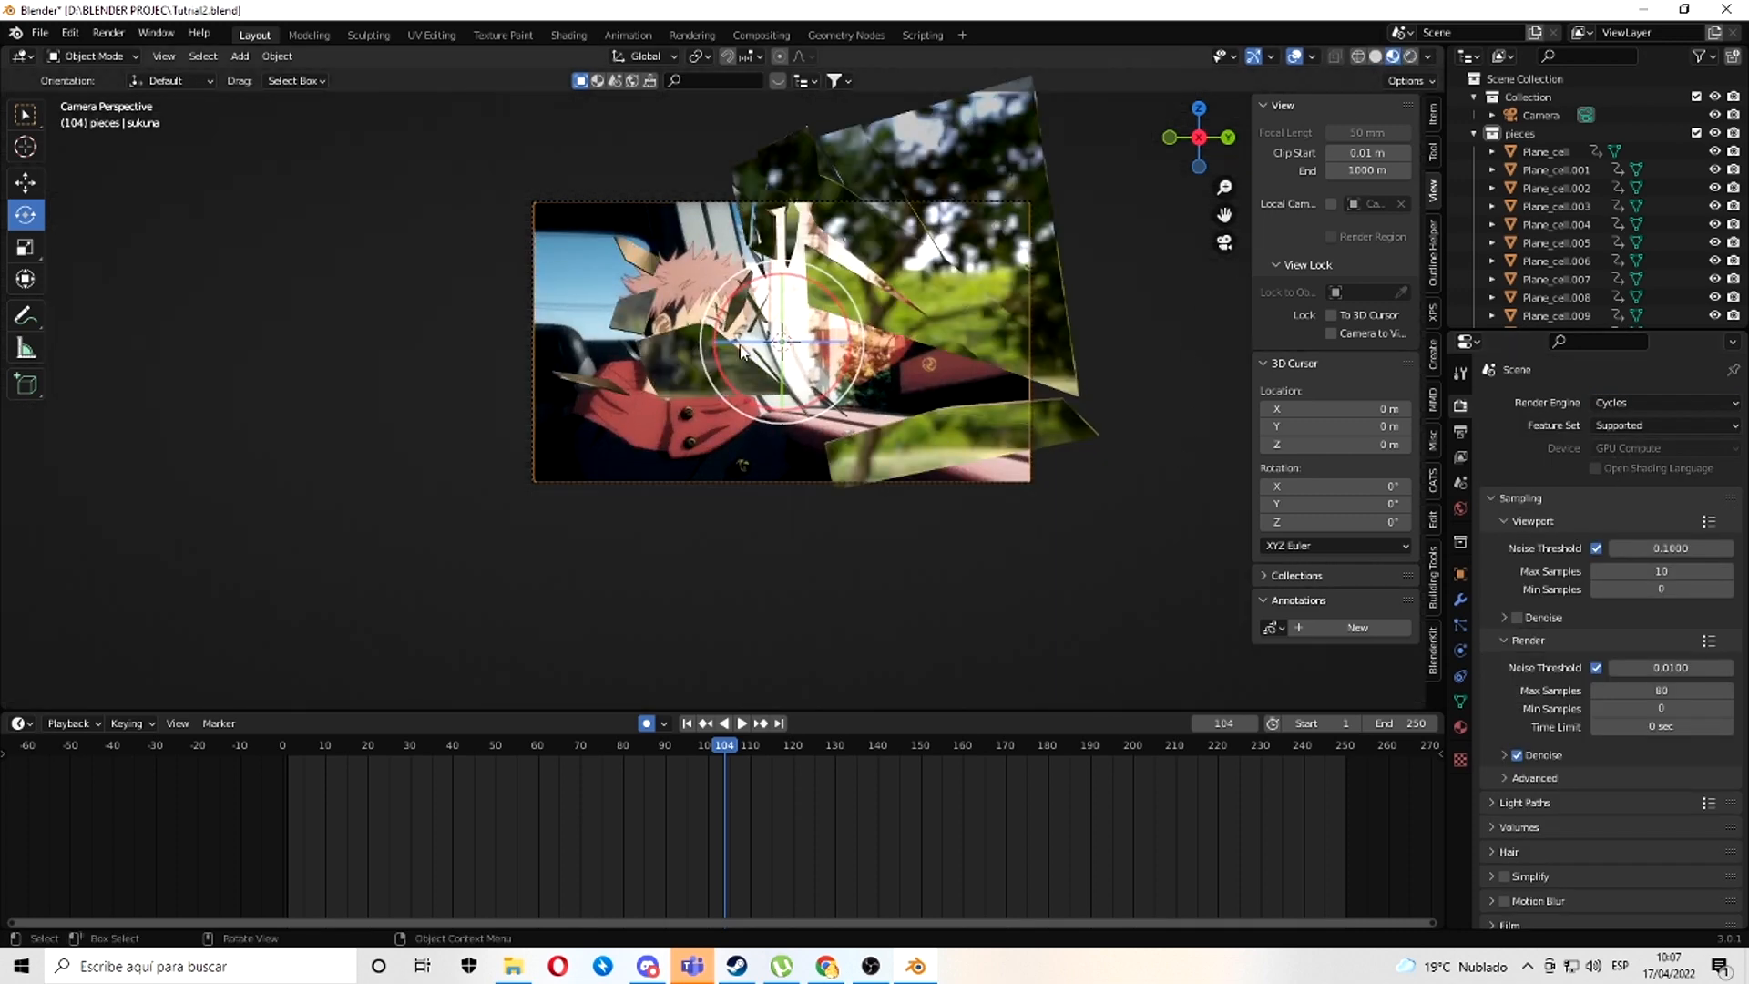
{"action": "scroll", "coordinate": [744, 333], "scroll_direction": "up", "scroll_amount": 2}
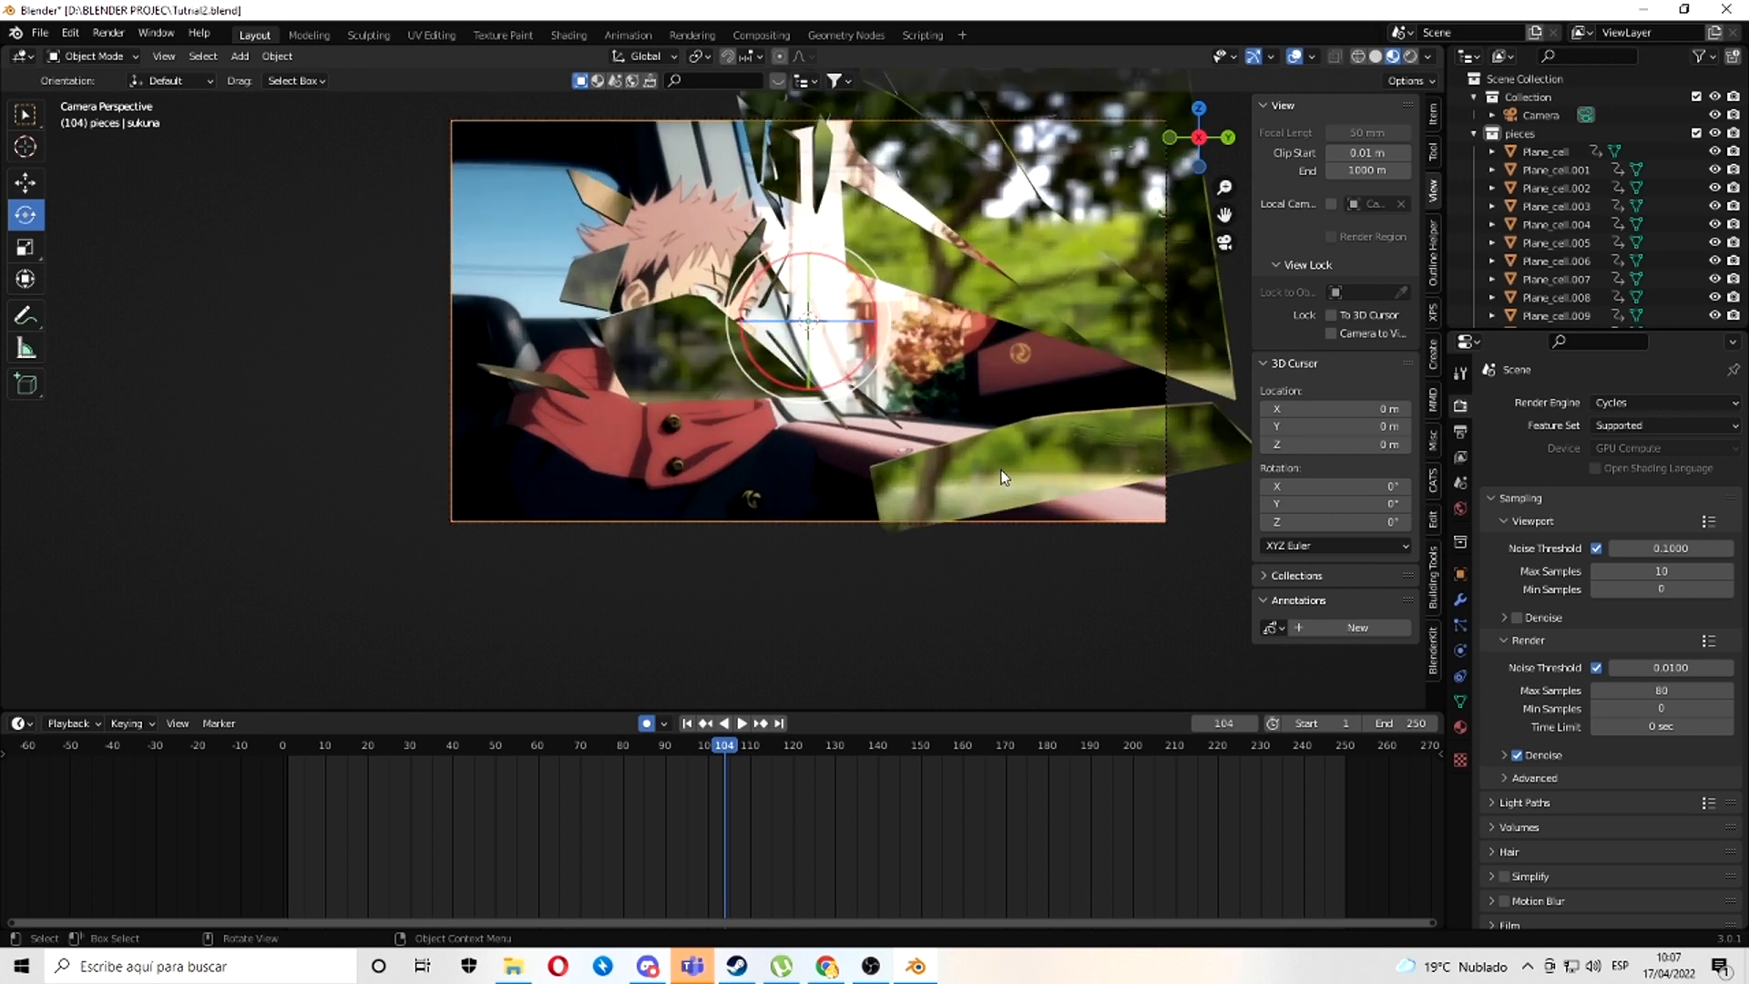
- Make the sukuna image plane a shadow catcher and a holdout in its object visibility settings
{"action": "left_click", "coordinate": [1461, 576]}
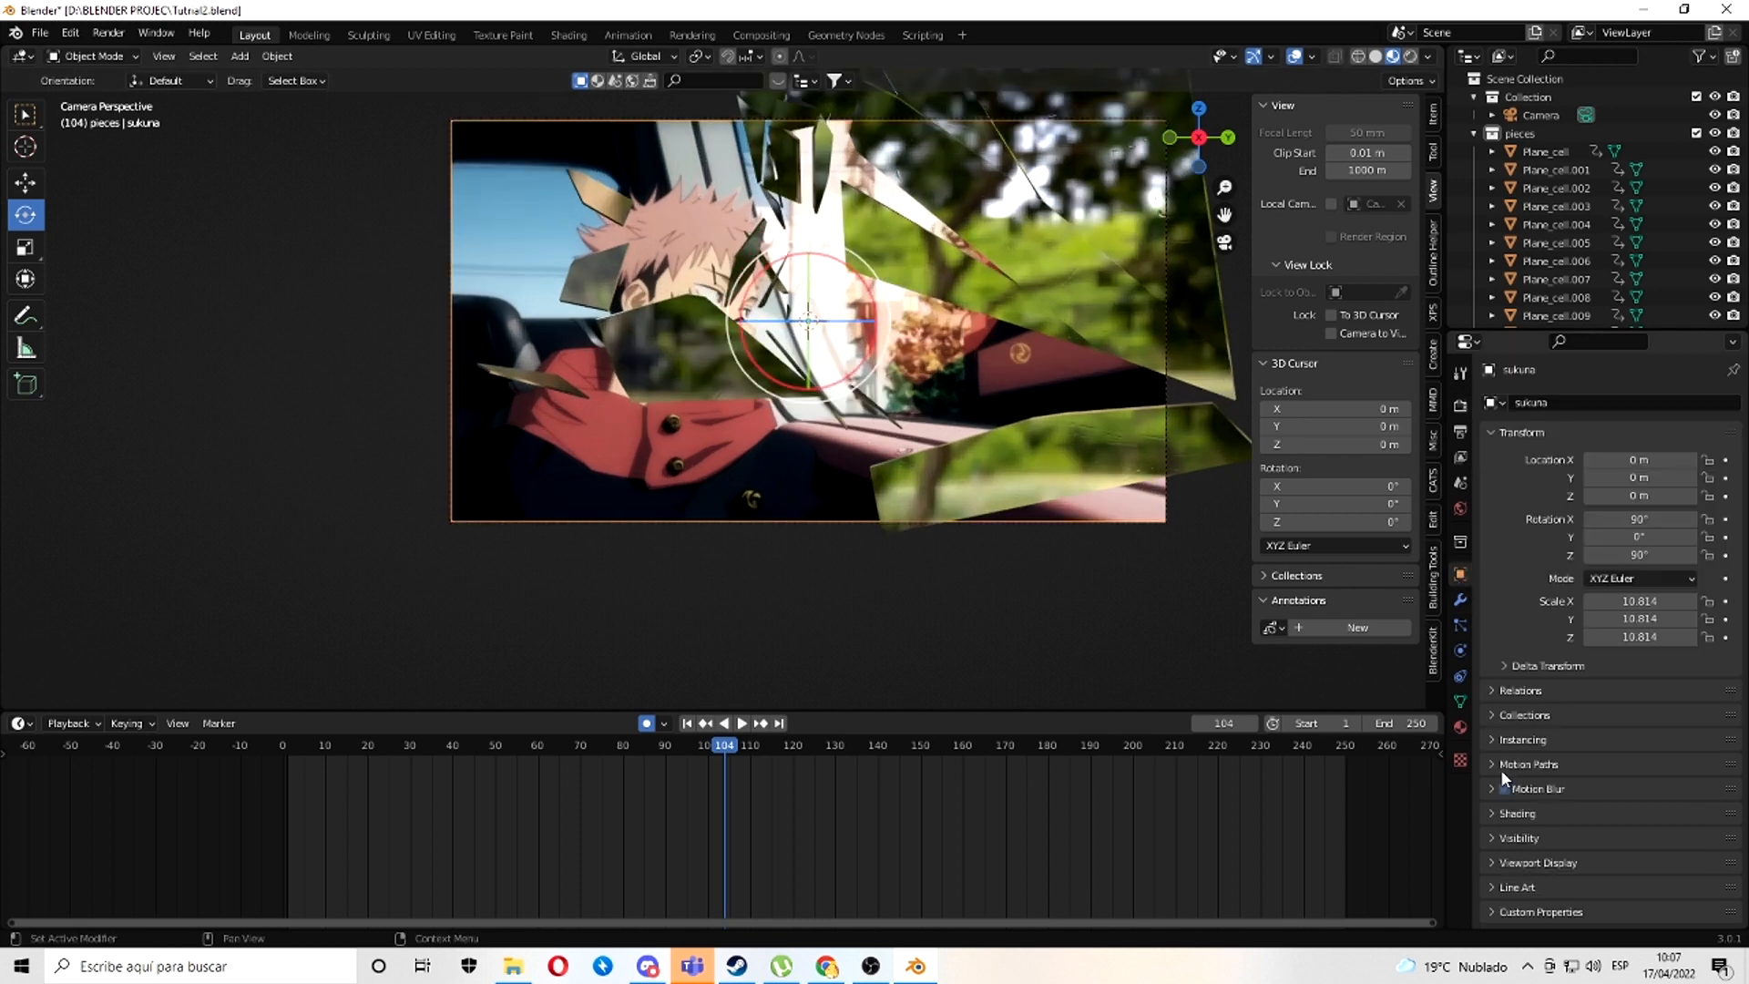
{"action": "left_click", "coordinate": [1498, 838]}
{"action": "scroll", "coordinate": [1604, 840], "scroll_direction": "down", "scroll_amount": 3}
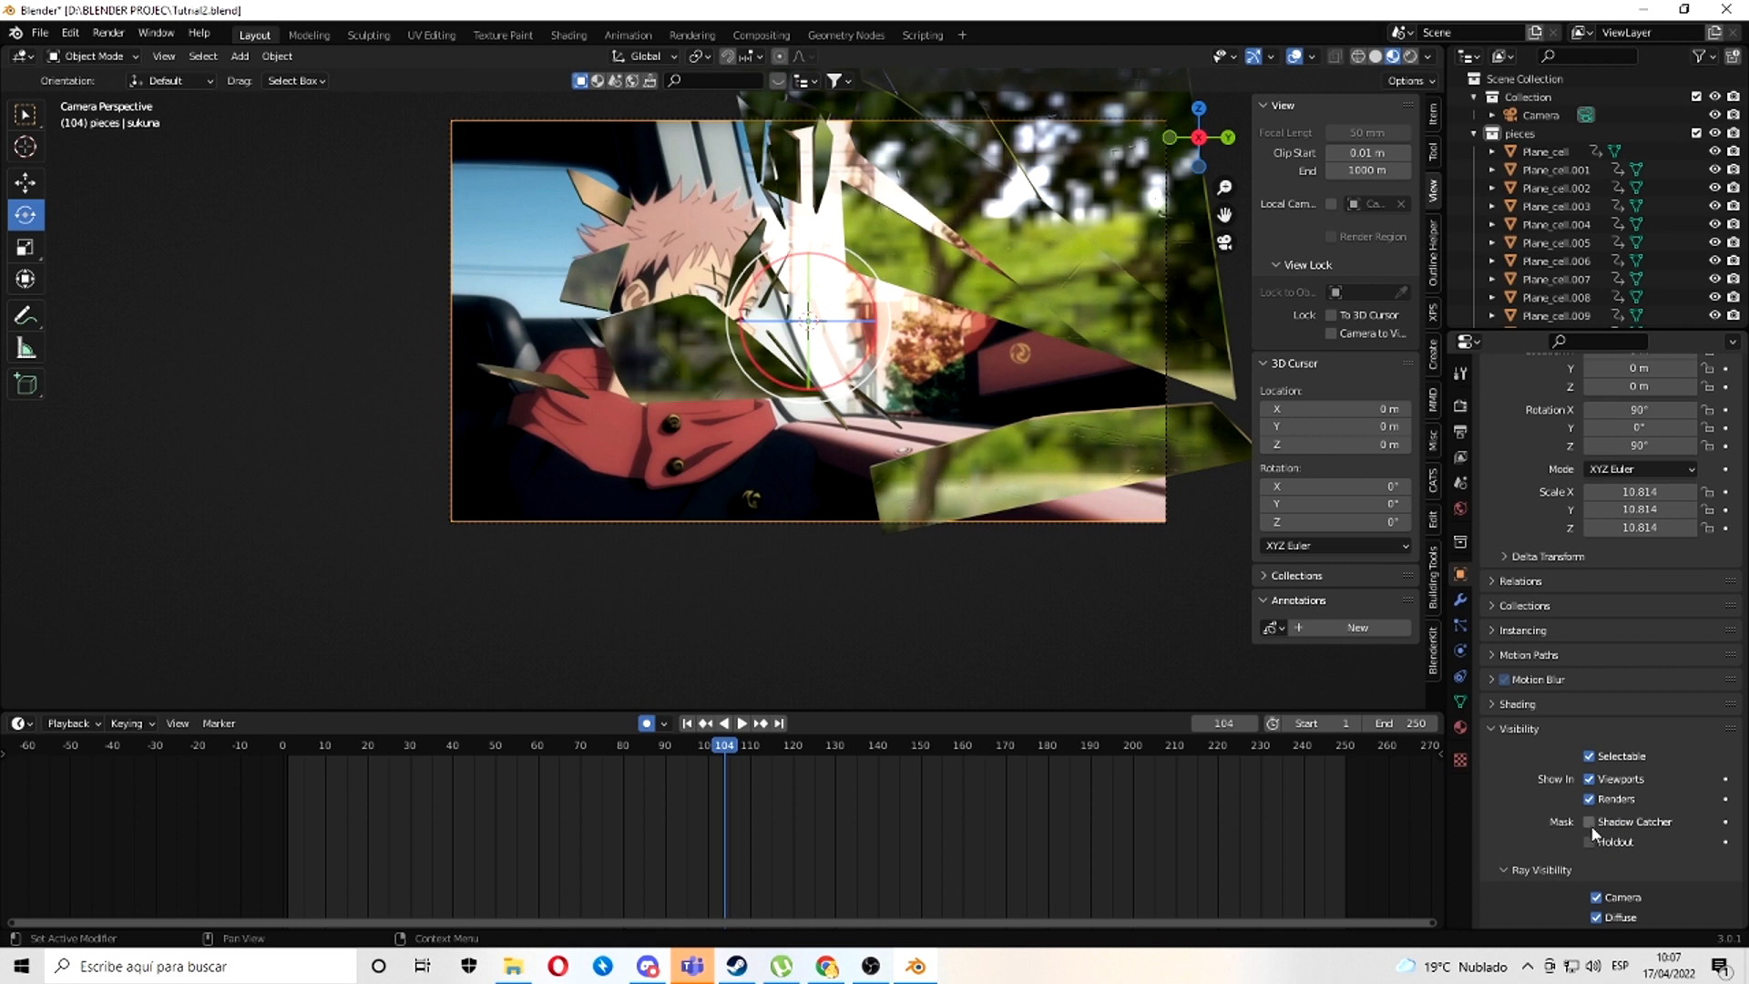
{"action": "left_click", "coordinate": [1590, 823]}
{"action": "left_click", "coordinate": [1590, 841]}
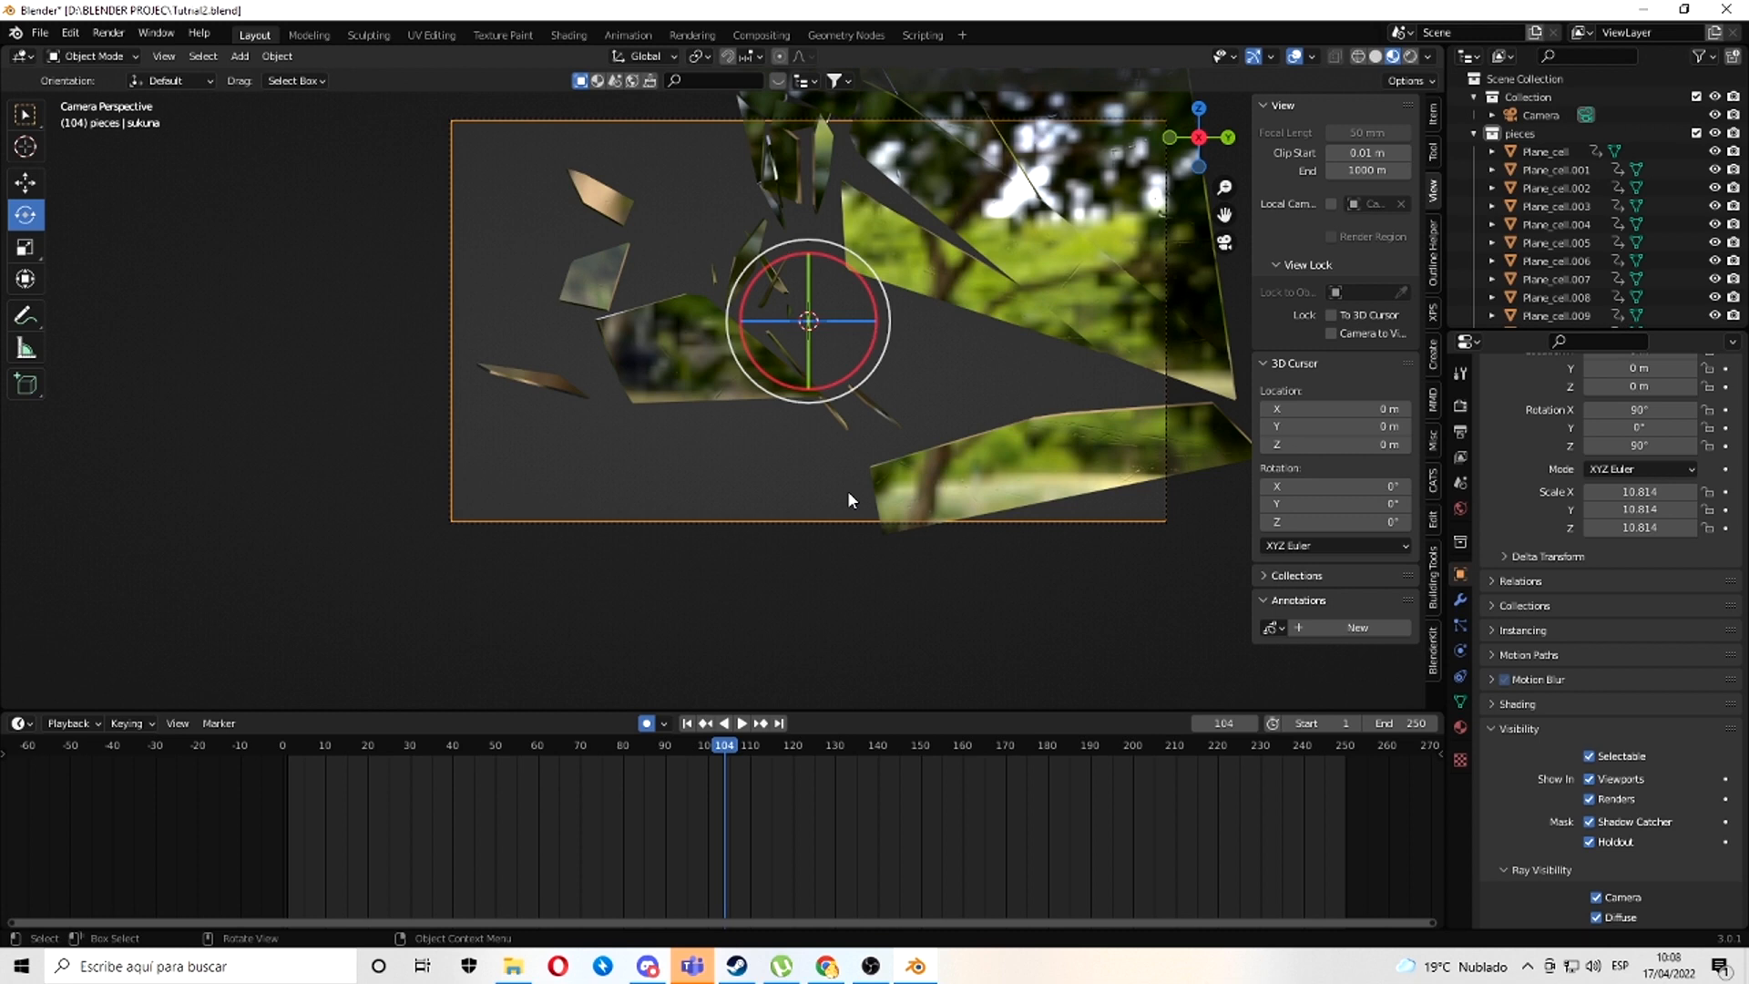
- Select the large upper shard, set the scene's start frame to 38, and go to frame 38
{"action": "left_click", "coordinate": [728, 381]}
{"action": "left_click", "coordinate": [1046, 230]}
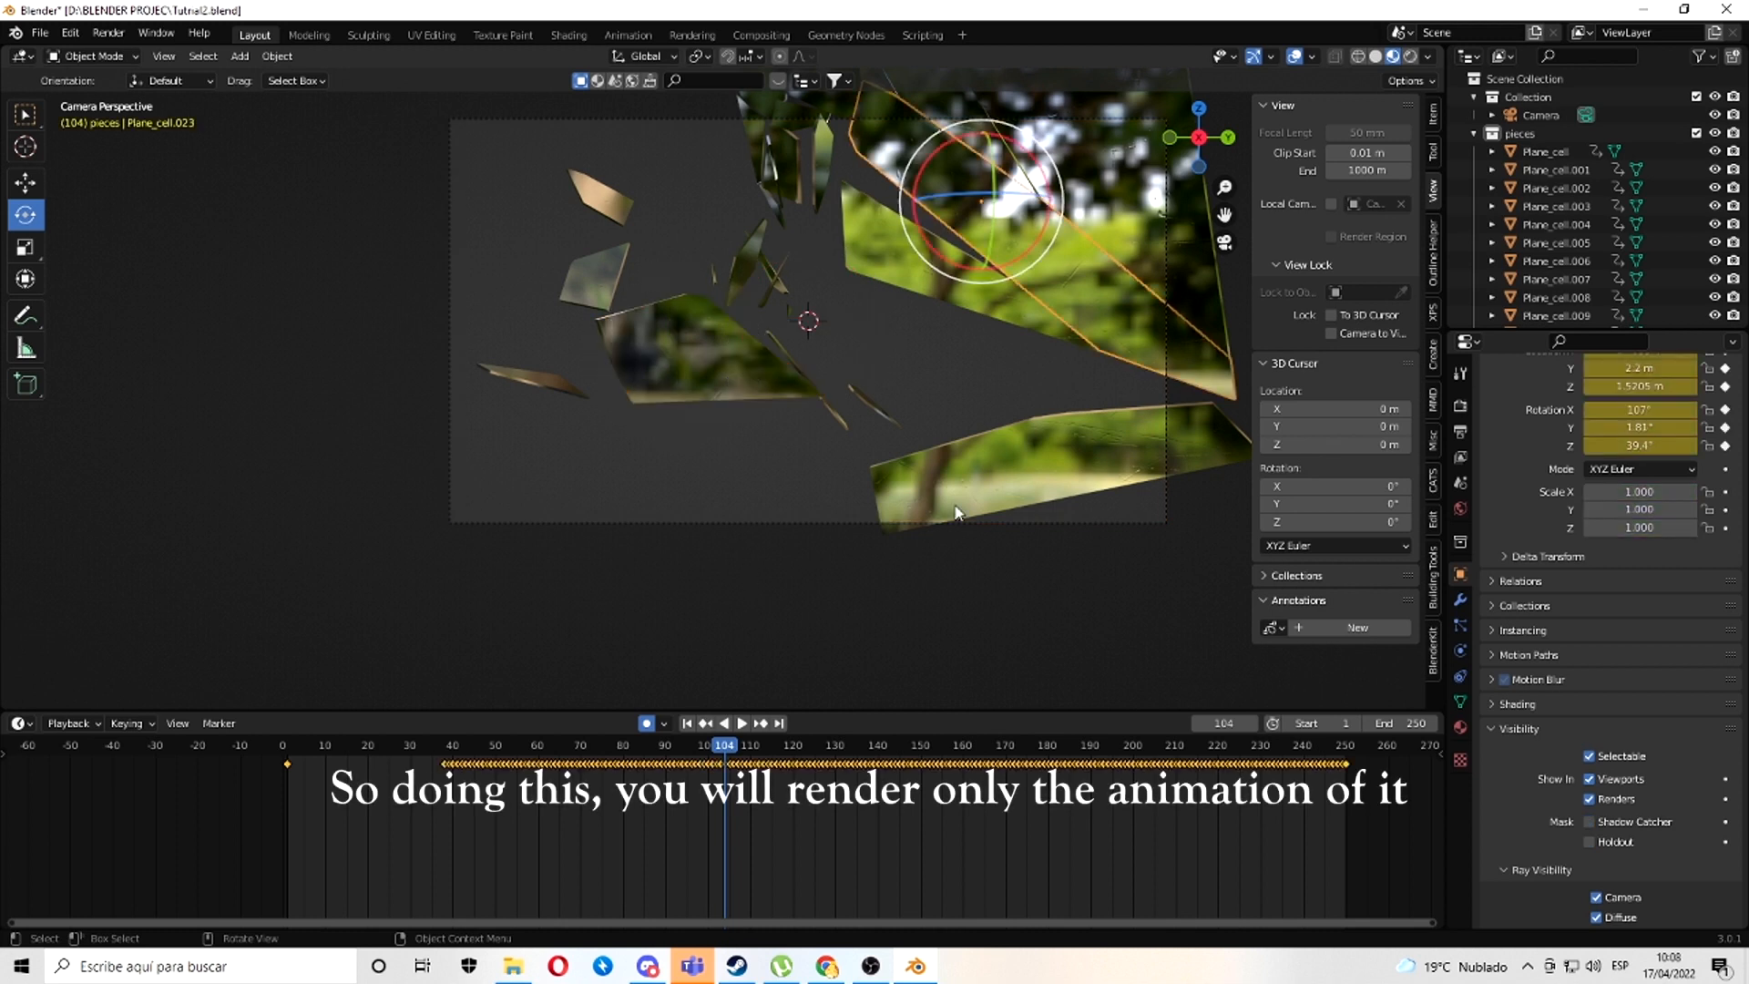
{"action": "left_click_drag", "start_coordinate": [1312, 723], "coordinate": [1409, 723]}
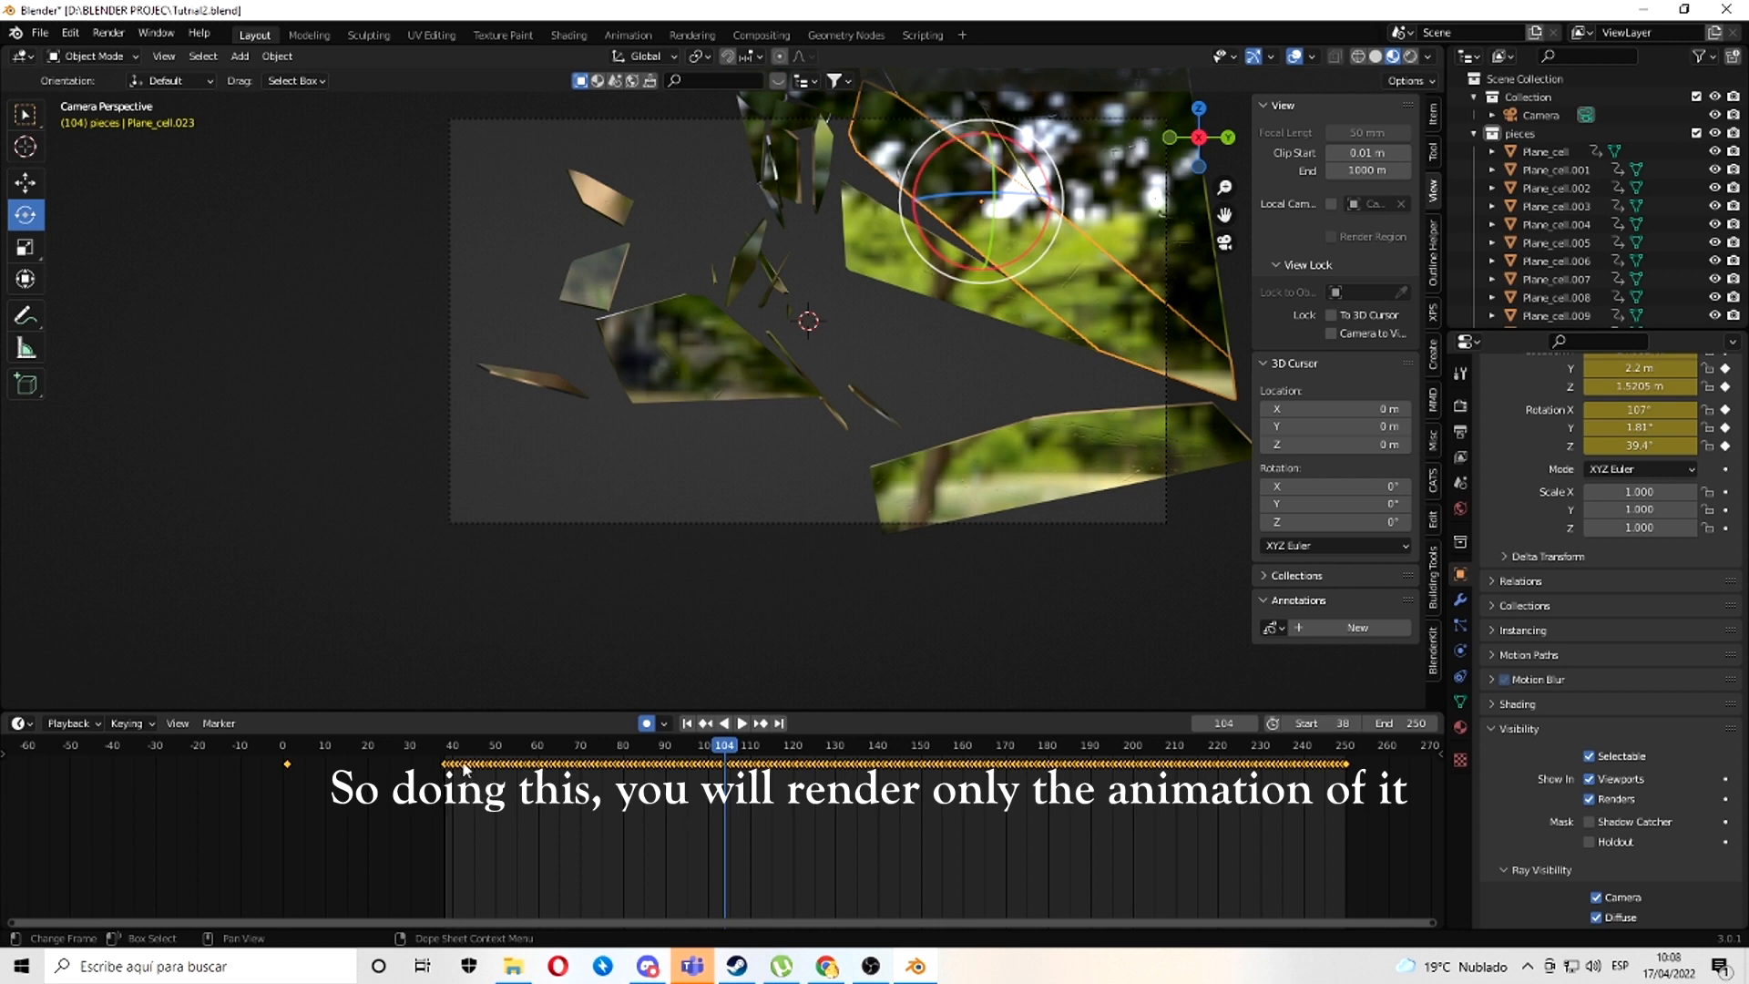
{"action": "mouse_move", "coordinate": [465, 768]}
{"action": "left_mouse_down"}
{"action": "mouse_move", "coordinate": [428, 758]}
{"action": "mouse_move", "coordinate": [447, 765]}
{"action": "left_mouse_up"}
{"action": "scroll", "coordinate": [484, 781], "scroll_direction": "up", "scroll_amount": 2}
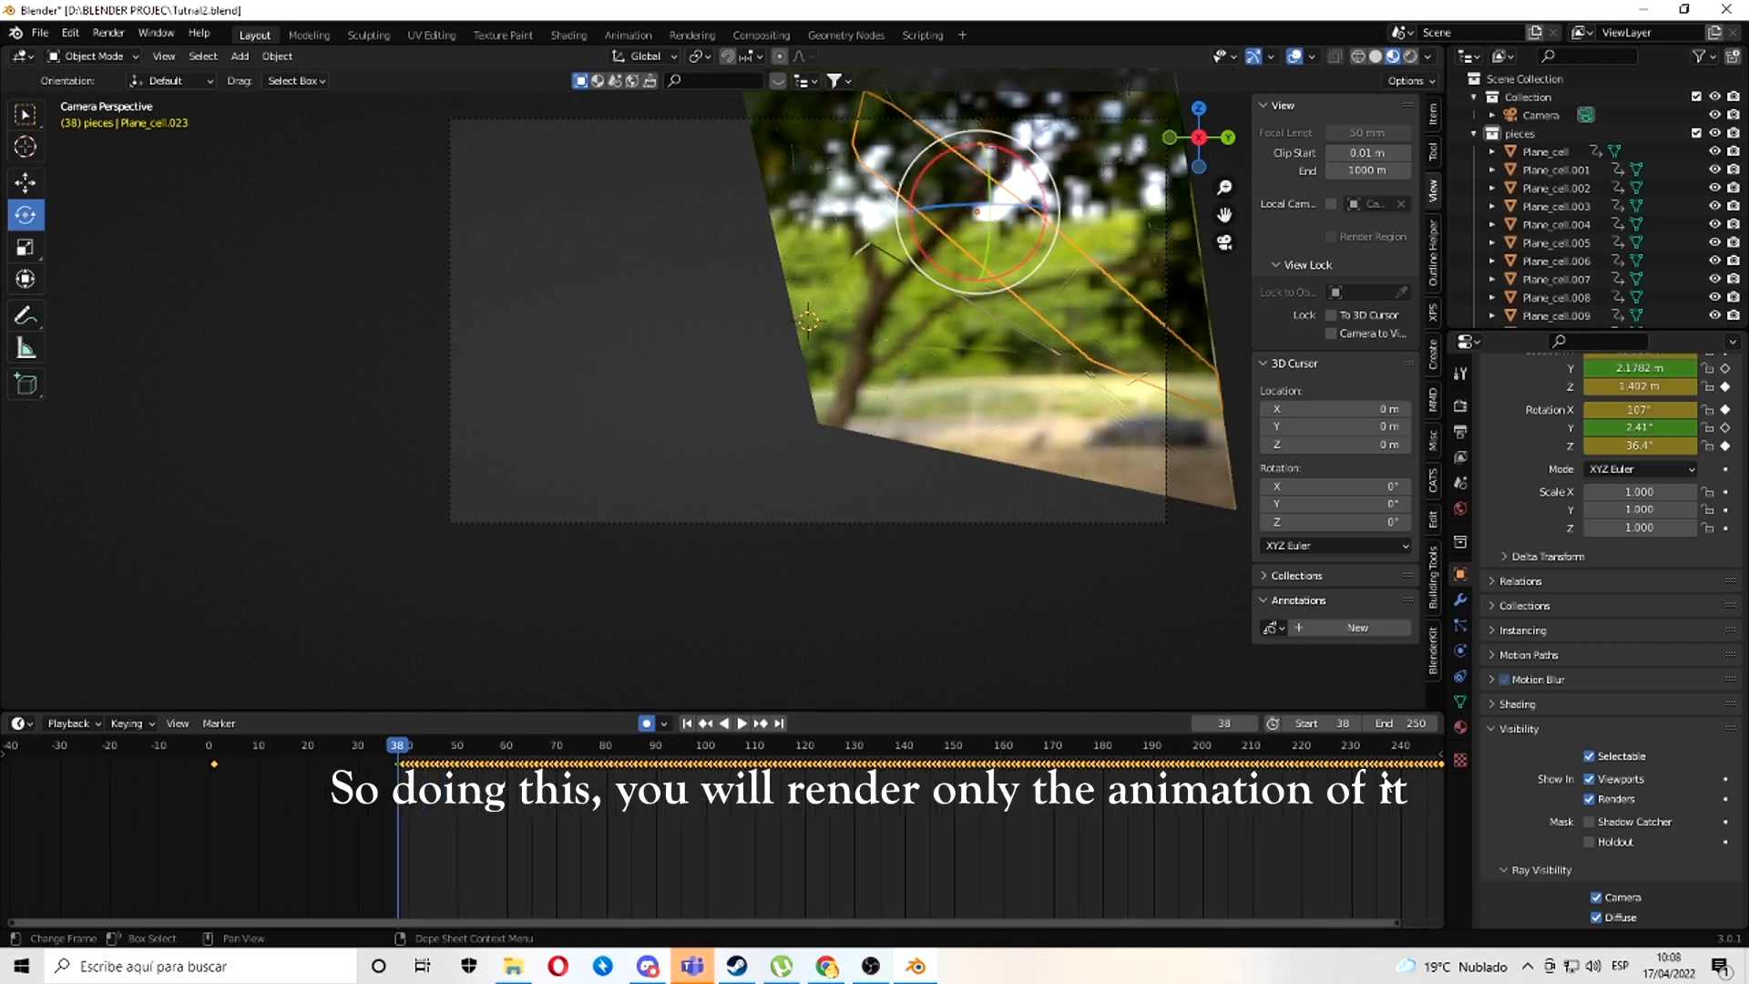
- Play the animation over the shortened frame range and stop at frame 103
{"action": "scroll", "coordinate": [1404, 772], "scroll_direction": "down", "scroll_amount": 3}
{"action": "key", "text": "space"}
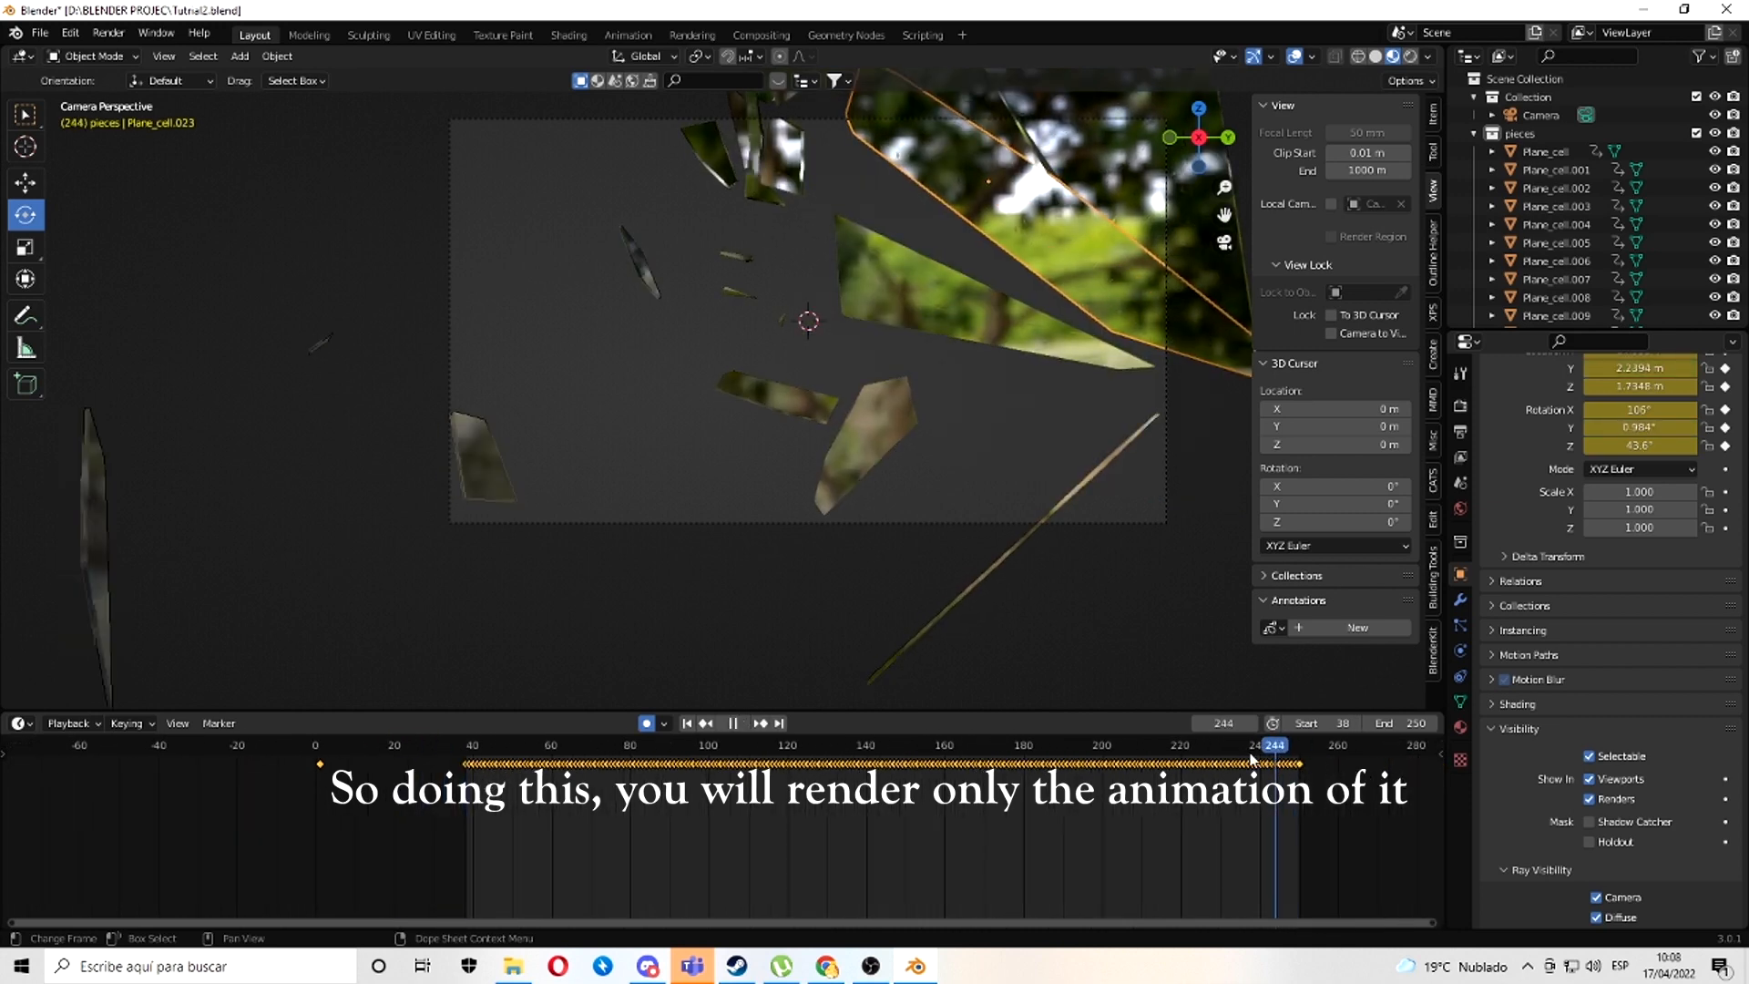
{"action": "left_click_drag", "start_coordinate": [900, 761], "coordinate": [721, 756]}
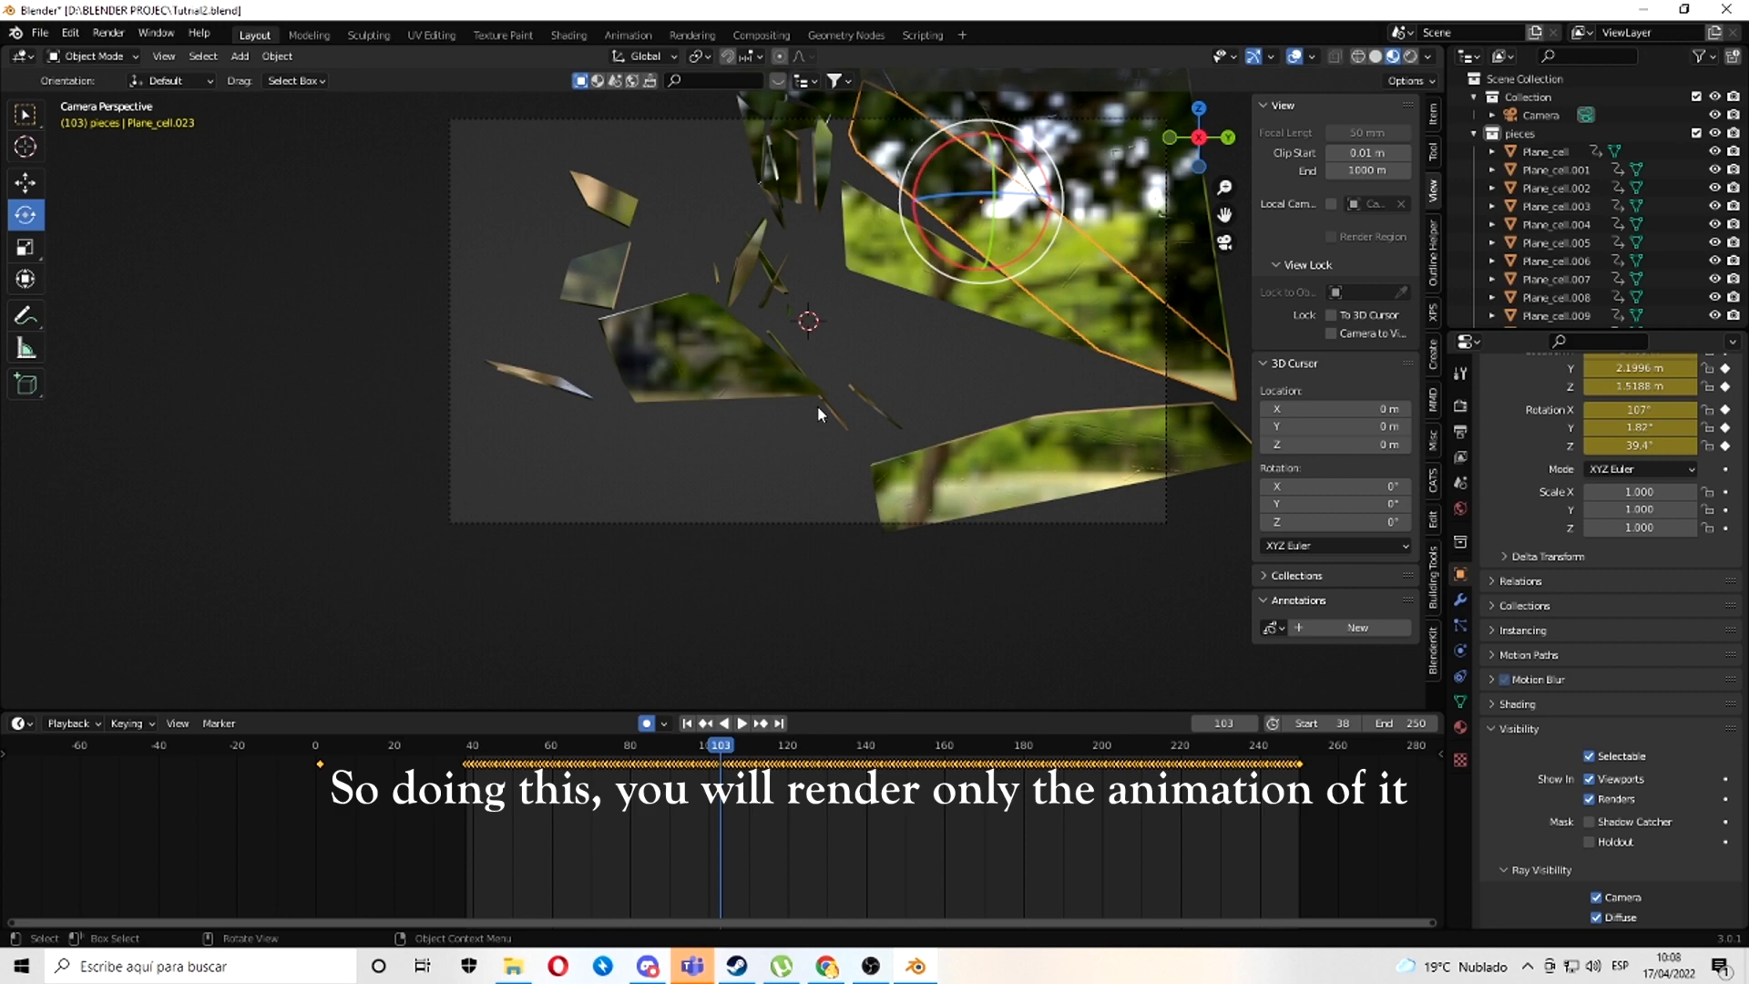
- Preview the shards against the transparent background in Rendered shading, and return to Material Preview
{"action": "scroll", "coordinate": [825, 396], "scroll_direction": "up", "scroll_amount": 1}
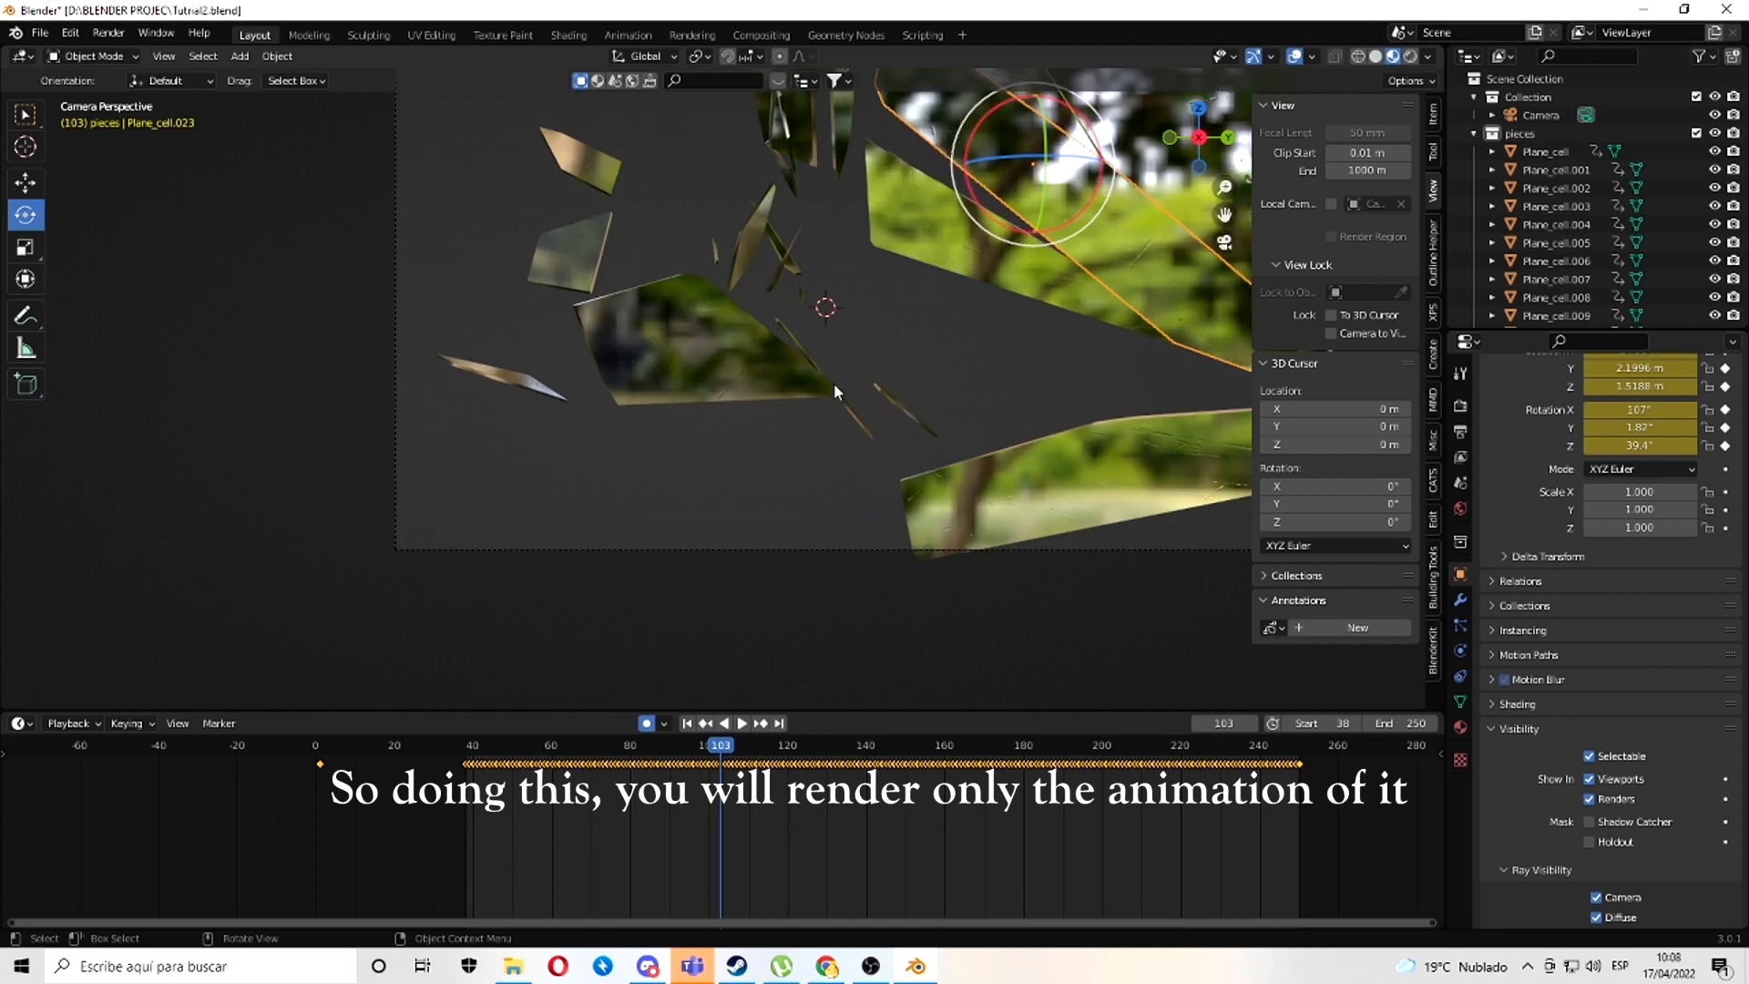
{"action": "left_click", "coordinate": [1415, 57]}
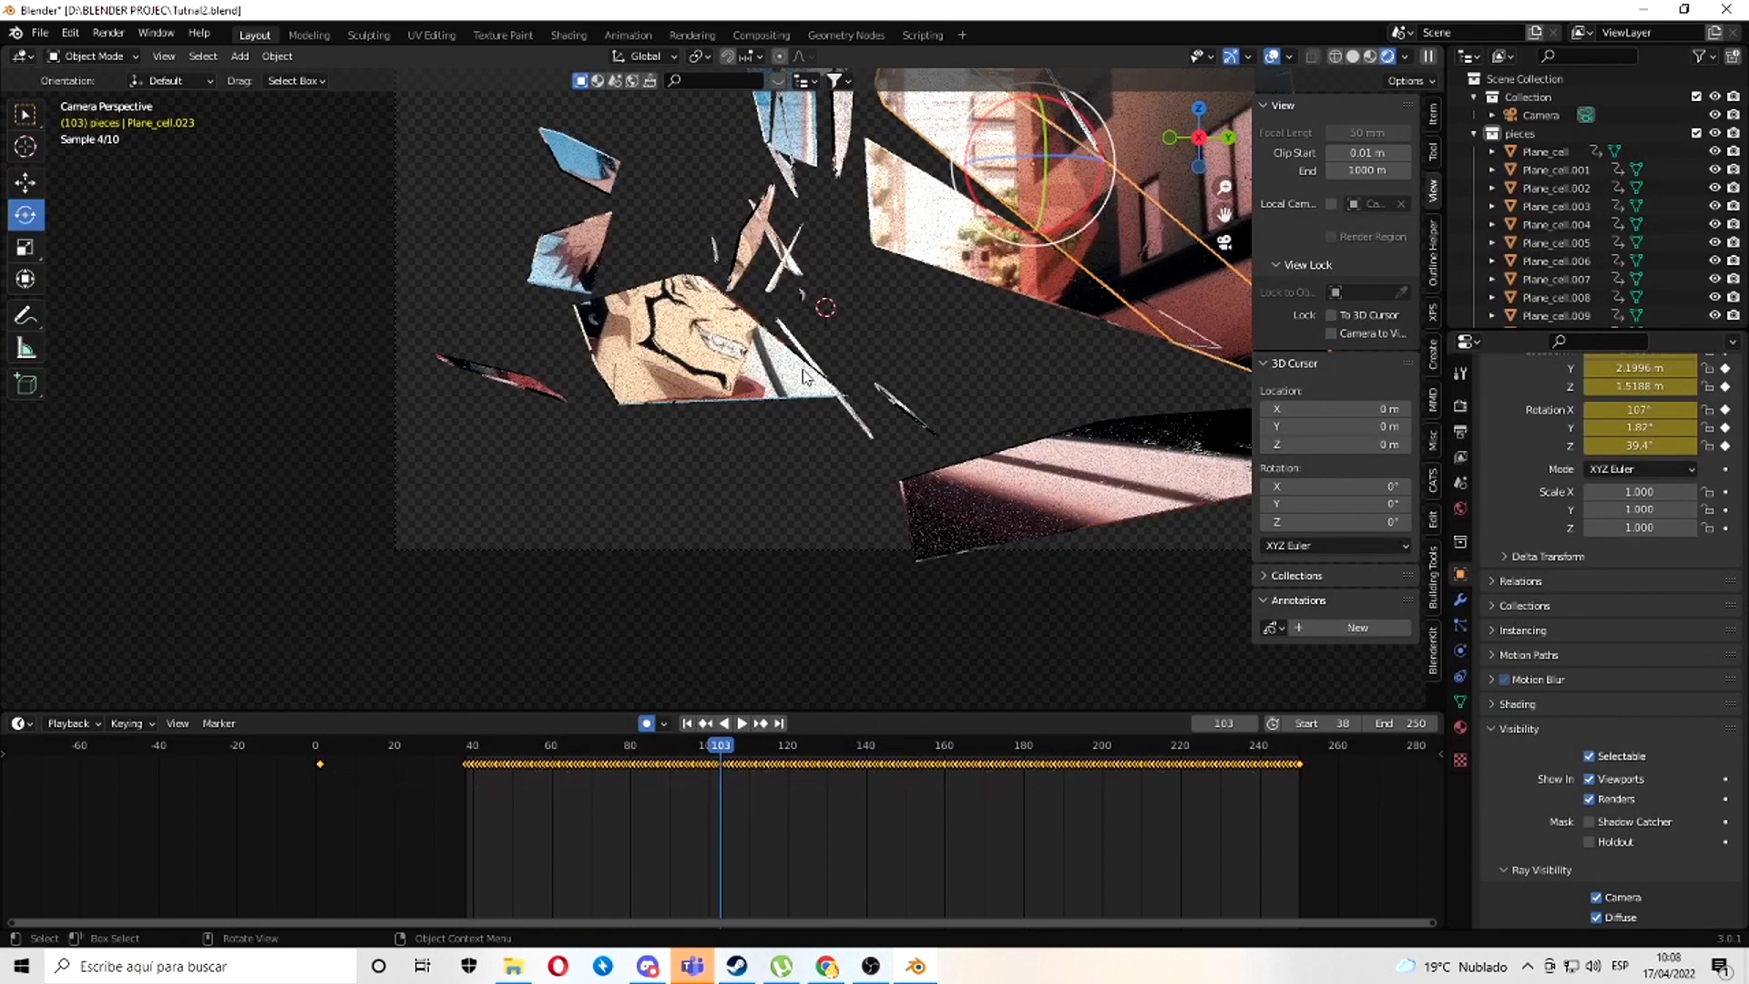
{"action": "left_click", "coordinate": [1372, 57]}
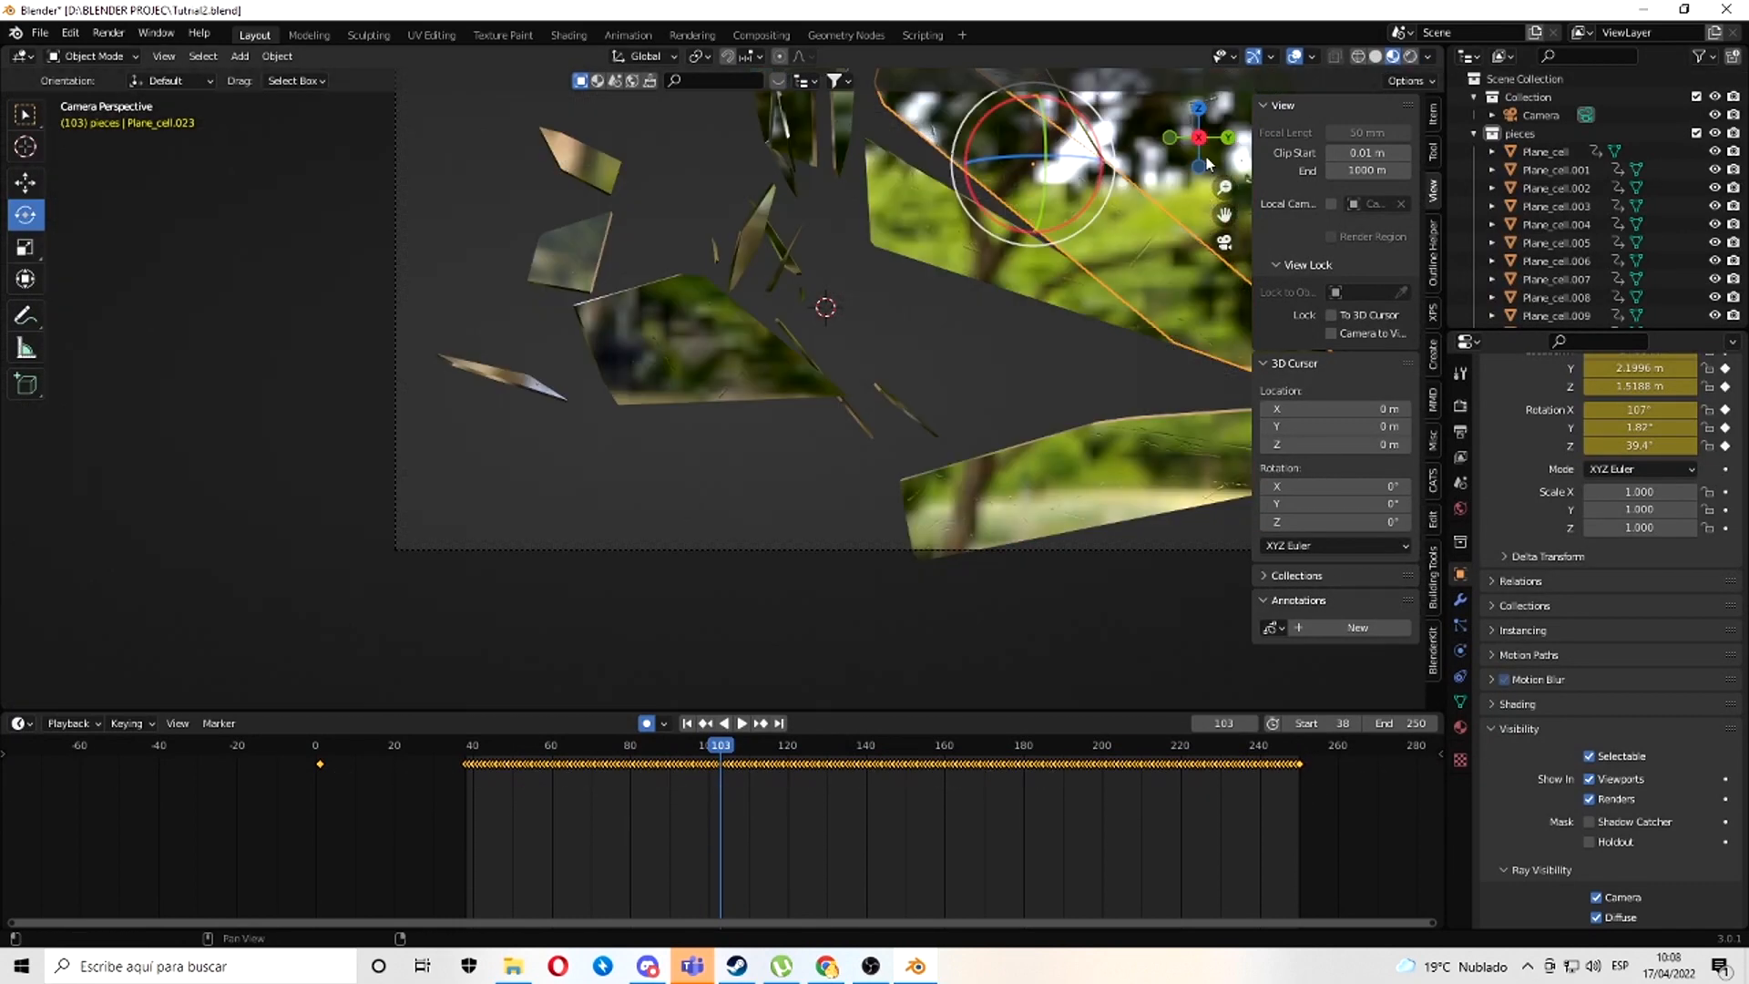
- Show the big central shard's glass material in the Shading workspace and switch its Glass BSDF colour picker to Hex
{"action": "left_click", "coordinate": [708, 386]}
{"action": "left_click", "coordinate": [1461, 726]}
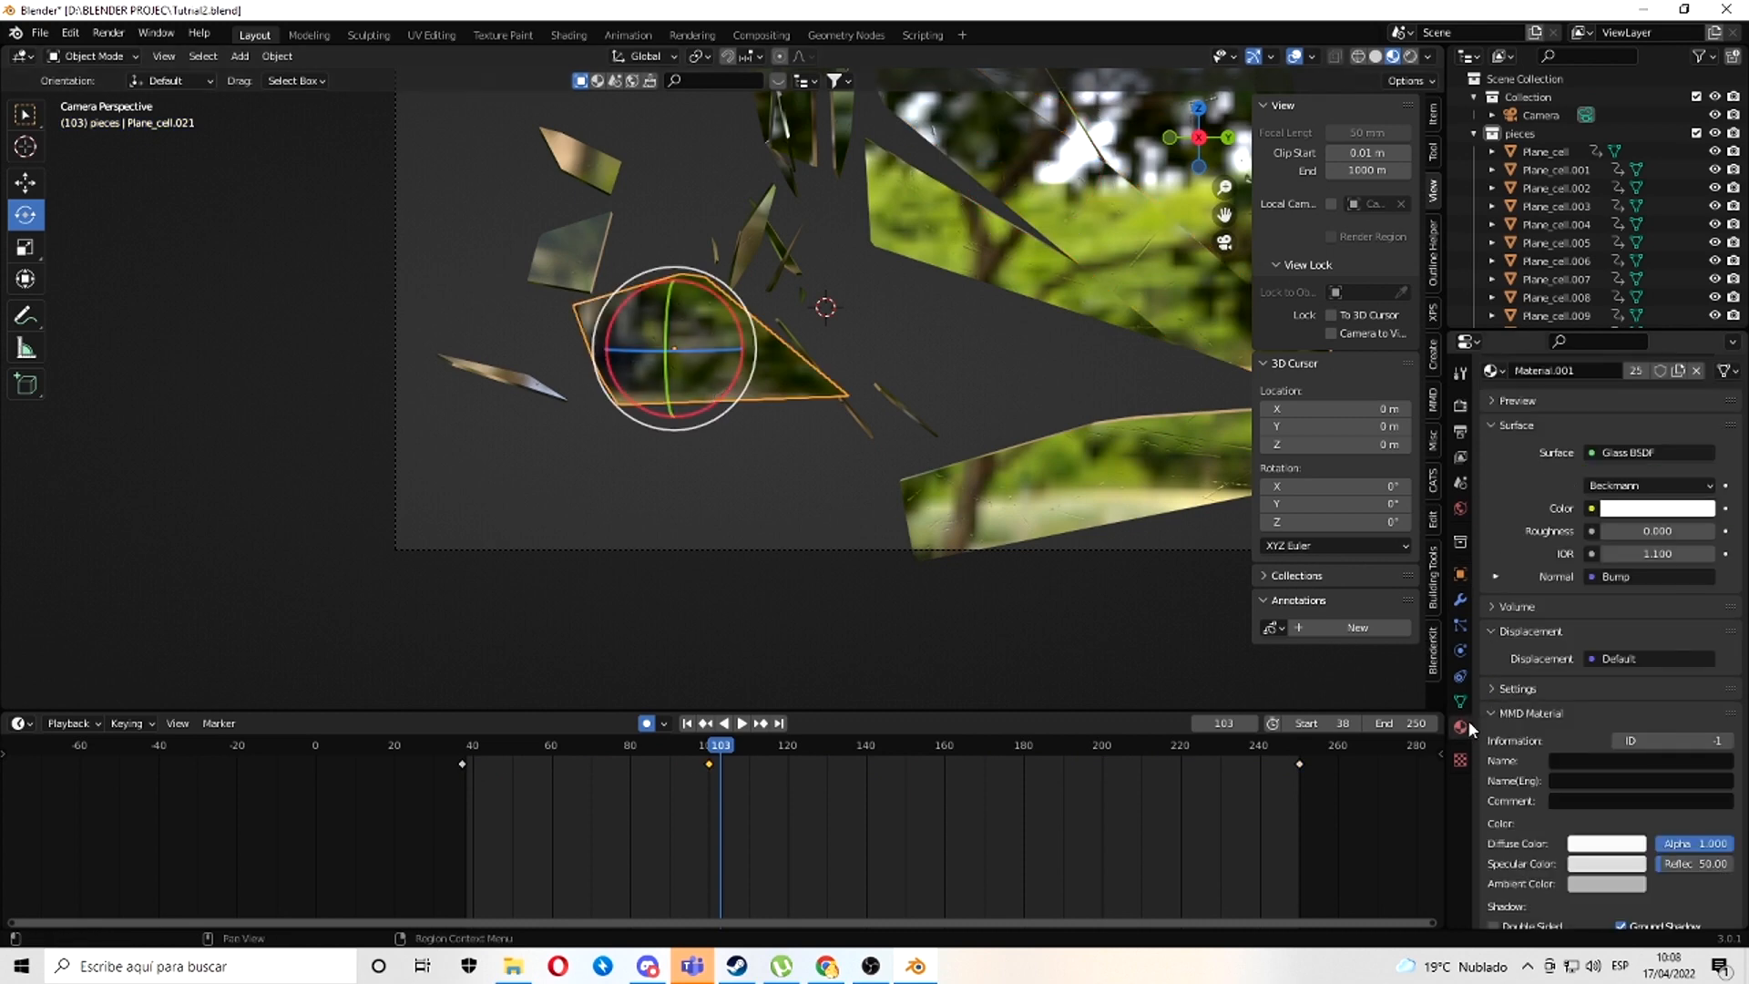
{"action": "left_click", "coordinate": [560, 33]}
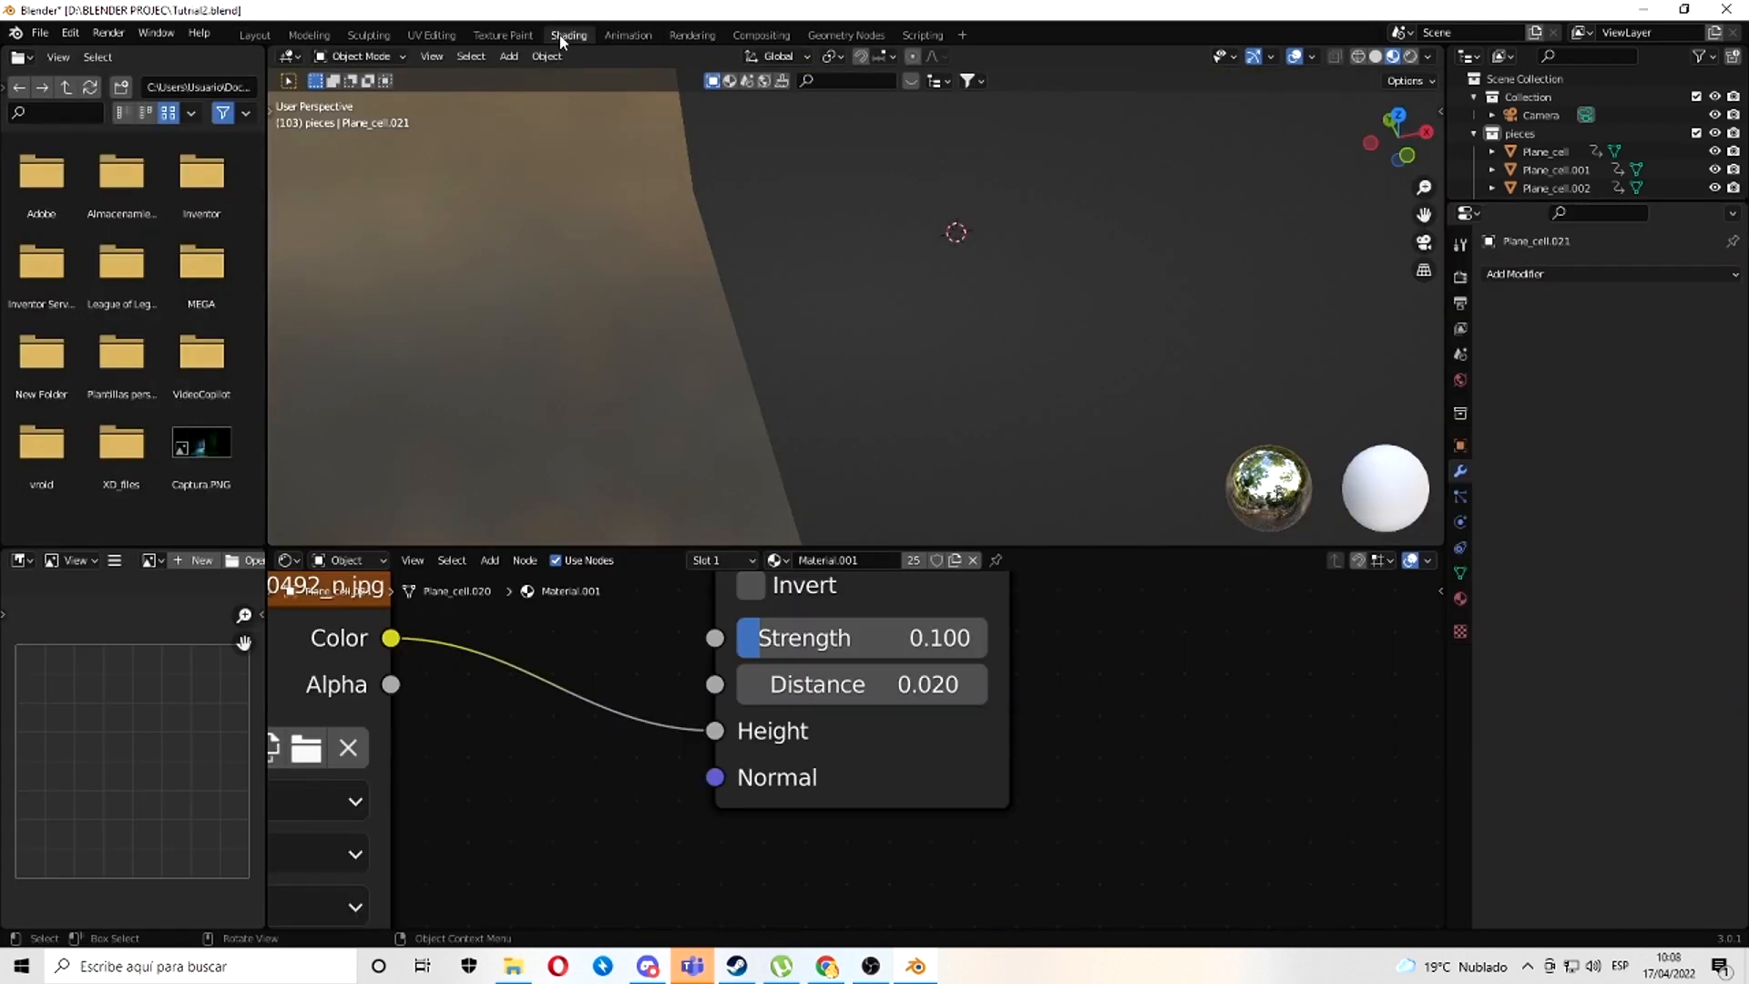
{"action": "scroll", "coordinate": [728, 723], "scroll_direction": "down", "scroll_amount": 3}
{"action": "scroll", "coordinate": [728, 723], "scroll_direction": "down", "scroll_amount": 1}
{"action": "scroll", "coordinate": [1006, 757], "scroll_direction": "down", "scroll_amount": 5}
{"action": "middle_click_drag", "start_coordinate": [1044, 713], "coordinate": [911, 794]}
{"action": "scroll", "coordinate": [961, 729], "scroll_direction": "up", "scroll_amount": 4}
{"action": "scroll", "coordinate": [880, 751], "scroll_direction": "up", "scroll_amount": 5}
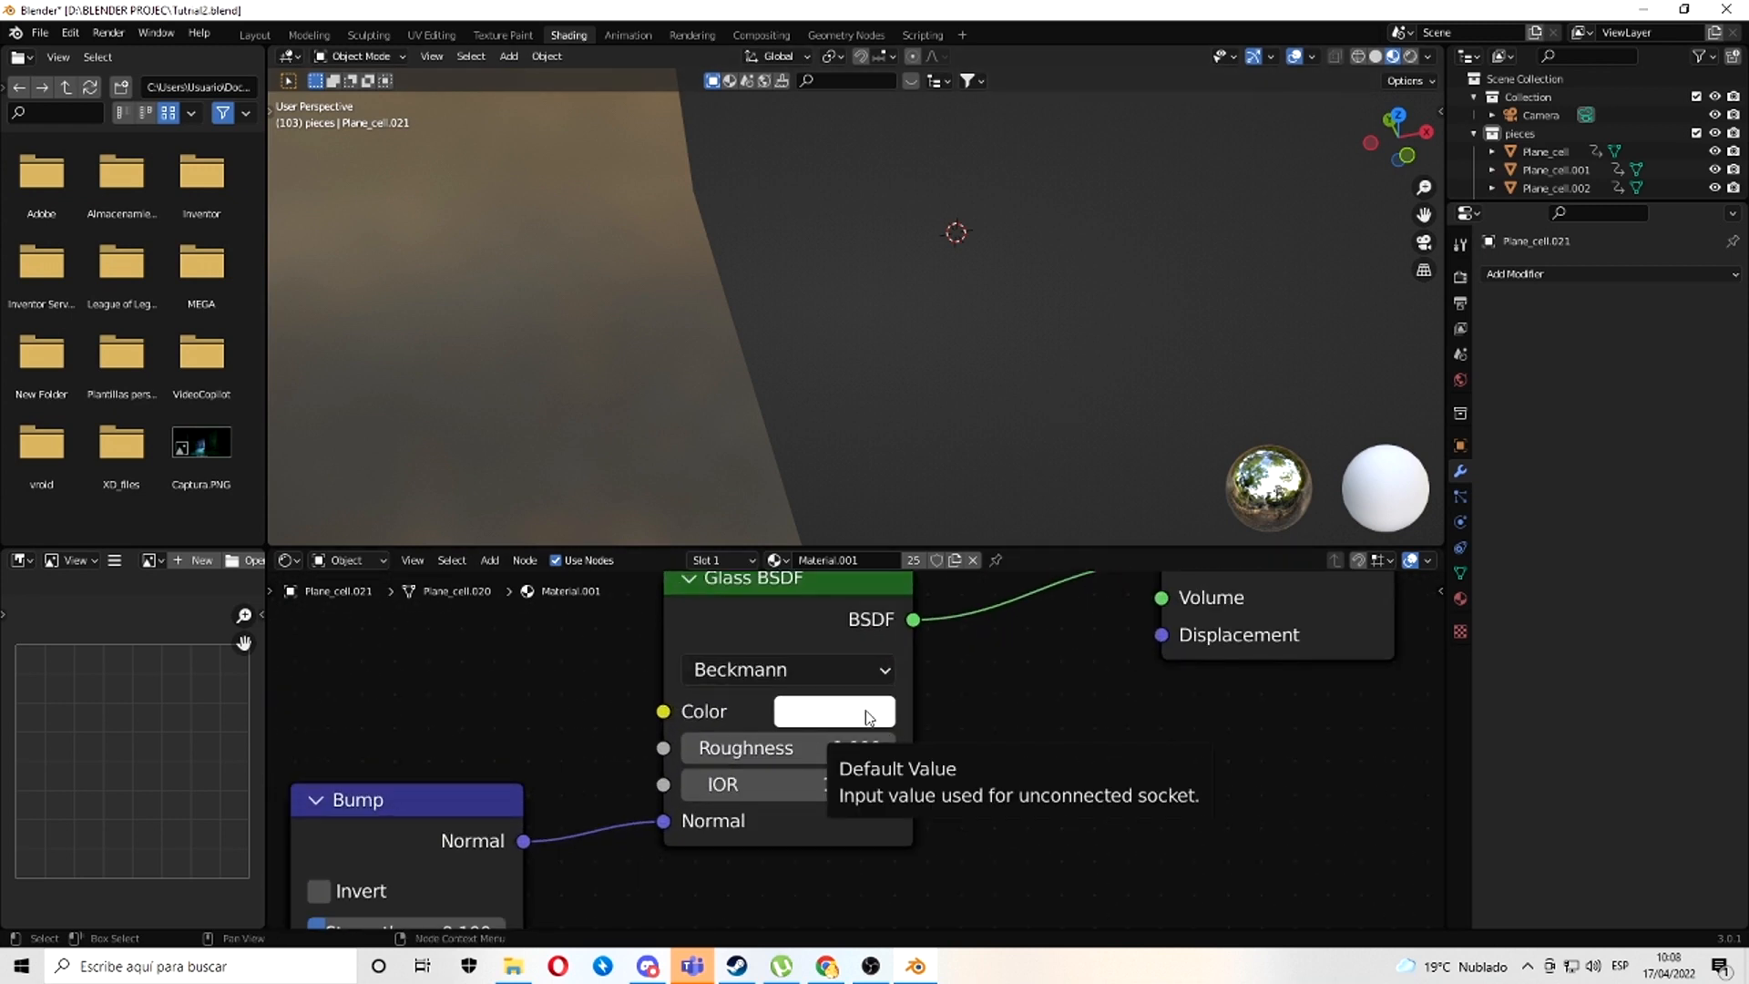
{"action": "left_click", "coordinate": [870, 715]}
{"action": "left_click", "coordinate": [1024, 513]}
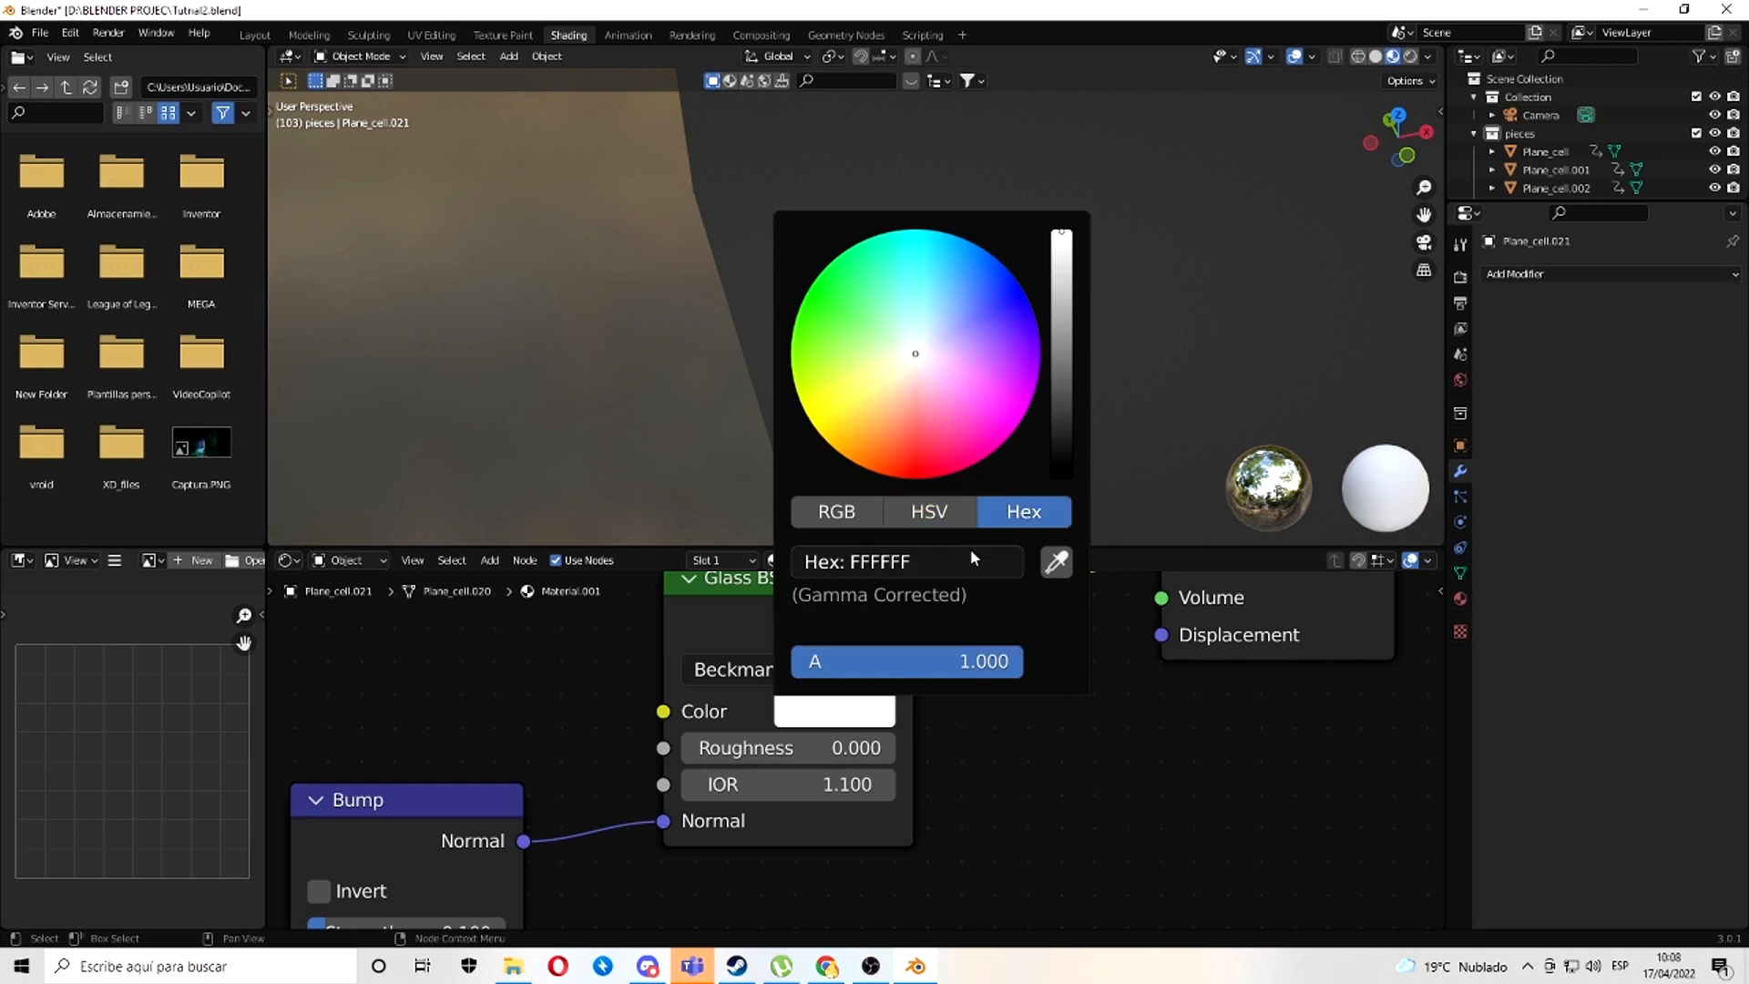
- Switch to File Explorer and copy the colour code F9F2EE from the name of the folder in D:\Tutorial
{"action": "left_click", "coordinate": [514, 969]}
{"action": "left_click", "coordinate": [897, 430]}
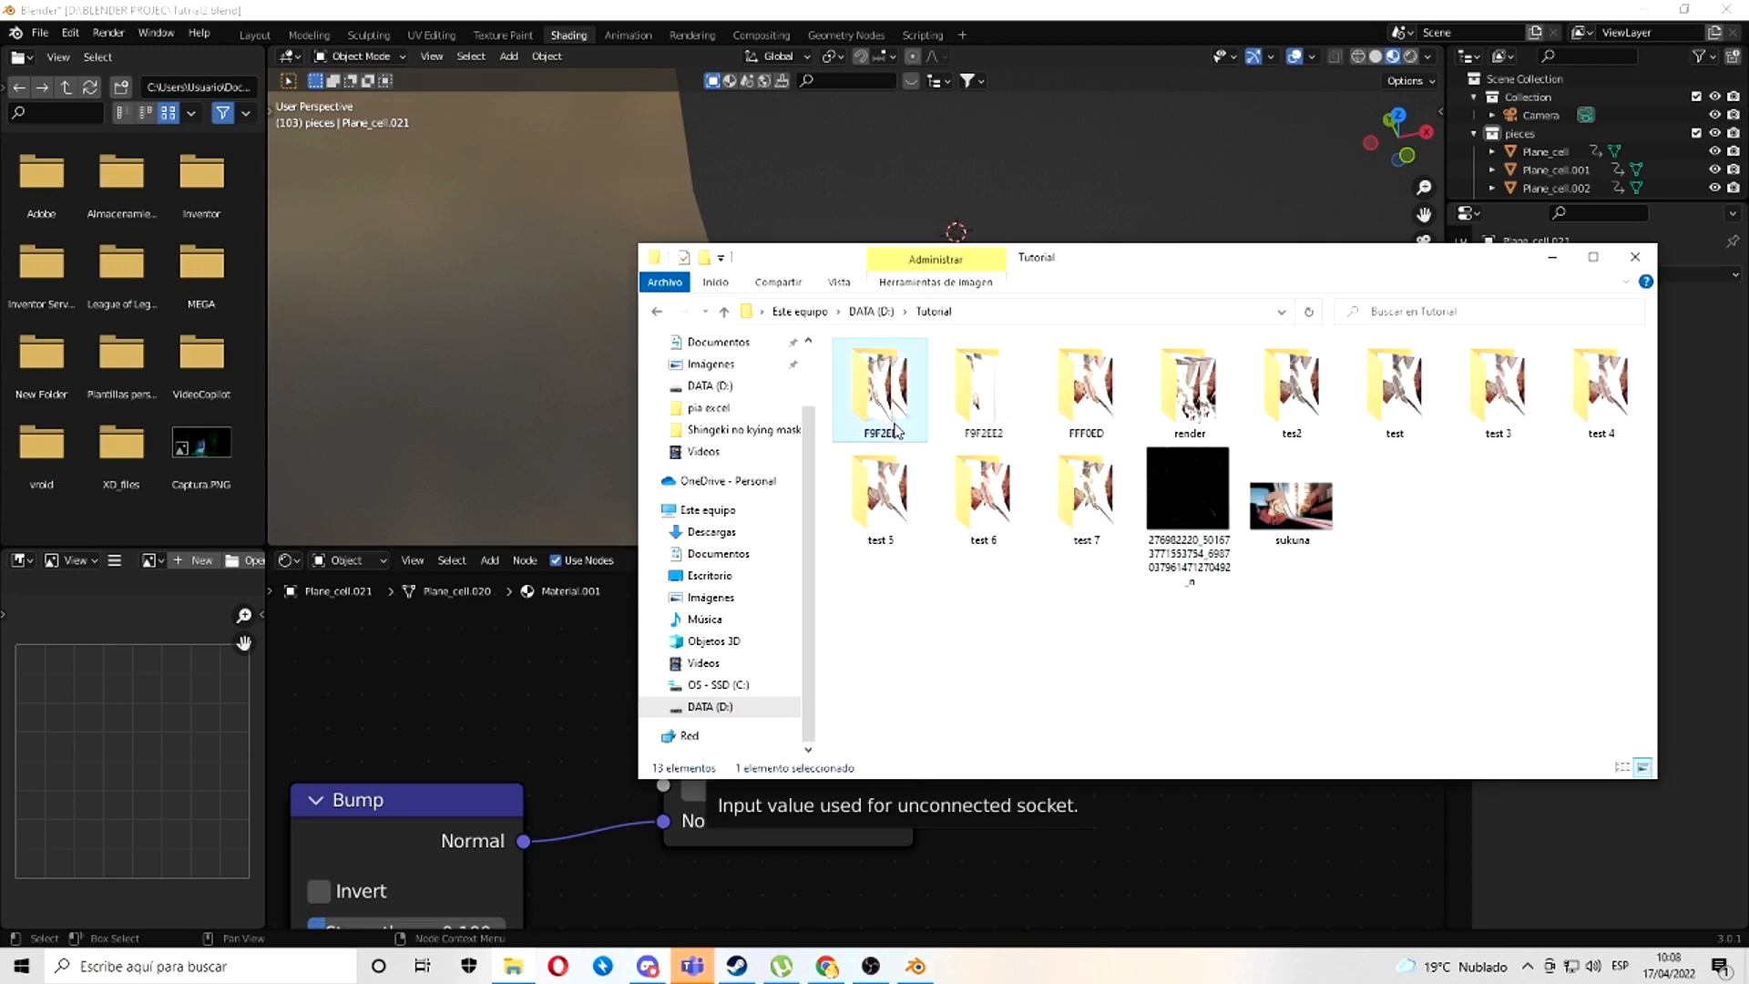
{"action": "right_click", "coordinate": [899, 432]}
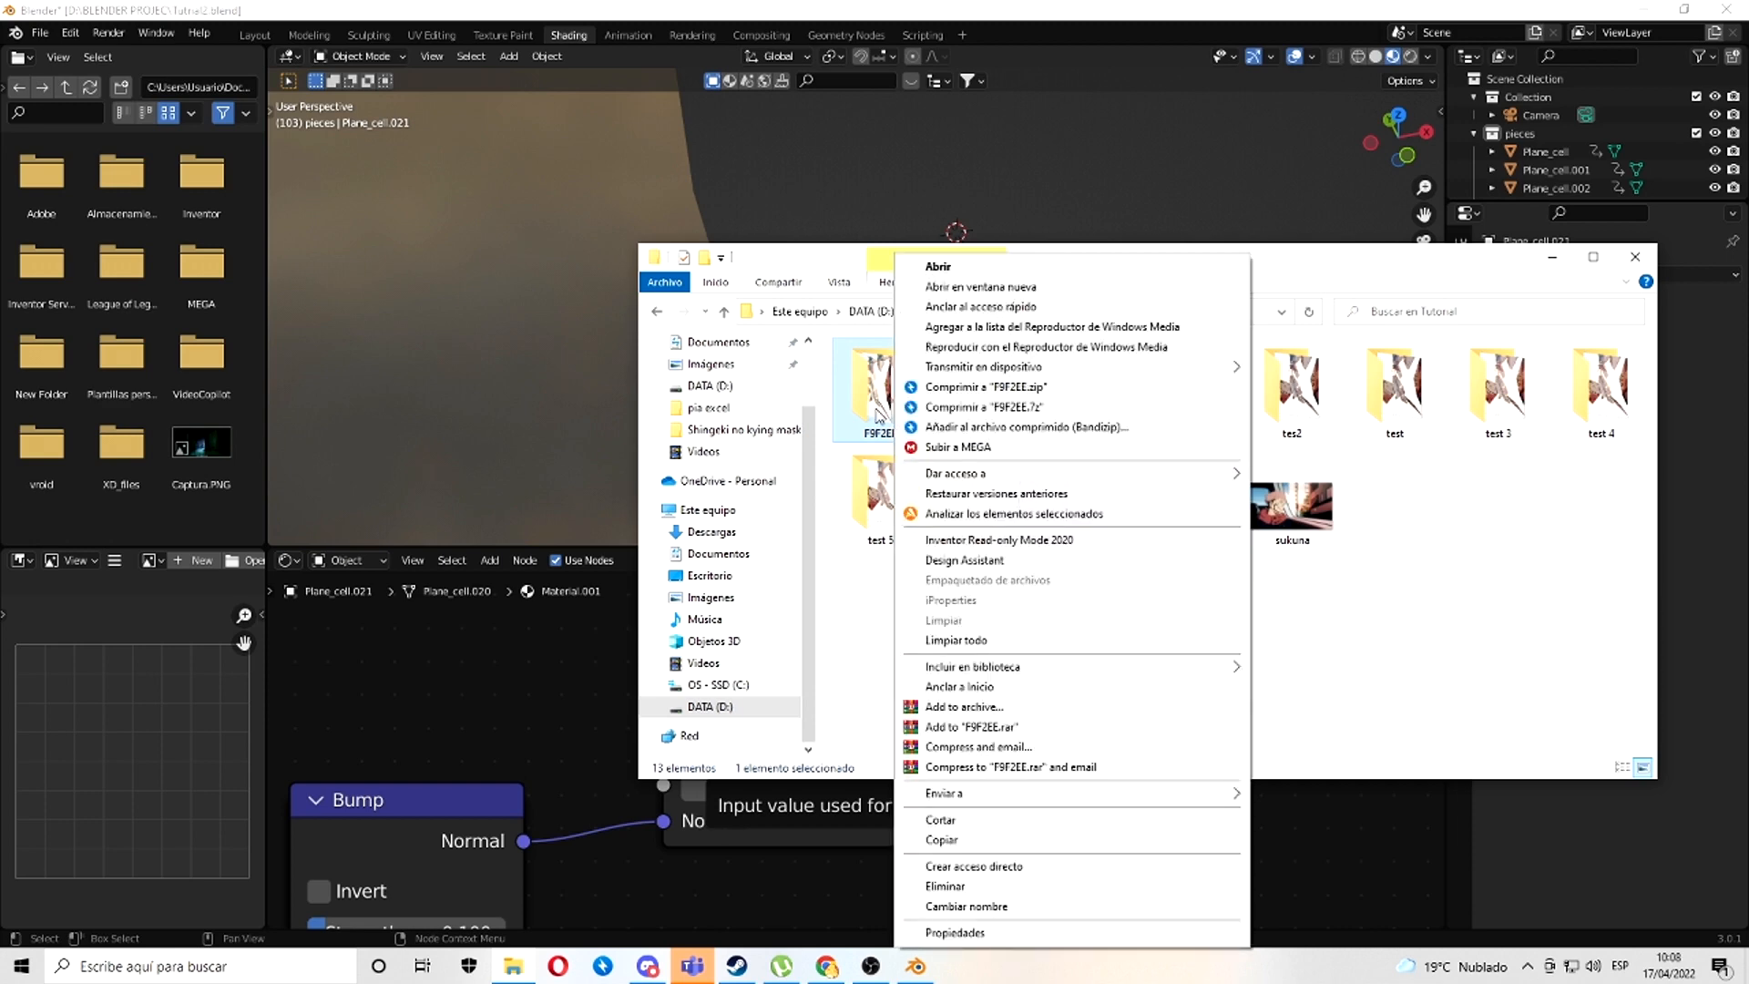
{"action": "left_click", "coordinate": [879, 414]}
{"action": "right_click", "coordinate": [877, 417]}
{"action": "left_click", "coordinate": [952, 906]}
{"action": "key", "text": "ctrl+c"}
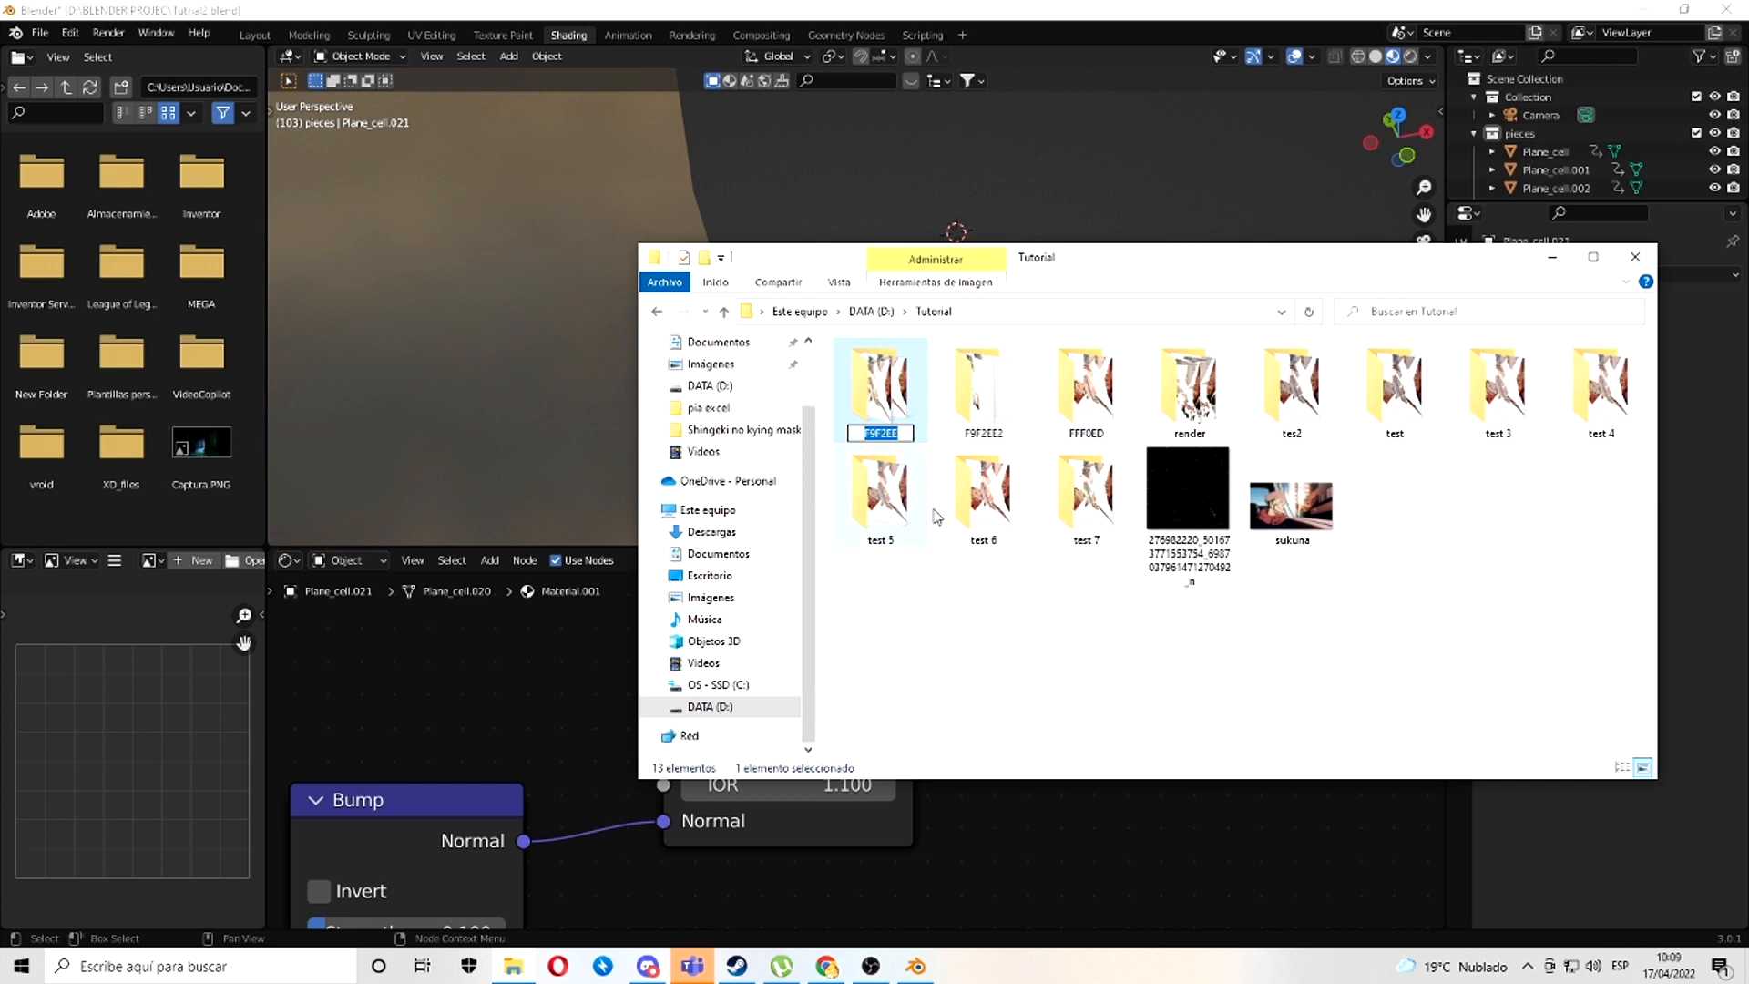
- Switch back to Blender and set the Glass BSDF colour to the copied hex code F9F2EE
{"action": "left_click", "coordinate": [1073, 839]}
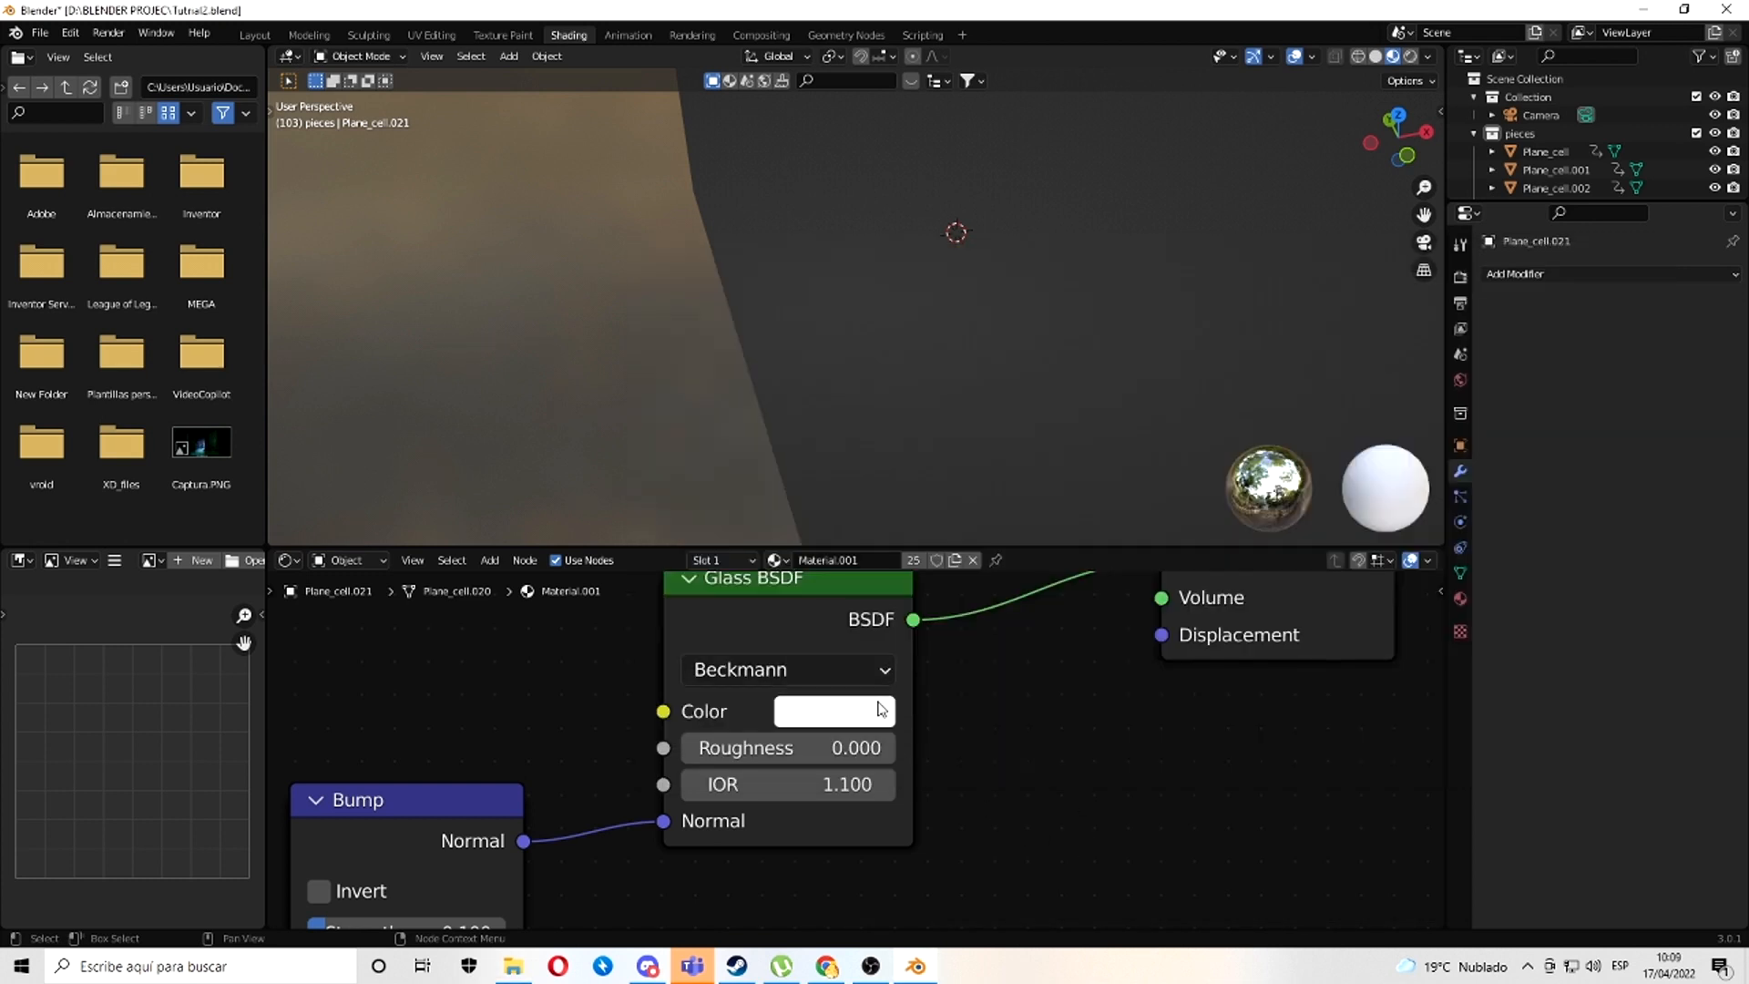
{"action": "left_click", "coordinate": [881, 709]}
{"action": "left_click", "coordinate": [938, 571]}
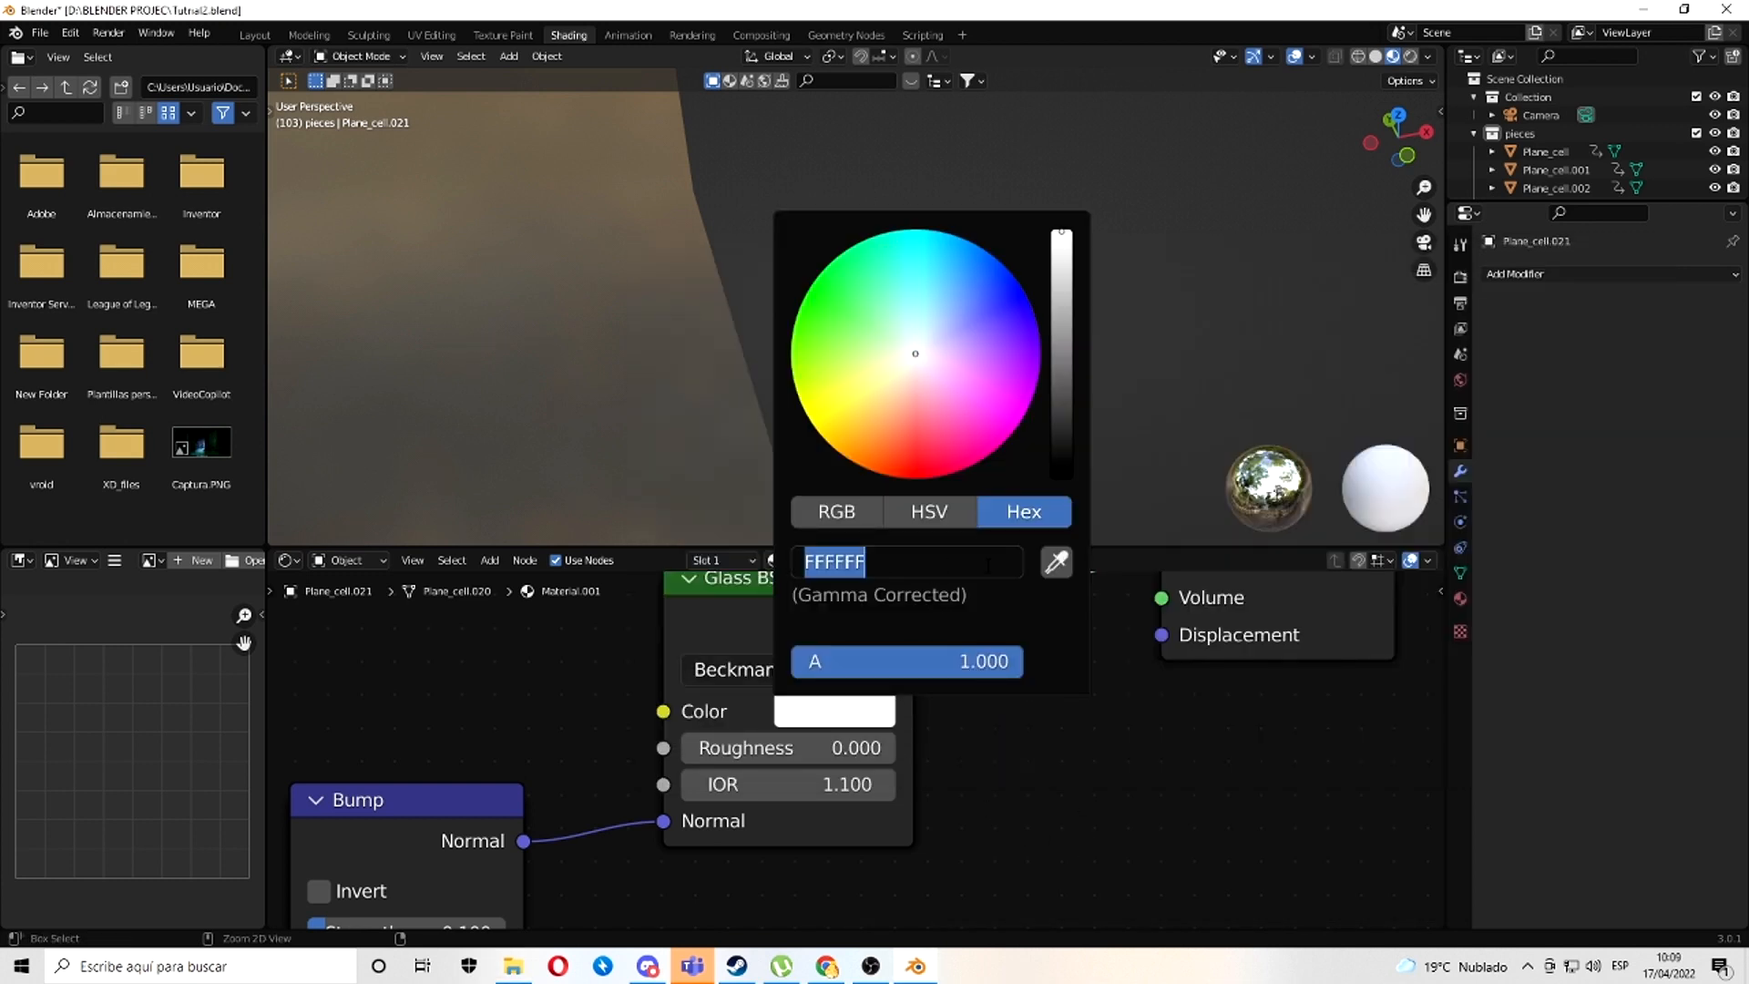
{"action": "key", "text": "ctrl+v"}
{"action": "key", "text": "Return"}
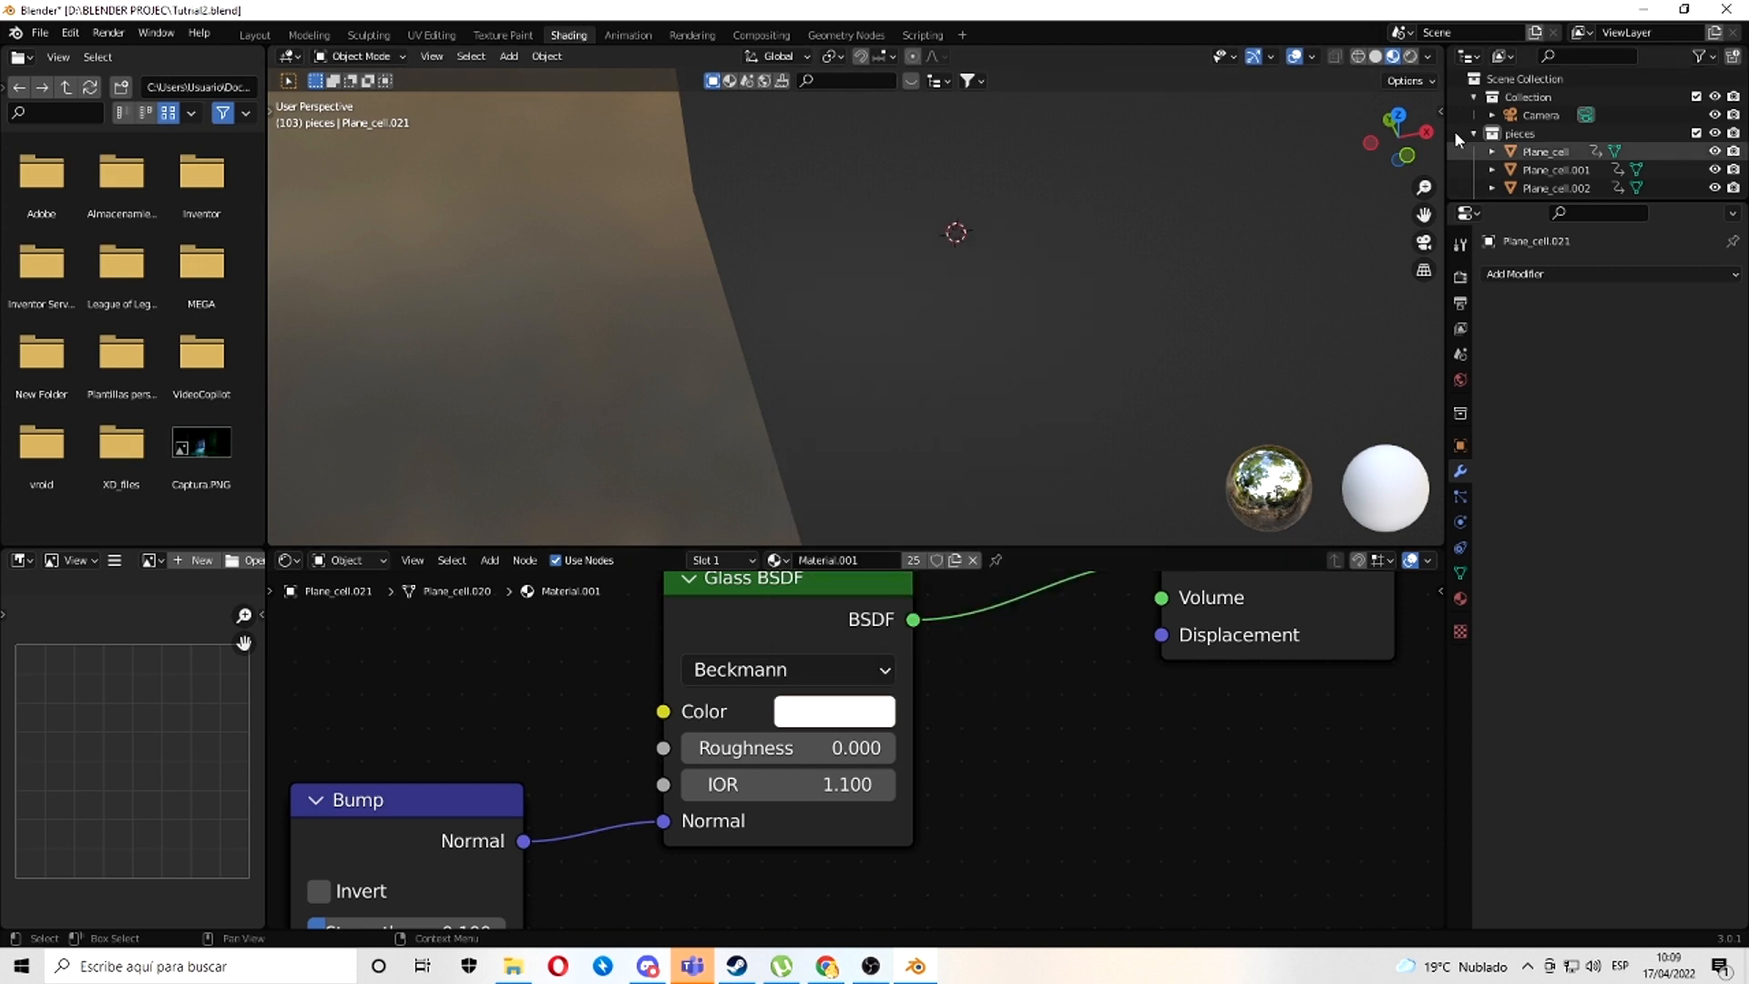
- Check the glass briefly in Rendered shading, return to Material Preview and the Layout workspace, and save the file
{"action": "left_click", "coordinate": [1412, 55]}
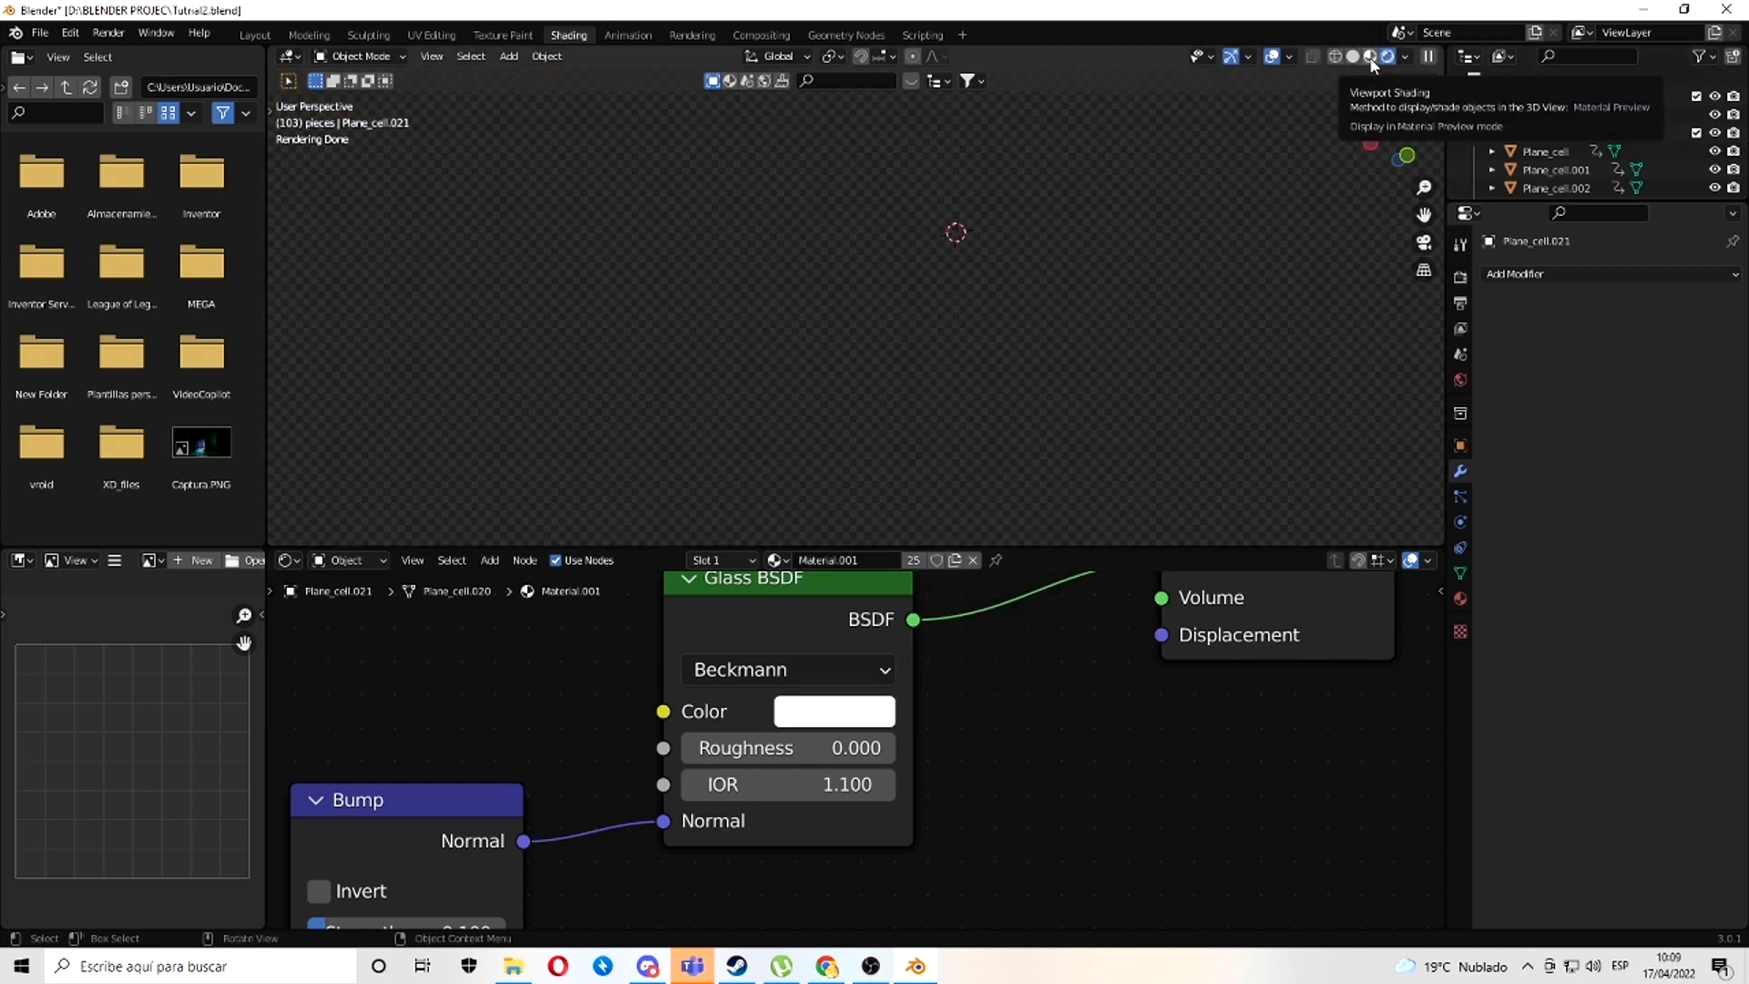
{"action": "left_click", "coordinate": [1369, 56]}
{"action": "left_click", "coordinate": [255, 35]}
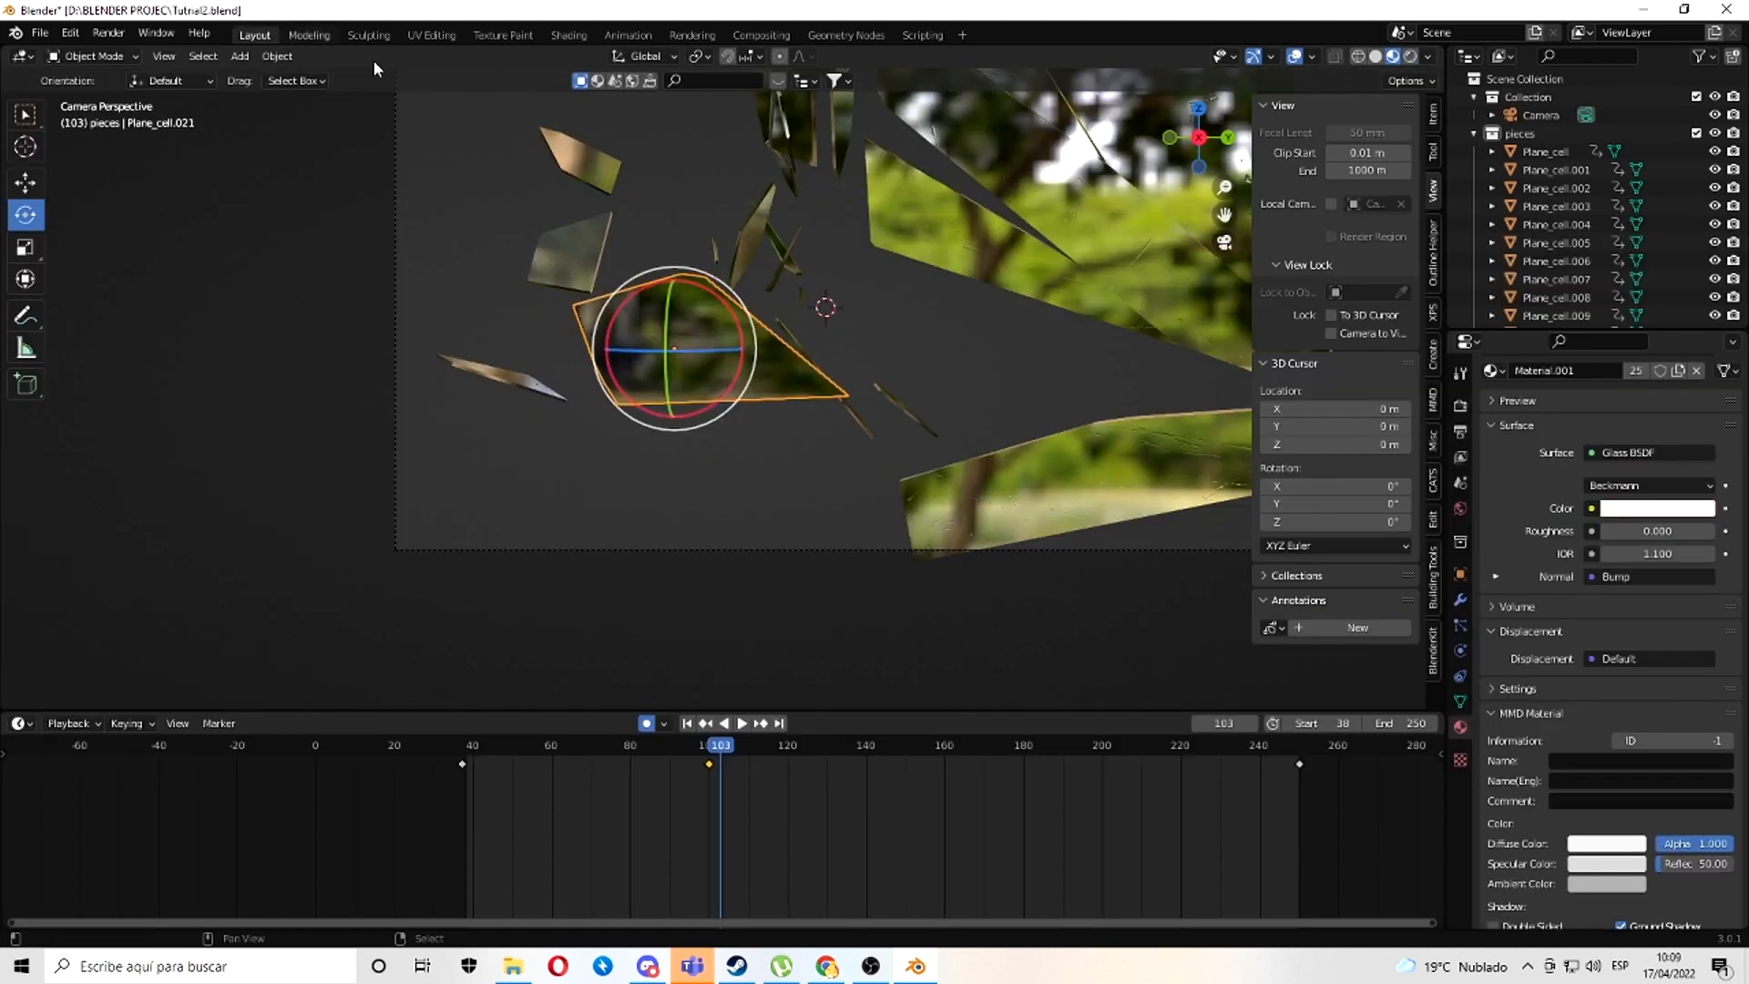
{"action": "key", "text": "ctrl+s"}
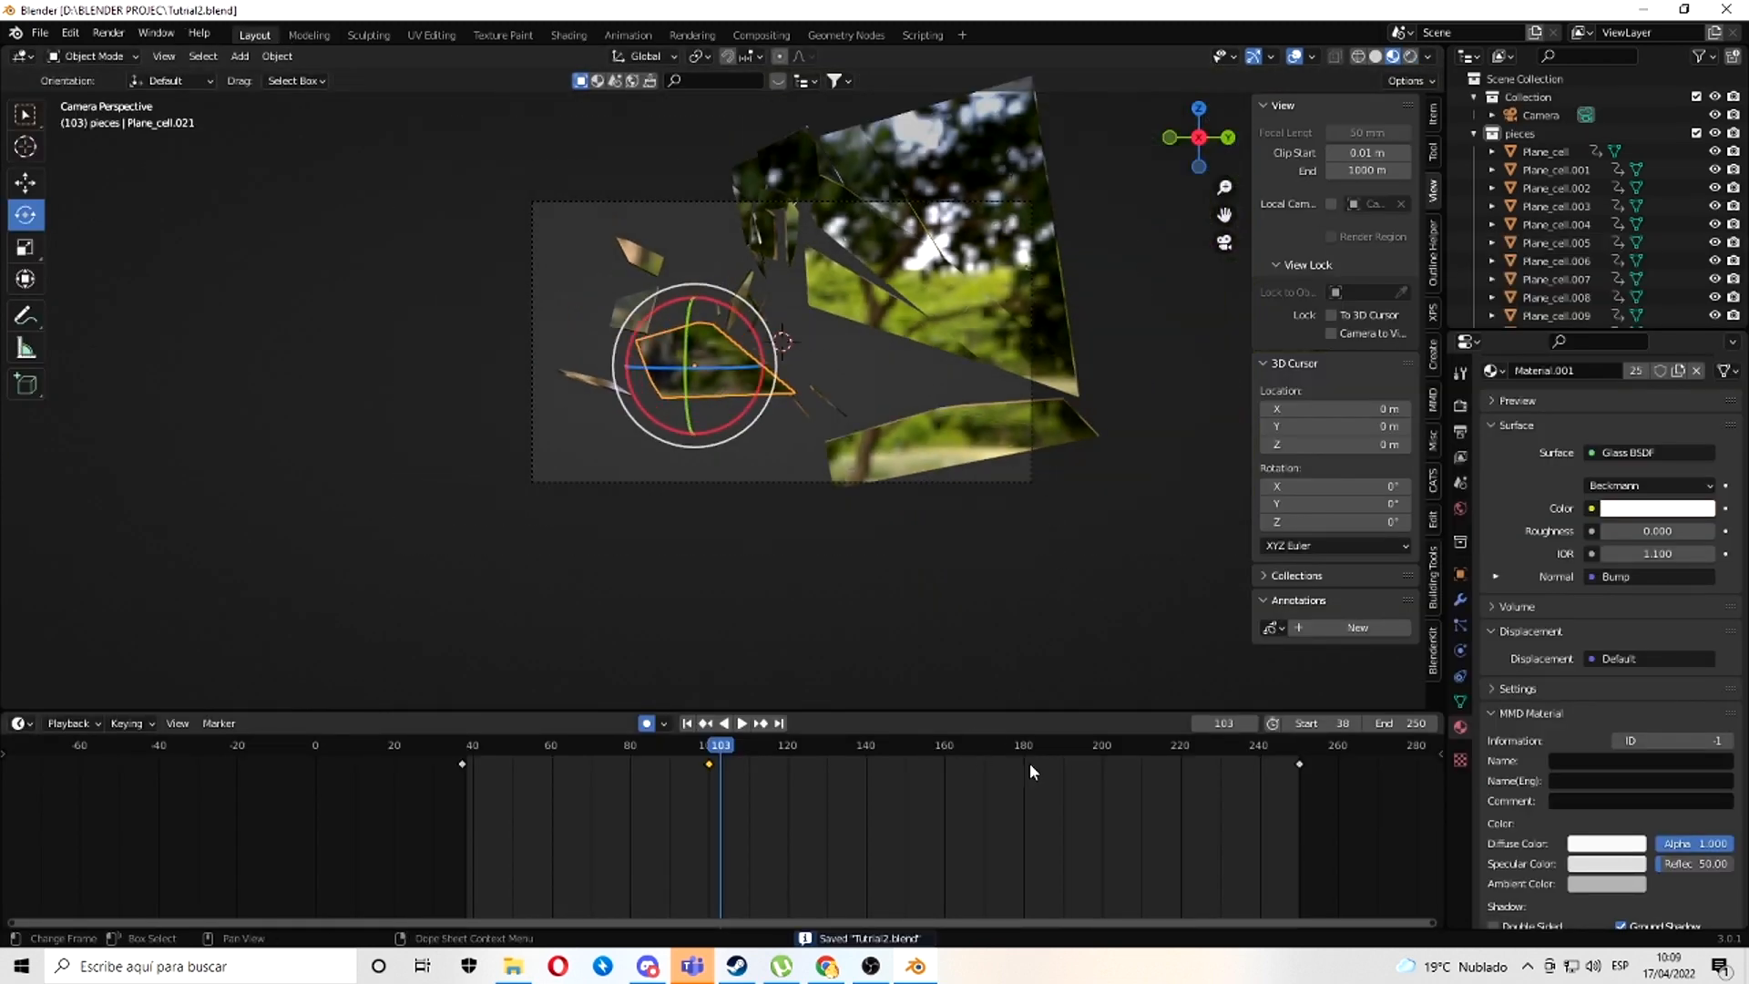
- Set the output frame rate to 30 fps
{"action": "left_click", "coordinate": [1461, 407]}
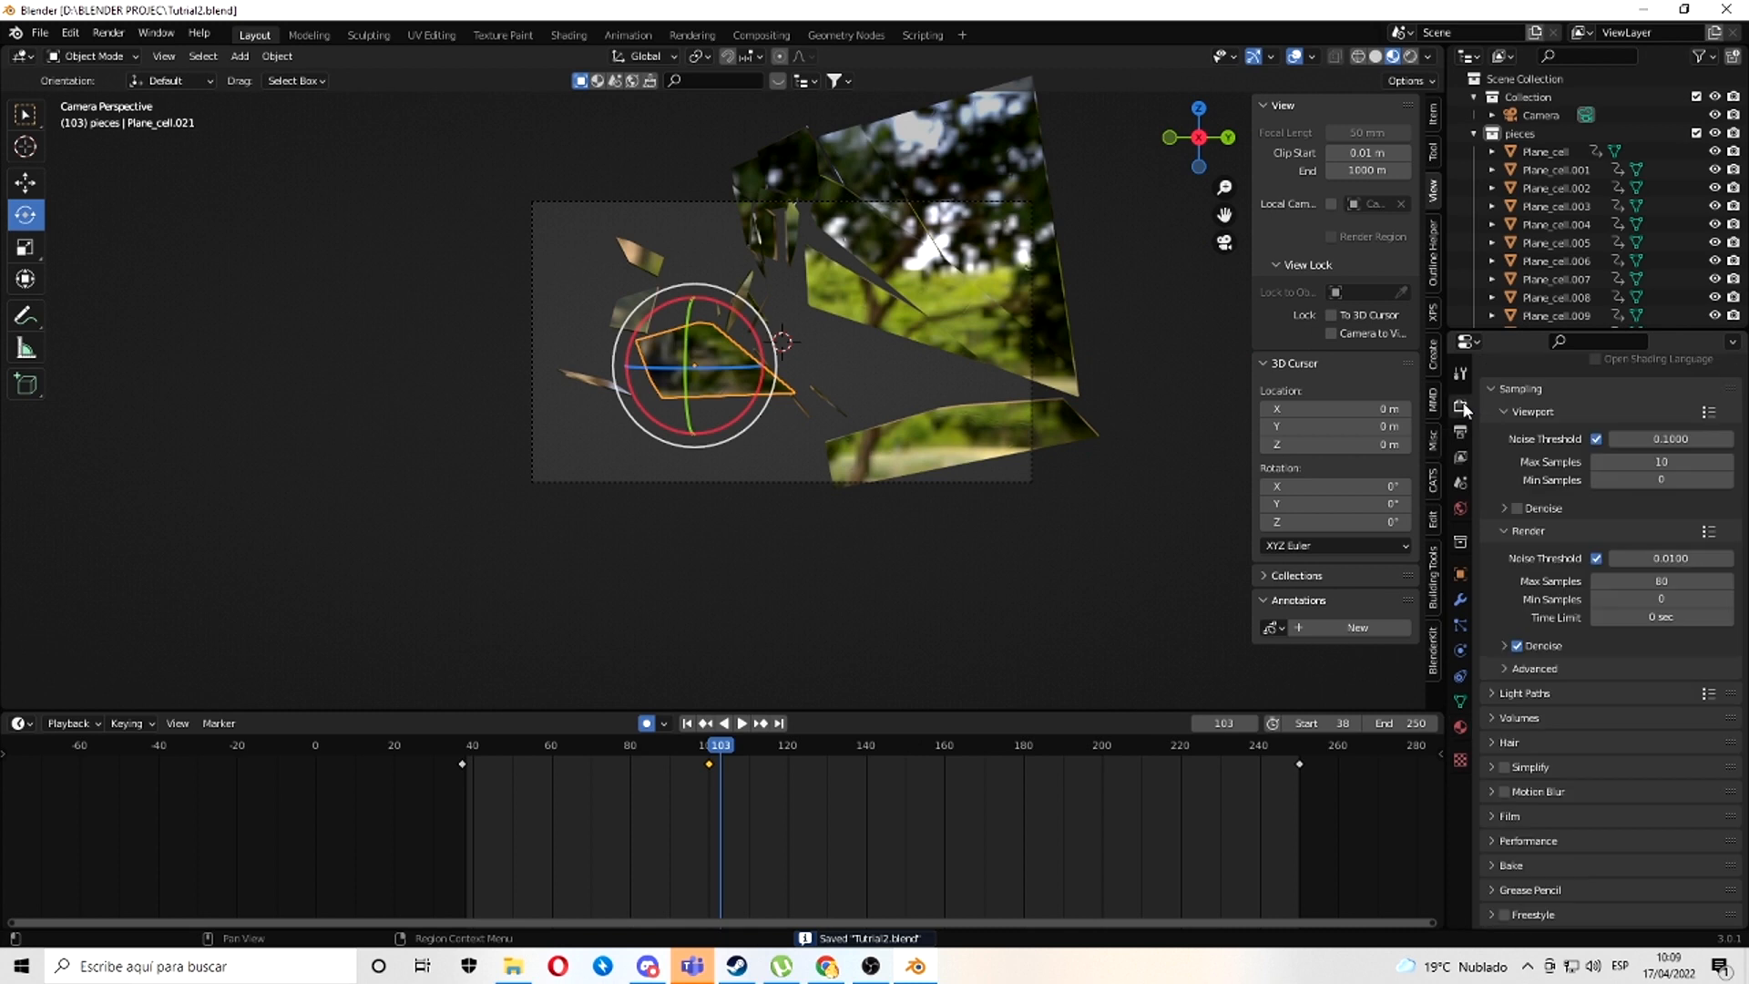
{"action": "left_click", "coordinate": [1461, 431]}
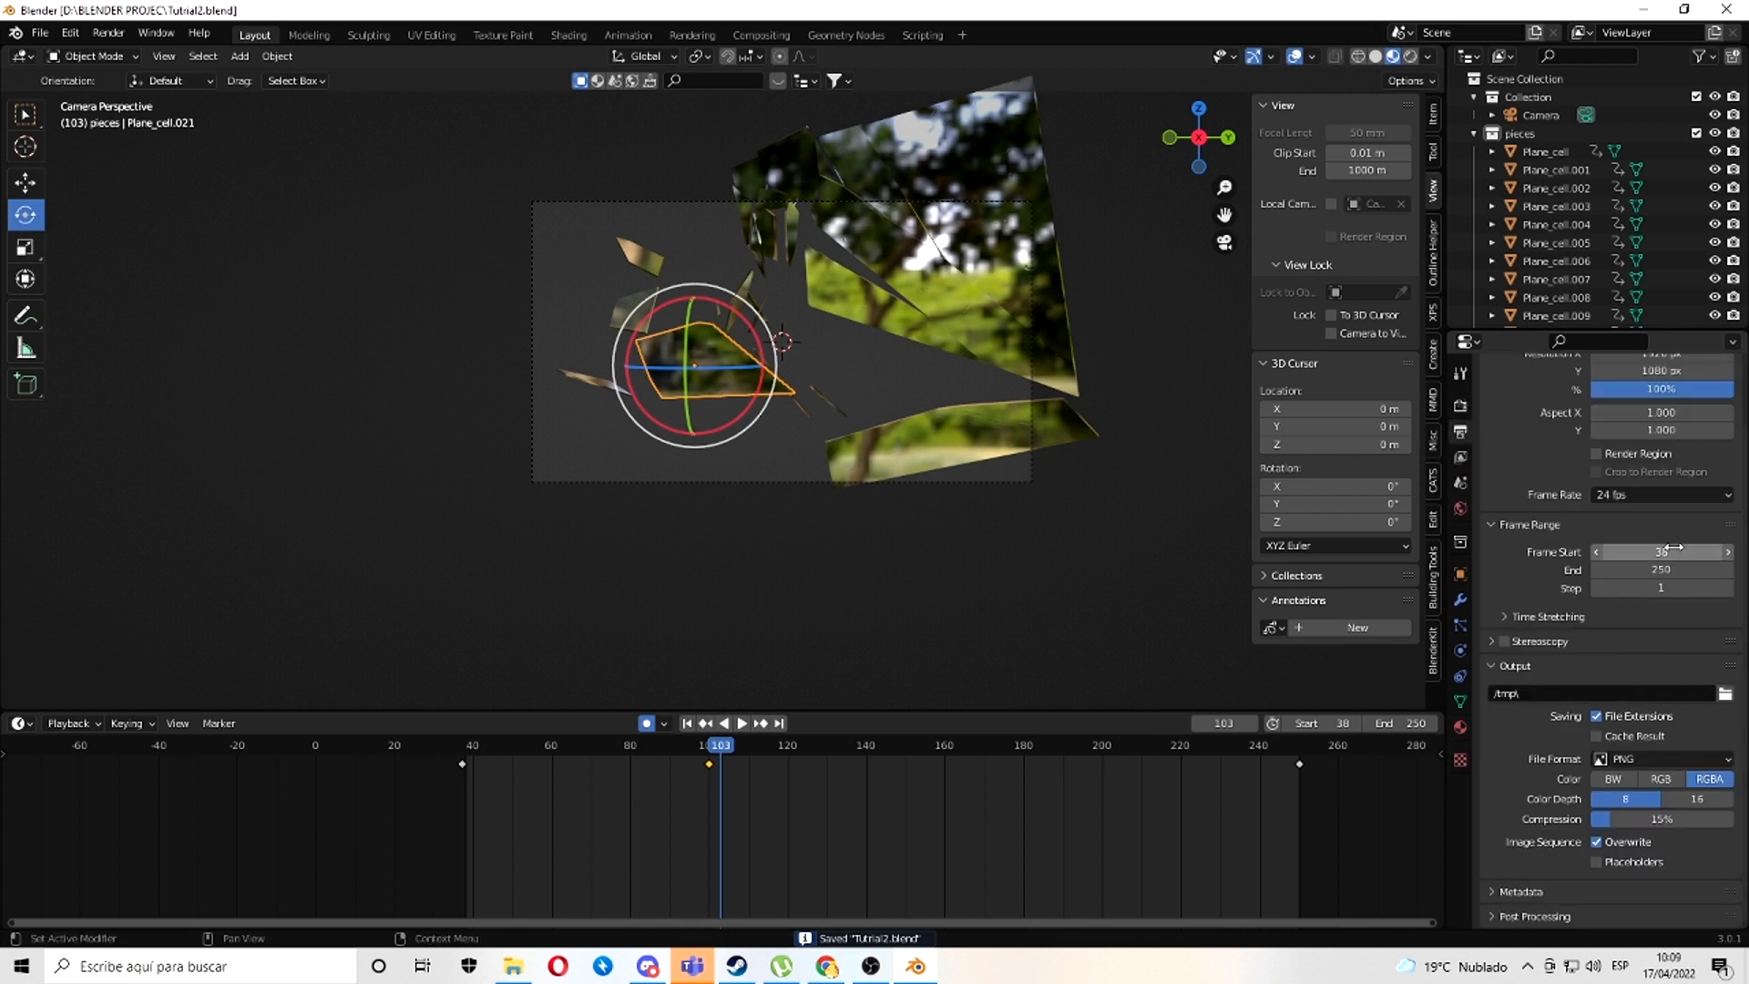
{"action": "left_click", "coordinate": [1631, 492]}
{"action": "left_click", "coordinate": [1645, 590]}
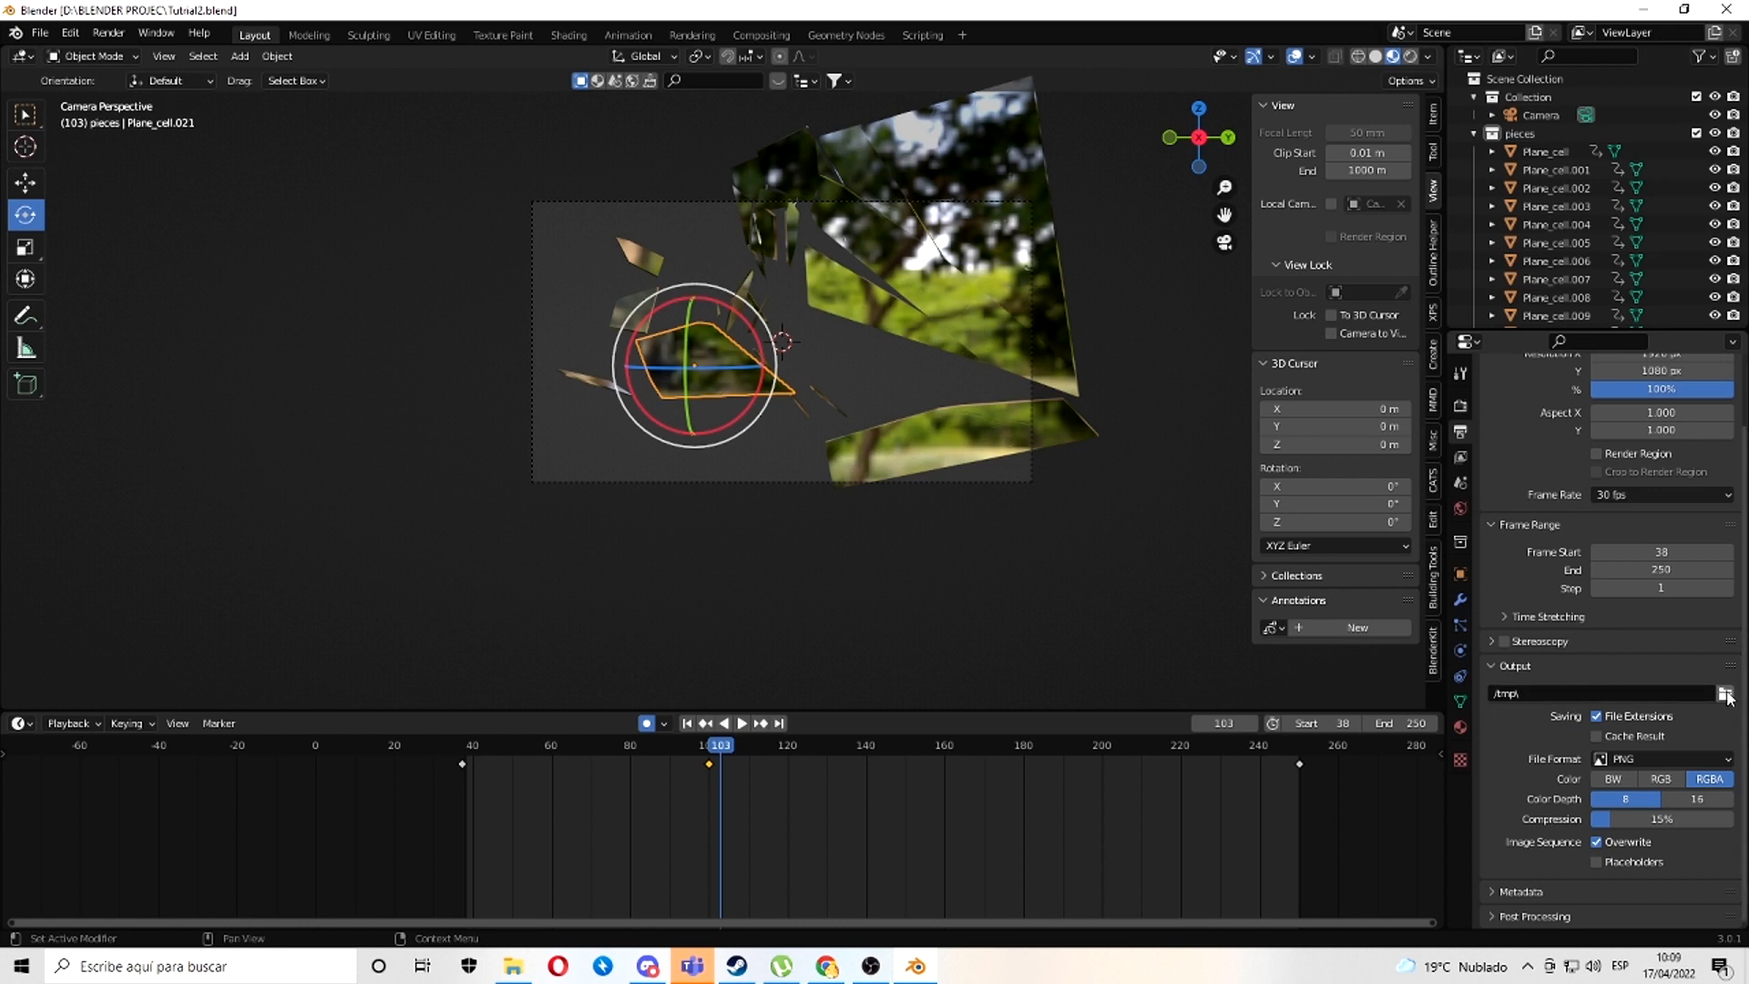
- Switch to File Explorer, create a folder named Tutorial inside D:\Tutorial, and minimize the window
{"action": "left_click", "coordinate": [513, 966]}
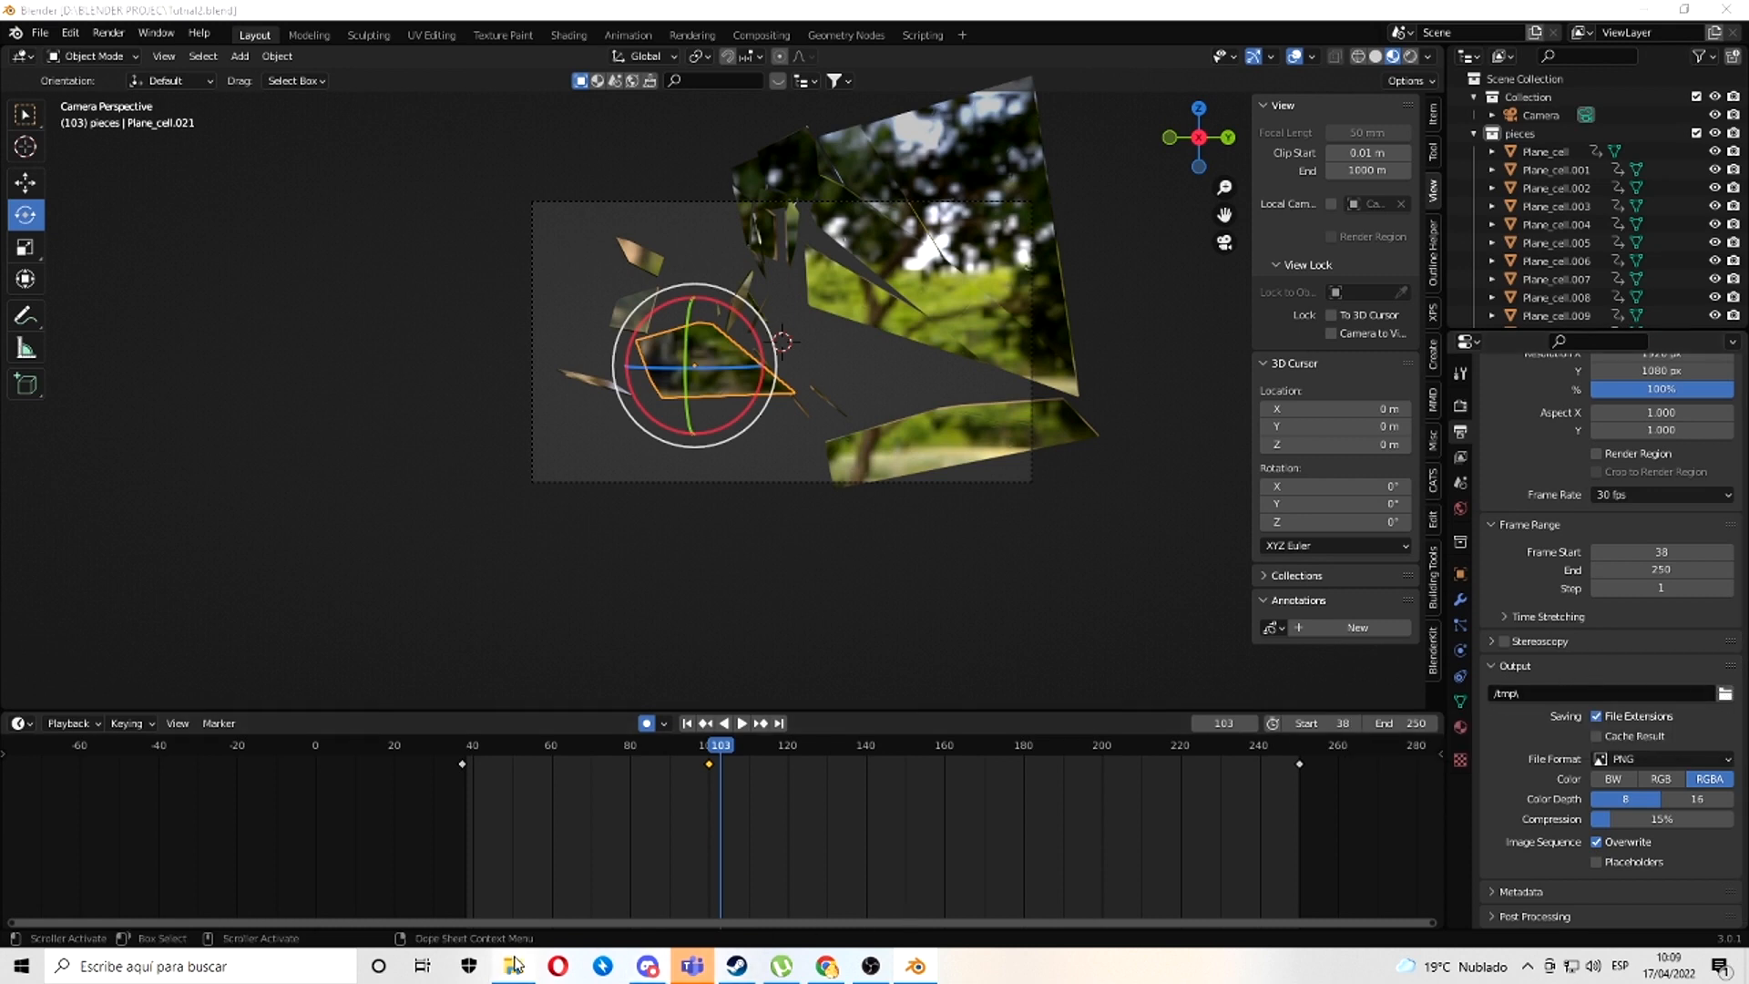
{"action": "right_click", "coordinate": [1049, 618]}
{"action": "mouse_move", "coordinate": [1098, 856]}
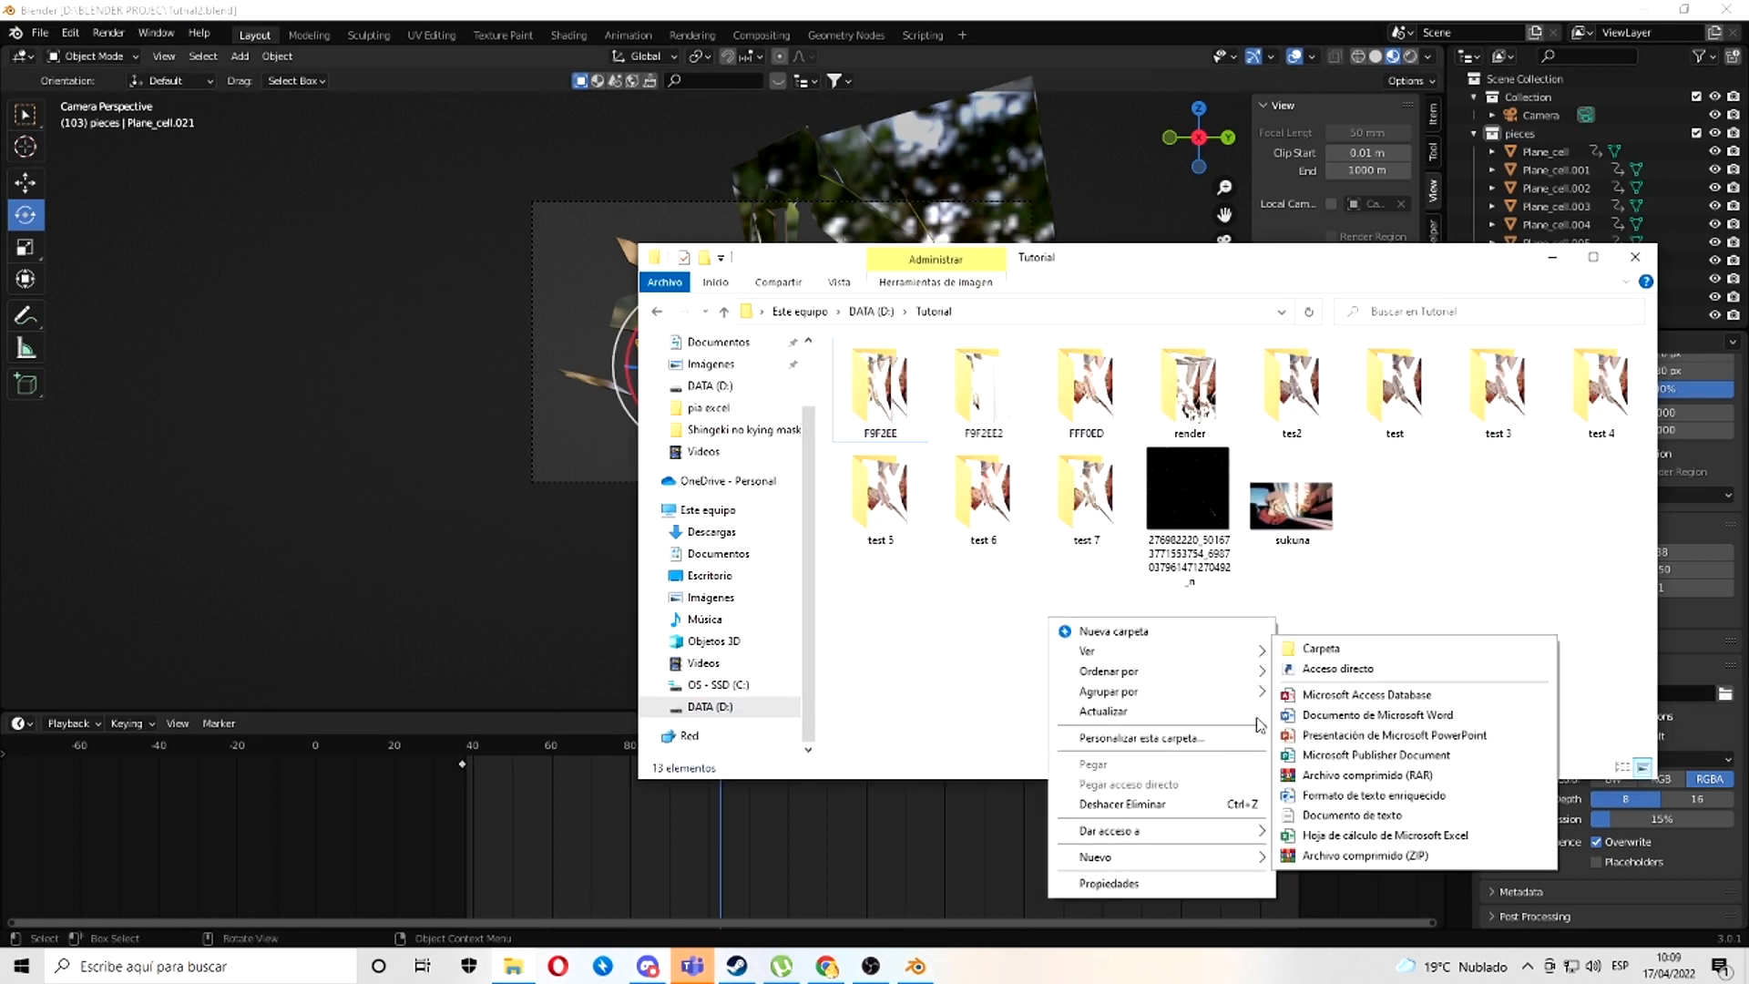
{"action": "left_click", "coordinate": [1344, 645]}
{"action": "type", "text": "Tutorial"}
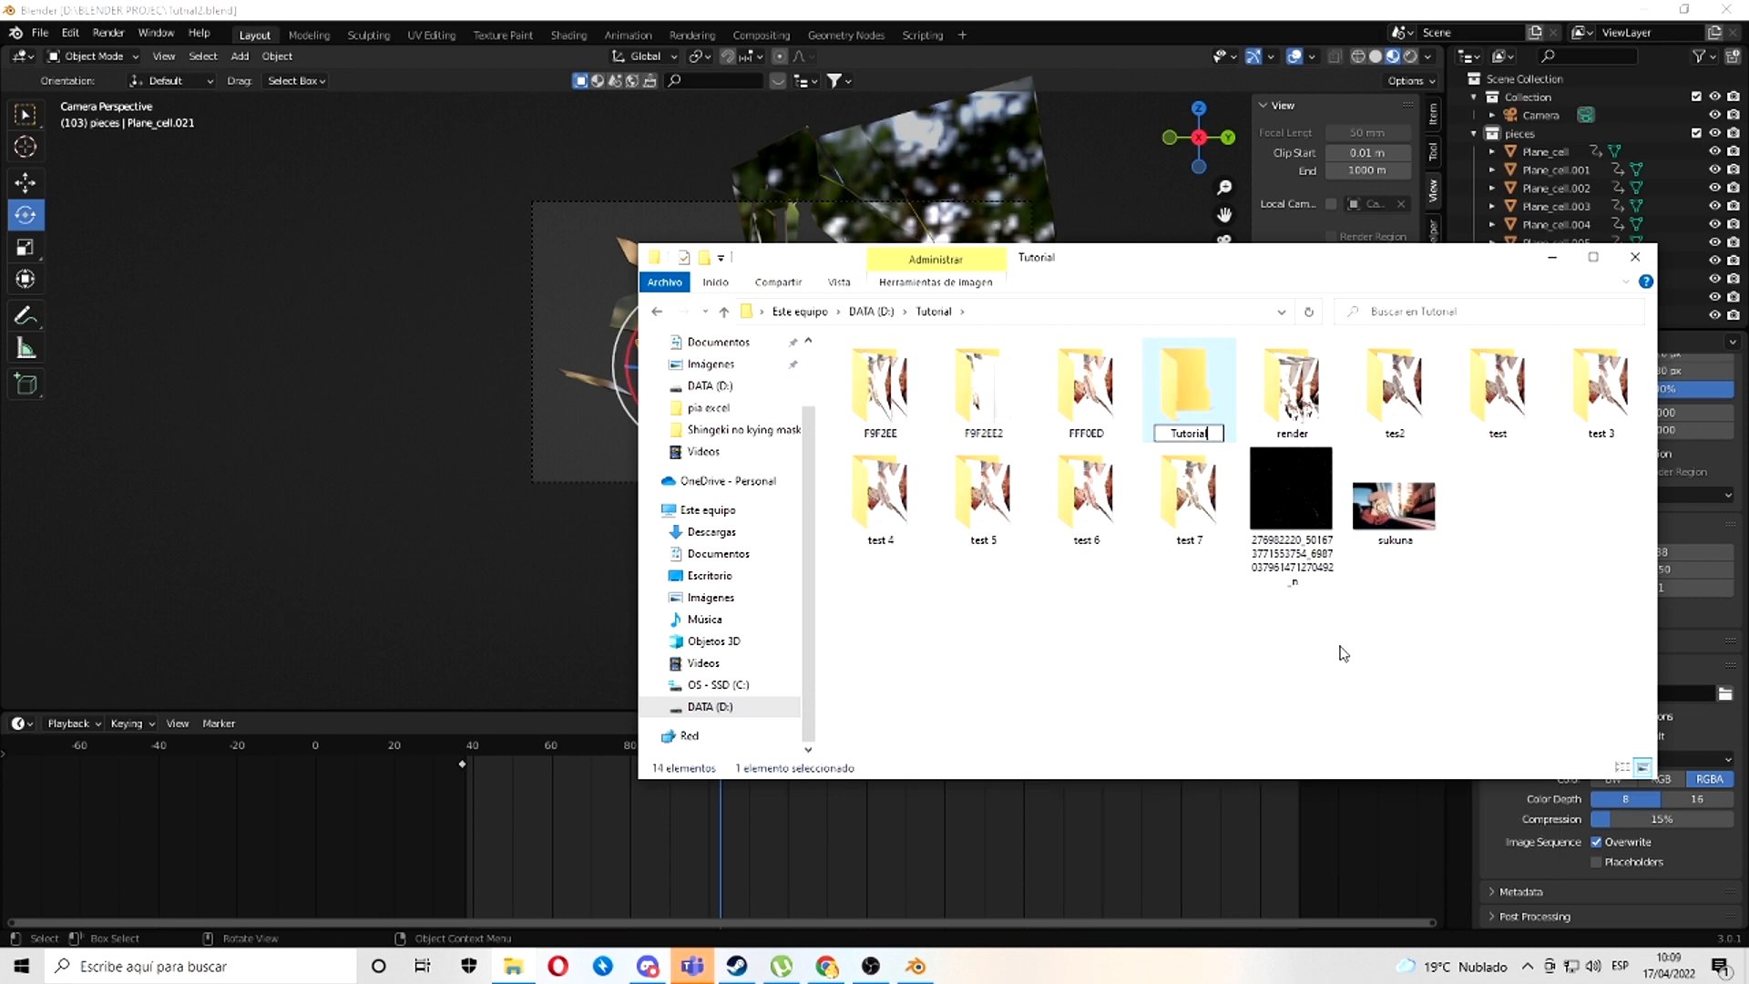
{"action": "key", "text": "Return"}
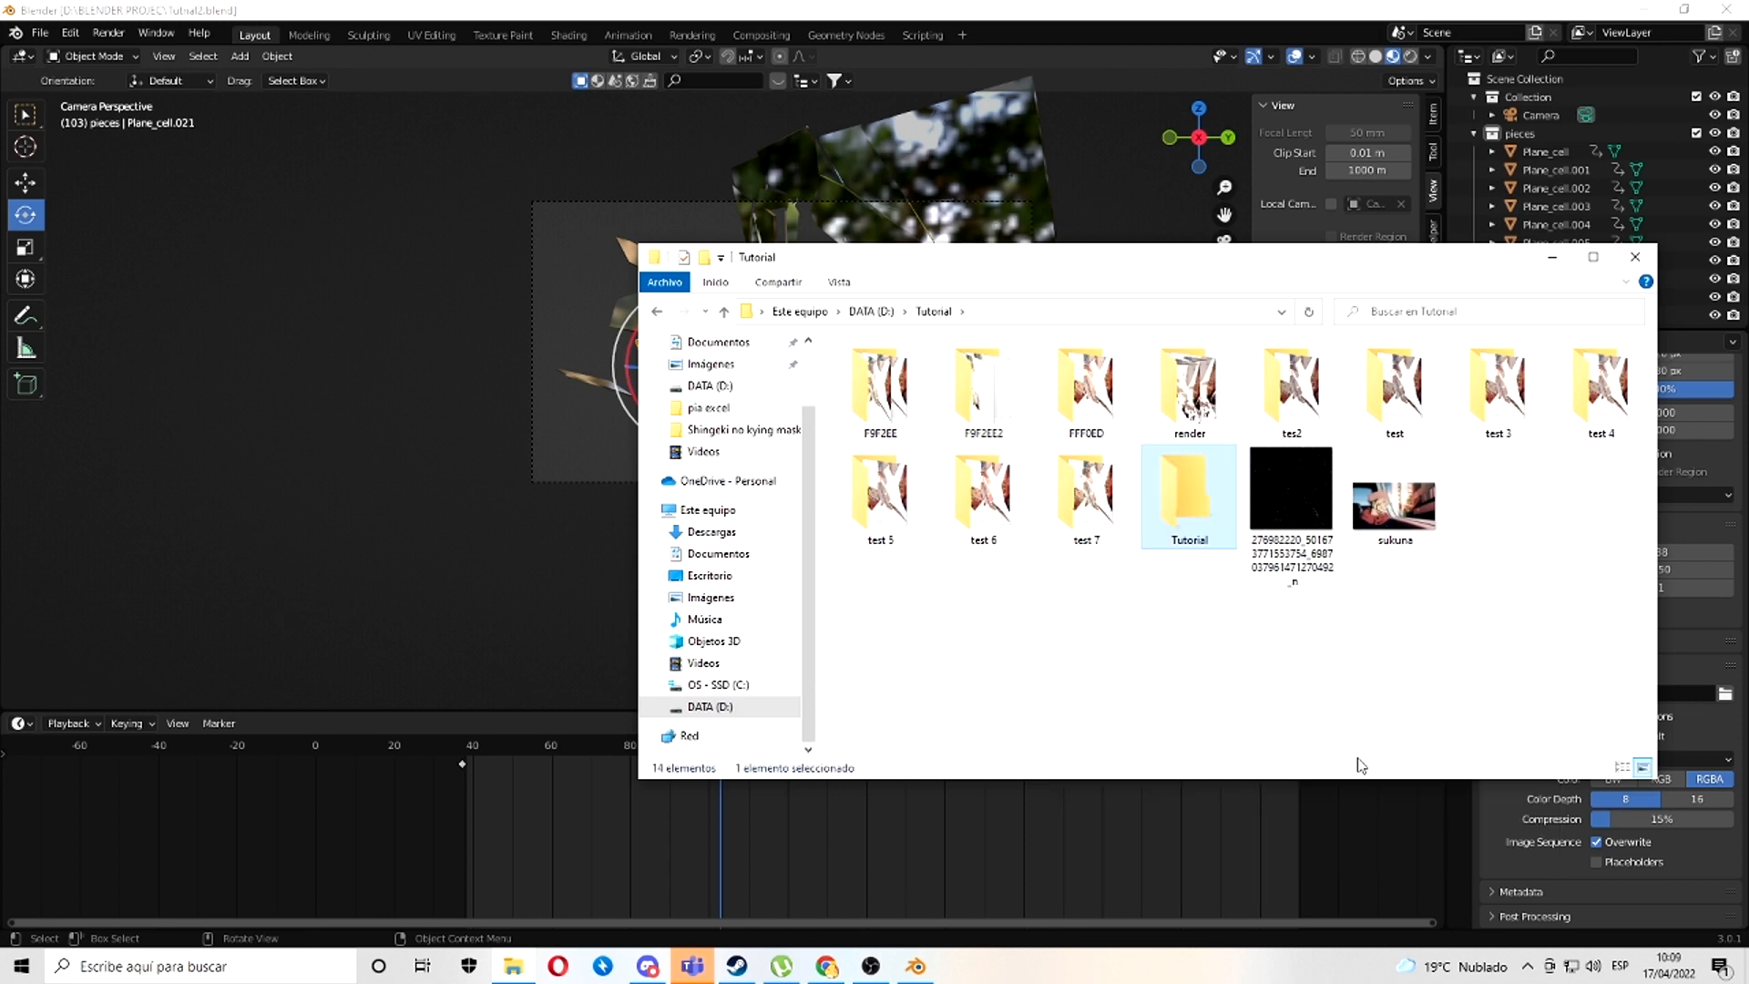
{"action": "left_click", "coordinate": [1552, 257]}
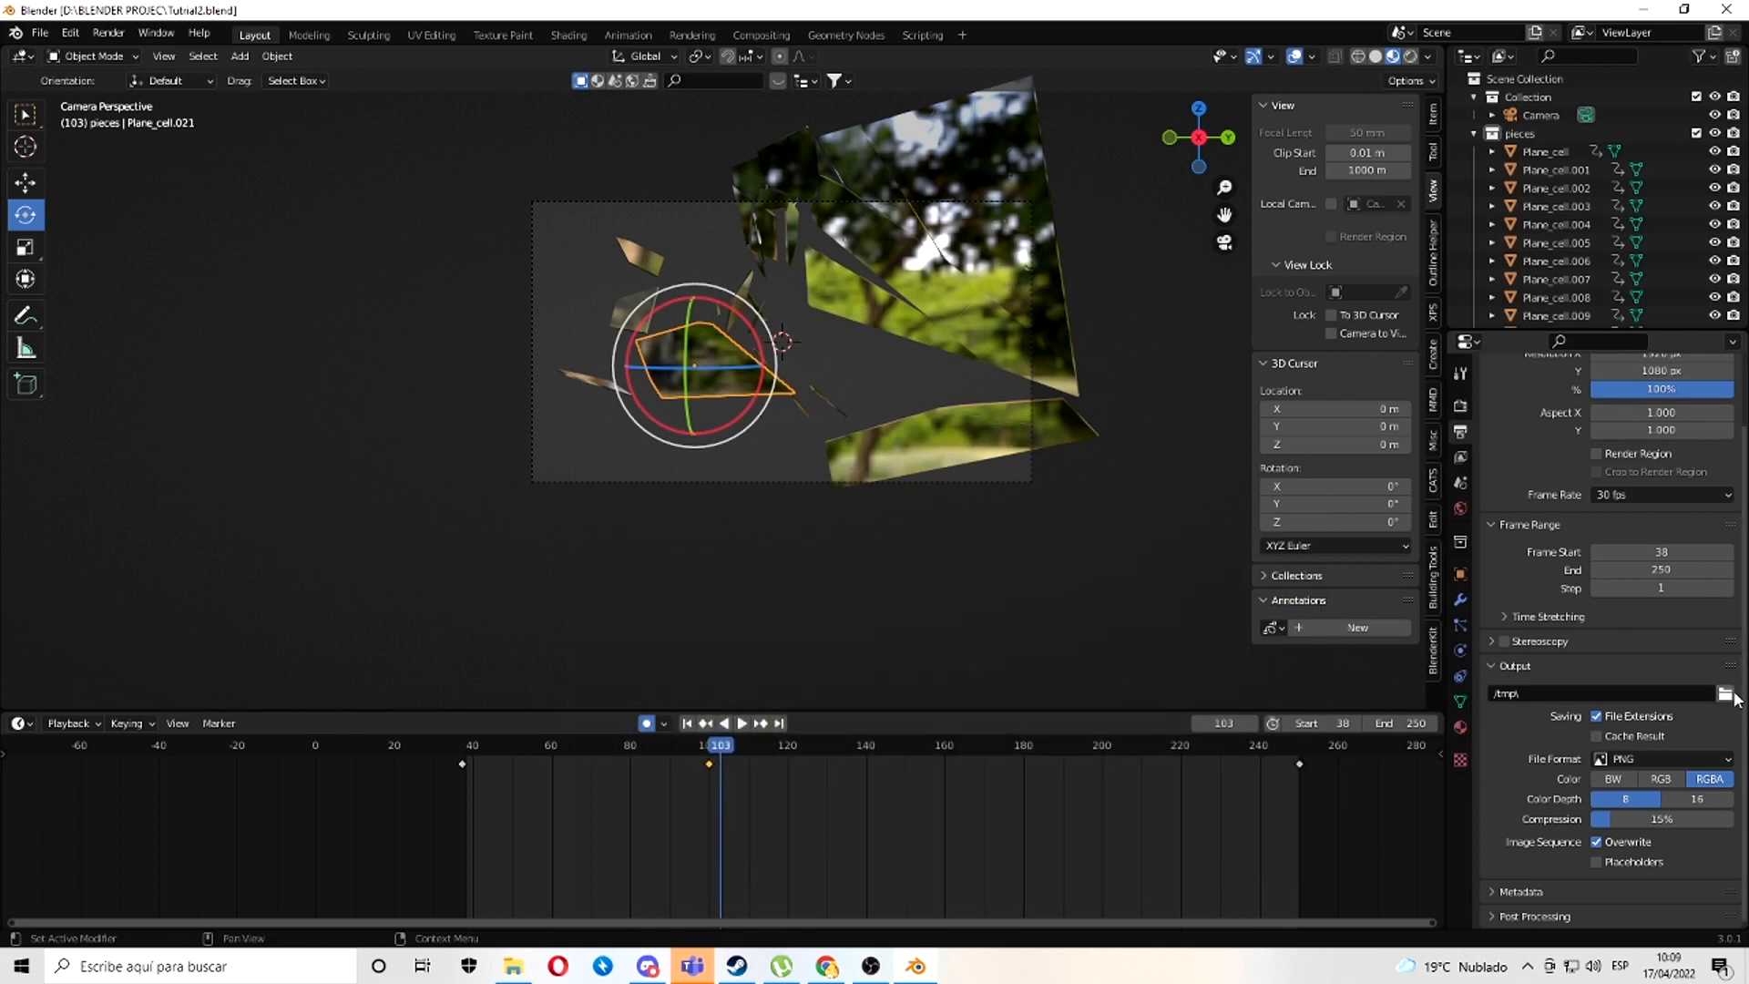
- Set the render output path to the new folder D:\Tutorial\Tutorial\
{"action": "left_click", "coordinate": [1724, 695]}
{"action": "left_click", "coordinate": [457, 285]}
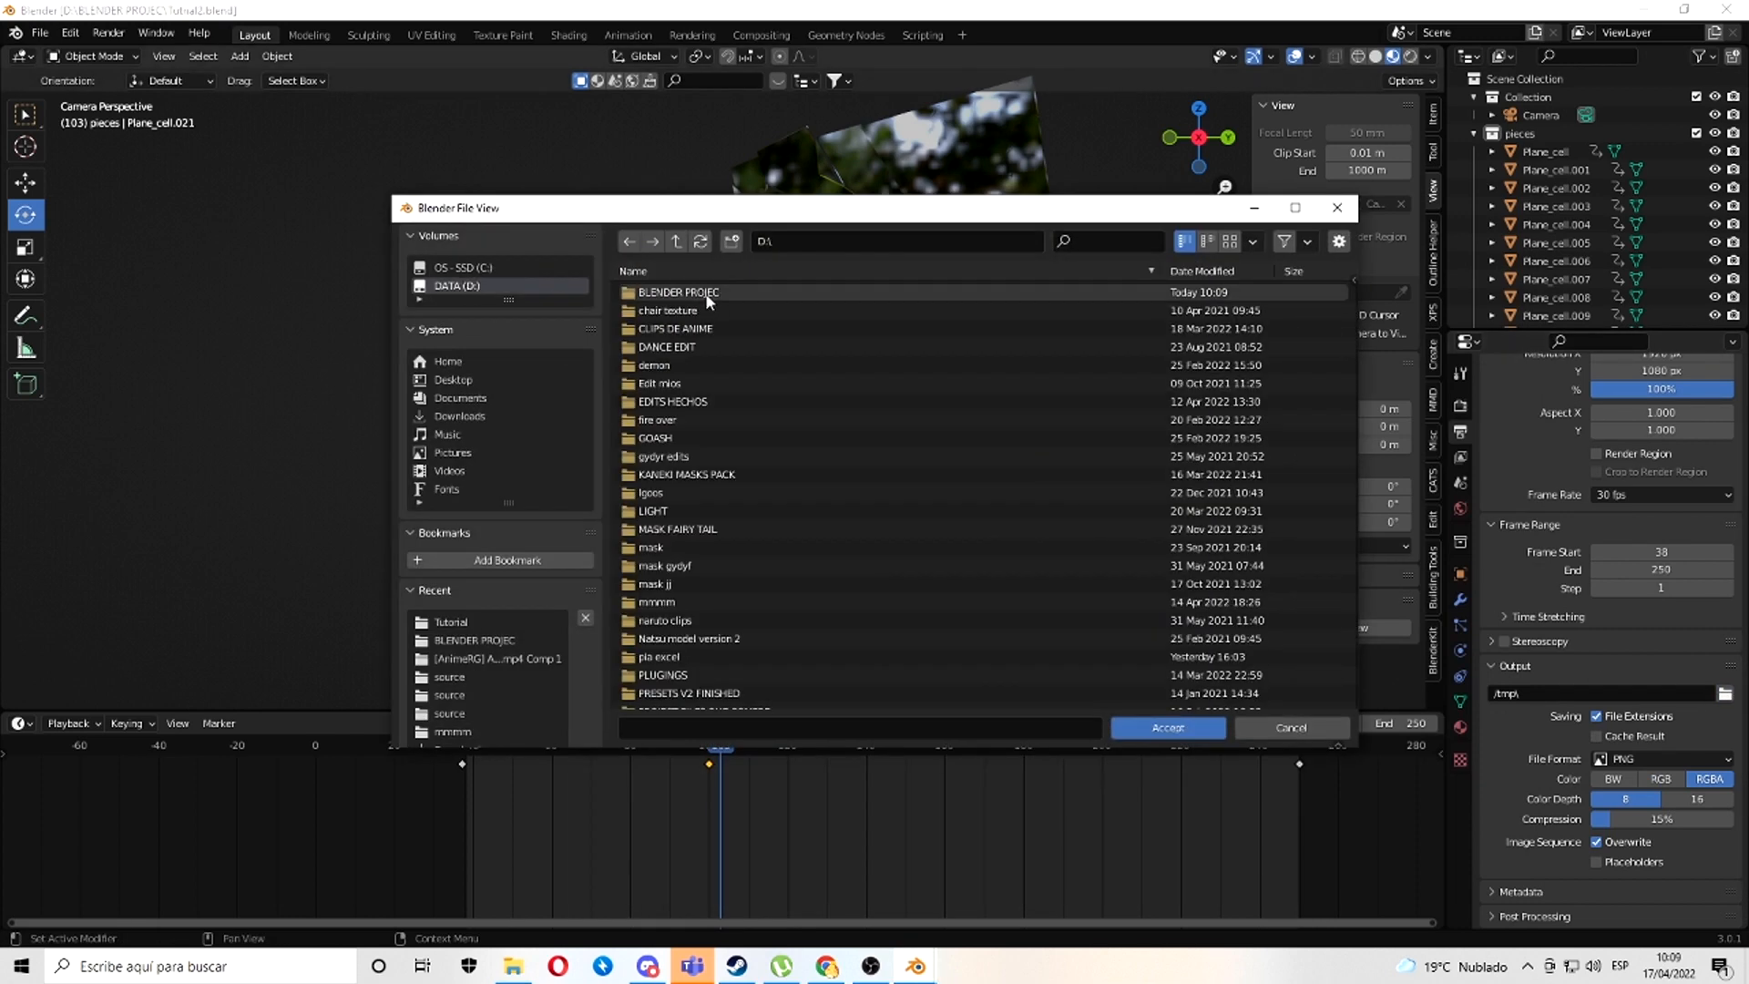
{"action": "scroll", "coordinate": [751, 637], "scroll_direction": "down", "scroll_amount": 10}
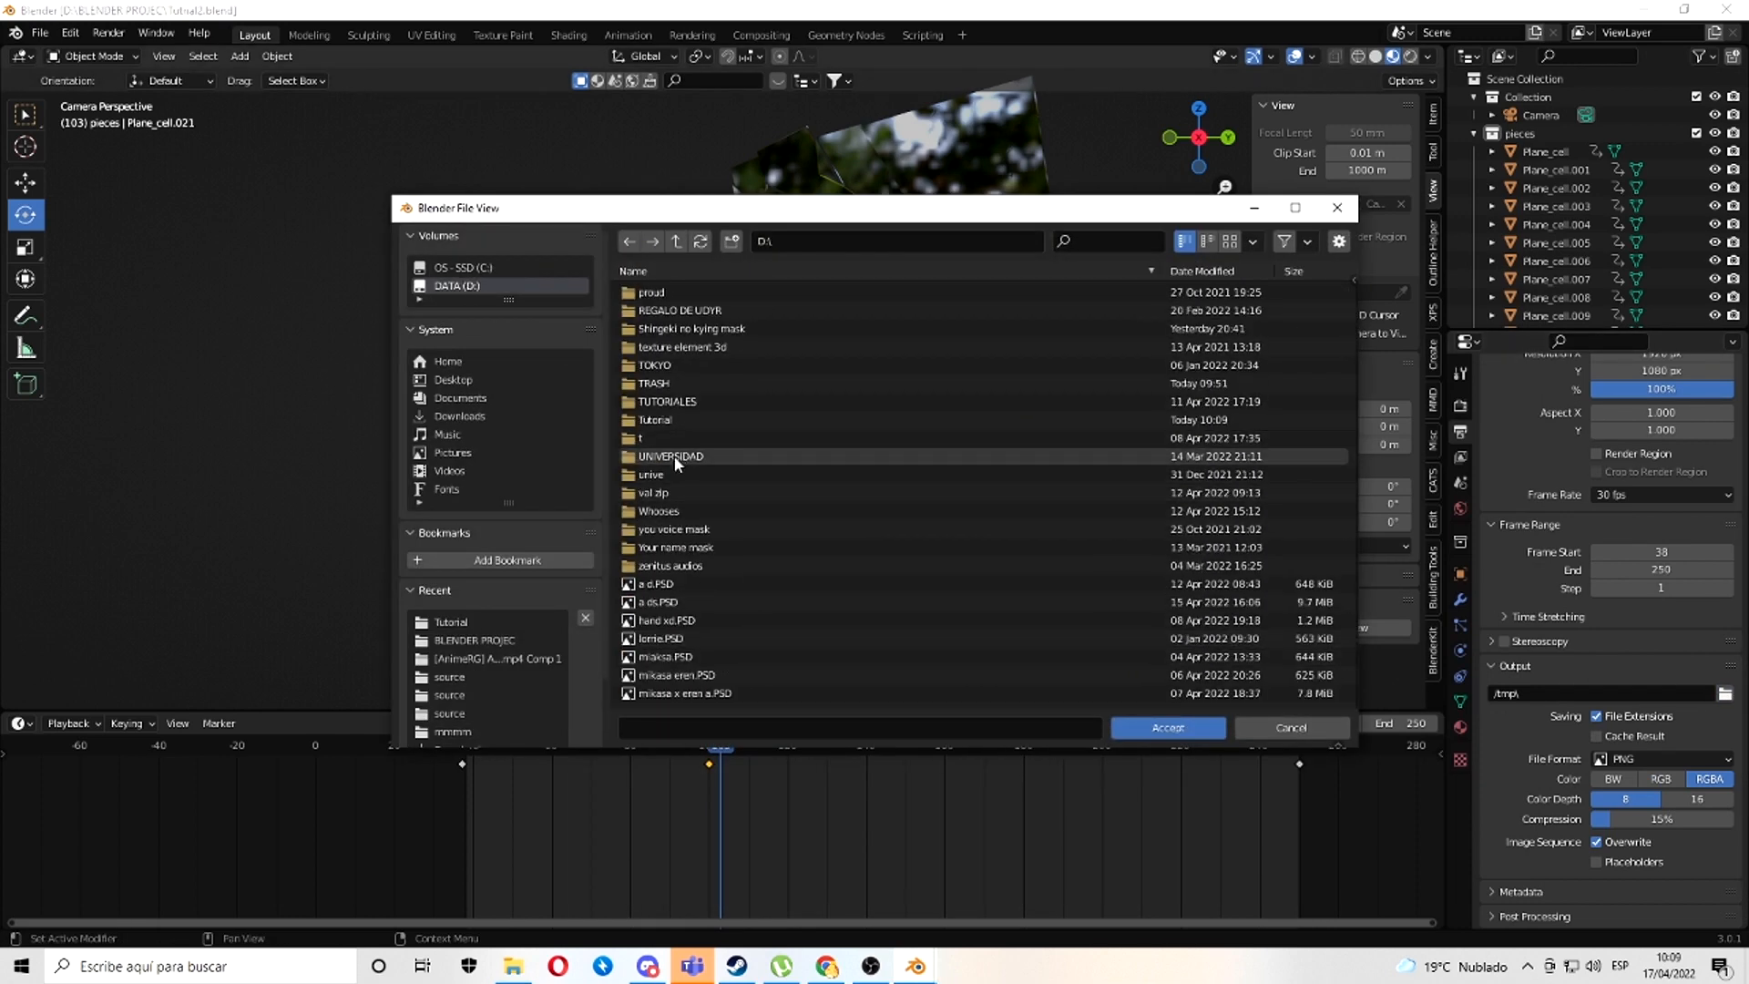
{"action": "left_click", "coordinate": [683, 420]}
{"action": "double_click", "coordinate": [684, 420]}
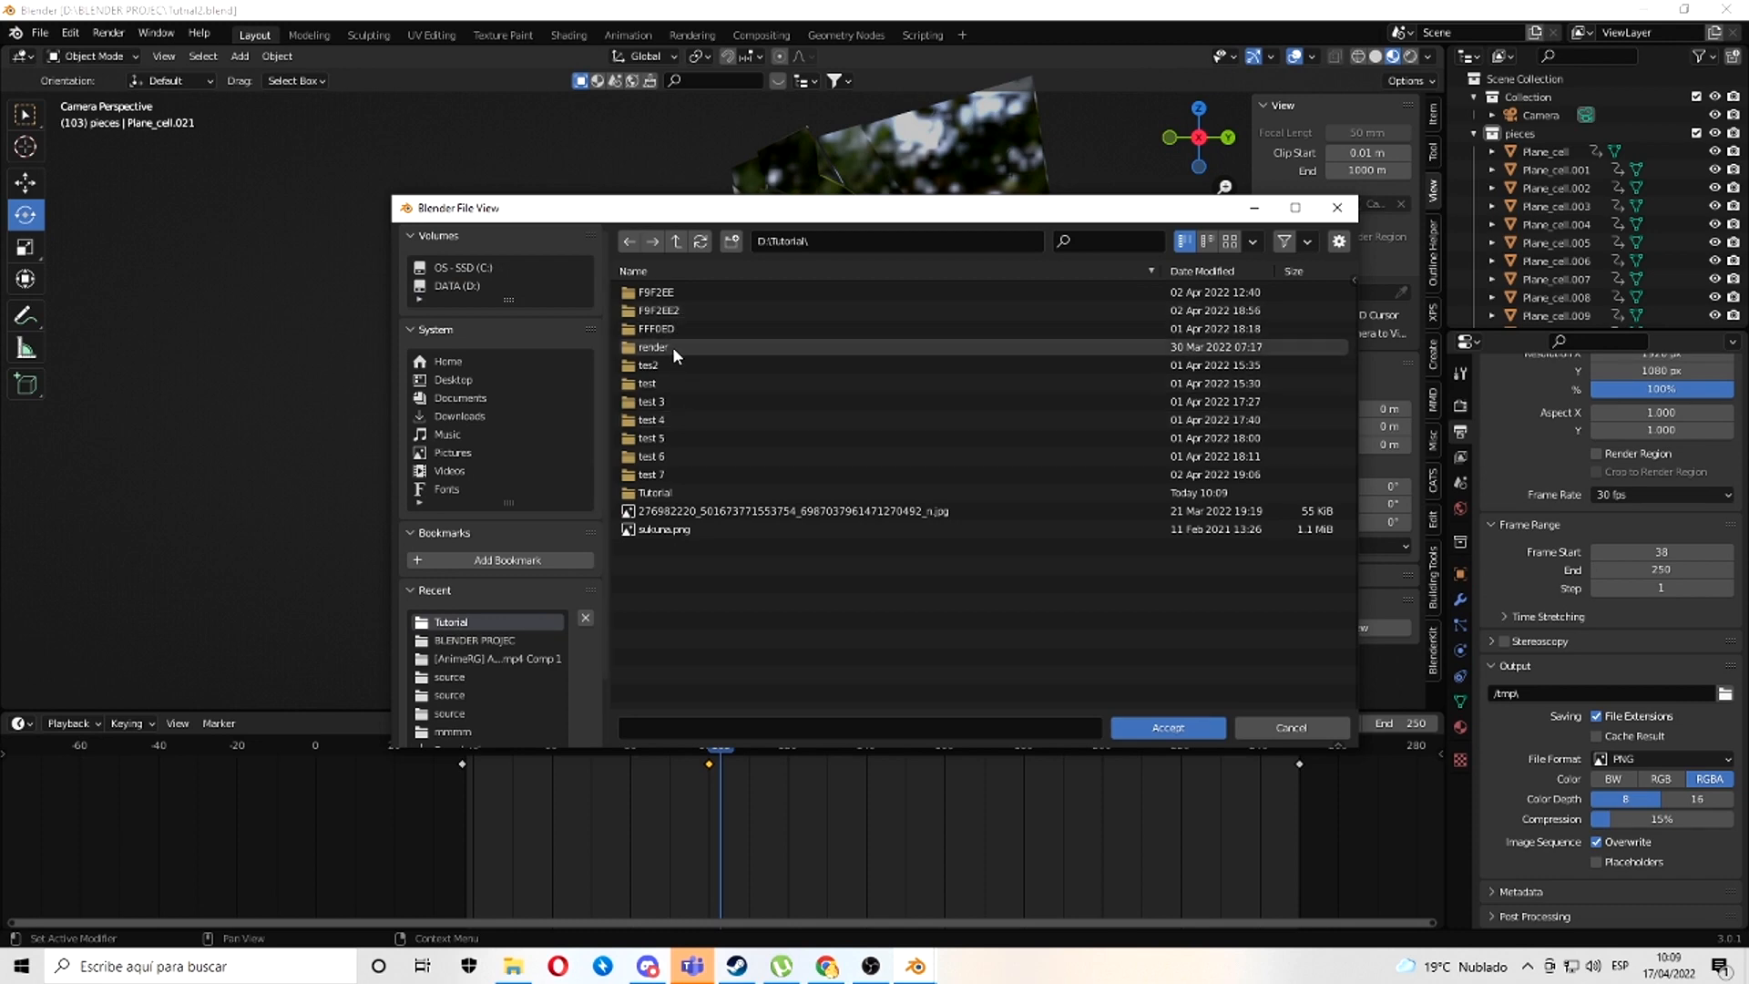
{"action": "left_click", "coordinate": [655, 492]}
{"action": "double_click", "coordinate": [655, 492]}
{"action": "left_click", "coordinate": [1167, 727]}
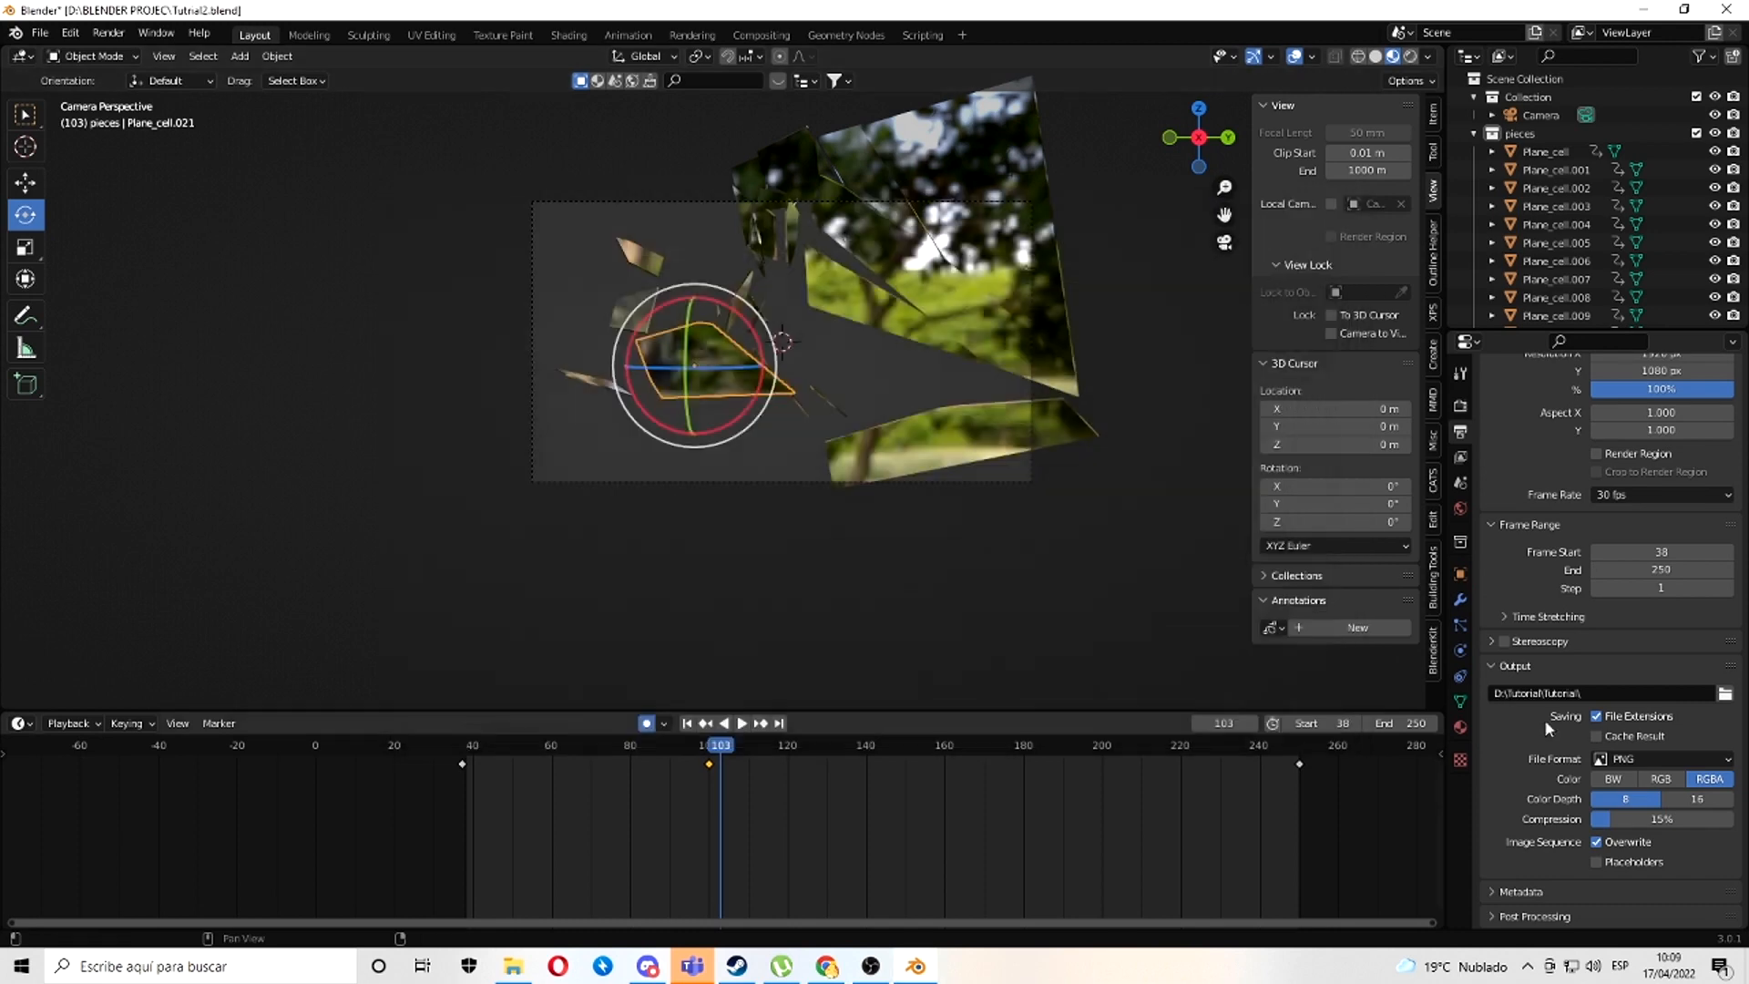
- Review the render commands, the output format, and the Cycles sampling and colour management settings
{"action": "left_click", "coordinate": [108, 33]}
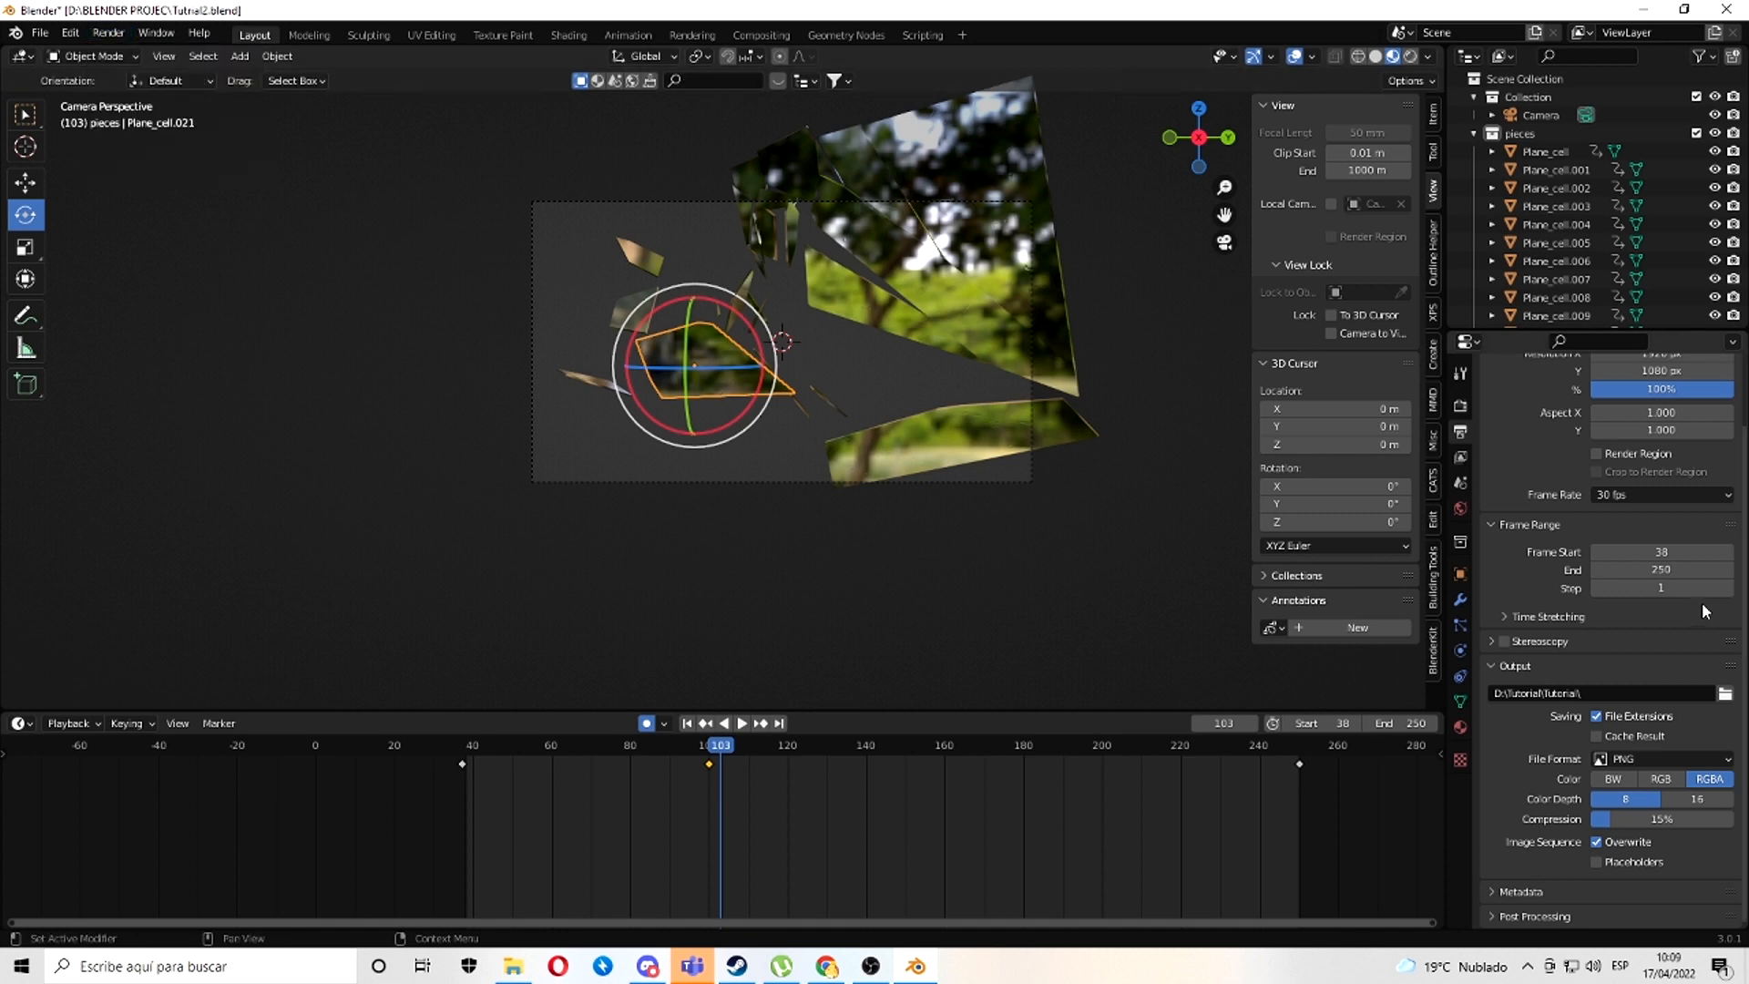
{"action": "scroll", "coordinate": [1570, 581], "scroll_direction": "up", "scroll_amount": 2}
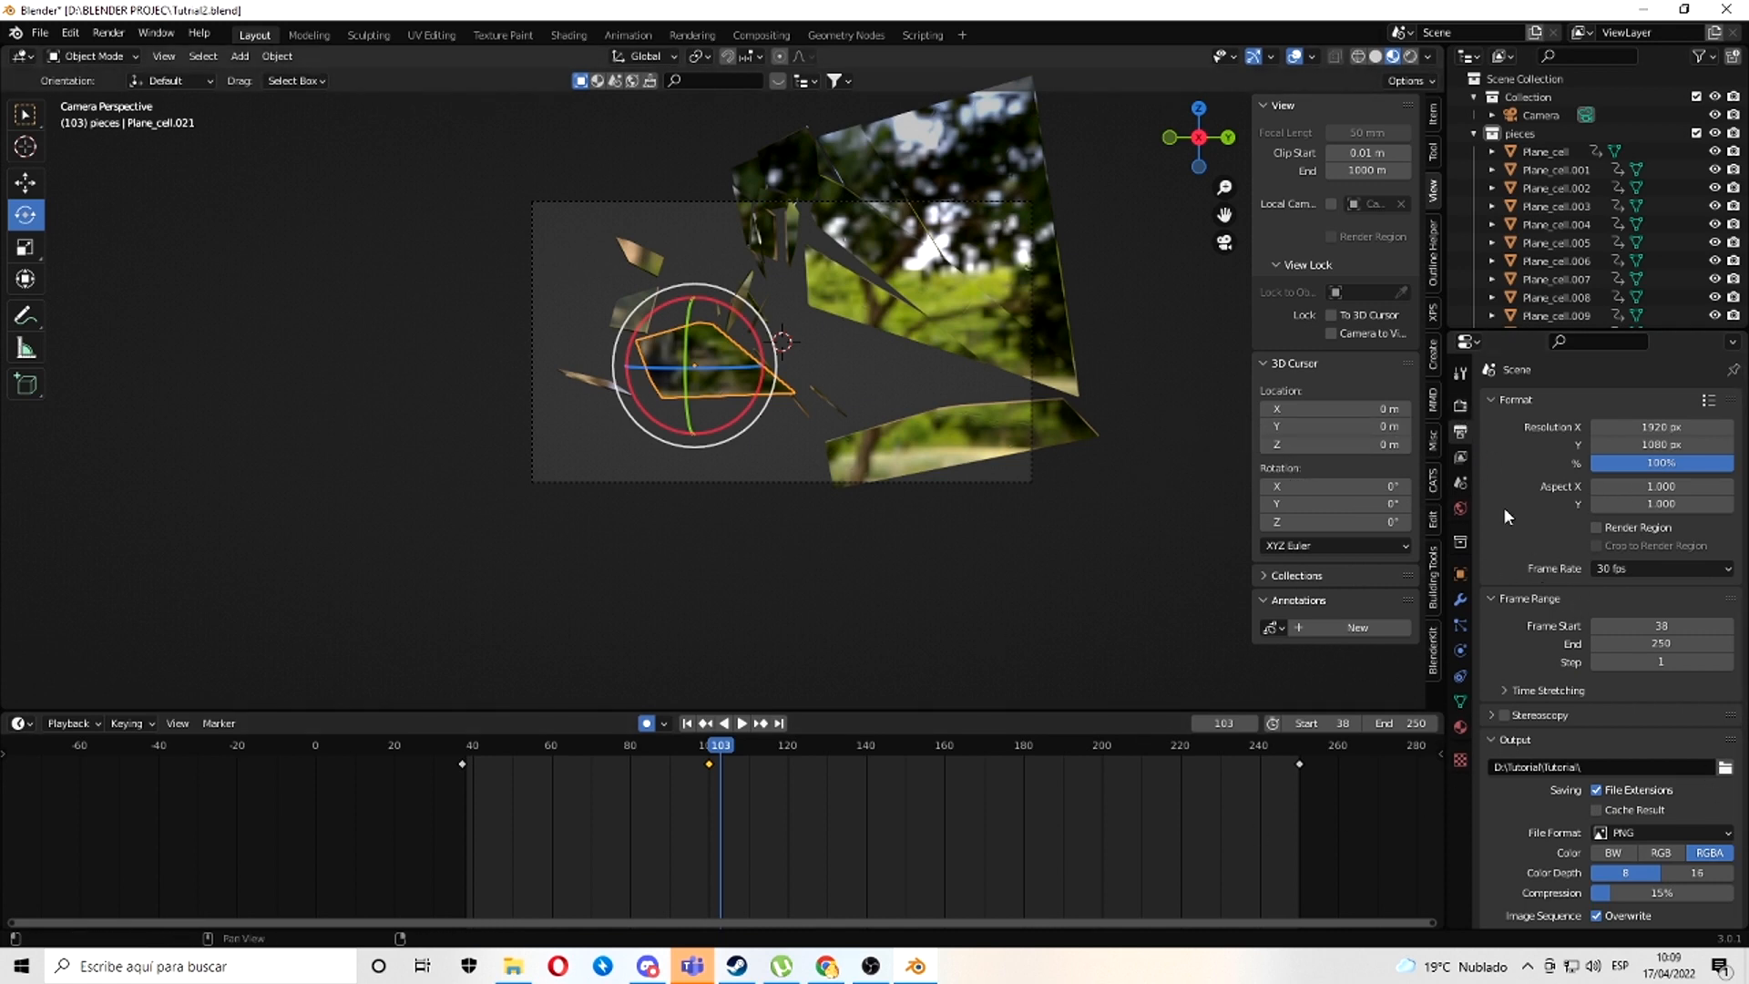
{"action": "left_click", "coordinate": [1460, 405]}
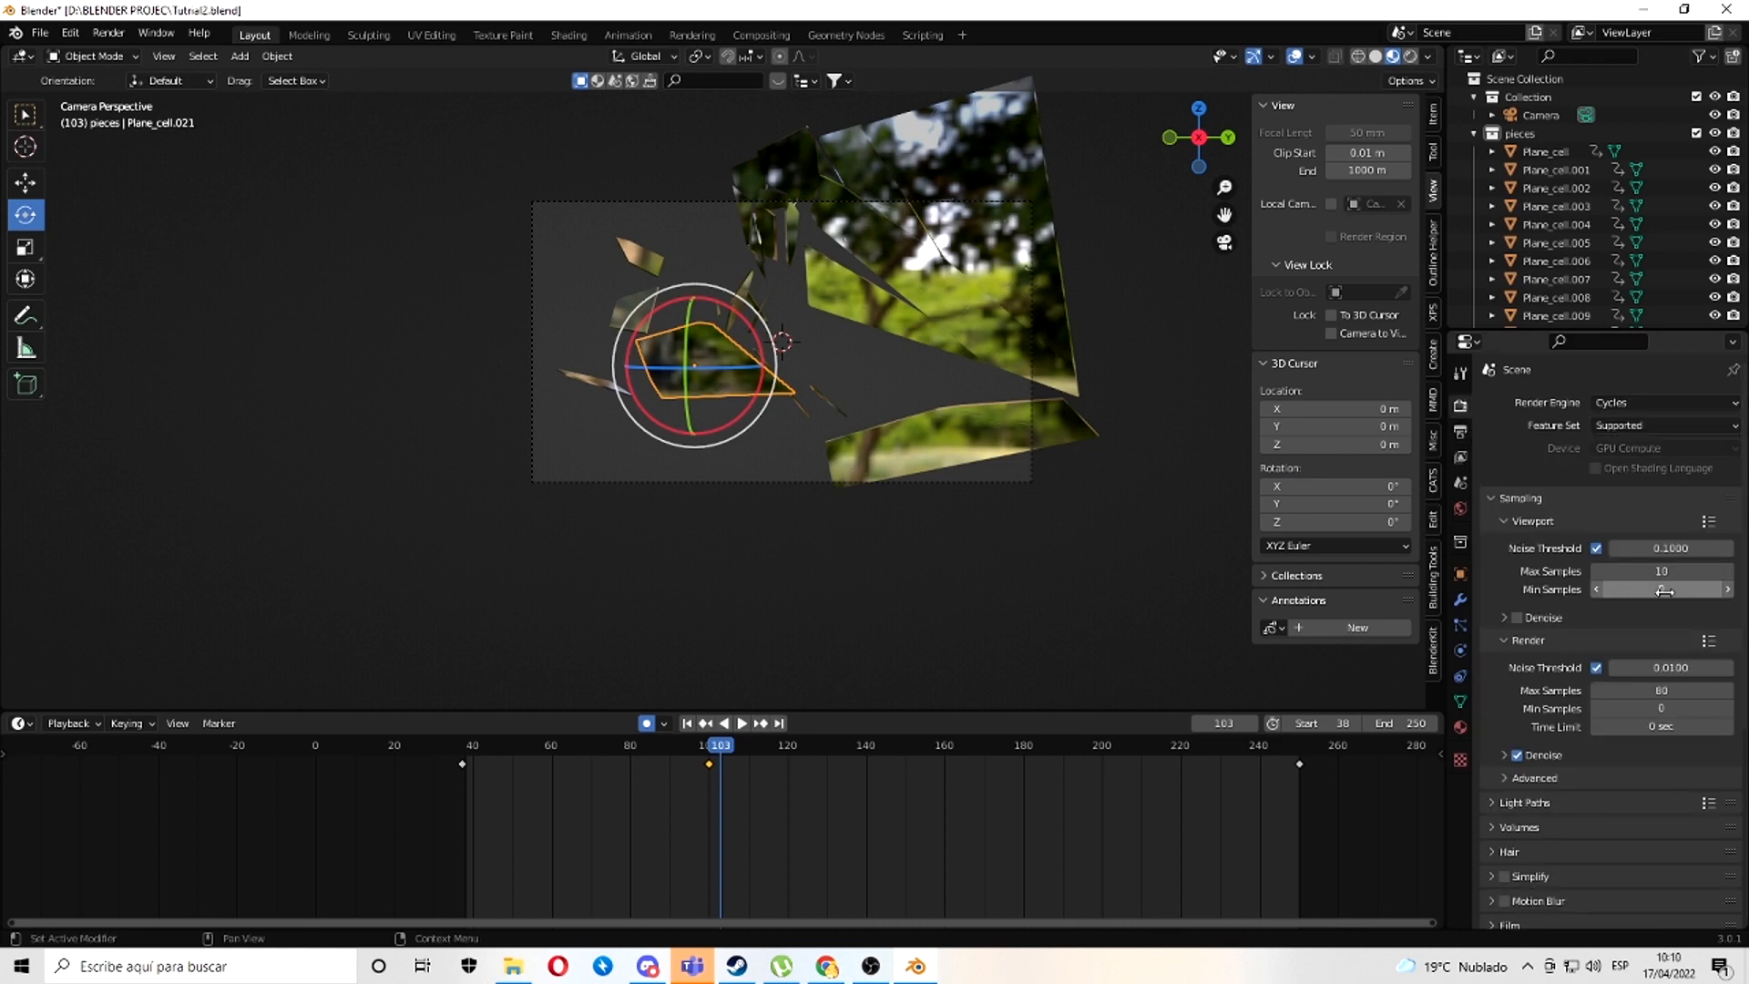
{"action": "scroll", "coordinate": [1607, 815], "scroll_direction": "down", "scroll_amount": 8}
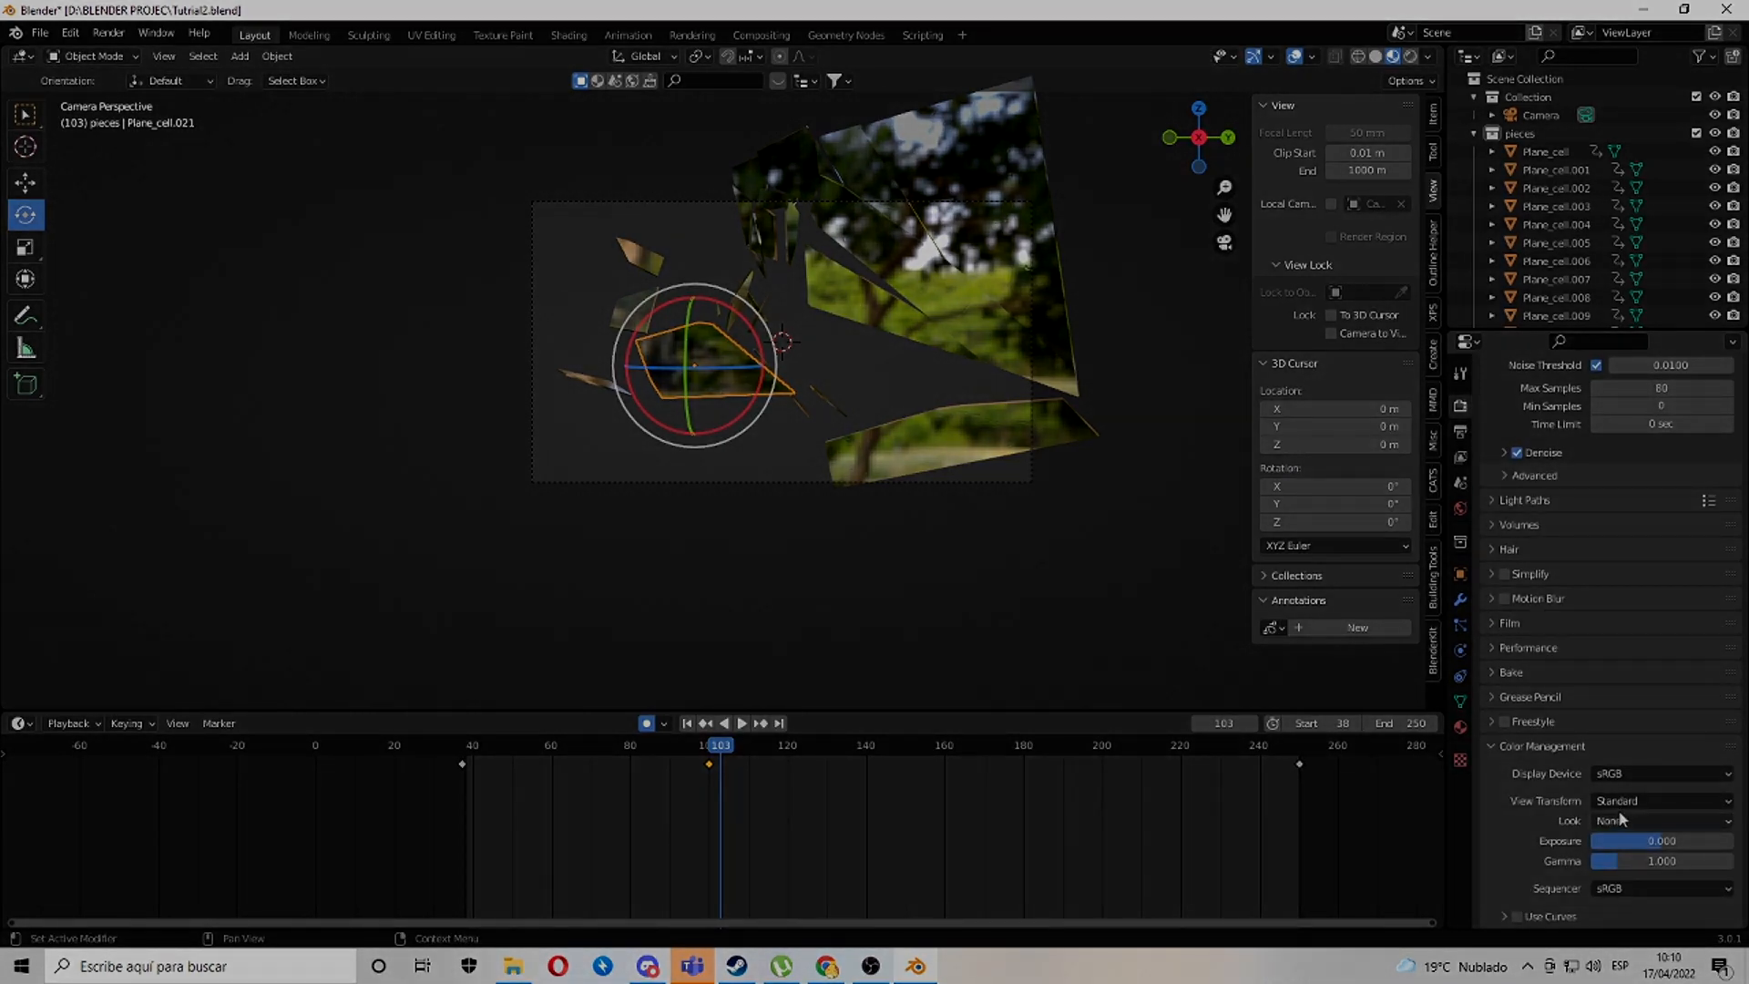